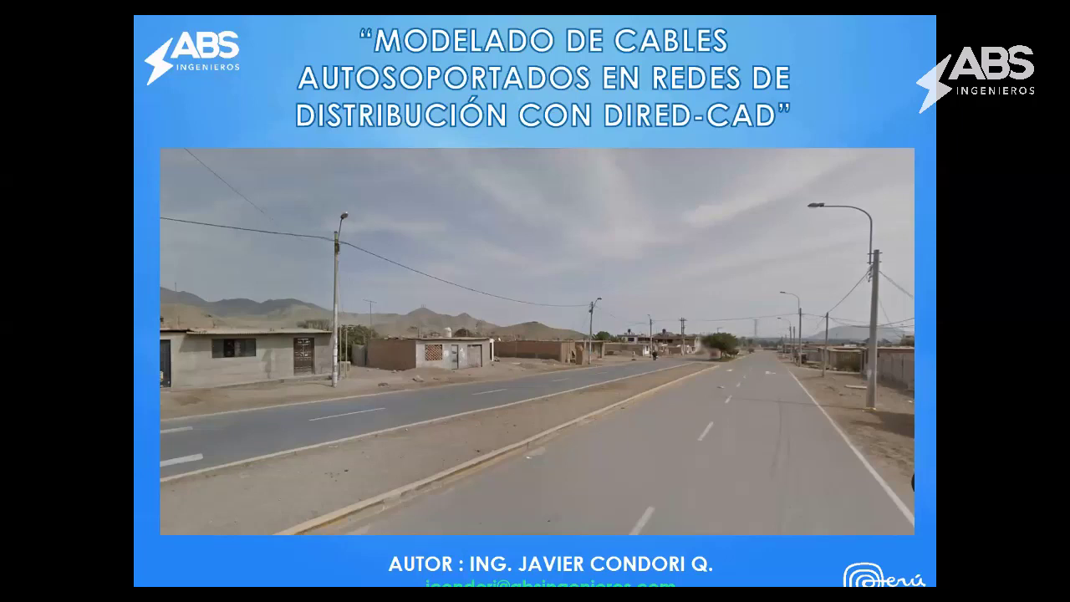
- Advance the slideshow through the distribution networks and self-supporting conductor slides
left_click(754, 461)
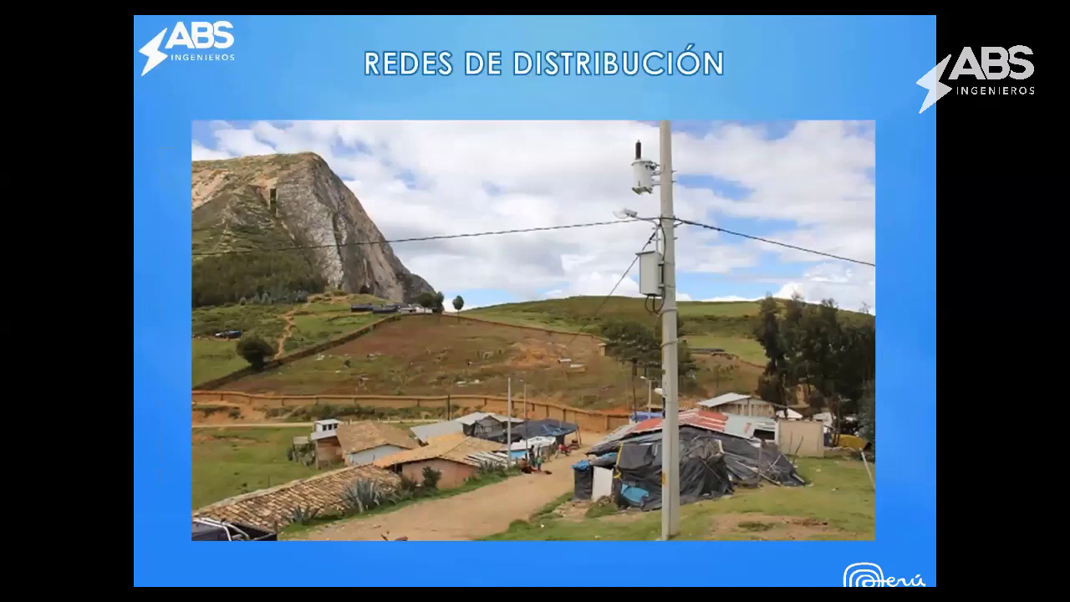
key("Right")
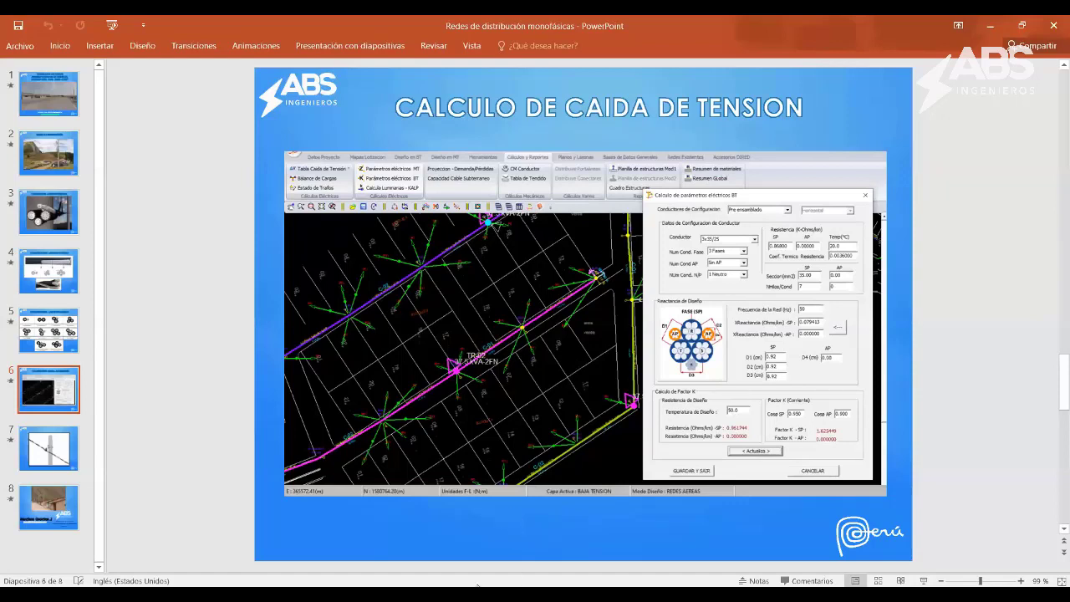
- Bring the DIRED-CAD window to the front from its taskbar thumbnail
left_click(460, 544)
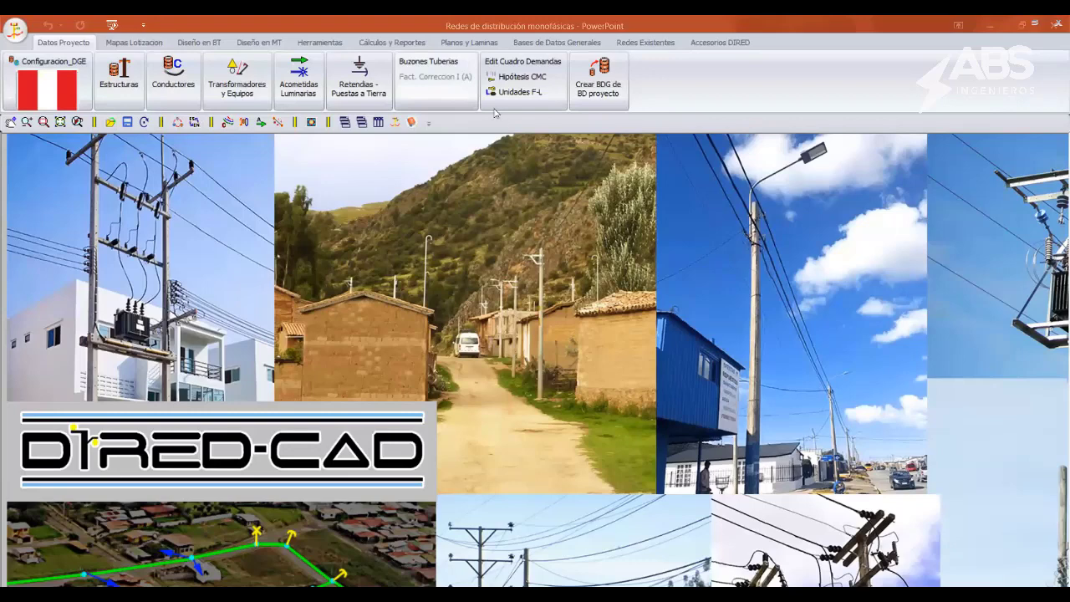
- Switch to the 'Bases de Datos Generales' ribbon tab
left_click(550, 46)
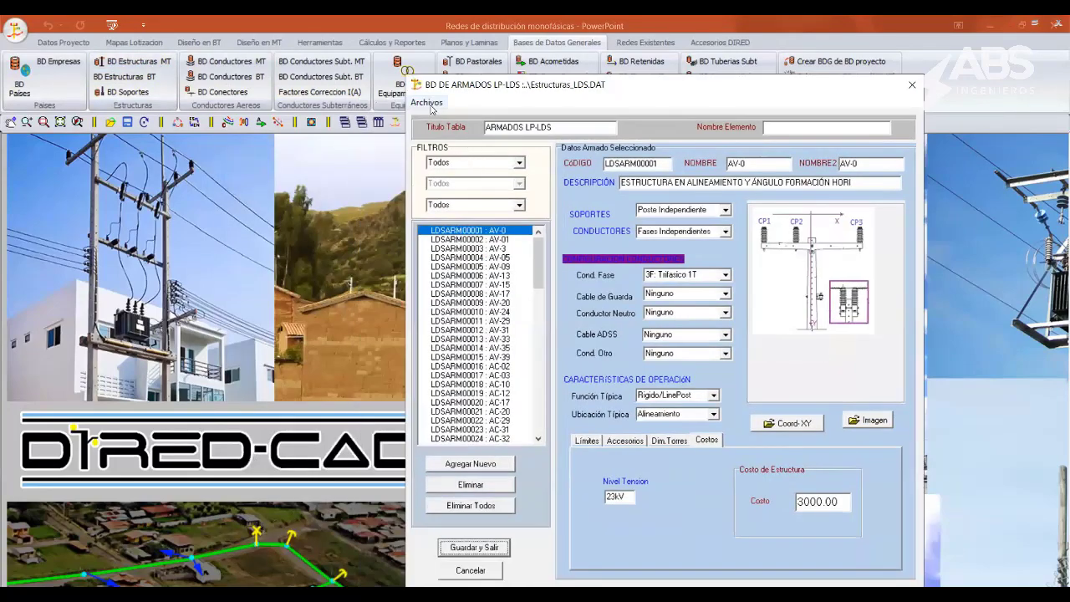
- Through Archivos > Abrir otra Tabla, select EstructurasMT_MEER.DAT as the structure table to load
left_click(426, 102)
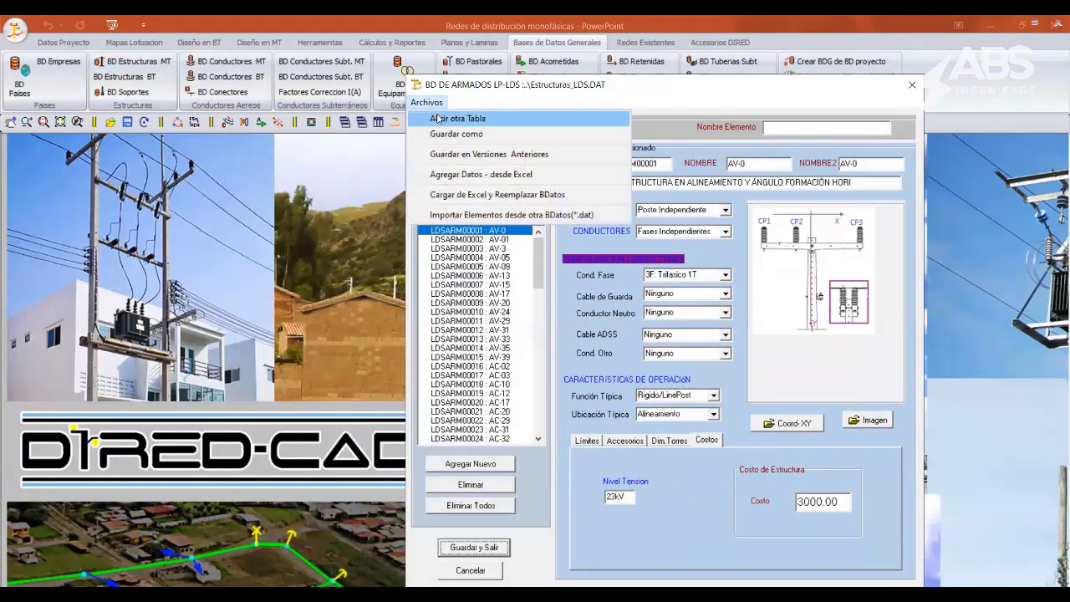
left_click(469, 123)
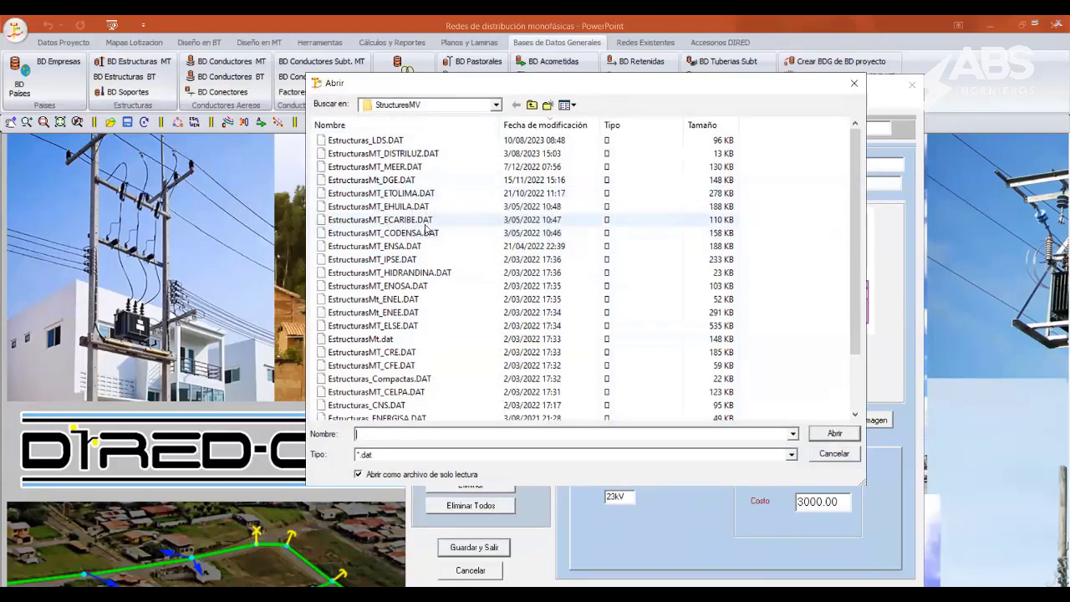
left_click(823, 453)
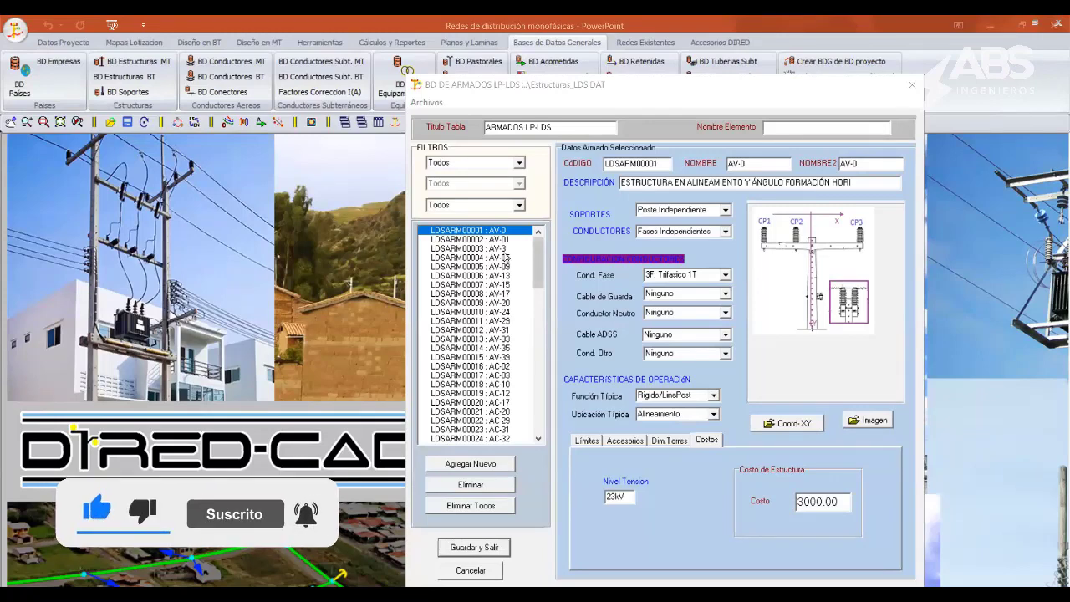
left_click(426, 102)
left_click(595, 221)
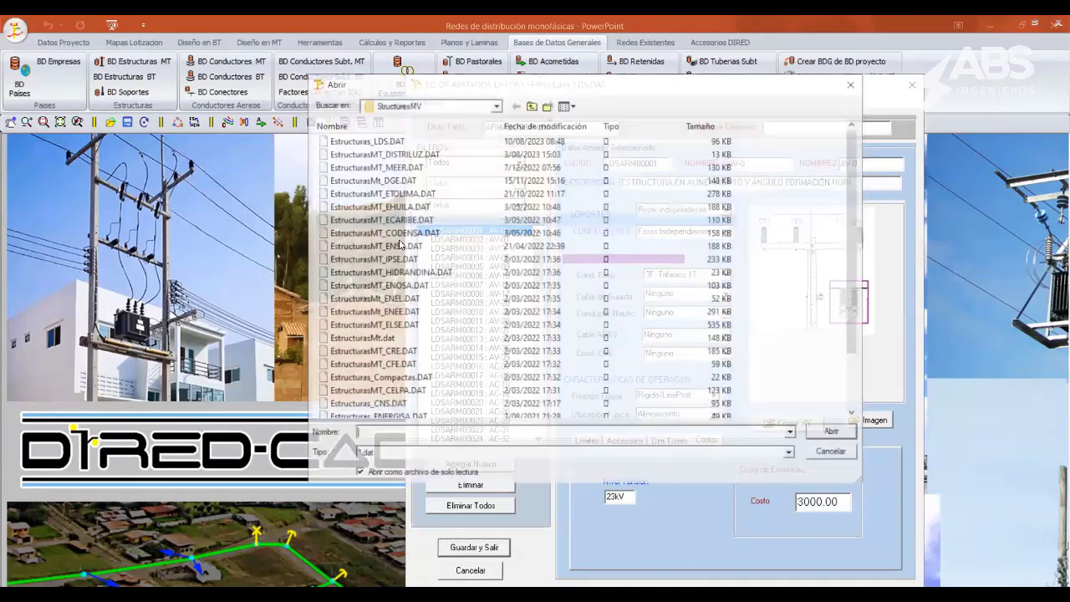
left_click(393, 167)
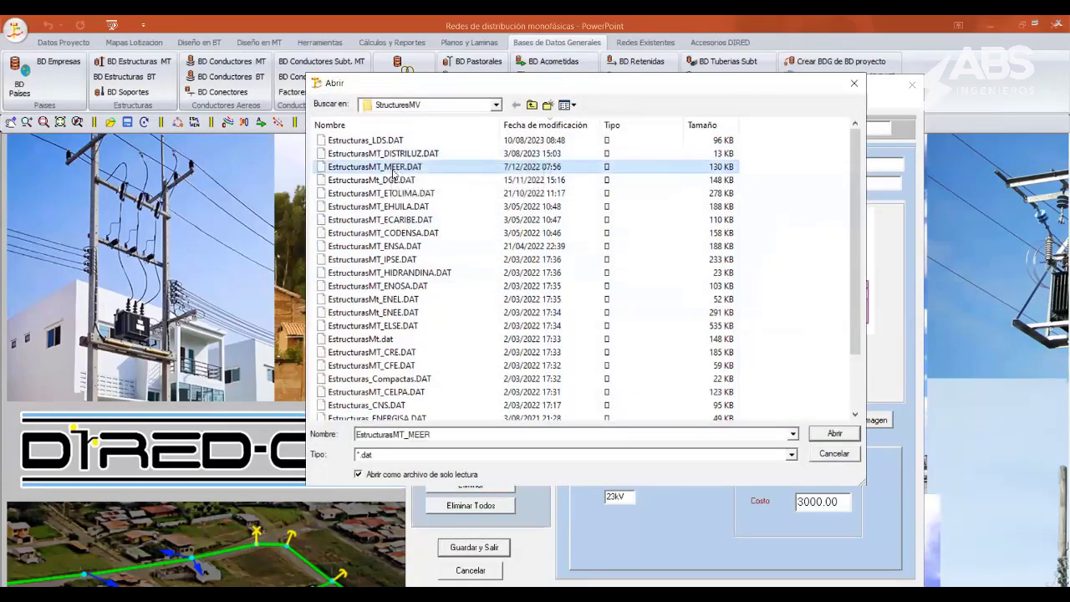
key("Return")
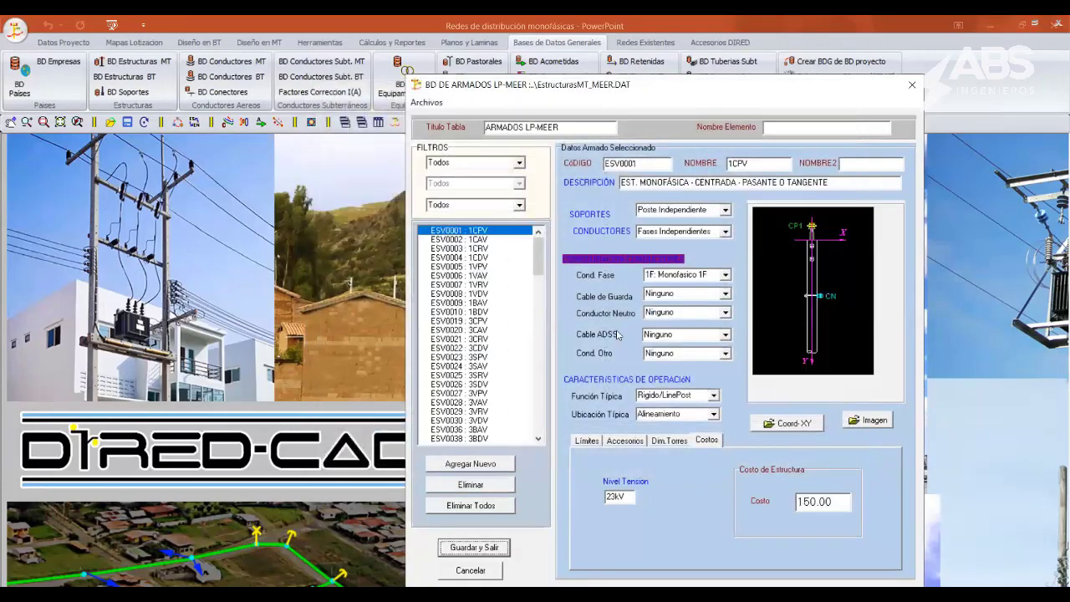
left_click(480, 241)
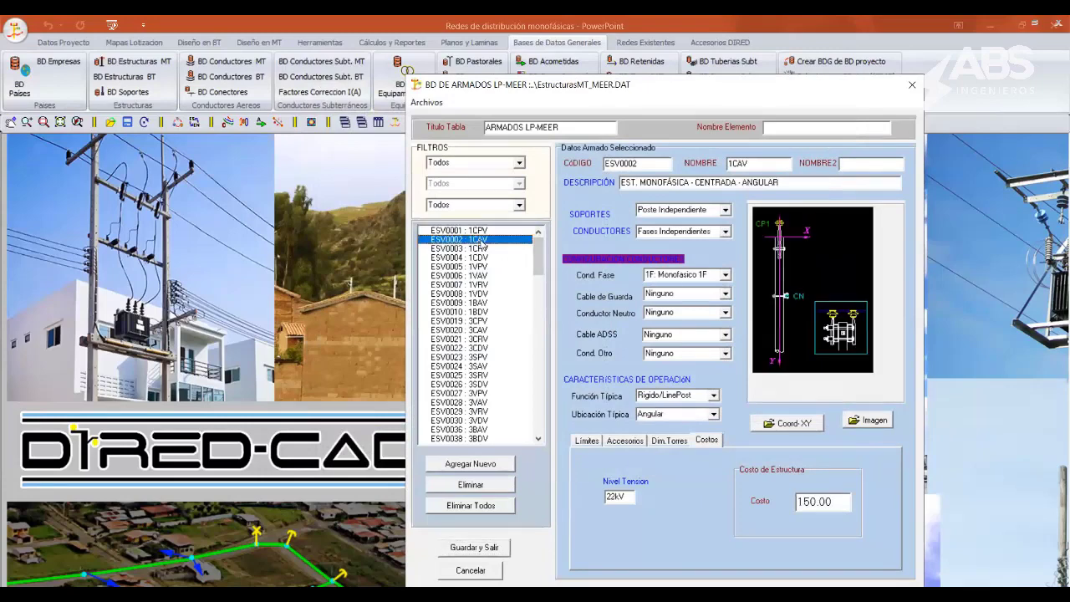
key("Up")
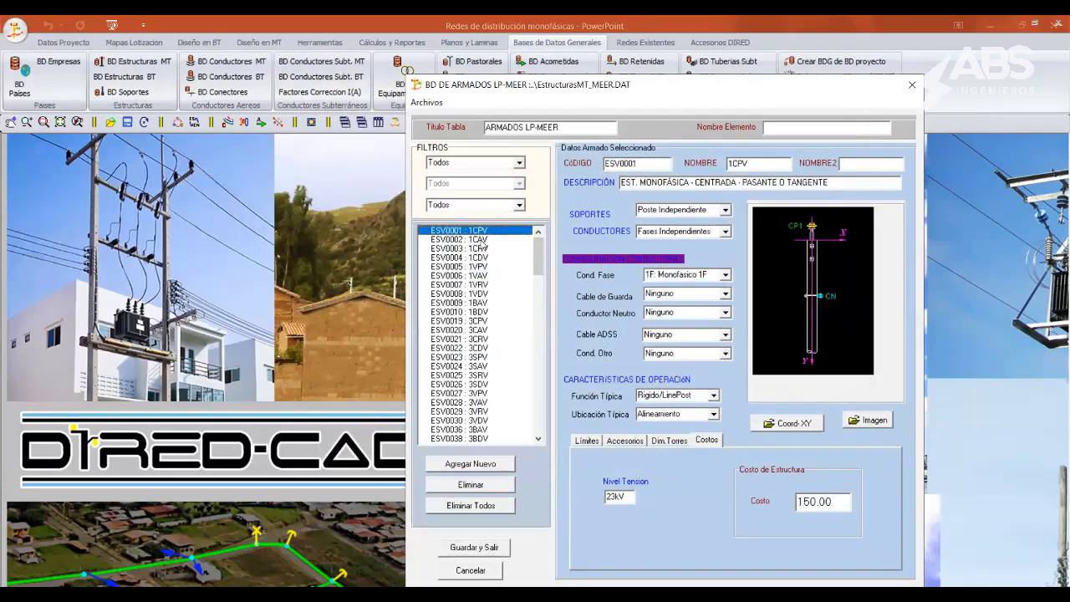
left_click(482, 240)
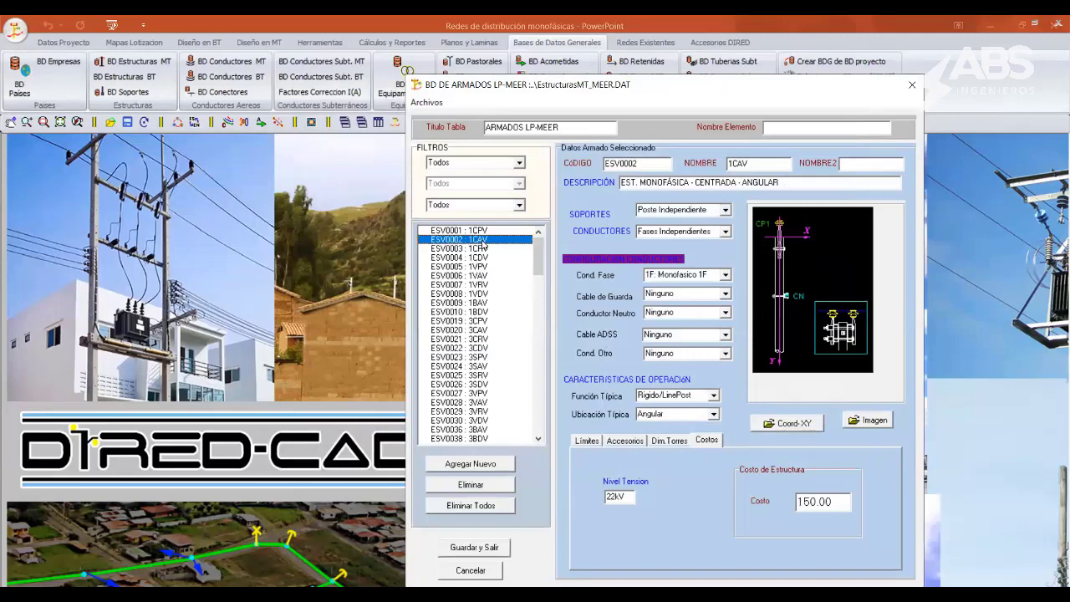
key("Down")
key("Down")
key("Down")
key("Down")
key("Down")
key("Down")
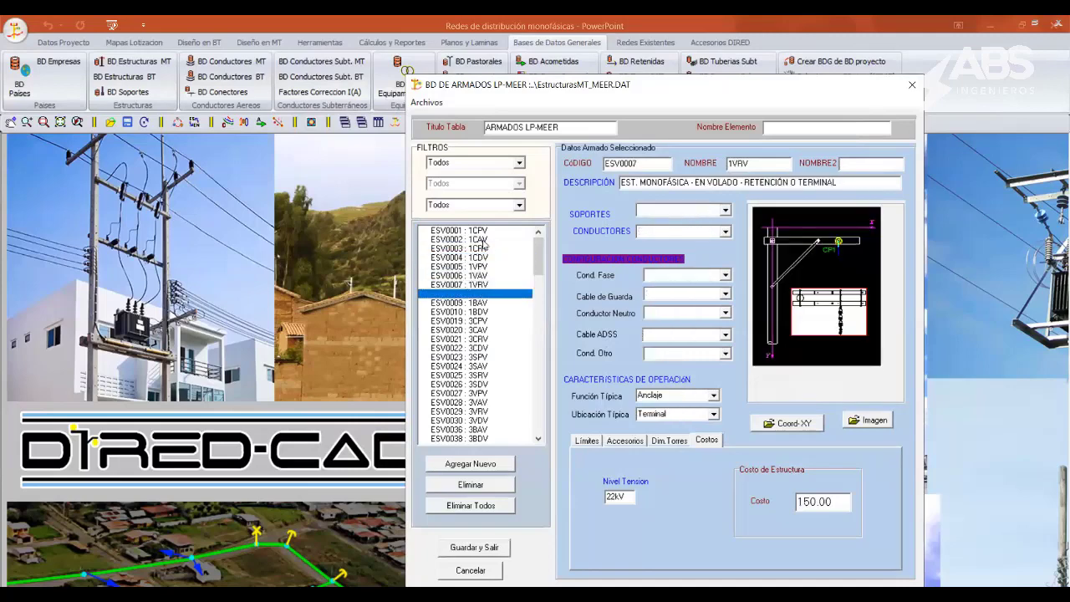
key("Down")
key("Down")
key("Down")
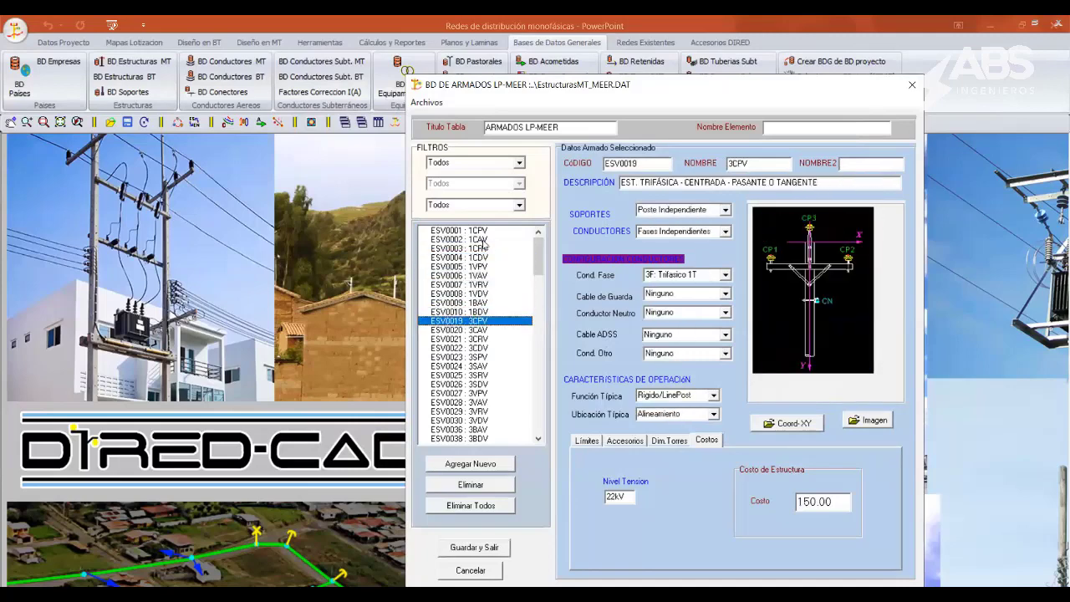
key("Down")
key("Down")
key("Down")
key("Down")
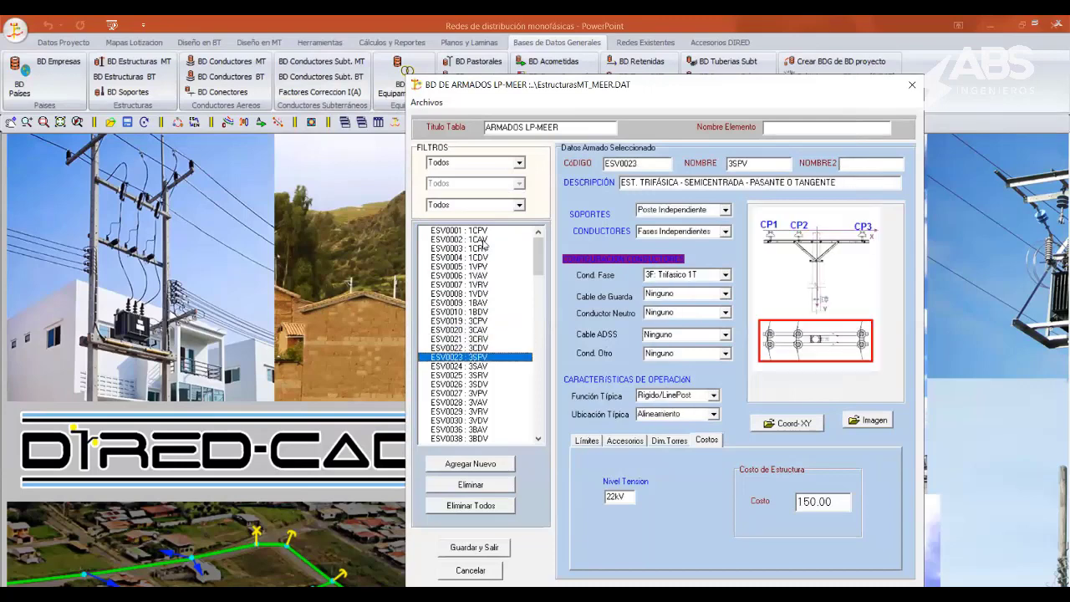
key("Down")
key("Down")
key("Down")
key("Down")
key("Down")
key("Down")
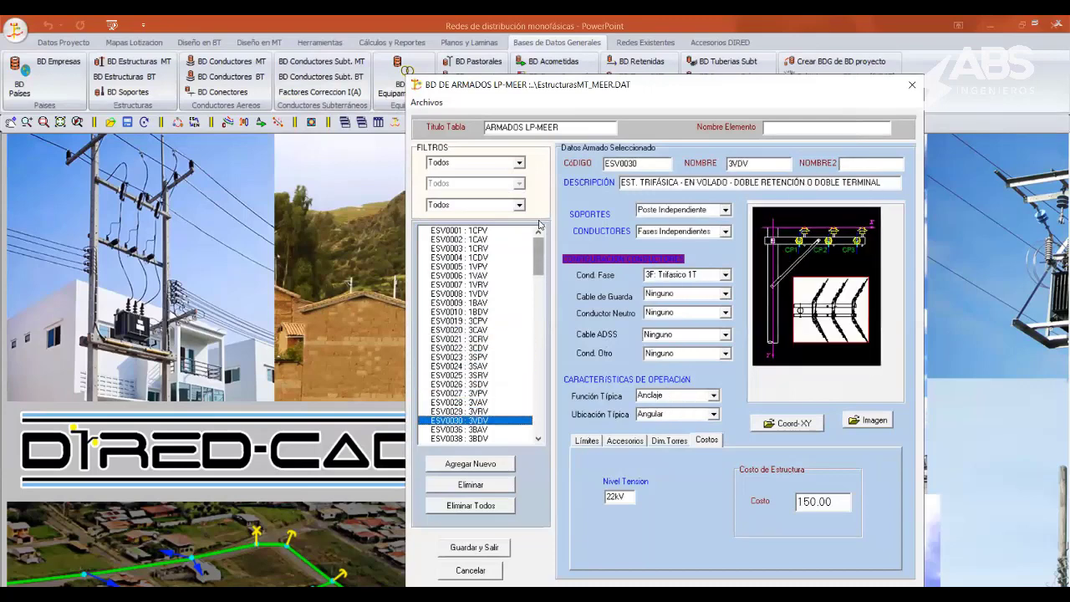
left_click(519, 163)
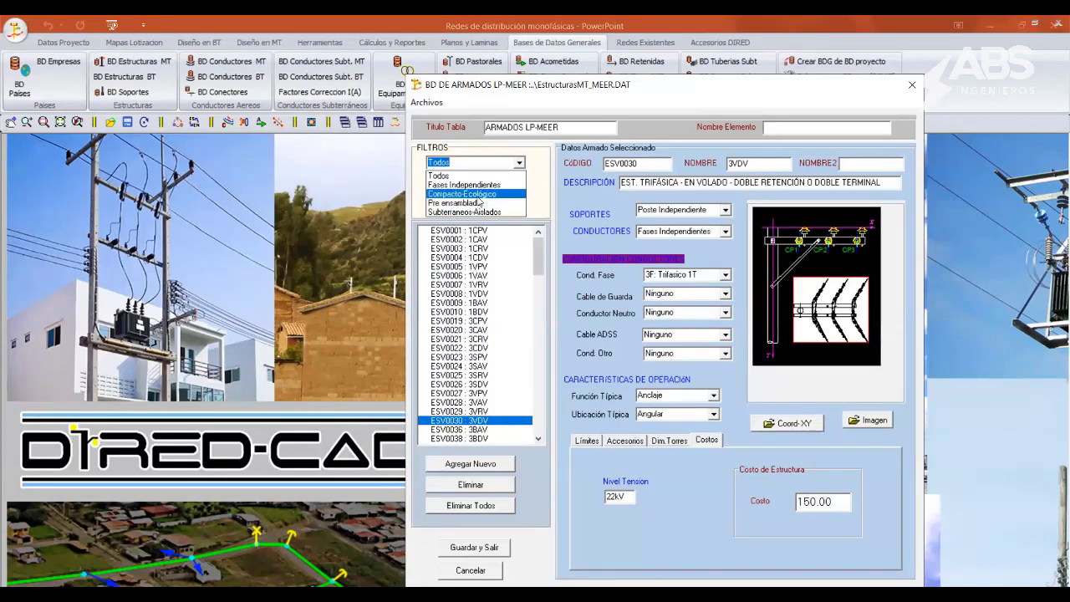
- Filter the MEER table to Compacto-Ecológico and browse structures EST-1MP through EST-3ME
left_click(479, 194)
left_click(495, 241)
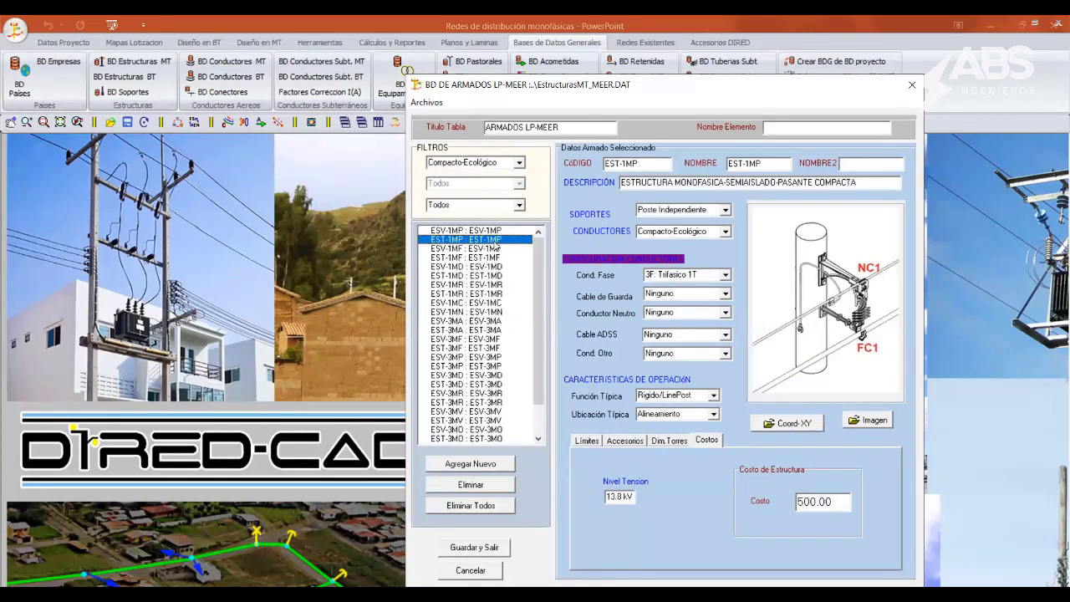
key("Down")
key("Down")
key("Down")
key("Down")
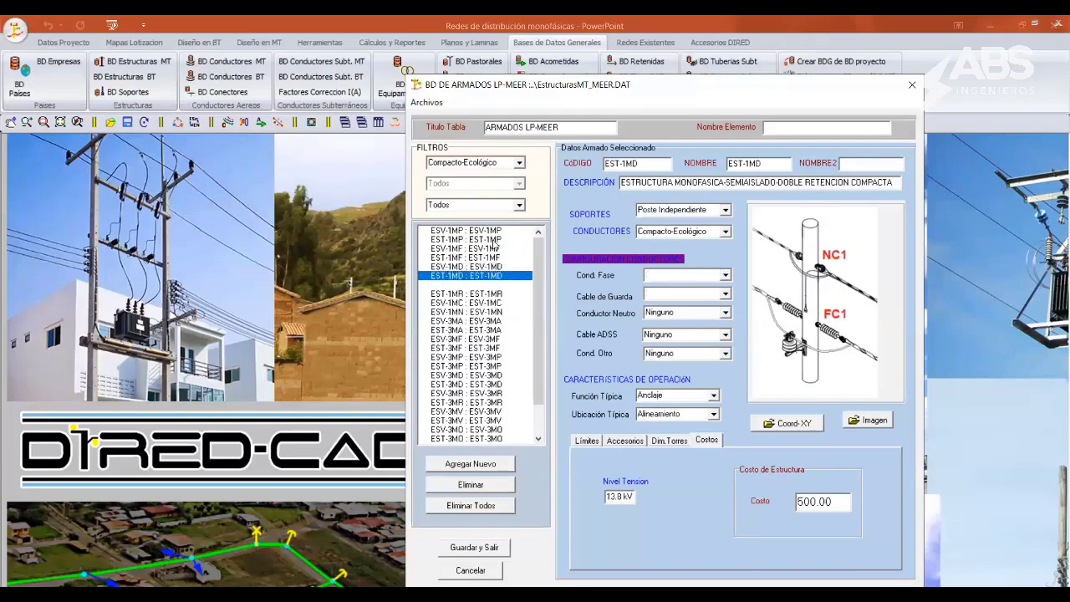
key("Down")
key("Down")
key("Down")
key("Down")
key("Down")
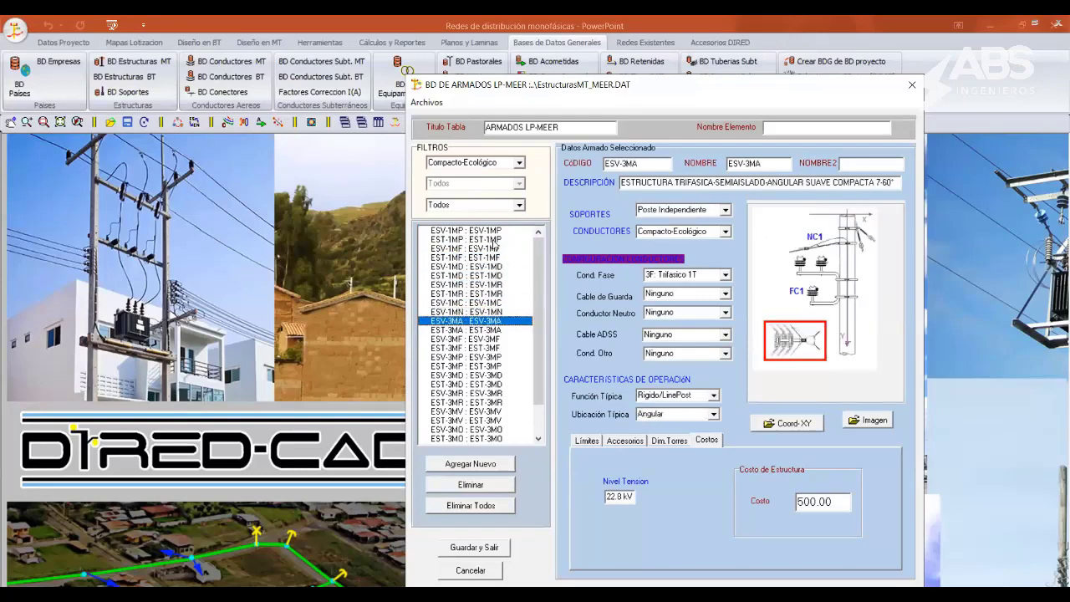
key("Down")
key("Down")
key("Down")
key("Down")
key("Down")
key("Down")
key("Down")
key("Down")
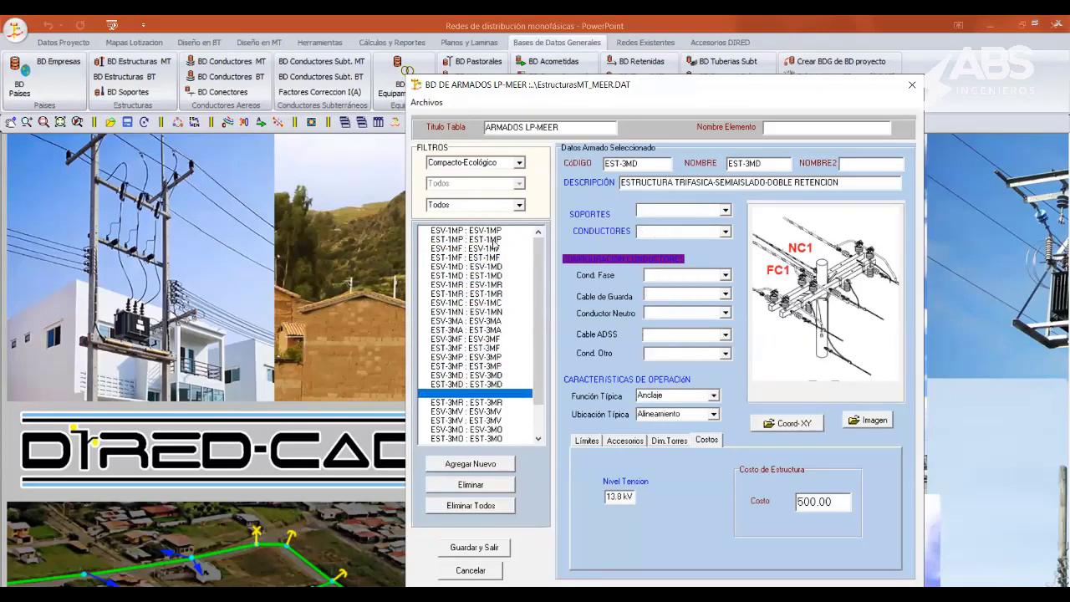
key("Down")
key("Down")
key("Down")
key("Down")
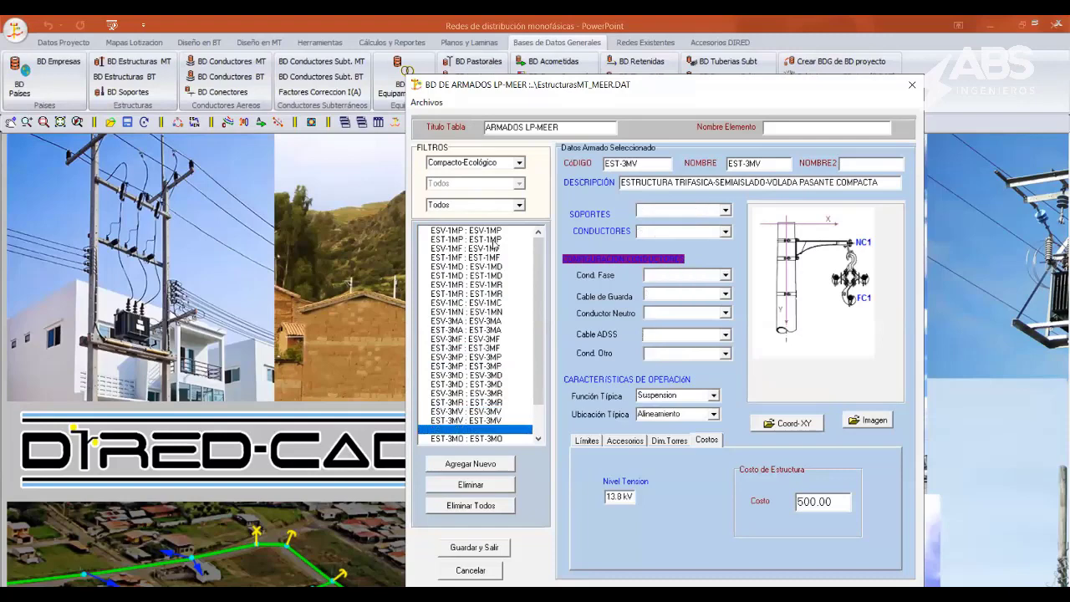
key("Down")
key("Down")
key("Down")
key("Down")
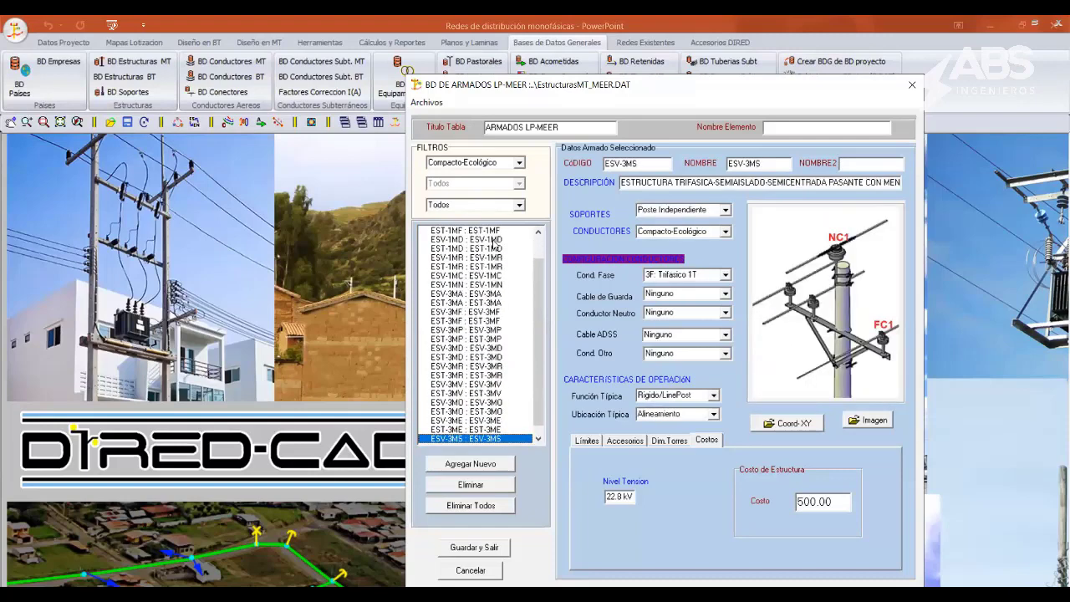
key("Down")
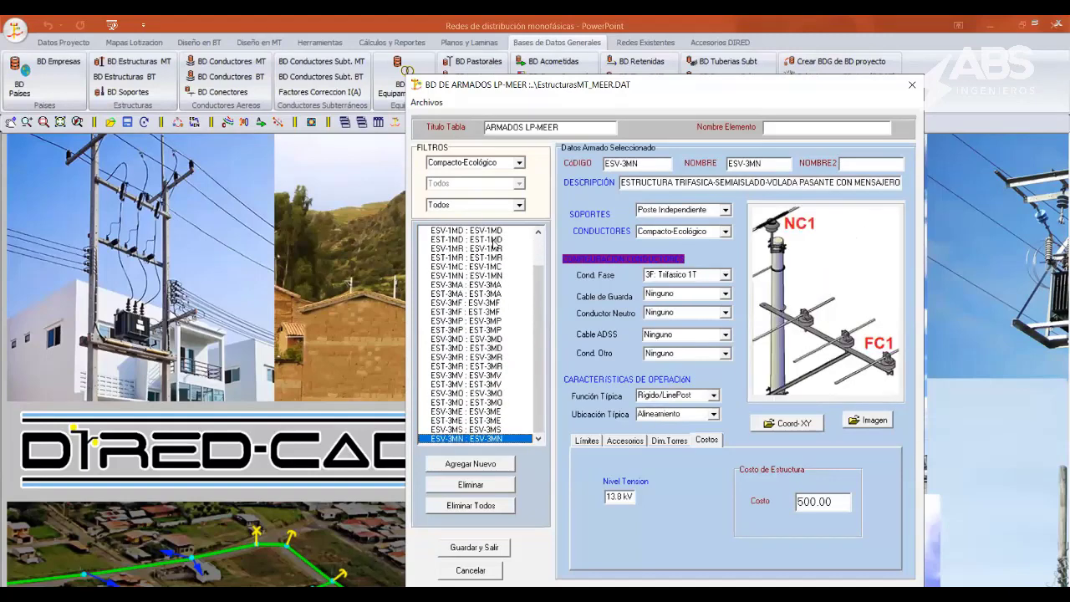
key("Up")
key("Up")
key("Up")
key("Up")
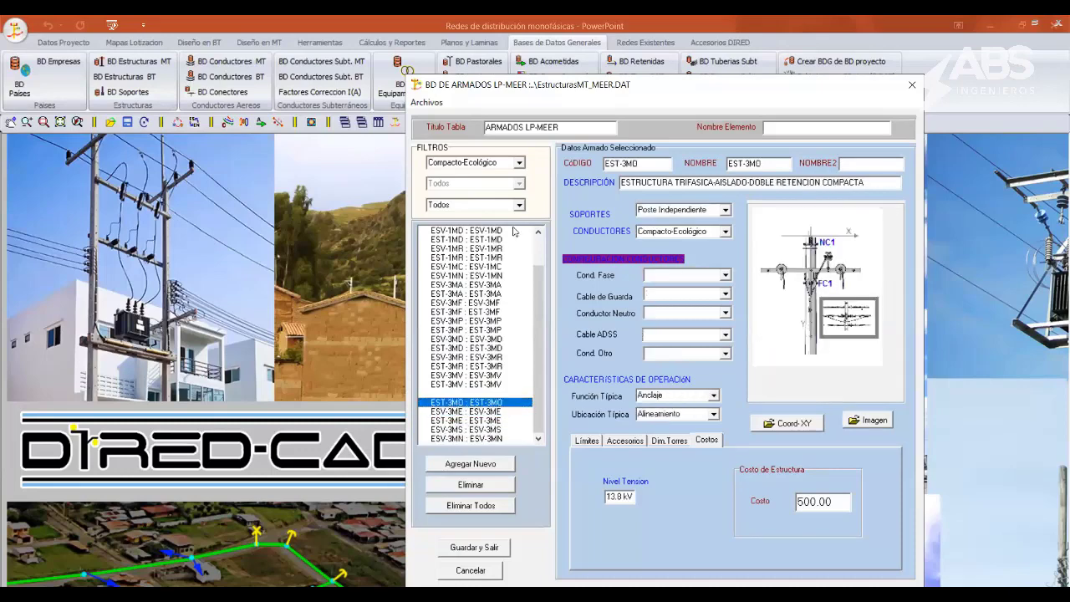
key("Up")
key("Up")
key("Up")
key("Up")
key("Up")
key("Up")
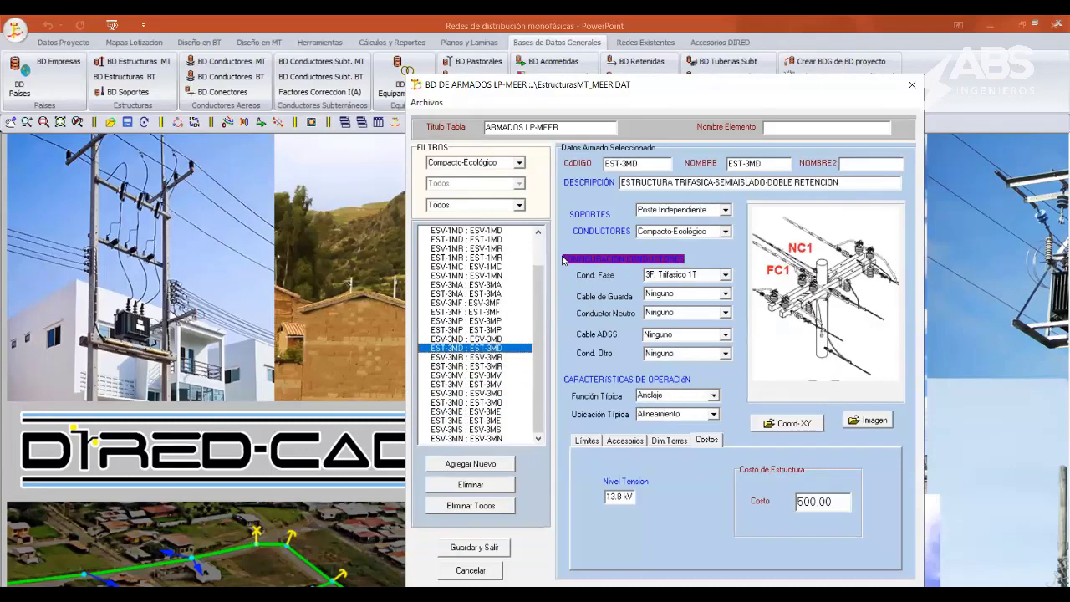
key("Up")
key("Up")
left_click(427, 102)
- Open the EstructurasMt_DGE.DAT medium-voltage structures table
left_click(447, 119)
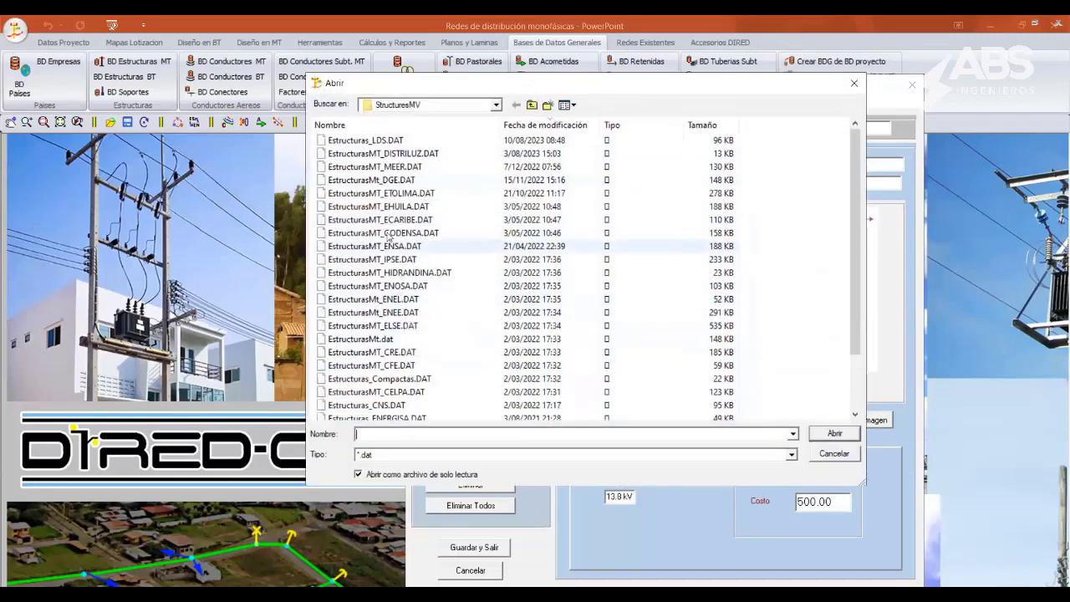
left_click(661, 180)
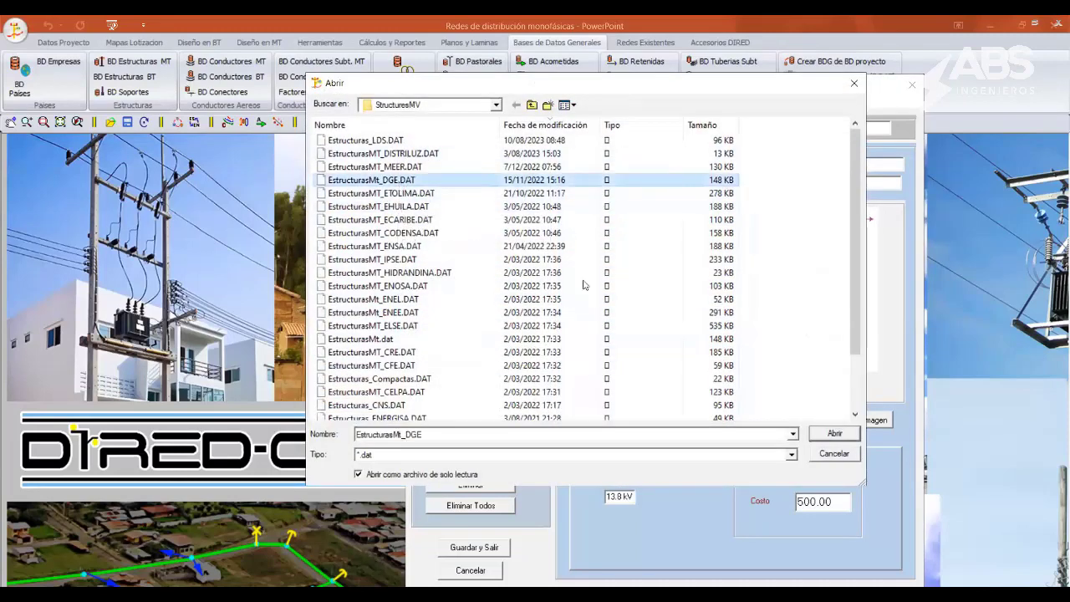
left_click(825, 434)
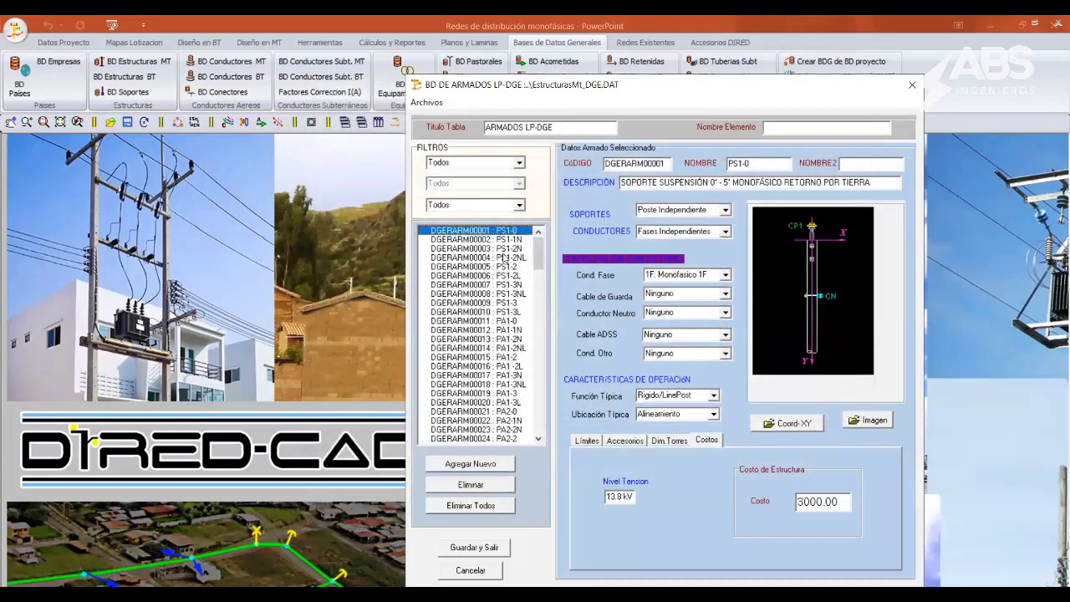
- Review the DGE armados PA1-2L, PA1V-2 and S, then call up Abrir otra Tabla
key("Down")
key("Up")
key("Up")
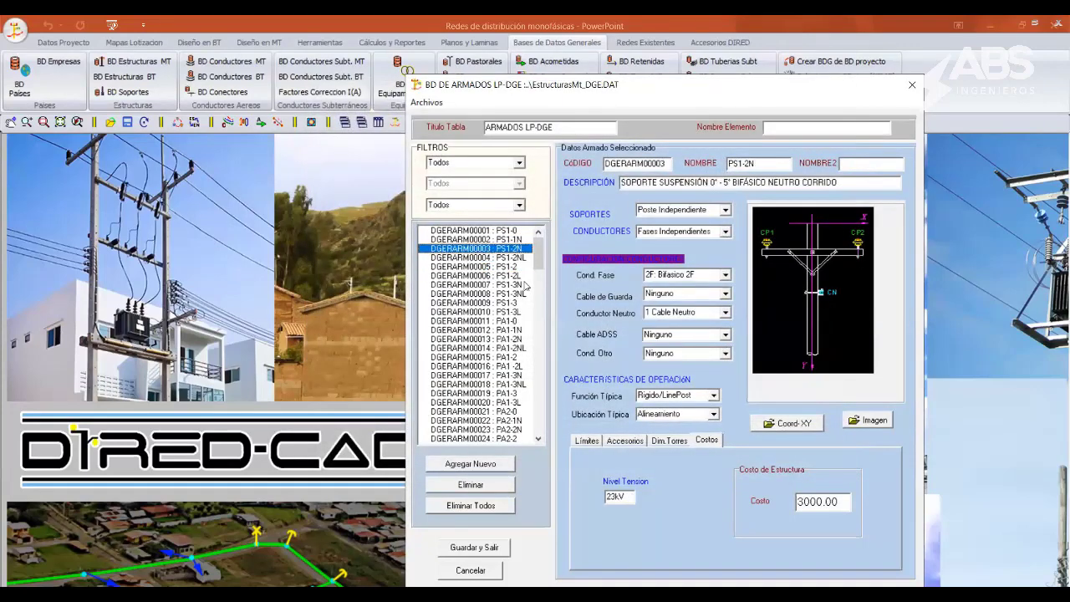
key("Down")
key("Down")
key("Down")
key("Down")
key("Down")
key("Down")
key("Down")
key("Down")
key("Down")
key("Down")
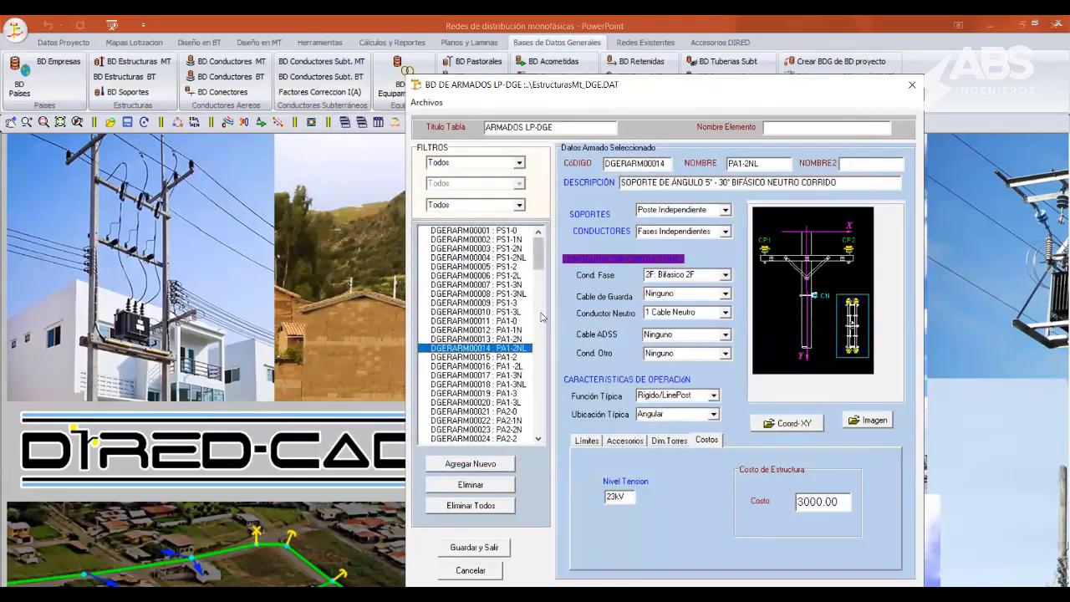
key("Down")
key("Down")
left_click_drag(542, 265, 540, 440)
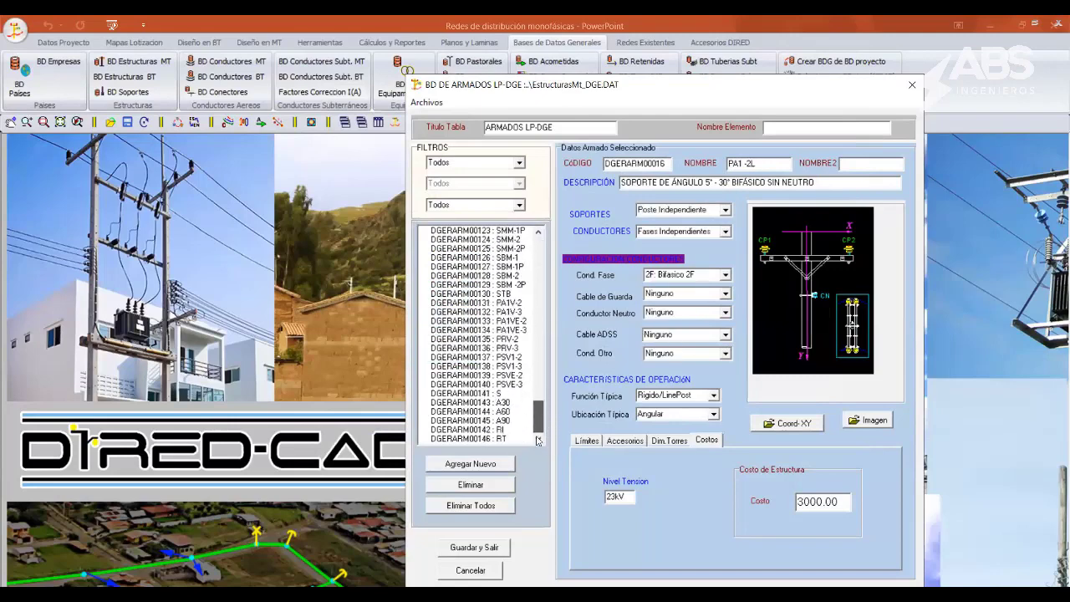
left_click(507, 338)
left_click(507, 304)
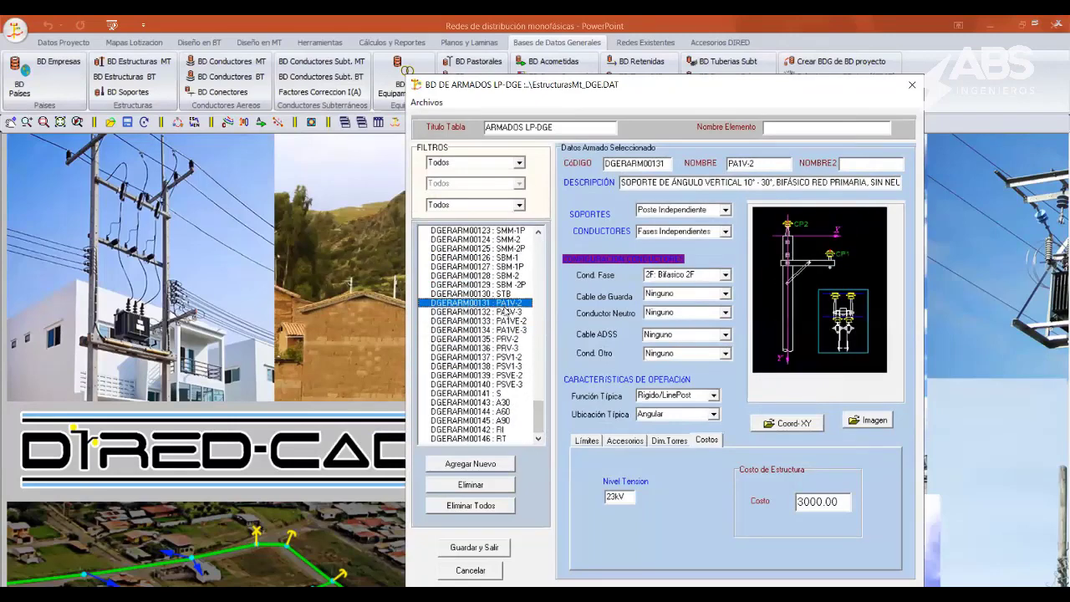
left_click(498, 395)
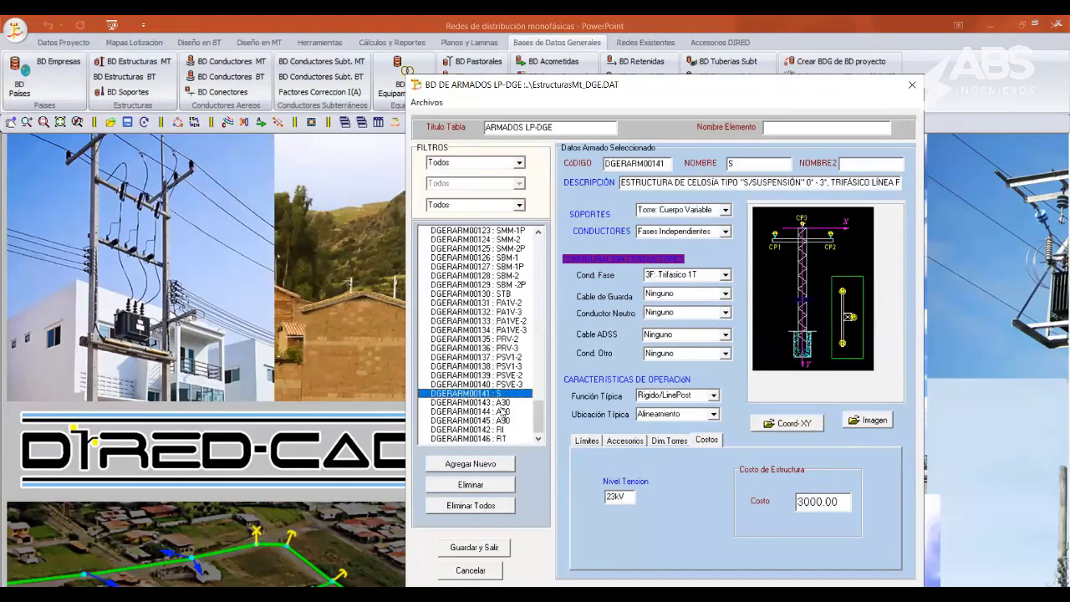
left_click(427, 102)
left_click(438, 119)
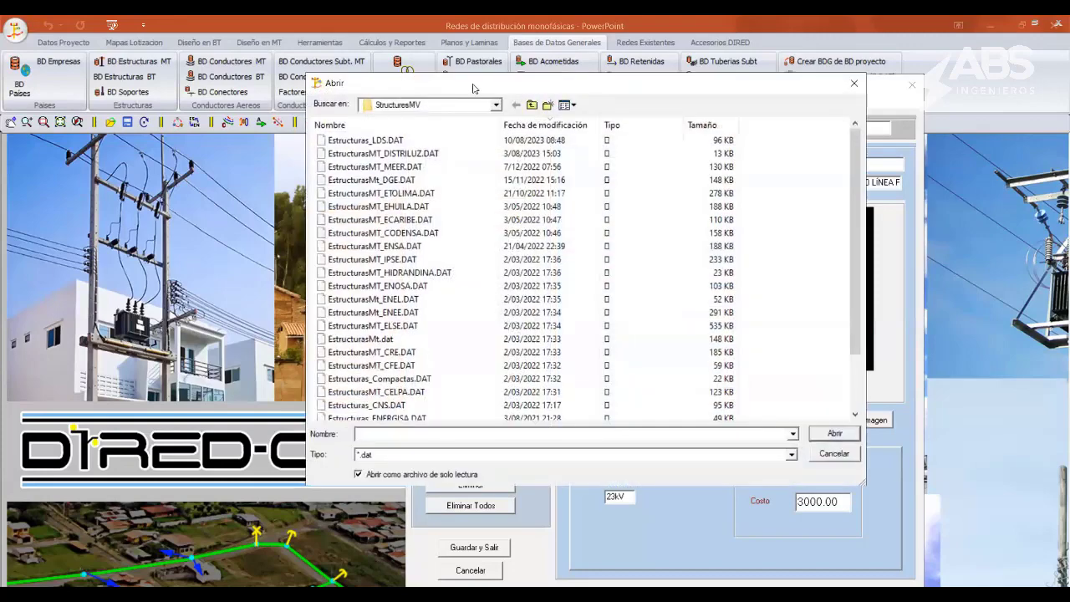
- Reopen the Estructuras_LDS.DAT structures table
left_click_drag(478, 88, 541, 97)
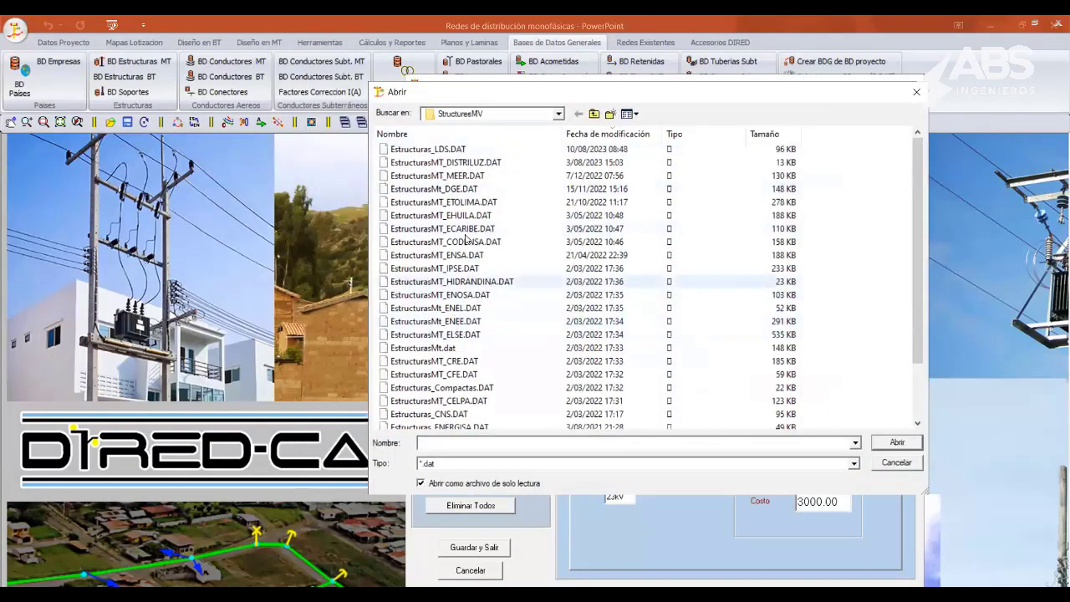
left_click(451, 149)
left_click(886, 447)
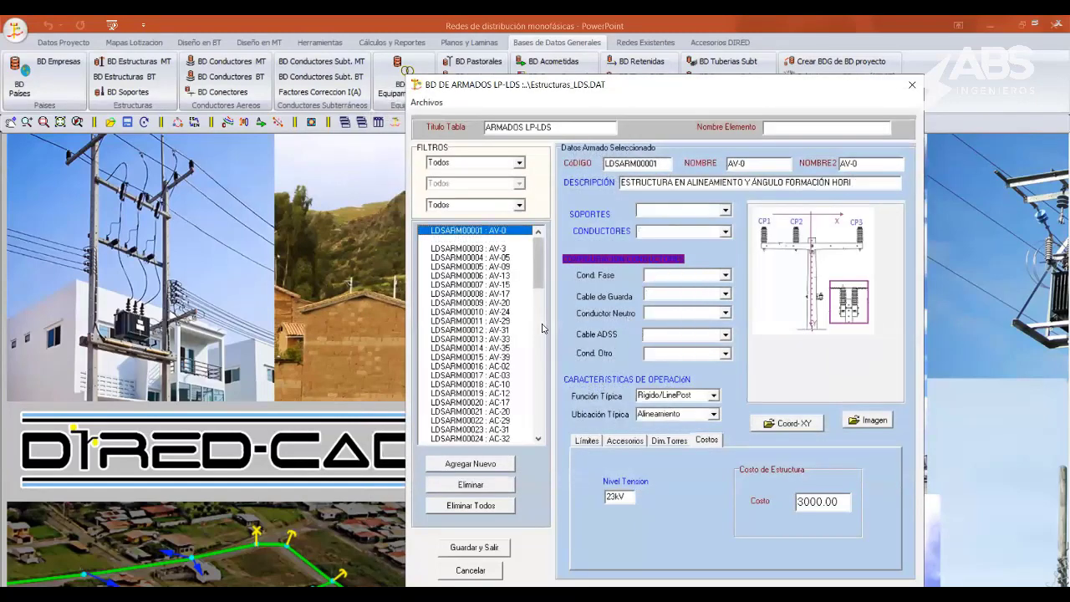
- Browse the LDS armados from the AV structures down to P1, P2 and P4
key("Down")
key("Down")
key("Down")
key("Down")
key("Down")
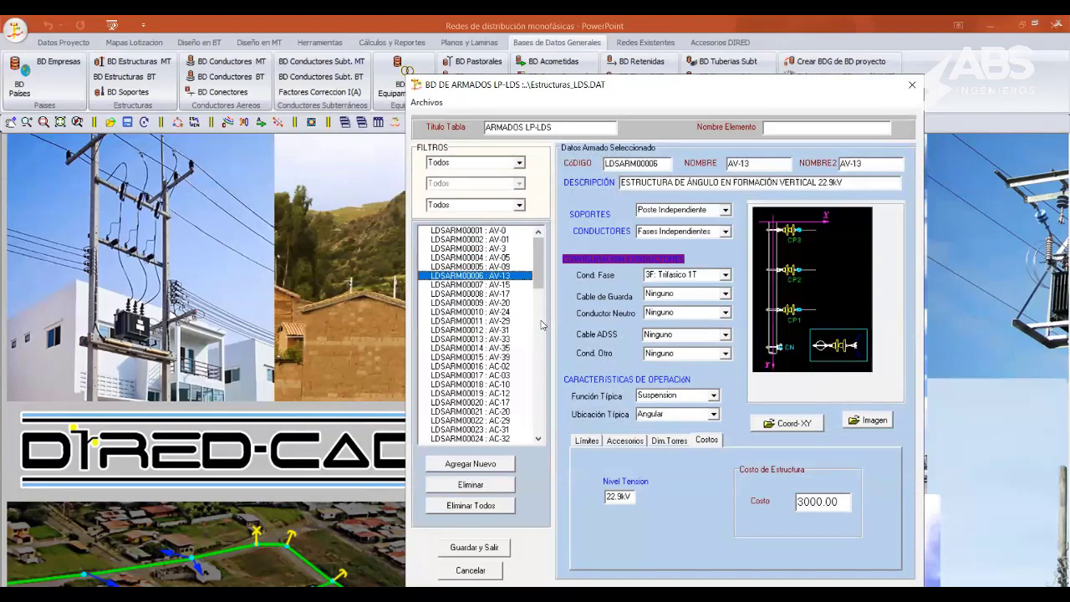
left_click_drag(541, 277, 547, 402)
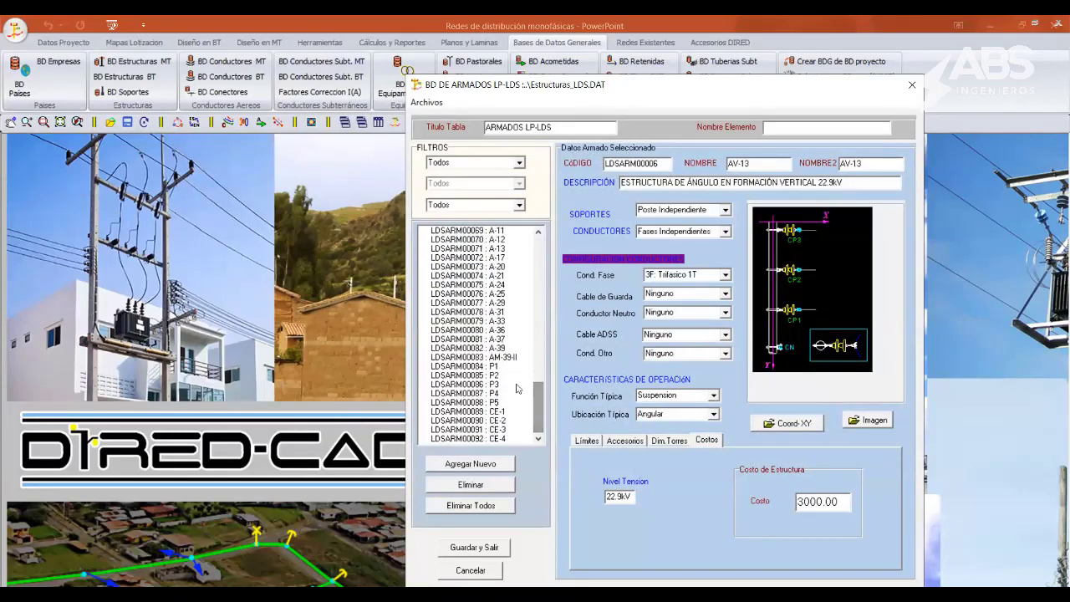
left_click(497, 369)
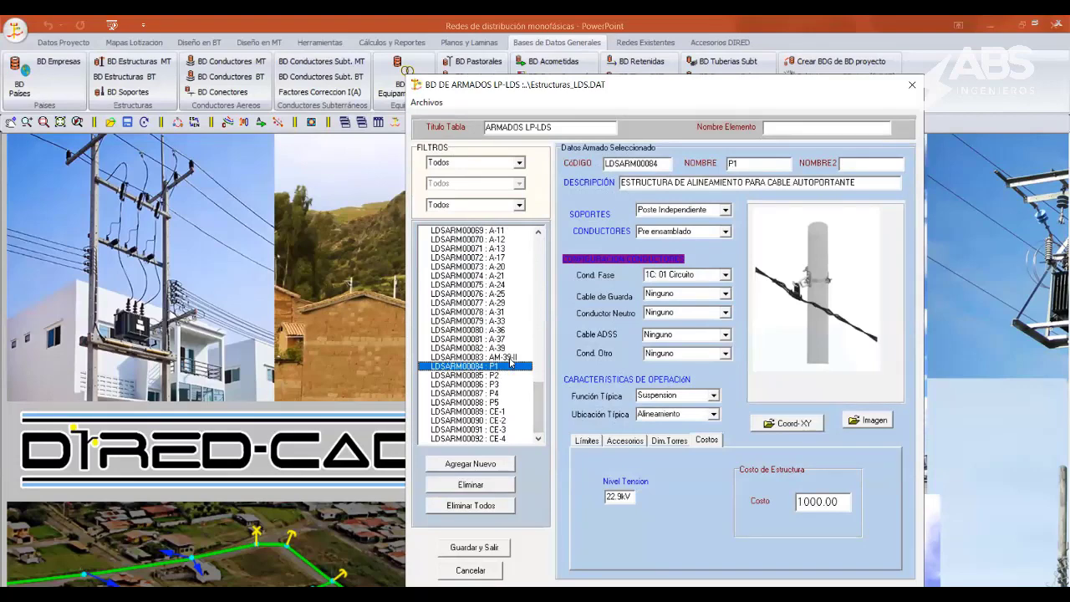
key("Down")
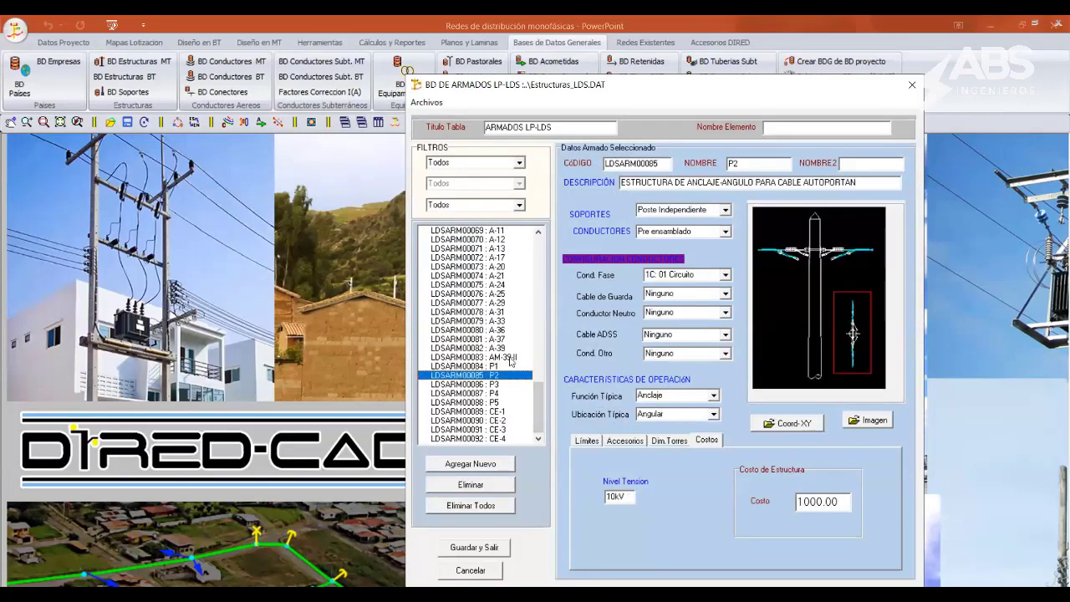
key("Up")
key("Down")
key("Down")
key("Down")
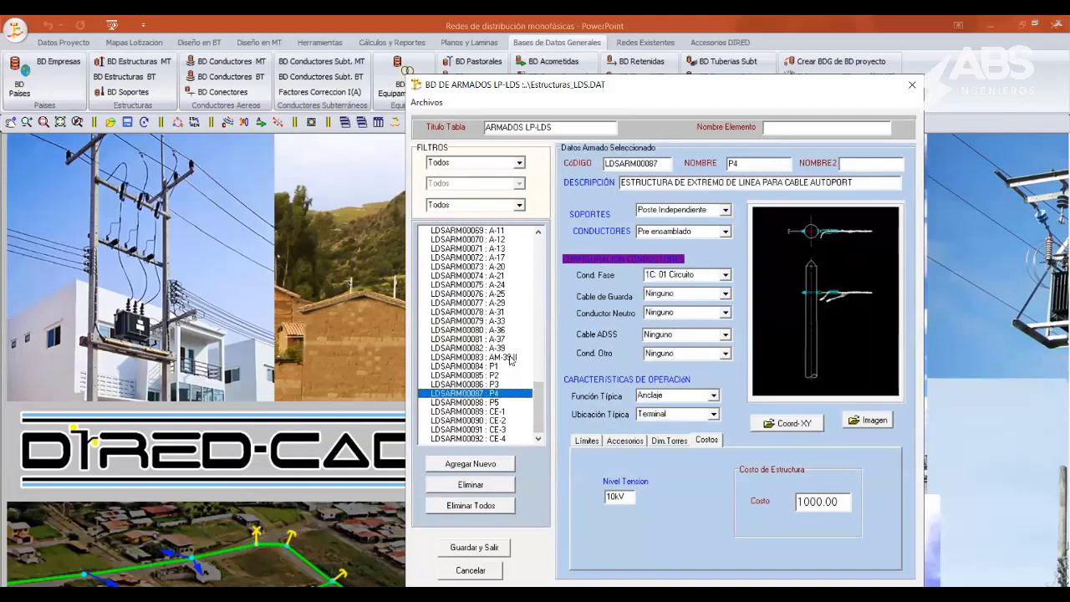
key("Down")
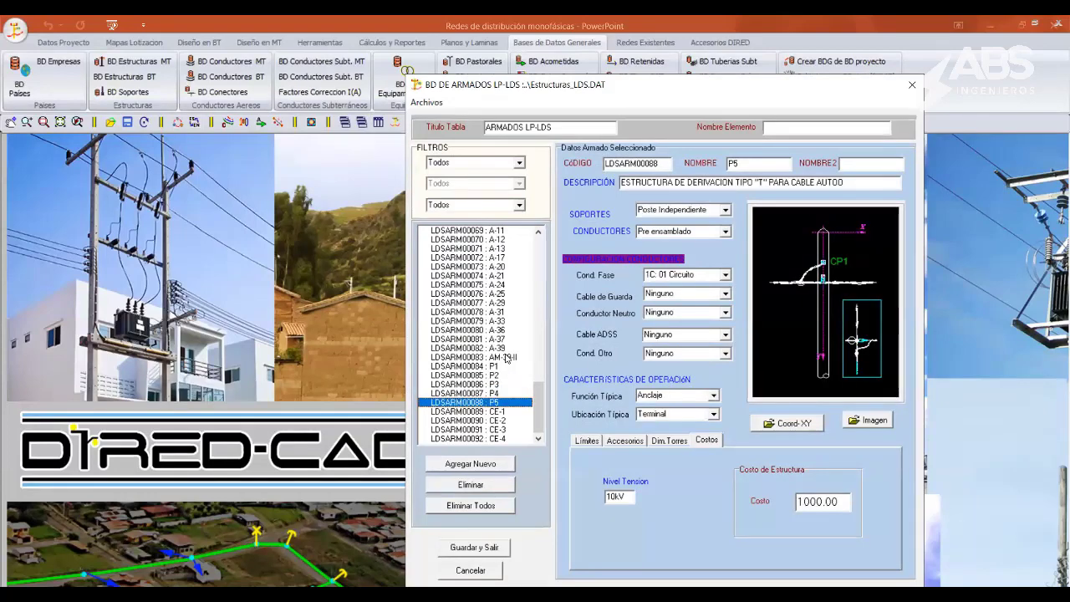
left_click(426, 102)
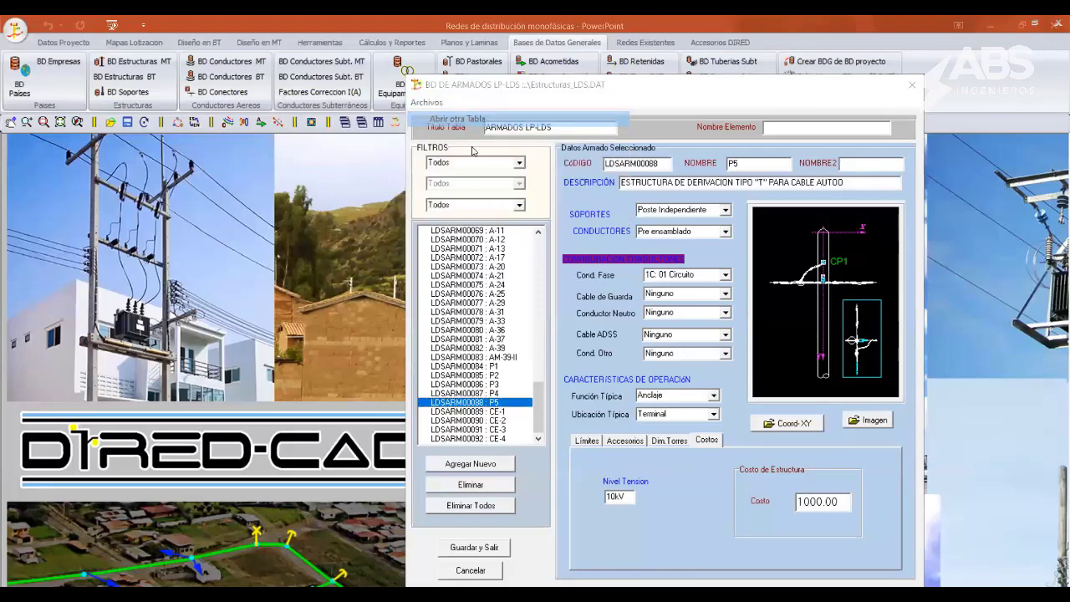
- Cancel the open-table dialog and close the medium-voltage structures database
left_click(464, 119)
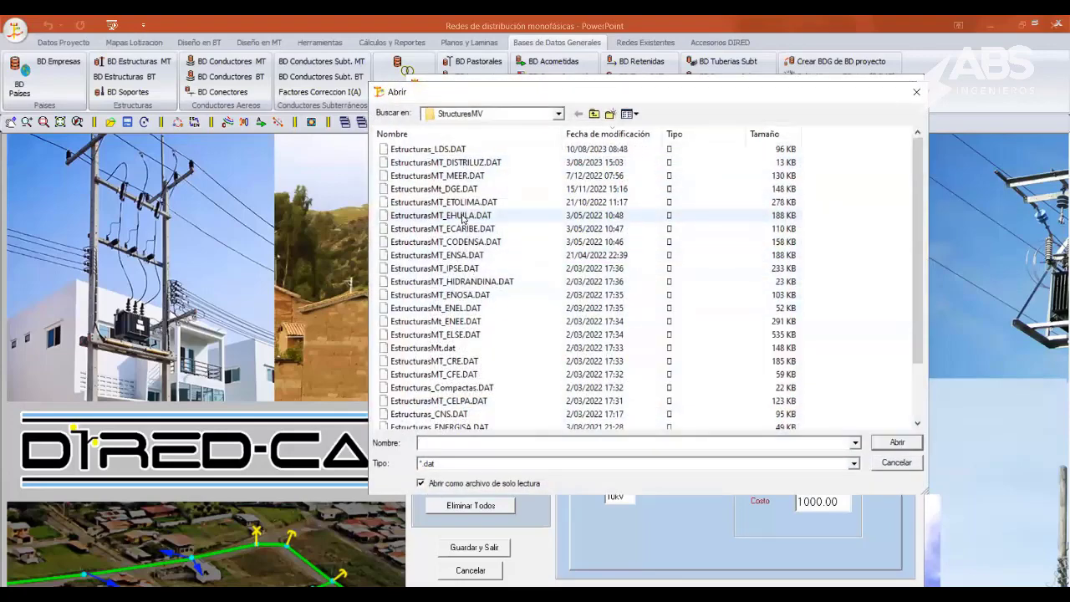
left_click(899, 464)
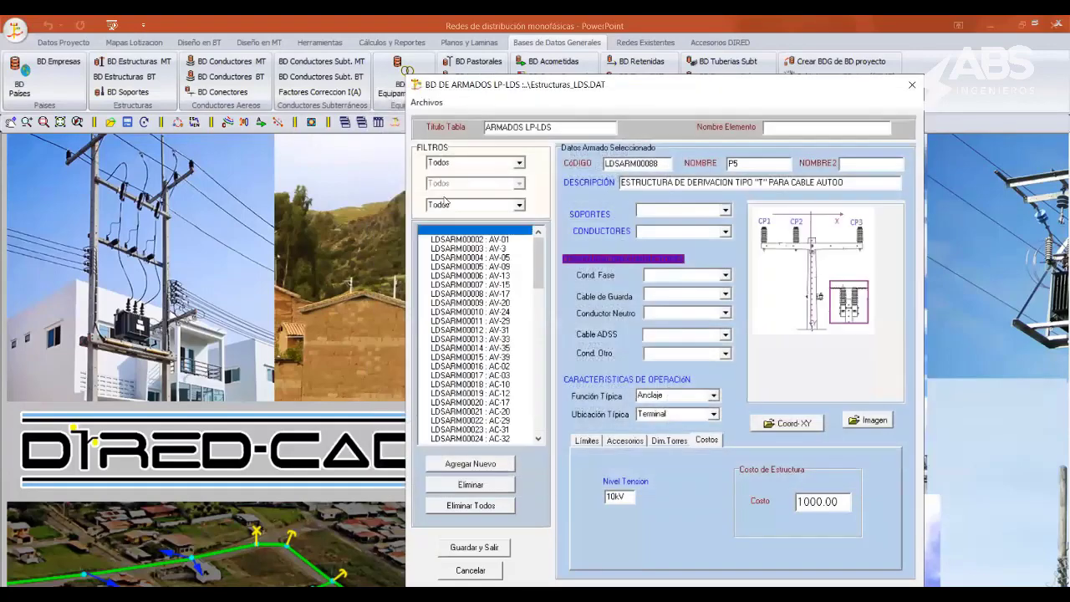
left_click(912, 85)
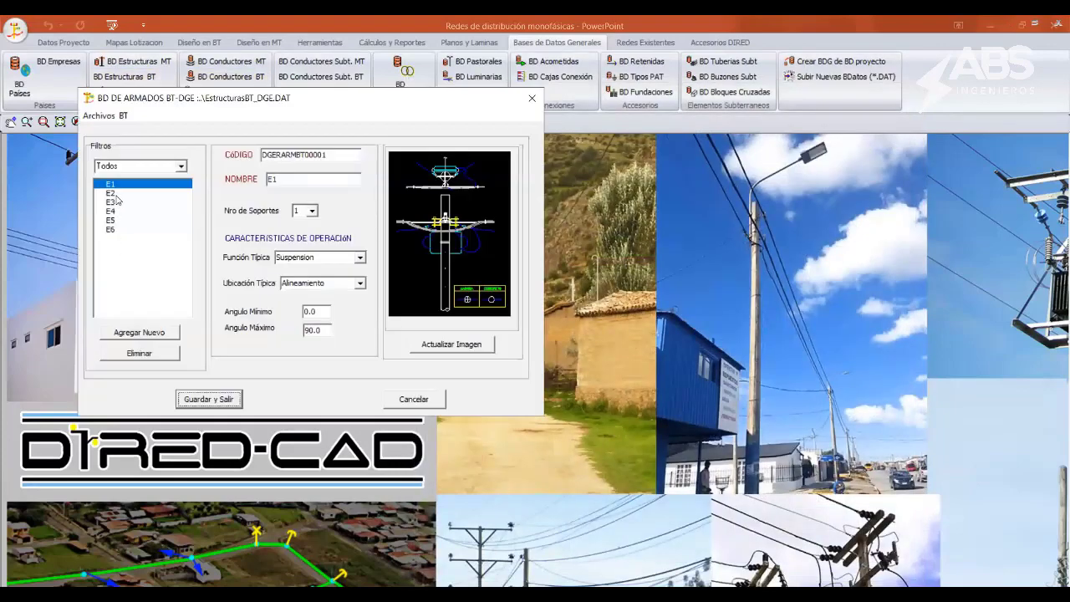
- Review the low-voltage EstructurasBT_DGE structures E1 through E6, ending on the E6 Anclaje terminal
key("Tab")
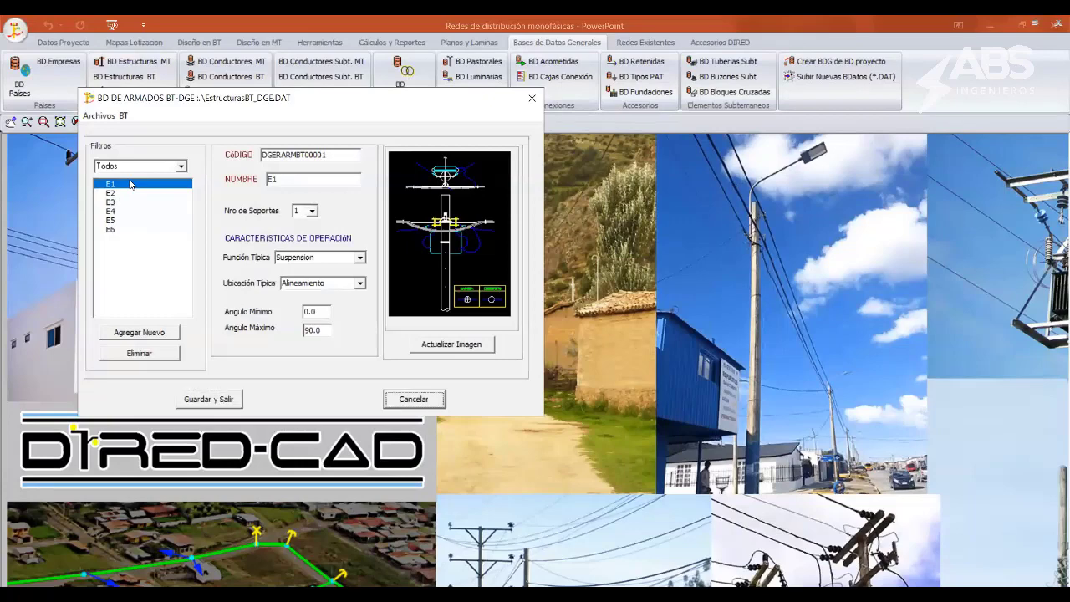
left_click(127, 193)
key("Down")
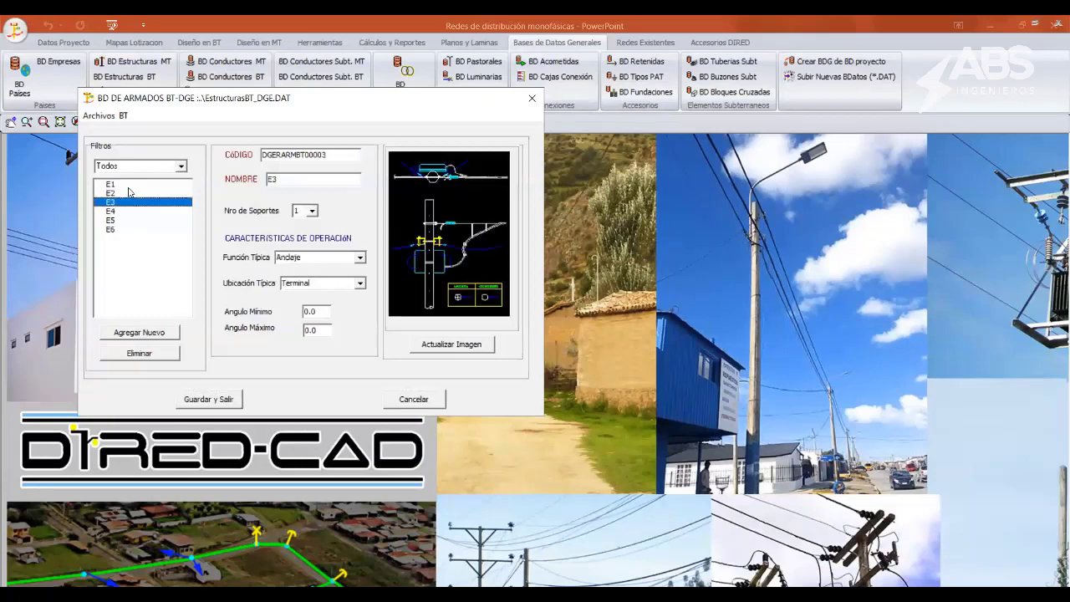
key("Down")
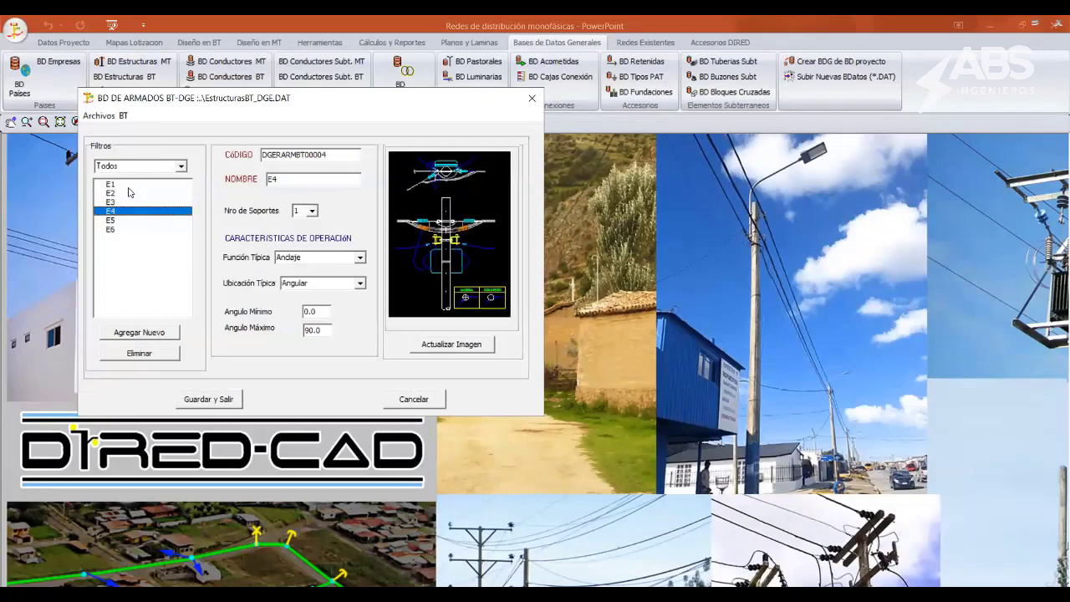
key("Down")
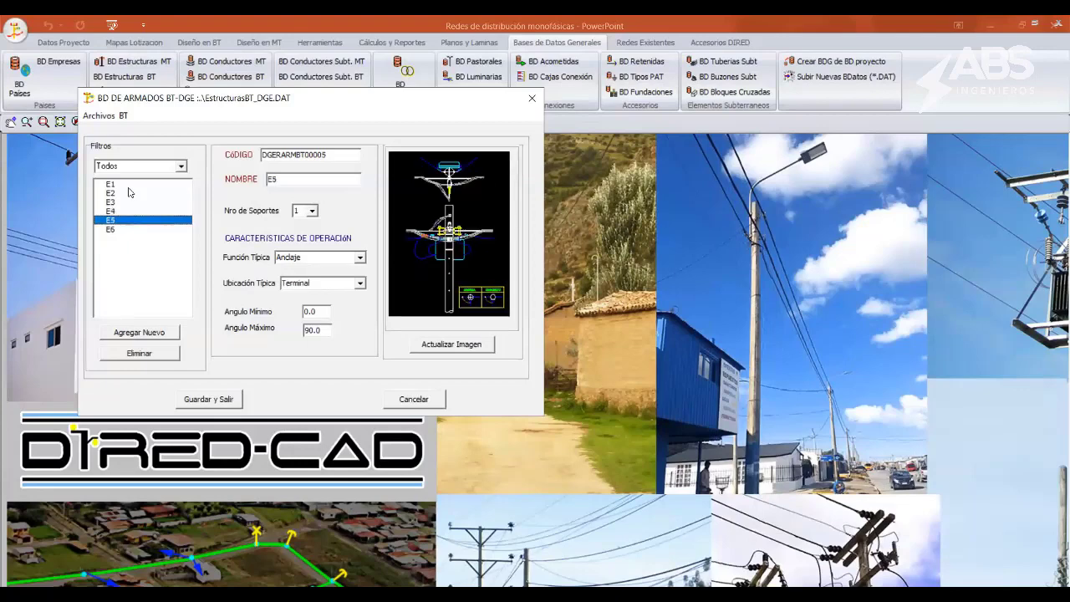
key("Down")
key("Up")
key("Up")
key("Up")
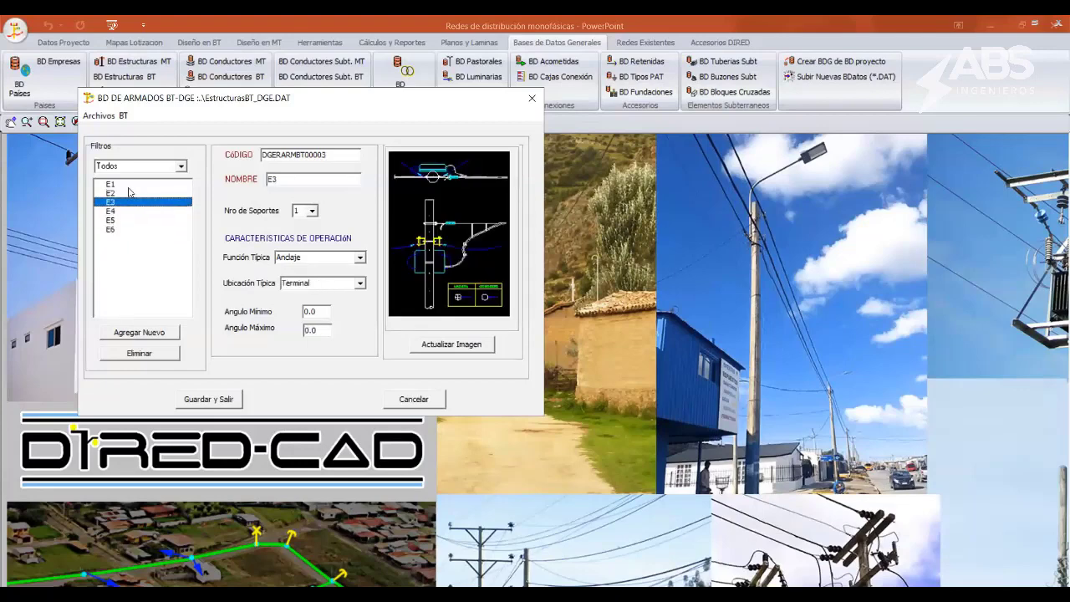
key("Up")
key("Up")
key("Down")
key("Down")
key("Down")
key("Down")
key("Down")
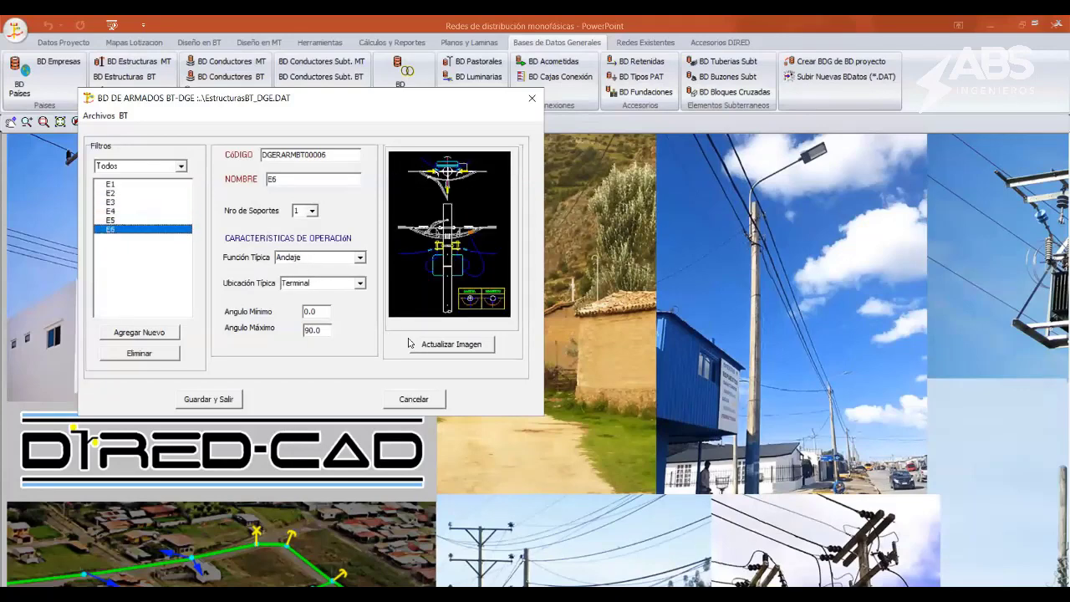
left_click(427, 398)
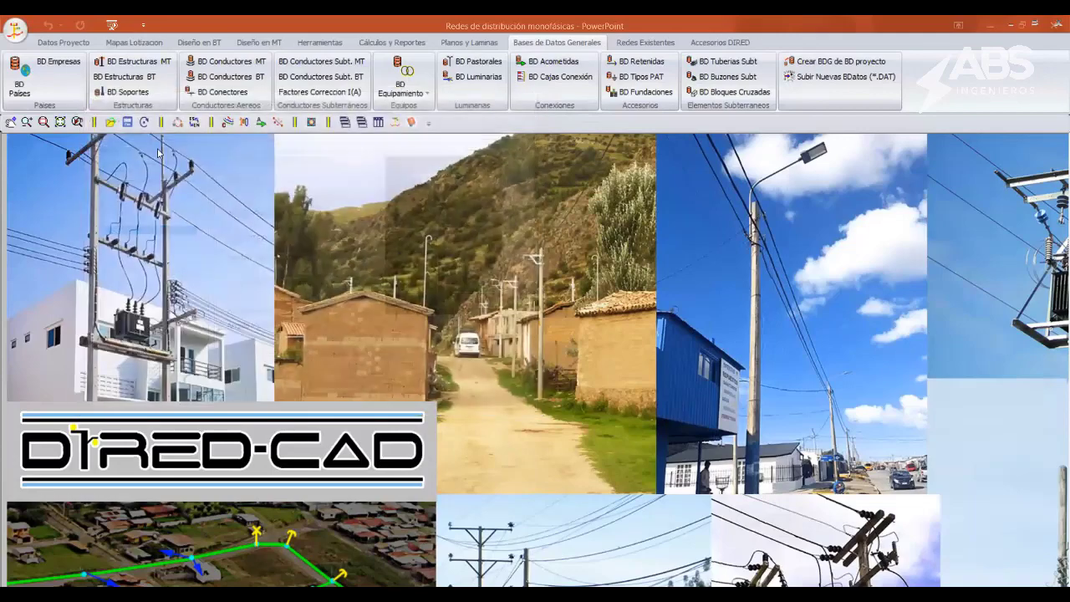
left_click(139, 70)
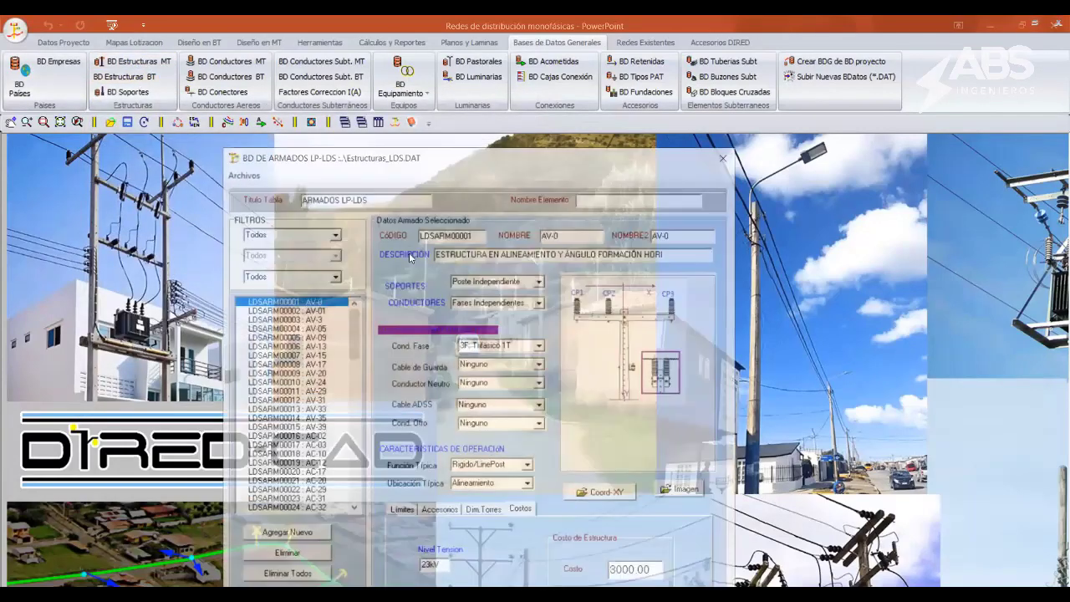
left_click_drag(368, 162, 451, 45)
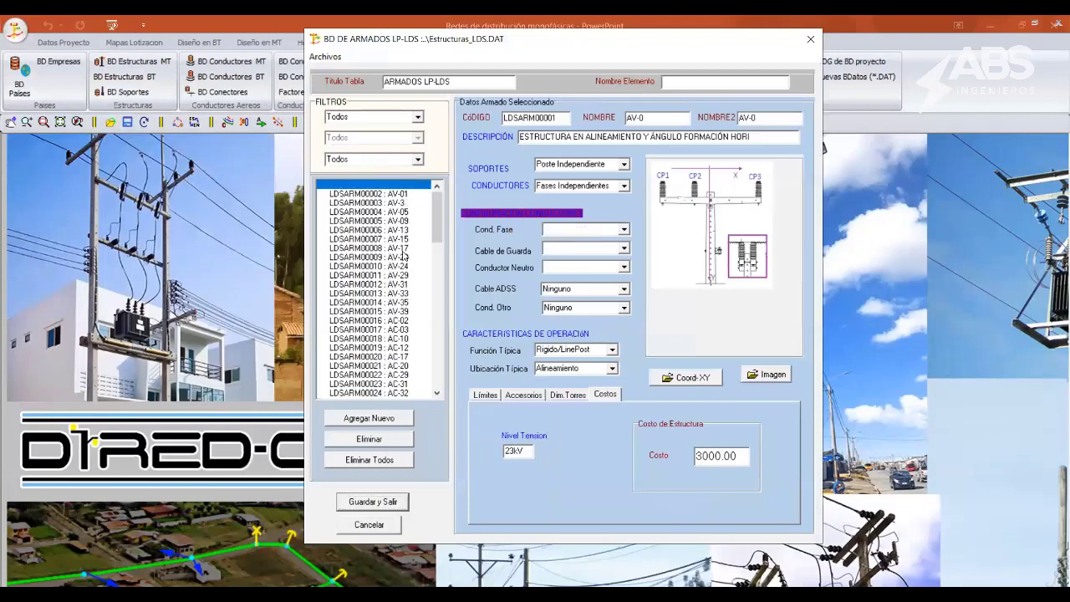
left_click(368, 257)
left_click(383, 230)
left_click(418, 222)
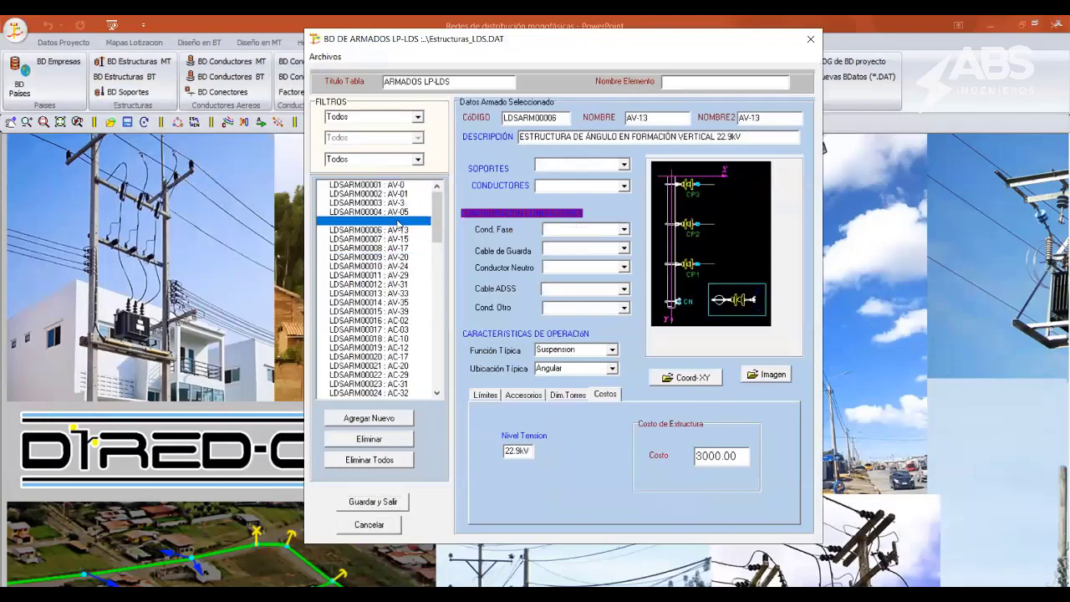
left_click(403, 203)
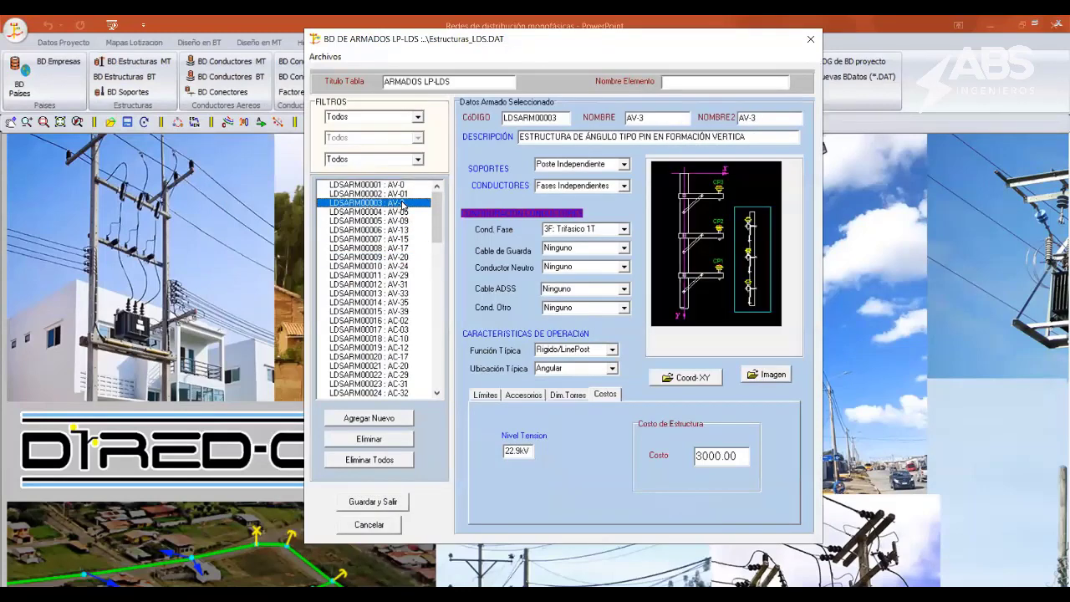
left_click(401, 194)
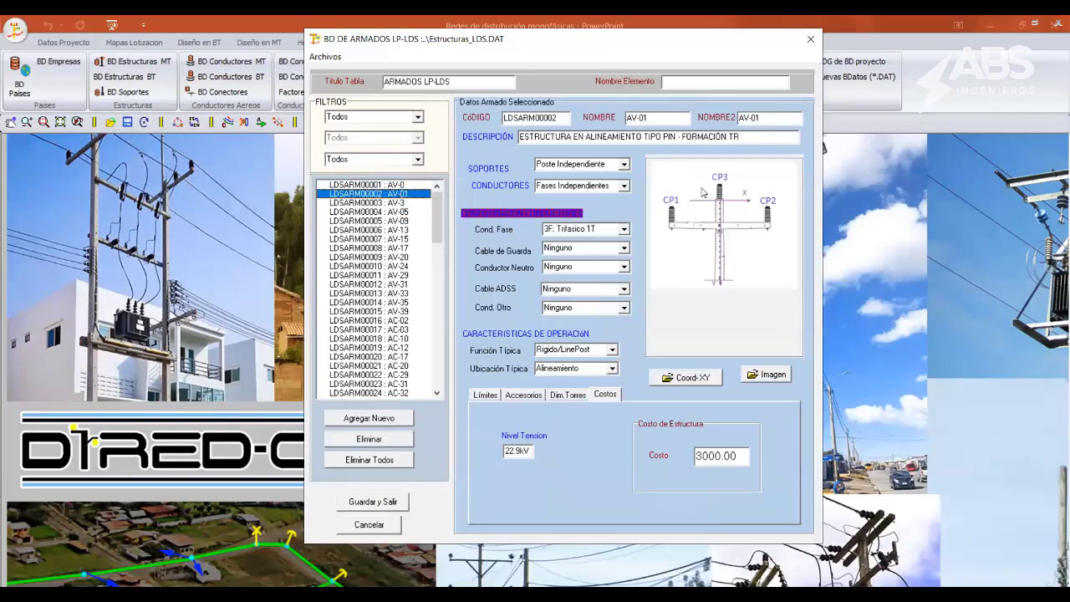
left_click(705, 378)
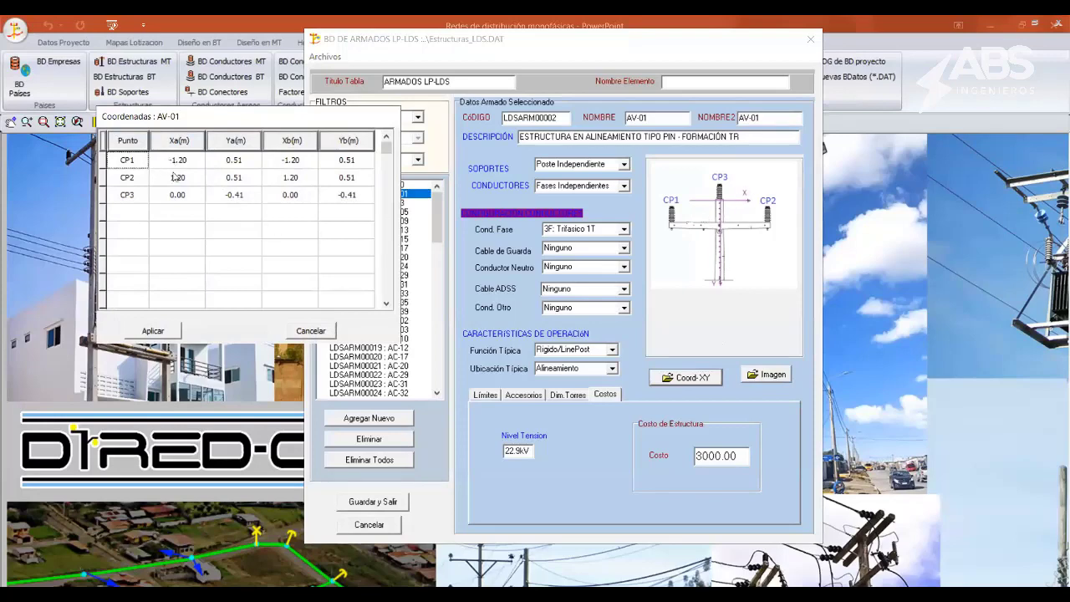
left_click(311, 331)
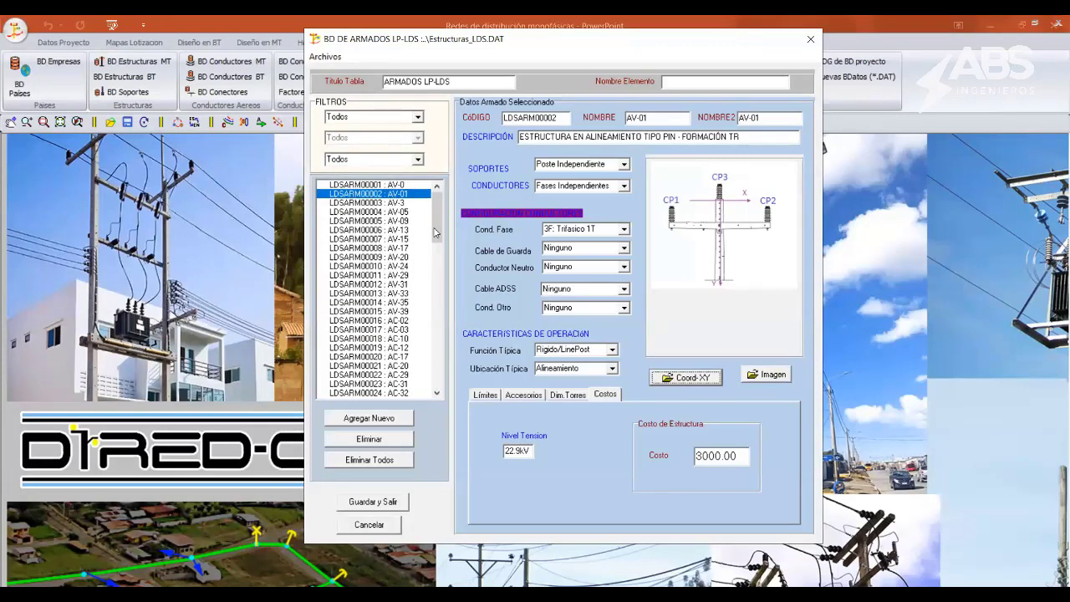
left_click_drag(437, 234, 441, 383)
left_click(404, 332)
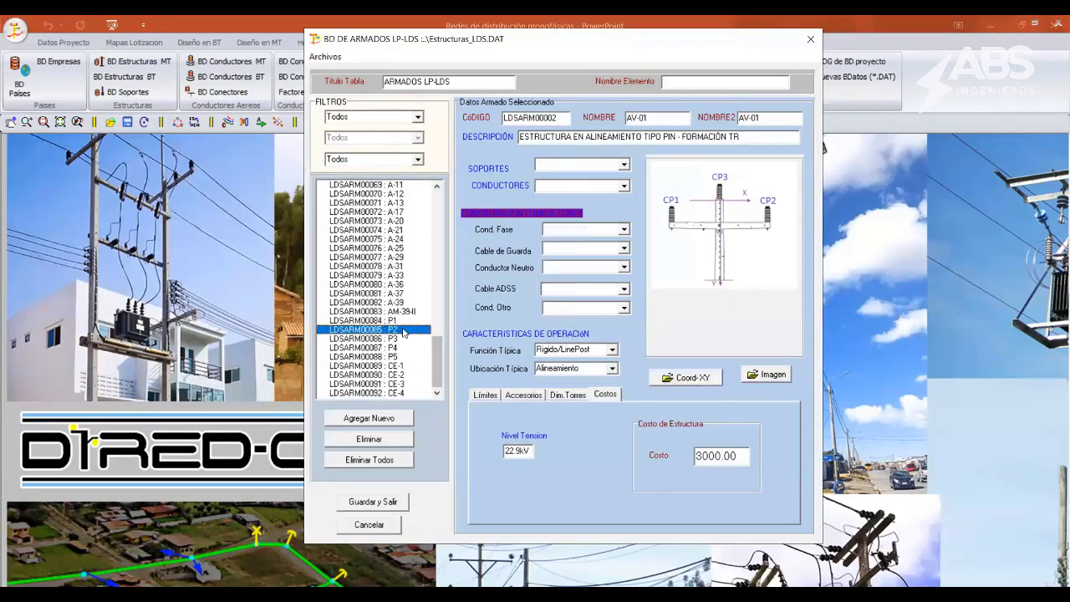
left_click(674, 381)
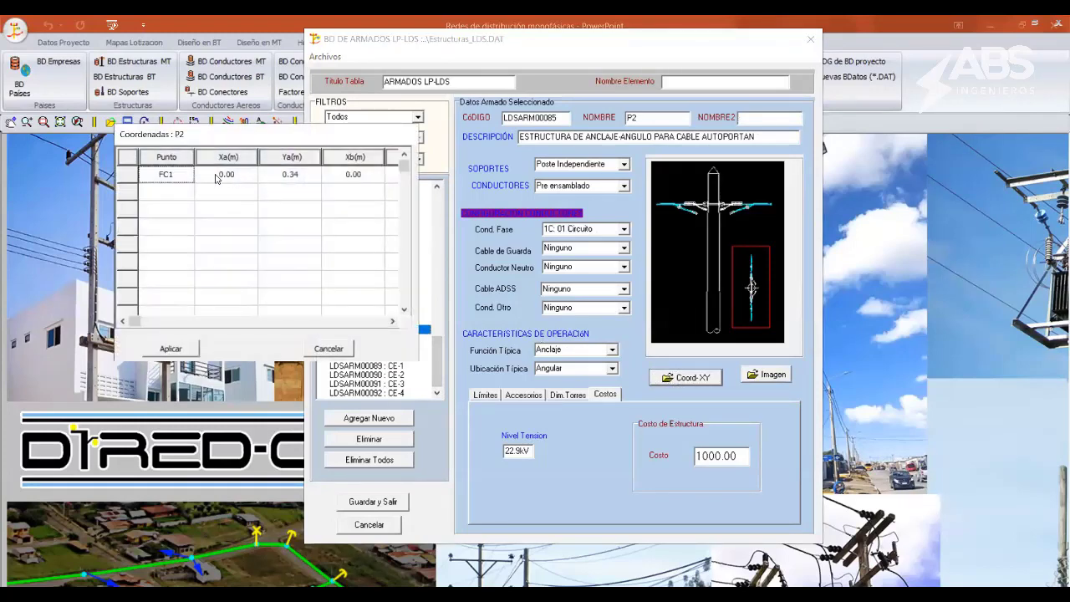
left_click(225, 178)
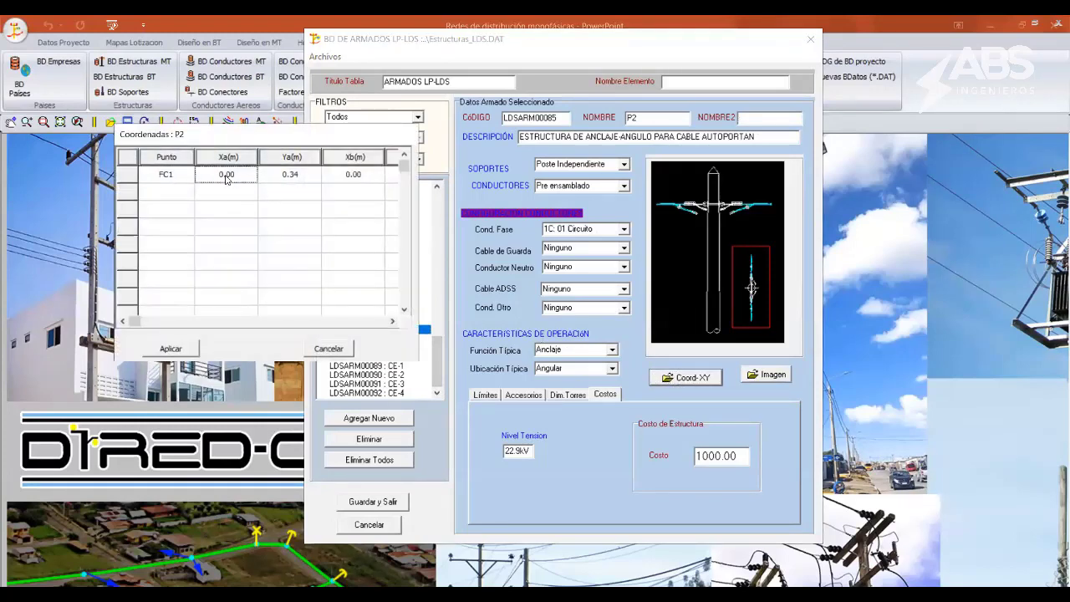
left_click(343, 352)
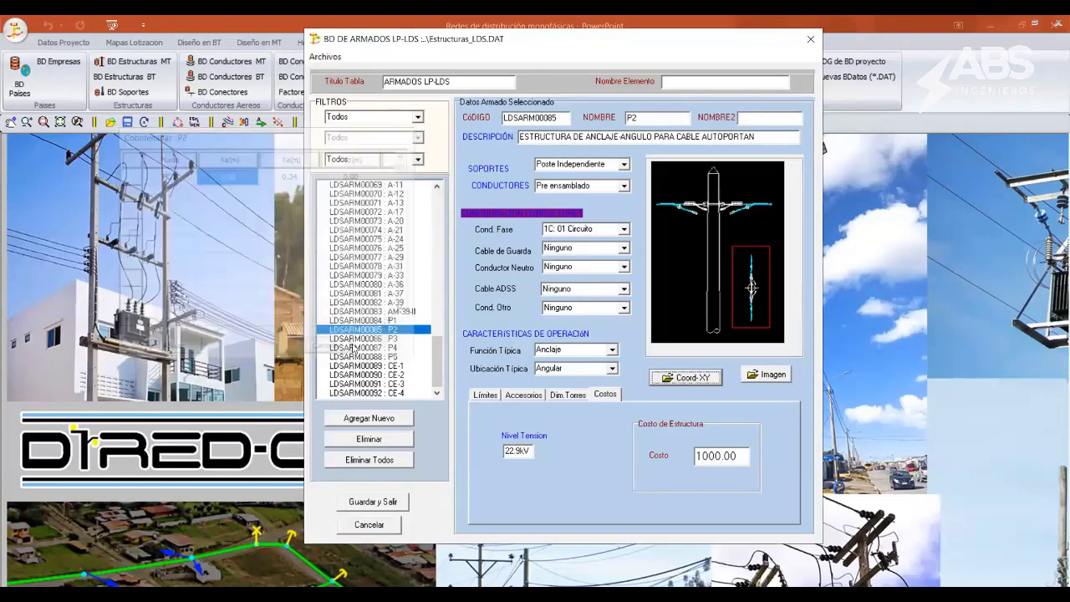
left_click(383, 524)
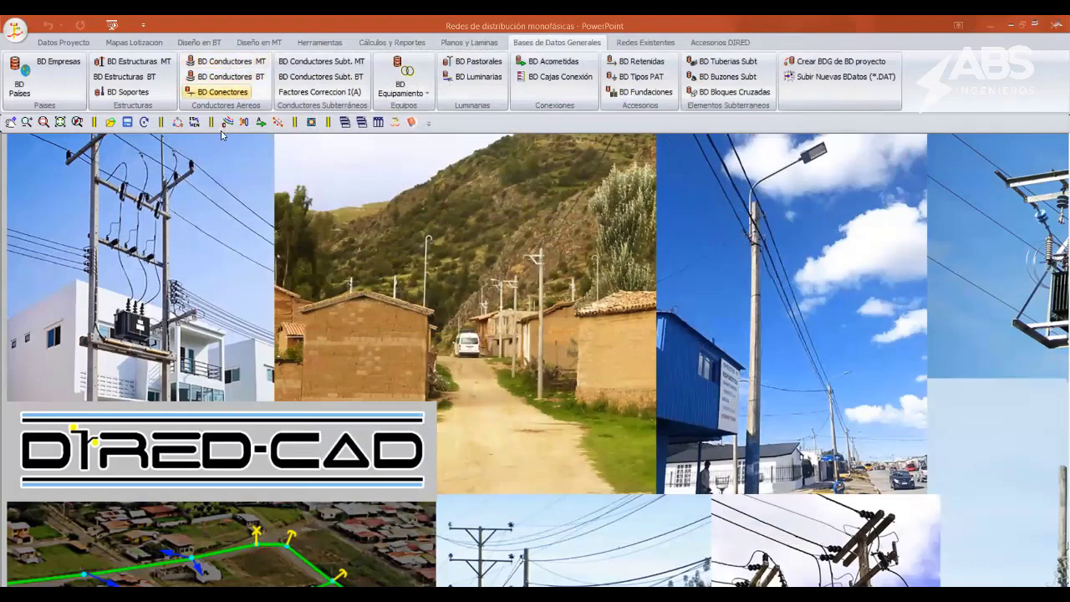
- Open the conductor database, keeping the Conductores_LDS.DAT table instead of loading another
left_click(230, 63)
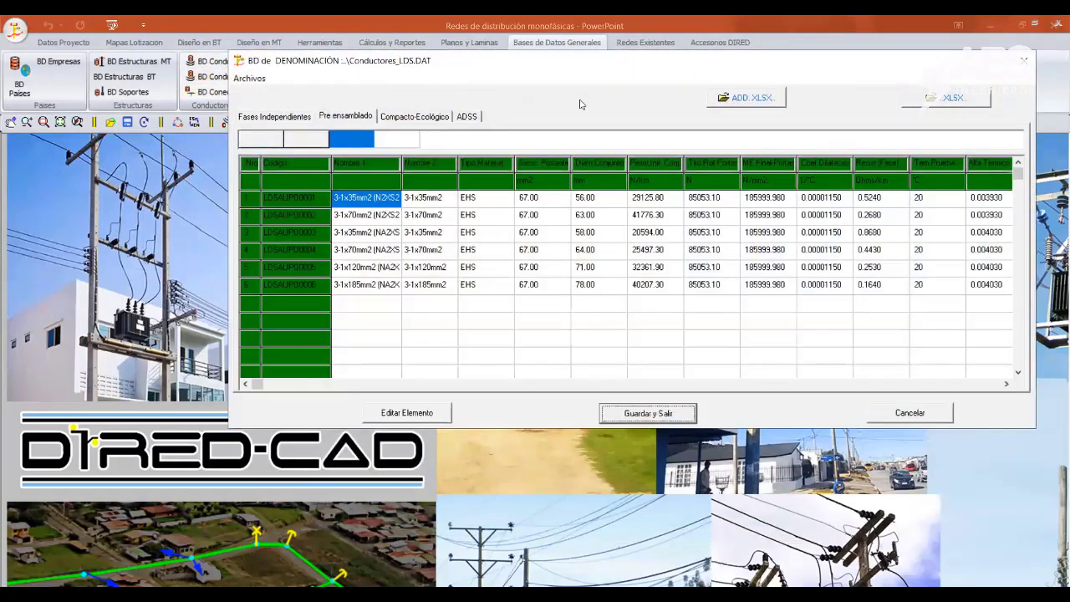
left_click(251, 78)
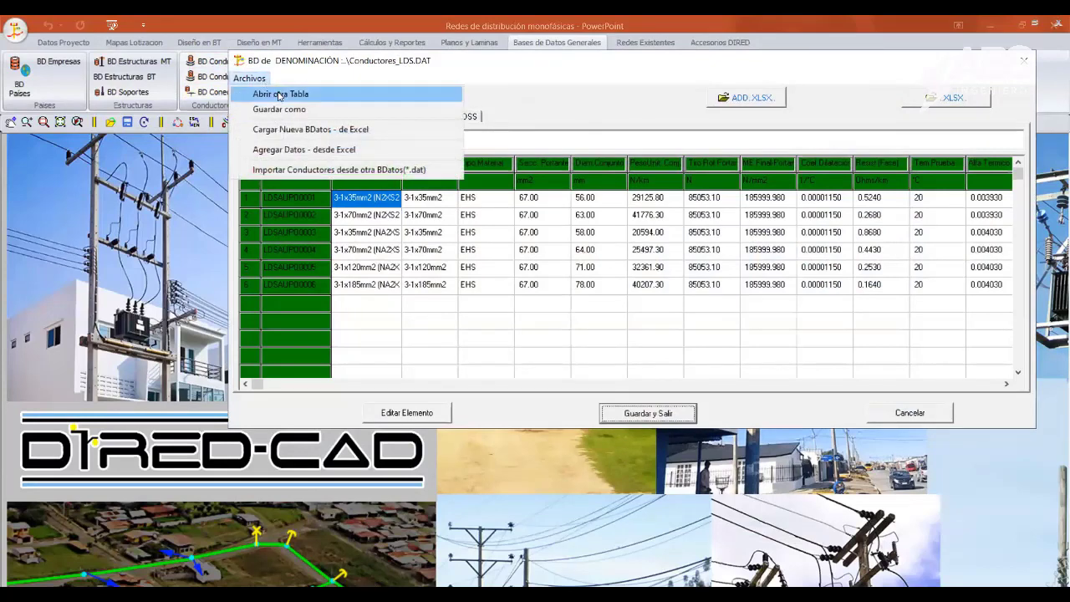
left_click(281, 94)
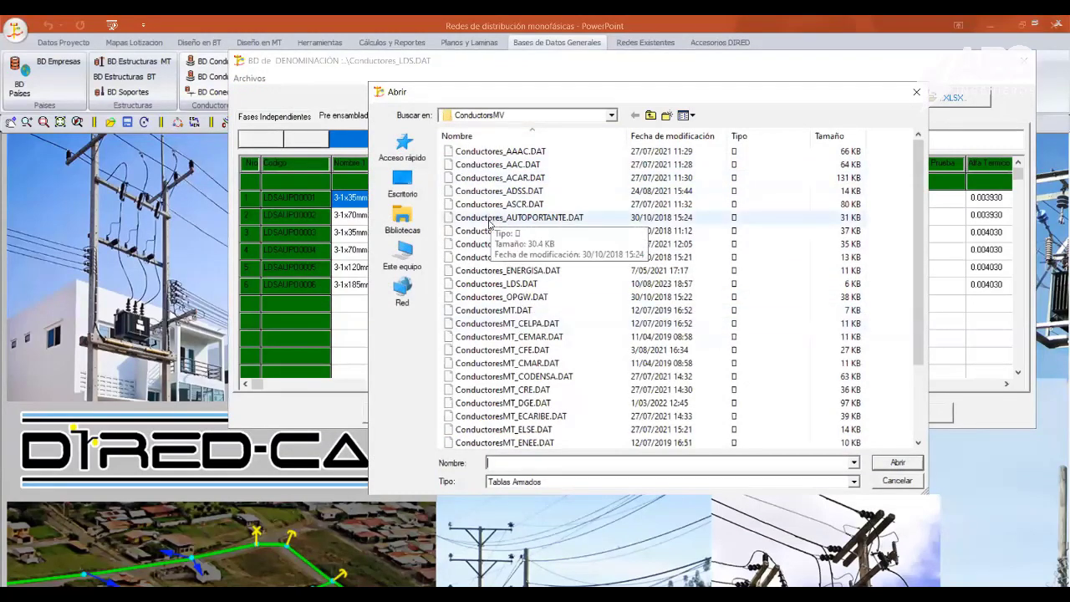
left_click(897, 481)
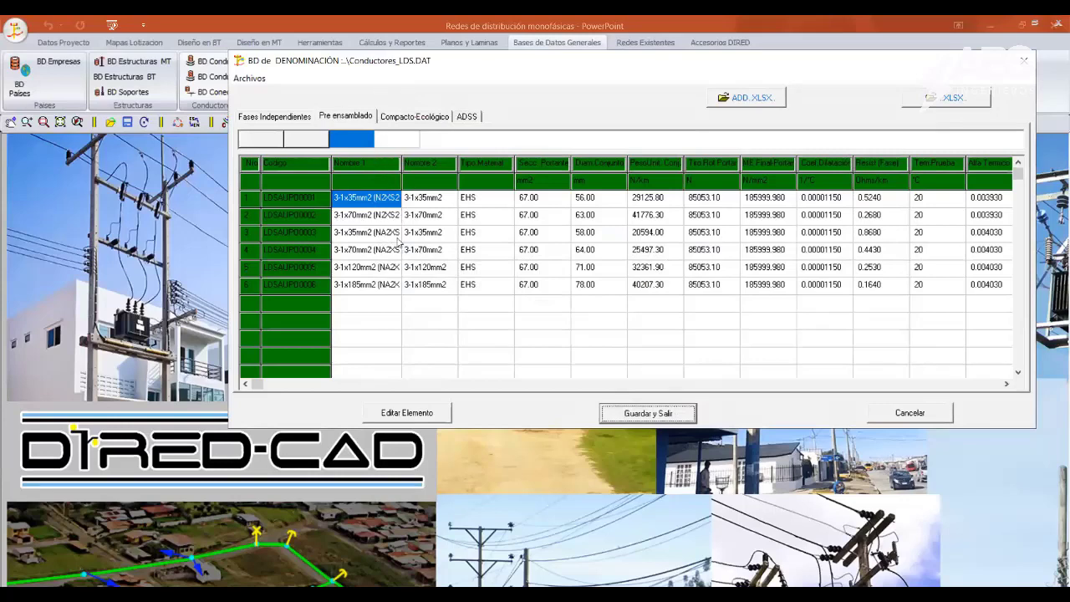
- Widen the Nombre 1 column and check the short names, 3-1x35mm2 through 3-1x185mm2
left_click_drag(402, 159, 431, 161)
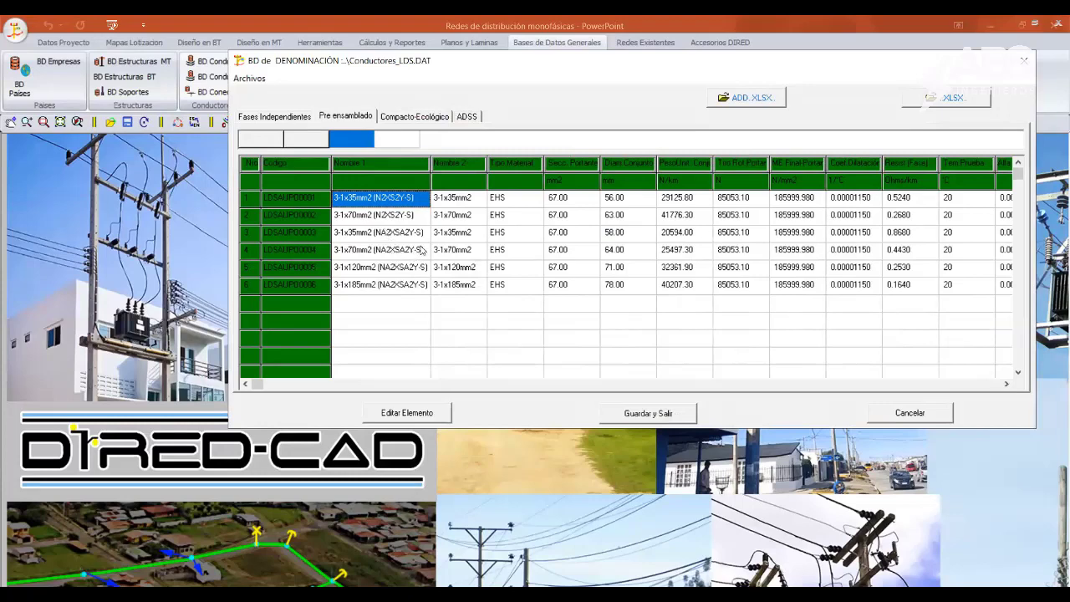
left_click(380, 236)
left_click(470, 202)
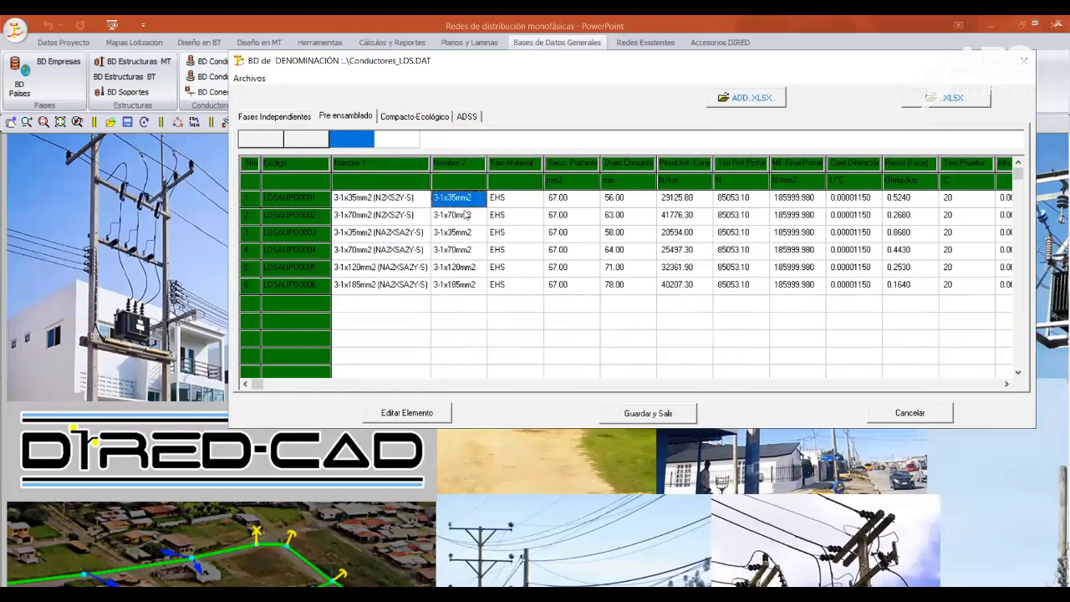
left_click(463, 219)
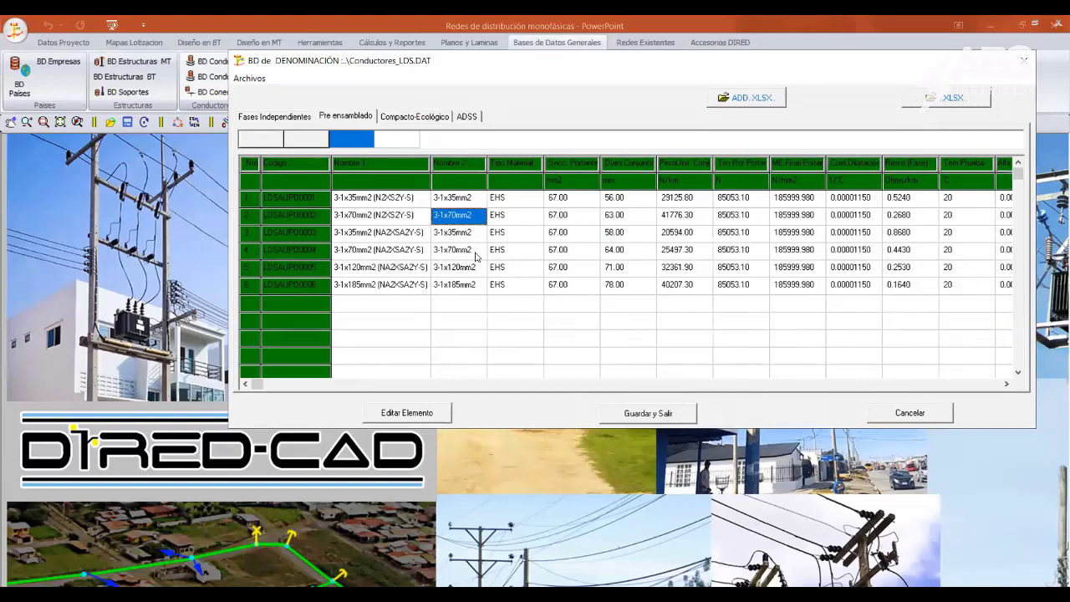
left_click(458, 237)
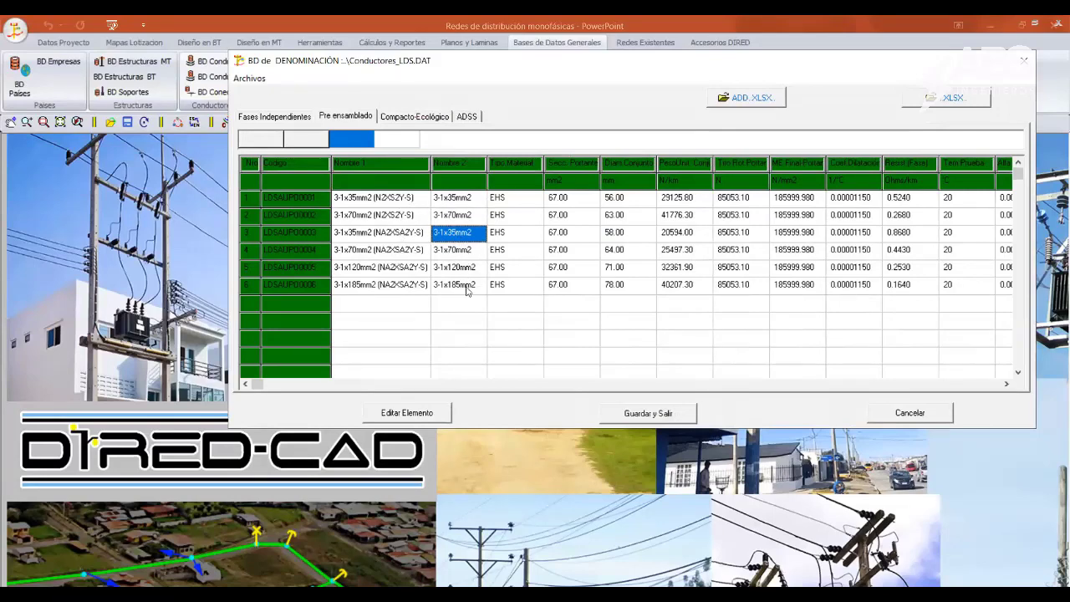
left_click(468, 286)
left_click(457, 237)
left_click(461, 250)
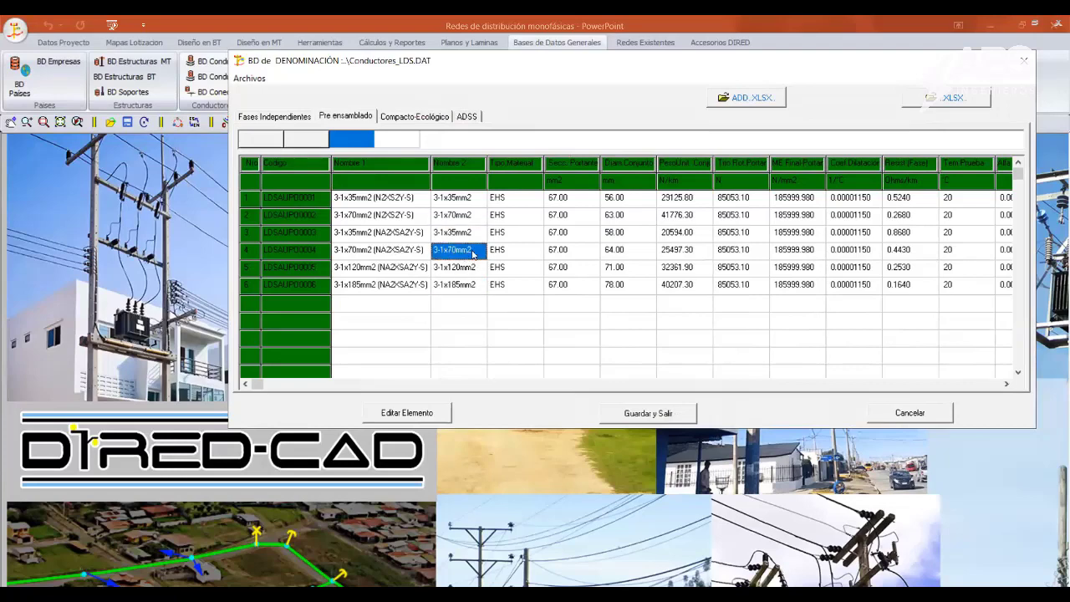
double_click(460, 253)
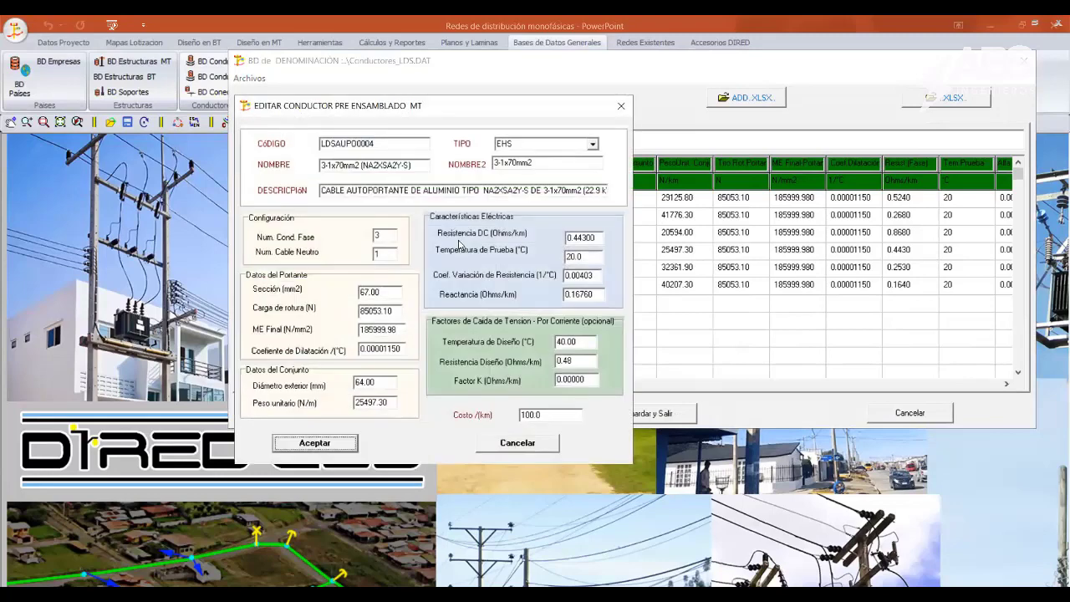
left_click_drag(399, 113, 563, 89)
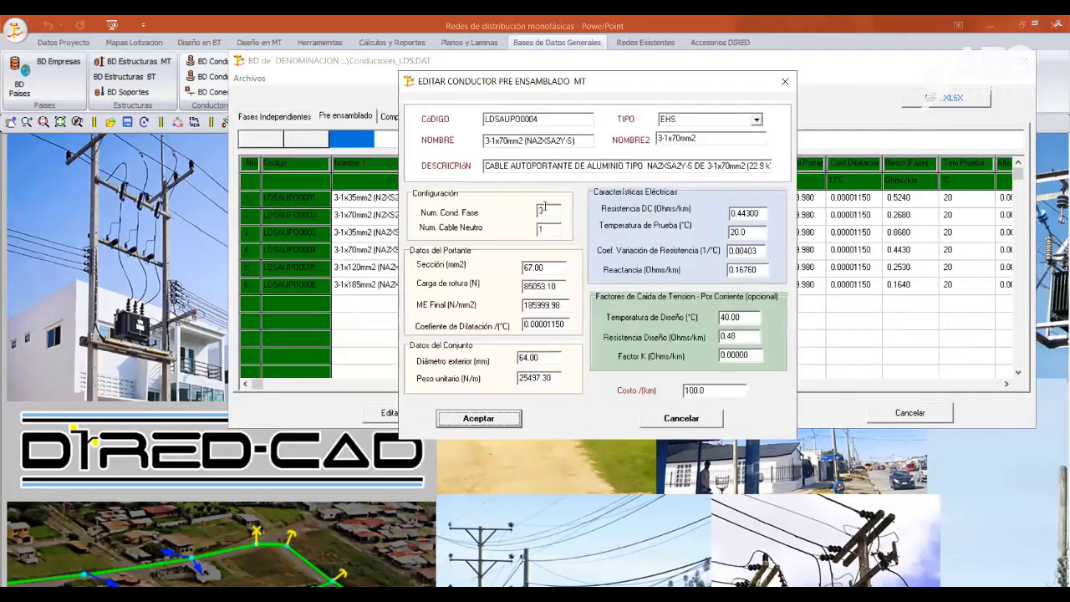
double_click(549, 210)
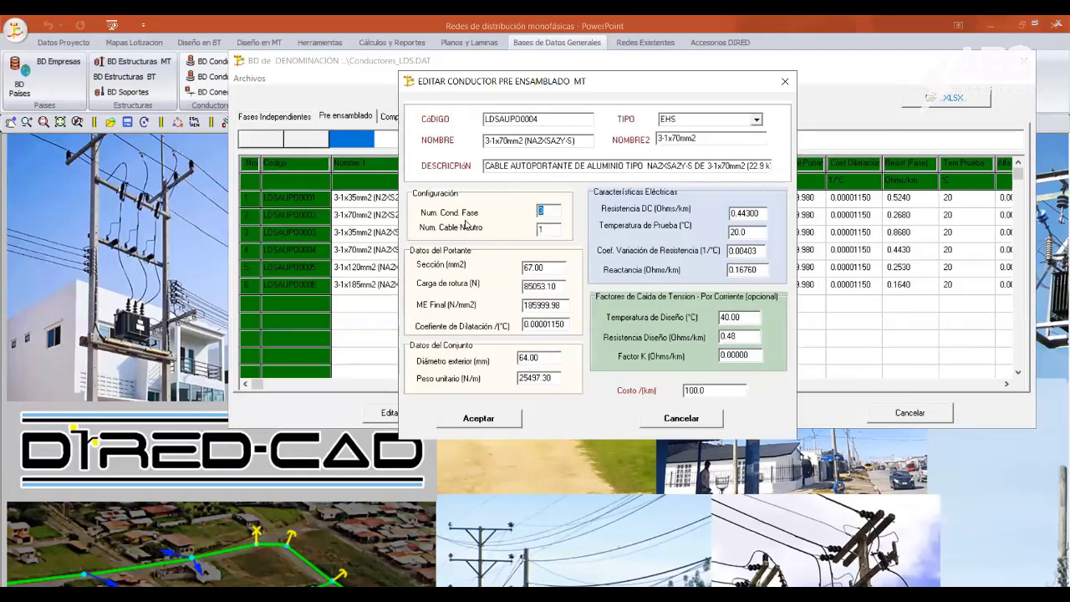
double_click(547, 232)
left_click_drag(755, 213, 689, 212)
key("Tab")
key("Tab")
key("Tab")
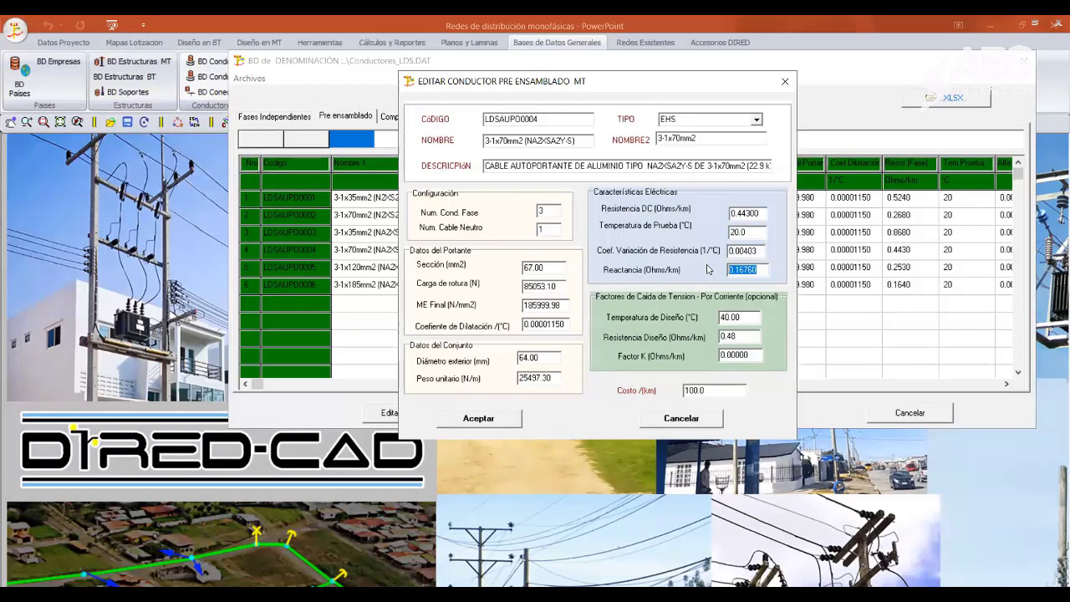
left_click(731, 318)
left_click(749, 355)
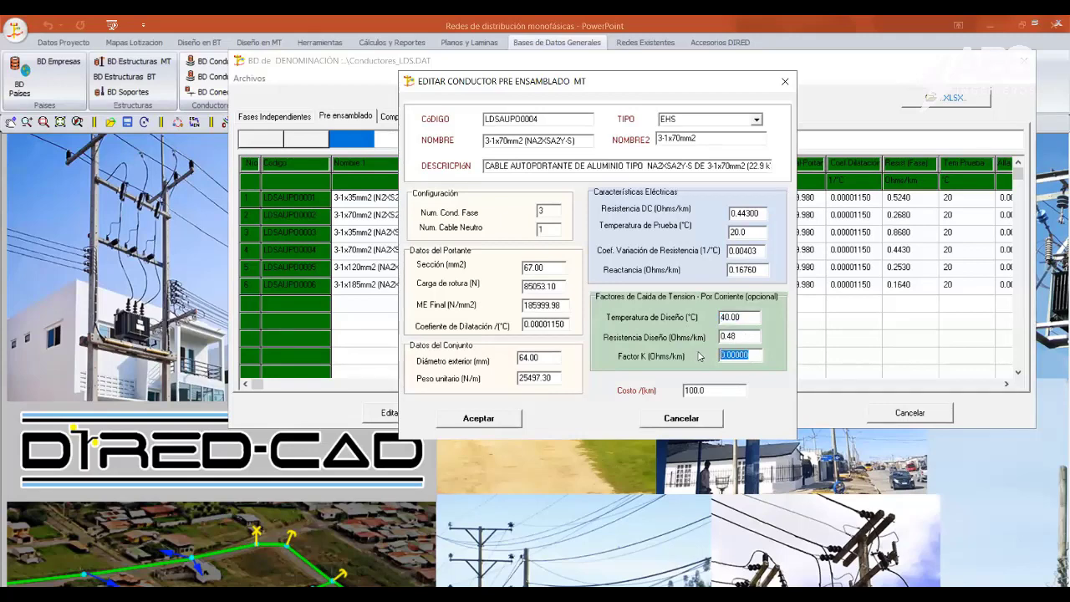
left_click(681, 418)
- Inspect conductor LDSAUP0003's edit form, then open LDSAUP0004's form
double_click(456, 232)
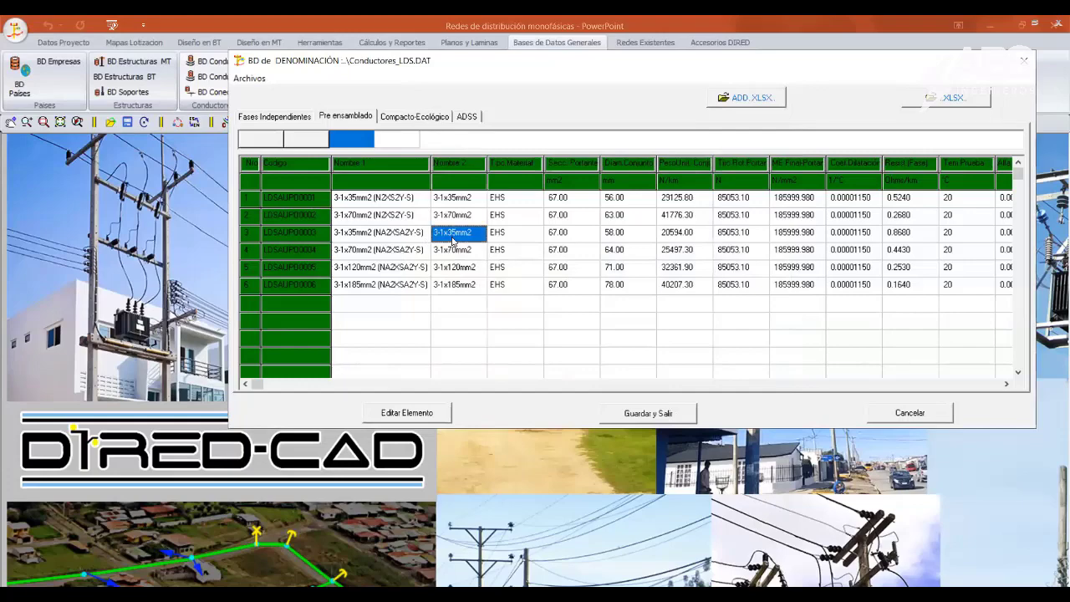
left_click(515, 439)
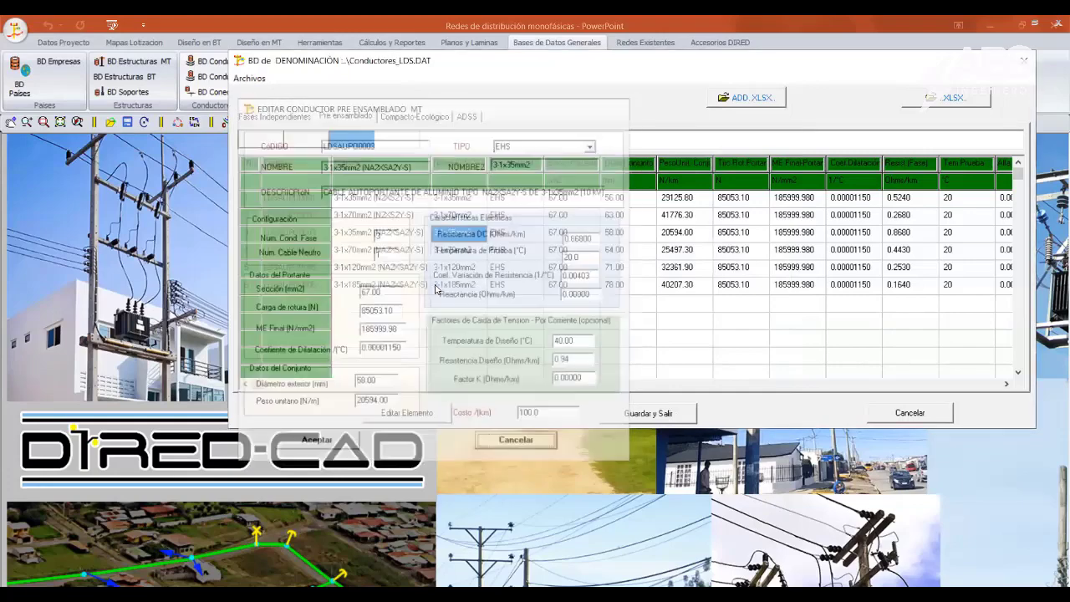
double_click(459, 249)
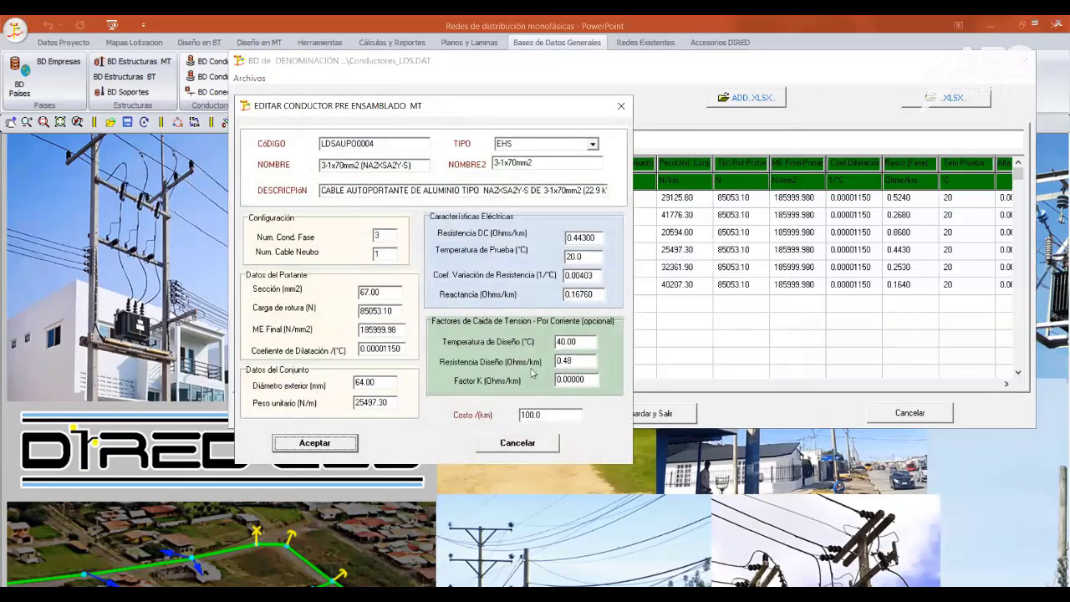
- Review LDSAUP0004's temperature 40.00, resistance 0.48 and Factor K 0.00000, then cancel unsaved
double_click(574, 379)
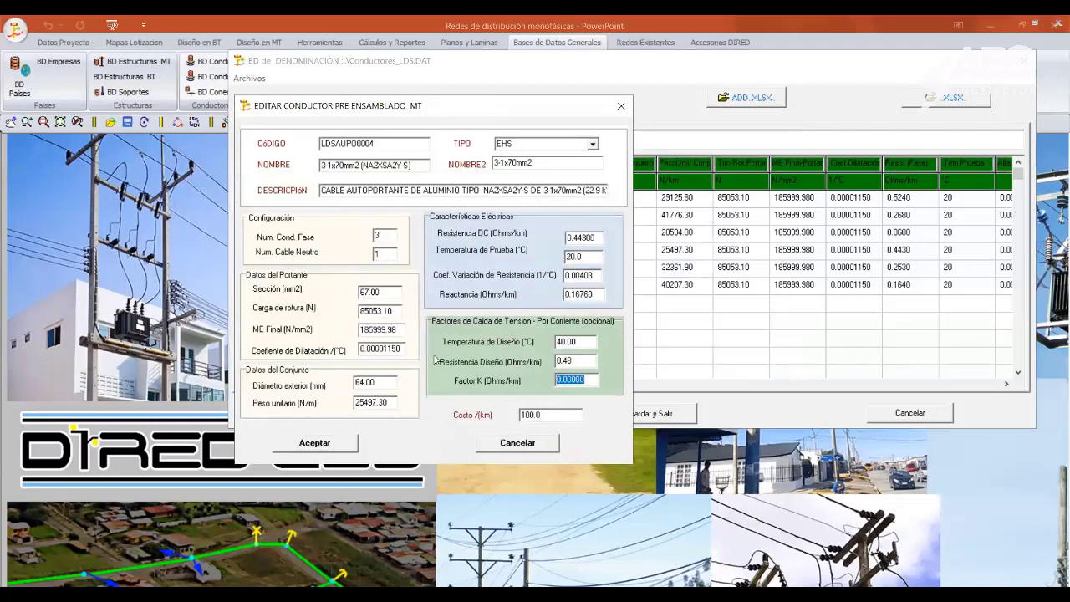
double_click(582, 342)
left_click_drag(585, 362, 553, 367)
left_click_drag(586, 376, 554, 380)
left_click(224, 397)
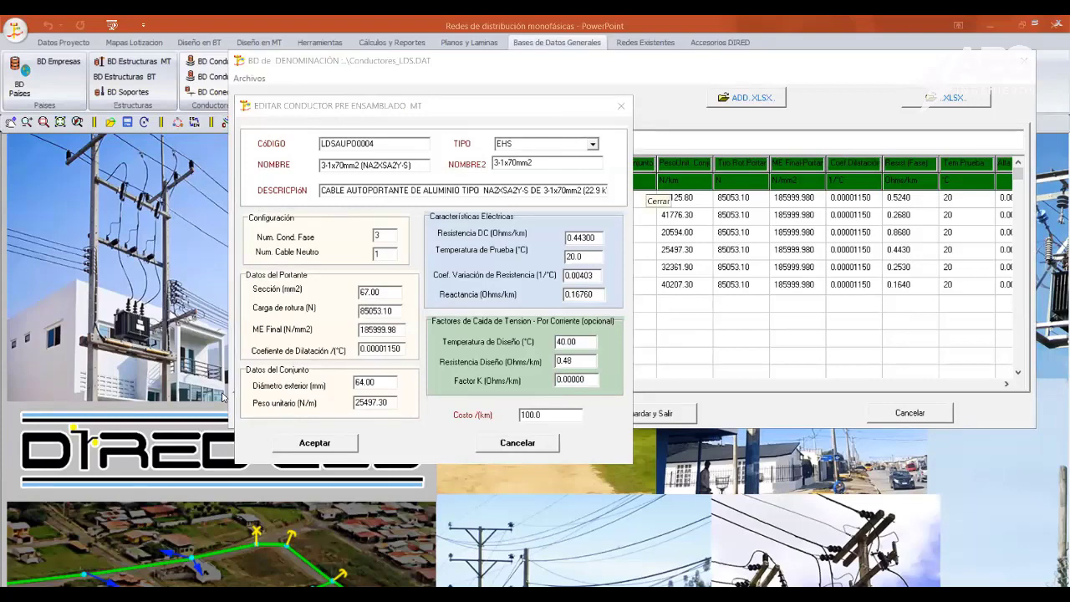
left_click(520, 127)
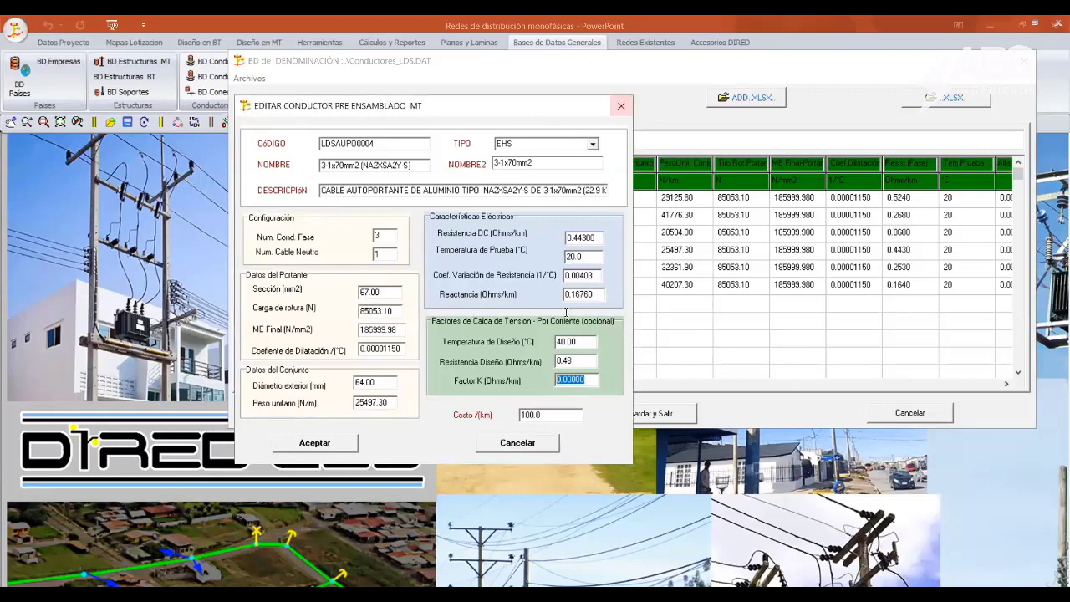
left_click(508, 451)
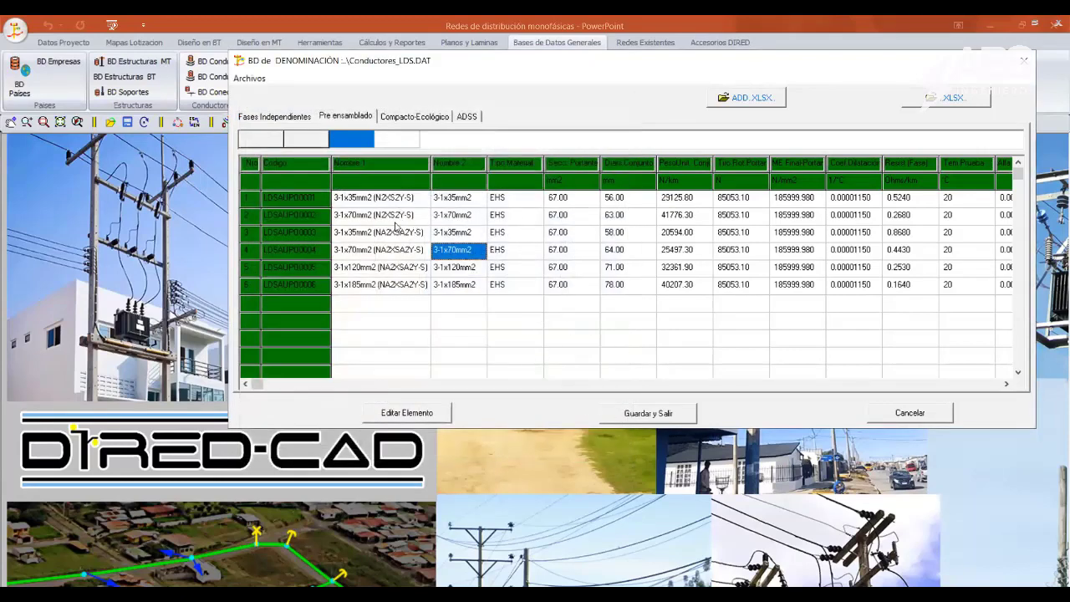
- Browse the Fases Independientes and Compacto-Ecológico conductor tabs, both empty, then open the Archivos menu
left_click_drag(400, 208, 394, 289)
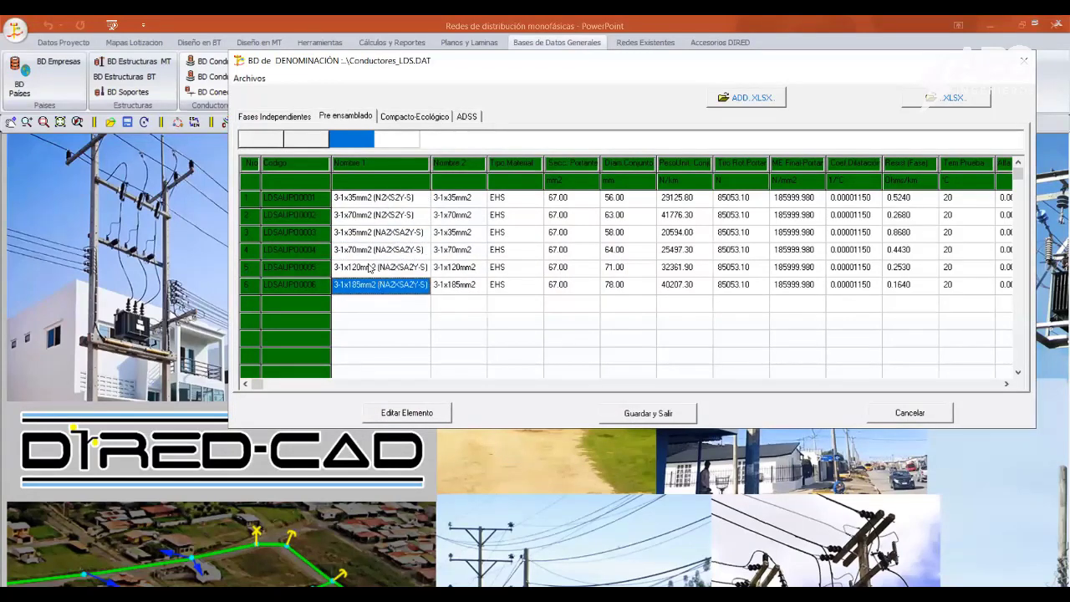
left_click(269, 118)
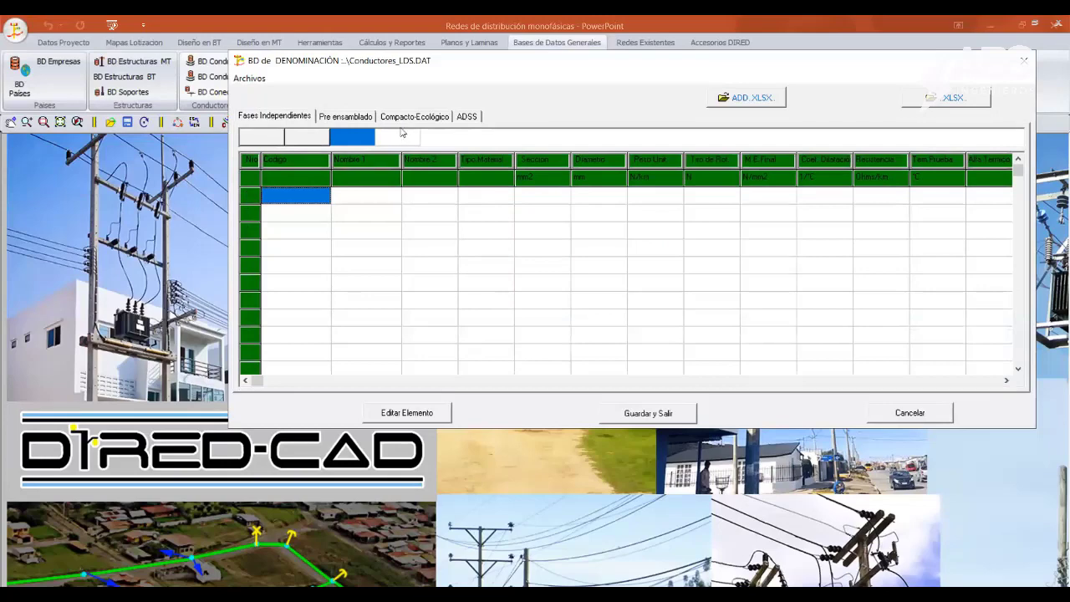
left_click(407, 119)
left_click(341, 120)
left_click(406, 116)
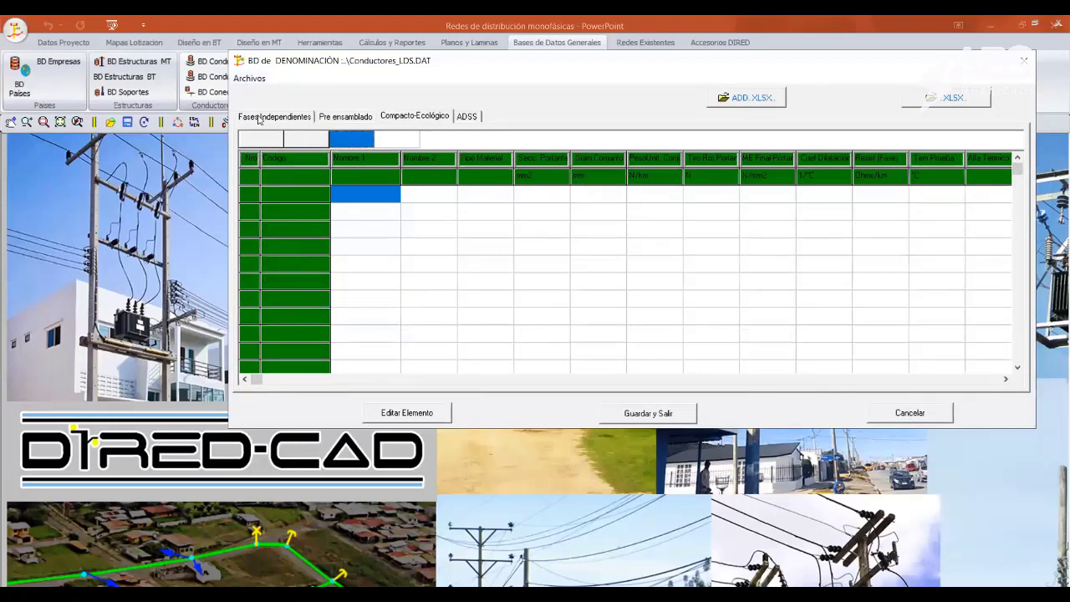
left_click(249, 78)
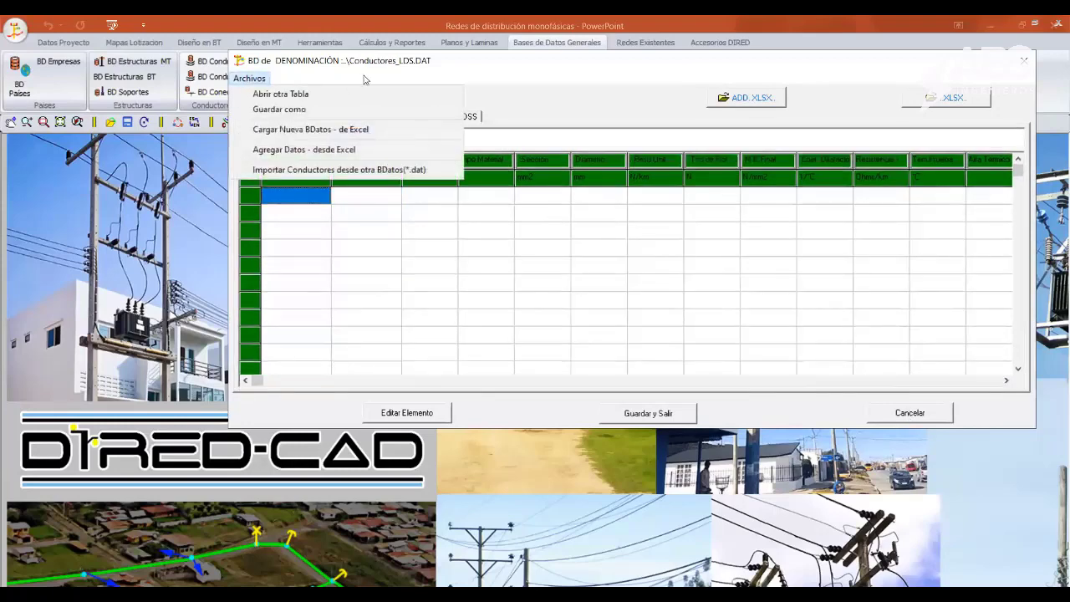
- Load ConductoresMT_DGE.DAT via Abrir otra Tabla and open the AAAC-35 conductor's edit form
left_click(272, 95)
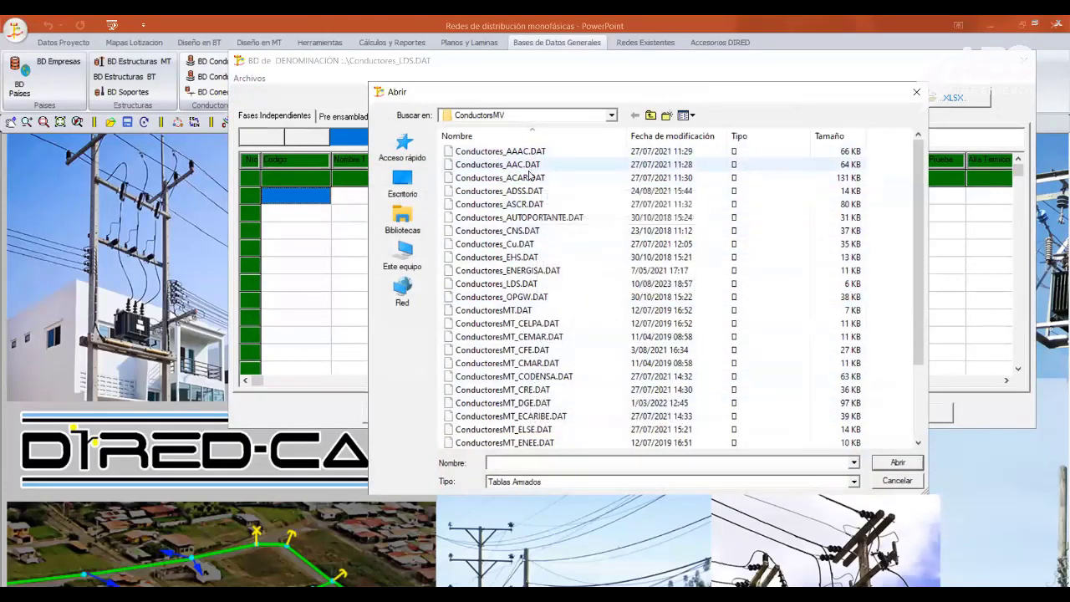
scroll(552, 380, "down", 2)
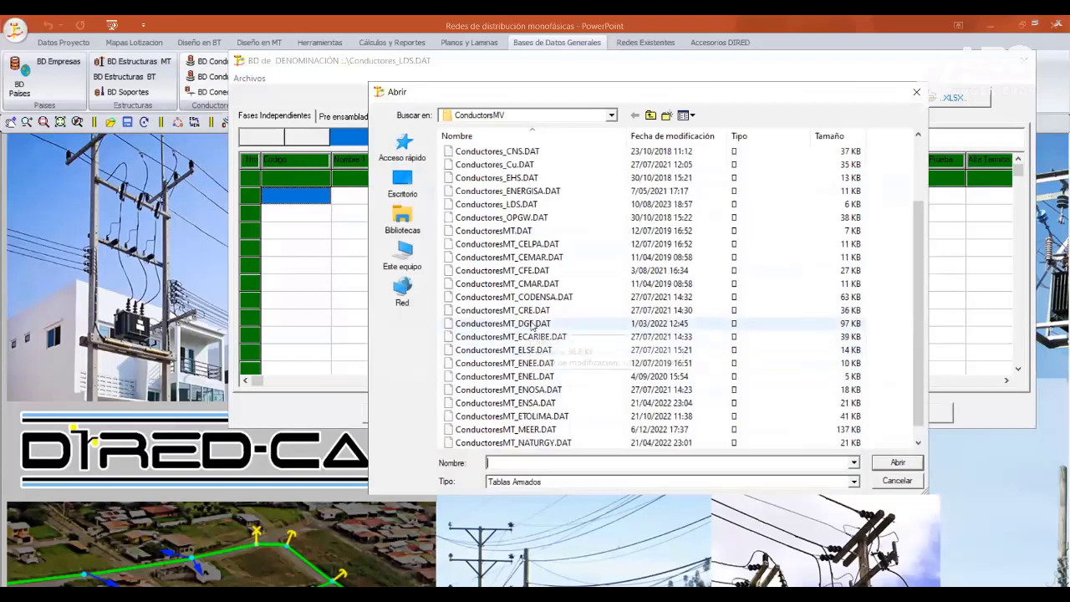
double_click(527, 324)
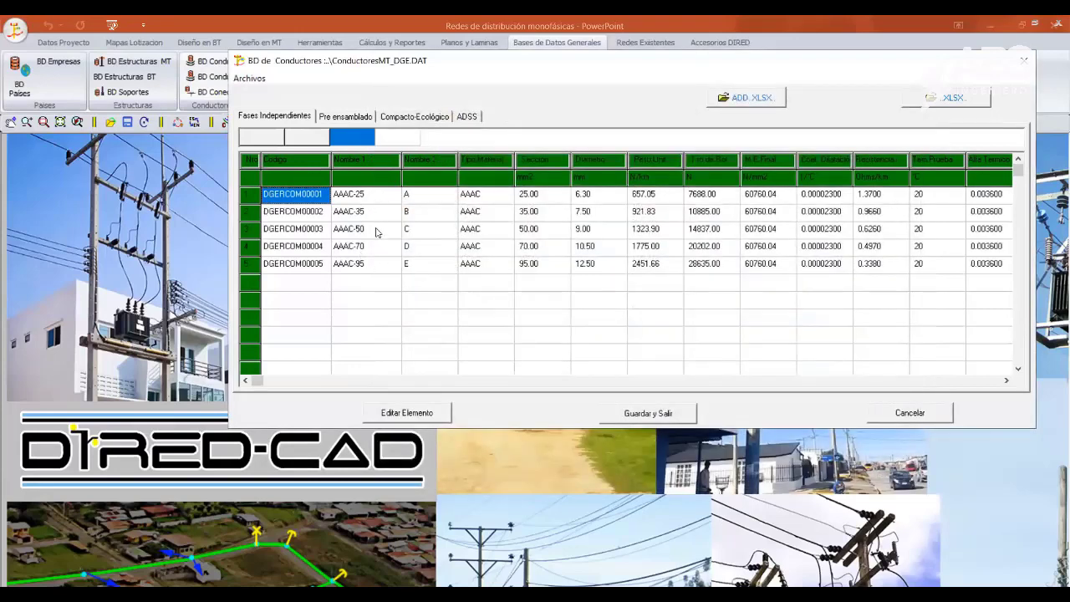
double_click(370, 215)
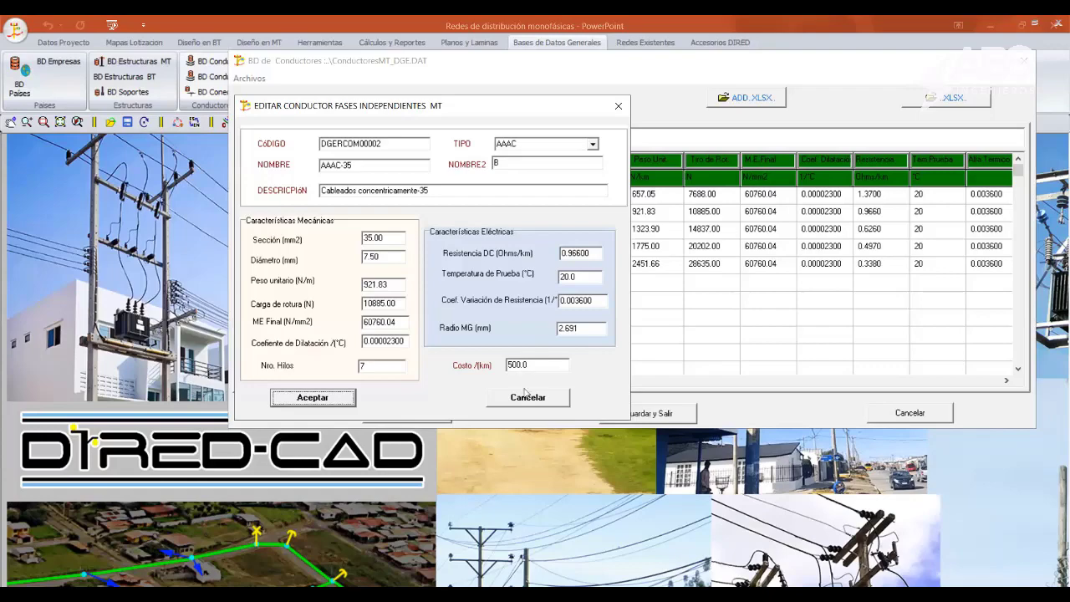
- Cancel the AAAC-35 edit form and close the ConductoresMT_DGE conductor database
left_click(540, 399)
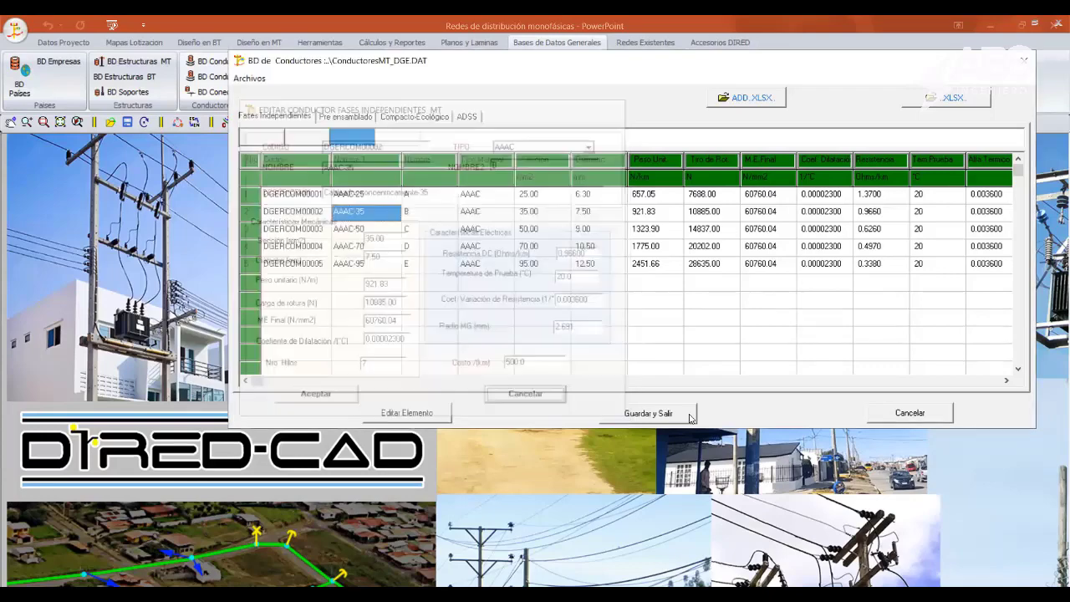
left_click(943, 416)
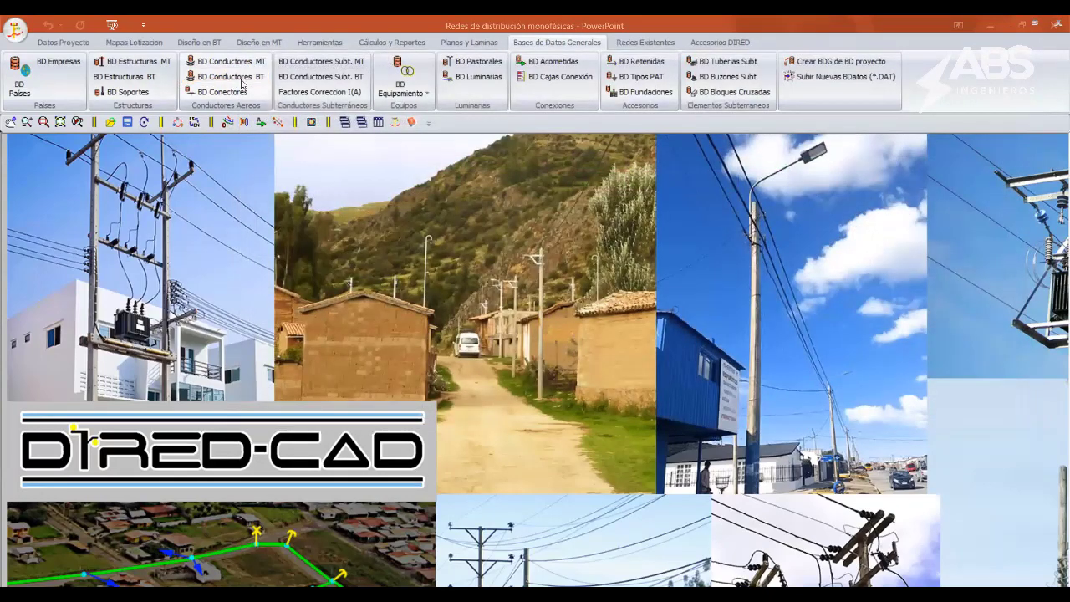
- Open the BT conductor database and inspect the 2x35+16/25 preassembled cable name
left_click(227, 77)
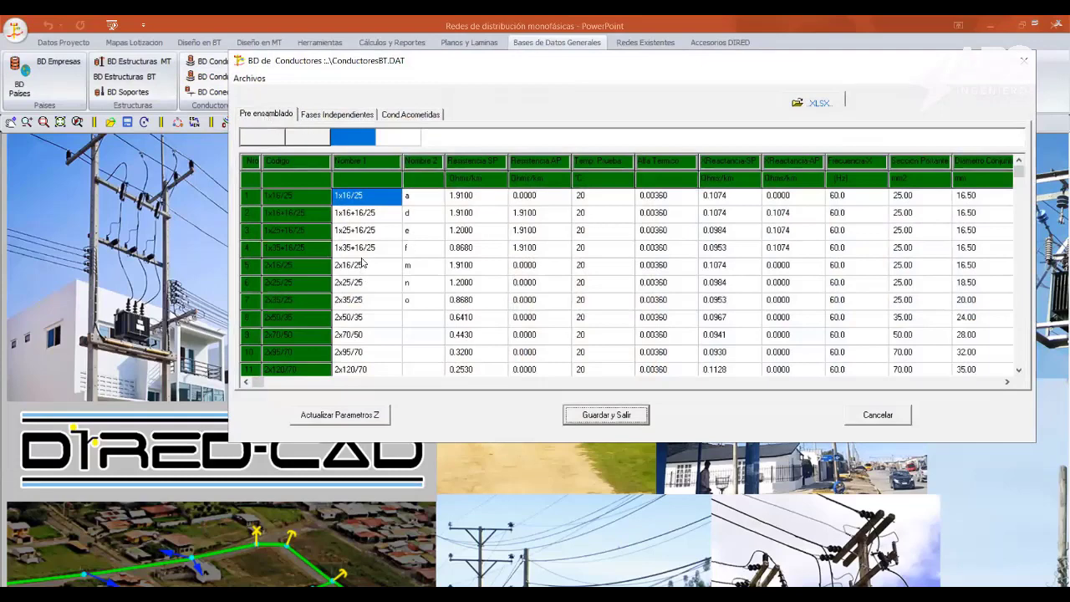
left_click(365, 321)
key("Down")
key("Down")
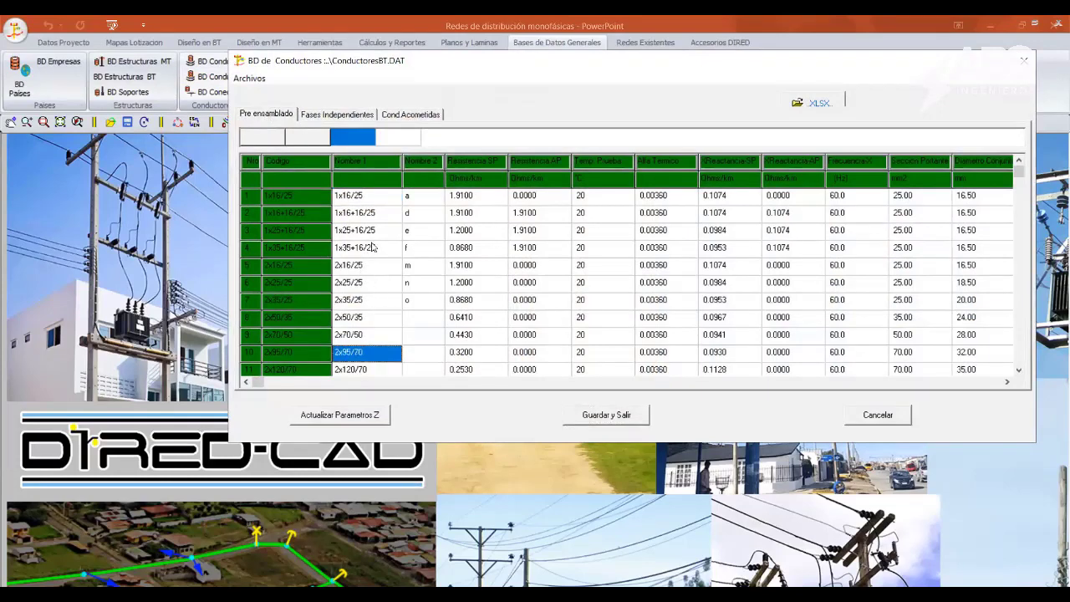
key("Down")
key("Down")
key("Down")
key("Down")
key("Down")
left_click(347, 299)
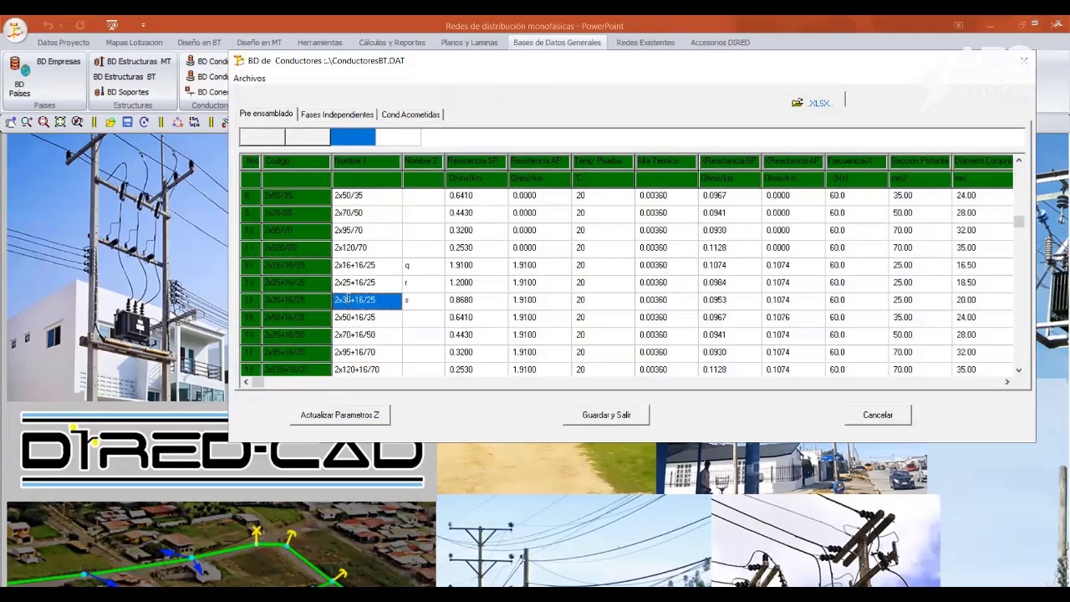
left_click(347, 299)
double_click(335, 299)
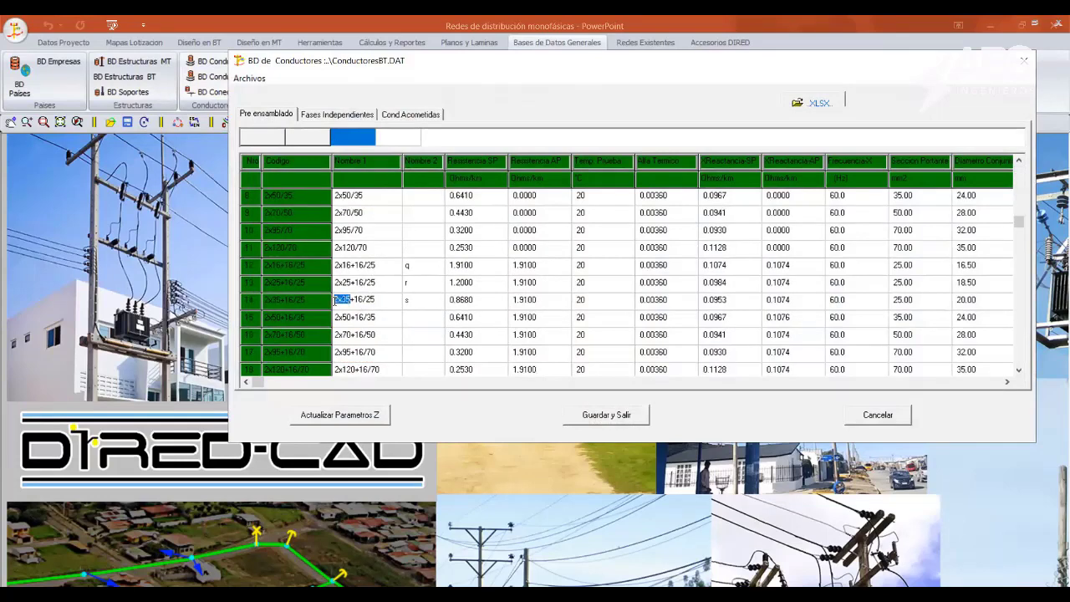
left_click(342, 299)
left_click_drag(352, 299, 358, 299)
double_click(366, 300)
double_click(358, 299)
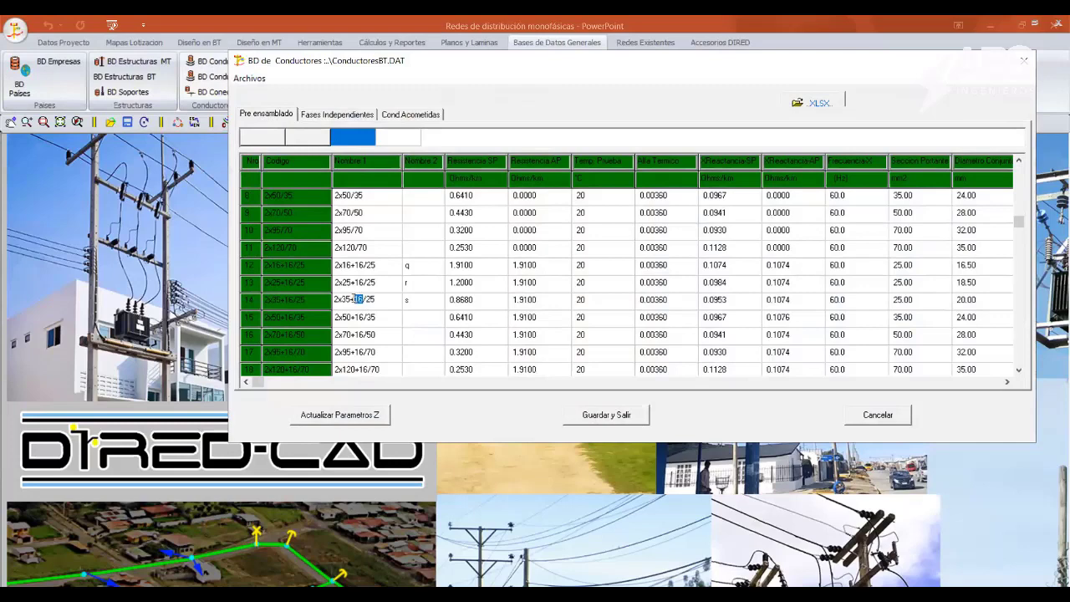
- Browse the Pre ensamblado list from 2x70/50 through 3x70+16/50 and 3x25+16/25
left_click(352, 214)
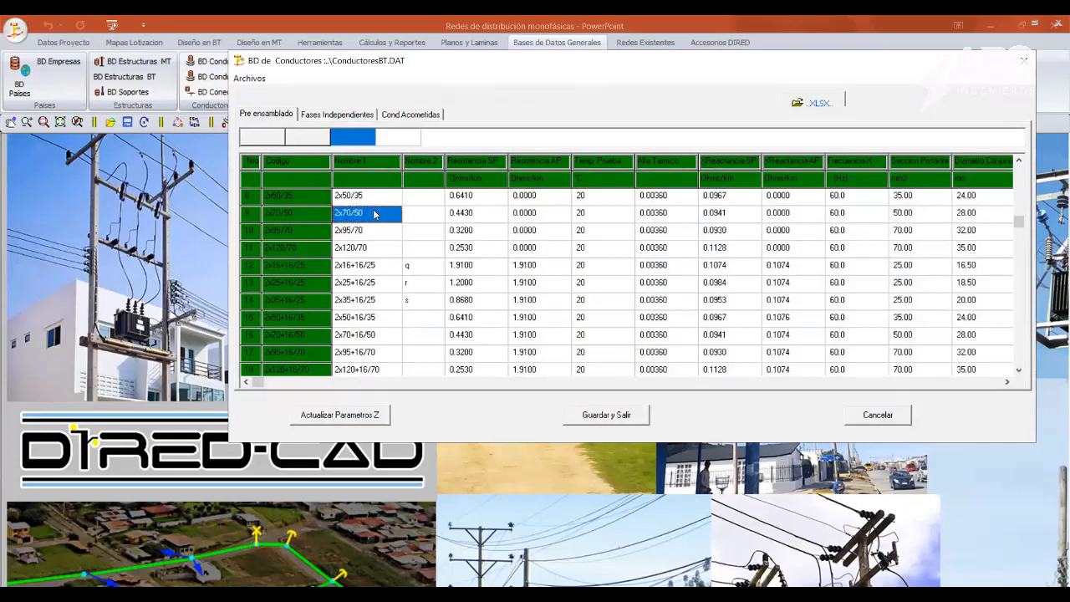
key("Down")
key("Down")
key("Down")
key("Down")
key("Down")
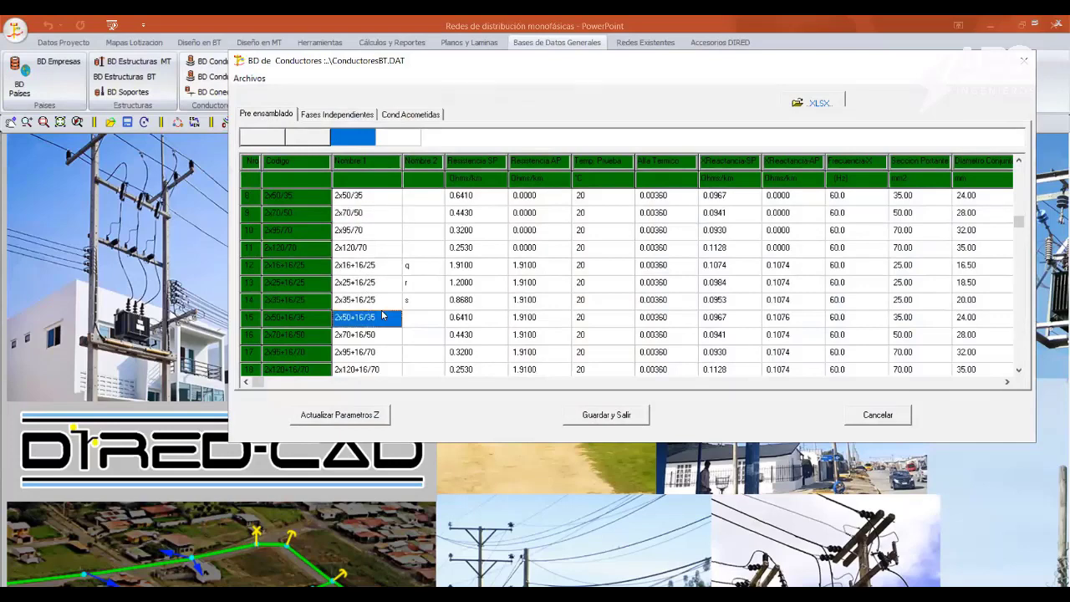
key("Down")
key("Down")
key("Down")
key("Down")
key("Down")
key("Down")
key("Down")
key("Down")
key("Down")
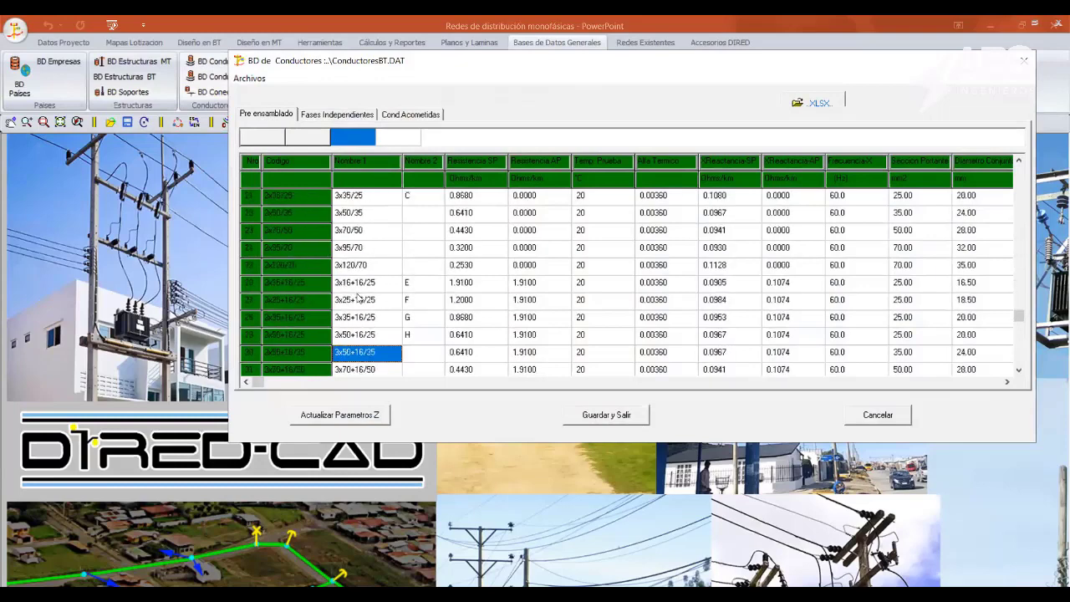
left_click(358, 299)
key("Down")
key("Down")
key("Down")
key("Down")
key("Down")
key("Down")
key("Up")
key("Up")
key("Up")
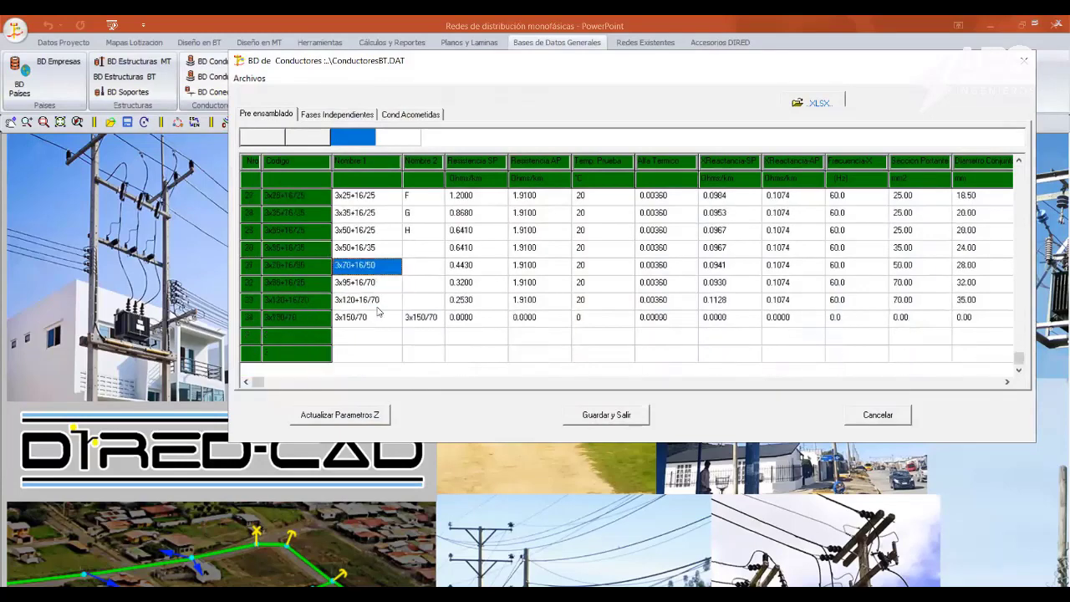
key("Up")
key("Up")
key("Up")
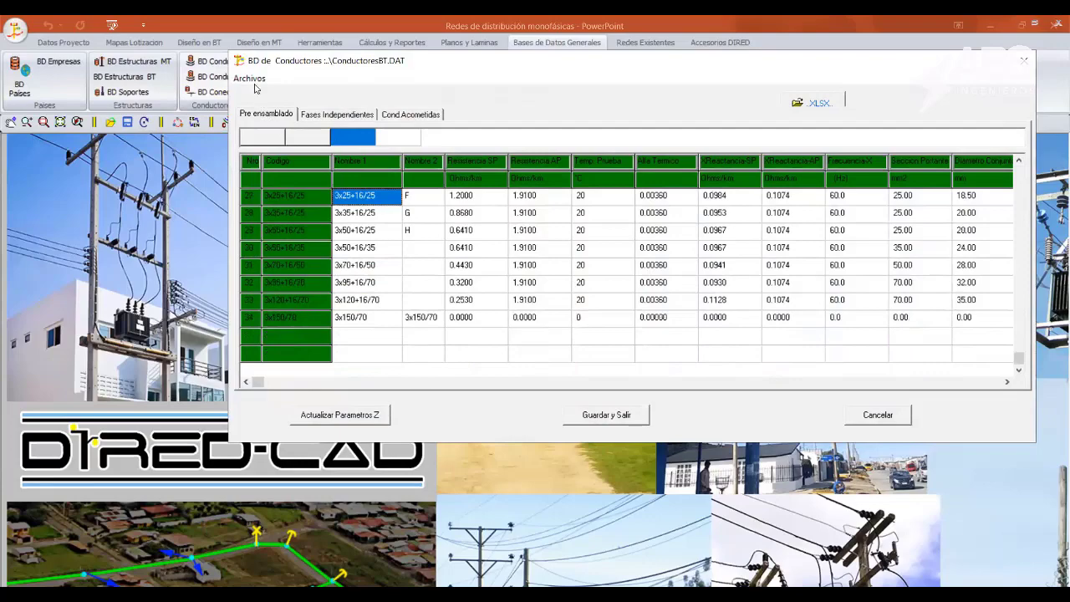
- Load the ConductoresBT_DGE.DAT table through Archivos > Abrir otra Tabla
left_click(249, 78)
left_click(281, 90)
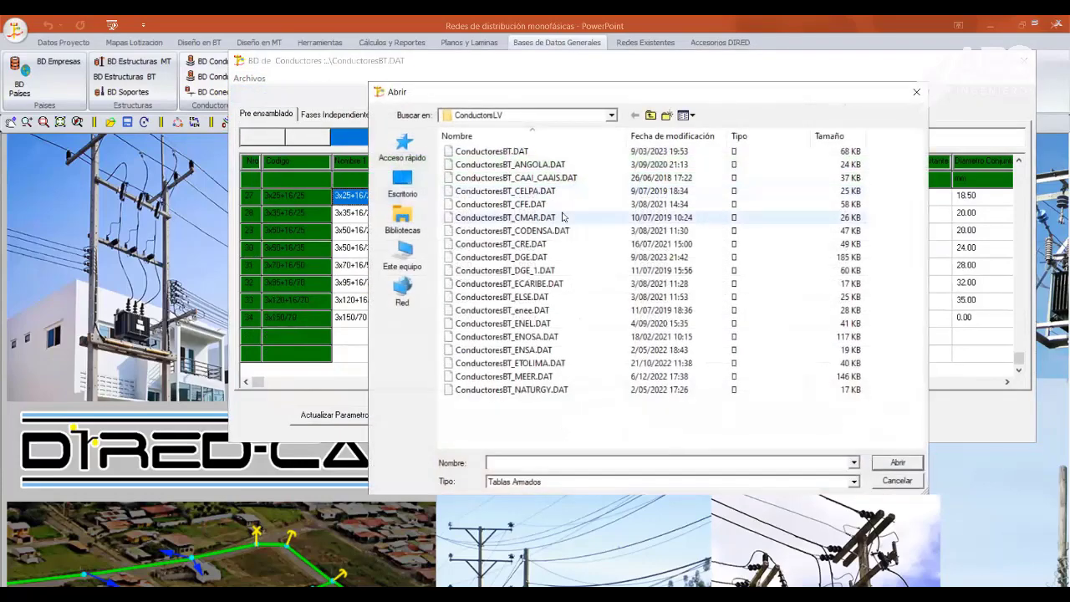
double_click(540, 259)
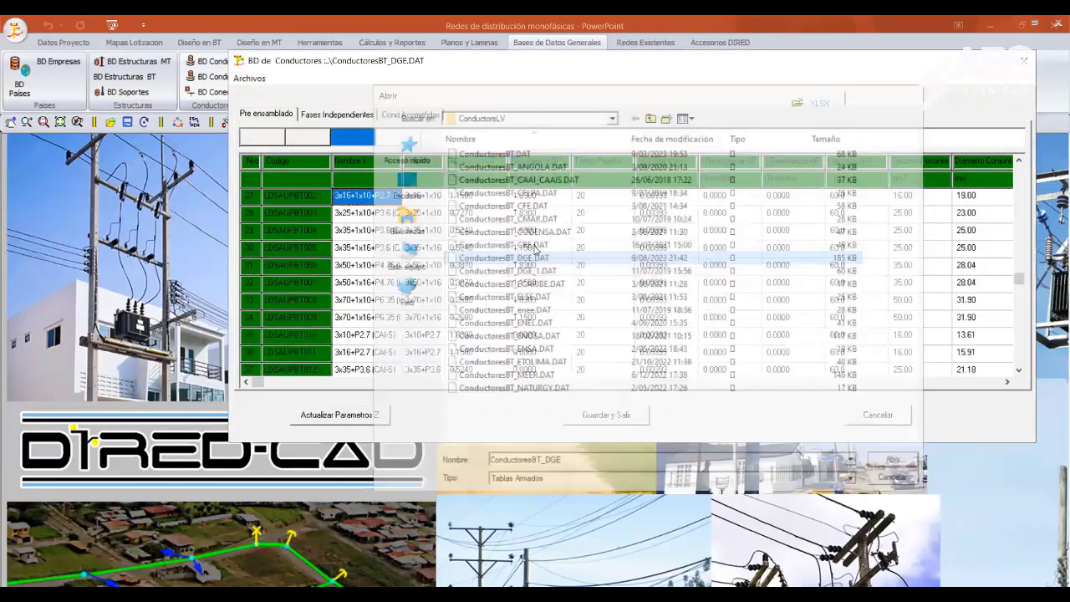
left_click(358, 282)
- Widen the Nombre 1 column and browse the CAI-S preassembled conductors
left_click_drag(403, 165, 440, 164)
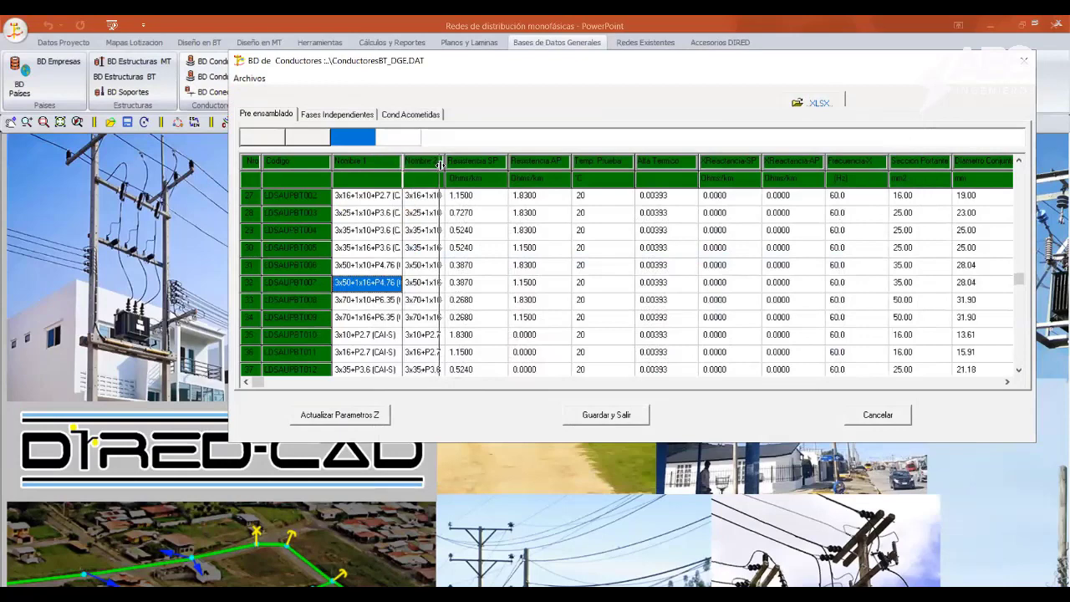
left_click(388, 234)
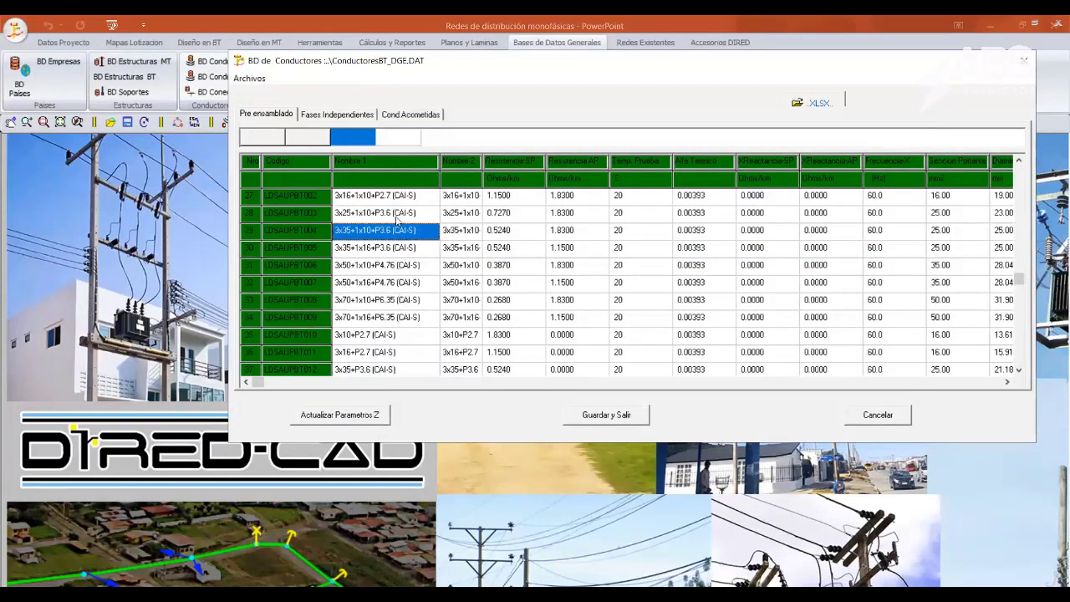
left_click(413, 282)
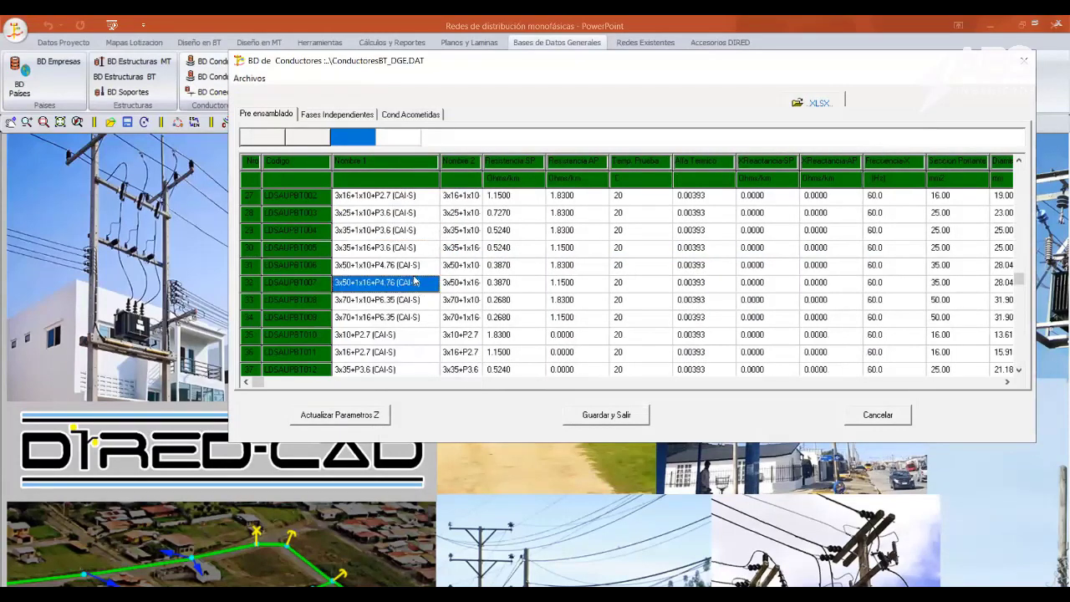
key("Down")
key("Down")
key("Down")
key("Down")
key("Down")
key("Down")
key("Down")
key("Down")
key("Down")
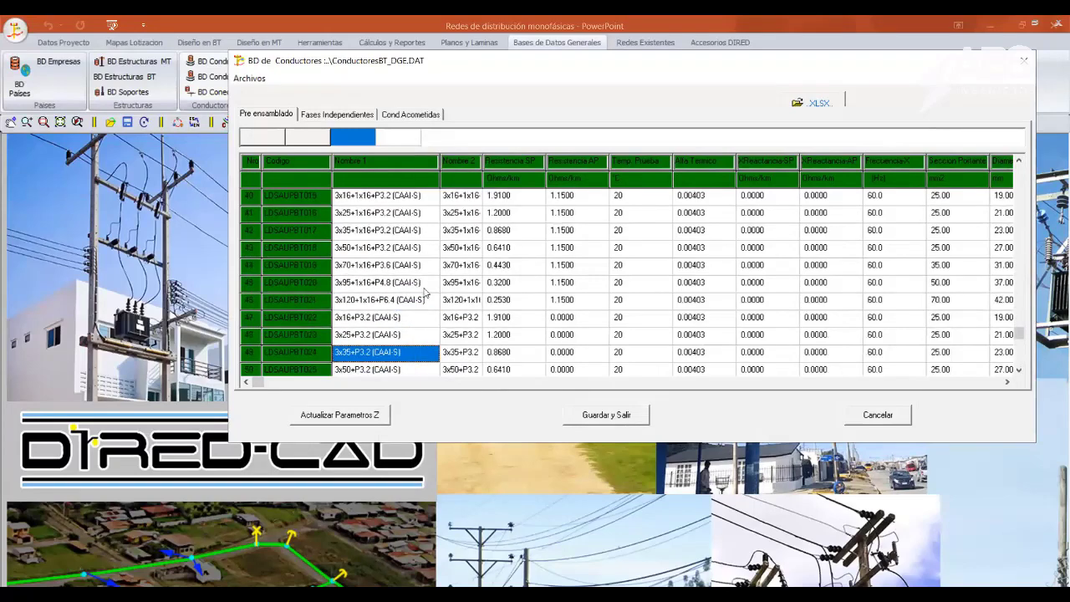
left_click(413, 253)
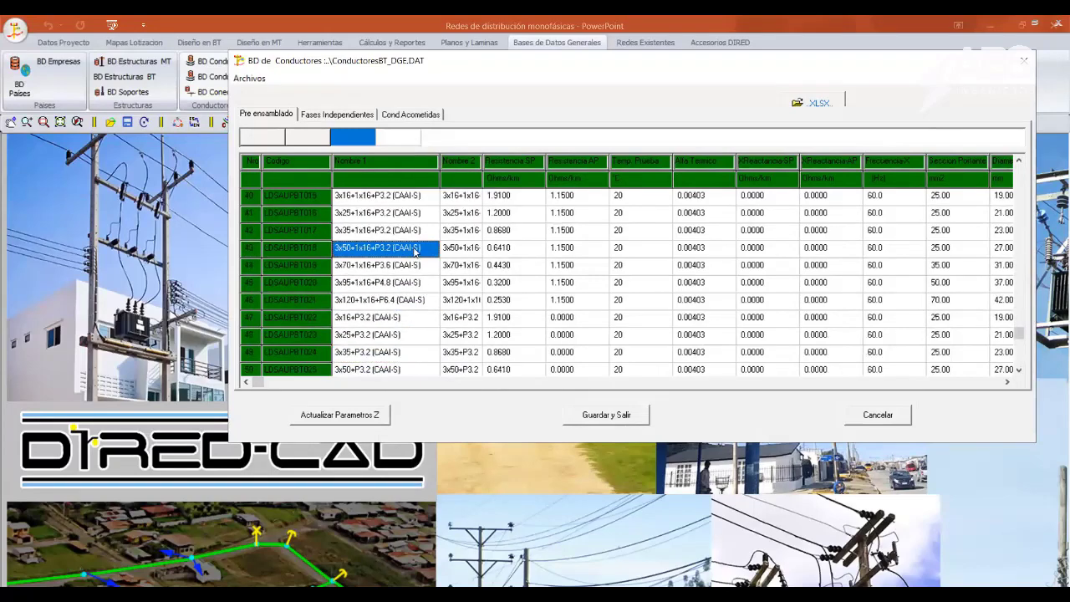
- Review LDSAUPBT018's (3x50+1x16+P3.2) phase and neutral counts, then cancel the form
double_click(413, 250)
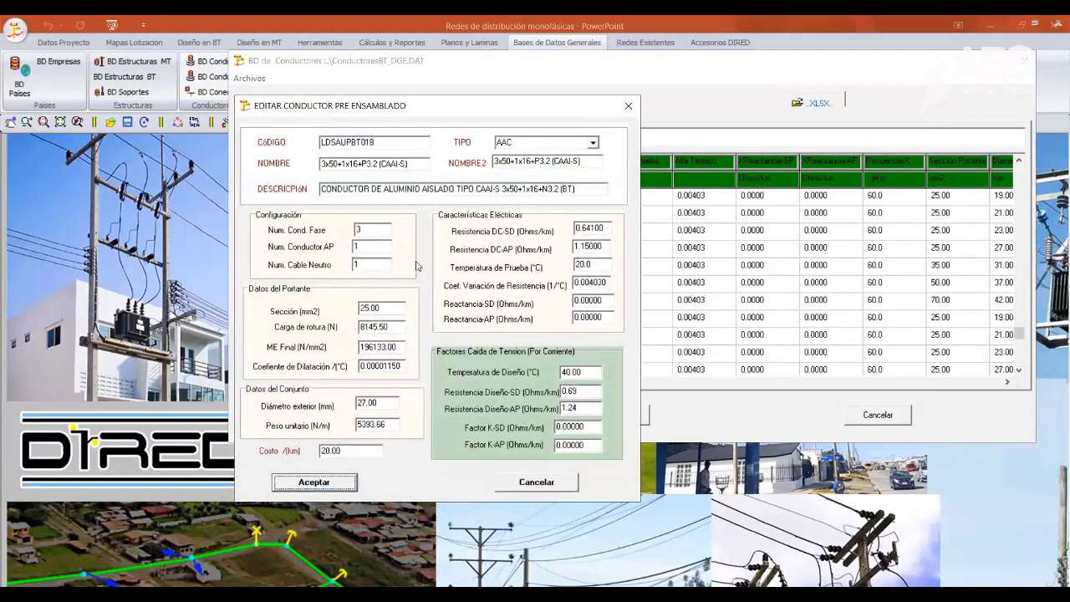
mouse_move(372, 236)
left_mouse_down()
mouse_move(334, 231)
mouse_move(339, 253)
left_mouse_up()
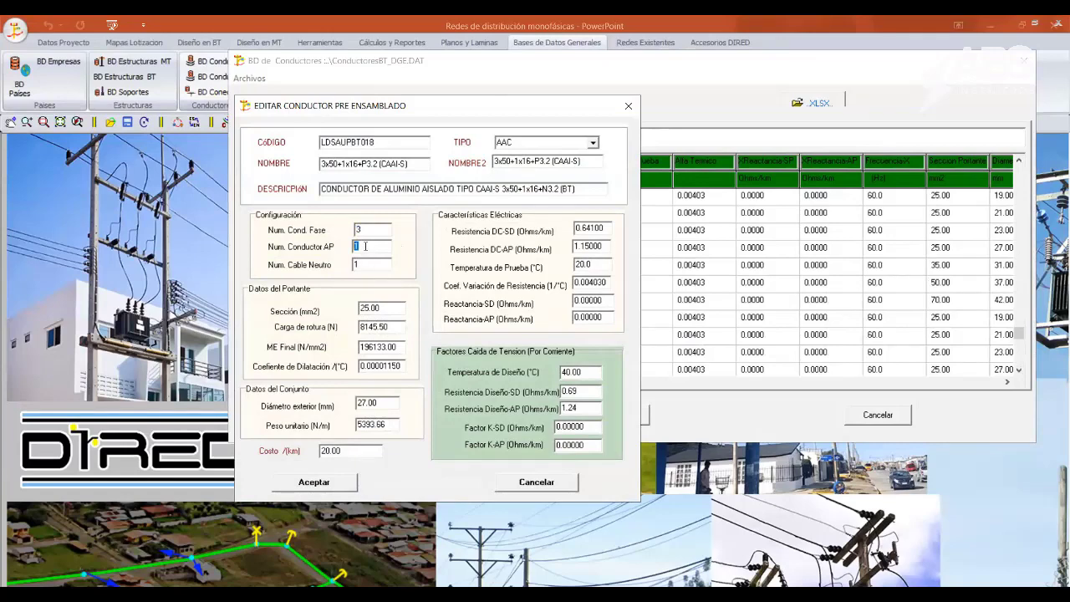
left_click(365, 265)
left_click(535, 483)
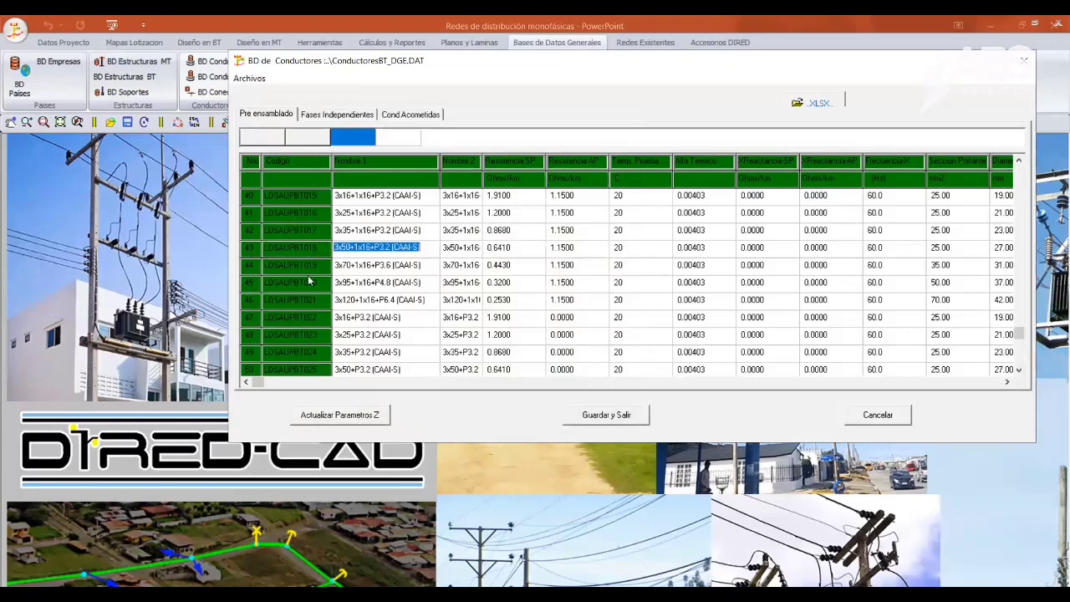
left_click(878, 415)
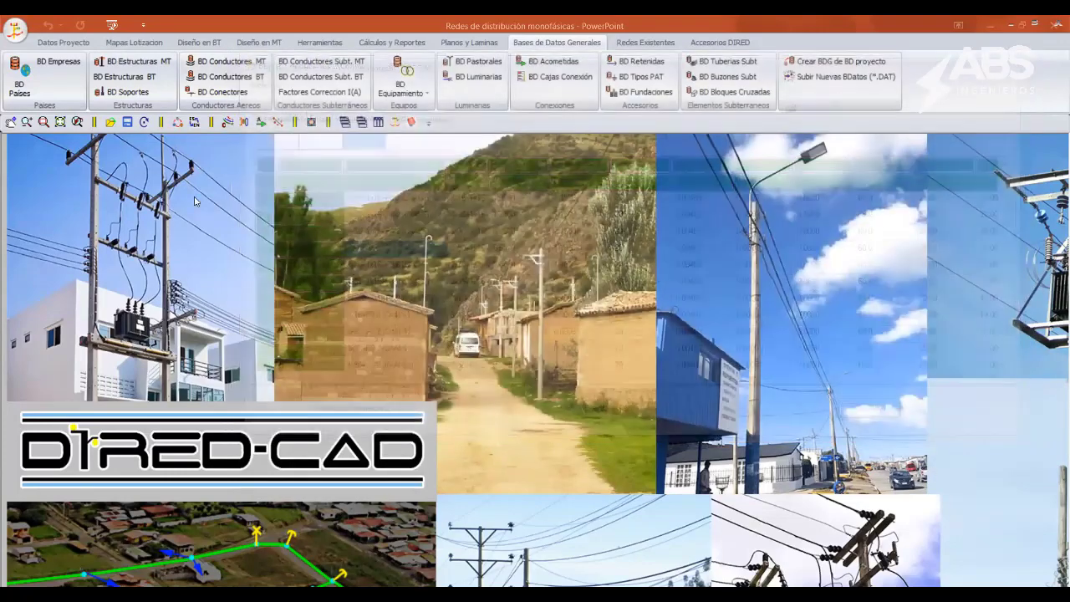
left_click(225, 62)
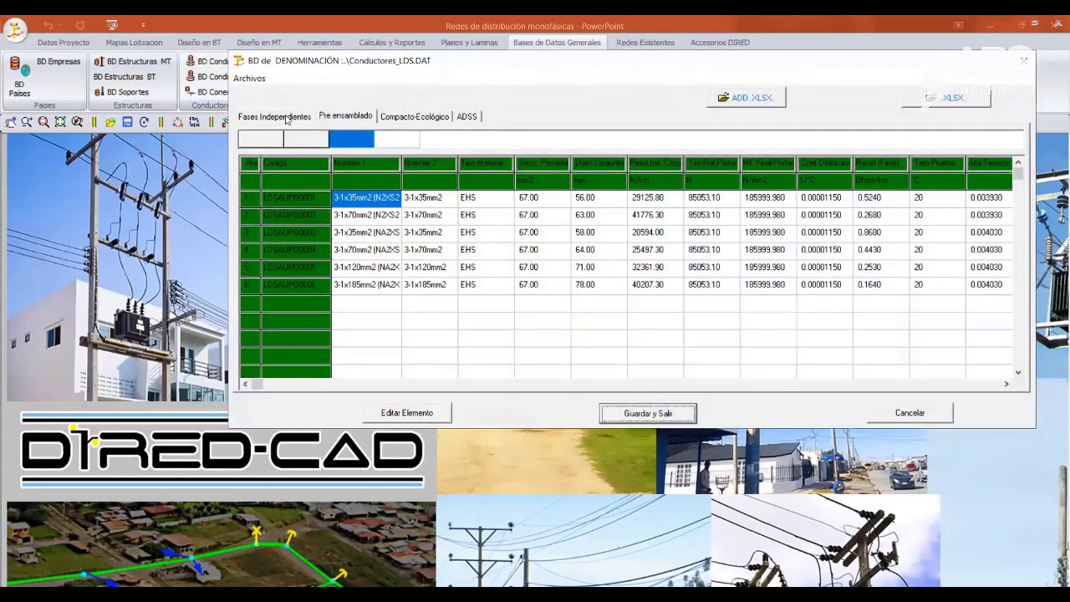
left_click(284, 94)
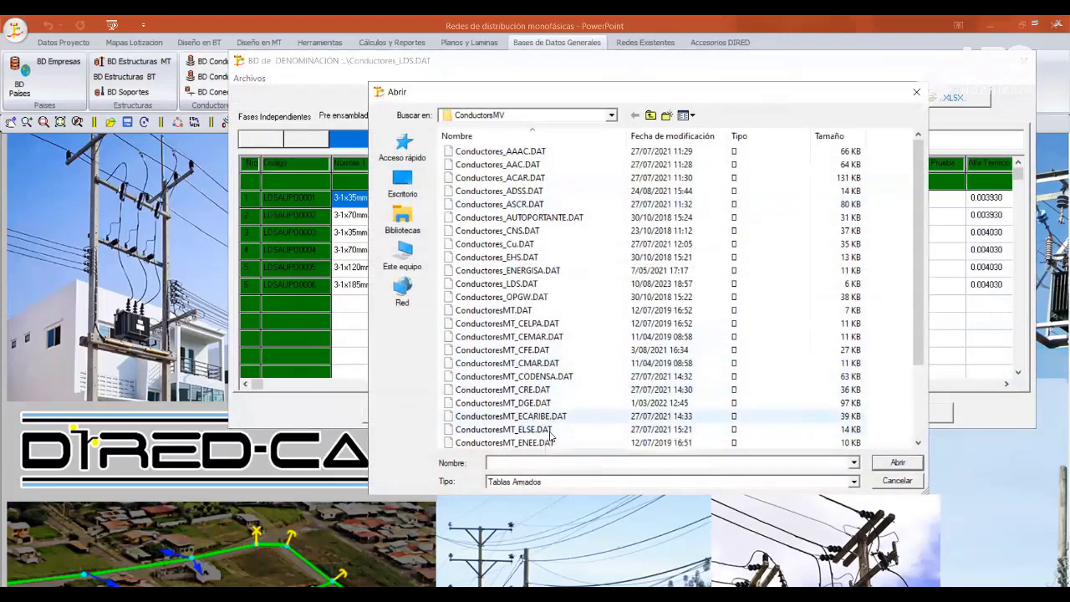
scroll(547, 385, "down", 3)
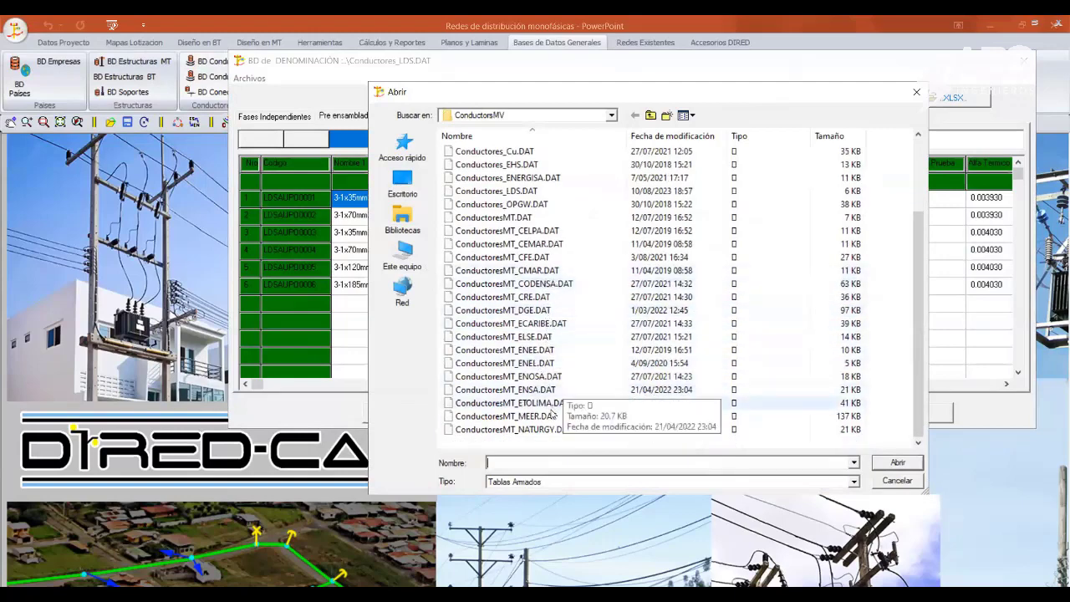
double_click(518, 416)
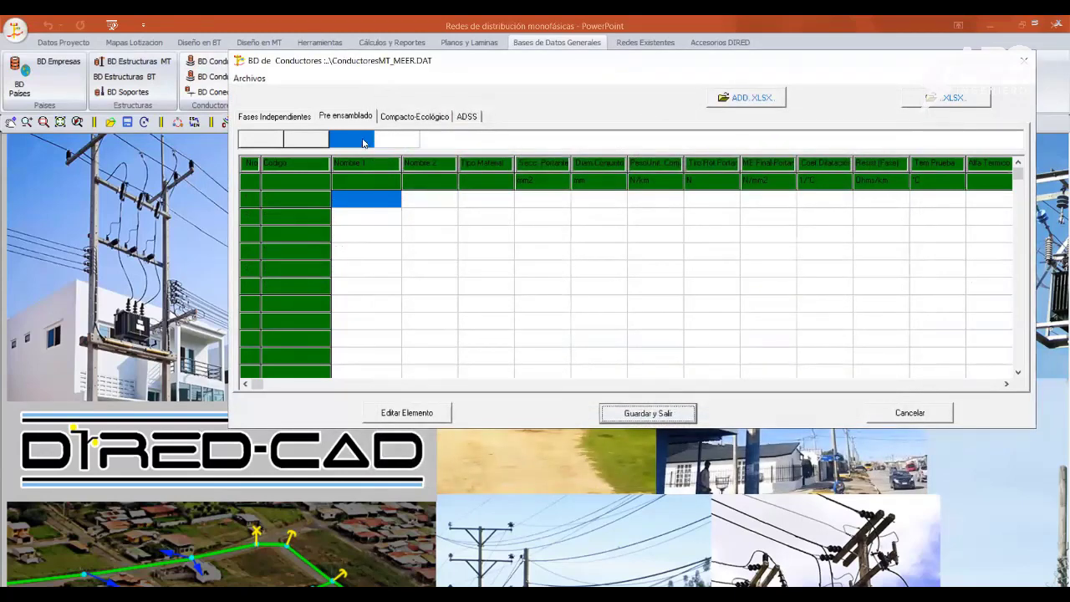
left_click(318, 234)
left_click(386, 233)
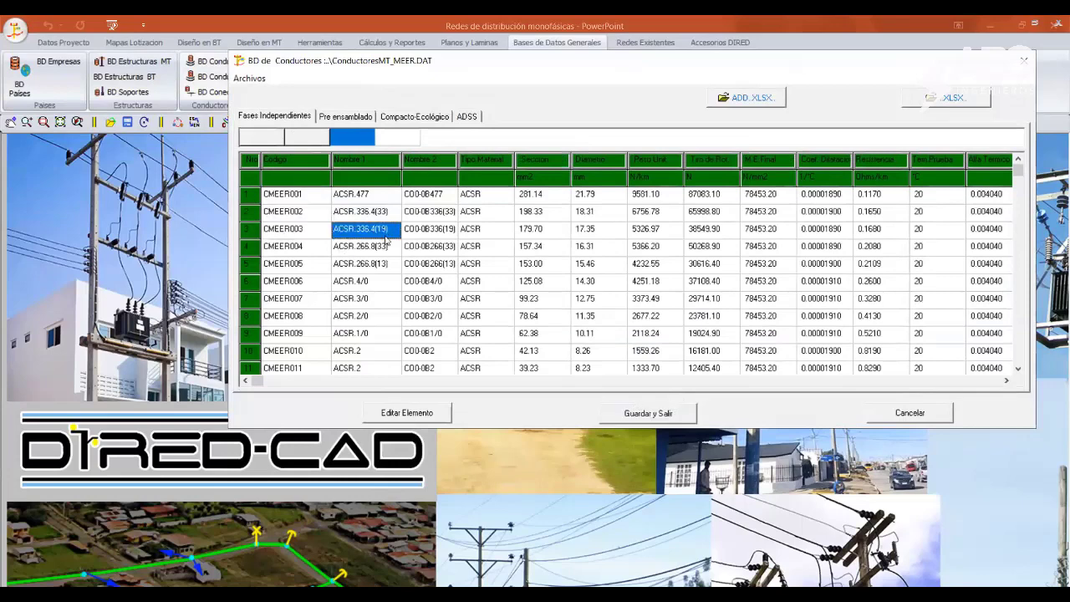
key("Down")
key("Down")
key("Down")
key("Down")
key("Down")
key("Down")
key("Down")
key("Down")
key("Down")
key("Down")
key("Down")
key("Down")
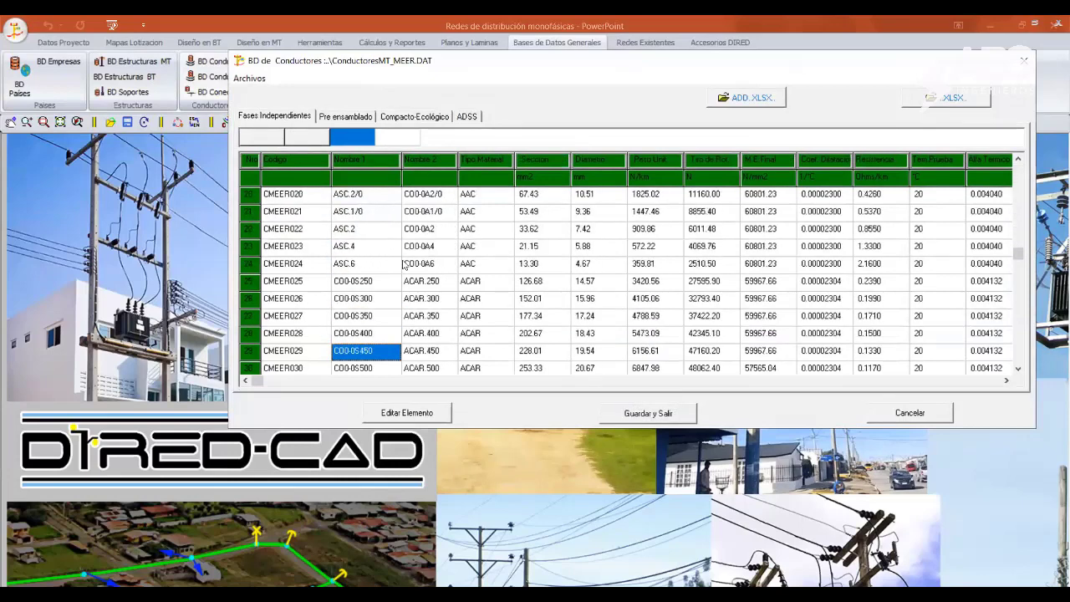
key("Down")
key("Down")
key("Down")
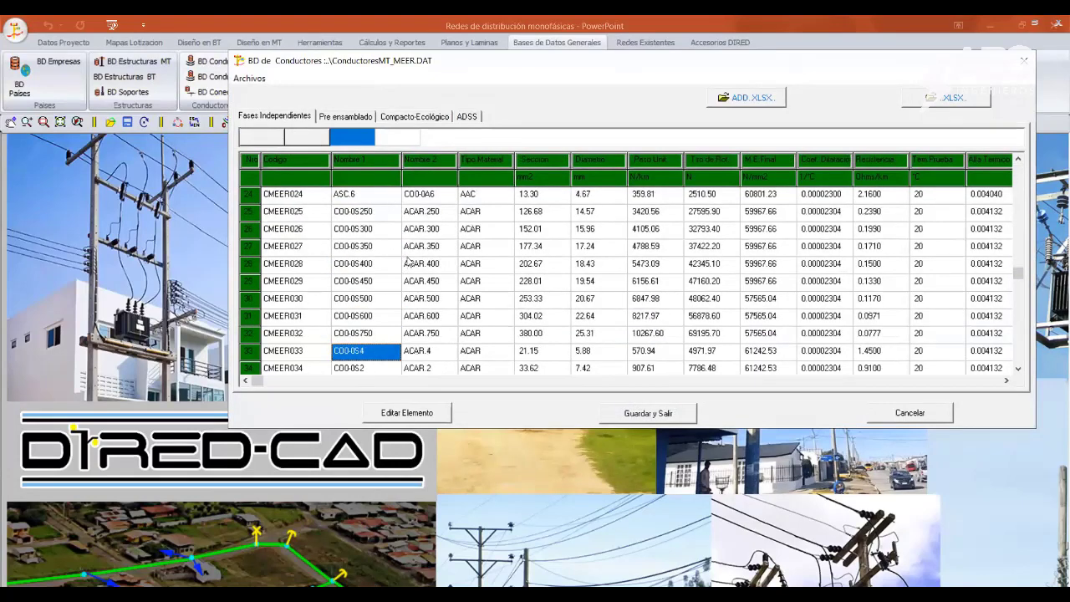
key("Up")
key("Up")
key("Up")
key("Up")
key("Up")
key("Up")
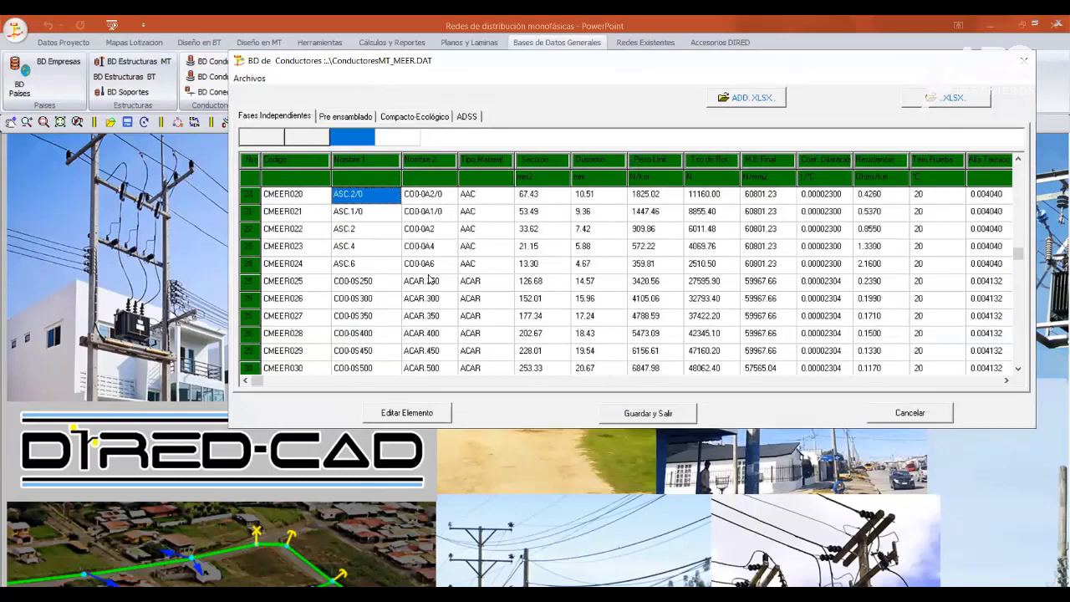
key("Up")
key("Up")
key("Up")
key("Up")
key("Up")
key("Up")
key("Up")
key("Up")
key("Up")
key("Up")
key("Up")
key("Up")
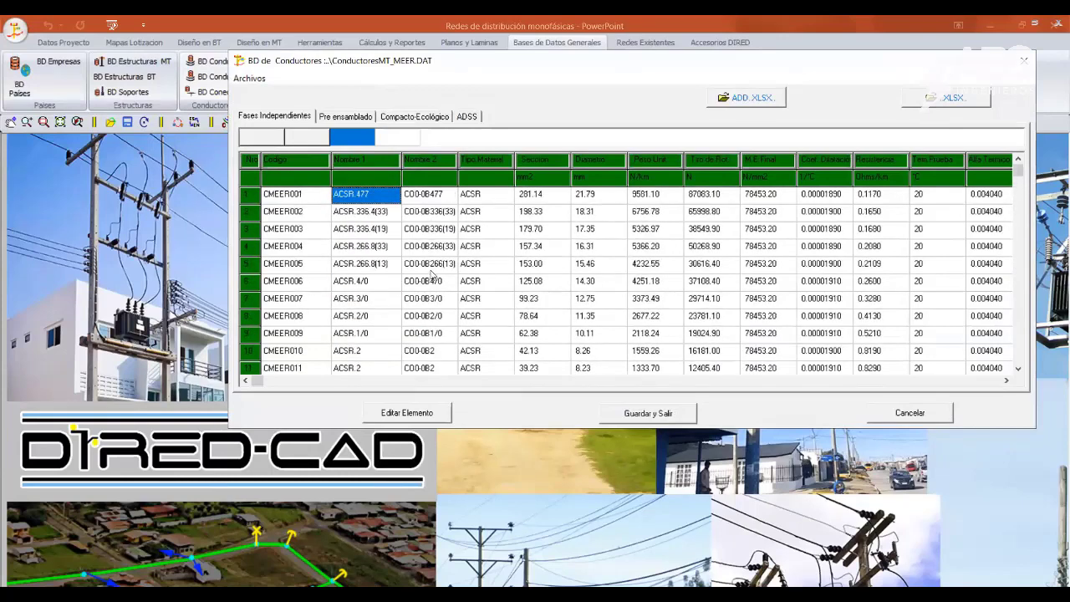
left_click(904, 413)
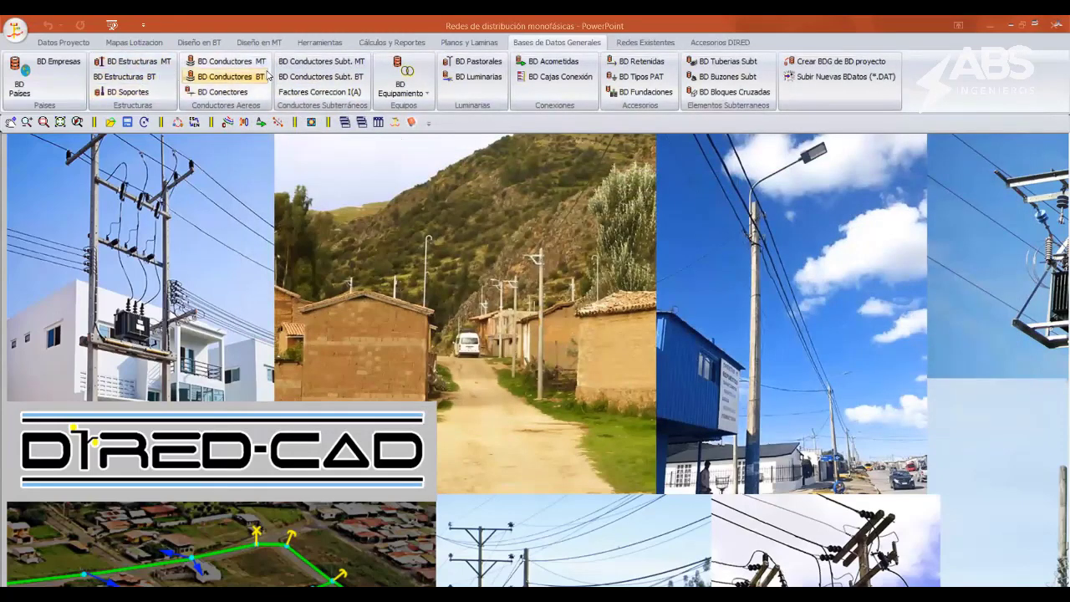
left_click(262, 64)
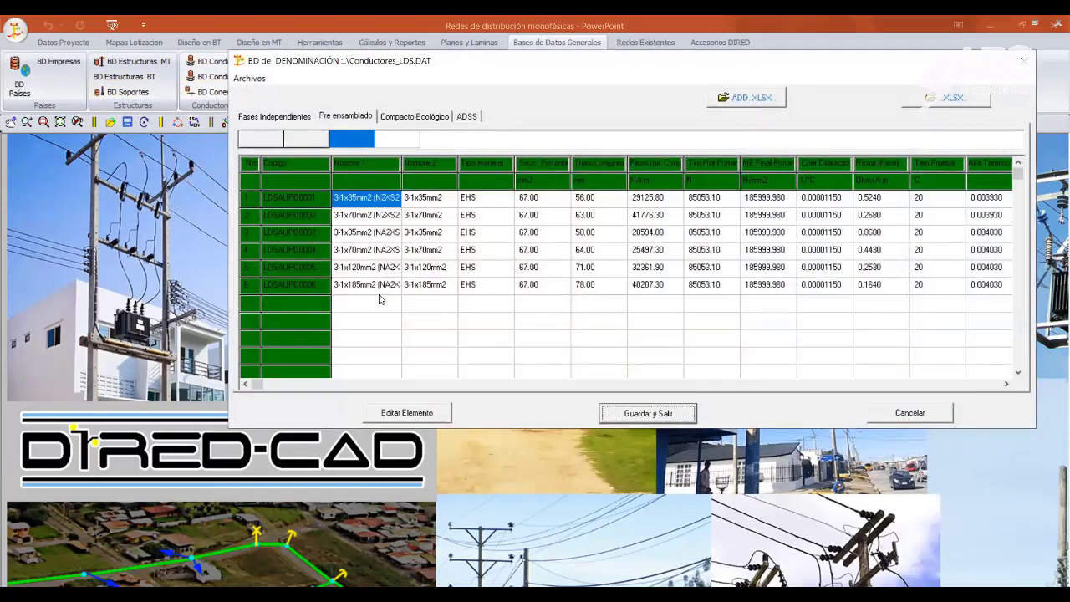
left_click(380, 301)
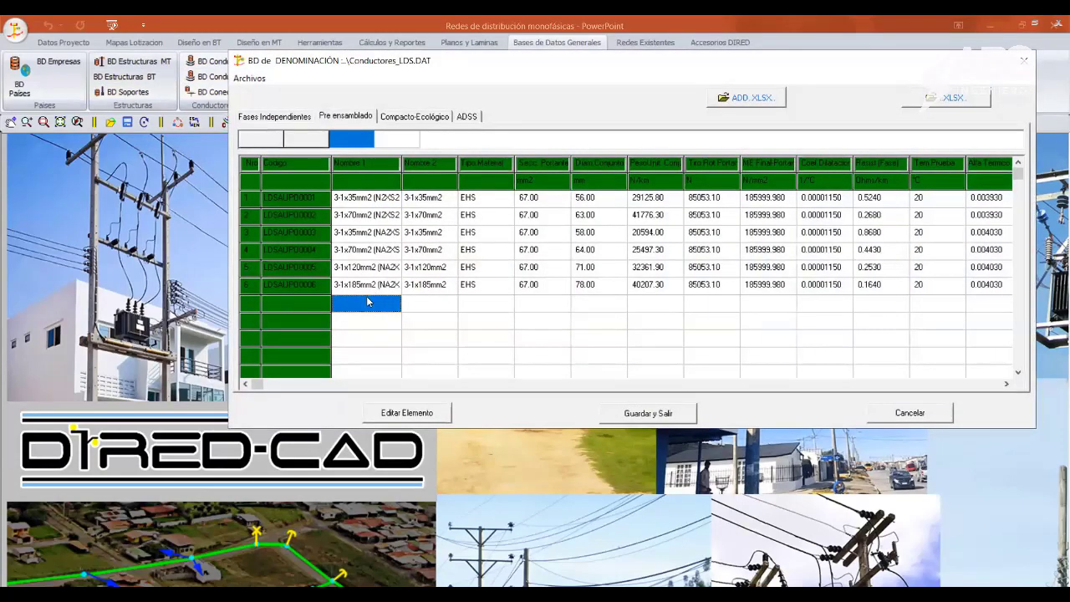
left_click(366, 288)
right_click(366, 287)
left_click(385, 298)
left_click(359, 307)
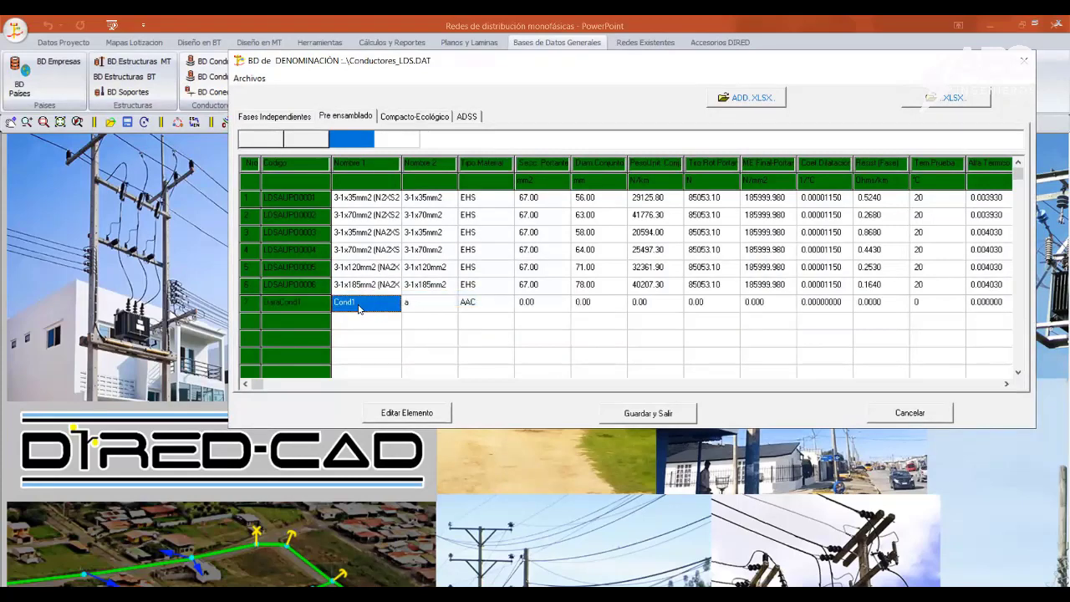
double_click(360, 307)
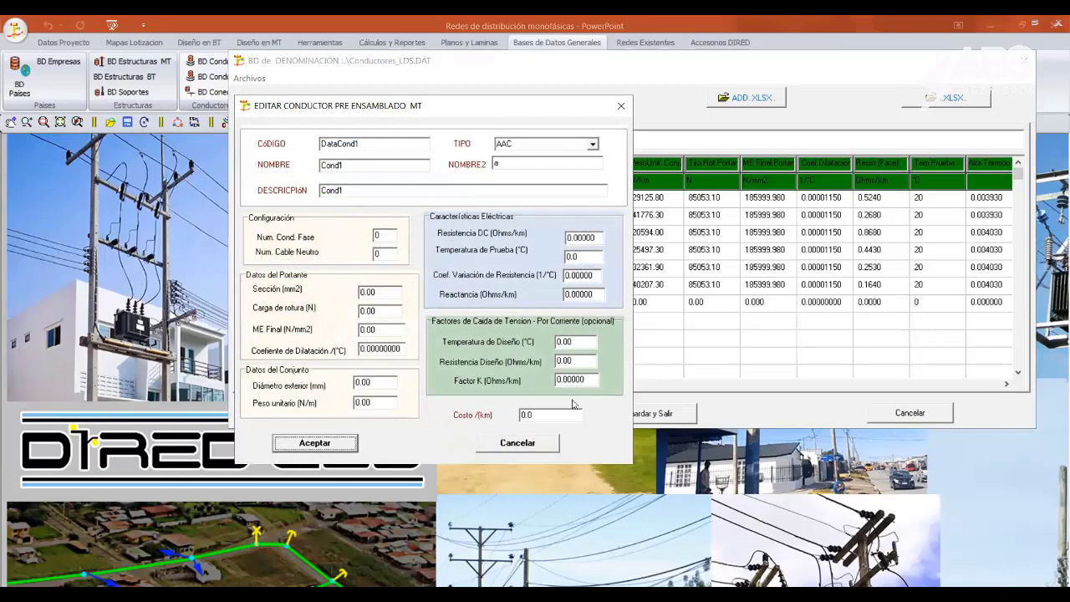
left_click(513, 446)
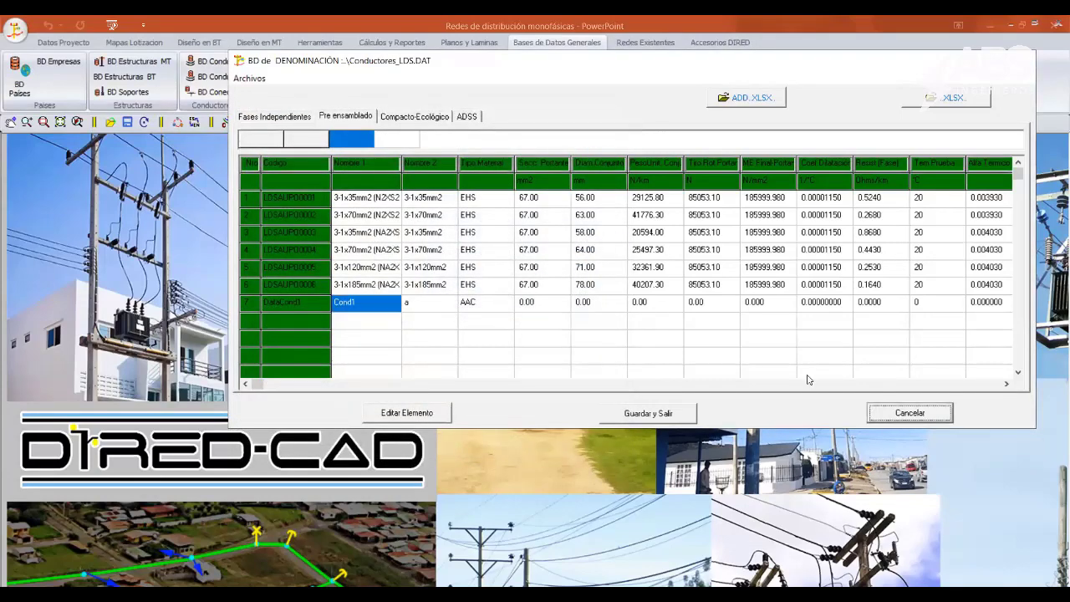
left_click(909, 412)
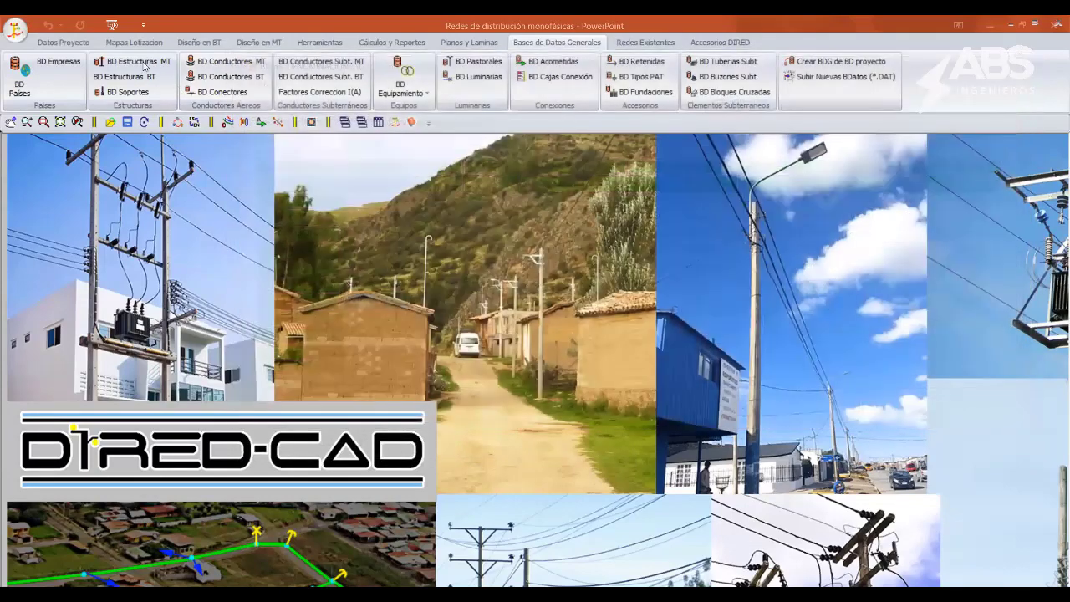
- Open the Red Cable Autosoportado_rev1.RDS project with Abrir Archivo DIRED
left_click(15, 35)
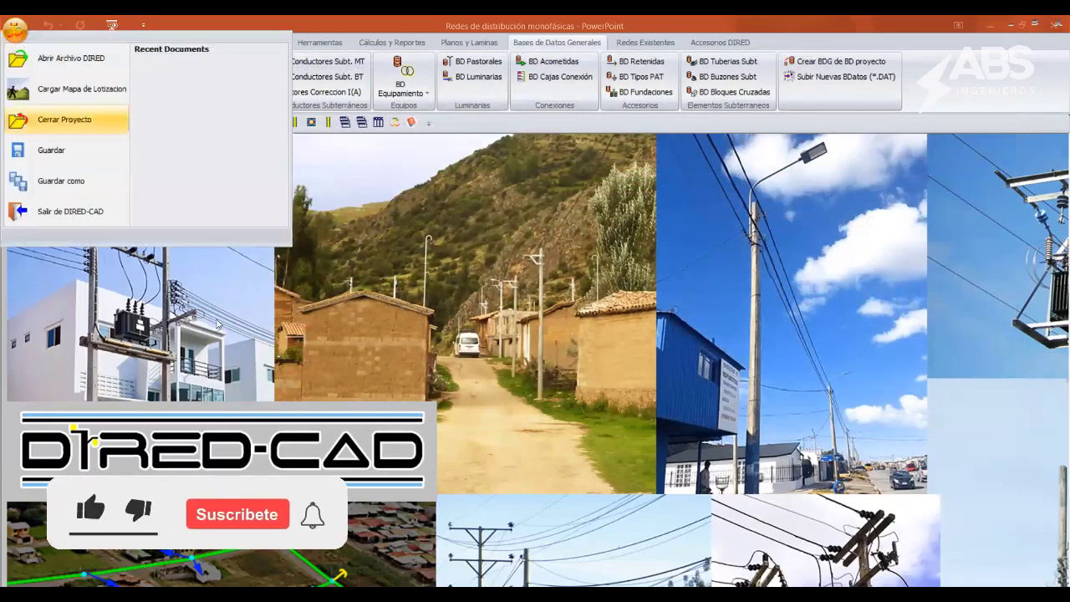
left_click(516, 368)
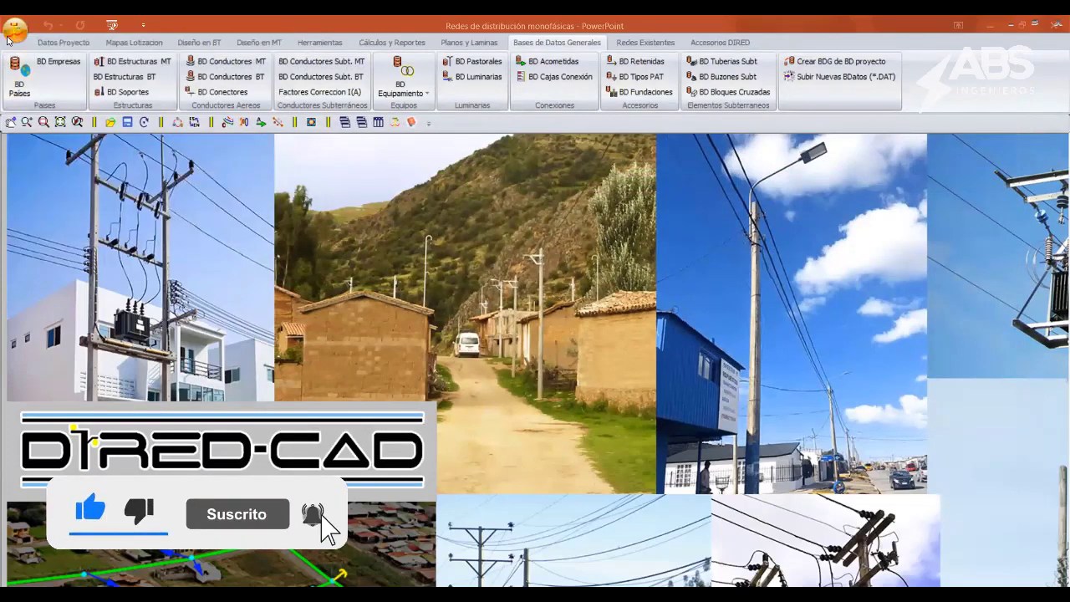
left_click(15, 32)
left_click(71, 57)
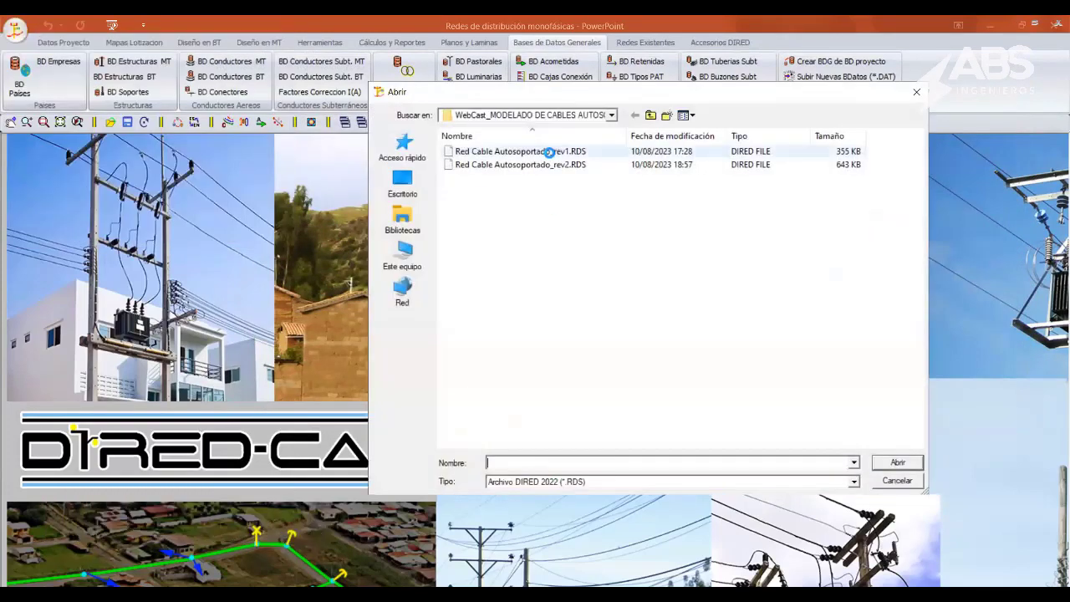
left_click(535, 151)
left_click(897, 462)
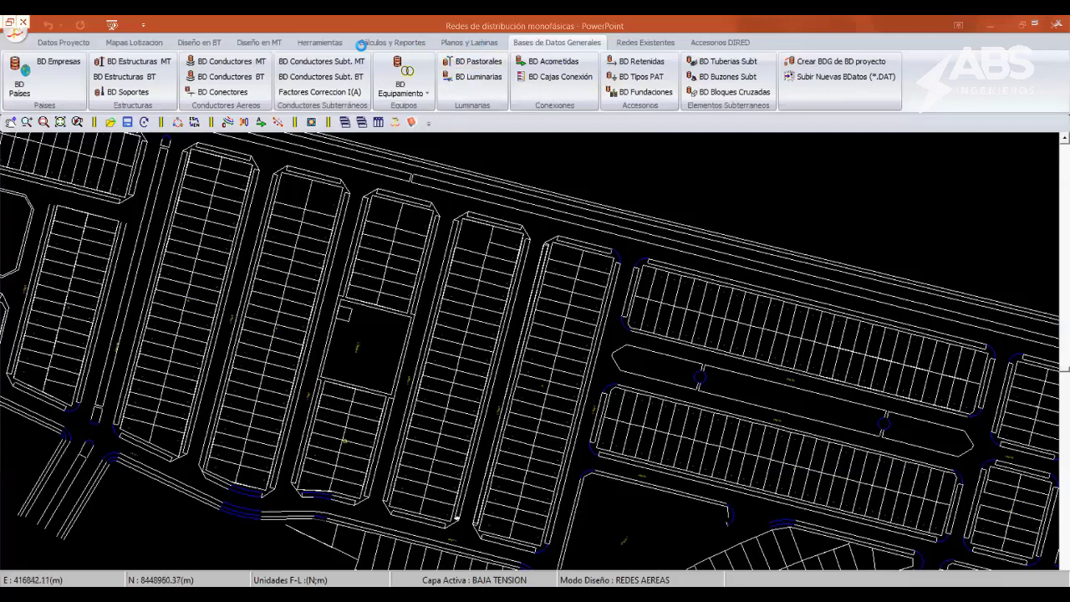
- Select the Pre ensamblado 3x50+16/25 conductor for the BT electrical parameters calculation
left_click(398, 41)
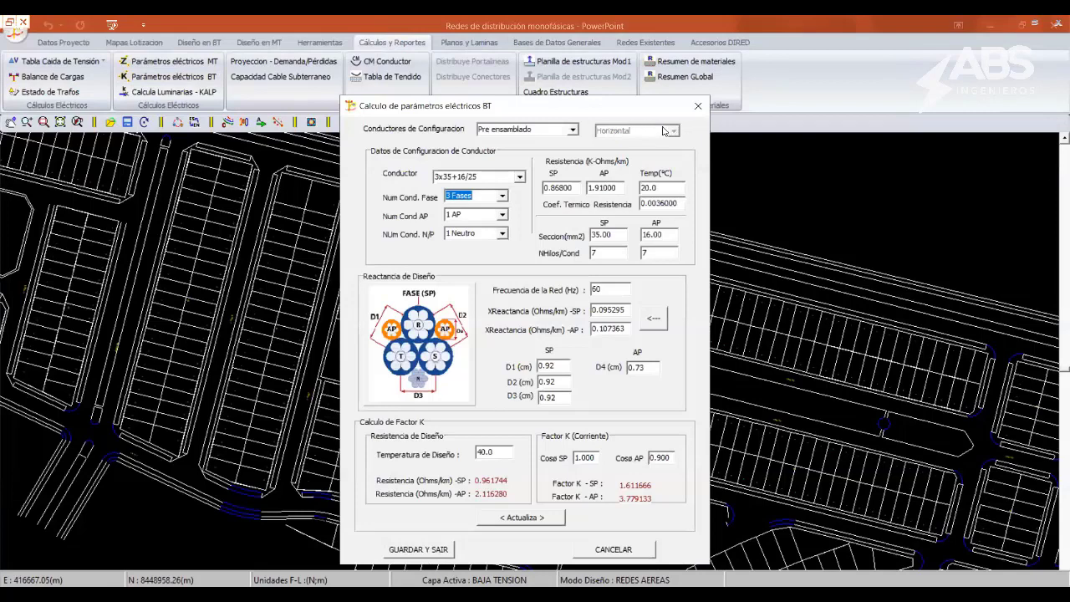
left_click(573, 132)
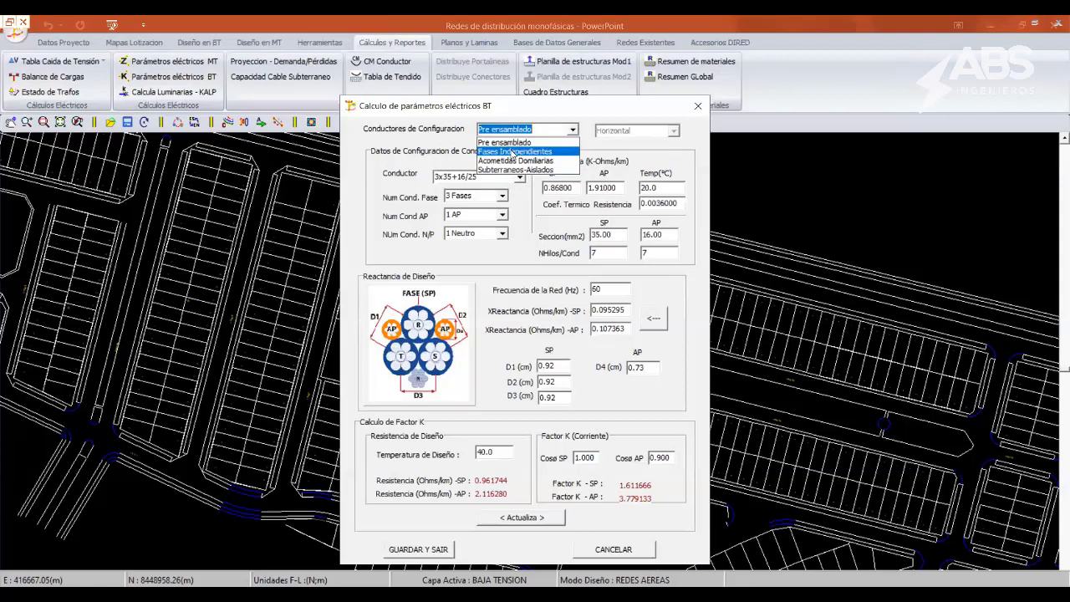
left_click(517, 144)
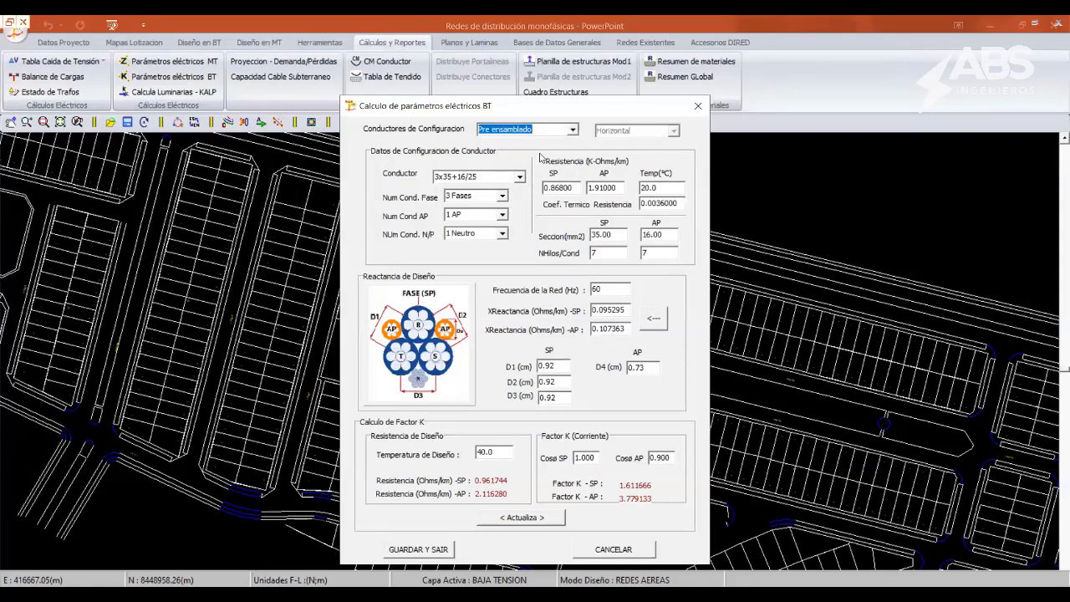
left_click(520, 177)
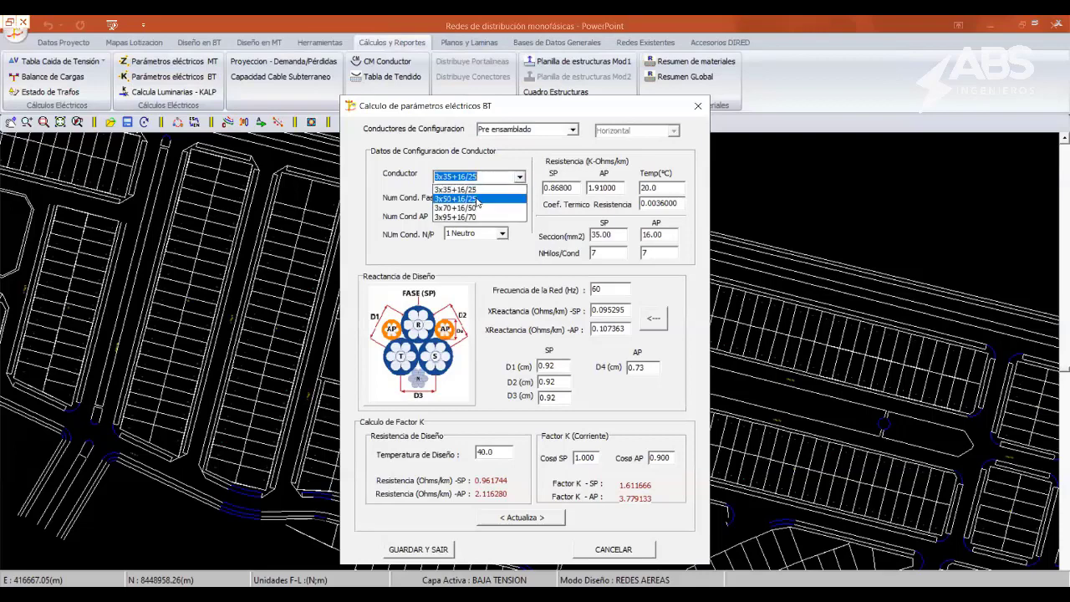
left_click(479, 200)
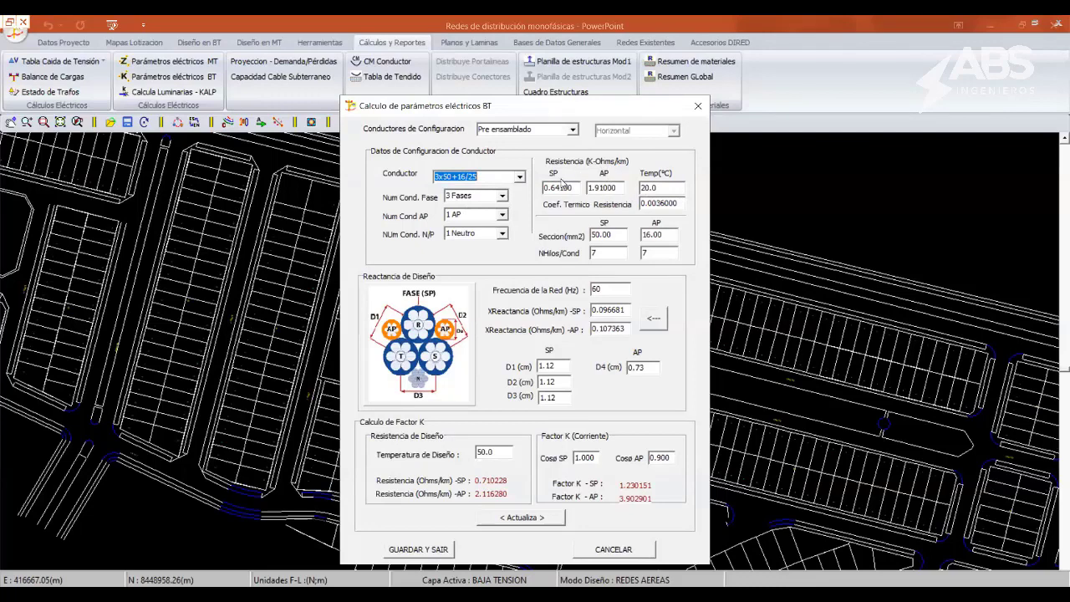
- Review the conductor data: temperature 20.0, SP section 50.00, frequency 60, D1 and D4 spacings
left_click(665, 187)
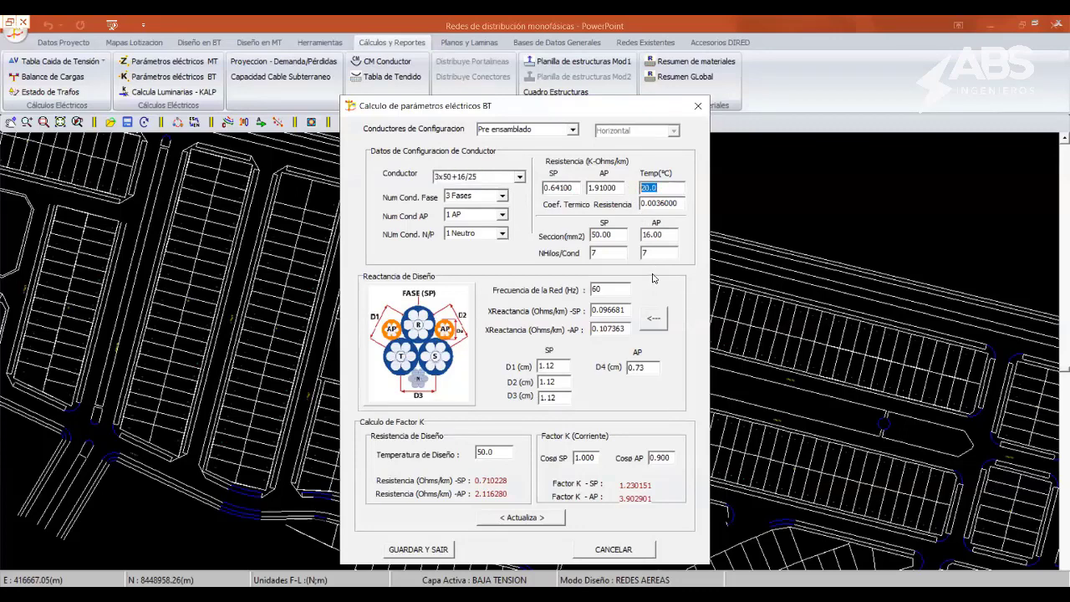
left_click(590, 236)
key("Tab")
key("Tab")
left_click(610, 289)
left_click(555, 368)
key("Tab")
left_click(640, 368)
left_click(519, 177)
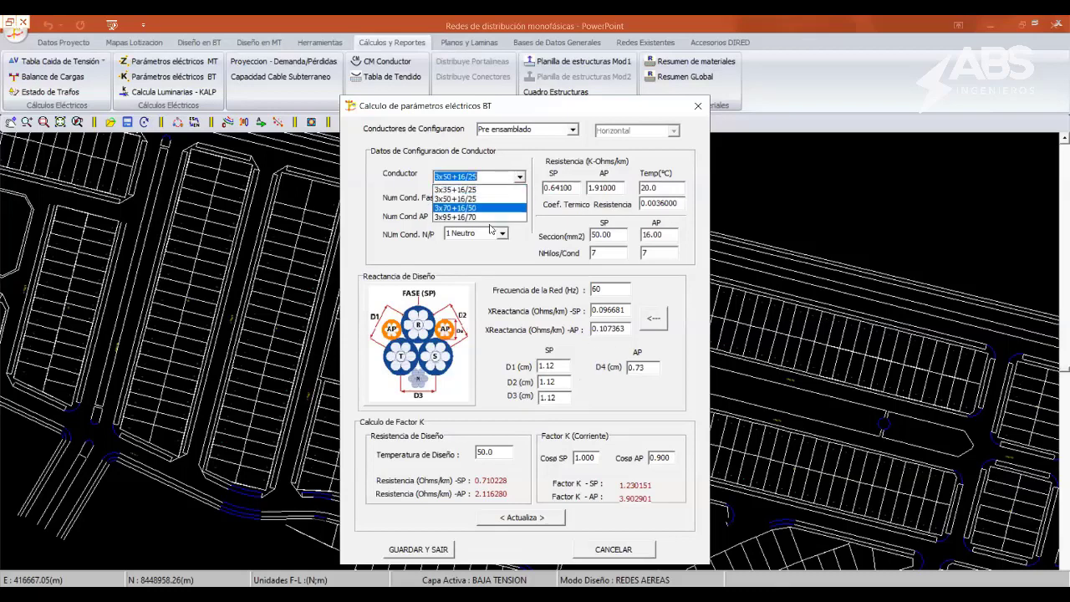
left_click(528, 281)
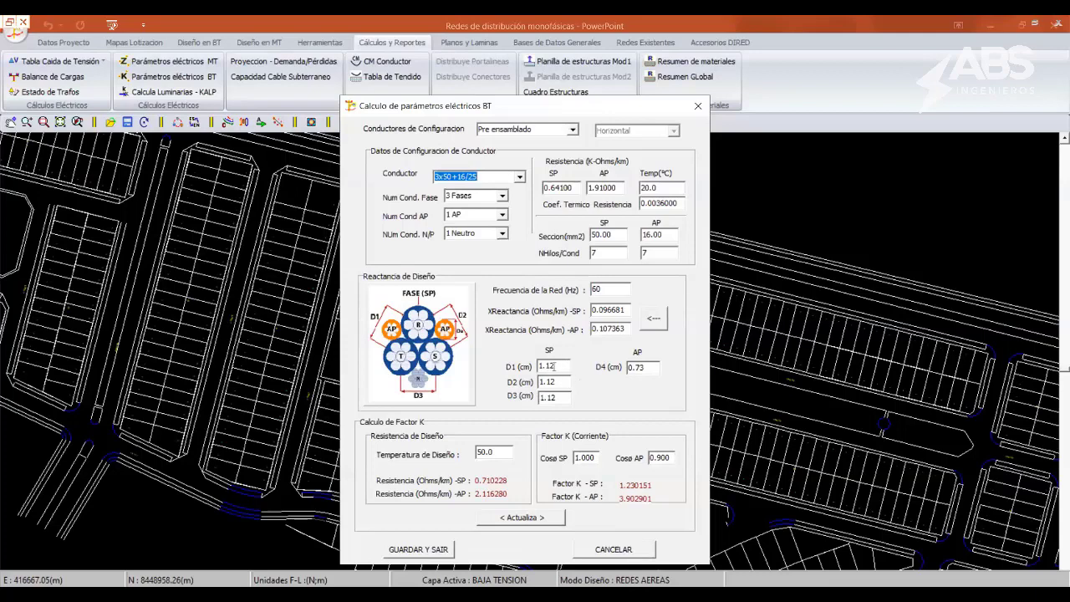
- Check D1 spacing 1.12 and design temperature 50.0, recalculate with Actualiza, and close
left_click_drag(564, 366, 523, 367)
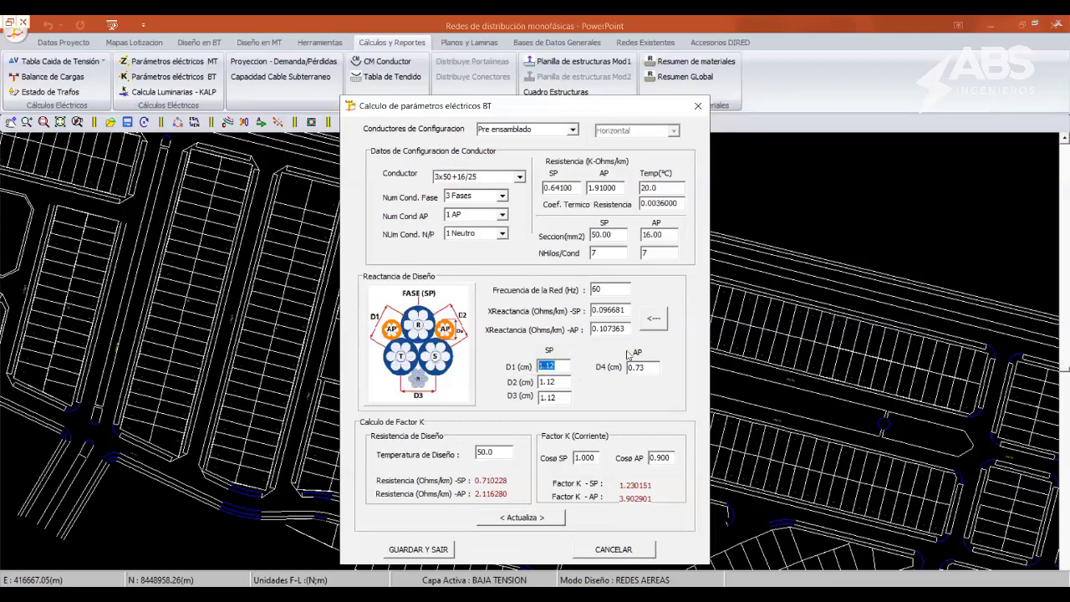
left_click_drag(498, 453, 450, 458)
left_click(538, 518)
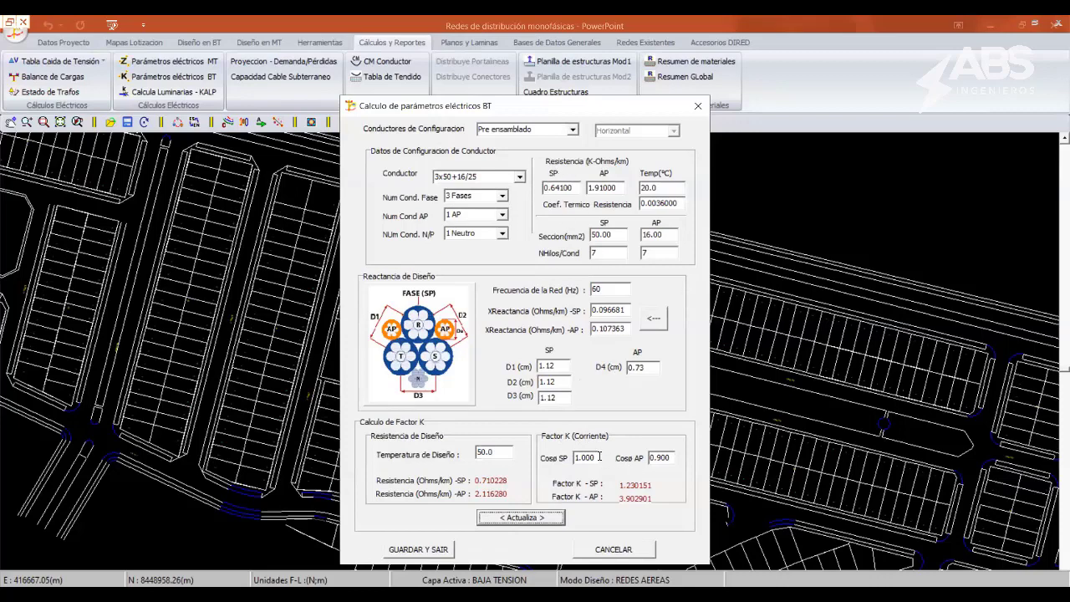
left_click_drag(666, 462, 639, 381)
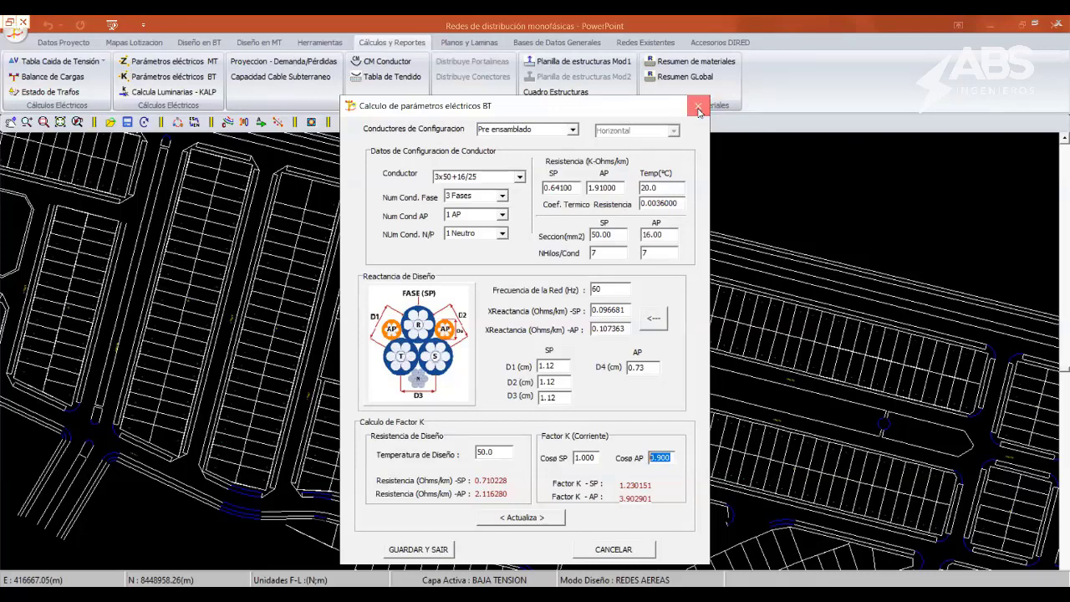
left_click(699, 111)
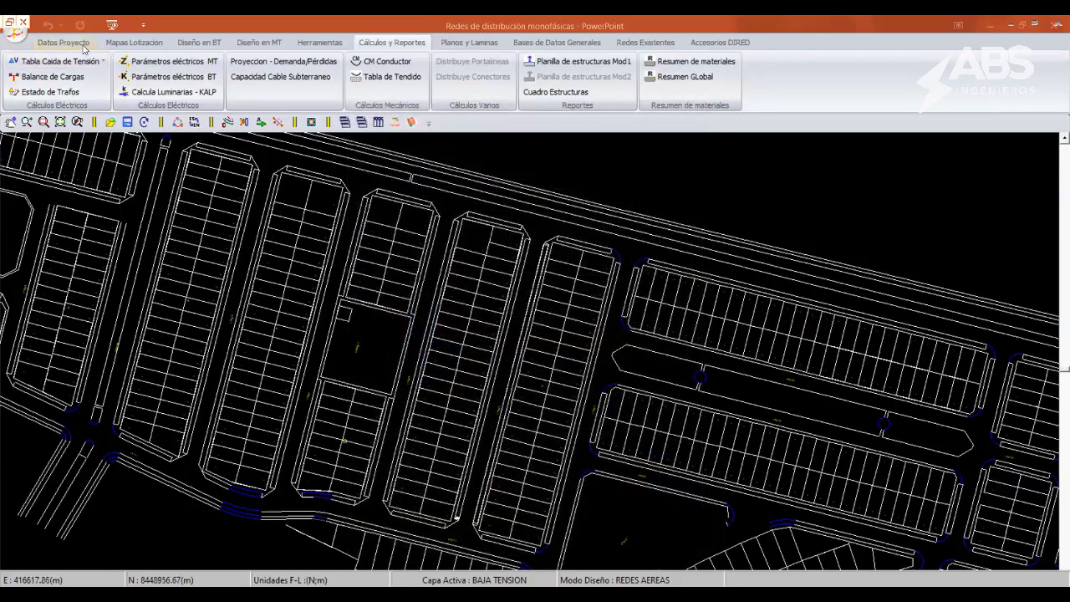
- Review the Configuración BT calculation values, including the 5.00 voltage-drop limit, and close it
left_click(184, 44)
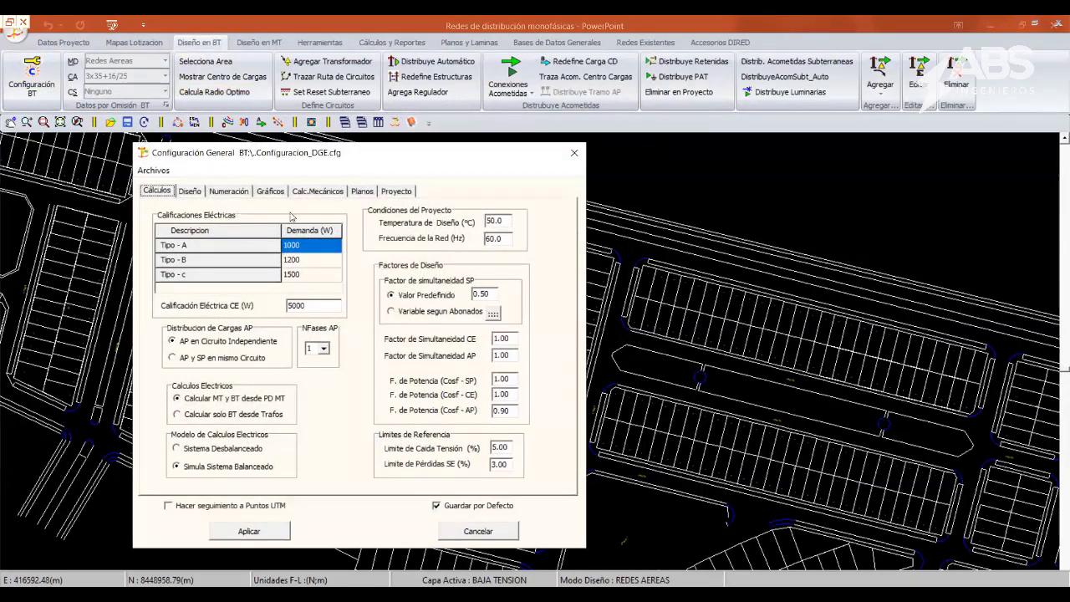
key("Tab")
left_click(510, 447)
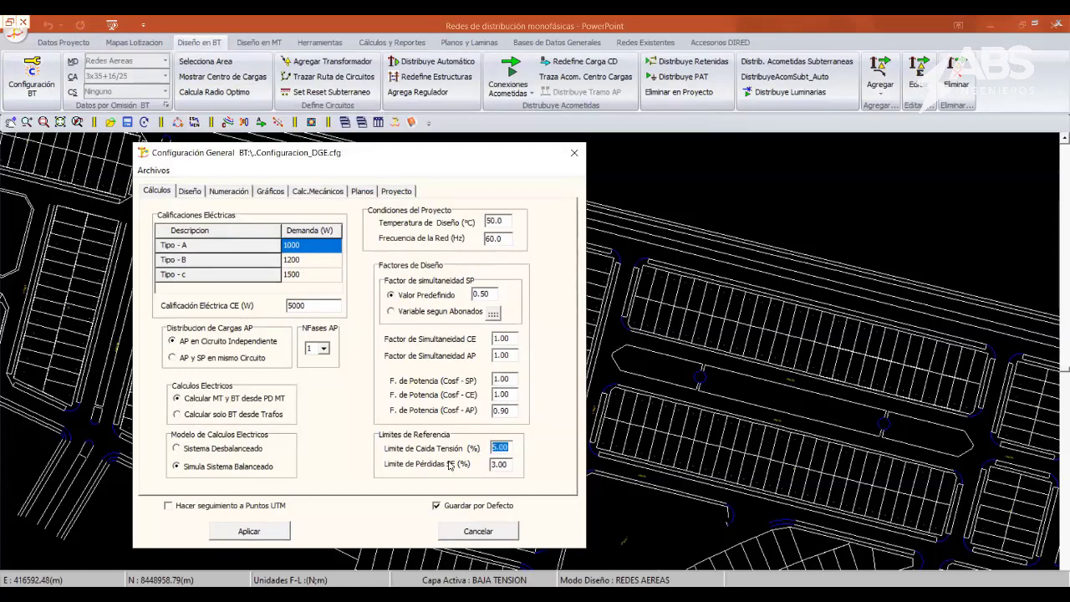
left_click(268, 533)
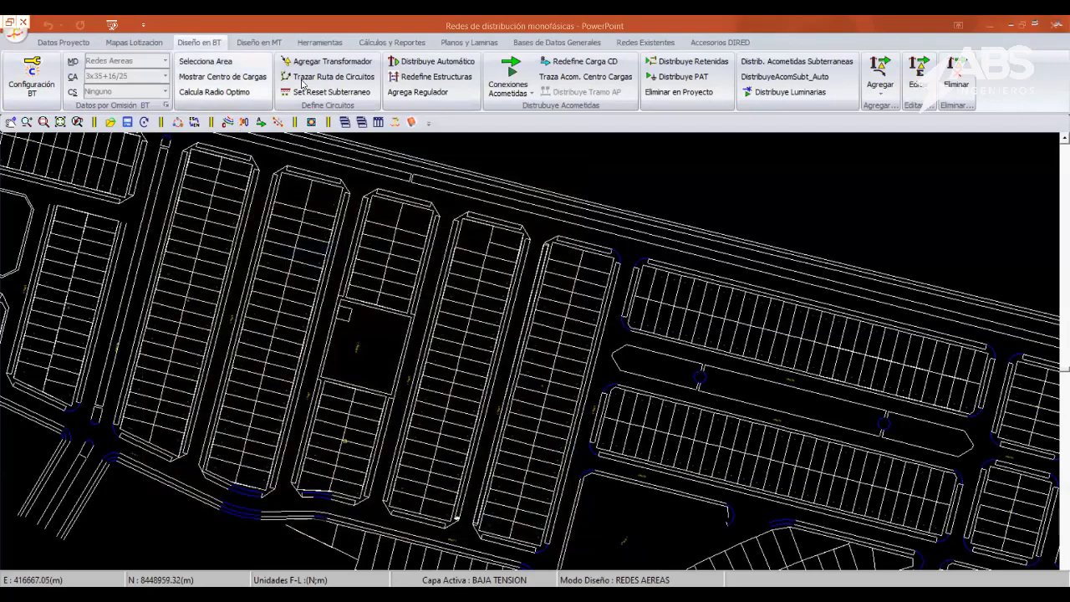
- Place transformer SE-00 (75 kVA-3FY) at the street corner
scroll(551, 368, "up", 5)
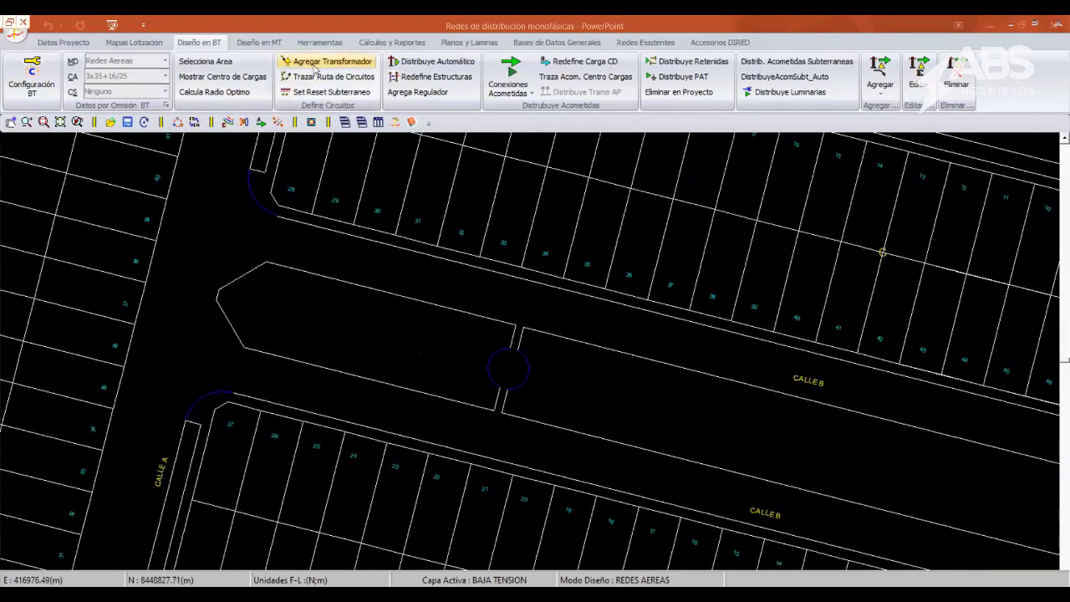
left_click(328, 62)
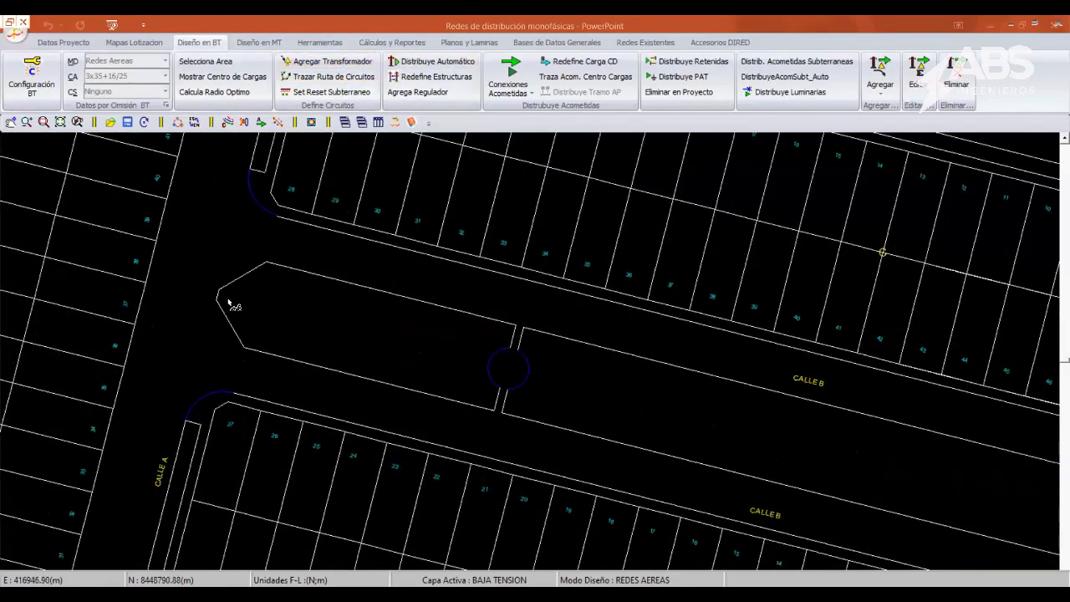
left_click(229, 299)
middle_click_drag(229, 299, 317, 408)
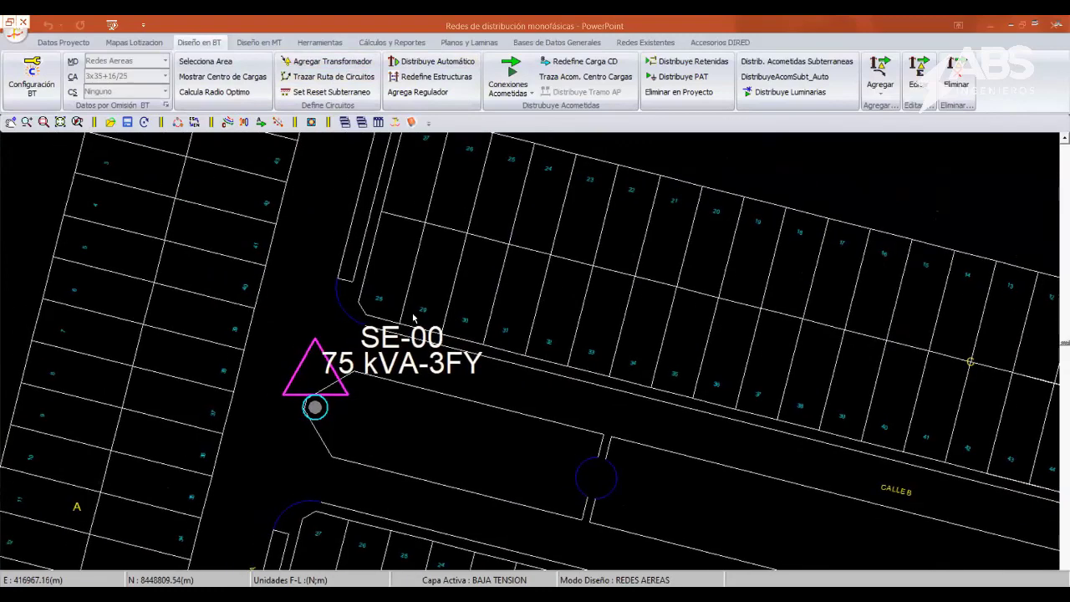
- Trace a circuit route from SE-00 along Calle B to the node by lot 54
left_click(330, 76)
left_click(315, 408)
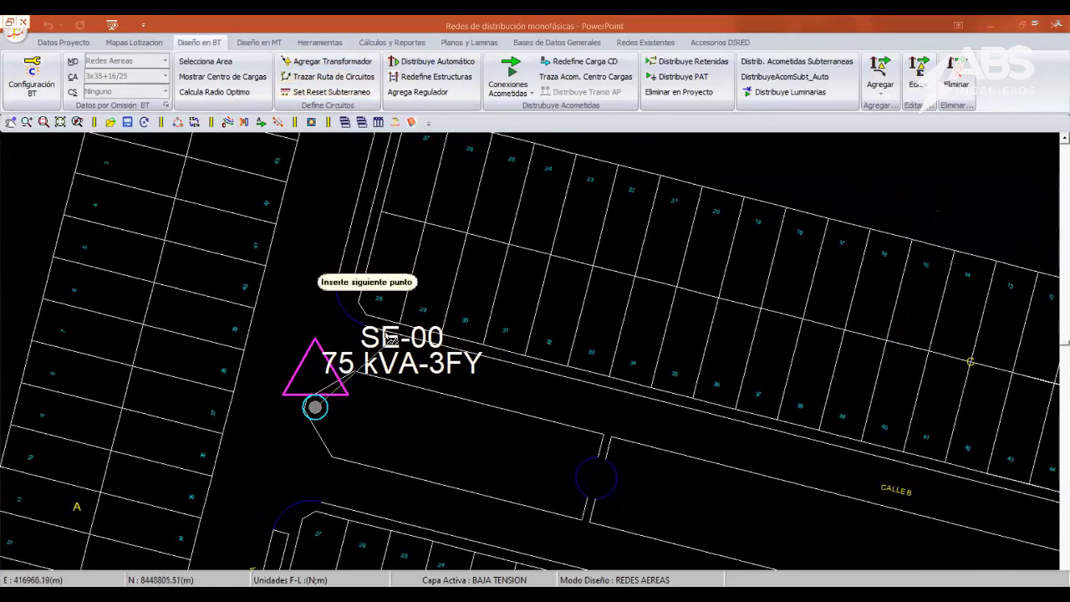
scroll(537, 407, "up", 2)
left_click(253, 263)
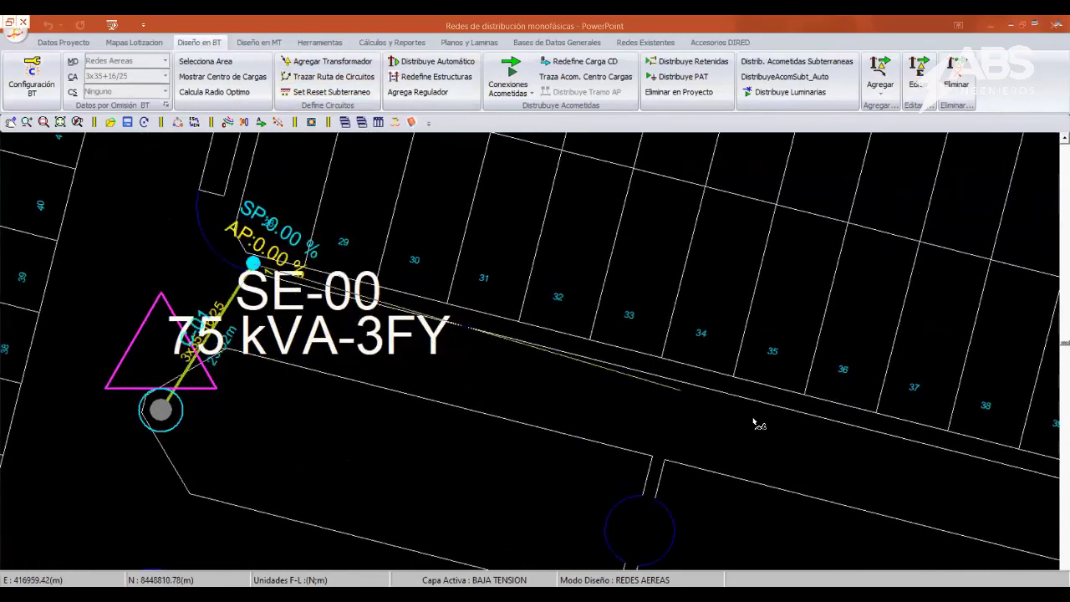
middle_click_drag(755, 425, 604, 239)
middle_click_drag(788, 418, 712, 454)
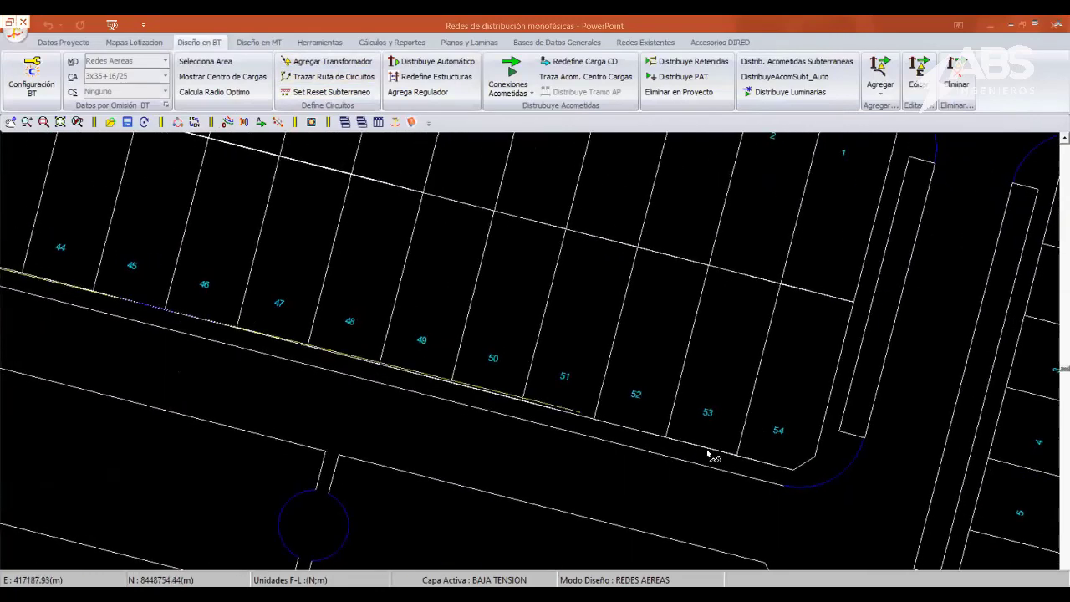
left_click(780, 477)
right_click(798, 363)
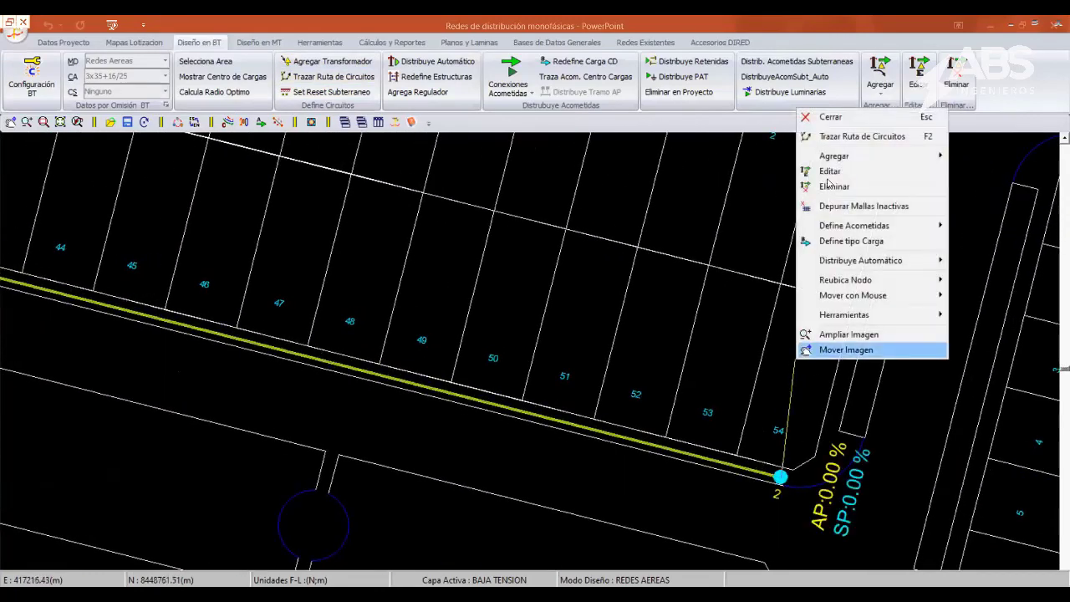
left_click(831, 118)
scroll(501, 368, "down", 2)
scroll(470, 383, "down", 2)
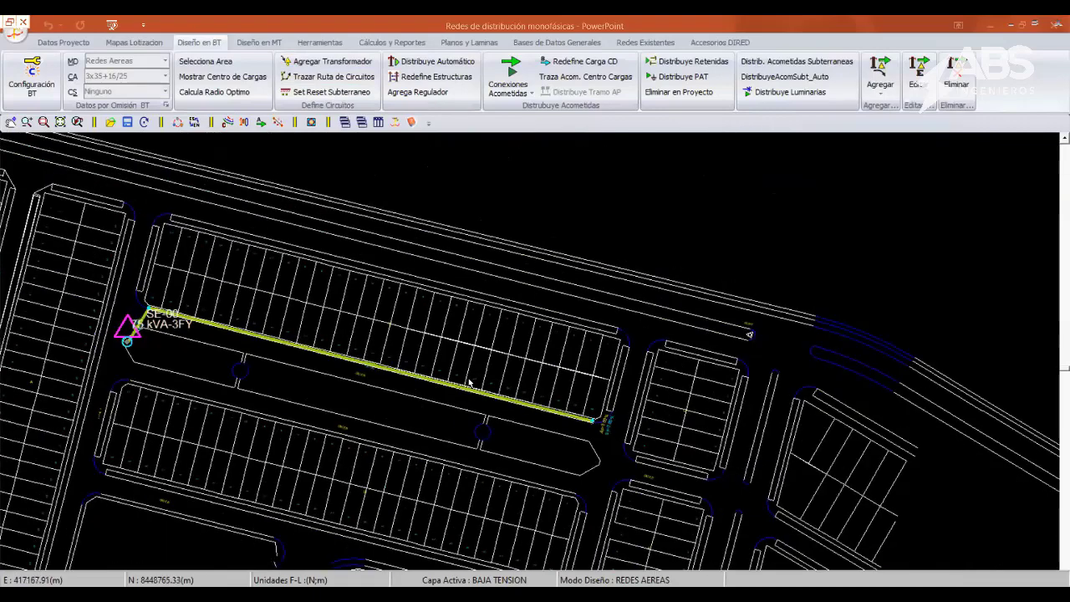
middle_click_drag(470, 383, 724, 434)
scroll(536, 388, "up", 2)
left_click(63, 41)
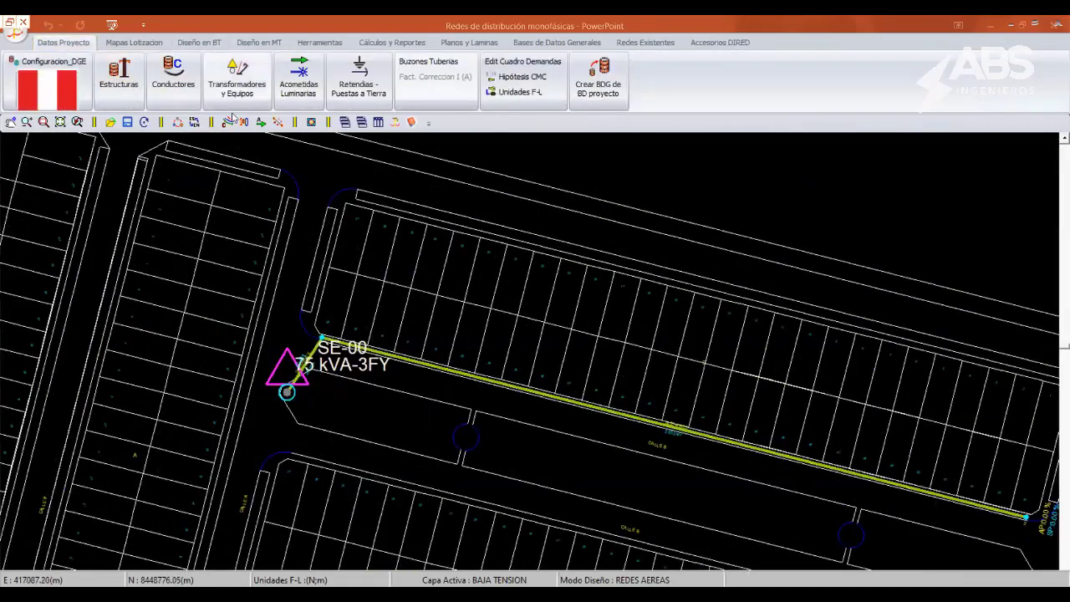
- Review the E1–E6 BT assemblies and PCAC_9/300, PCAC_13/200 pole supports, then apply
left_click(123, 80)
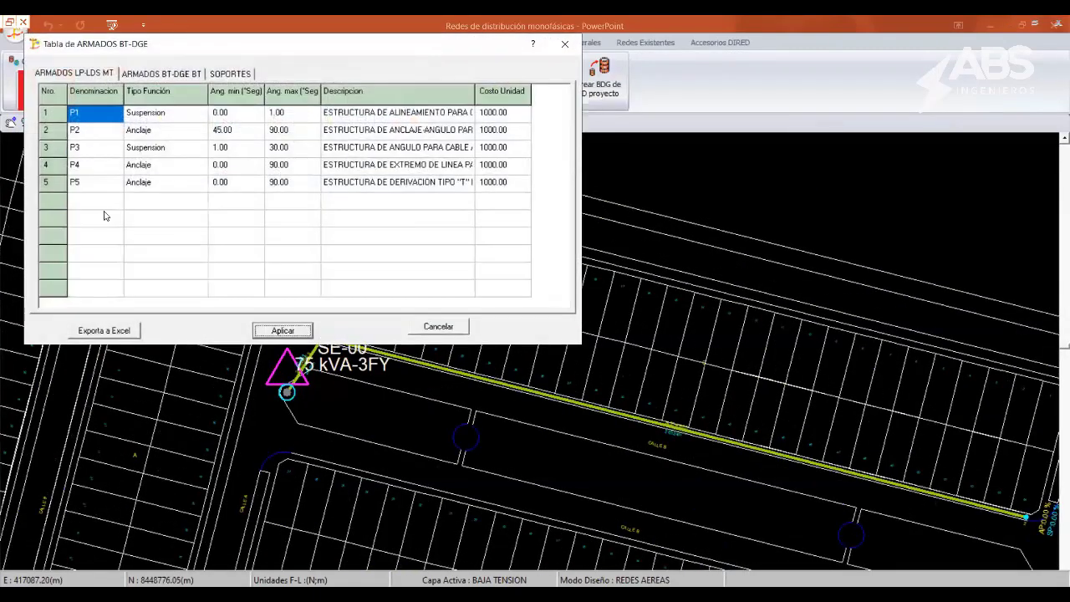
left_click(153, 79)
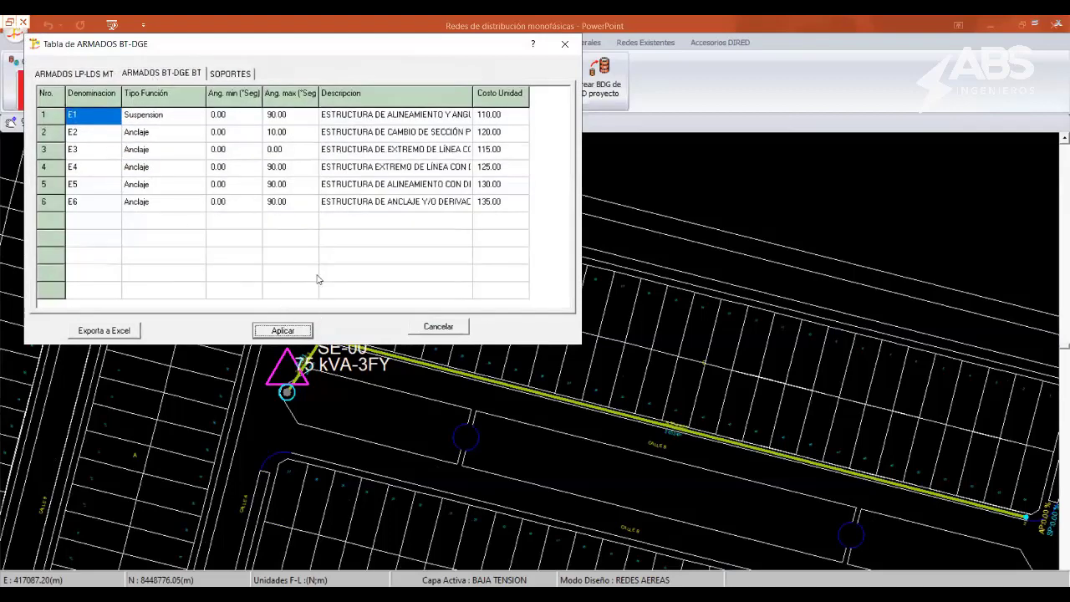
left_click(248, 76)
left_click(117, 131)
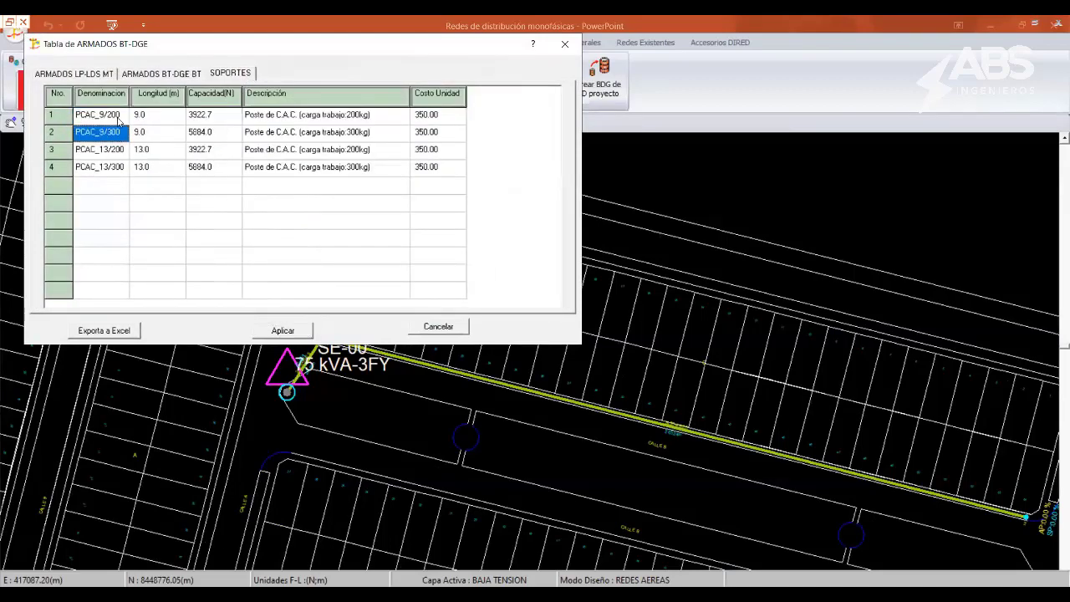
left_click(112, 151)
left_click(299, 331)
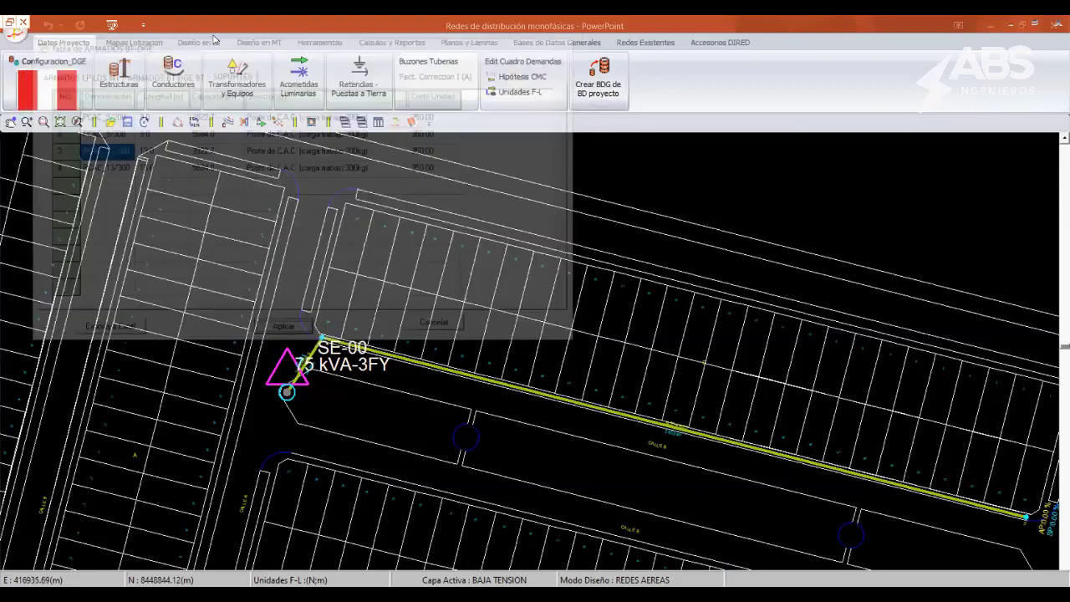
- Review BT conductors 3x95+16/70 and 3x50+16/25 and the MT table, then apply and close
left_click(173, 77)
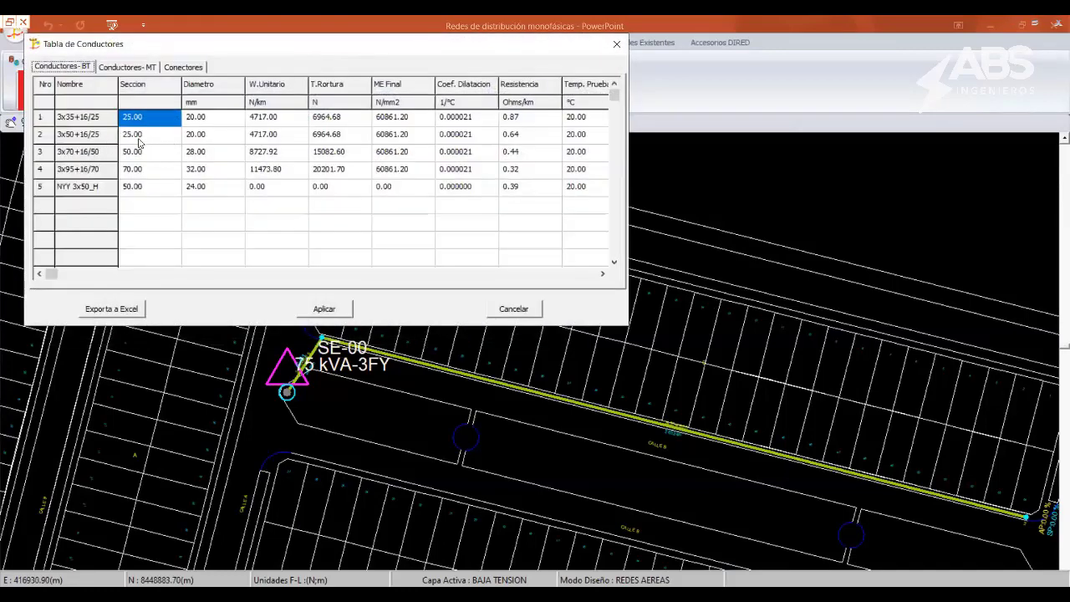
left_click(135, 167)
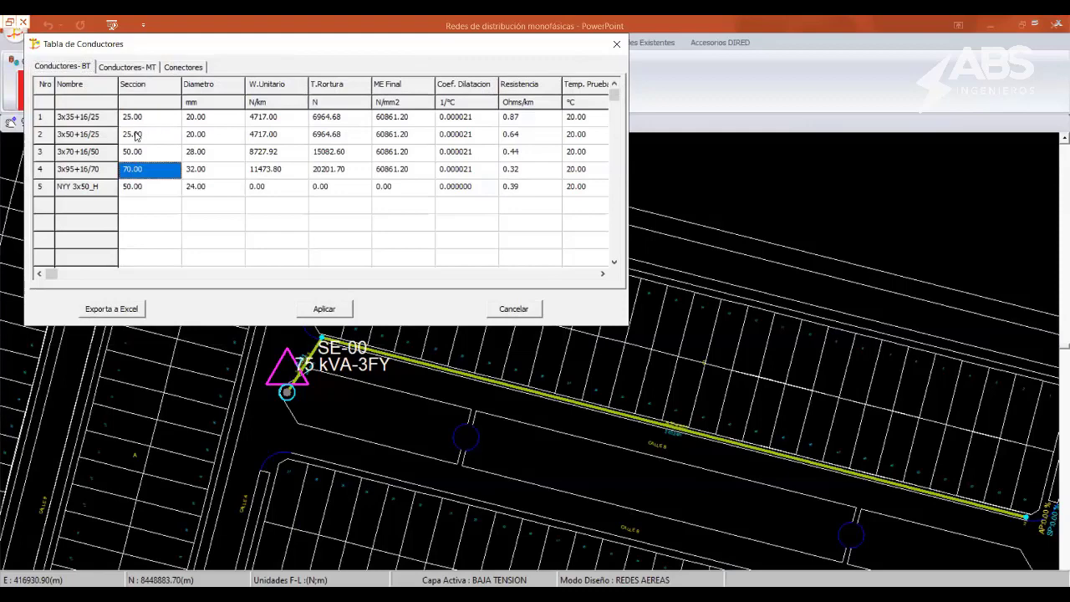
left_click(134, 133)
left_click(131, 69)
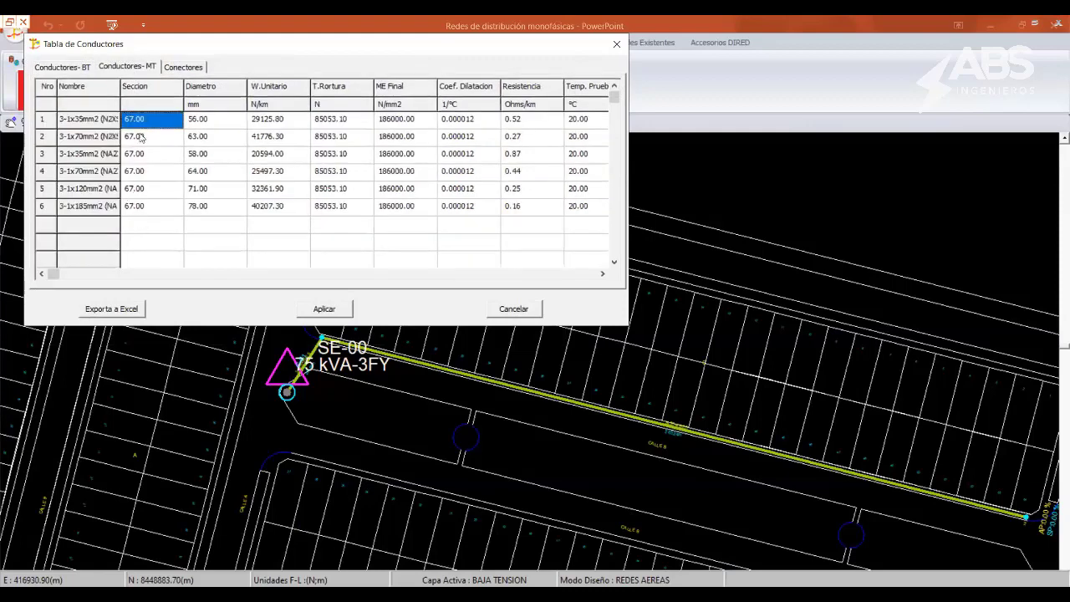
left_click(82, 72)
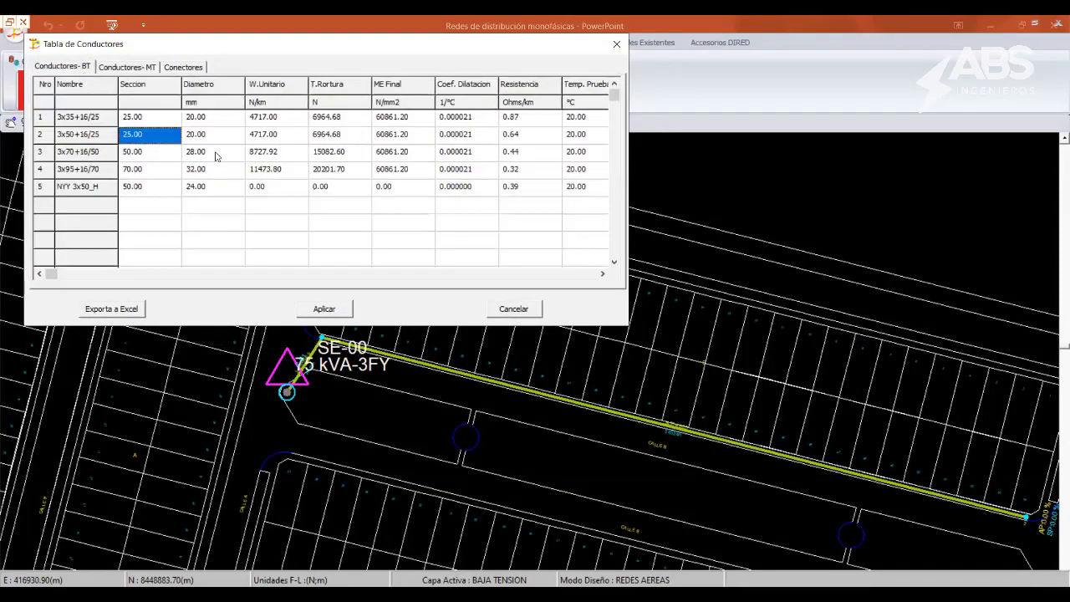
left_click(328, 308)
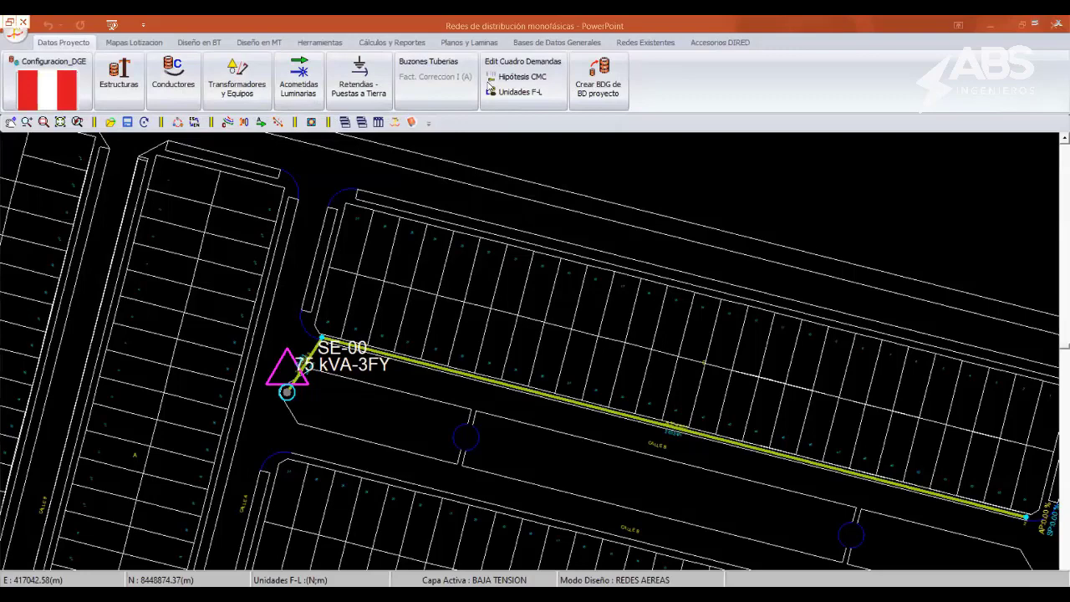
- Route a second SE-00 circuit along the lower side of Calle B to node 2 near Calle D
middle_click_drag(581, 433, 507, 400)
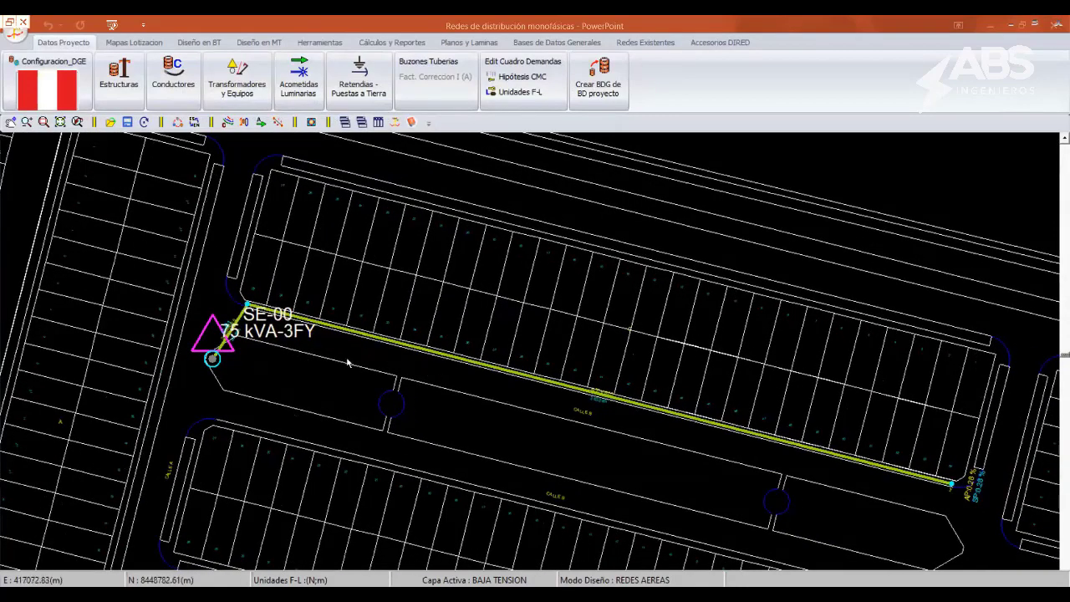
middle_click_drag(314, 340, 441, 341)
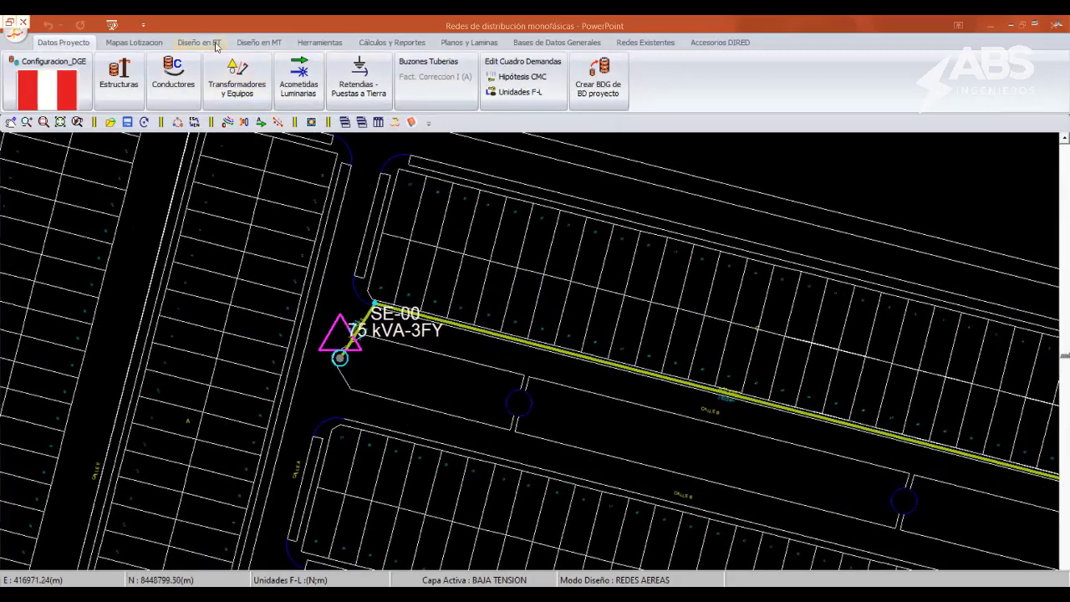
left_click(199, 42)
left_click(330, 81)
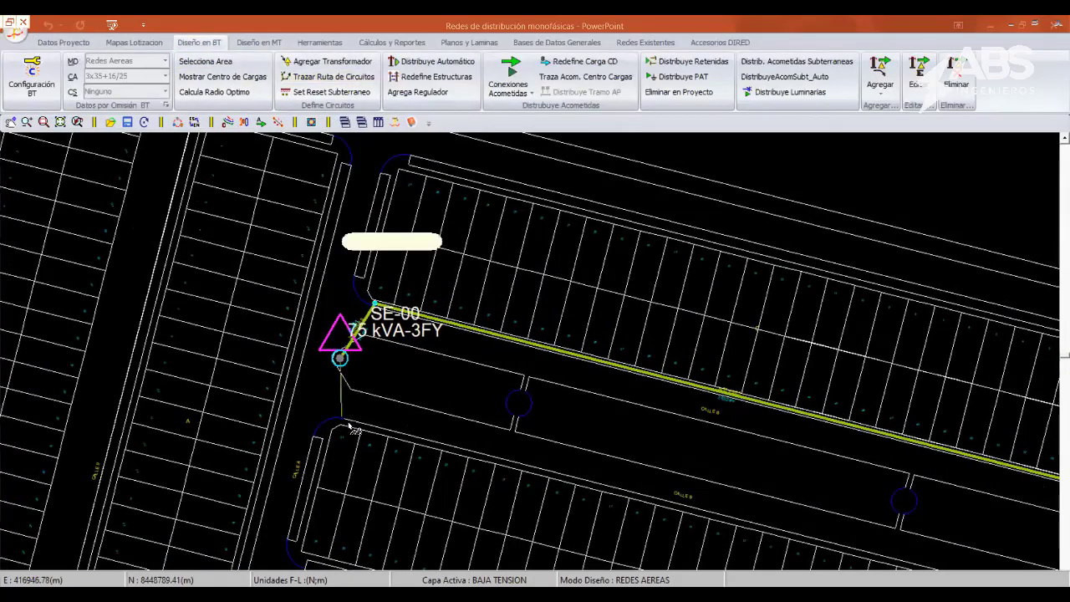
scroll(294, 446, "up", 3)
left_click(213, 439)
scroll(334, 434, "down", 5)
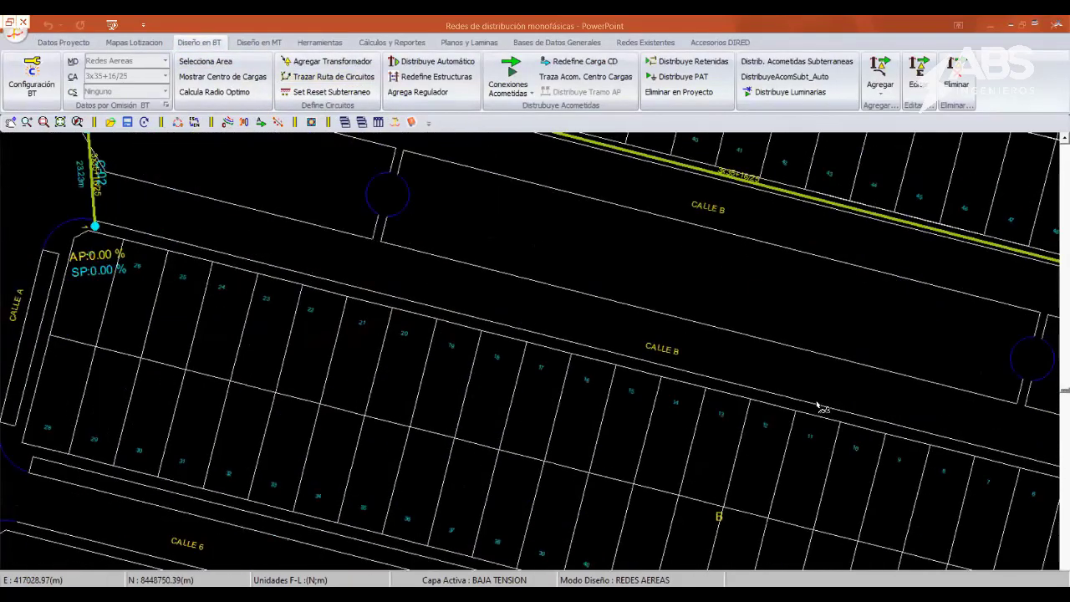
middle_click_drag(611, 437, 385, 414)
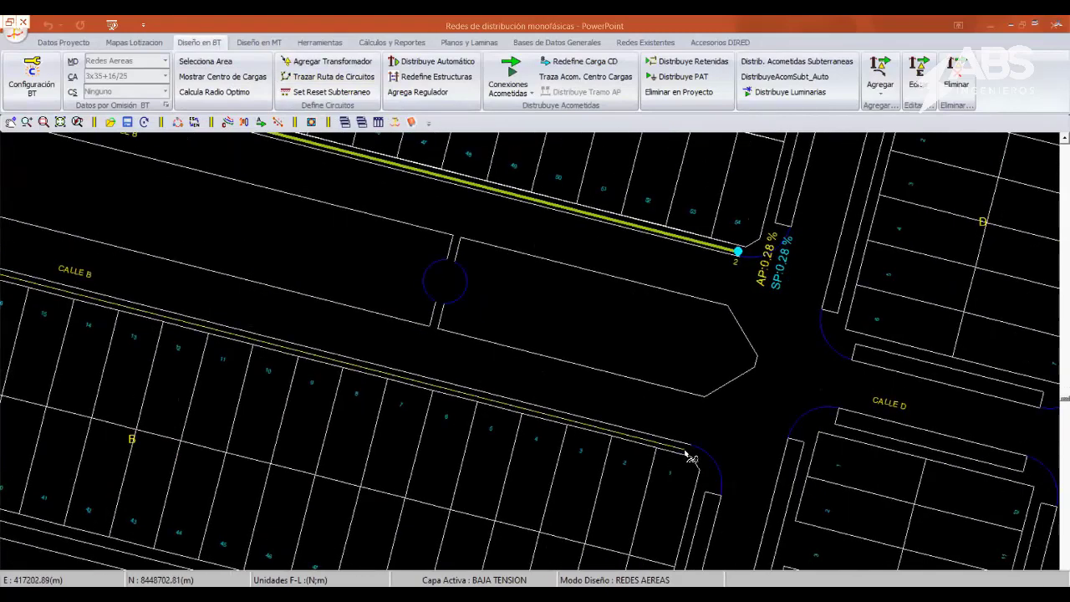
left_click(684, 449)
right_click(702, 365)
left_click(732, 114)
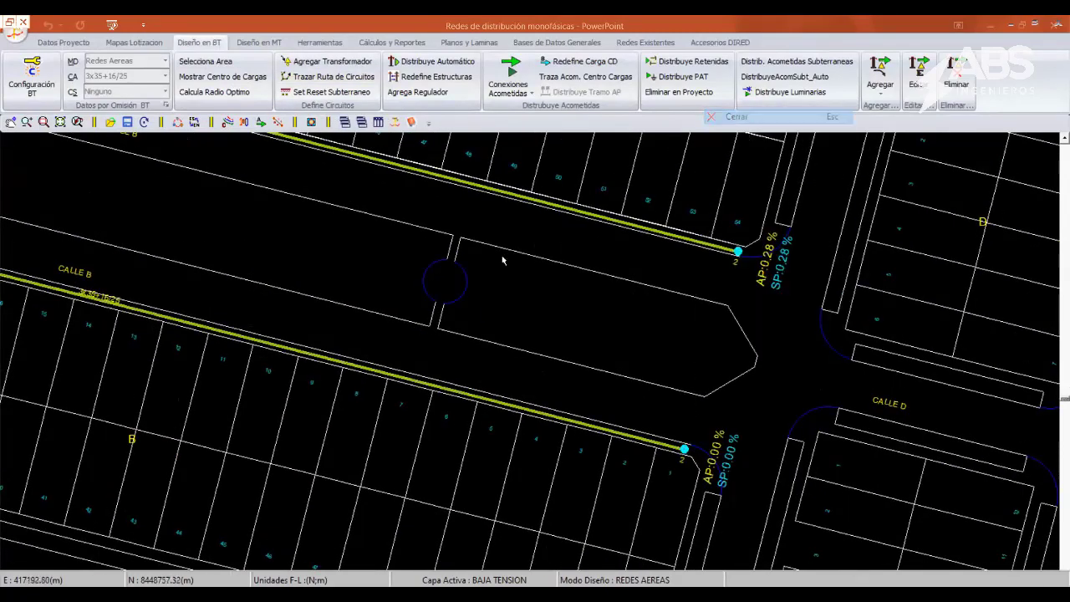
middle_click_drag(321, 280, 555, 418)
scroll(555, 418, "down", 3)
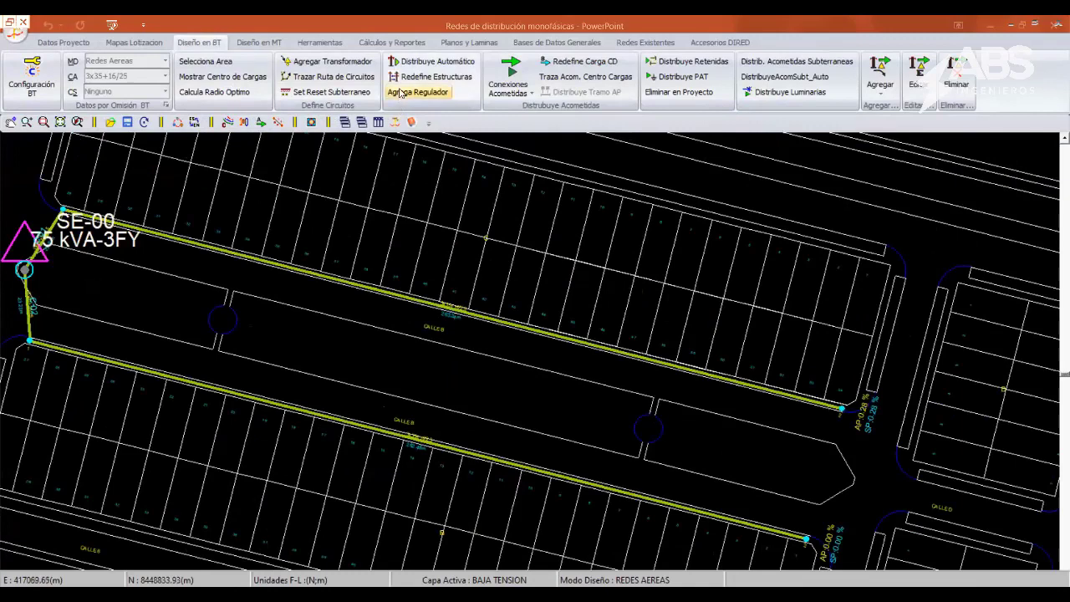
- Auto-distribute structures along the upper and lower SE-00 feeders with a 40 m maximum span
left_click(415, 65)
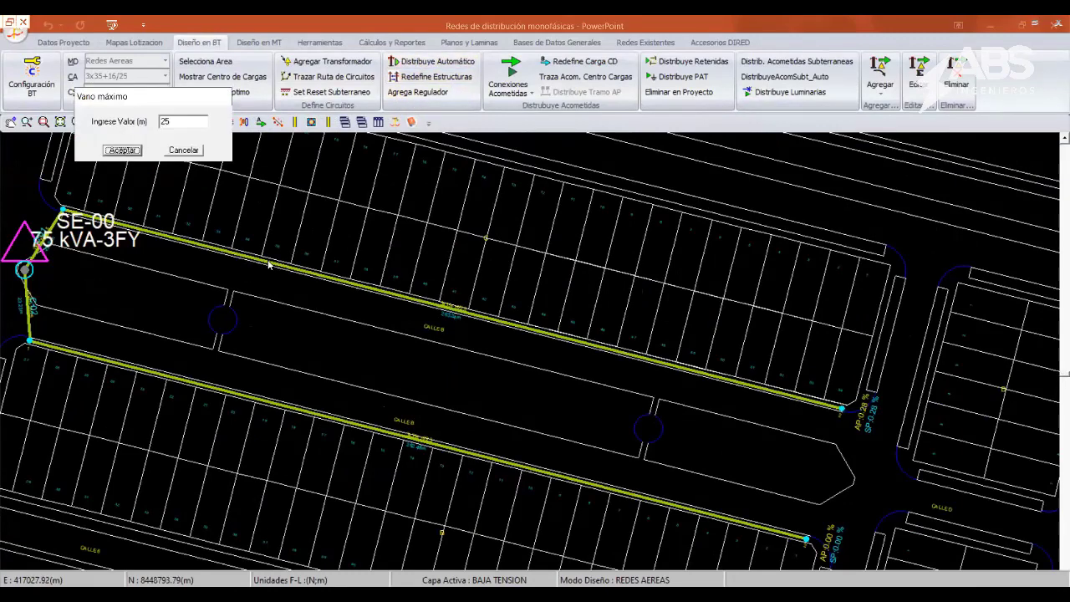
double_click(183, 123)
type("40")
left_click(122, 150)
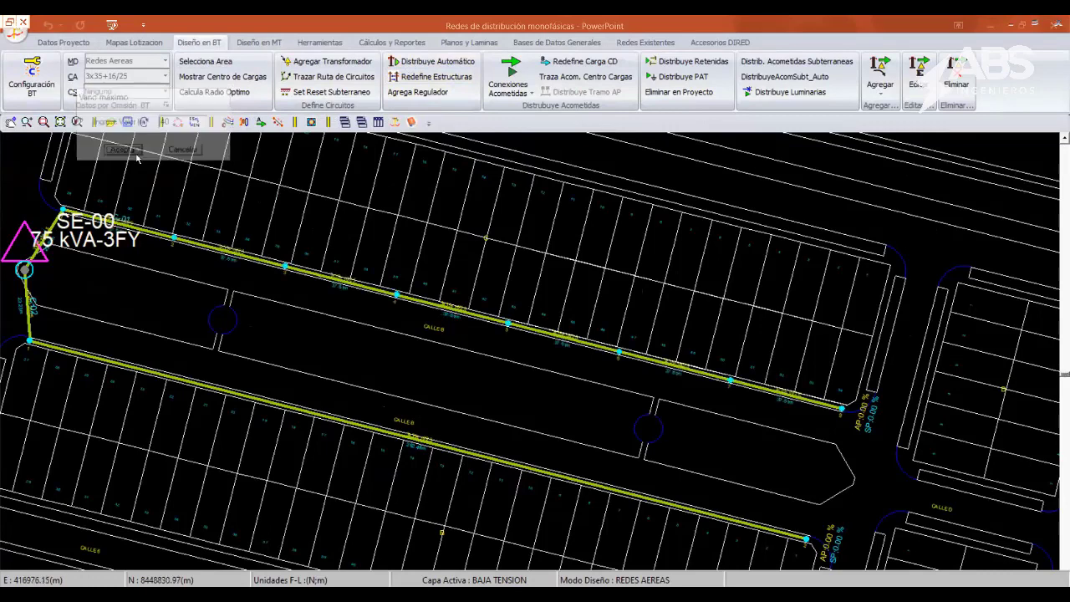
left_click(431, 62)
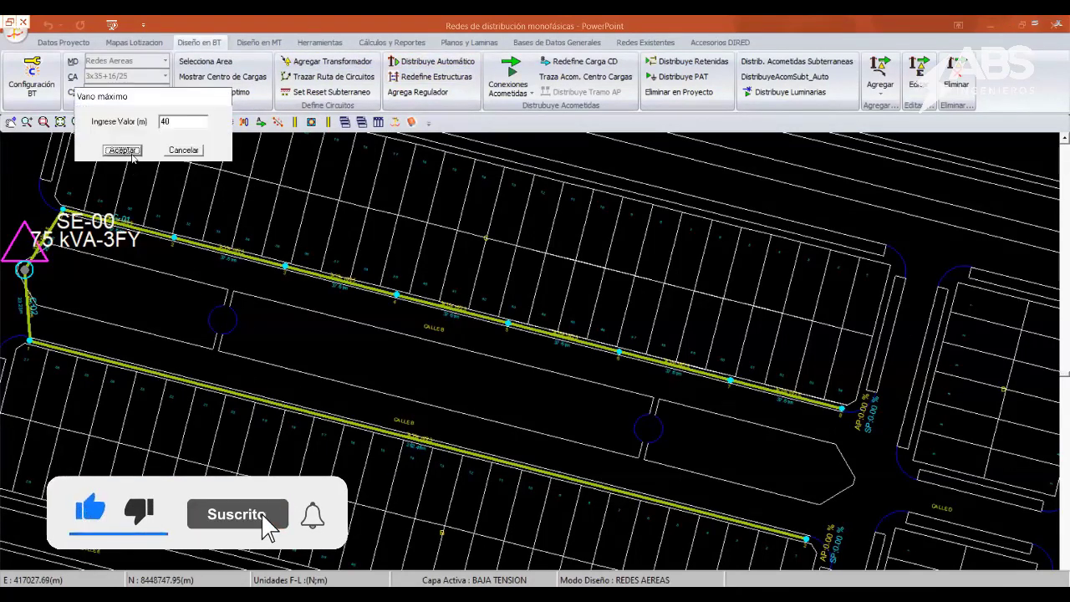
left_click(123, 151)
- Trace a new SE-00 circuit along Calle A onto the upper street, confirming a 40 m span
middle_click_drag(402, 367, 738, 505)
left_click(361, 407)
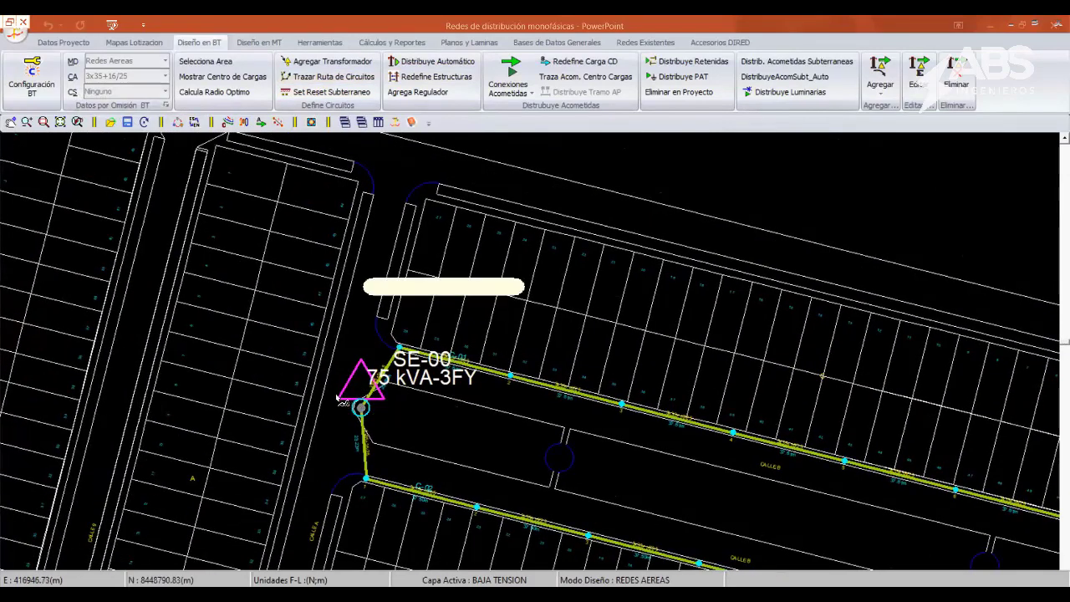
left_click(323, 371)
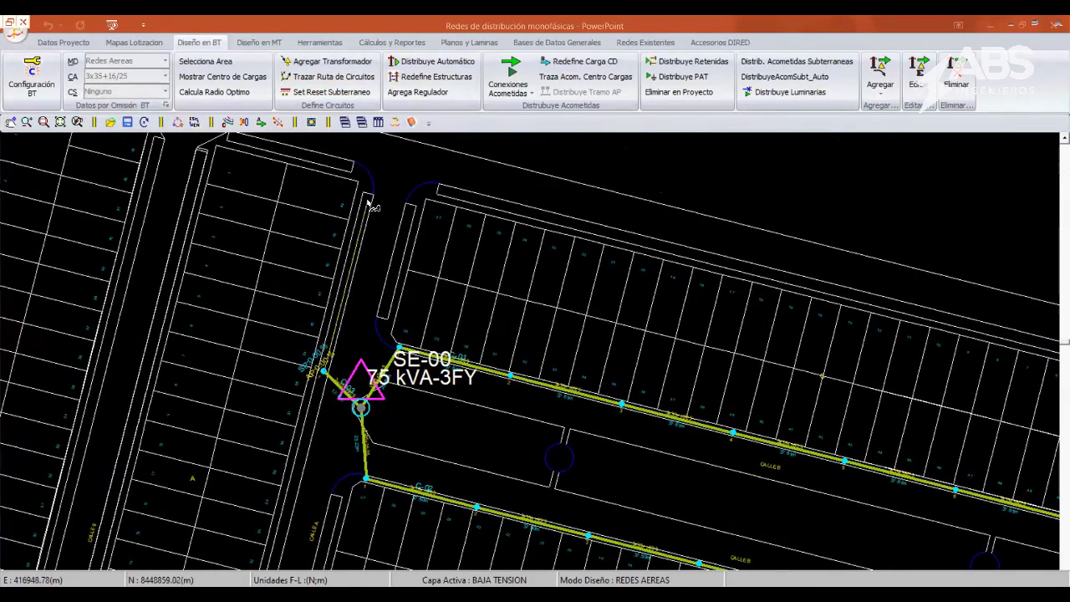
left_click(367, 197)
left_click(440, 190)
middle_click_drag(623, 293, 708, 354)
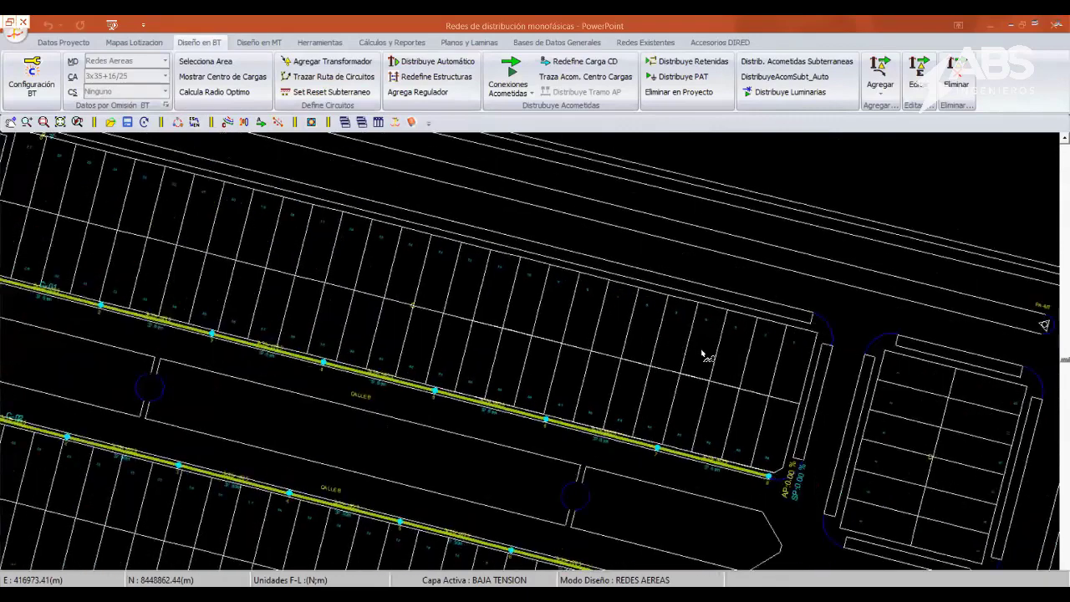
left_click(792, 319)
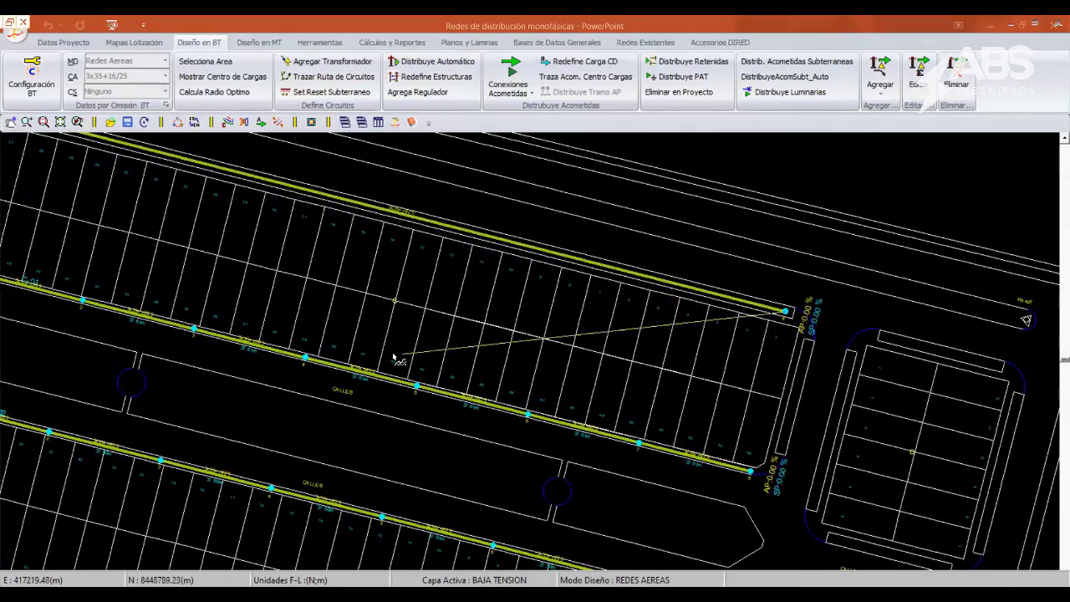
mouse_move(149, 298)
middle_mouse_down()
mouse_move(545, 297)
mouse_move(512, 343)
middle_mouse_up()
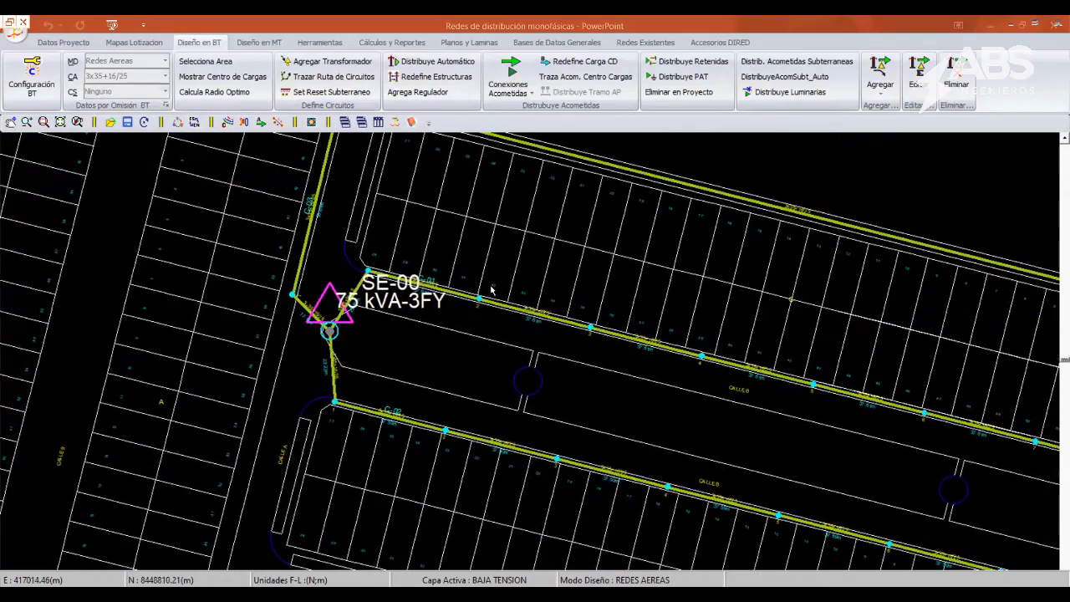
key("Return")
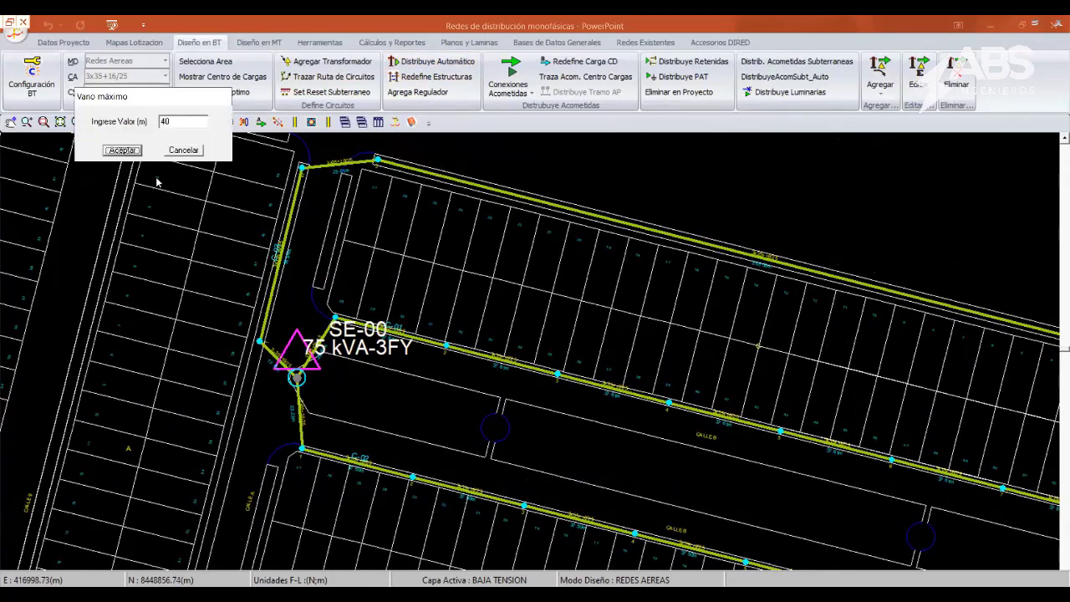
left_click(126, 154)
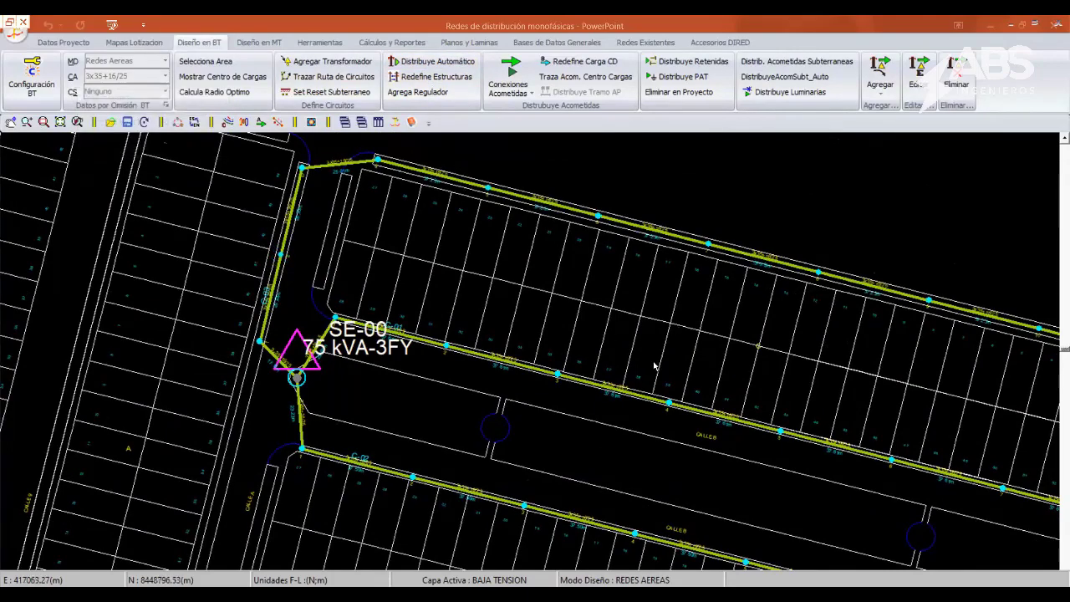
- Distribute structures along the Calle A circuit with a 40 m maximum span
scroll(655, 365, "down", 2)
middle_click_drag(448, 382, 488, 281)
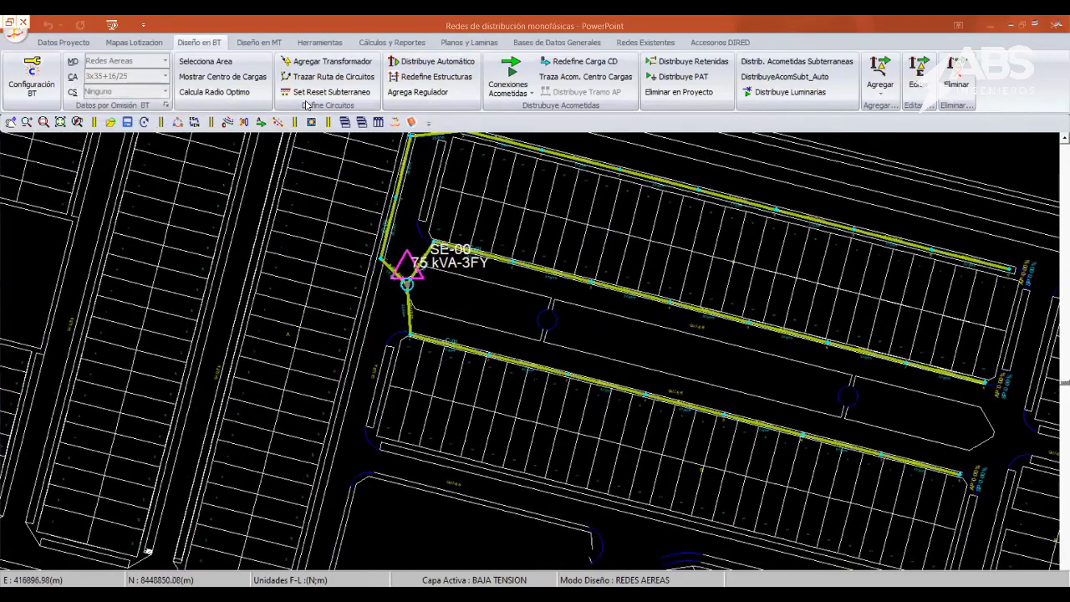
scroll(374, 267, "up", 1)
scroll(375, 267, "up", 1)
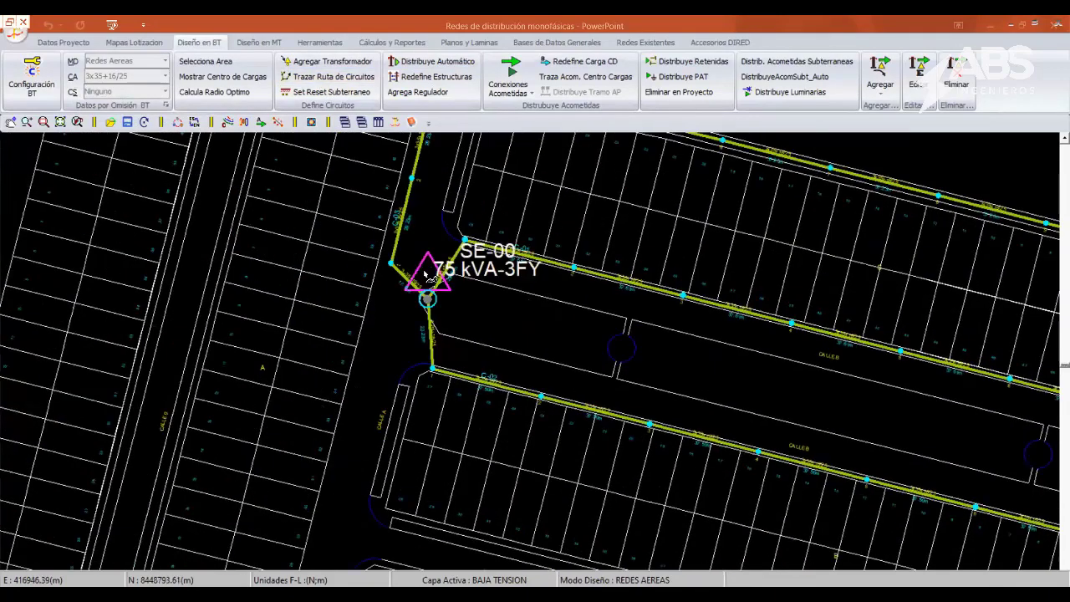
scroll(375, 267, "up", 1)
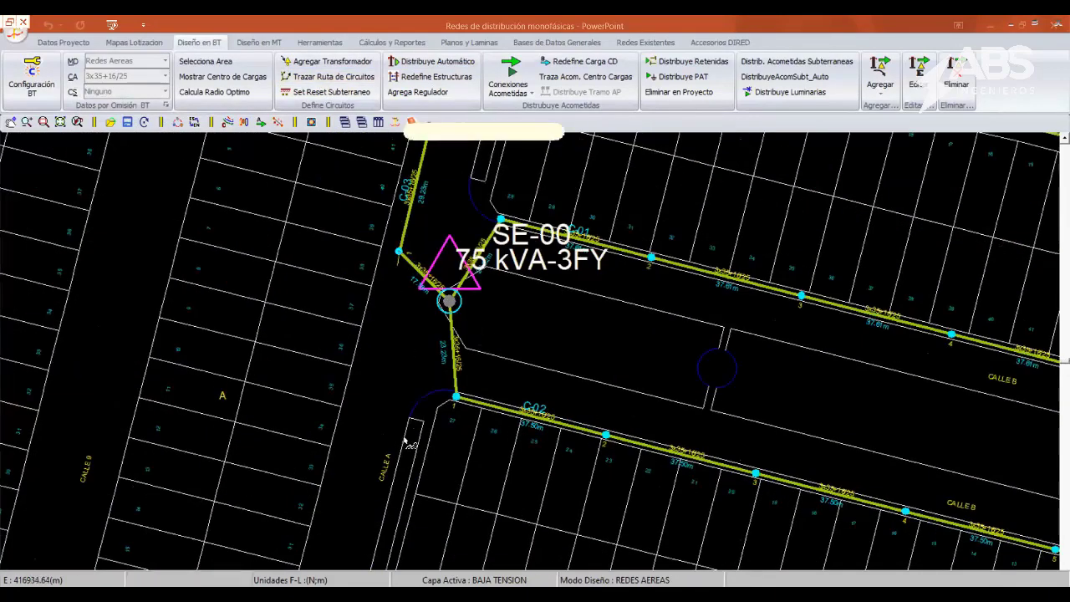
middle_click_drag(431, 348, 466, 244)
middle_click_drag(412, 362, 435, 270)
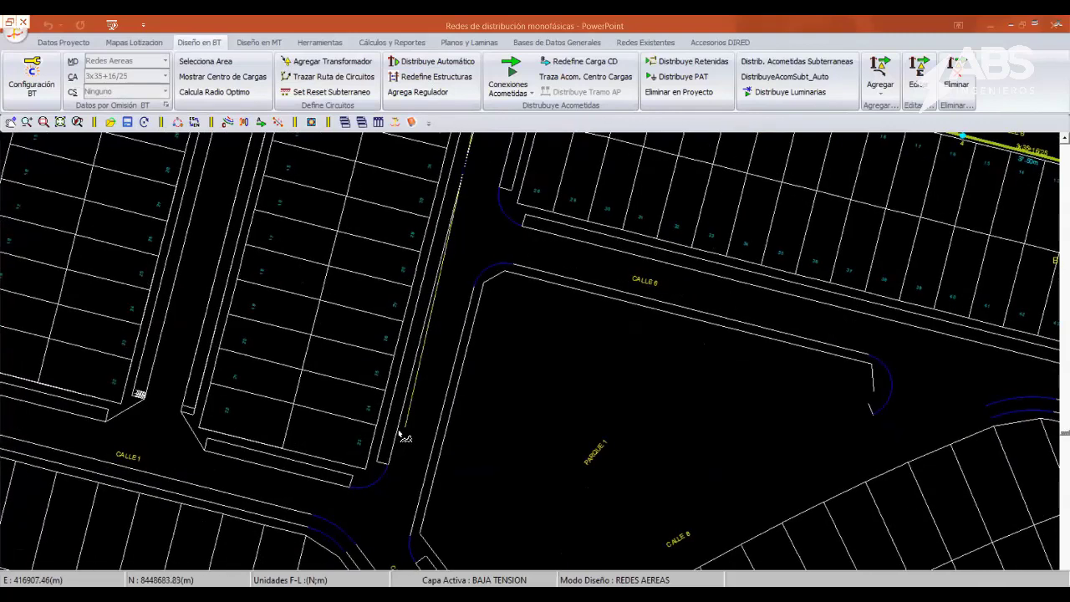
middle_click_drag(483, 332, 441, 505)
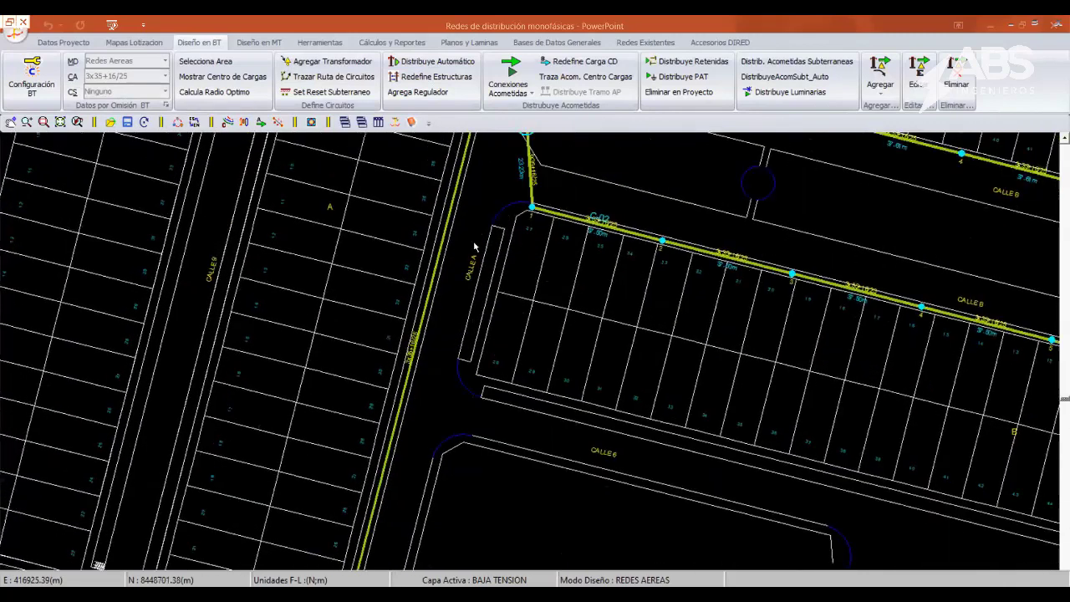
left_click(445, 257)
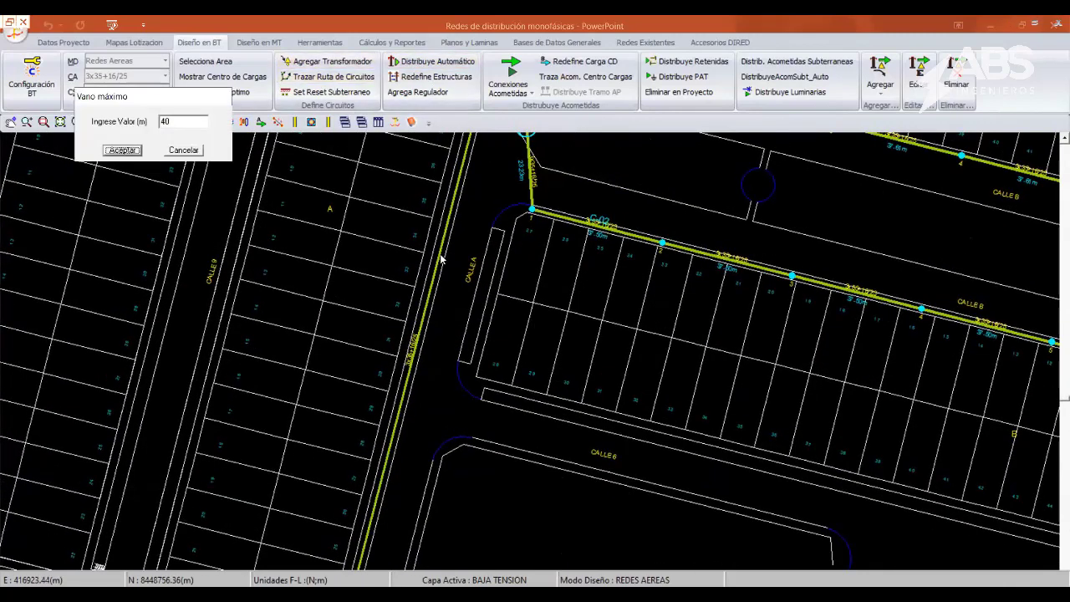
left_click(123, 149)
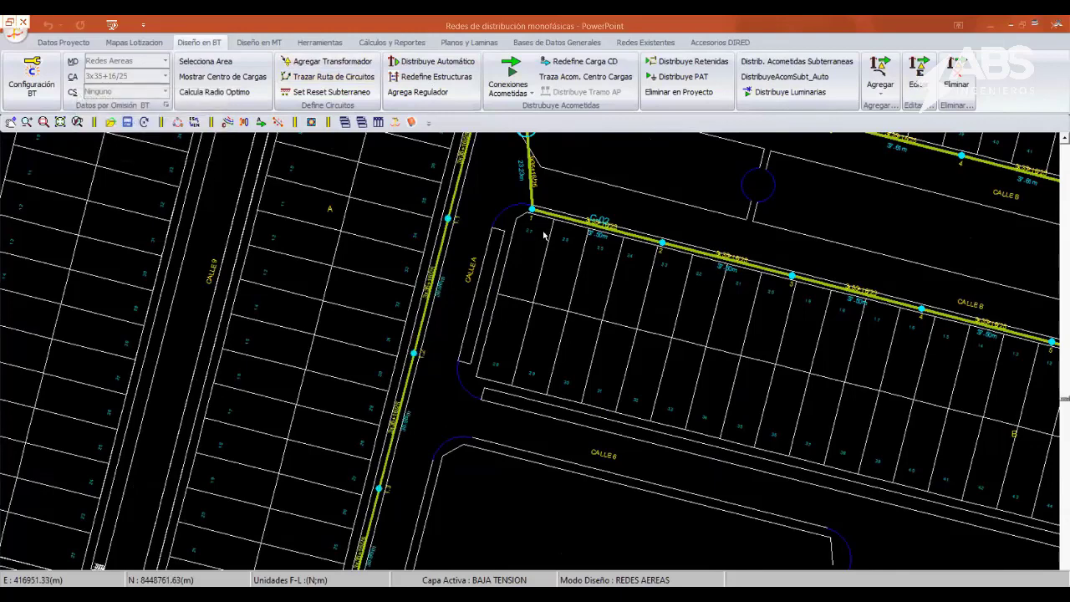
- Branch from a C-02 node along Calle 6 to the street end and distribute its poles
left_click(332, 76)
left_click(414, 354)
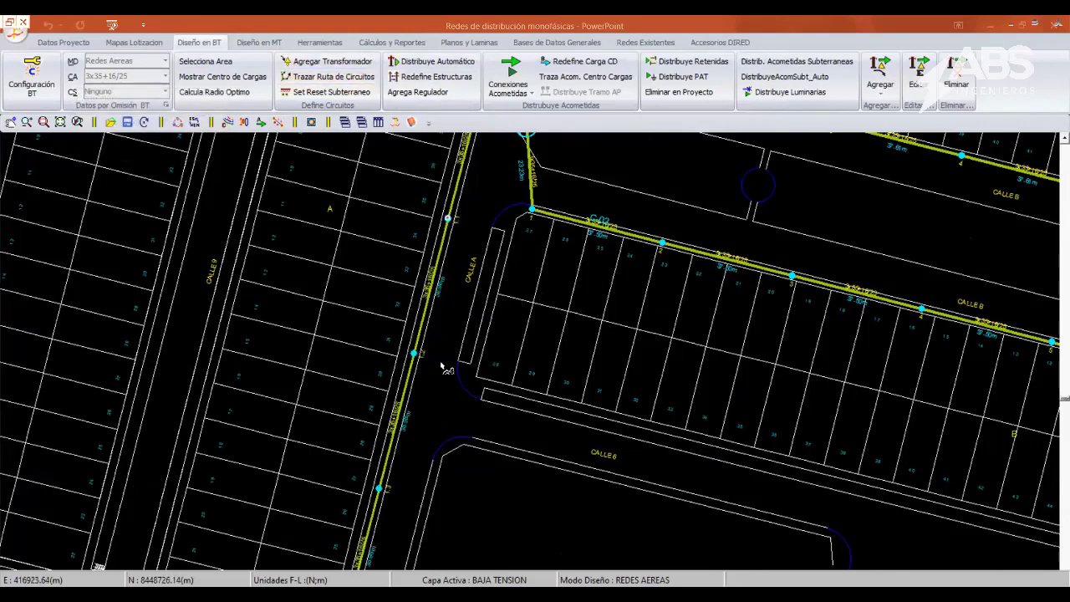
left_click(488, 395)
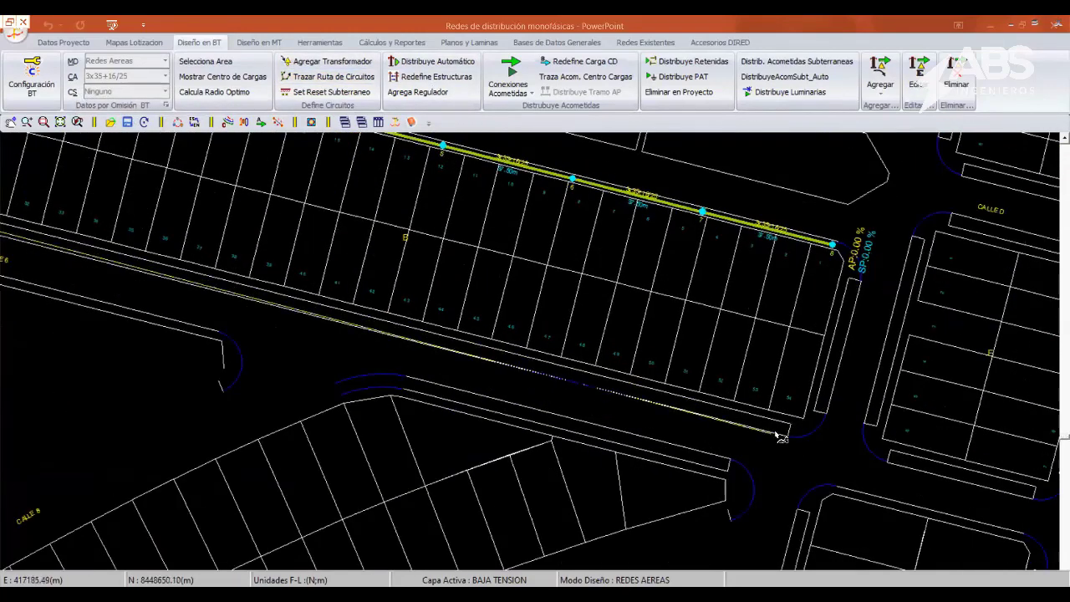
left_click(785, 435)
left_click(430, 61)
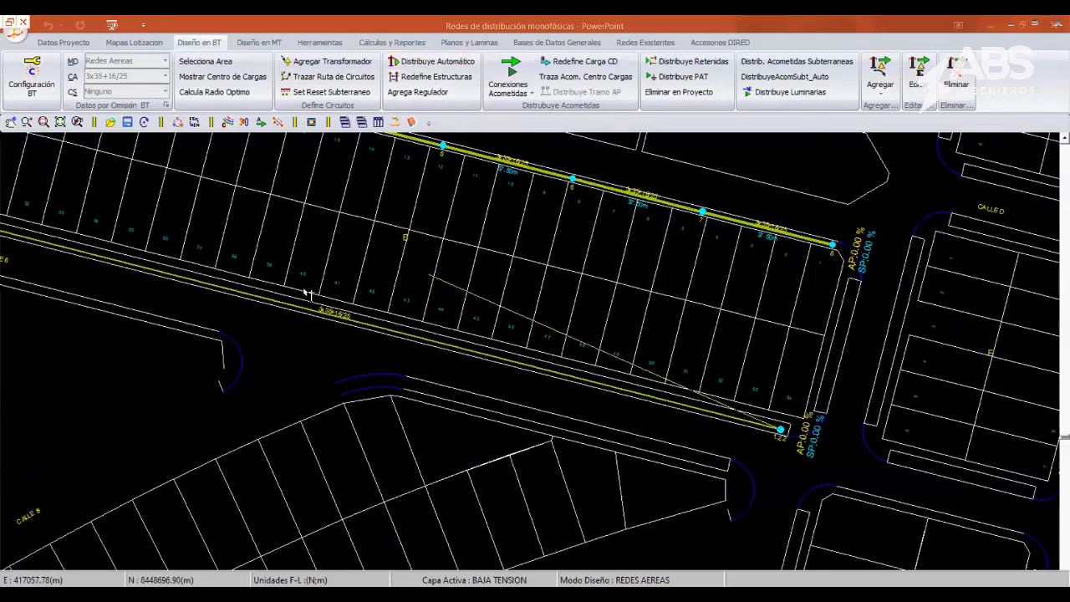
key("Return")
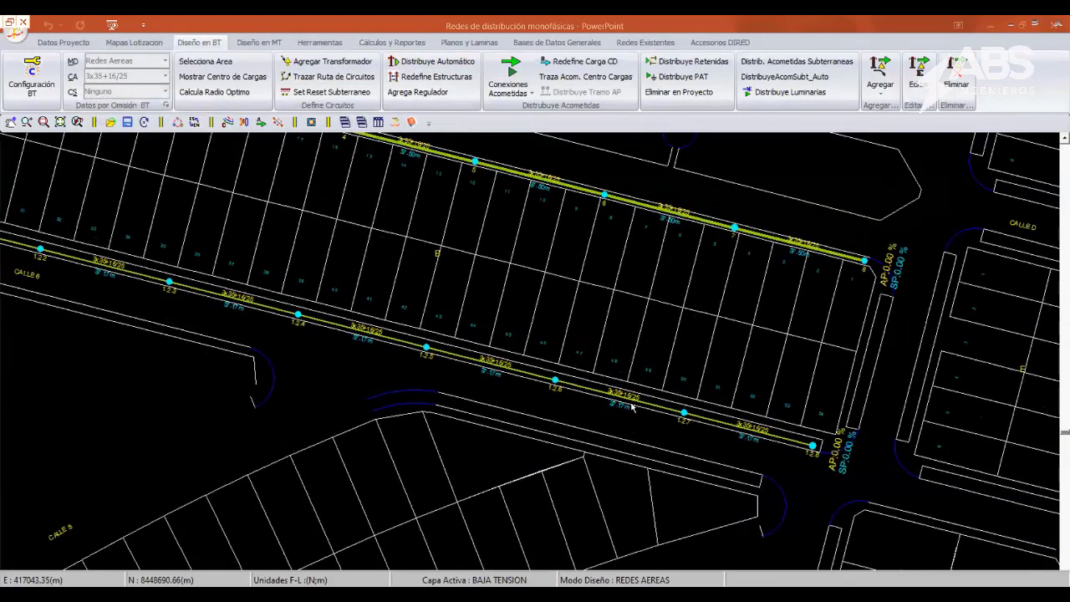
scroll(492, 362, "down", 3)
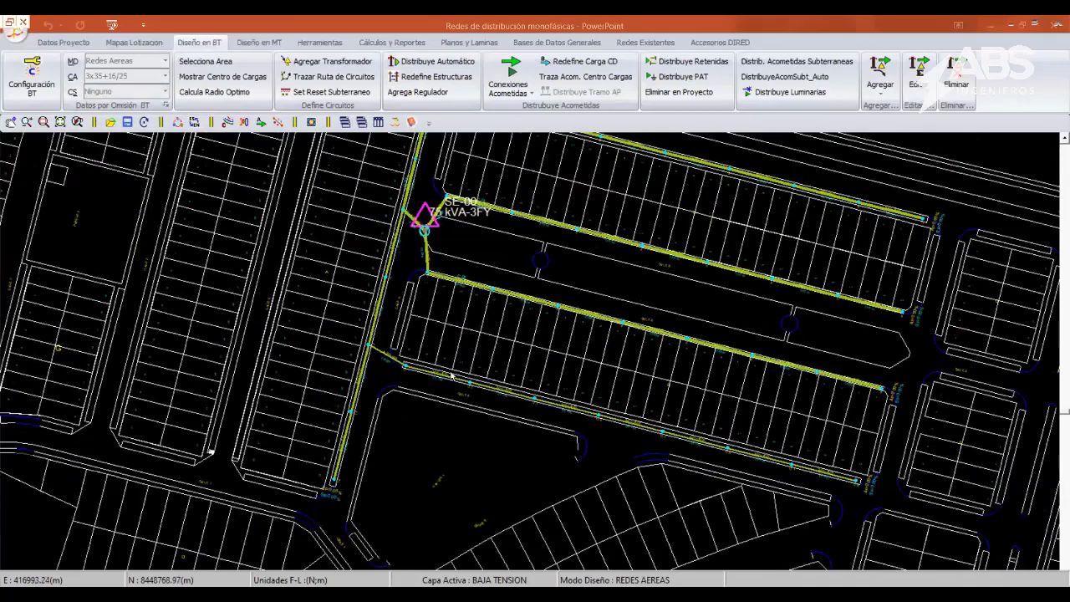
scroll(449, 375, "up", 3)
- Tick 3x35+16/25 as both circuit and service conductor in the BT defaults and apply them
scroll(328, 318, "up", 3)
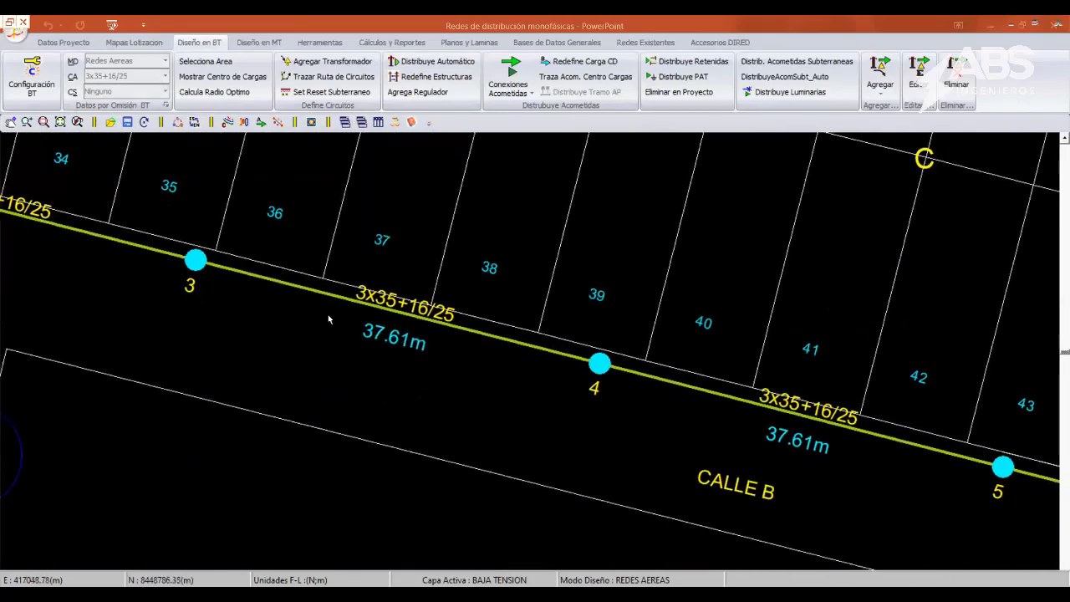
scroll(361, 260, "up", 1)
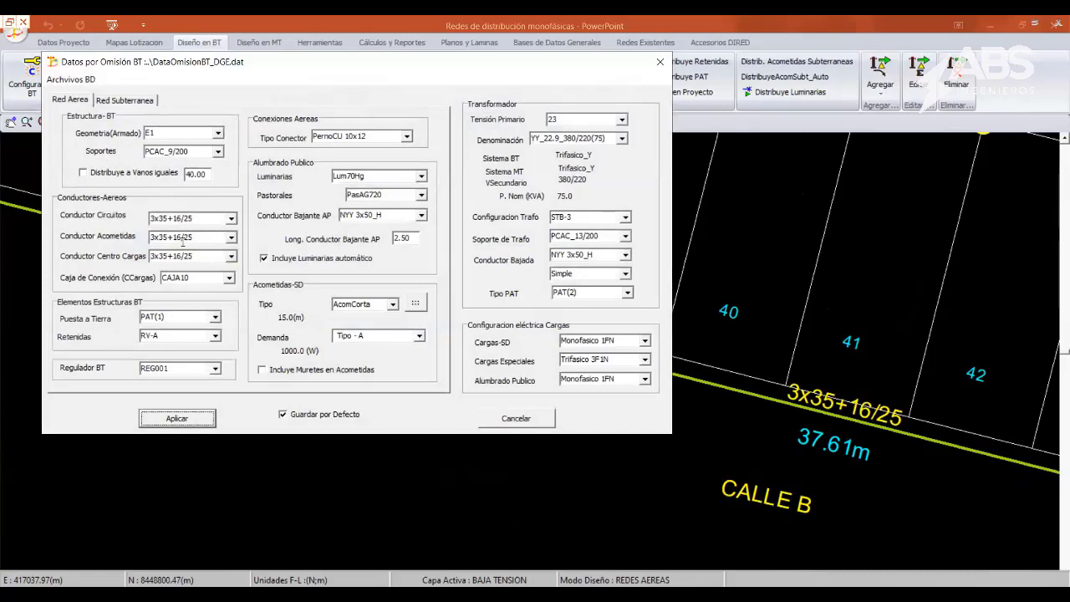
double_click(159, 218)
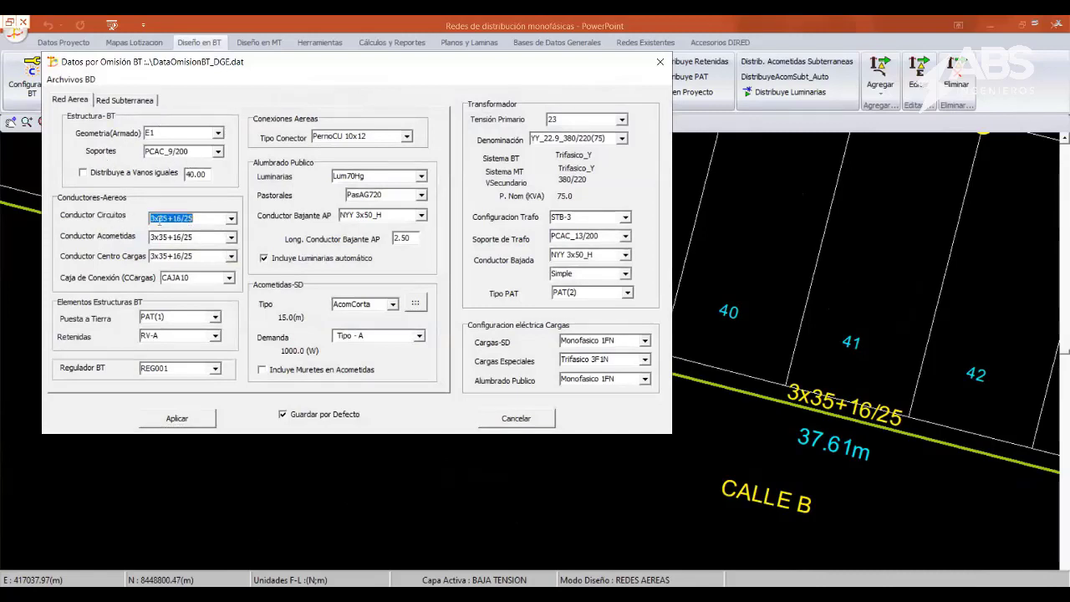
double_click(207, 237)
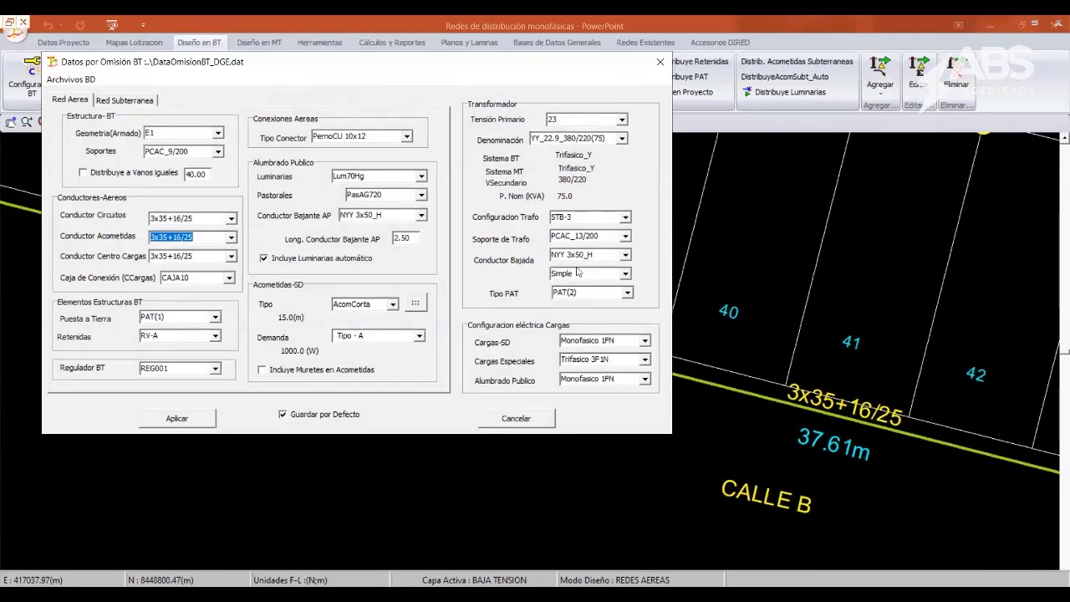
left_click(193, 425)
- Place 75 kVA-3FY transformer SE-01 at the lot corner on the block west of SE-00
scroll(500, 378, "down", 2)
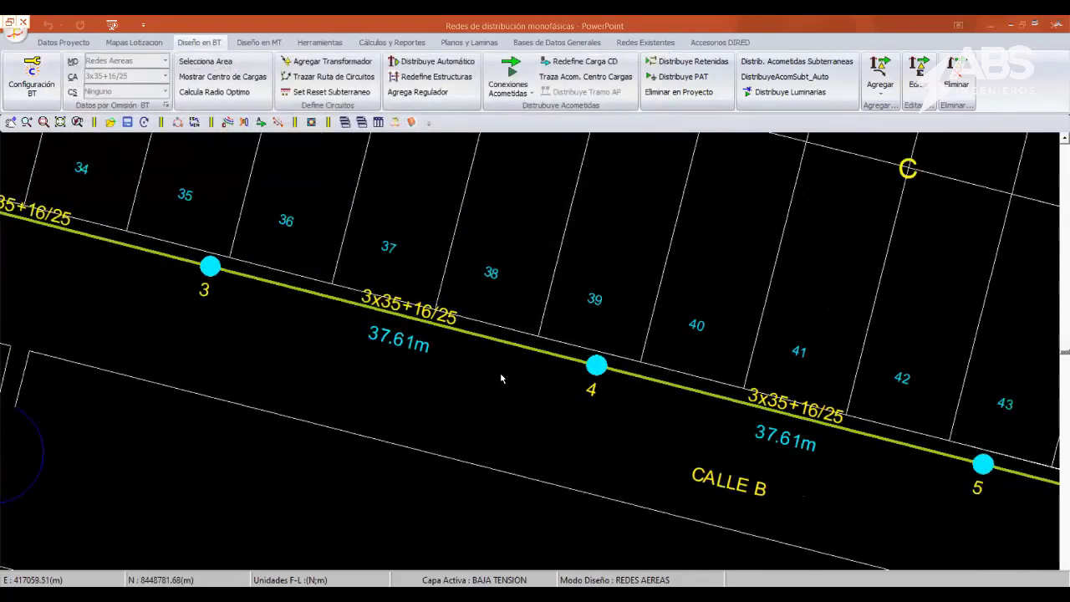
middle_click_drag(198, 299, 347, 351)
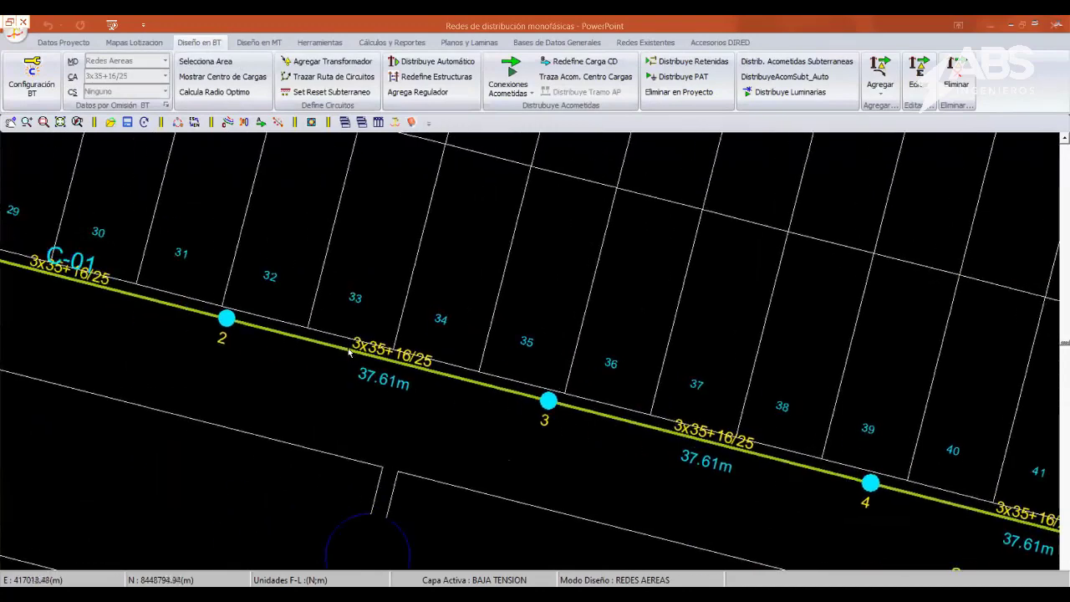
scroll(316, 341, "up", 1)
scroll(334, 351, "down", 1)
scroll(376, 368, "down", 2)
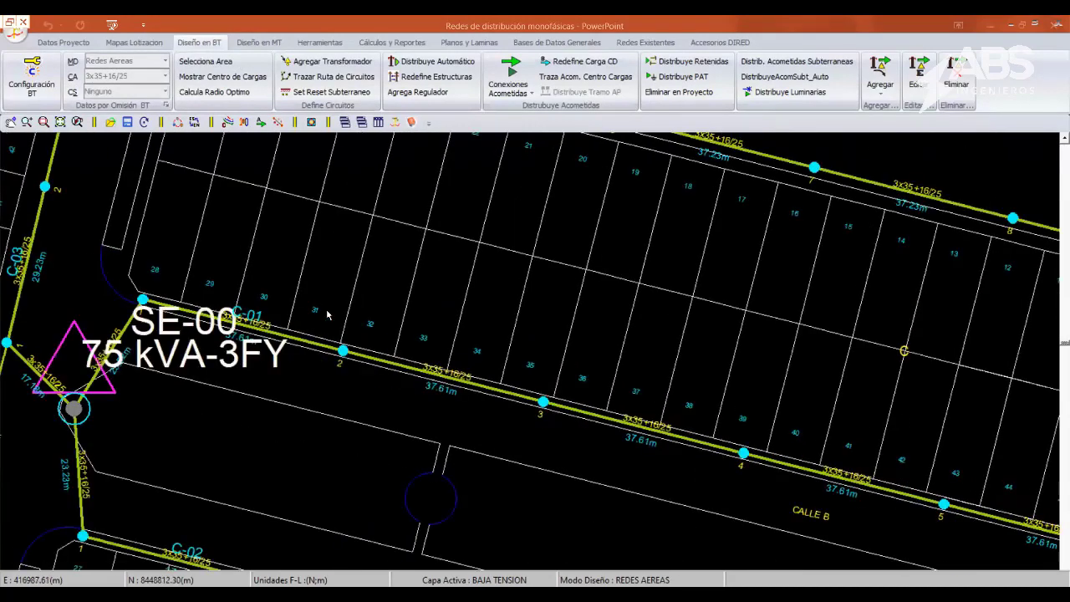
scroll(410, 384, "up", 2)
scroll(429, 395, "up", 1)
scroll(430, 393, "up", 1)
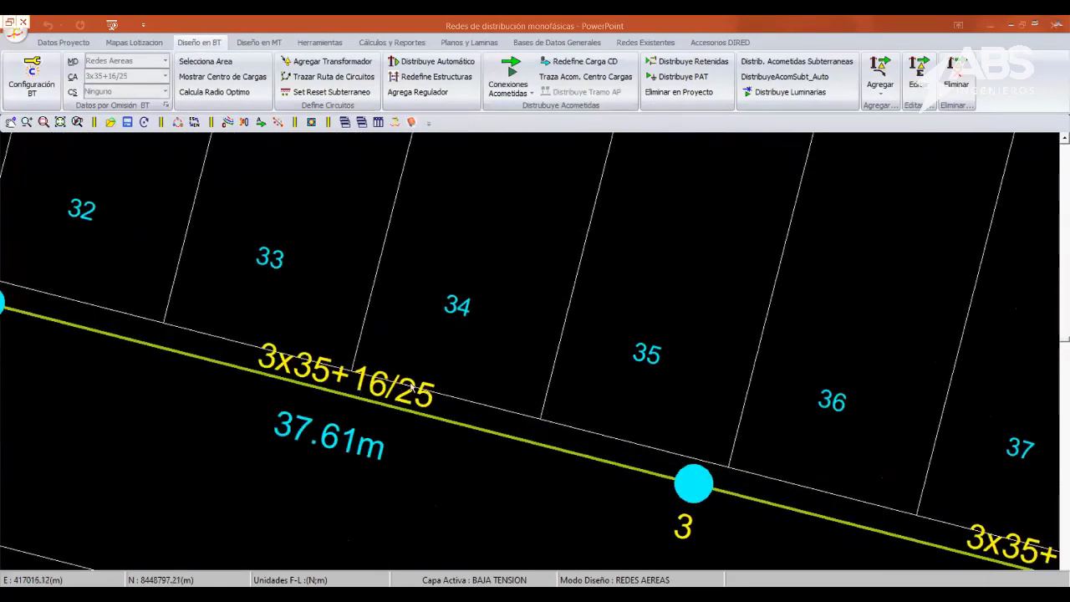
scroll(418, 392, "down", 2)
scroll(430, 388, "down", 3)
scroll(448, 380, "down", 1)
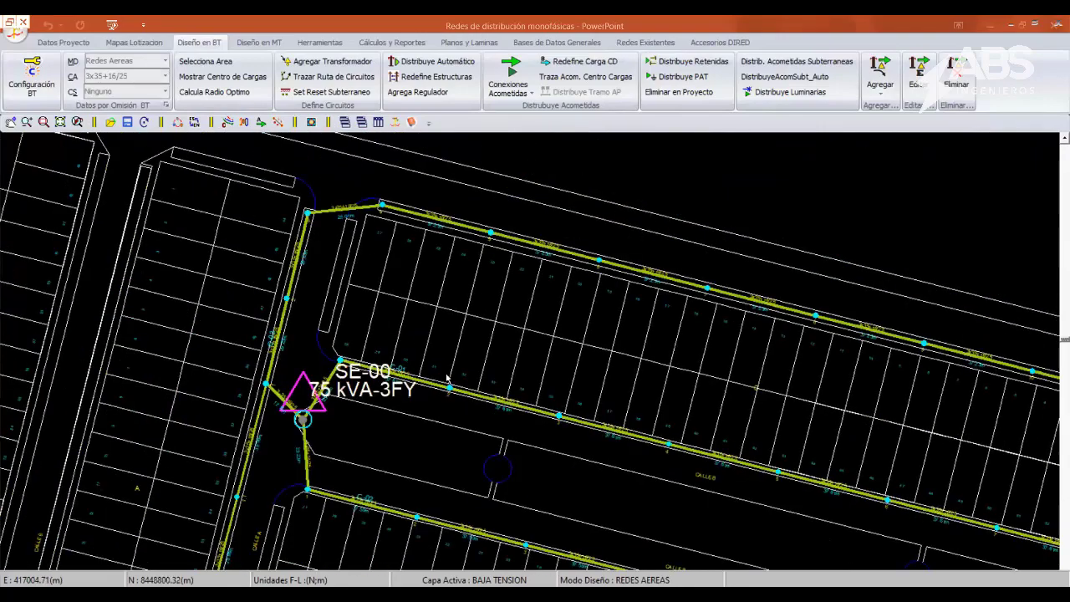
scroll(450, 380, "down", 1)
scroll(451, 381, "down", 1)
middle_click_drag(543, 304, 925, 296)
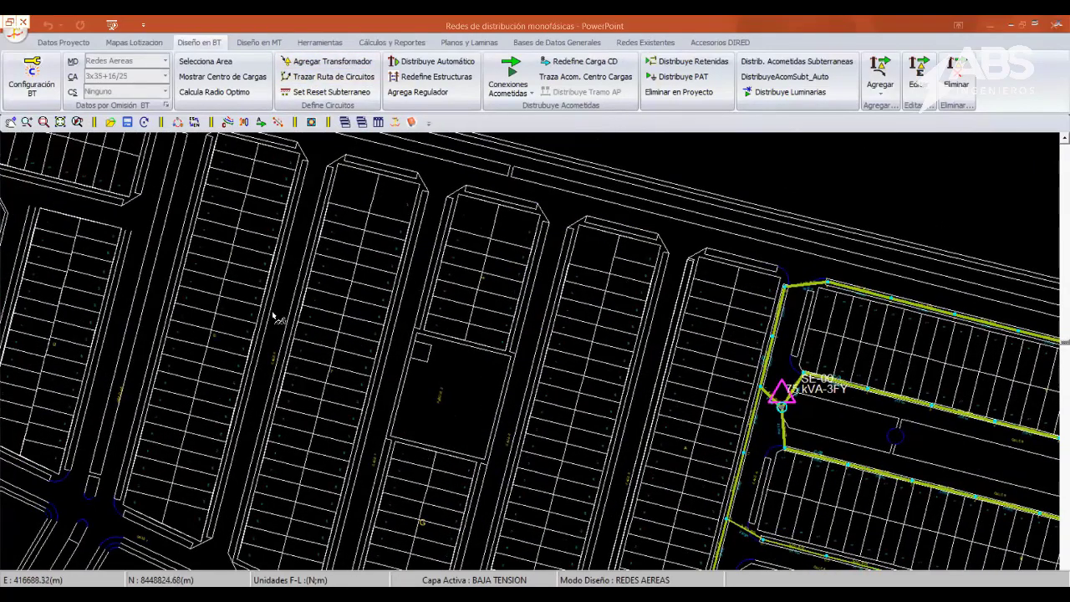
scroll(382, 375, "up", 2)
scroll(338, 320, "up", 3)
scroll(339, 321, "down", 2)
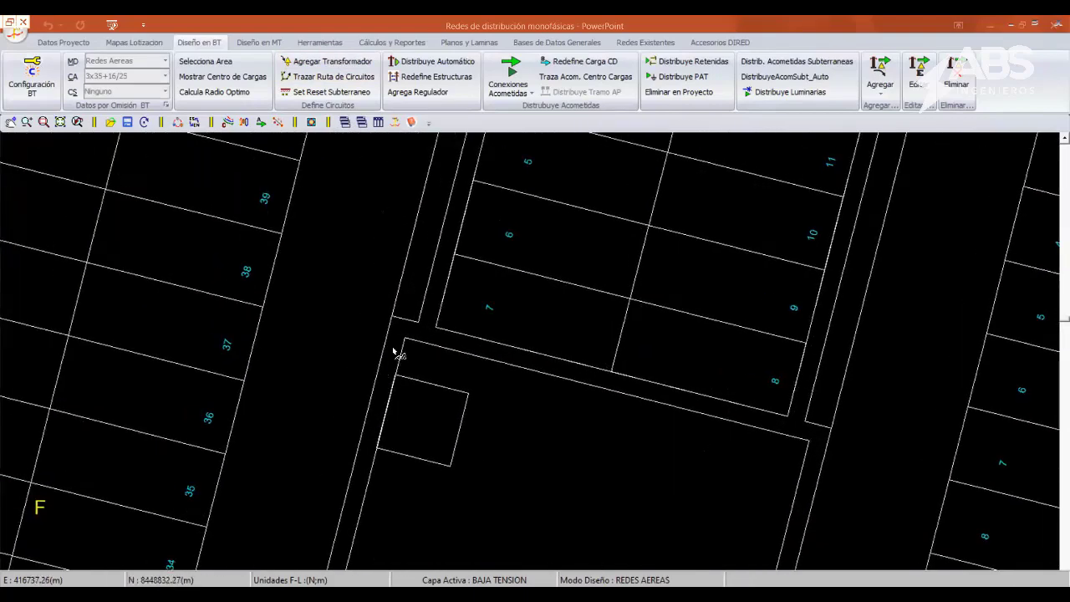
left_click(388, 344)
scroll(450, 389, "down", 2)
- Route the SE-01 circuit north up its side street and east along the upper avenue
scroll(450, 389, "down", 1)
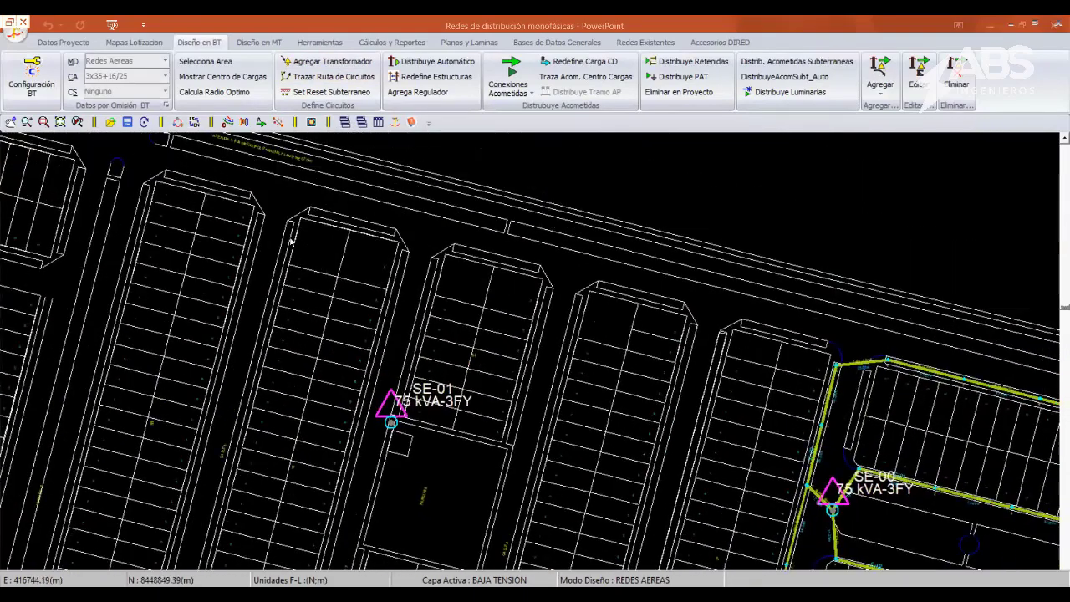
left_click(318, 76)
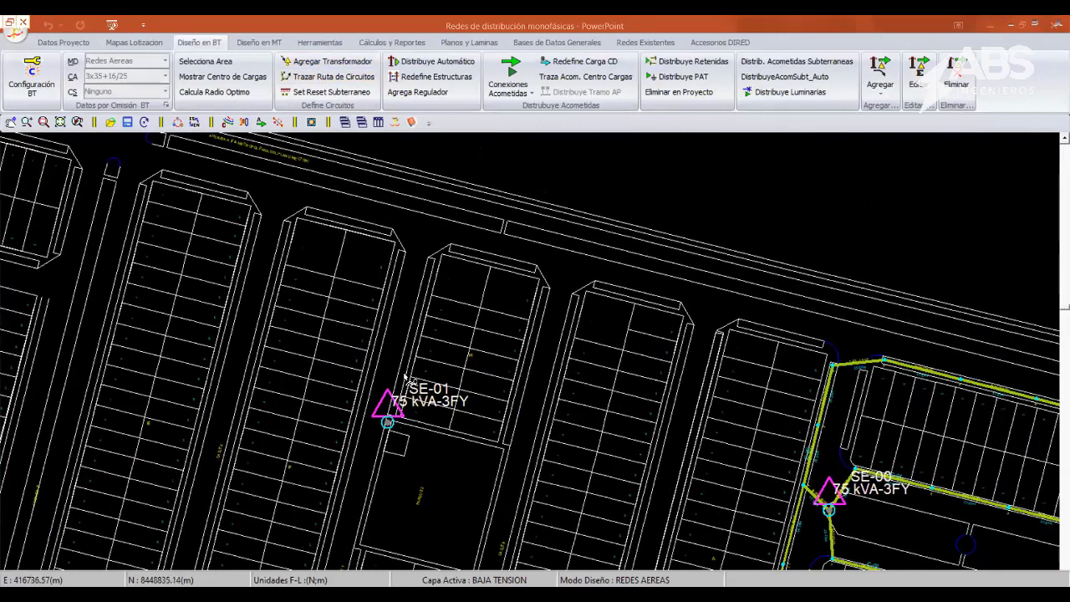
scroll(386, 305, "up", 1)
scroll(382, 314, "up", 2)
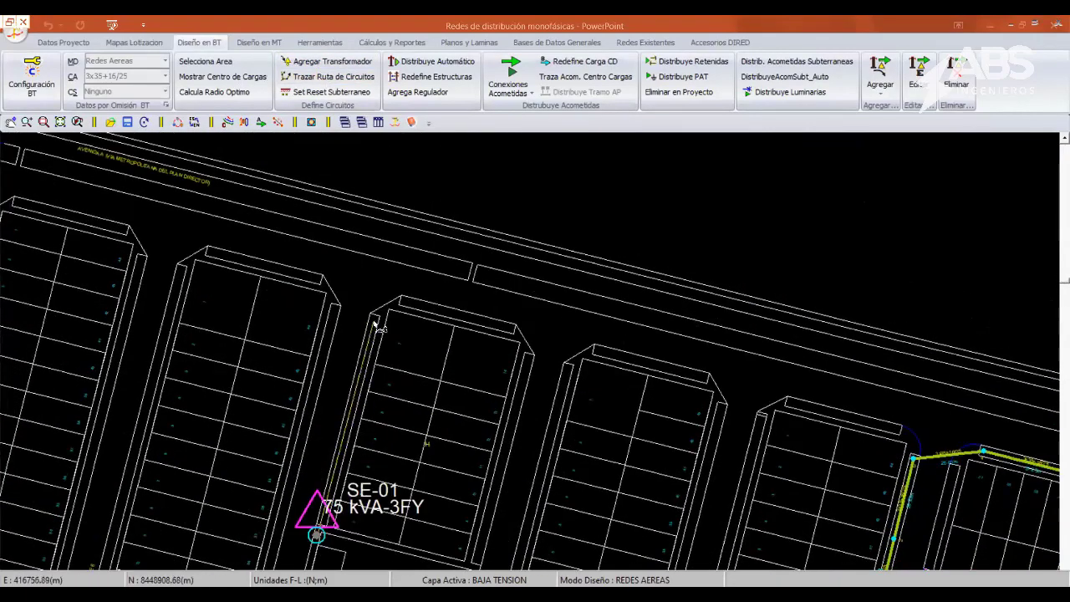
left_click(374, 322)
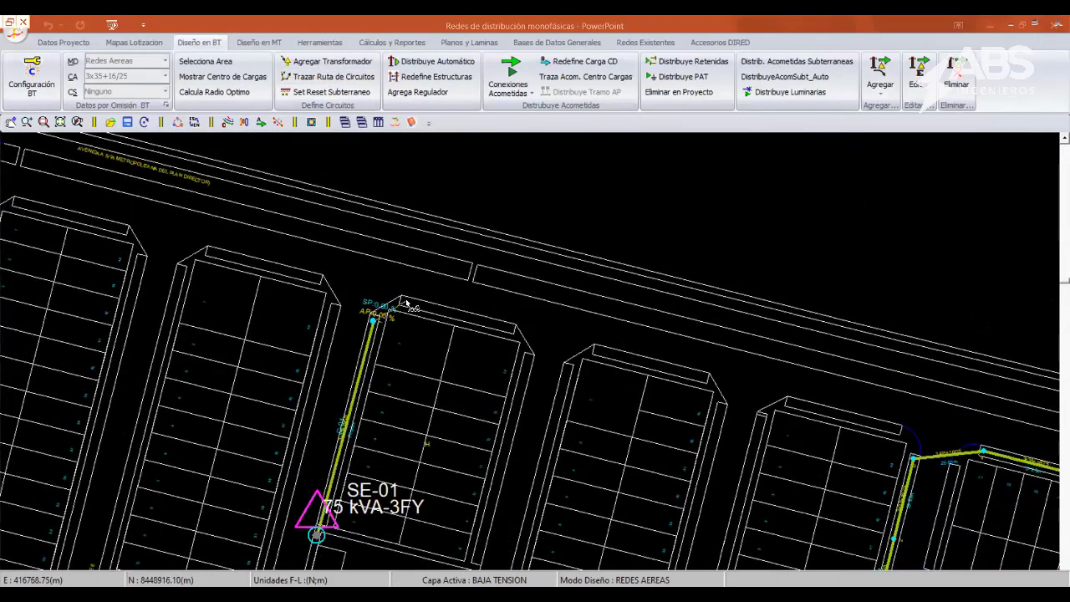
scroll(410, 305, "down", 2)
scroll(388, 263, "down", 1)
middle_click_drag(635, 372, 527, 226)
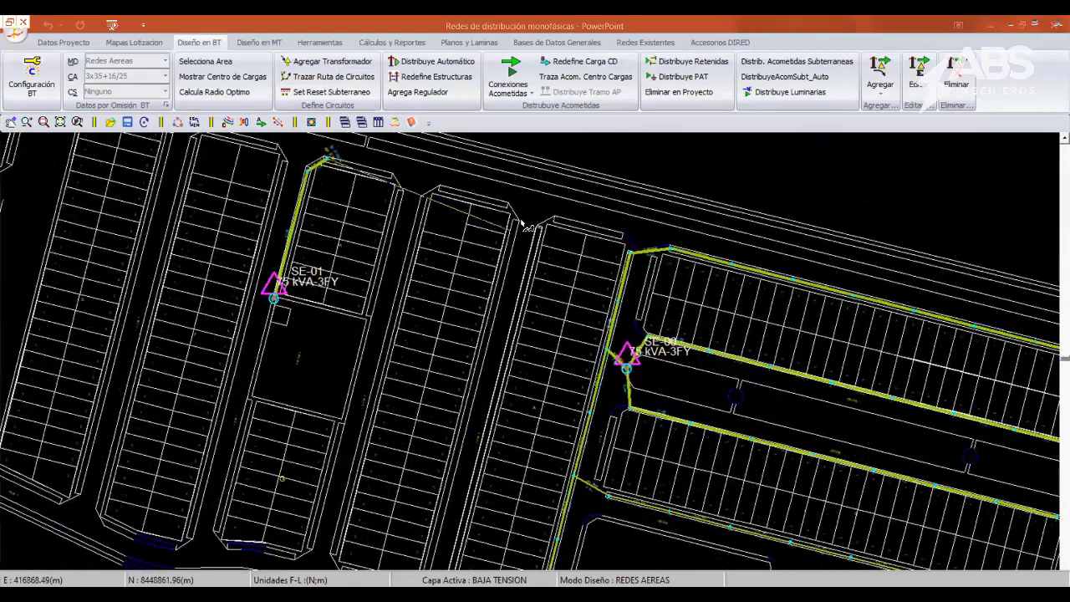
scroll(509, 280, "up", 2)
scroll(485, 241, "up", 1)
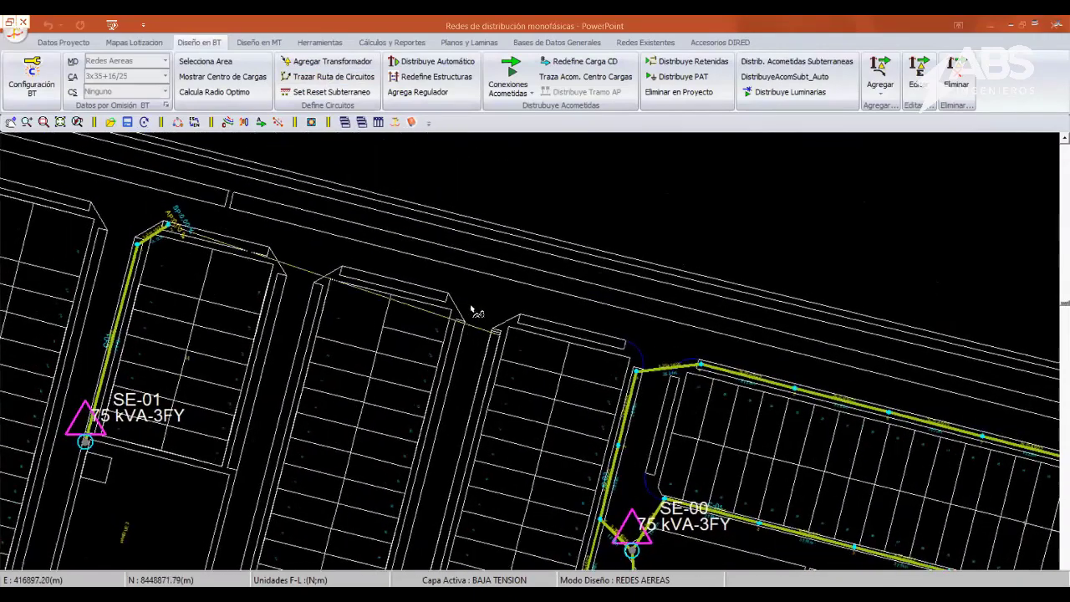
scroll(489, 297, "up", 1)
left_click(513, 281)
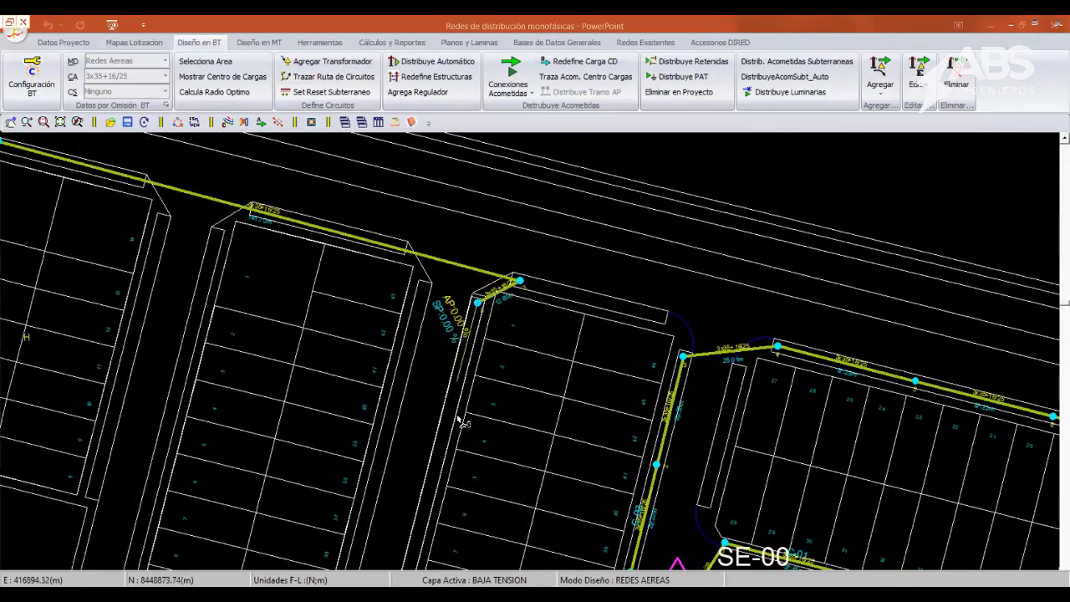
scroll(459, 423, "down", 2)
mouse_move(485, 418)
middle_mouse_down()
mouse_move(481, 162)
mouse_move(451, 378)
middle_mouse_up()
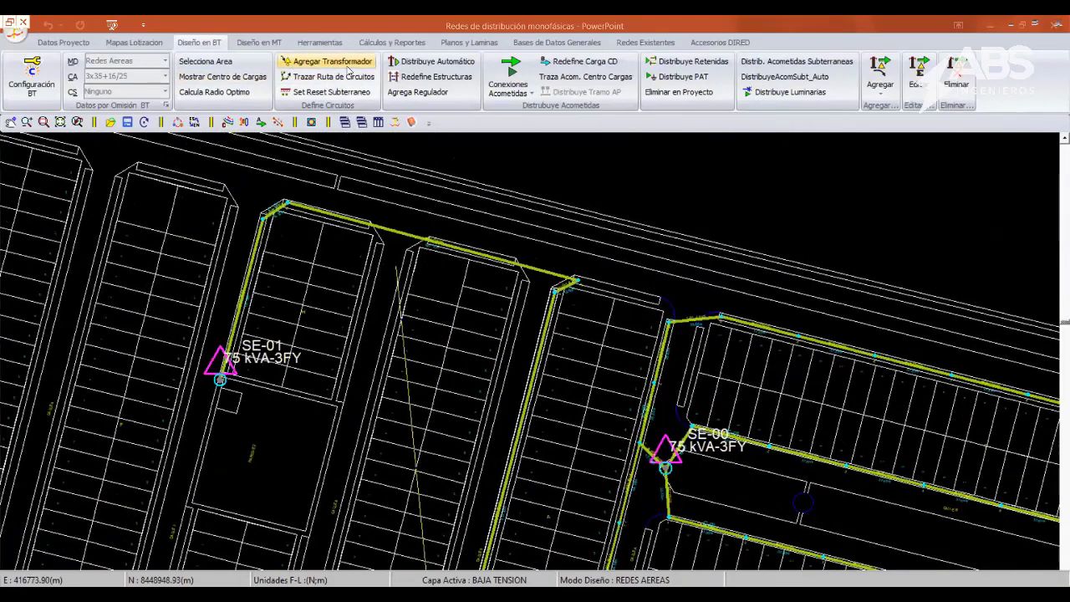
- Finish the SE-01 route and space its poles with a 40 m maximum span
left_click(431, 62)
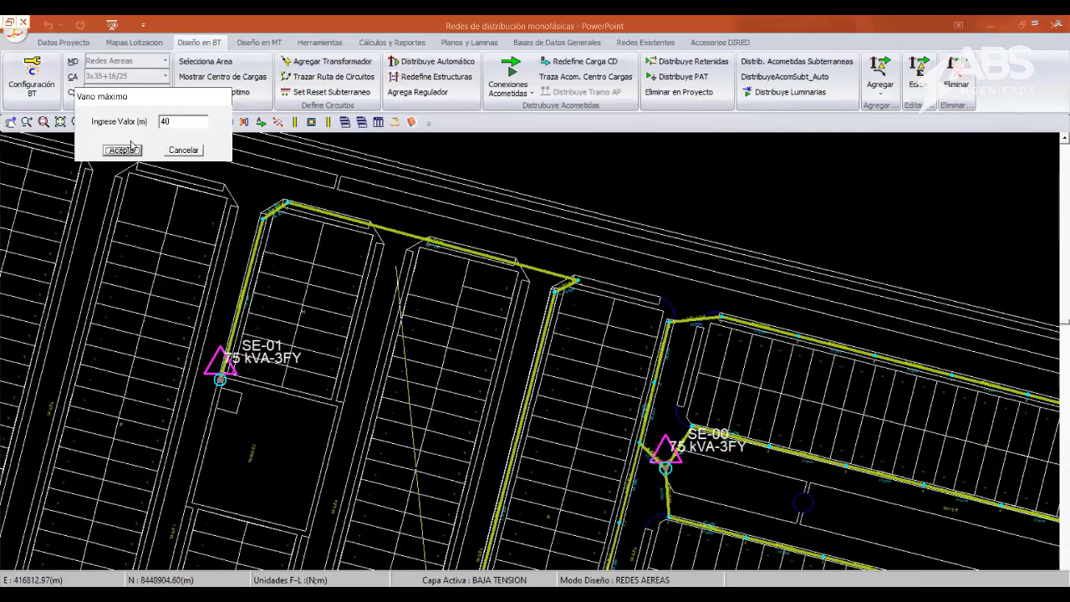
left_click(122, 150)
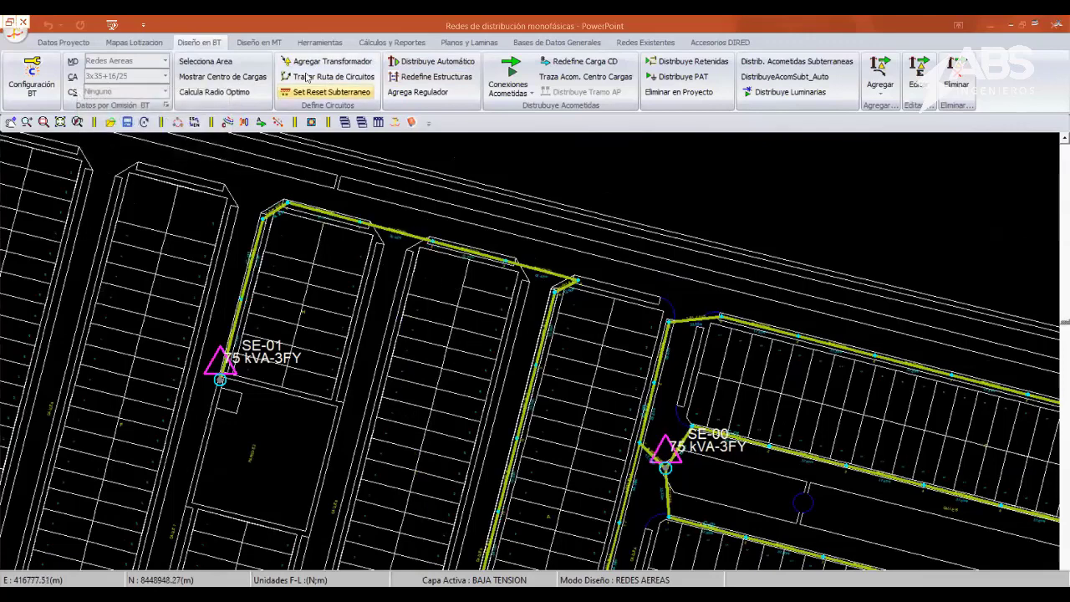
left_click(332, 77)
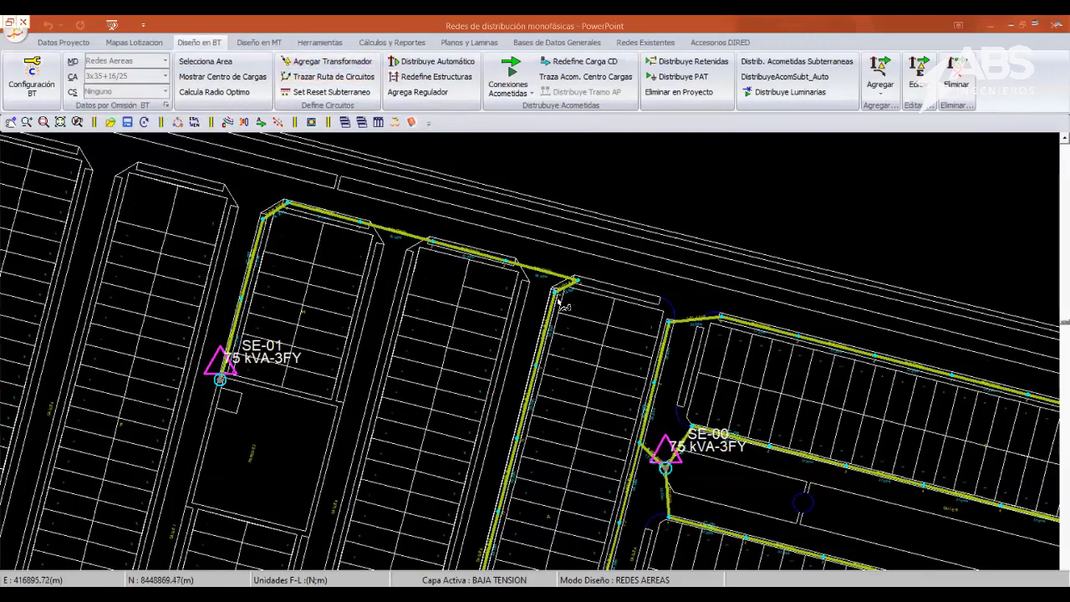
scroll(554, 242, "up", 1)
scroll(502, 313, "up", 1)
scroll(492, 284, "up", 2)
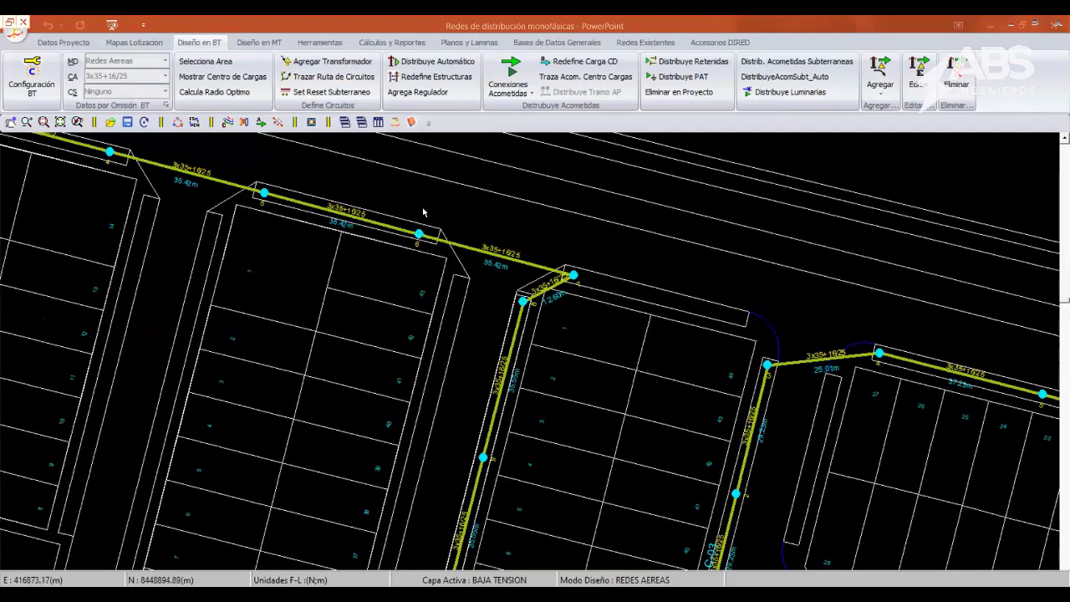
scroll(487, 228, "up", 1)
- Move circuit node 6 slightly farther to the right
scroll(487, 228, "up", 2)
right_click(433, 241)
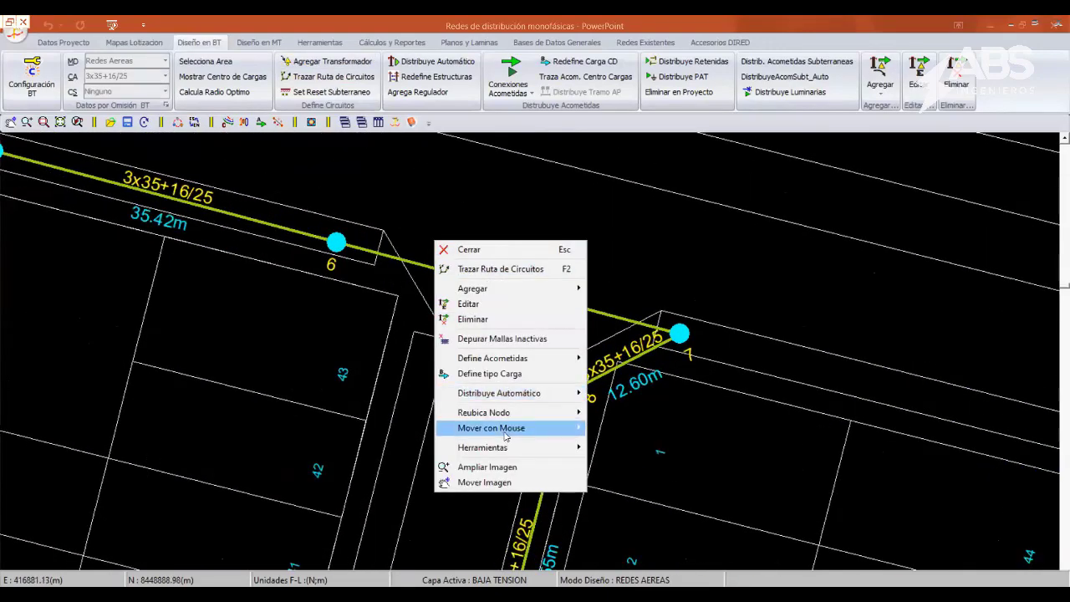
mouse_move(492, 429)
left_click(615, 428)
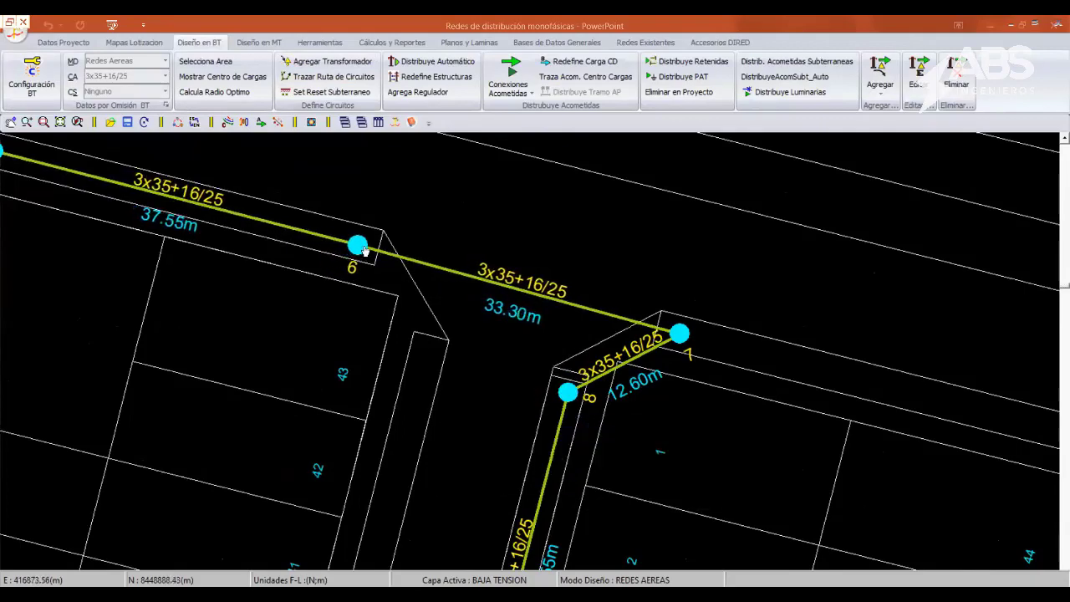
left_click(367, 246)
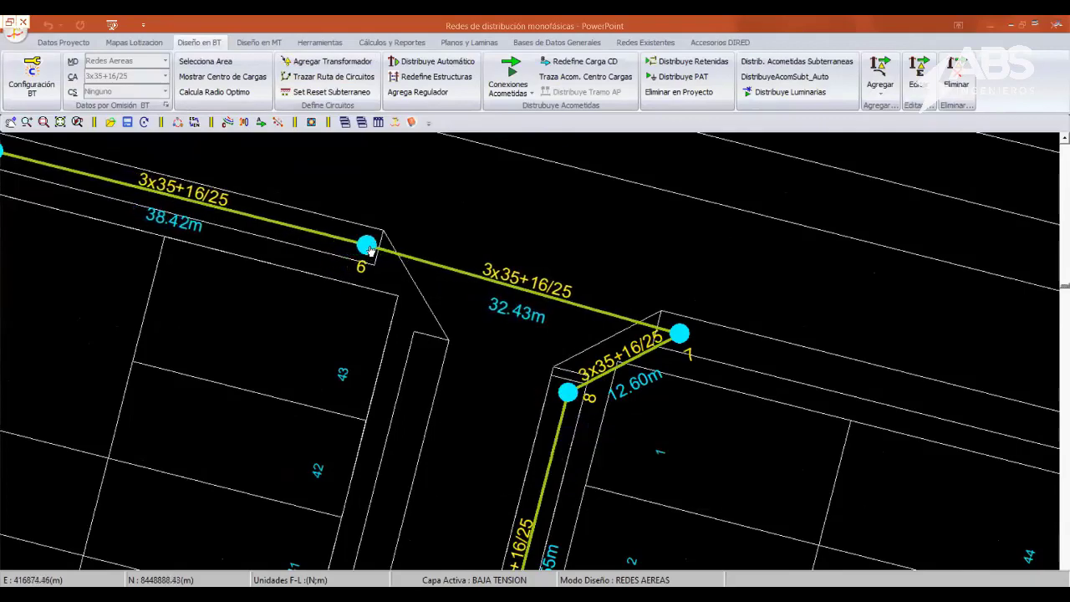
- End the short branch from node 6 down the side street toward Calle 1
left_click(434, 358)
scroll(536, 184, "down", 2)
scroll(536, 183, "down", 2)
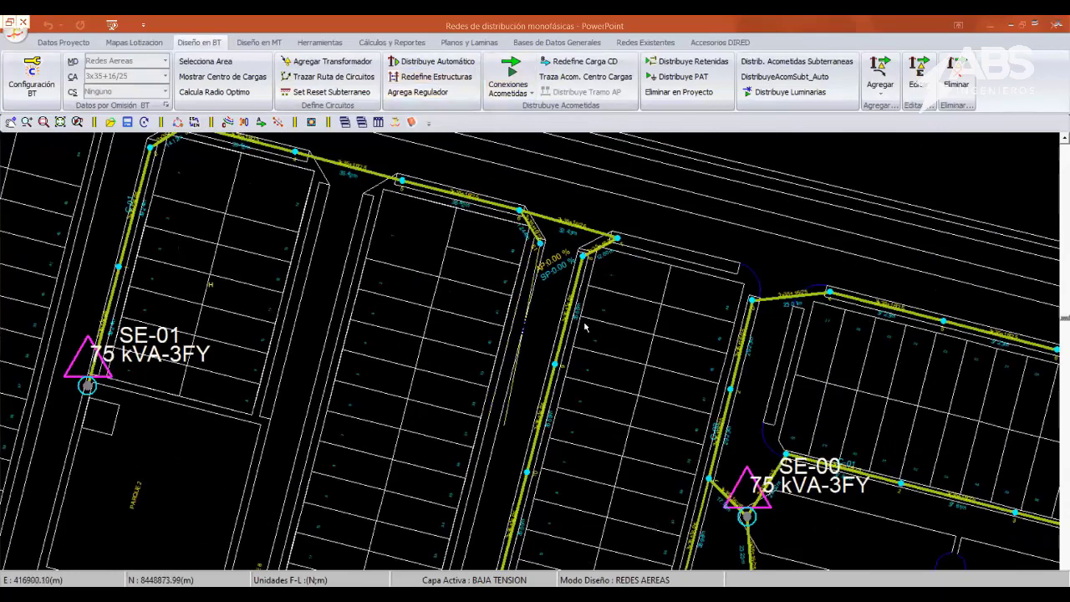
scroll(585, 328, "up", 2)
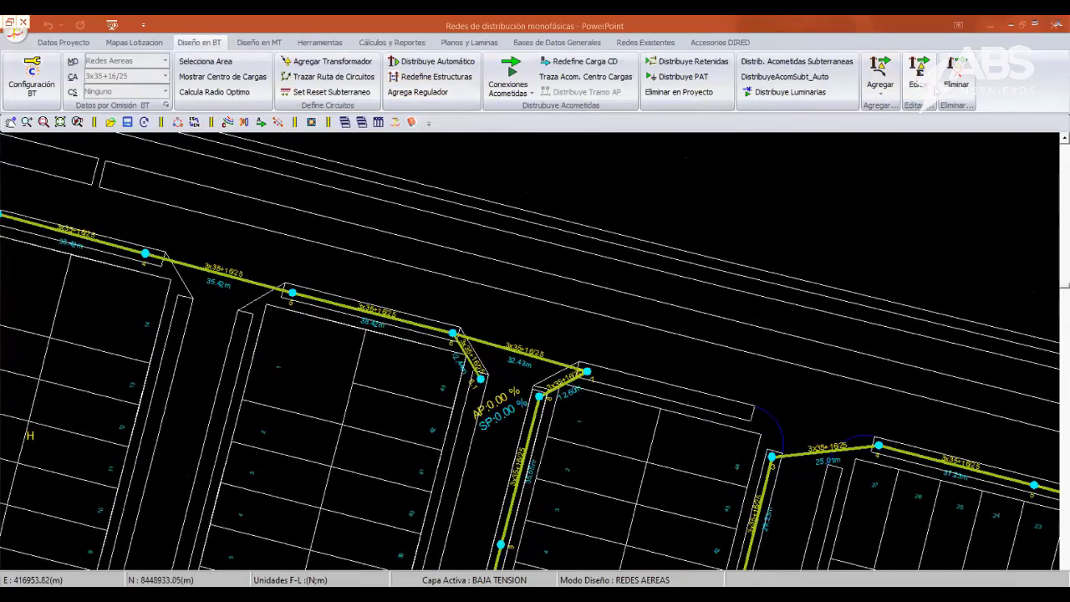
scroll(485, 260, "down", 3)
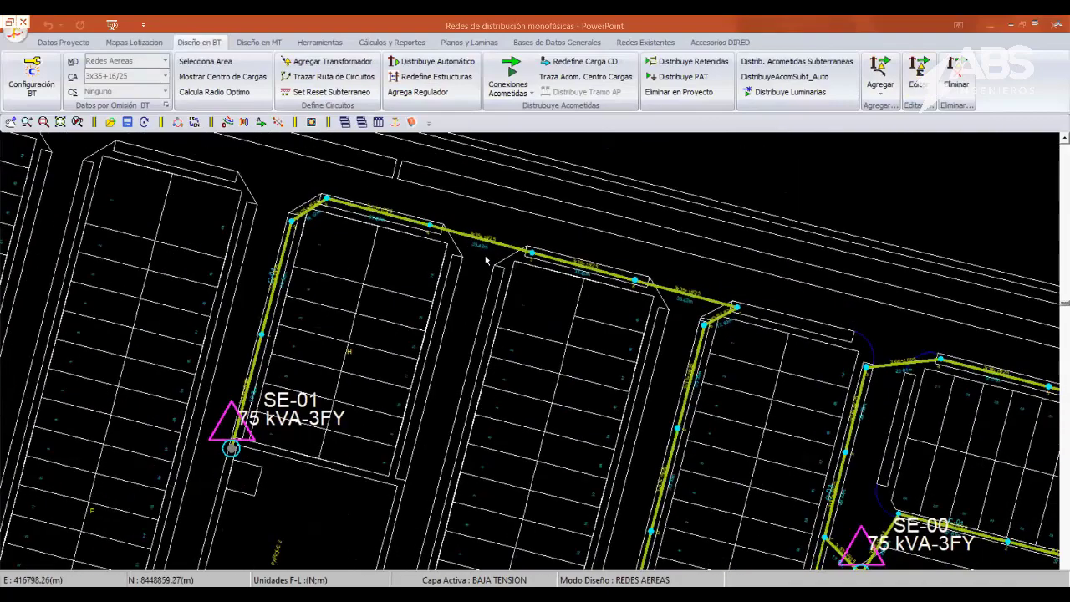
scroll(486, 260, "up", 3)
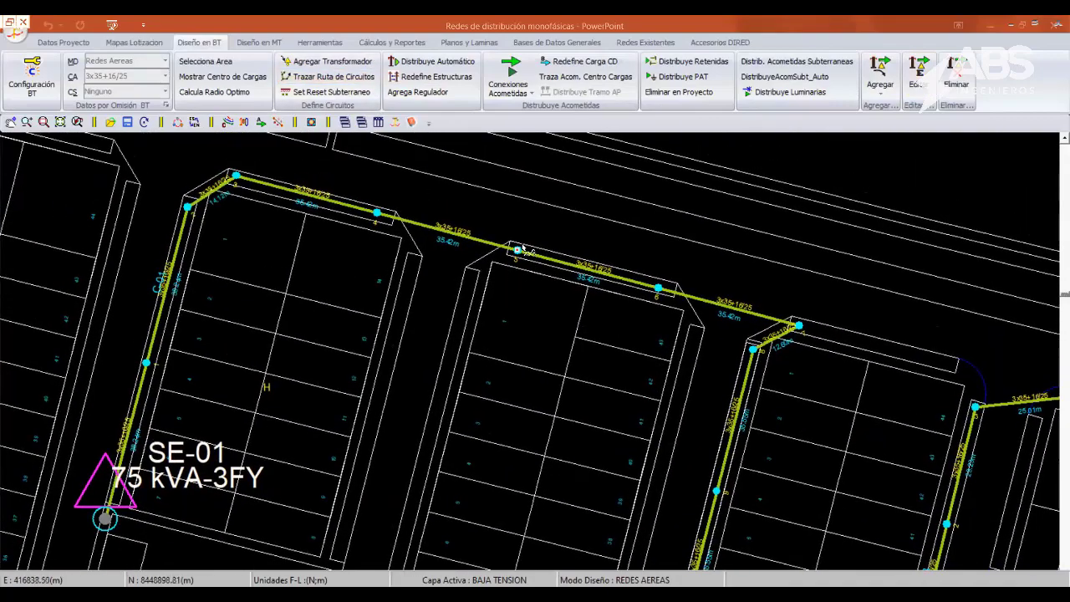
middle_click_drag(489, 237, 490, 371)
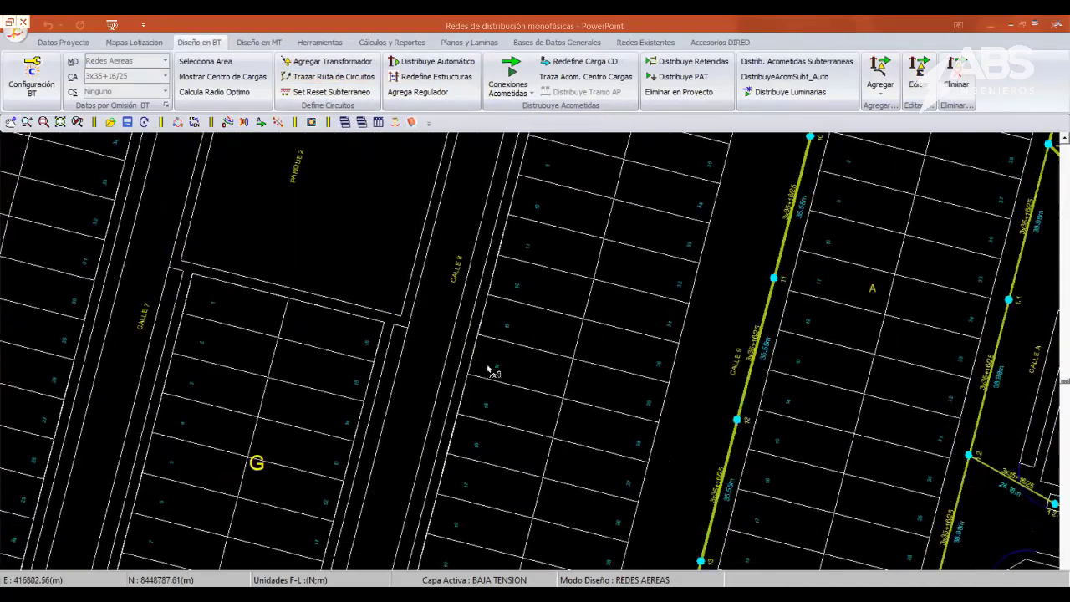
scroll(489, 371, "down", 2)
scroll(502, 401, "up", 2)
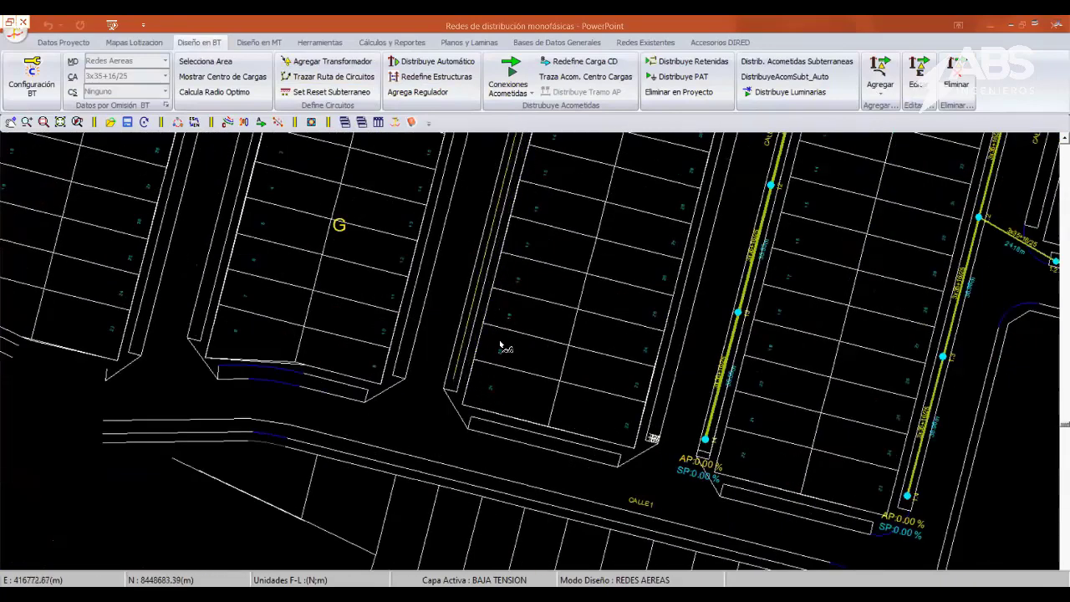
- Auto-distribute structures along the block G circuit with a 40 m maximum span
middle_click_drag(502, 318, 454, 569)
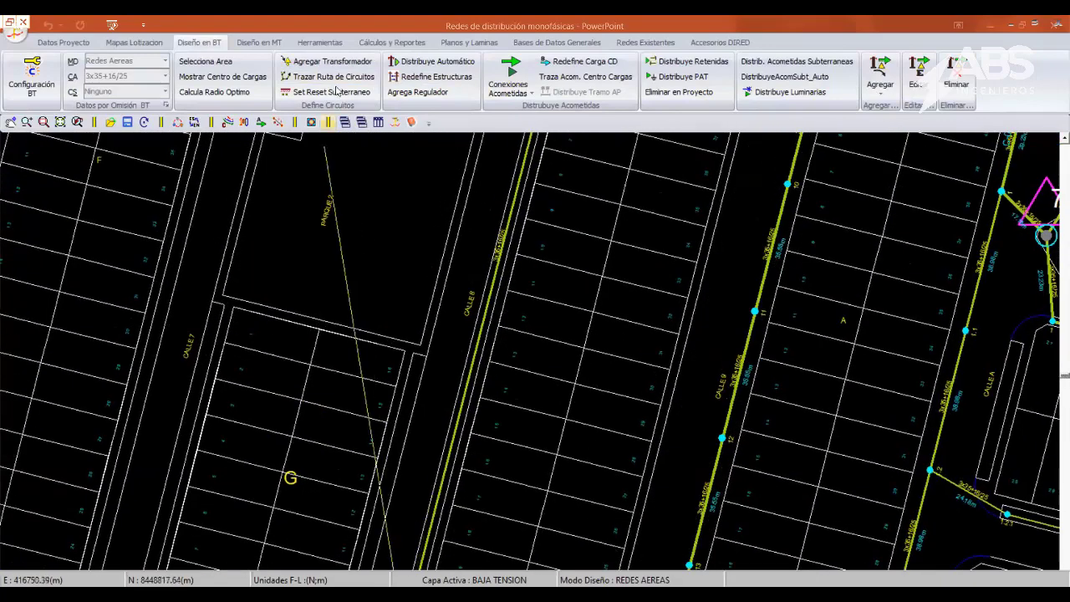
left_click(496, 261)
left_click(123, 150)
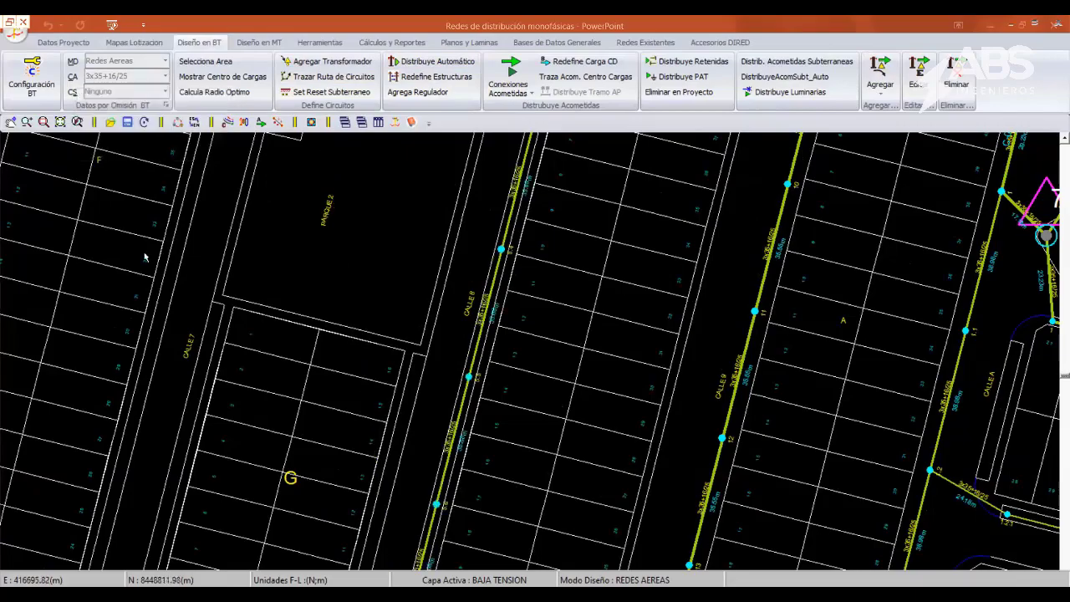
- Distribute structures again along the SE-01 and SE-00 circuits, keeping the 40 m span
scroll(521, 392, "down", 3)
scroll(522, 389, "up", 2)
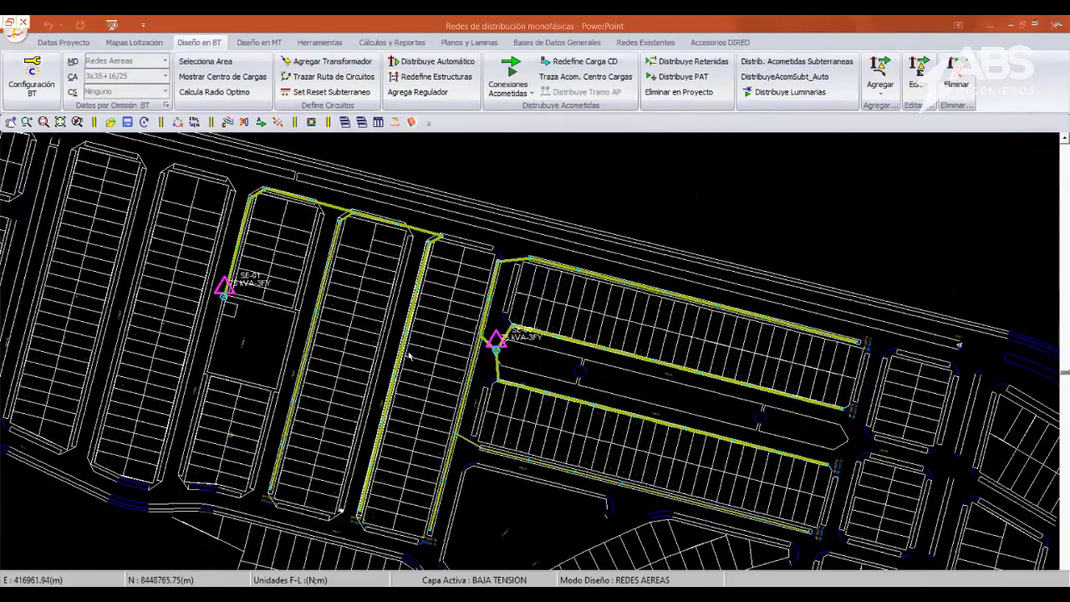
scroll(502, 351, "up", 2)
middle_click_drag(502, 302, 688, 315)
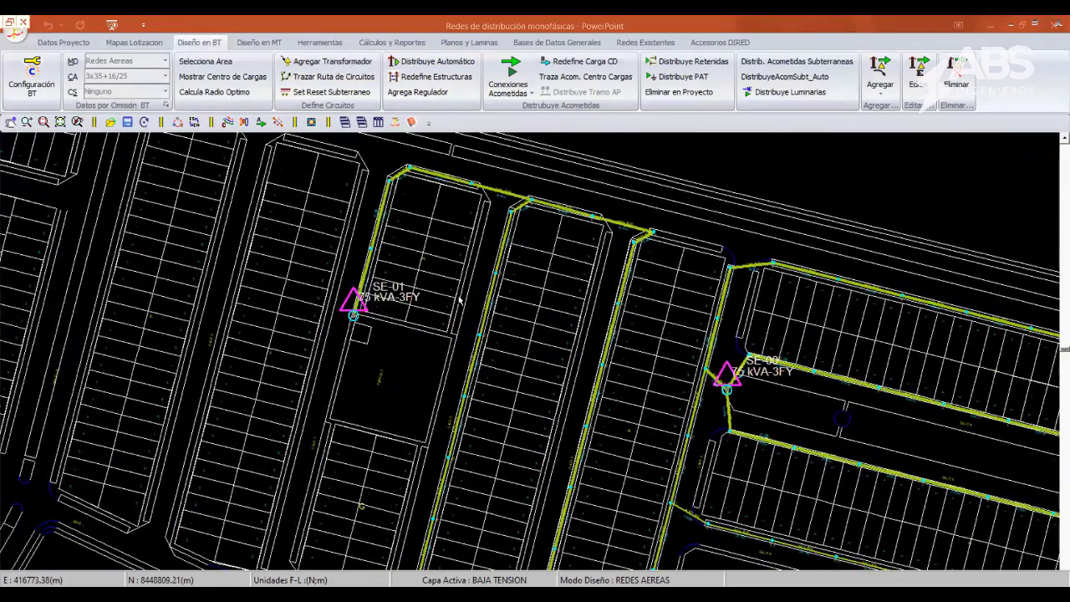
middle_click_drag(458, 299, 496, 235)
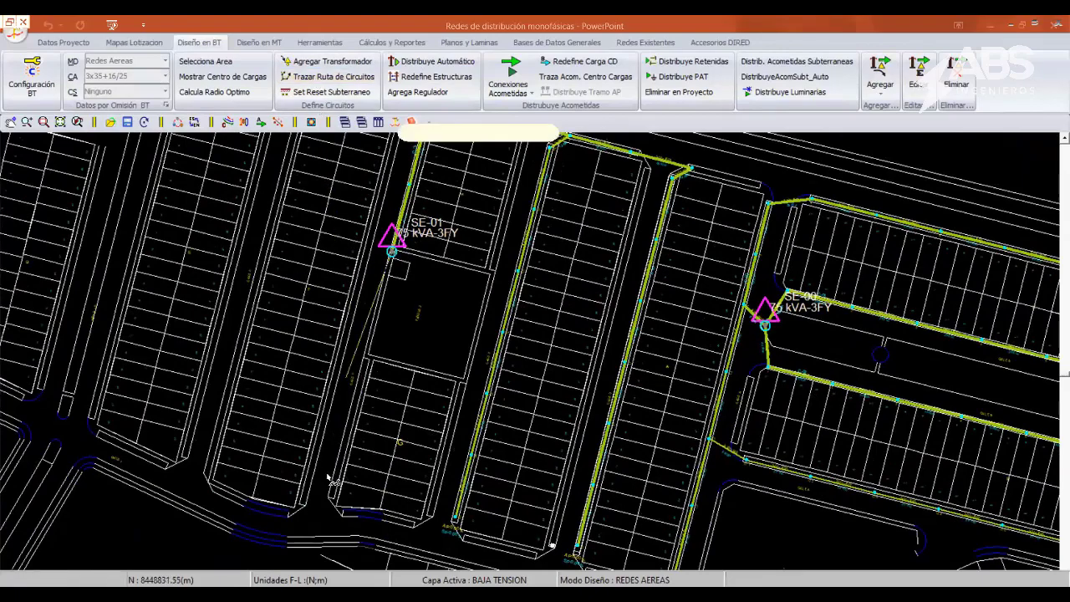
scroll(329, 477, "up", 3)
middle_click_drag(267, 430, 530, 352)
middle_click_drag(313, 502, 433, 435)
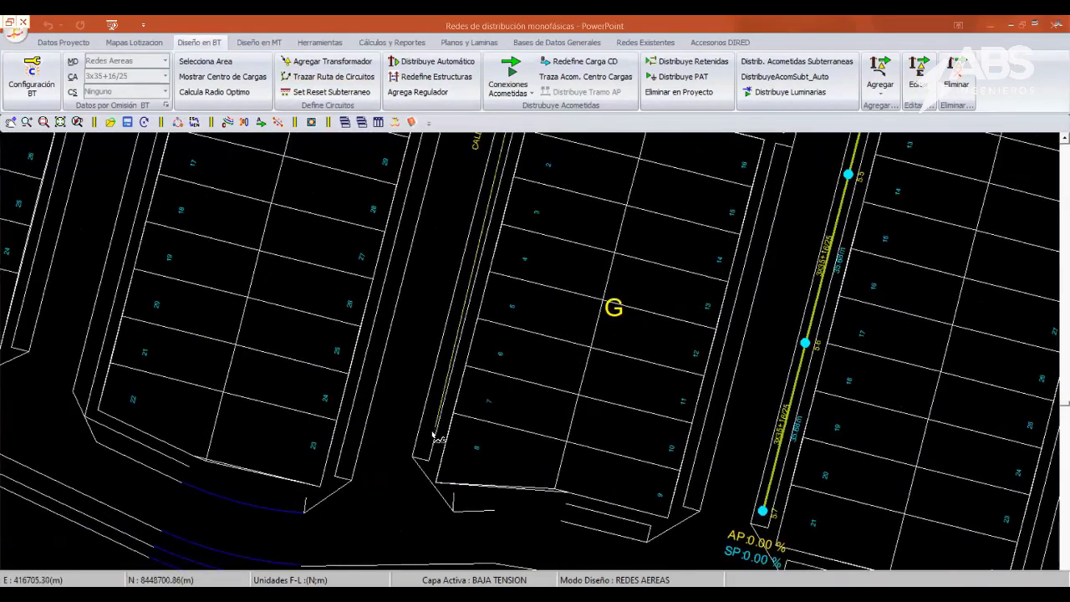
scroll(461, 186, "down", 2)
scroll(461, 186, "down", 2)
scroll(461, 186, "down", 1)
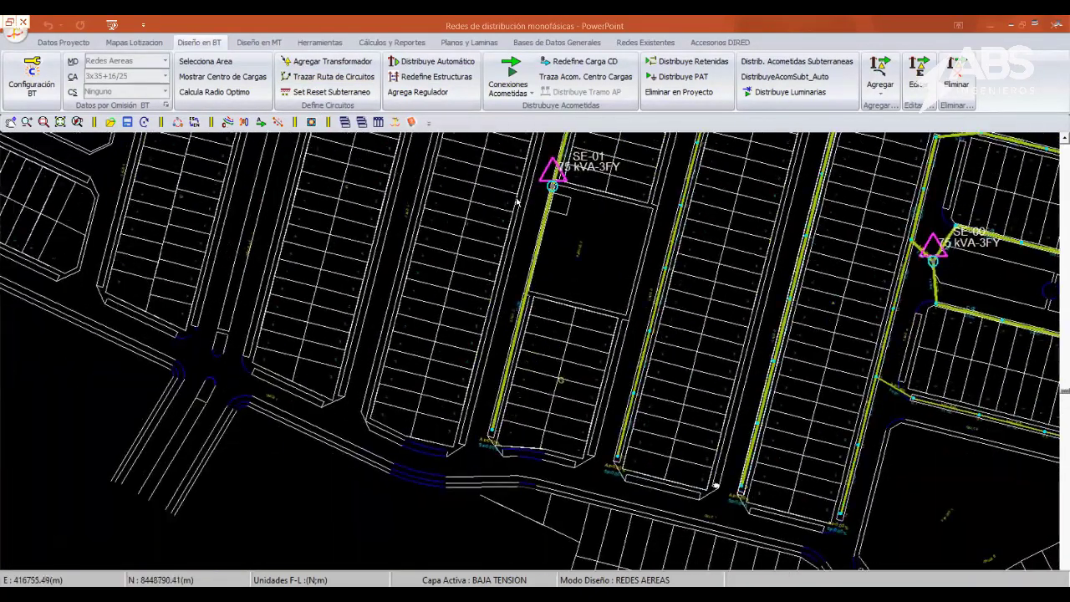
middle_click_drag(517, 201, 467, 299)
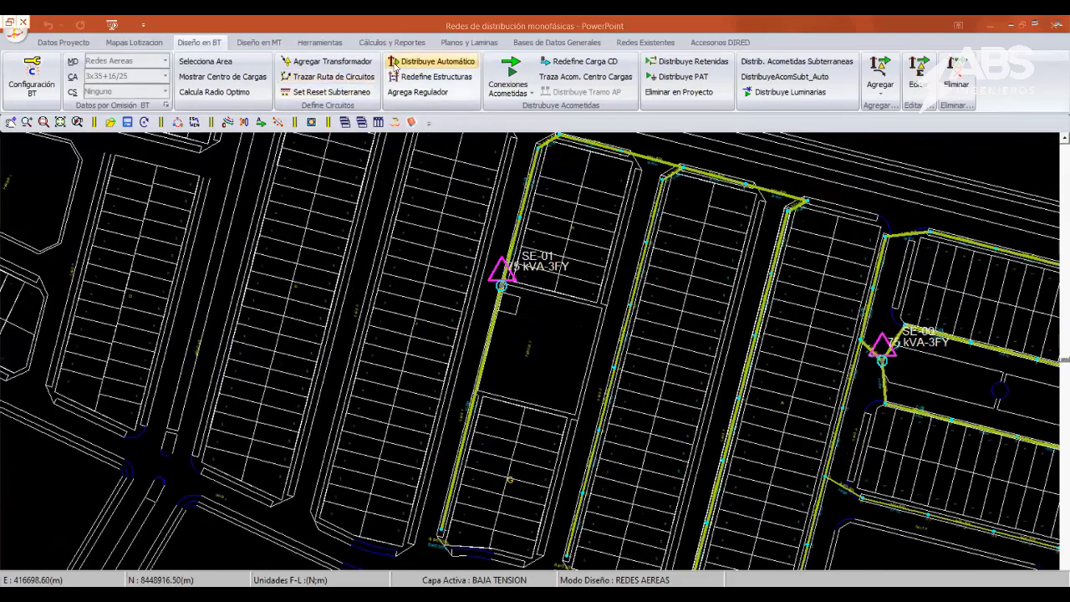
left_click(393, 63)
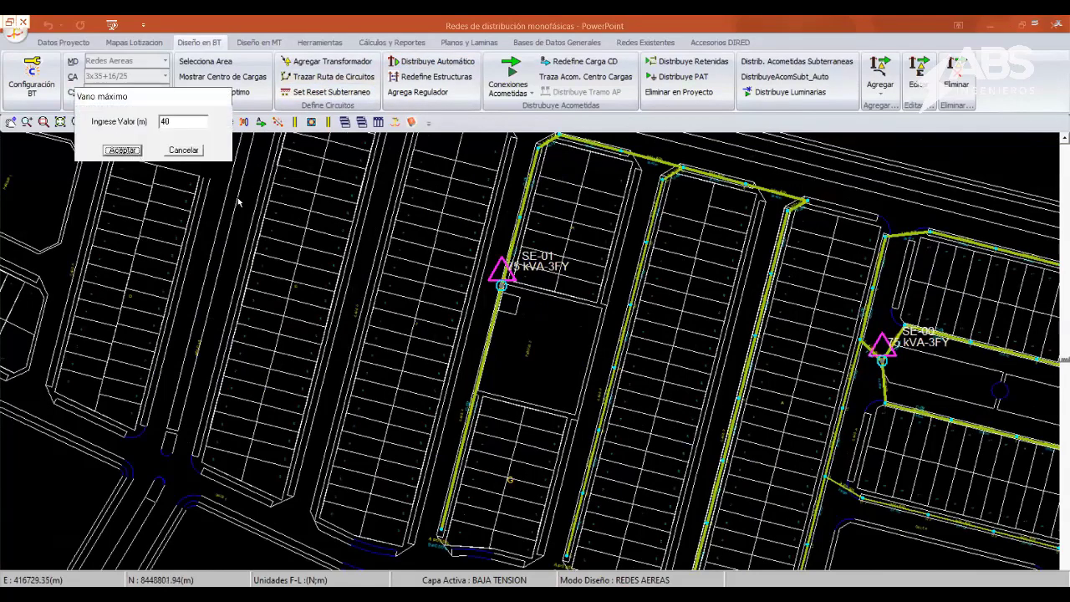
key("Return")
middle_click_drag(276, 159, 533, 376)
scroll(436, 271, "up", 1)
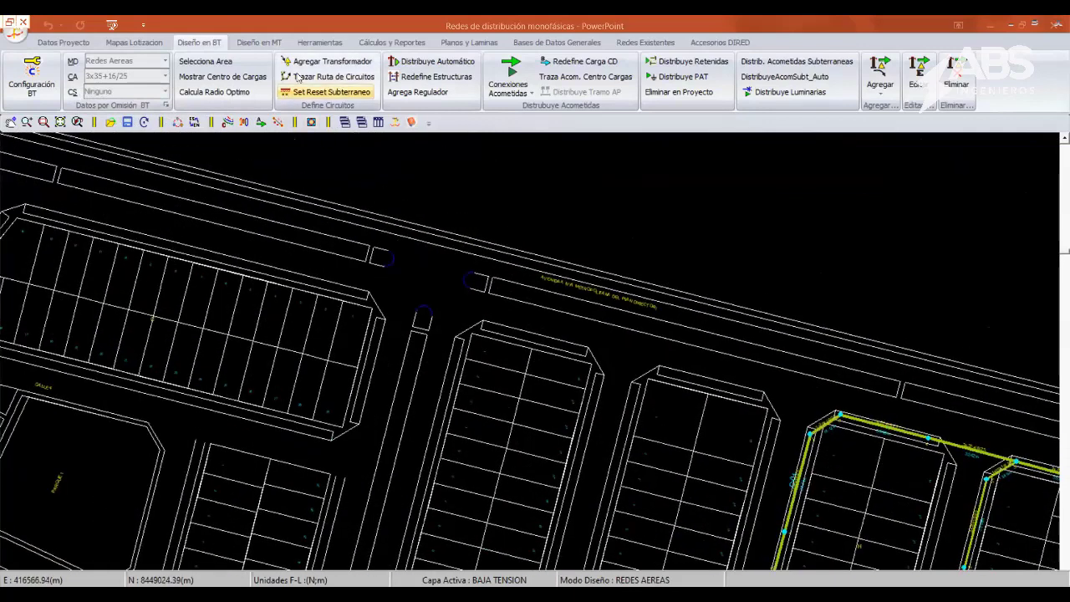
- Place transformer SE-02 at the avenue corner and start its route with two bends
left_click(418, 343)
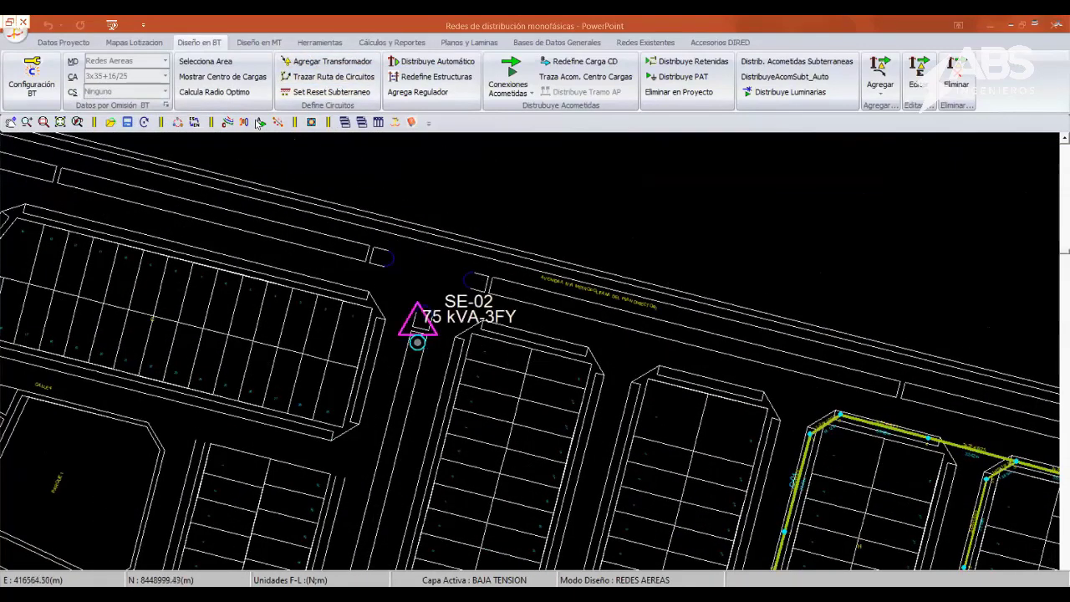
left_click(333, 76)
left_click(418, 342)
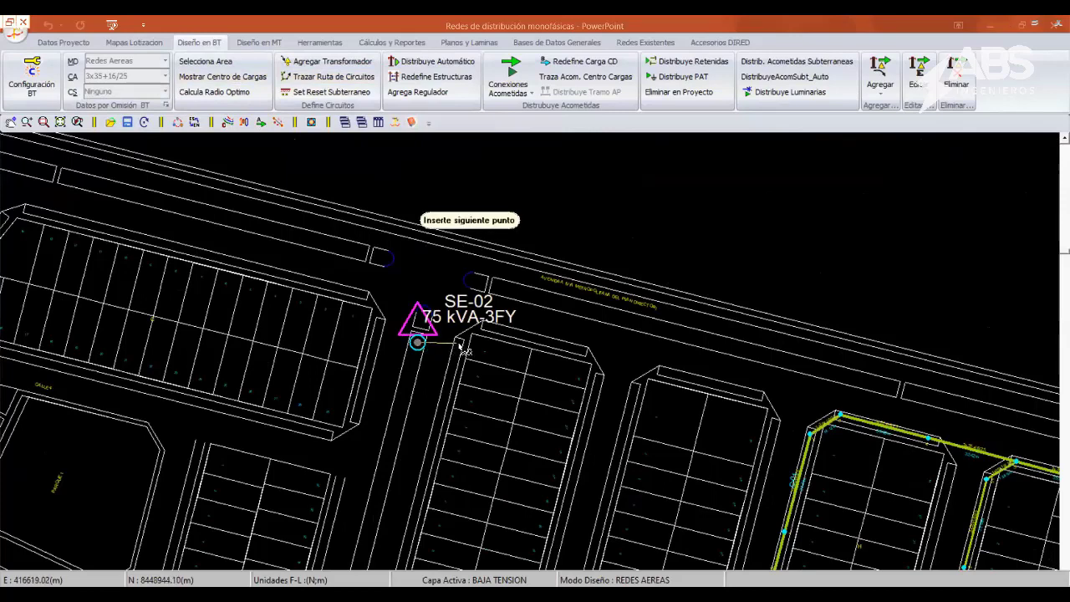
left_click(459, 342)
left_click(488, 327)
key("Return")
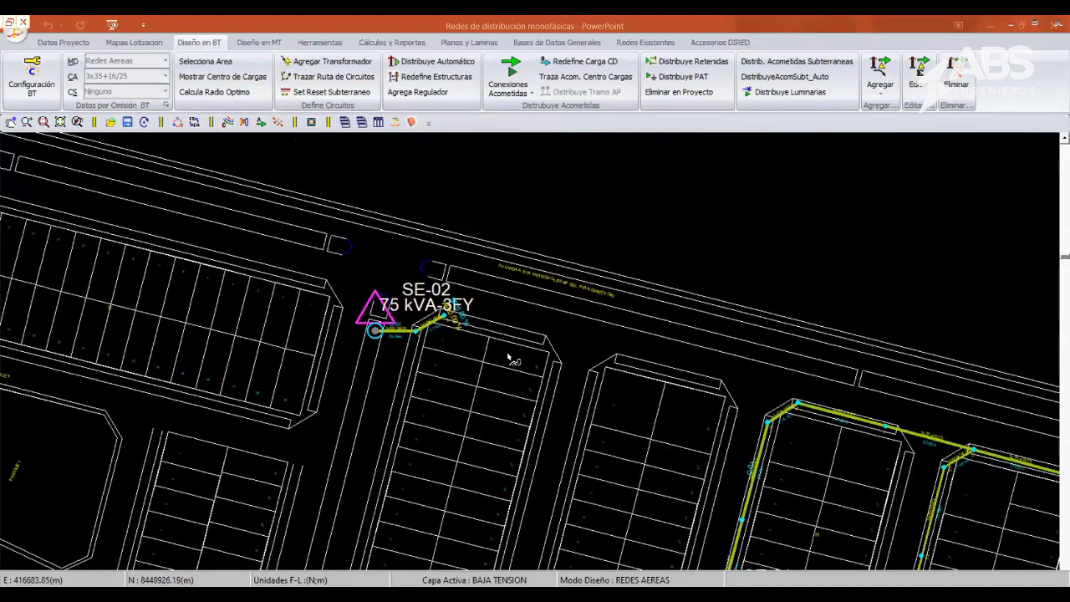
- Extend the SE-02 circuit along the avenue frontage and down the street to its end
left_click(545, 335)
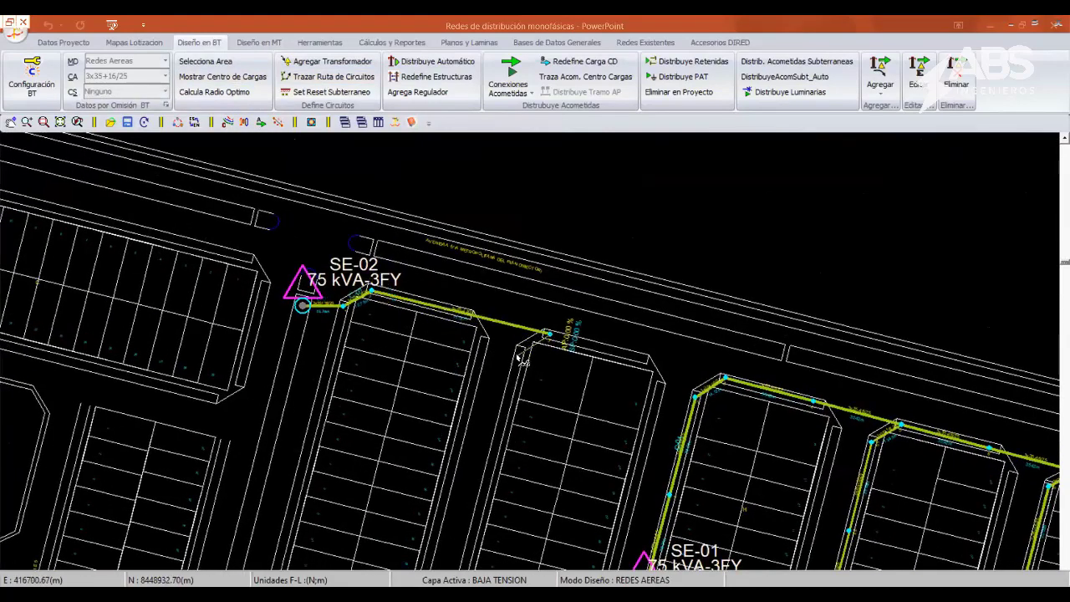
scroll(507, 382, "down", 5)
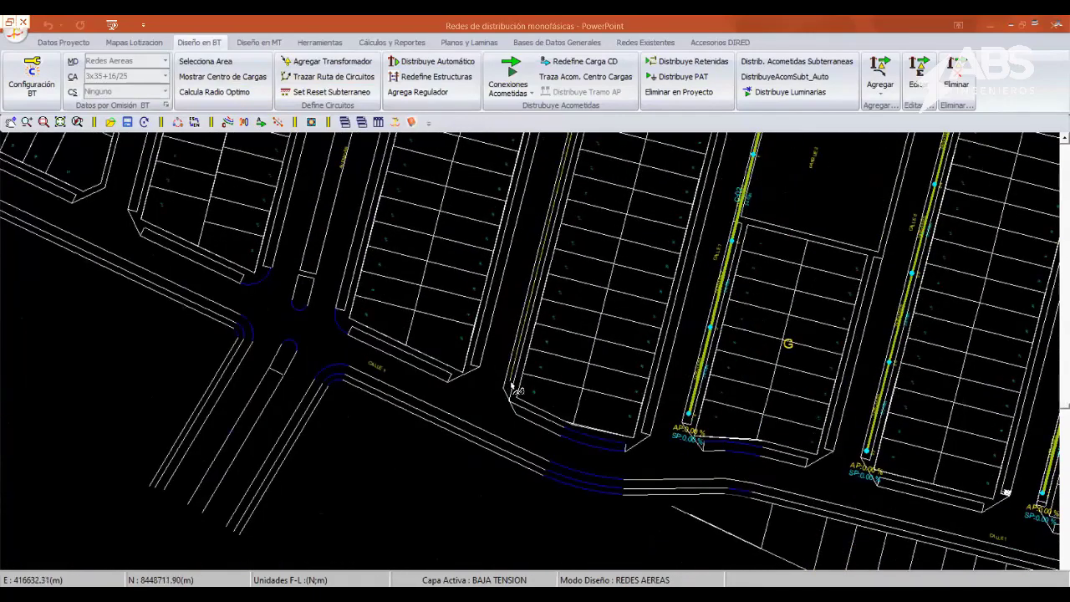
left_click(512, 383)
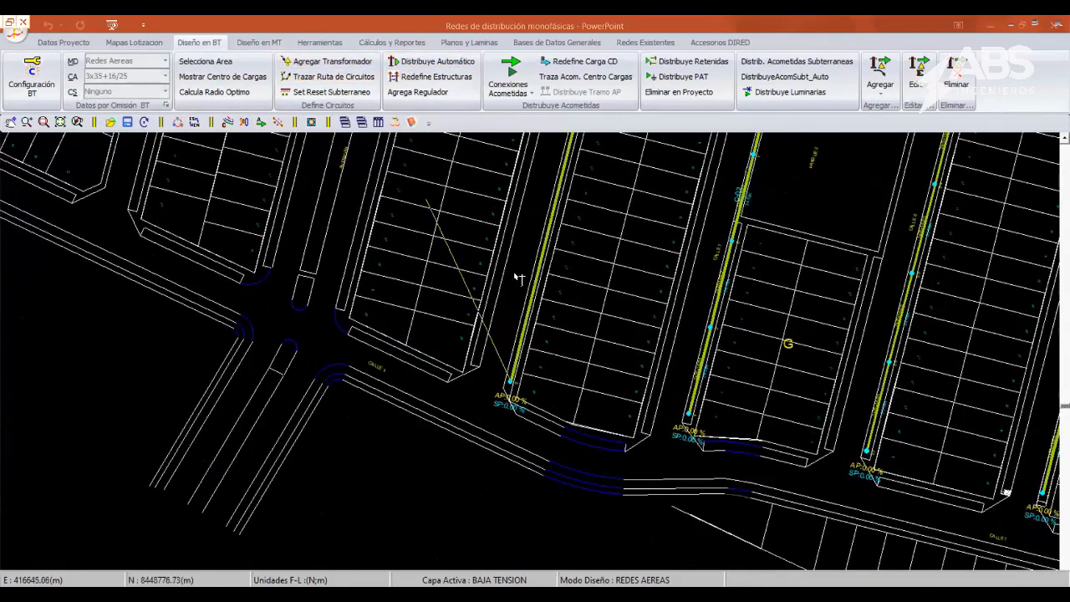
scroll(519, 279, "up", 5)
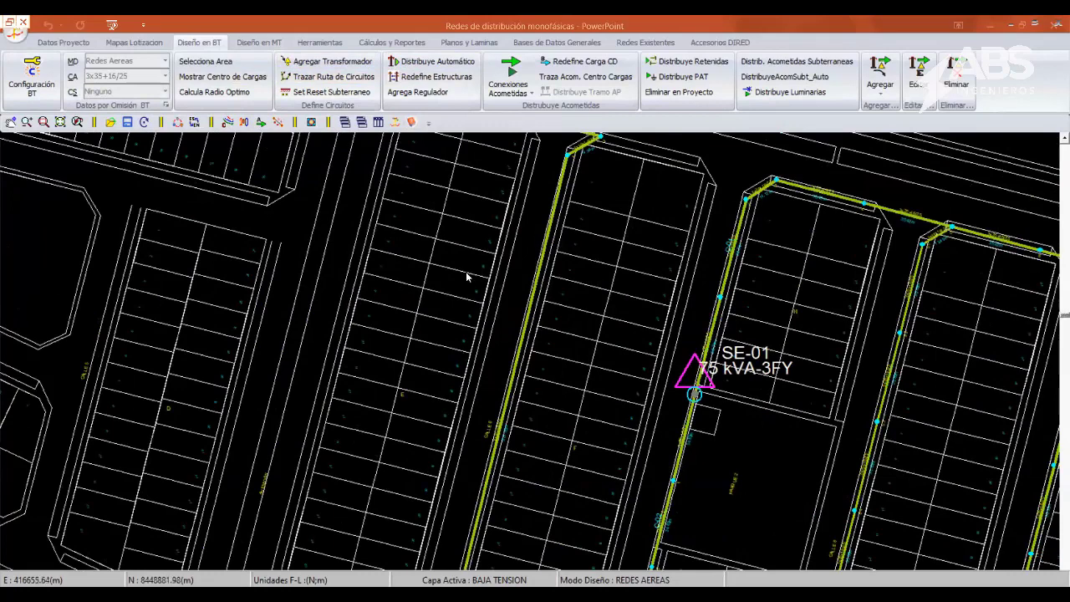
scroll(151, 150, "up", 3)
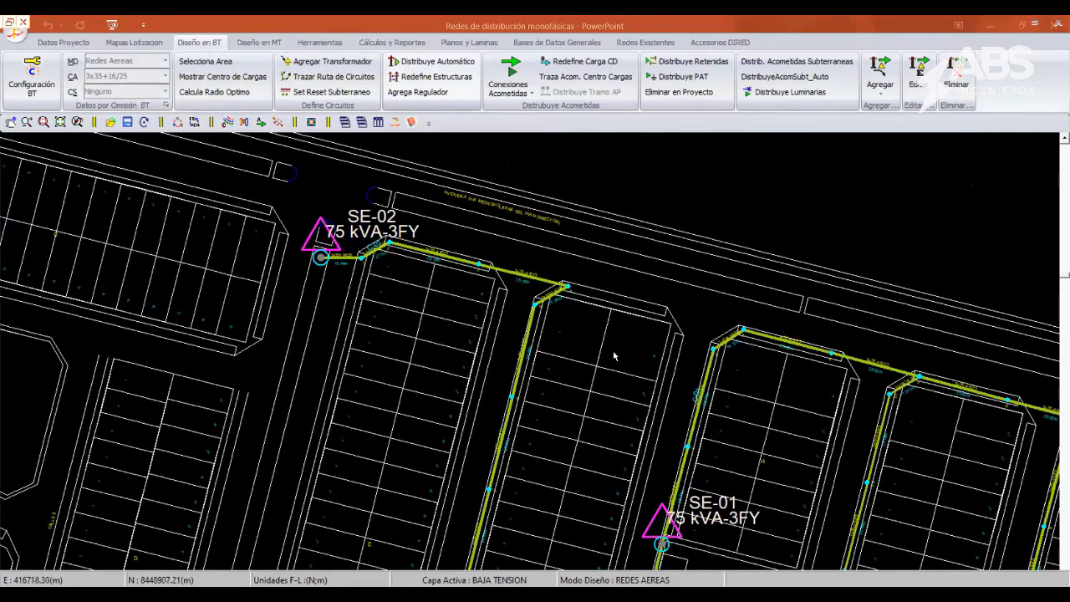
scroll(615, 357, "down", 1)
scroll(615, 355, "down", 2)
scroll(615, 351, "down", 1)
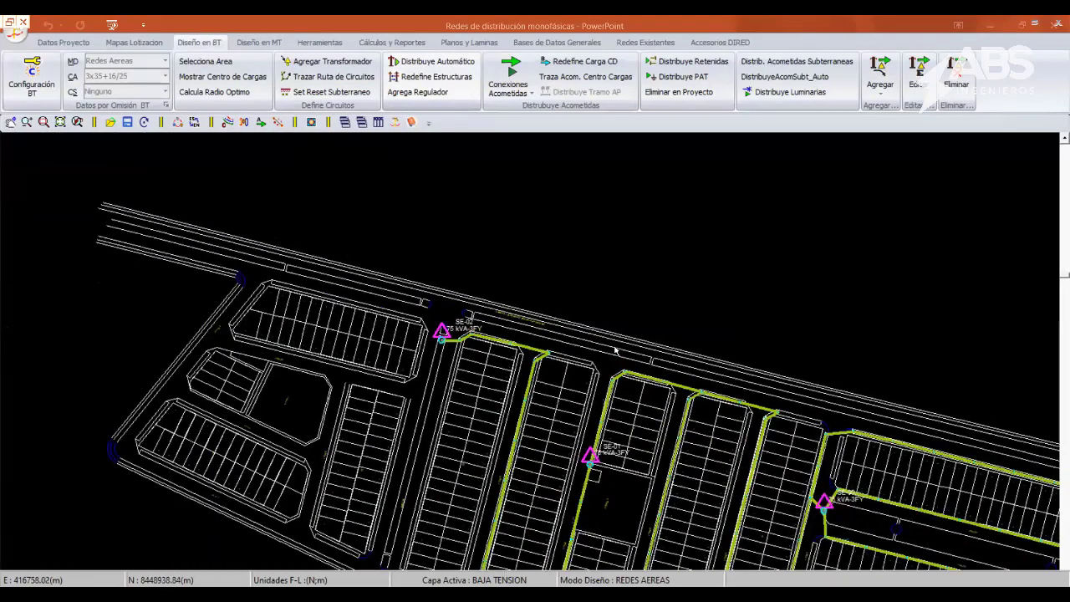
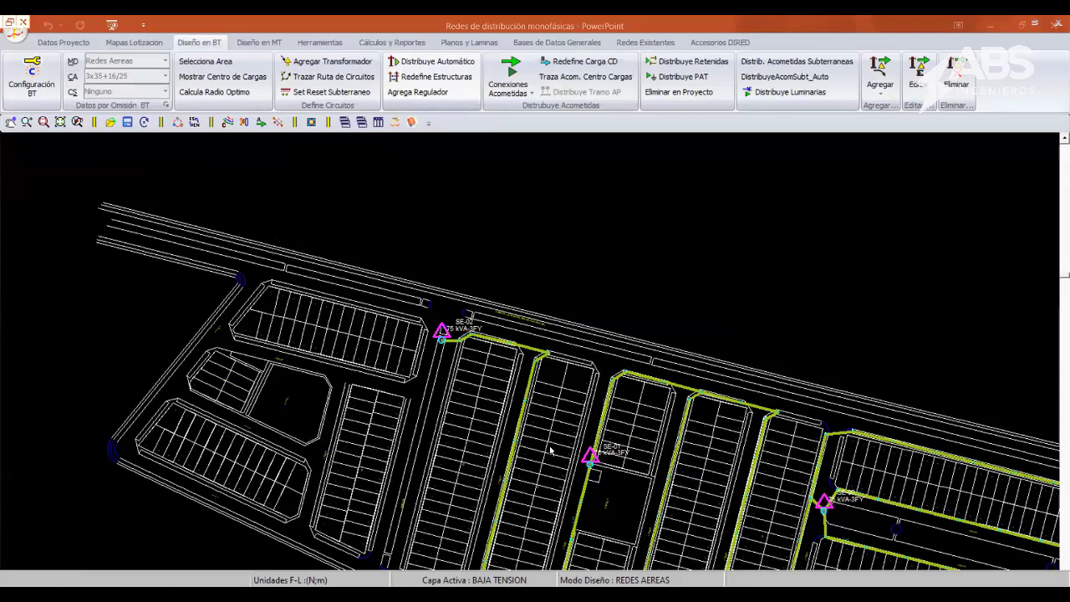
- Survey the BT network around the substations, then switch to Diseño en MT with MEDIA TENSION active
middle_click_drag(661, 463, 489, 368)
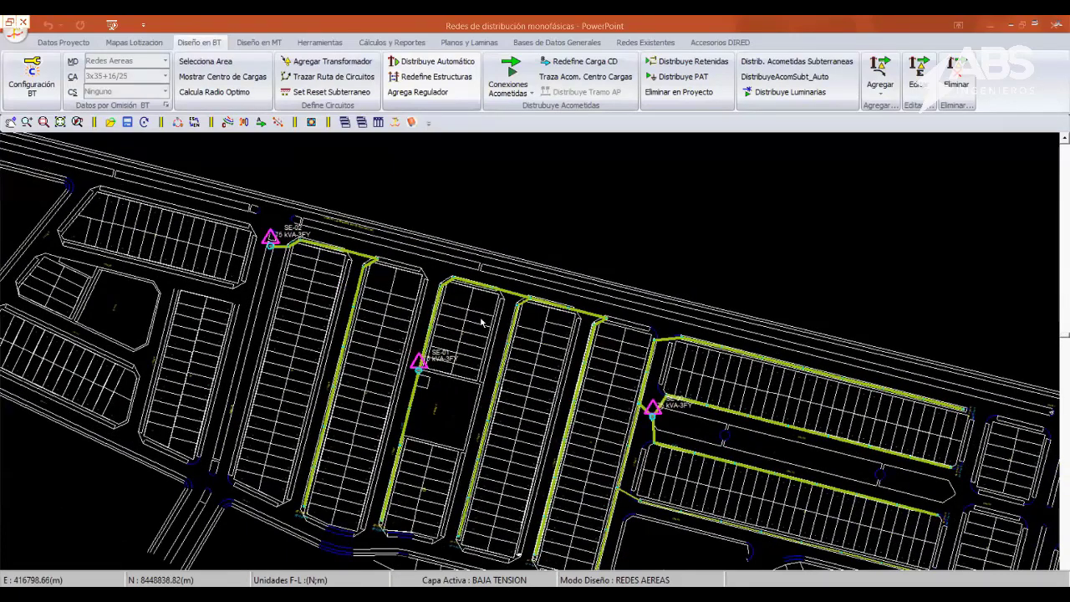
scroll(483, 325, "up", 1)
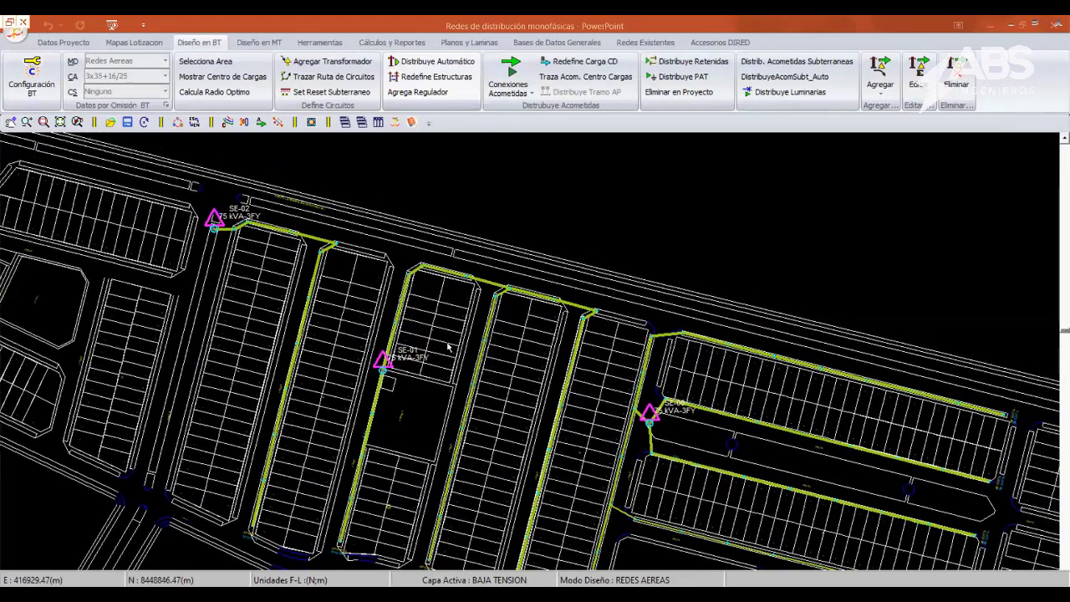
scroll(532, 412, "down", 2)
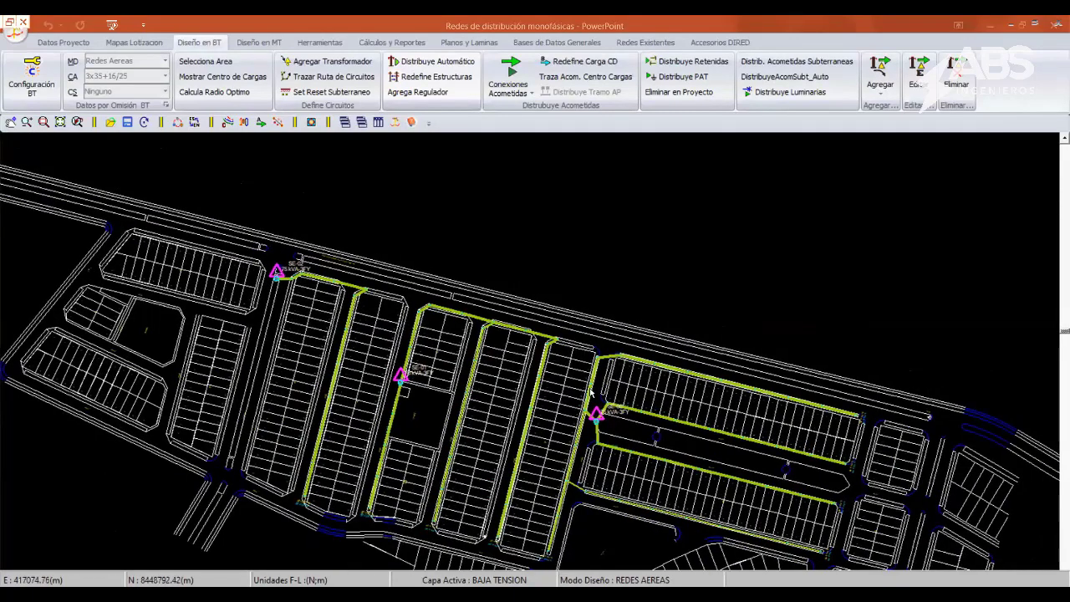
middle_click_drag(723, 420, 588, 392)
middle_click_drag(334, 286, 455, 293)
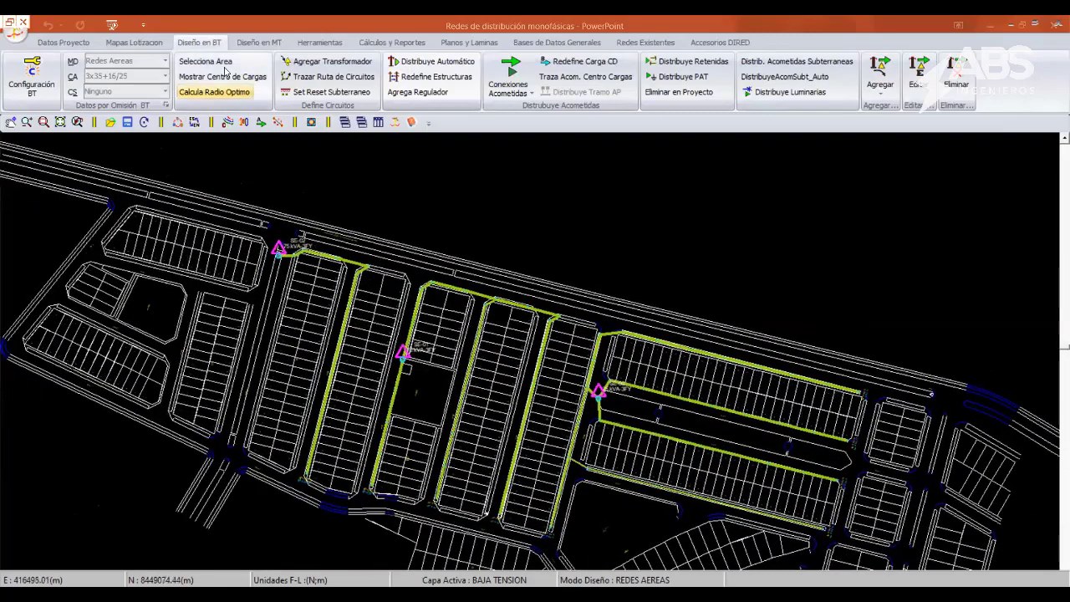
left_click(260, 42)
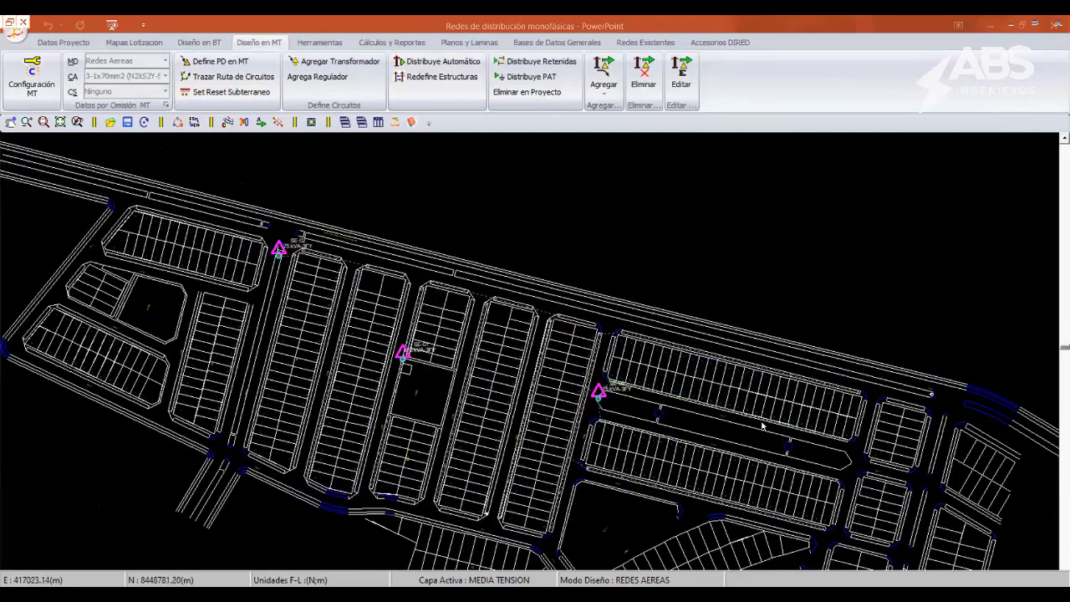
- Apply the general MT configuration (22.9 kV, balanced-system simulation) and review the MT default data
middle_click_drag(763, 427, 672, 407)
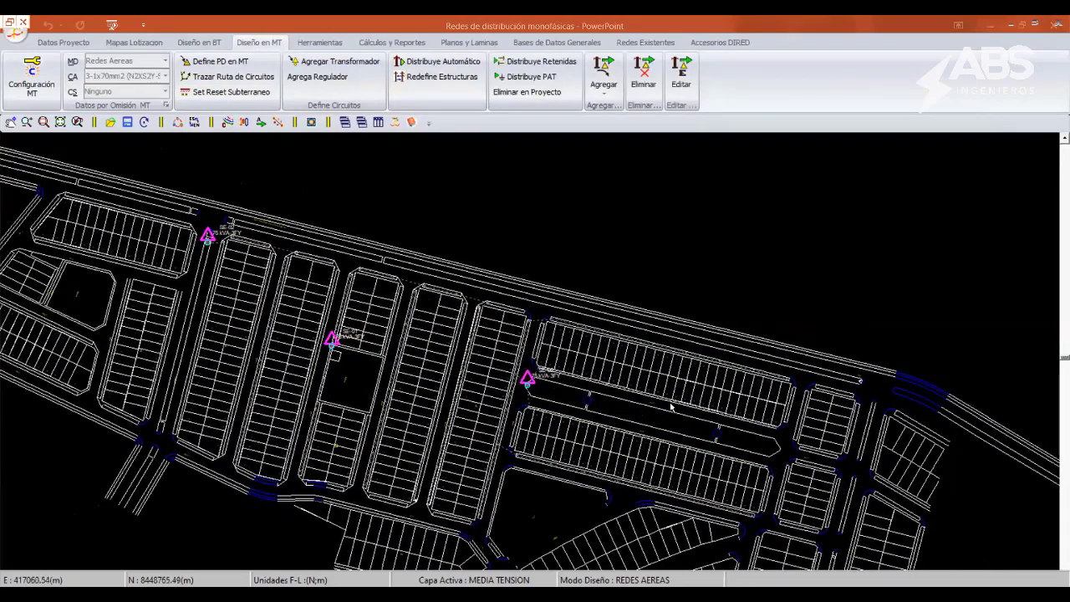
scroll(721, 393, "up", 2)
scroll(721, 393, "up", 2)
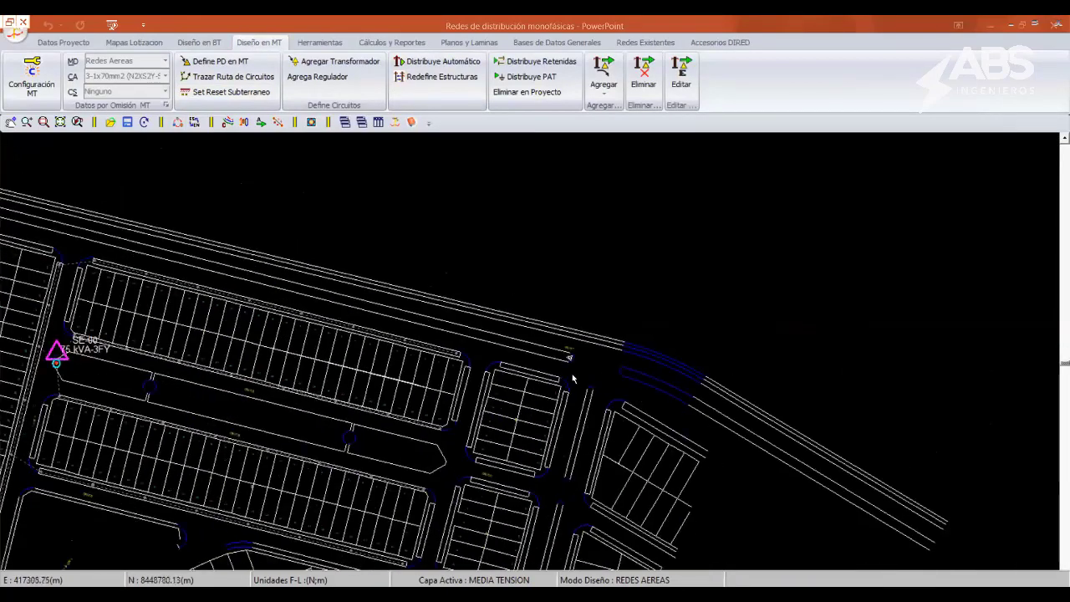
scroll(579, 315, "up", 2)
scroll(579, 314, "up", 1)
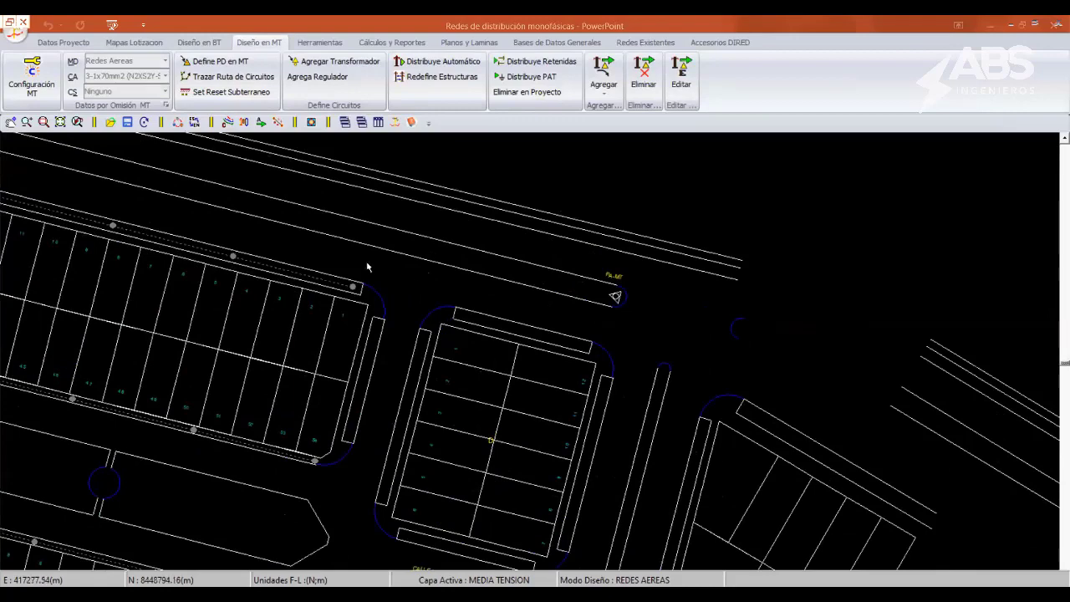
left_click(32, 84)
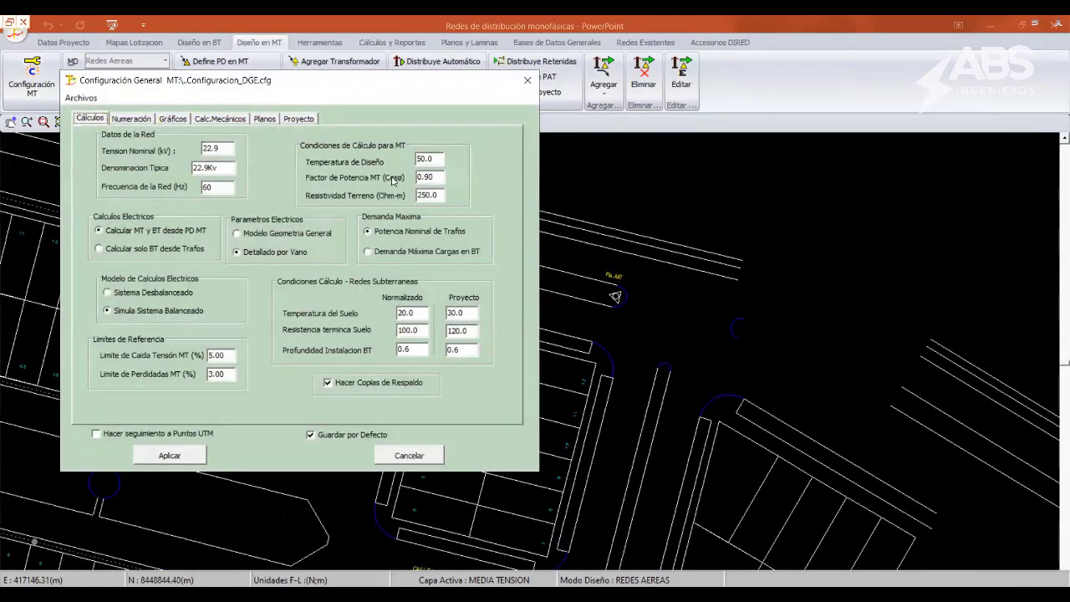
left_click(169, 454)
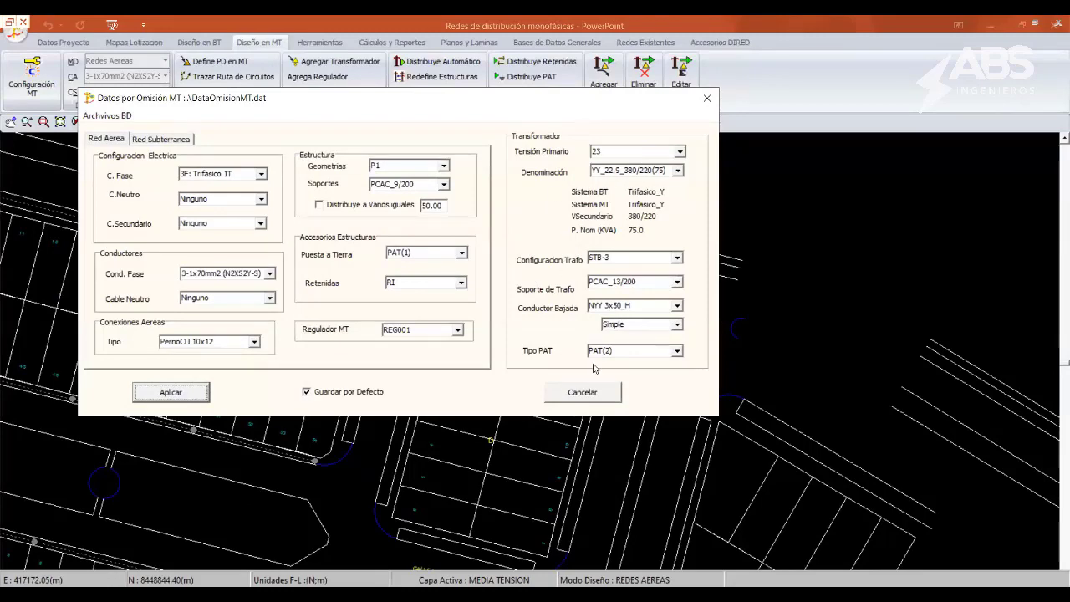
left_click(571, 394)
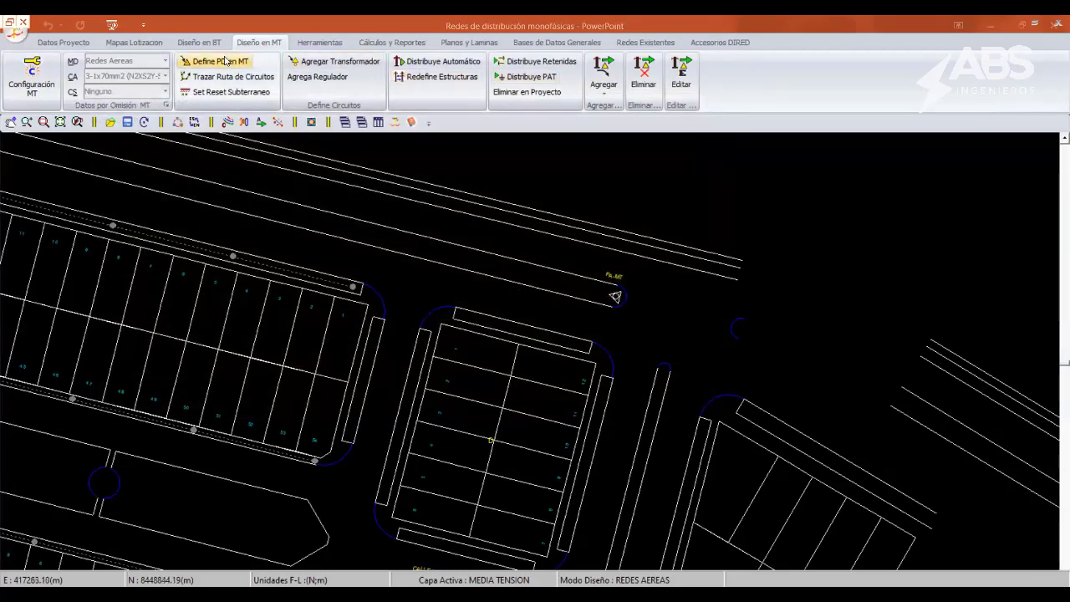
- Mark PA-MT as the medium-voltage delivery point
scroll(629, 279, "up", 1)
scroll(629, 279, "up", 1)
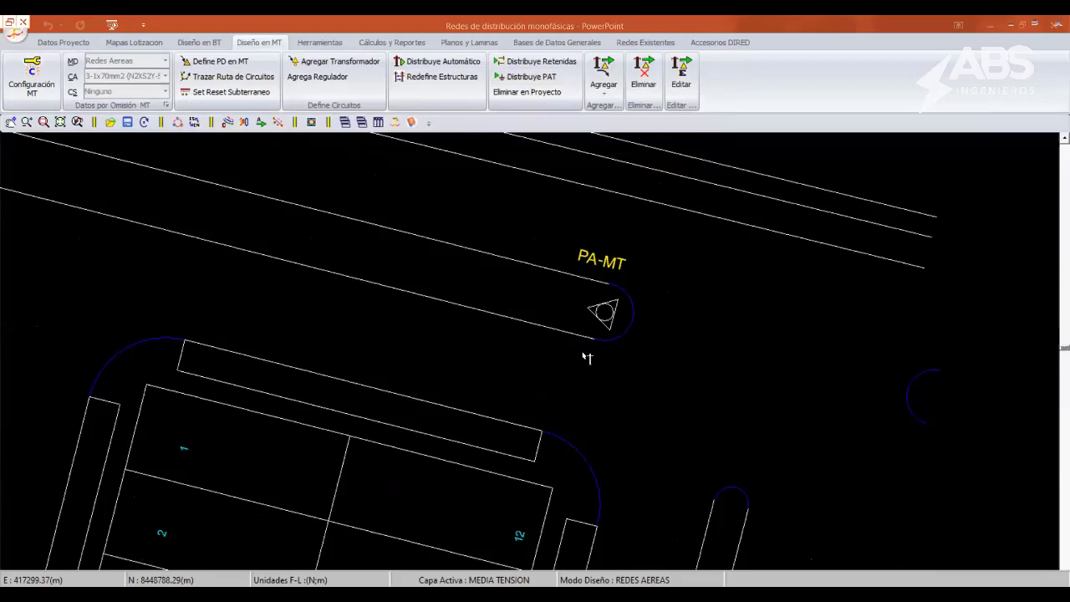
left_click(607, 310)
scroll(554, 338, "up", 1)
scroll(553, 338, "down", 2)
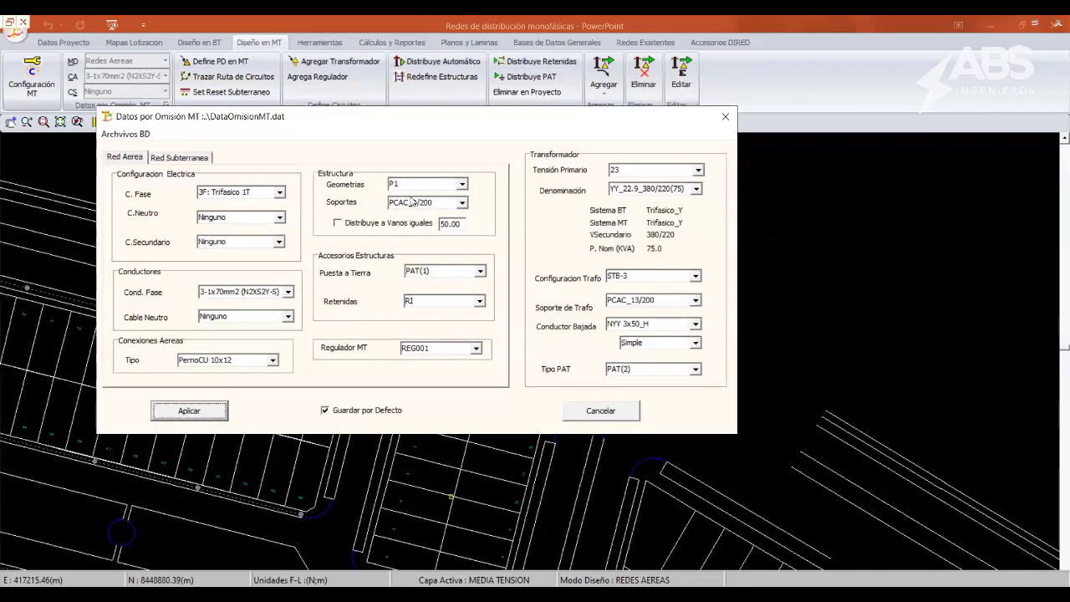
- Keep the 3-1x70mm2 N2XS2Y-S conductor and P1 geometry, and change the default support to PCAC_13/200
left_click(290, 294)
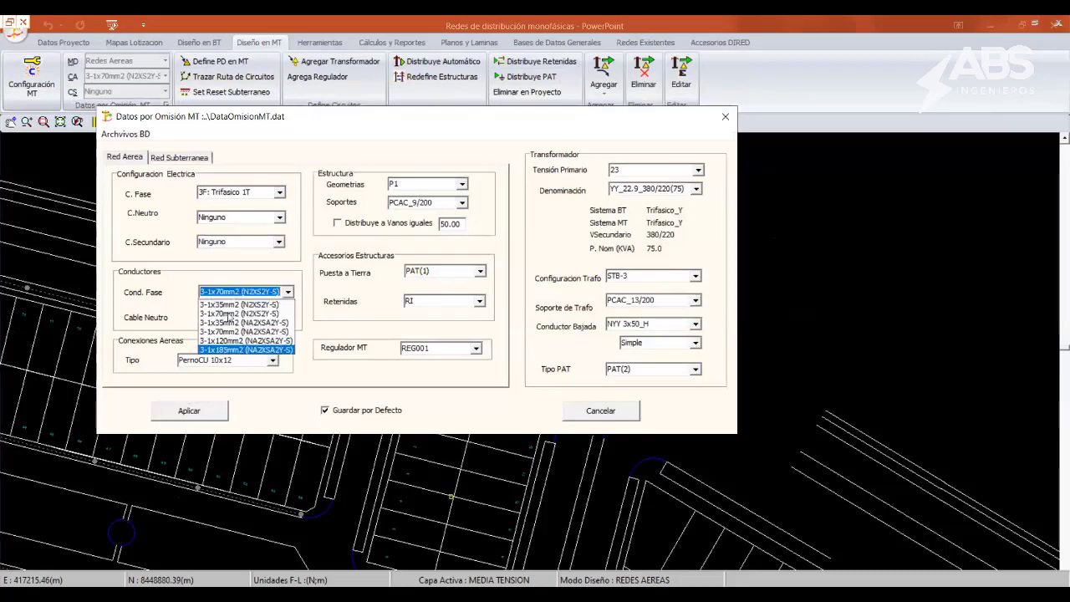
left_click(242, 312)
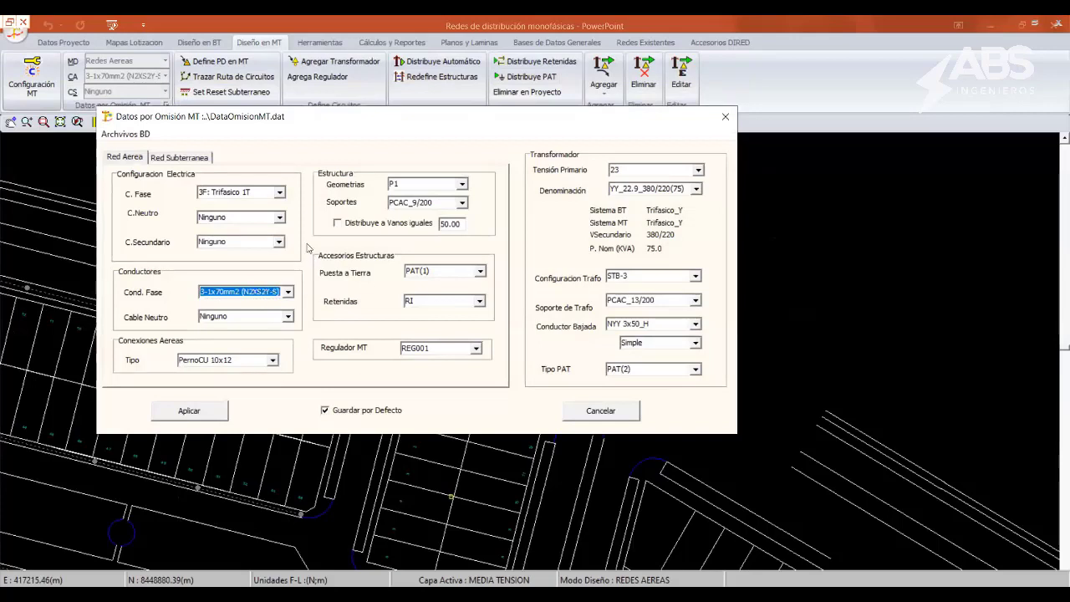
left_click(464, 185)
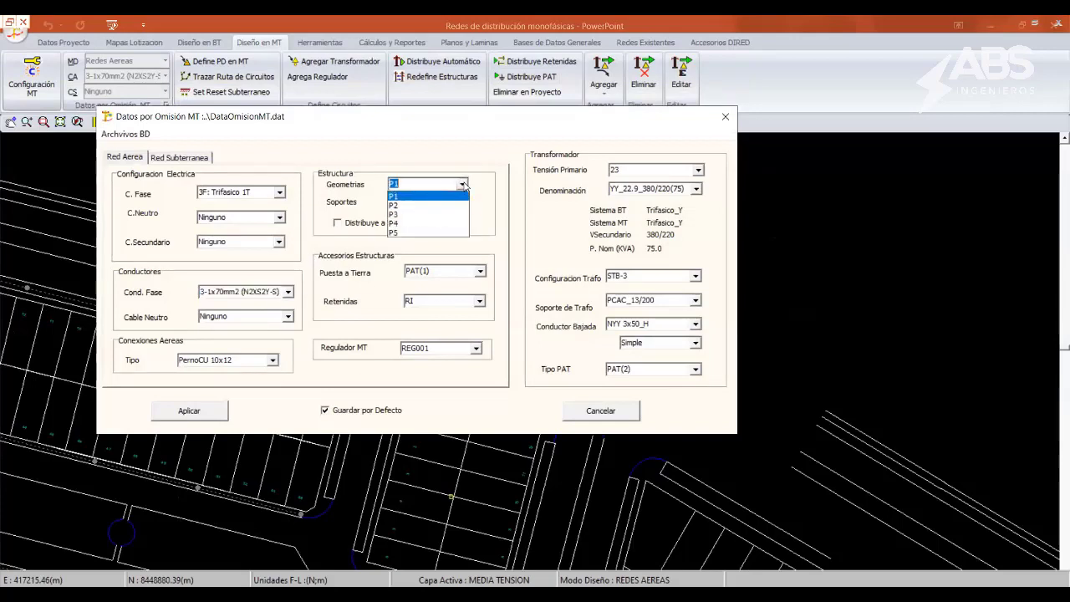
left_click(411, 198)
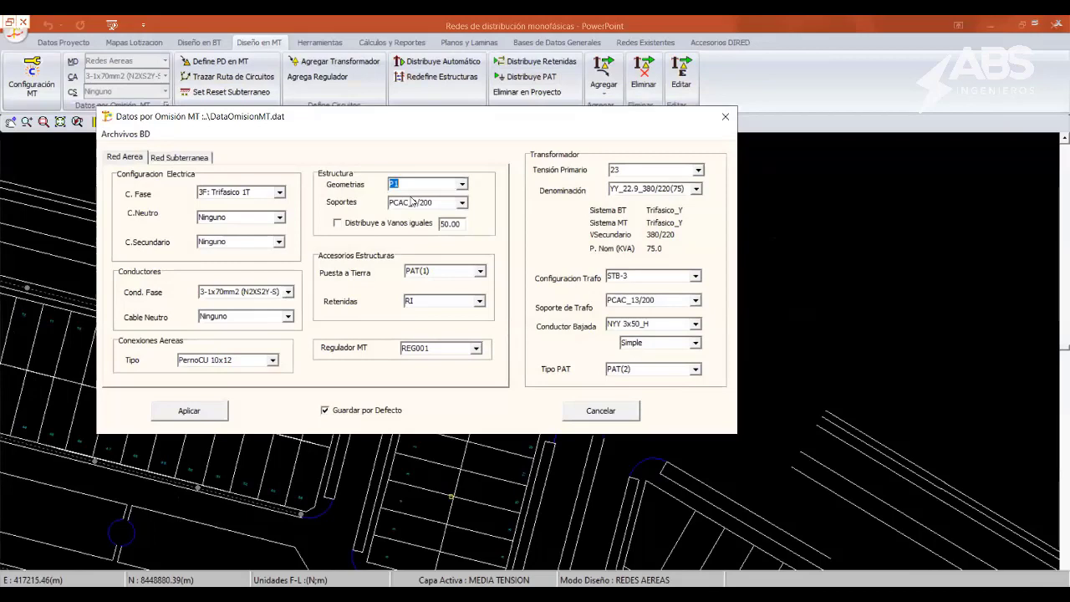
left_click(462, 202)
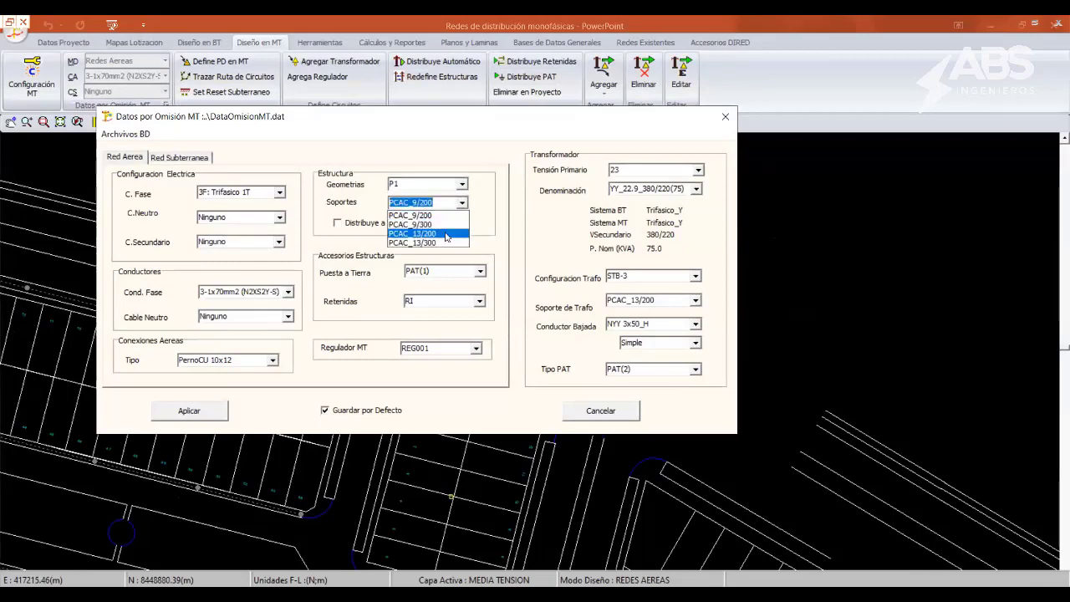
left_click(447, 234)
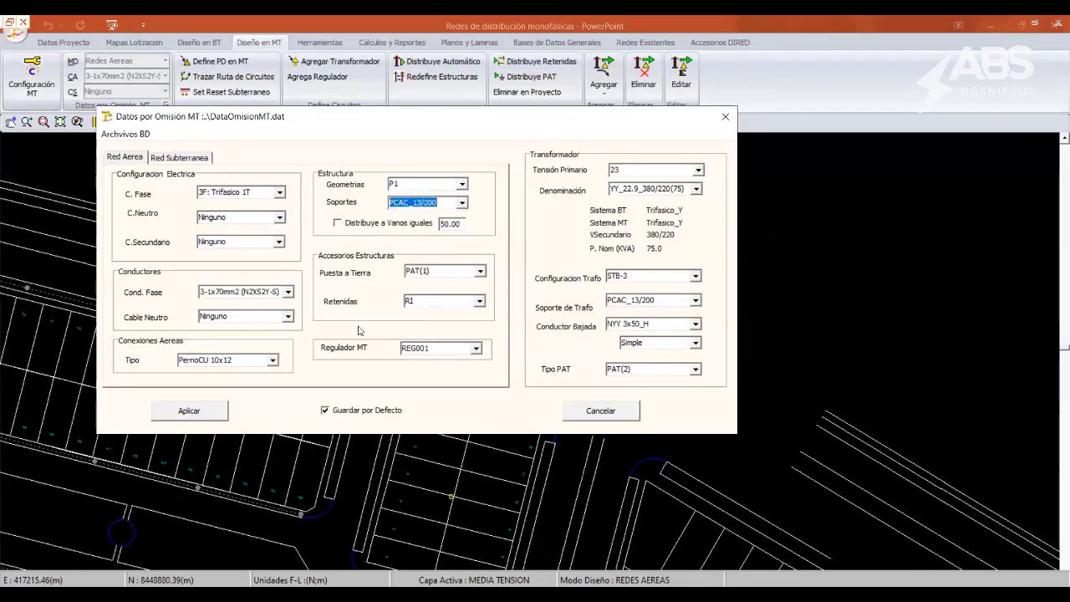
left_click(205, 412)
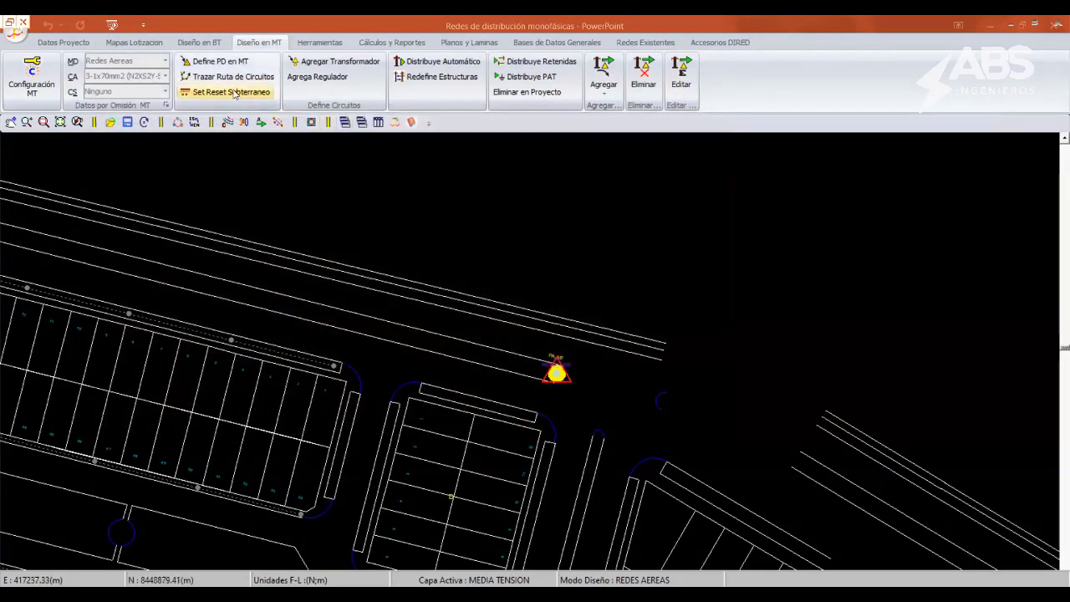
- Trace the MT route from the delivery point, placing poles along the lot-line nodes
left_click(233, 76)
left_click(556, 374)
left_click(533, 415)
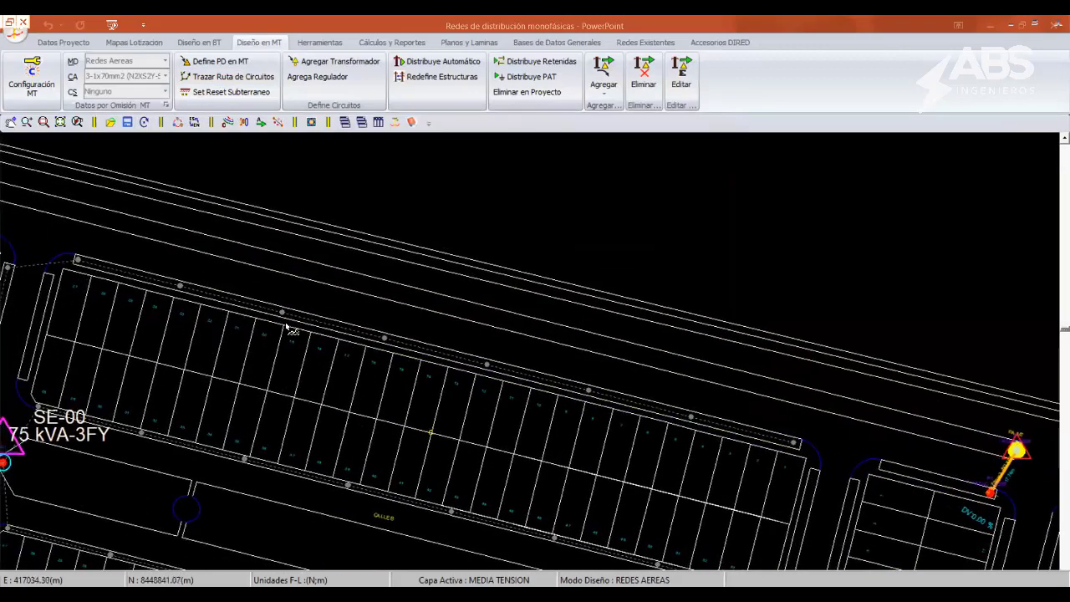
scroll(502, 408, "up", 3)
scroll(525, 410, "up", 1)
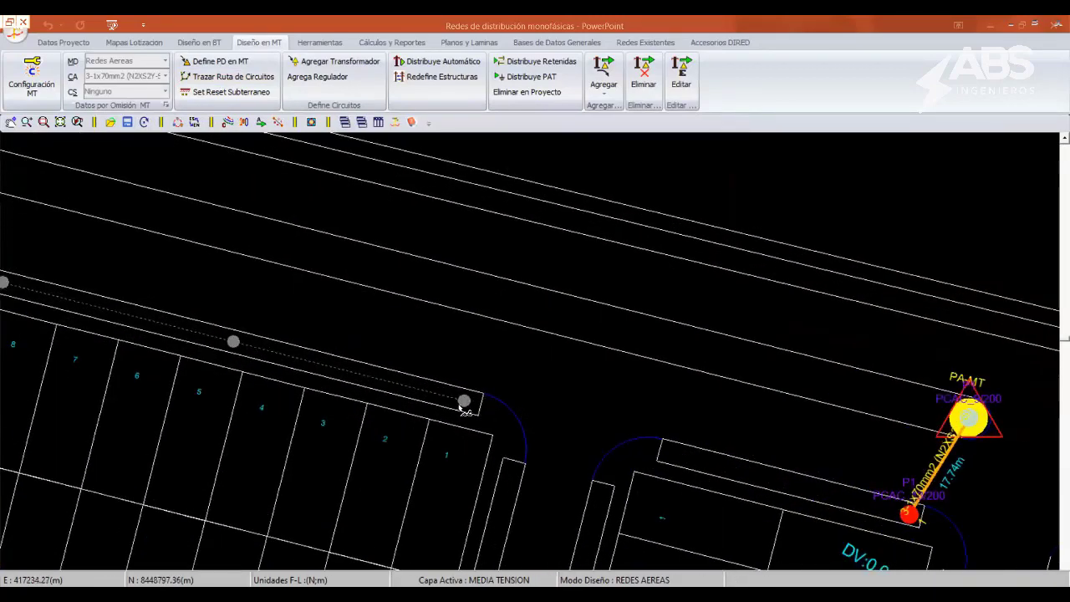
left_click(461, 399)
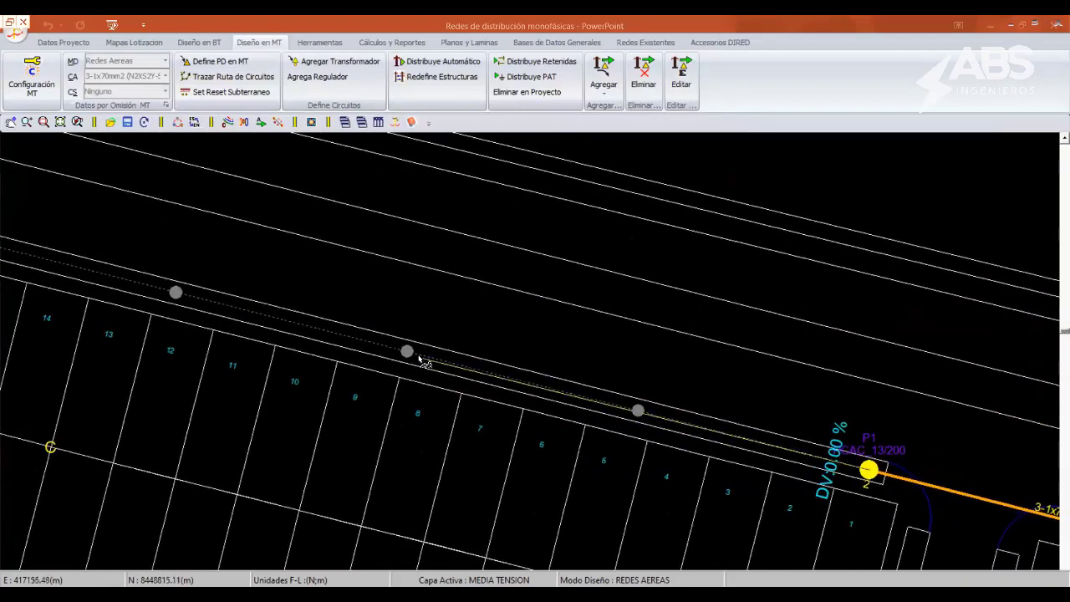
left_click(410, 356)
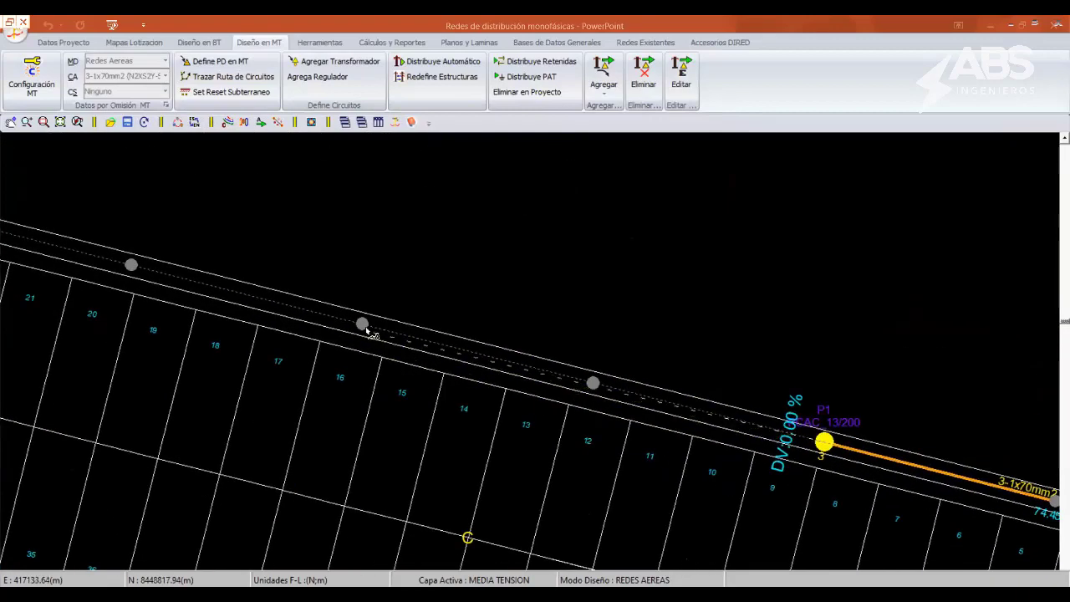
left_click(362, 323)
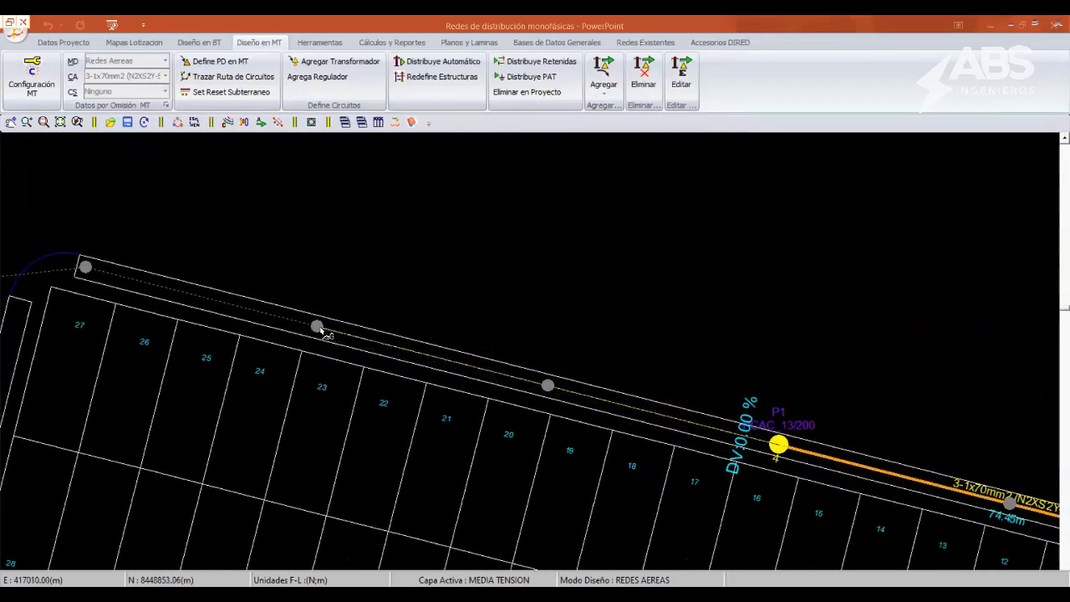
left_click(317, 327)
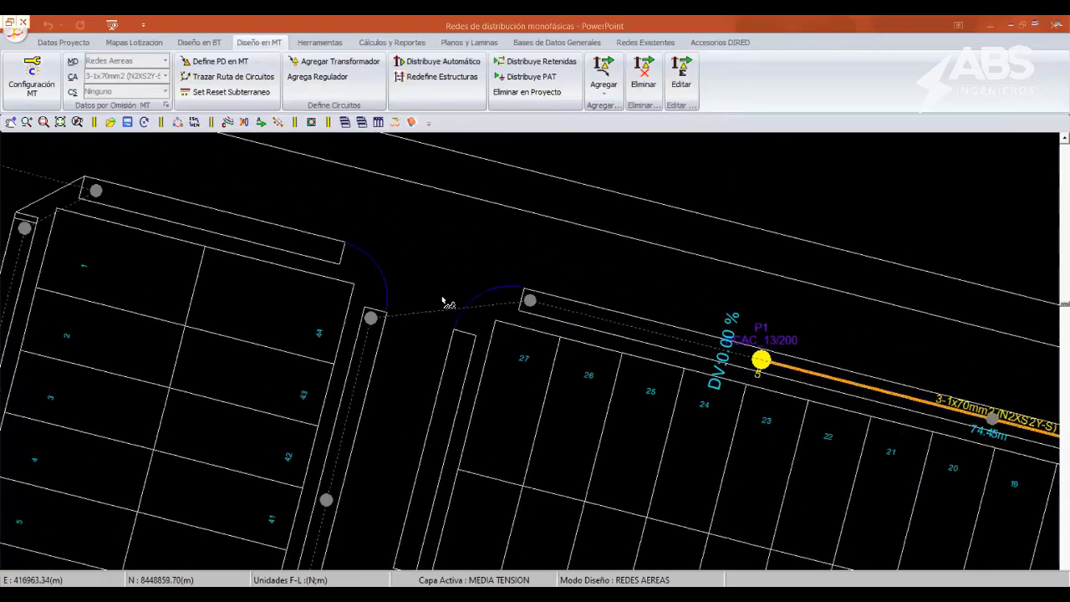
- Add a new pole and branch the MT route toward substation SE-01
scroll(577, 391, "down", 3)
middle_click_drag(577, 391, 571, 354)
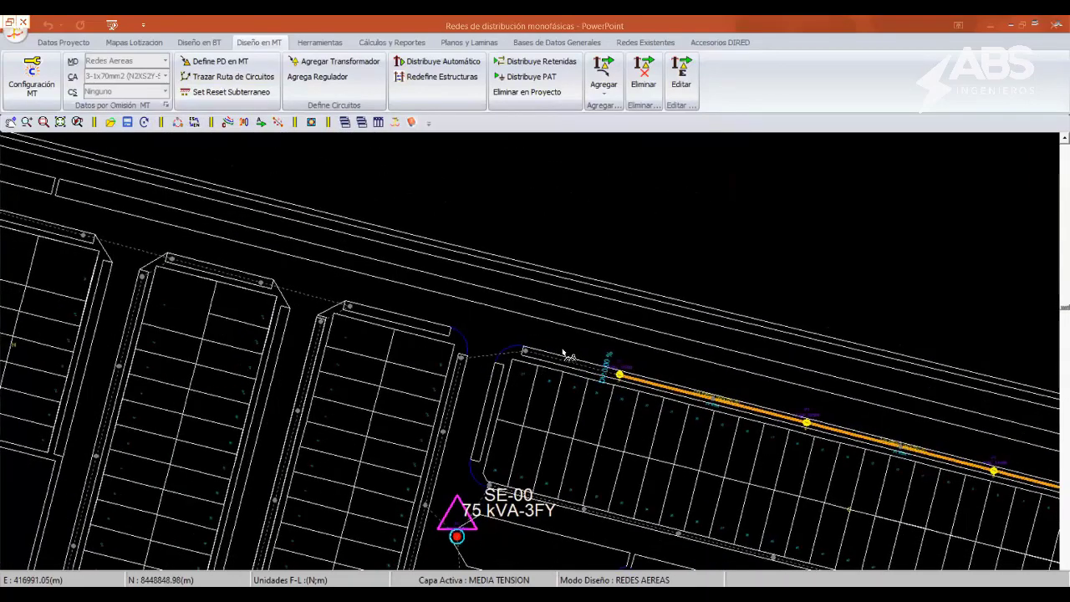
scroll(362, 279, "up", 2)
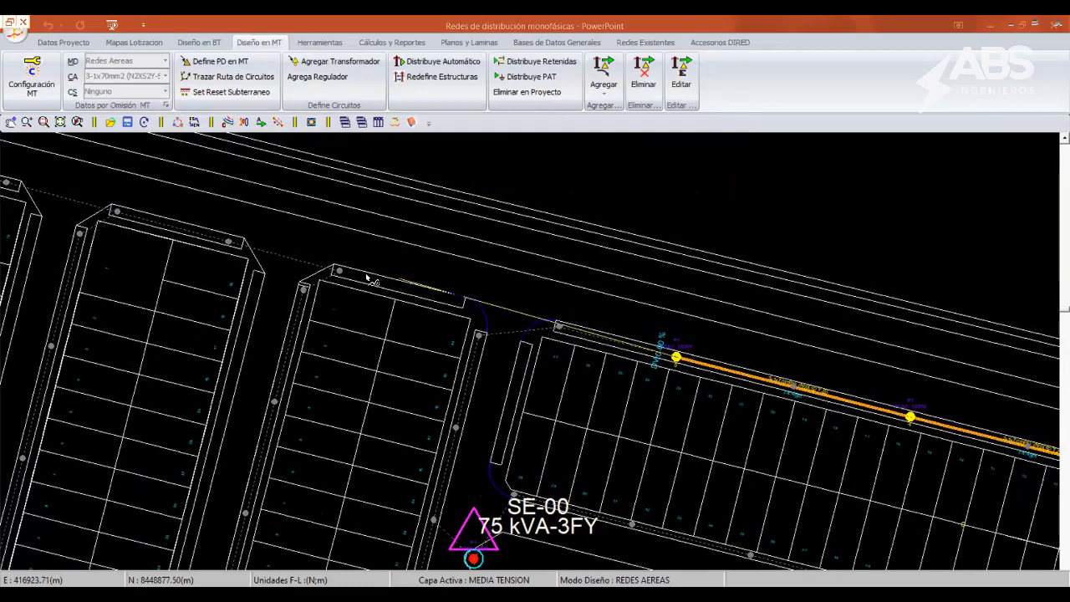
middle_click_drag(338, 274, 348, 276)
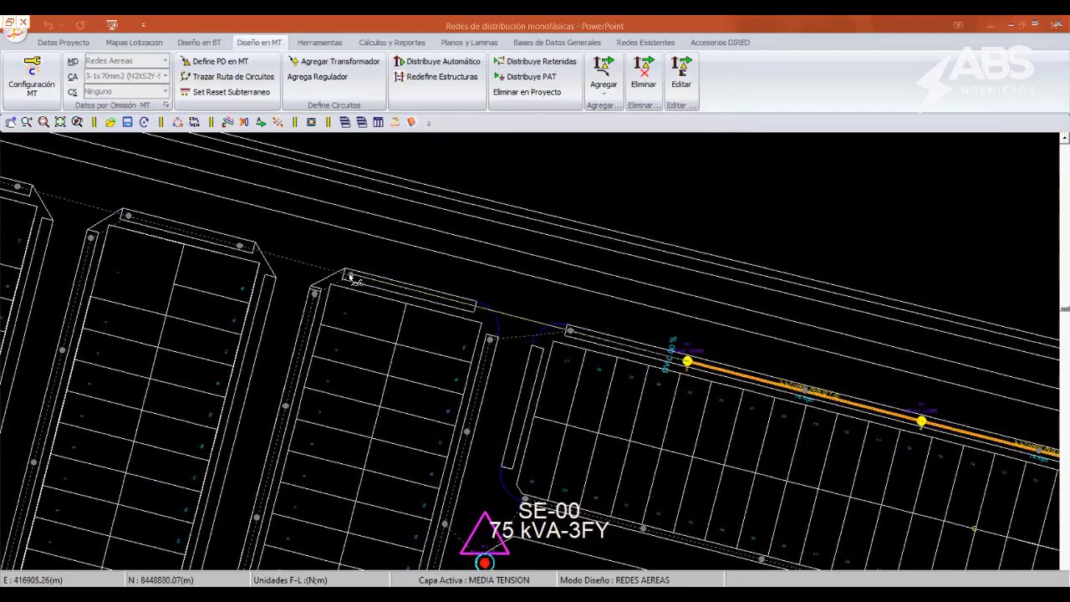
middle_click_drag(351, 278, 458, 321)
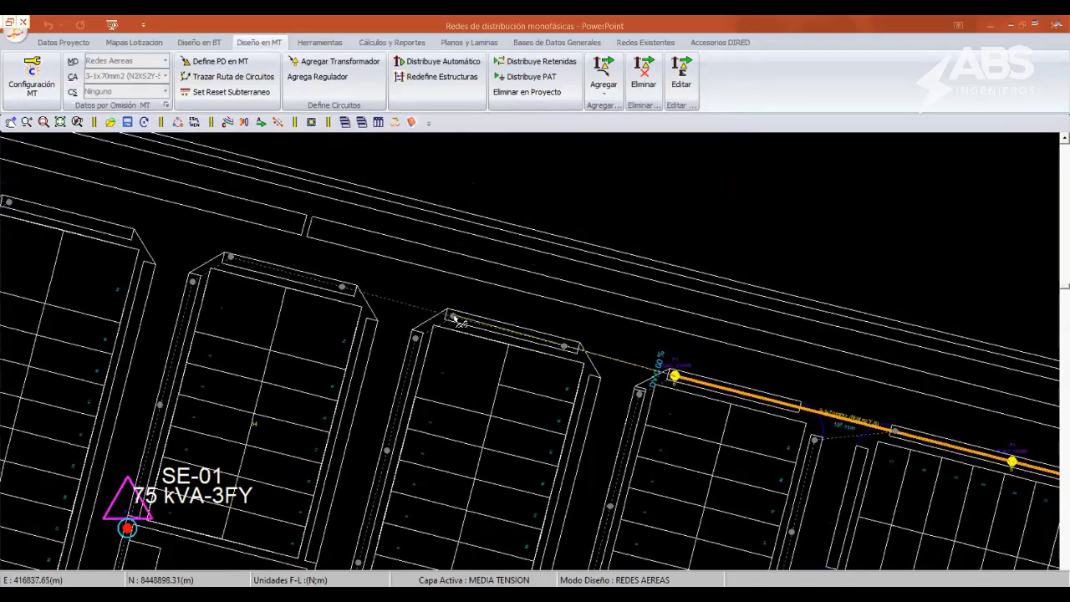
scroll(379, 328, "up", 2)
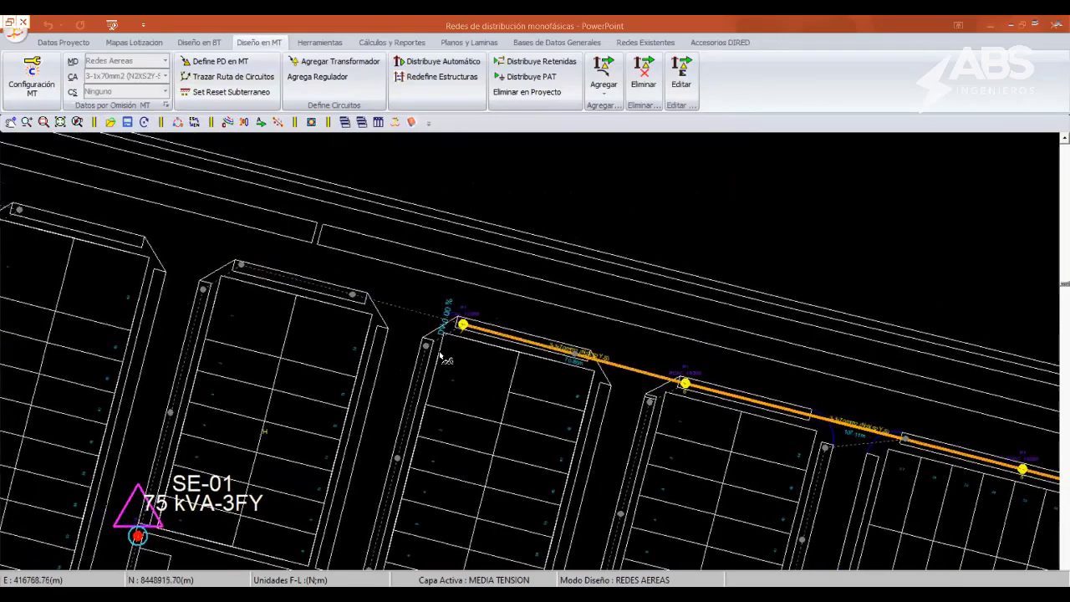
left_click(358, 300)
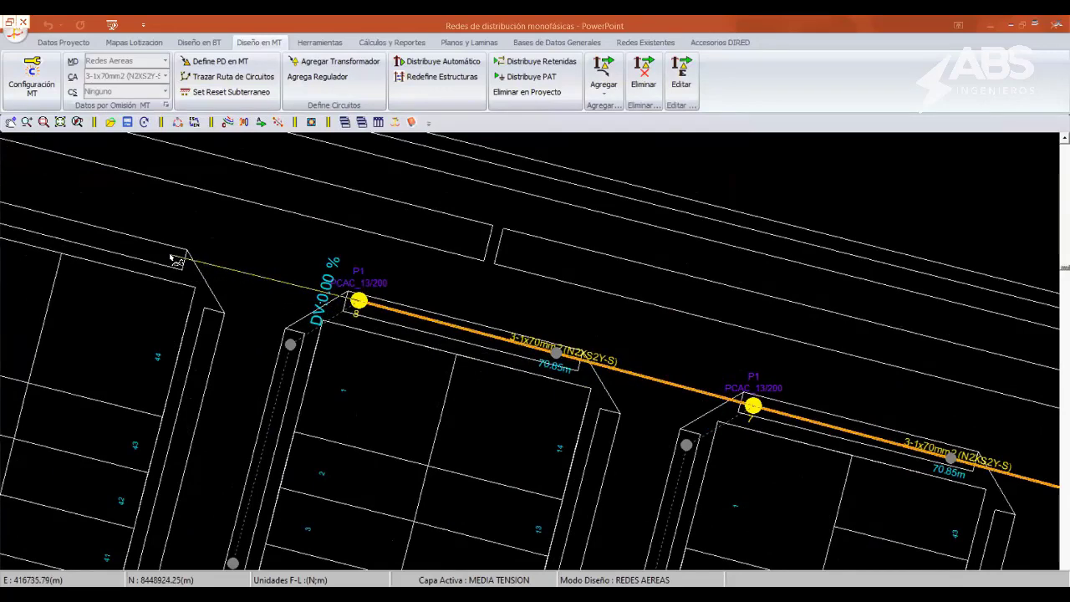
left_click(170, 255)
left_click(286, 341)
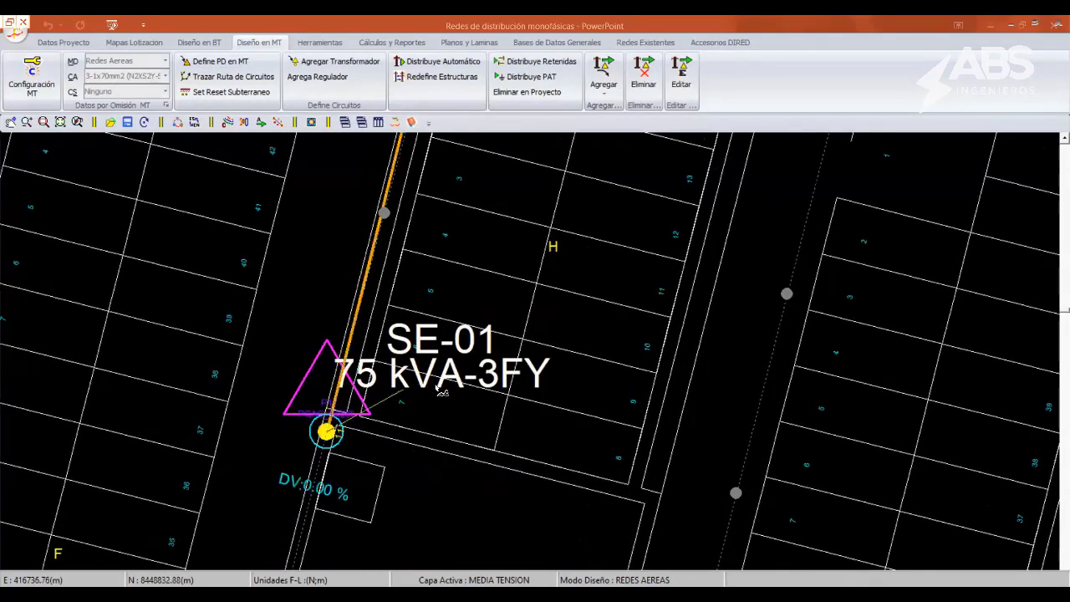
scroll(442, 392, "down", 3)
scroll(442, 392, "down", 2)
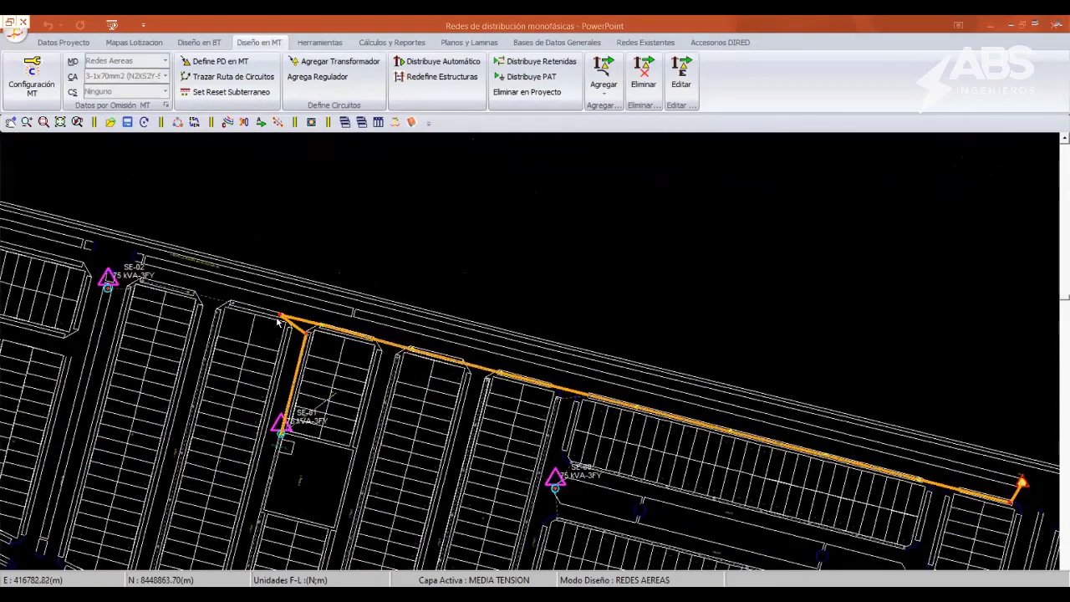
- Run the MT route from pole 10 through a new pole to the SE-02 transformer
scroll(278, 322, "up", 1)
scroll(279, 322, "up", 1)
scroll(278, 322, "up", 2)
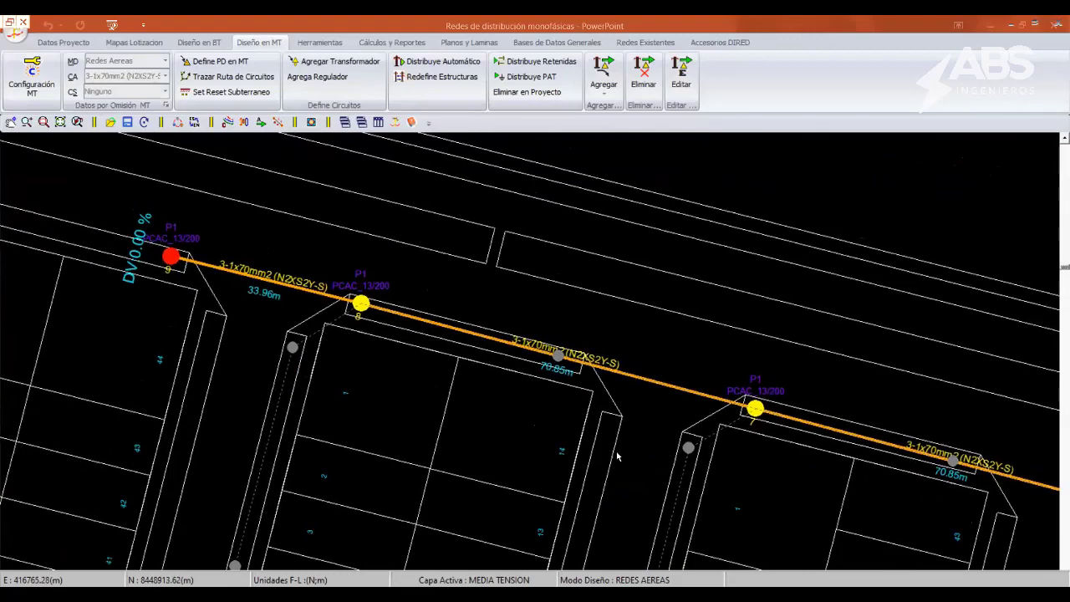
left_click(264, 78)
mouse_move(366, 309)
middle_mouse_down()
mouse_move(679, 455)
mouse_move(516, 428)
middle_mouse_up()
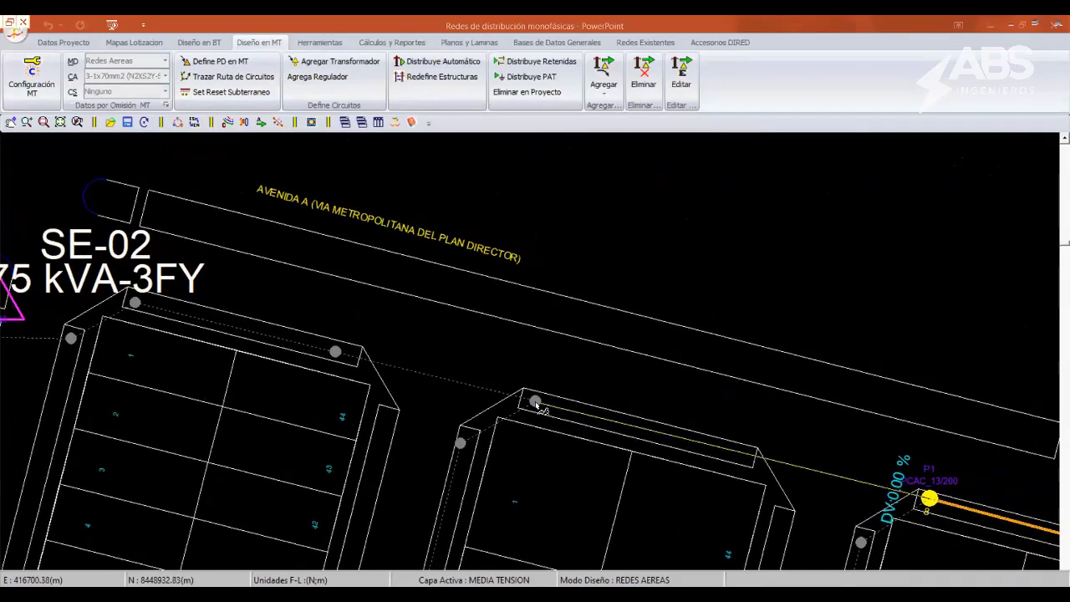
left_click(136, 302)
middle_click_drag(138, 305, 326, 309)
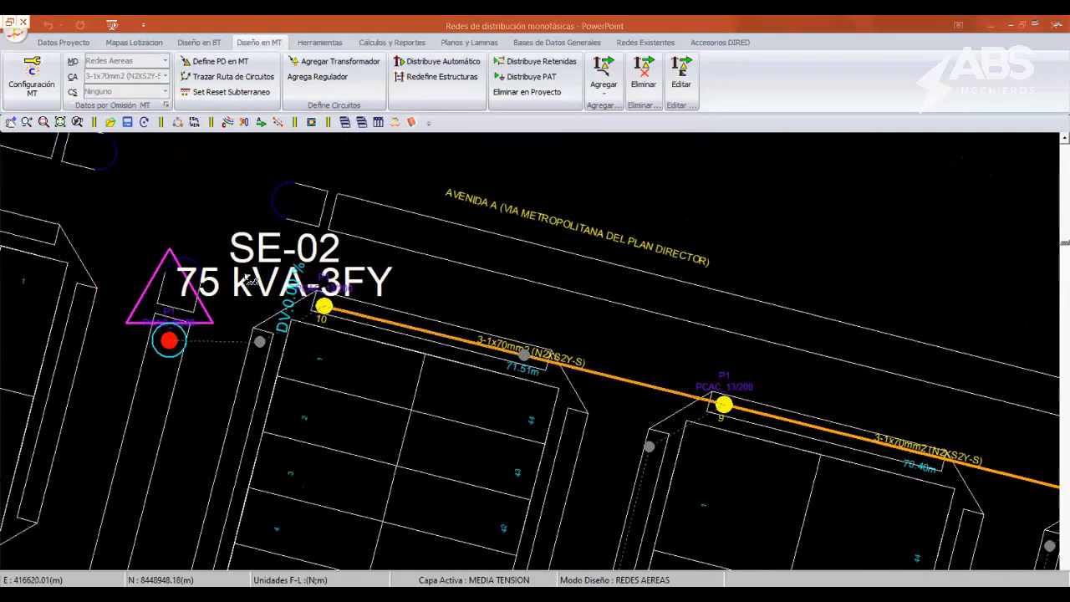
left_click(168, 343)
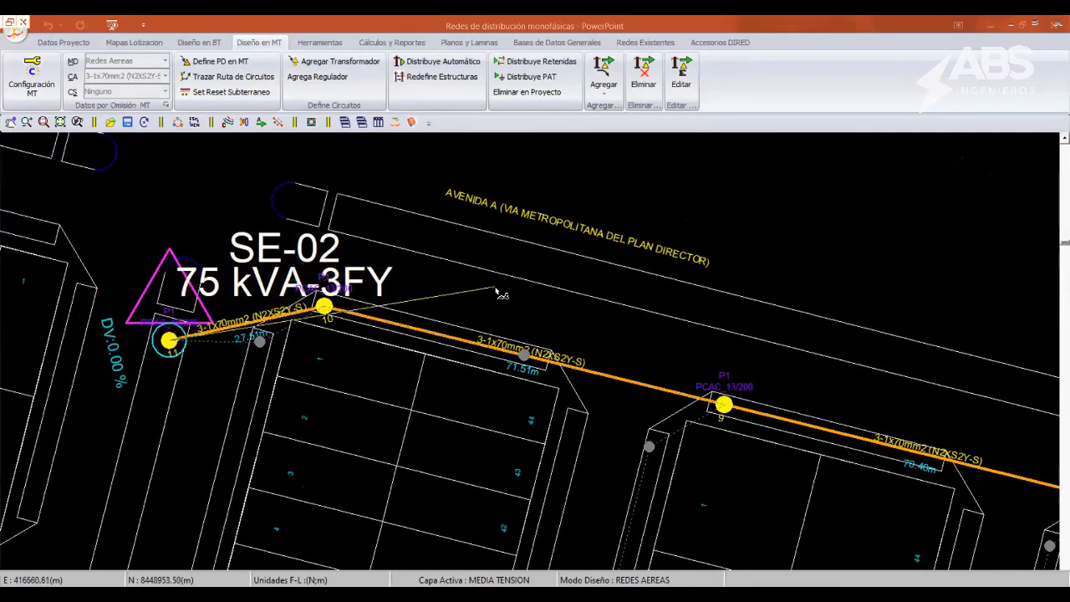
scroll(583, 331, "down", 2)
mouse_move(583, 331)
middle_mouse_down()
mouse_move(538, 284)
mouse_move(672, 258)
middle_mouse_up()
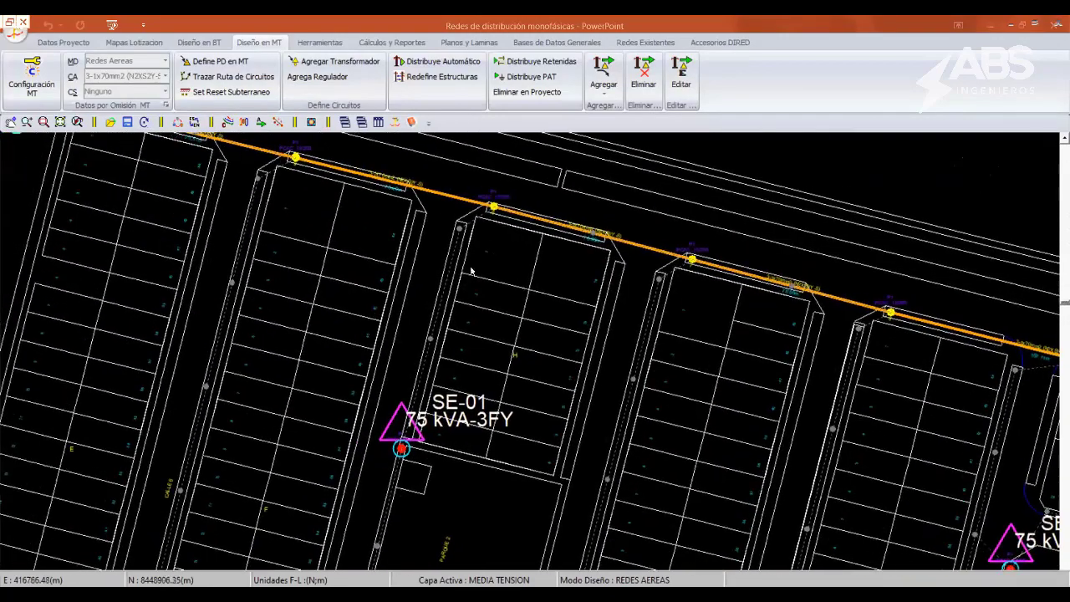
scroll(671, 258, "up", 1)
left_click(604, 84)
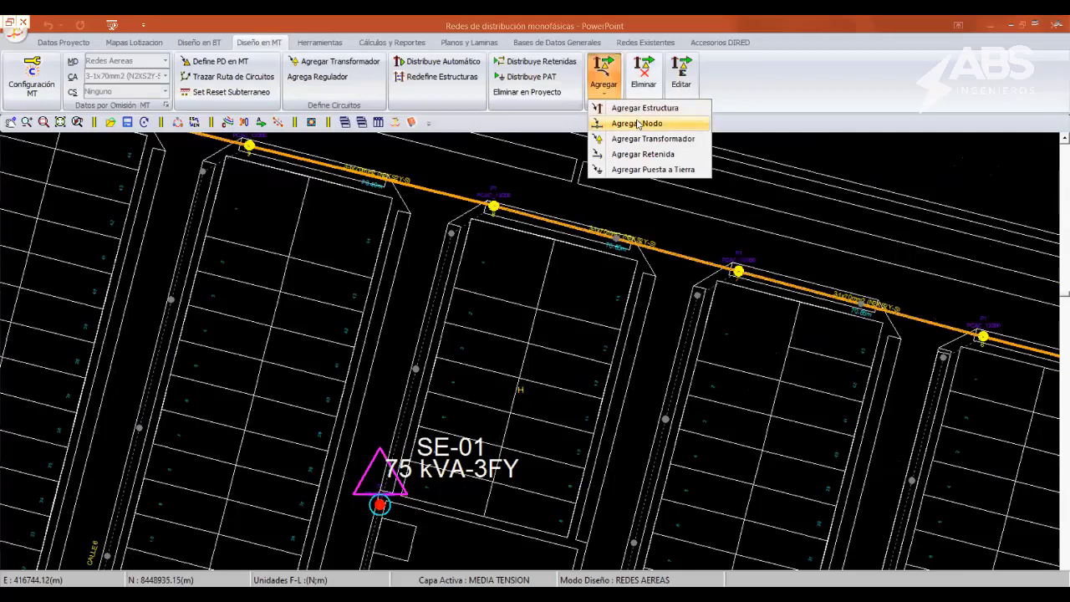
- Add a node and pole on the MT line and run a conductor to transformer SE-01
left_click(626, 143)
left_click(462, 201)
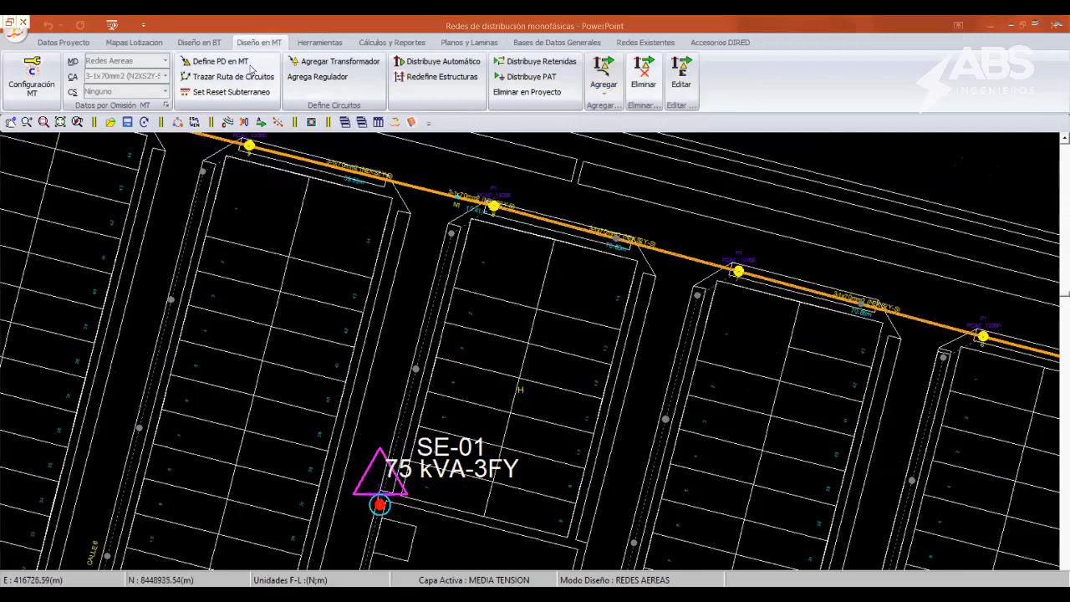
left_click(451, 233)
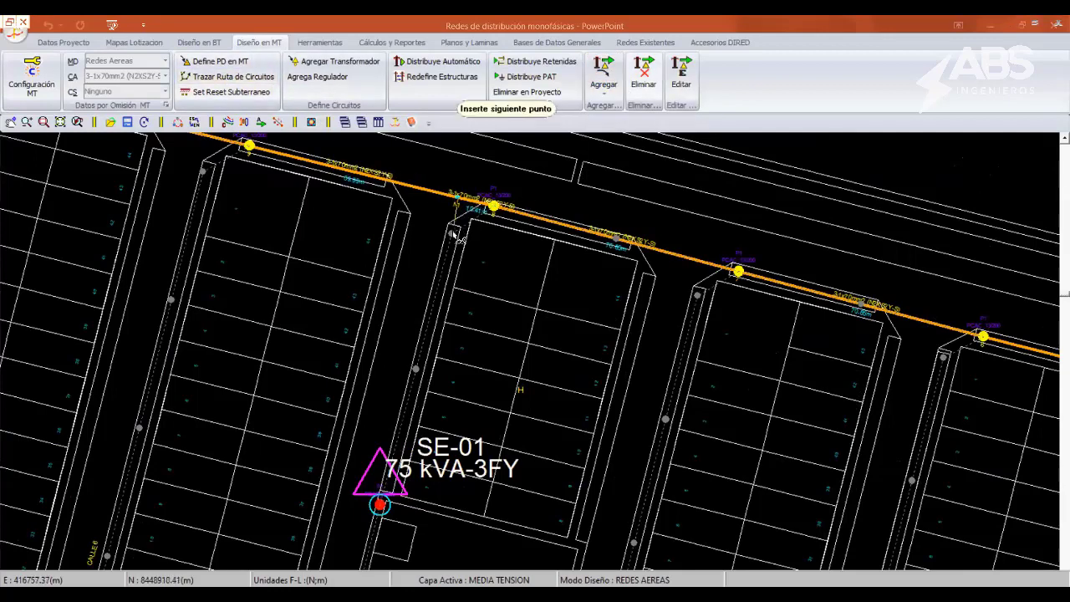
left_click(380, 500)
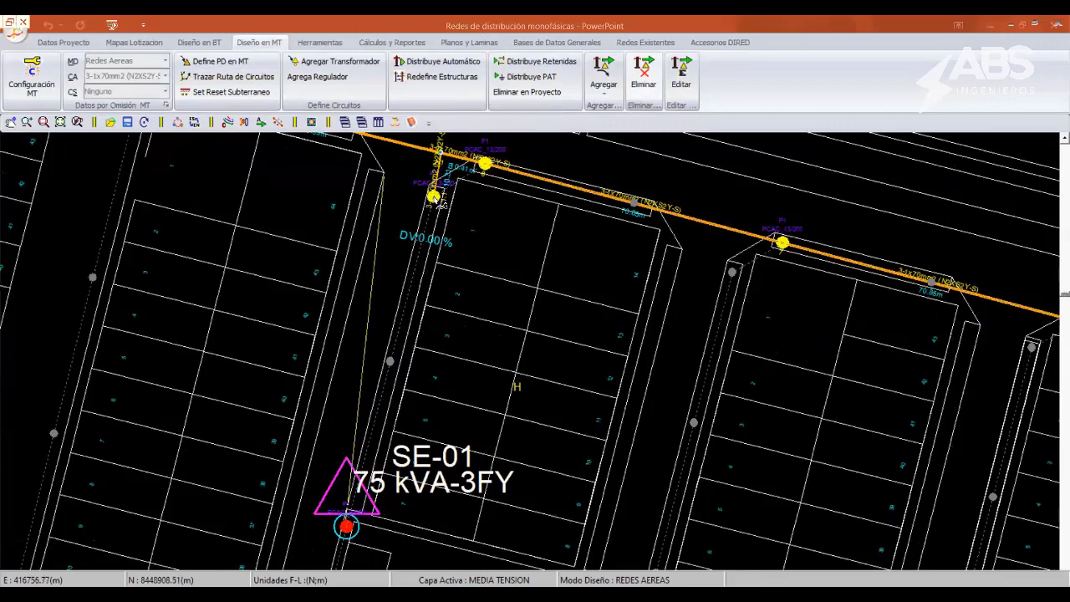
left_click(440, 200)
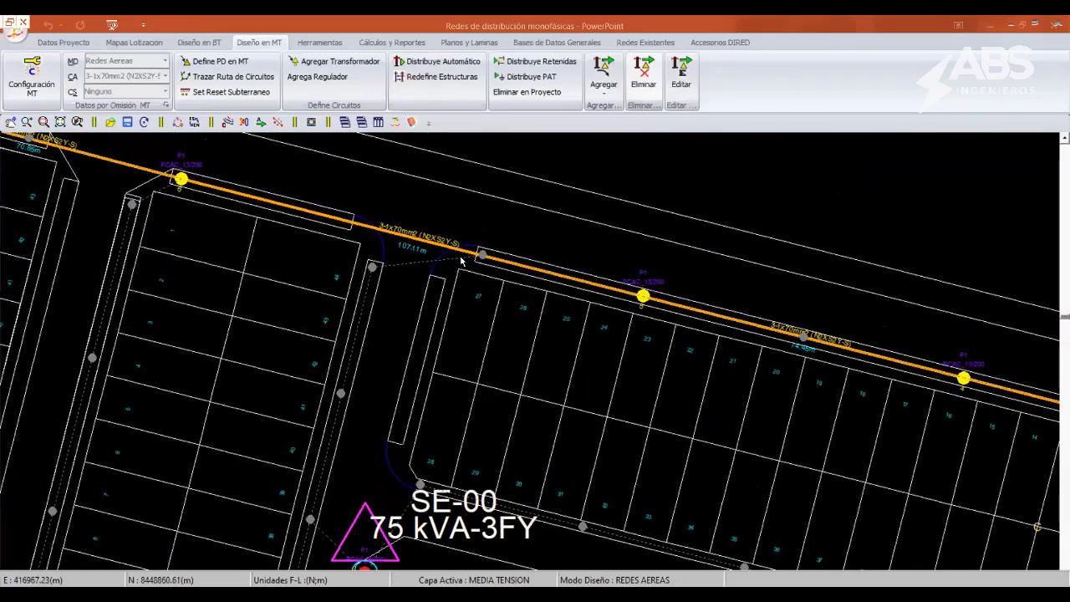
- Split the 107.11 m span near SE-00 with a new node N1
left_click(604, 77)
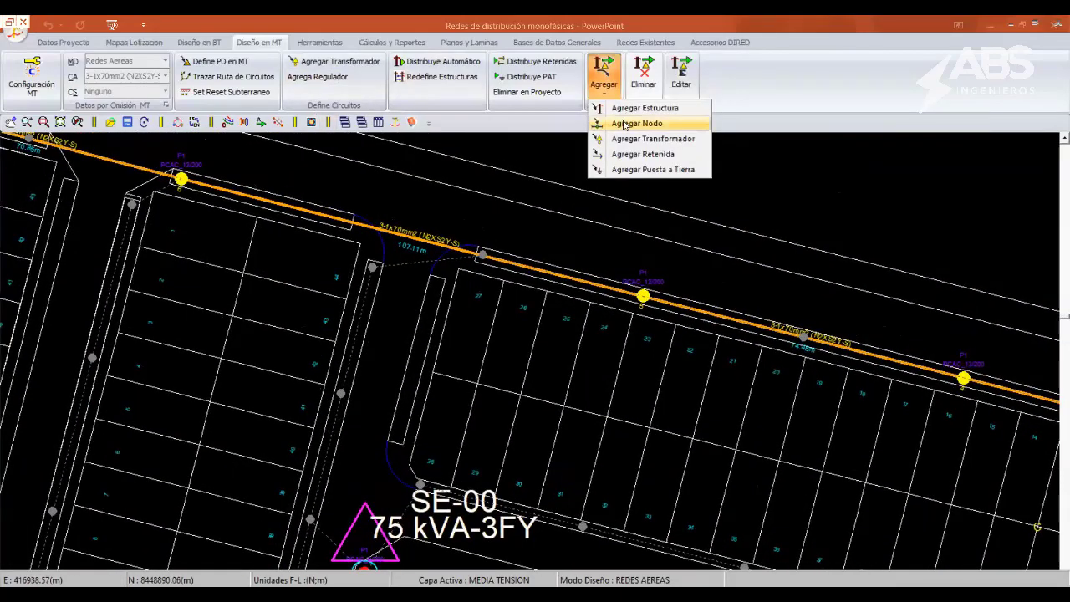
left_click(626, 126)
left_click(449, 248)
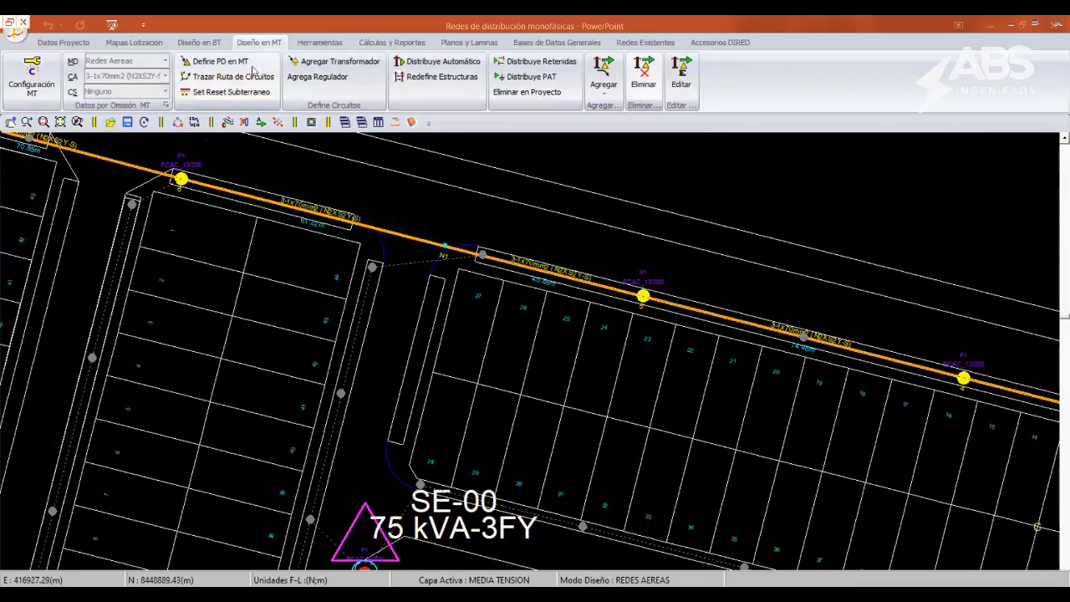
middle_click_drag(449, 248, 502, 179)
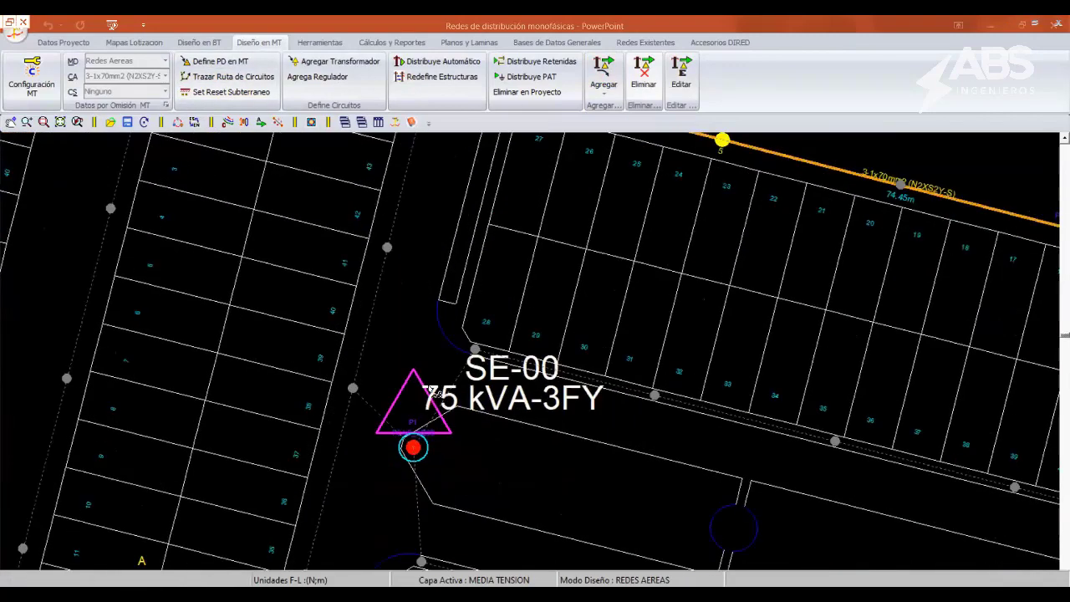
scroll(510, 249, "up", 1)
mouse_move(509, 250)
middle_mouse_down()
mouse_move(483, 258)
mouse_move(498, 203)
middle_mouse_up()
- Draw the branch conductor from node N1 to the SE-00 transformer
middle_click_drag(450, 502, 474, 390)
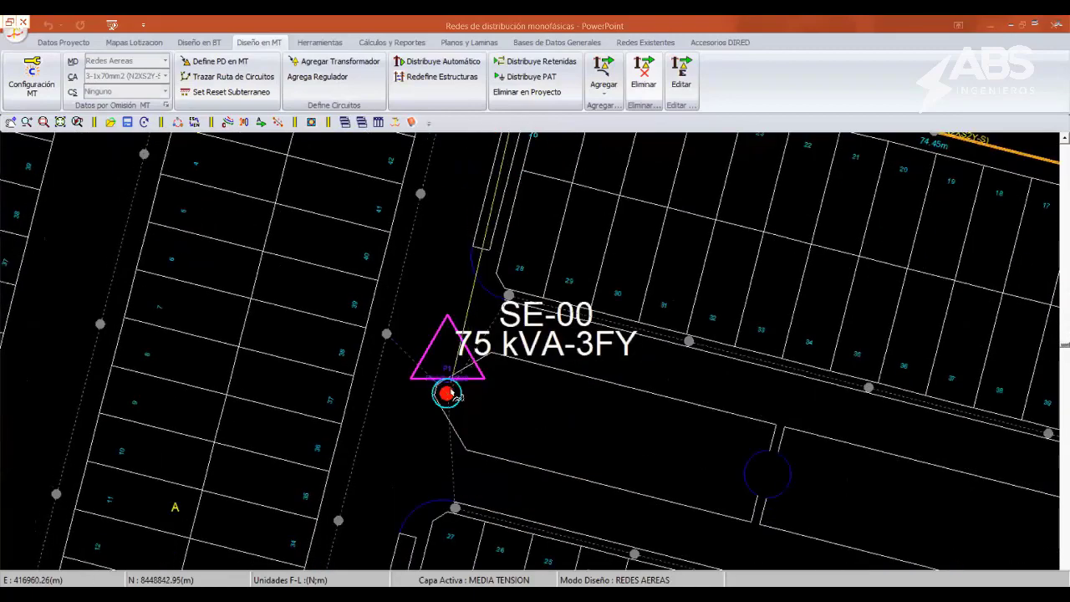
scroll(702, 351, "down", 3)
scroll(644, 305, "up", 1)
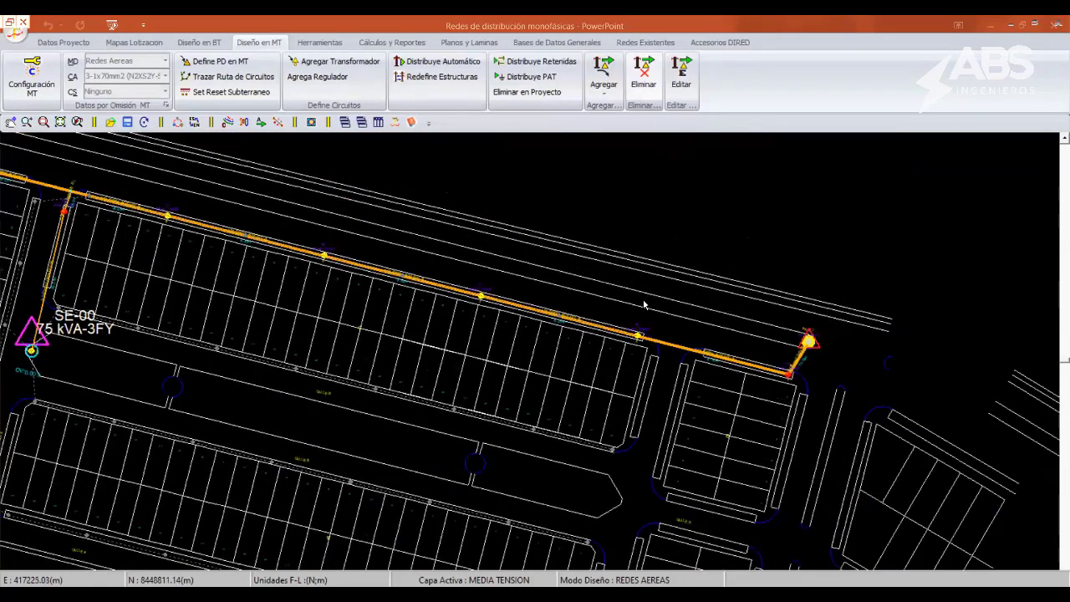
scroll(587, 361, "up", 3)
scroll(535, 318, "up", 3)
scroll(466, 305, "up", 3)
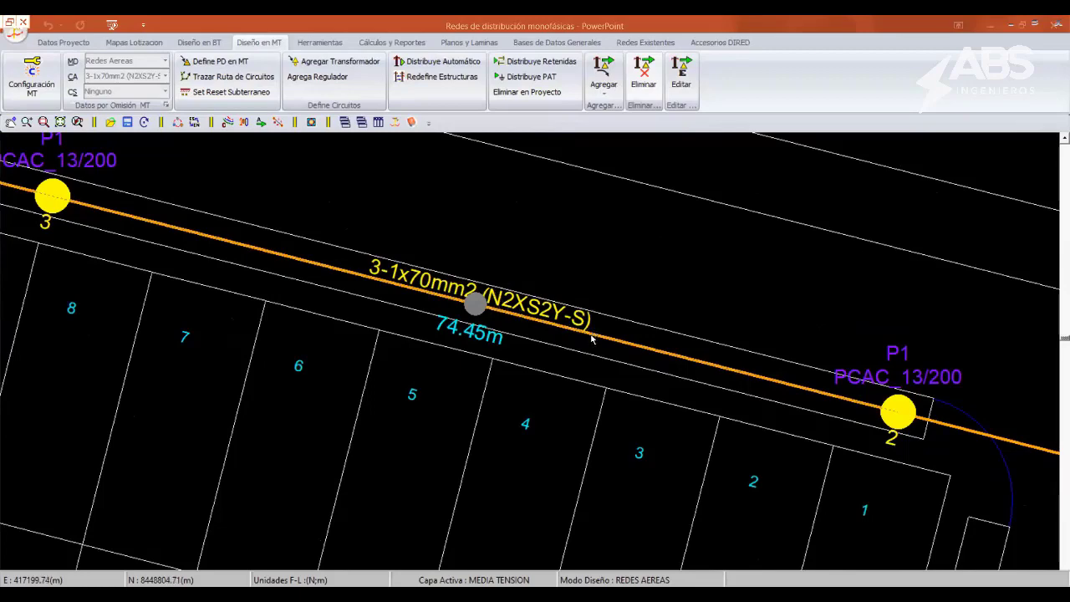
- Follow the medium-voltage line to check its cable spans, then zoom out
middle_click_drag(894, 383, 587, 351)
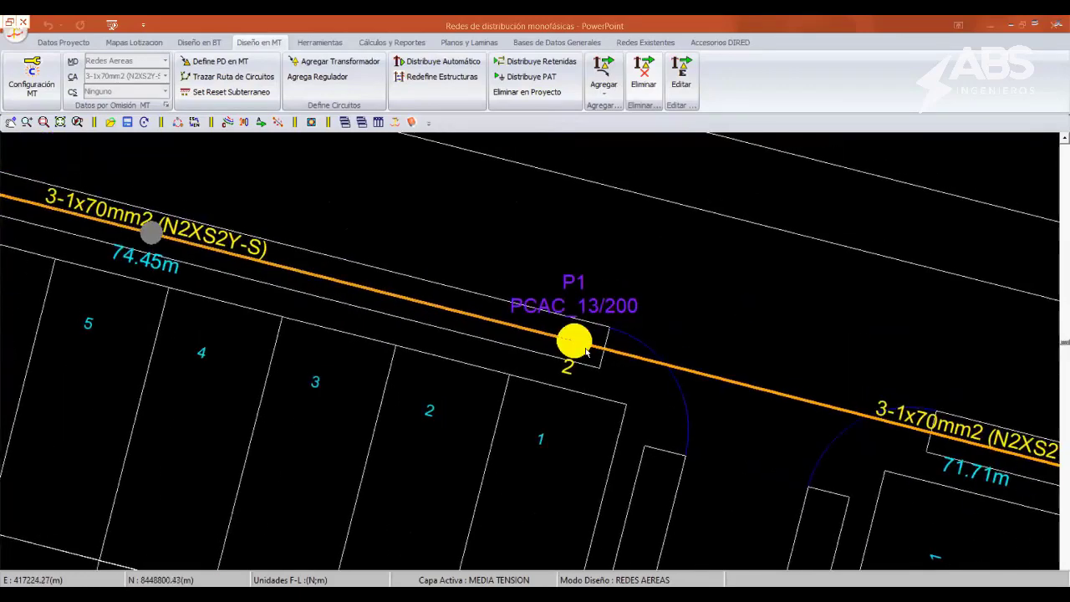
scroll(612, 370, "down", 3)
scroll(566, 354, "up", 3)
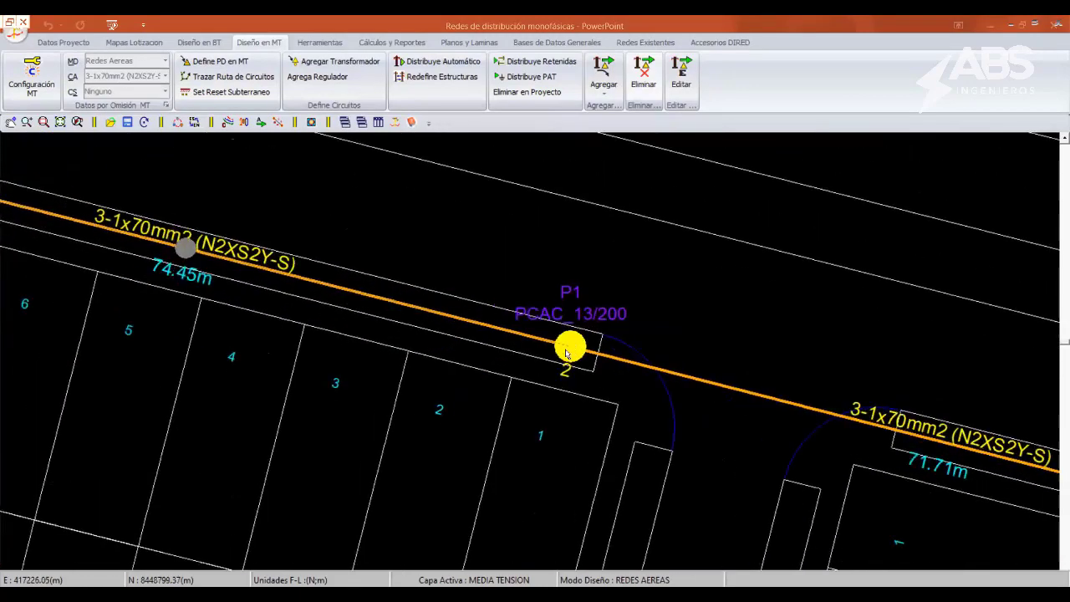
scroll(580, 298, "up", 1)
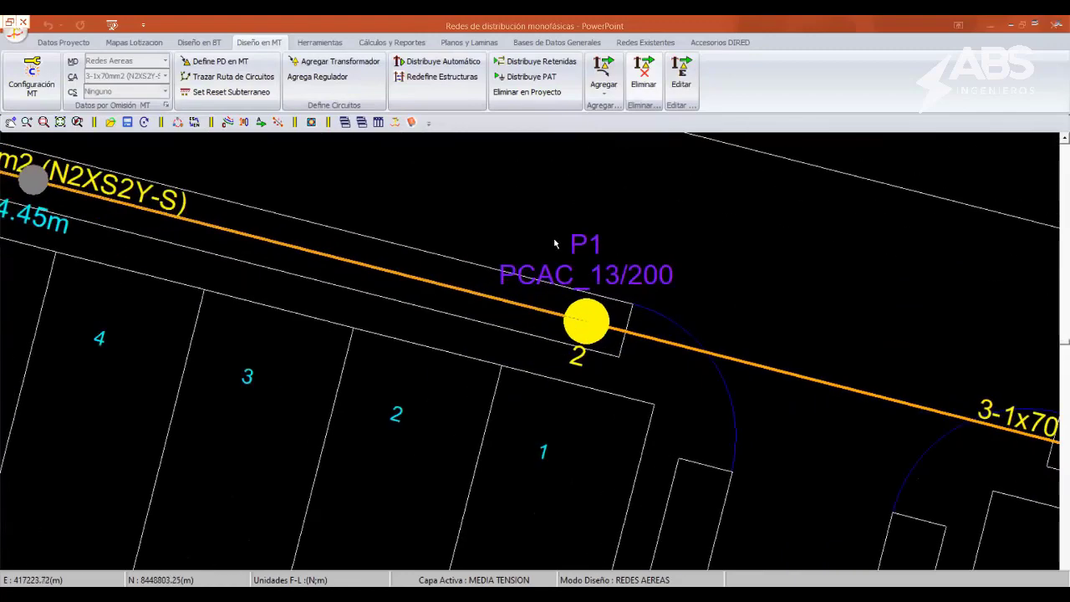
scroll(618, 285, "down", 2)
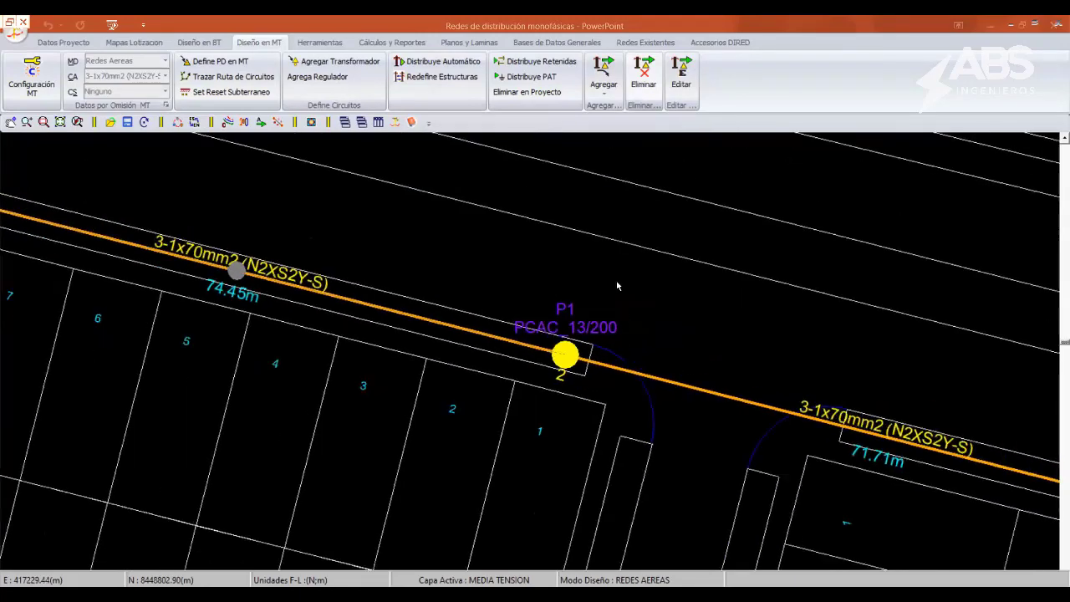
scroll(612, 309, "down", 2)
scroll(608, 326, "down", 1)
scroll(605, 339, "up", 1)
scroll(502, 351, "down", 1)
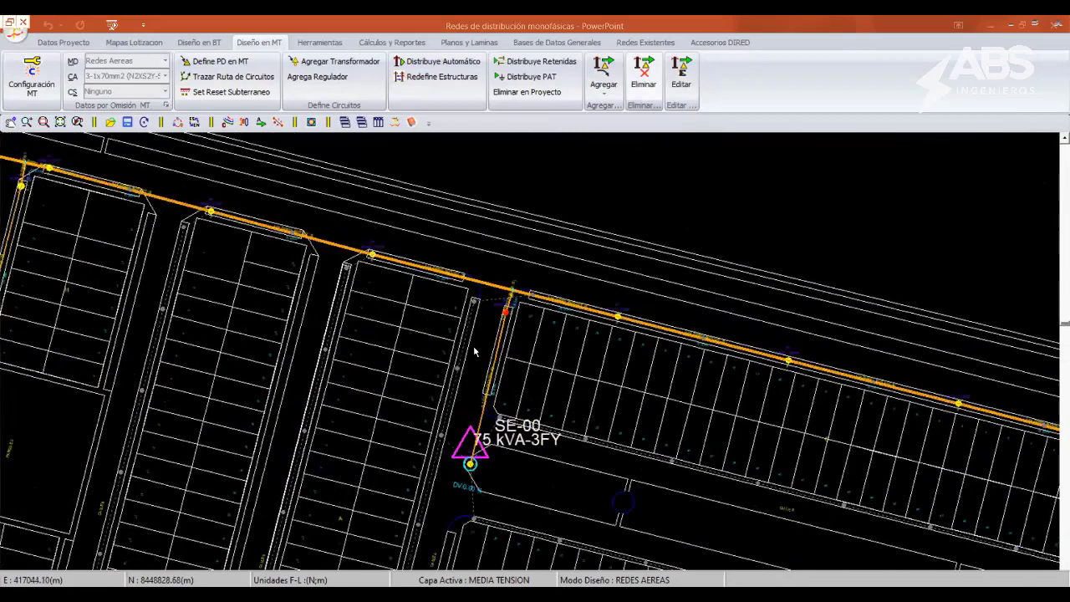
scroll(484, 355, "down", 1)
scroll(483, 355, "down", 1)
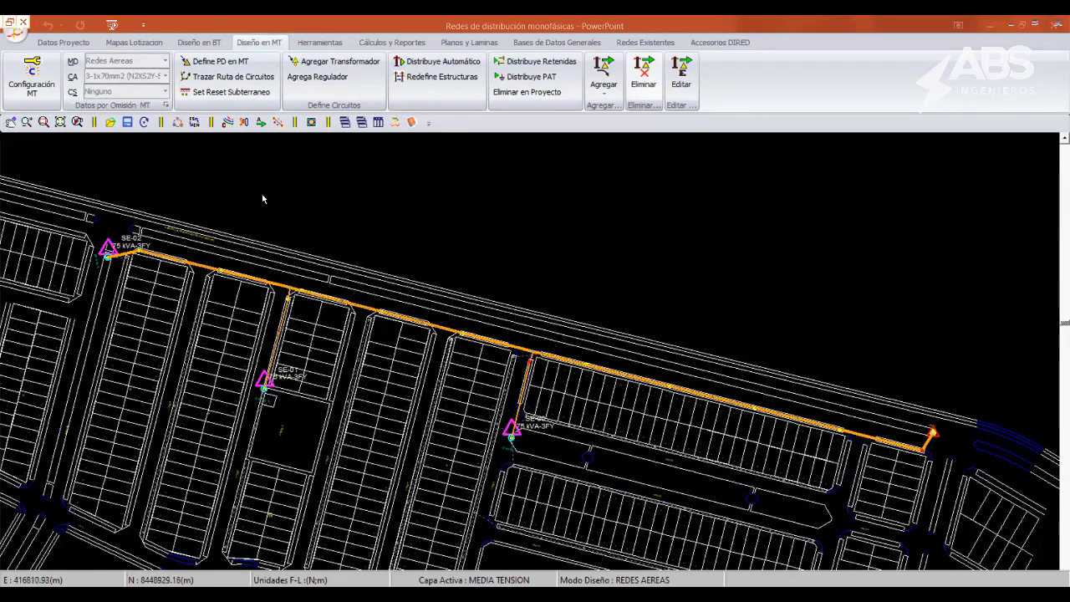
left_click(217, 44)
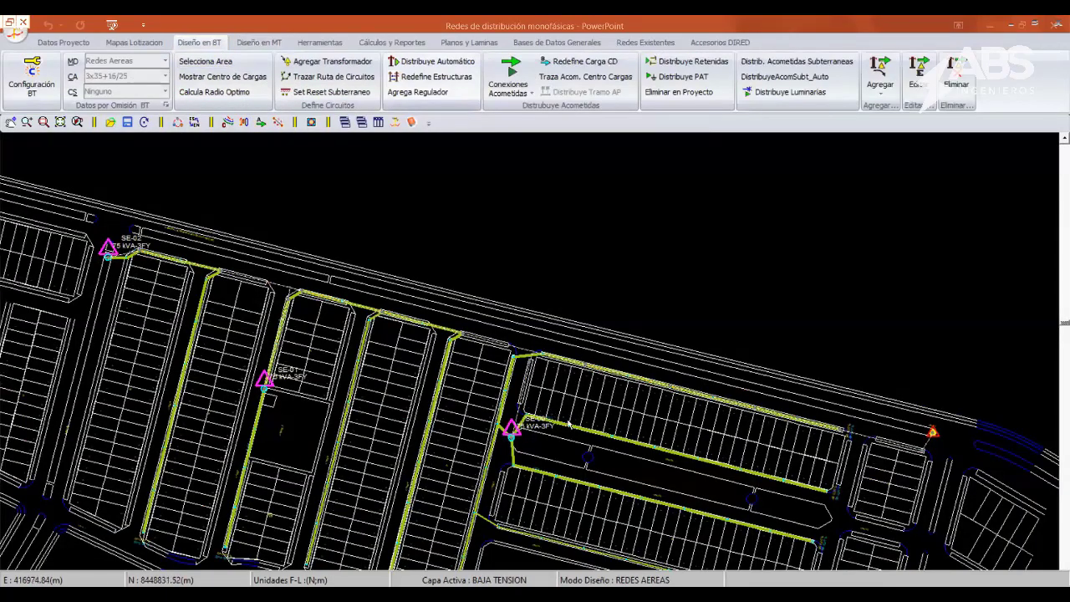
scroll(569, 425, "up", 3)
scroll(543, 419, "up", 3)
scroll(516, 413, "up", 2)
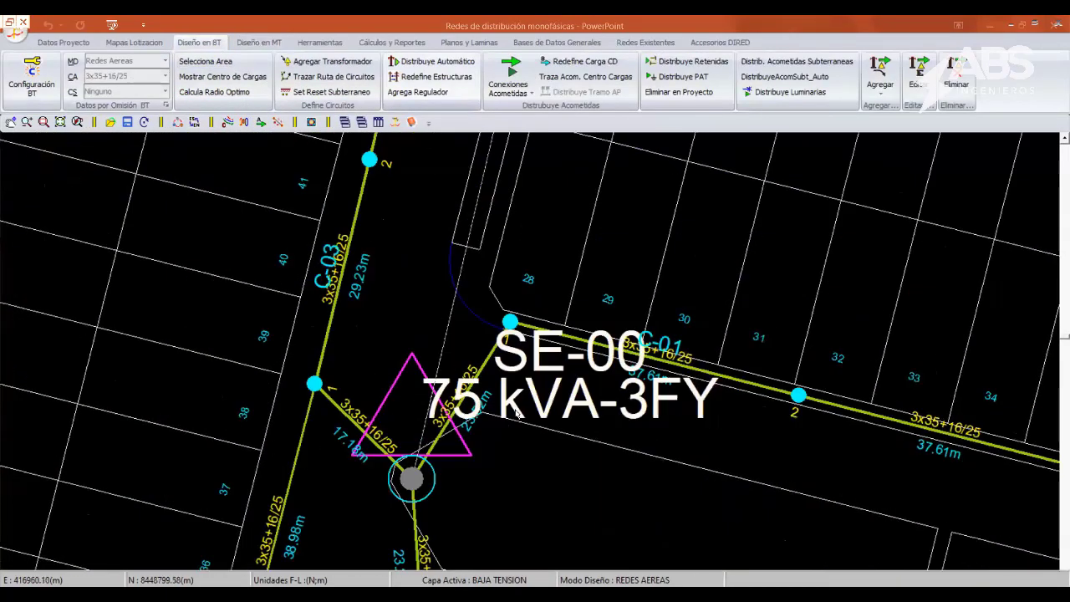
scroll(518, 414, "down", 2)
scroll(518, 412, "down", 1)
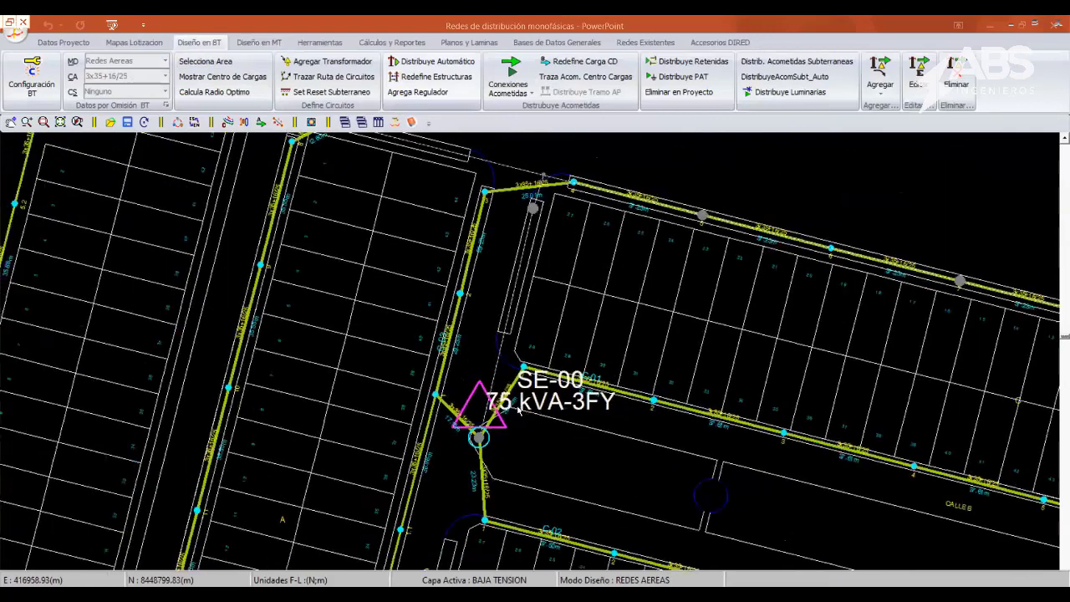
scroll(518, 409, "down", 1)
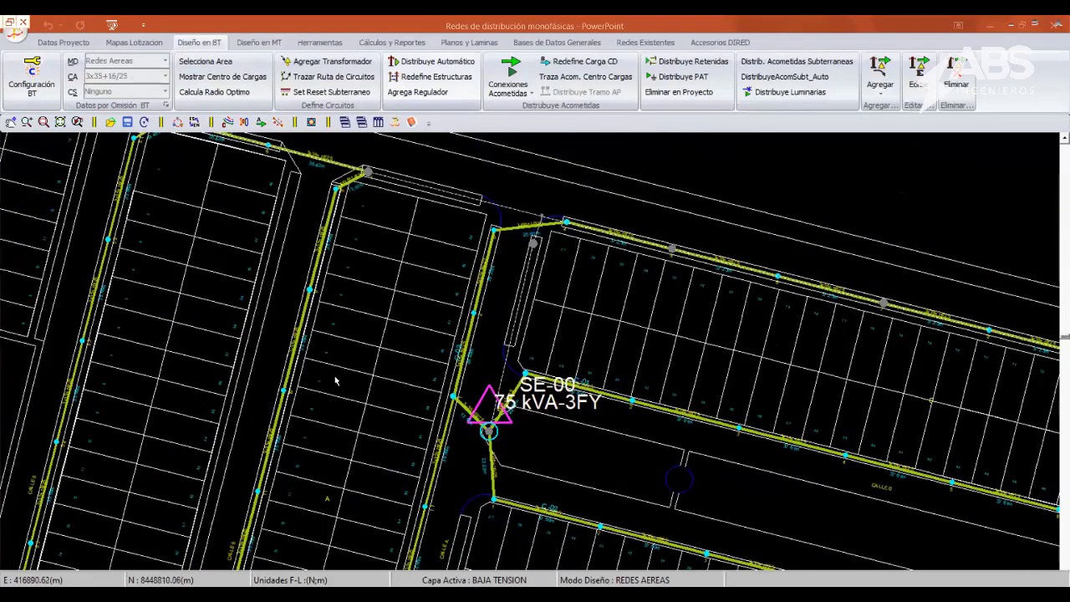
middle_click_drag(384, 395, 525, 441)
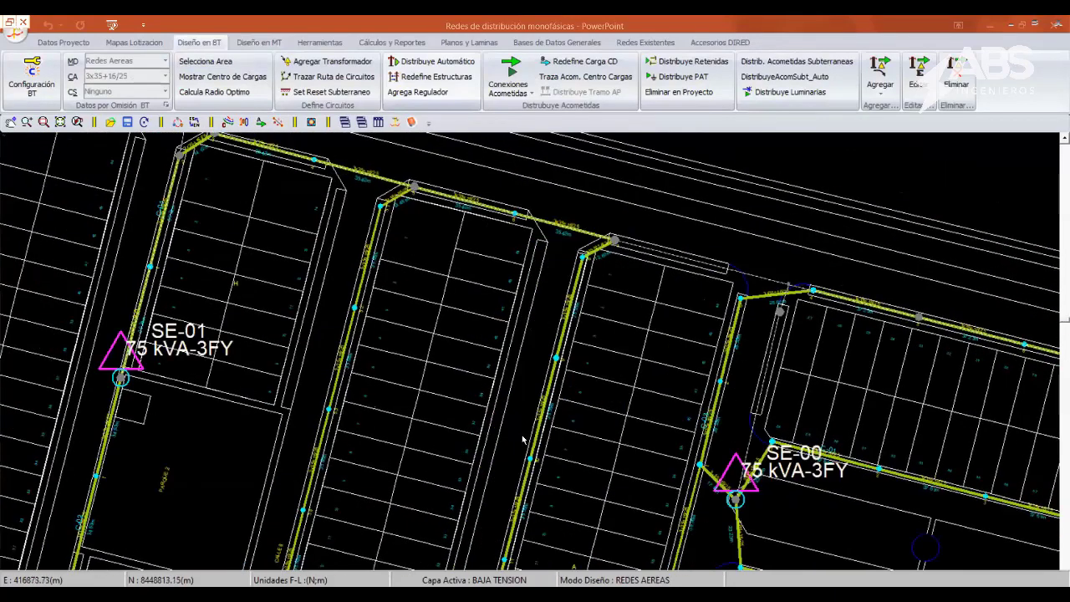
middle_click_drag(454, 385, 613, 398)
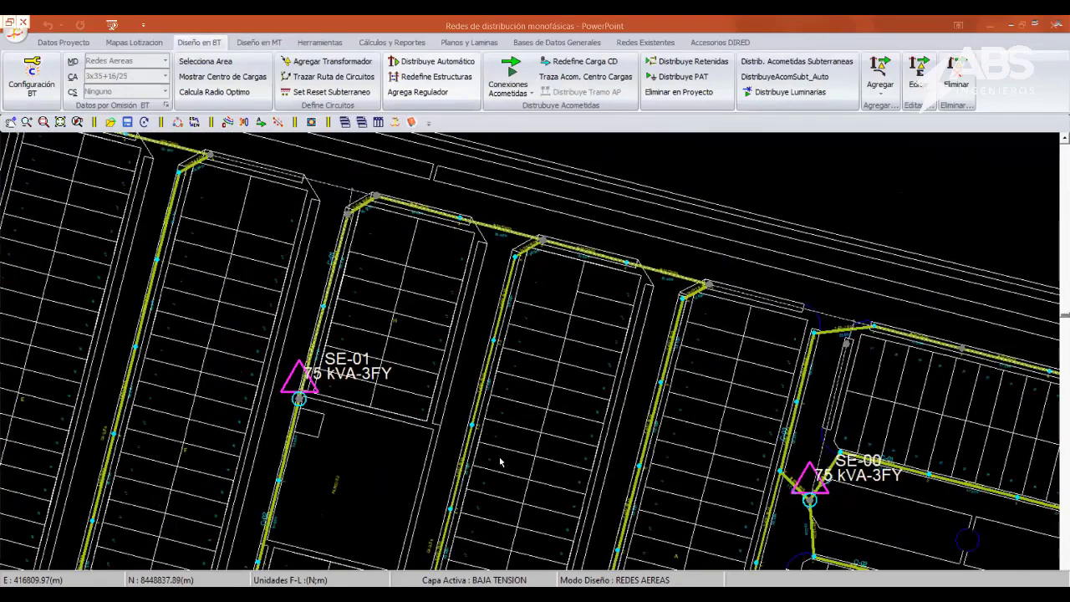
scroll(612, 398, "down", 2)
scroll(587, 427, "up", 2)
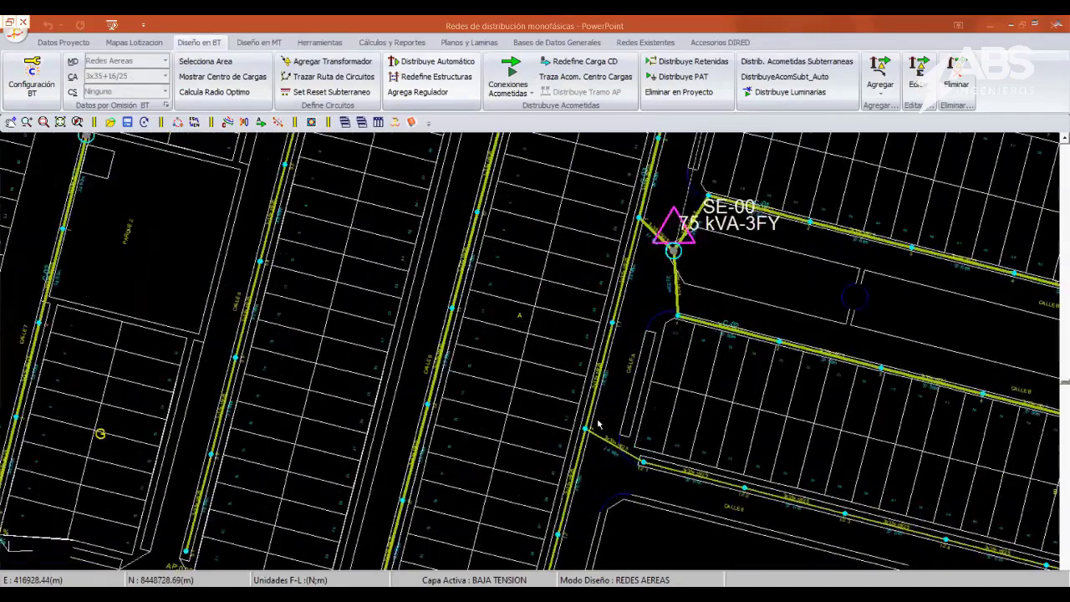
scroll(587, 427, "up", 2)
scroll(404, 399, "down", 1)
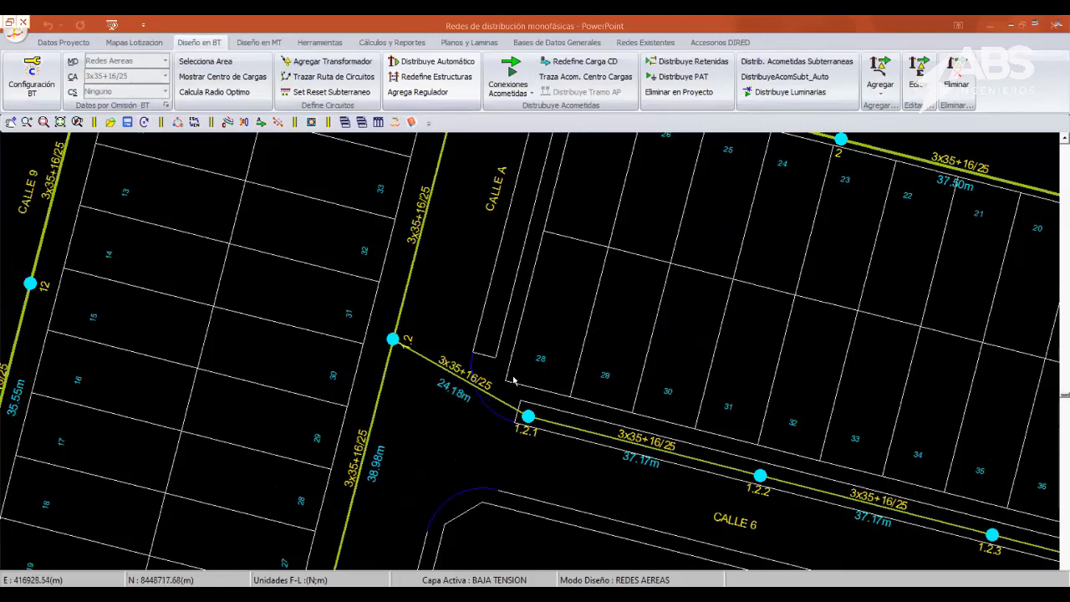
scroll(514, 380, "down", 3)
scroll(642, 383, "up", 2)
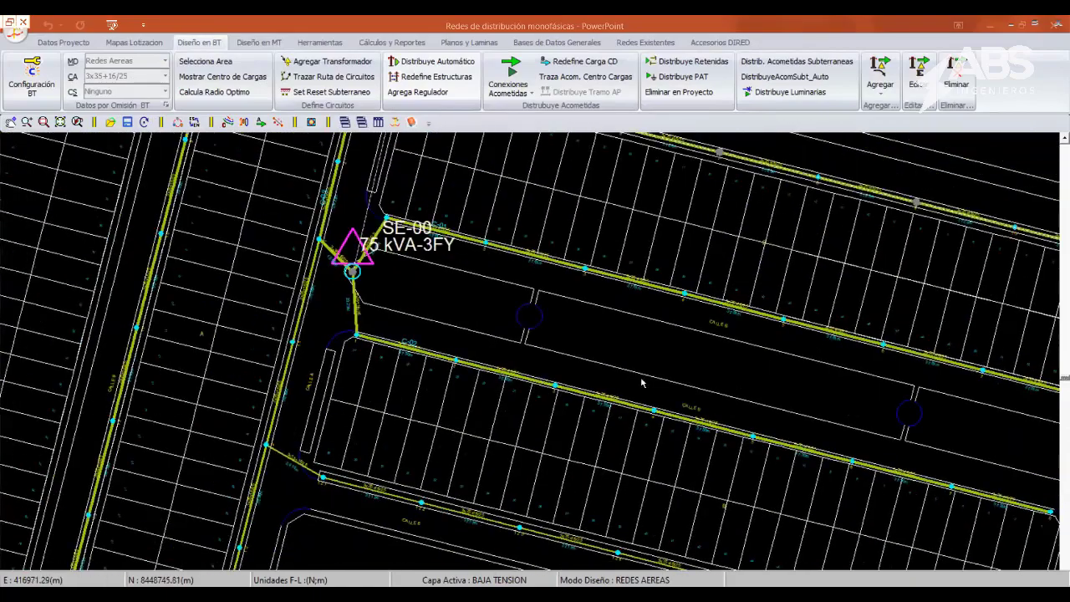
scroll(642, 383, "down", 2)
mouse_move(201, 348)
middle_mouse_down()
mouse_move(429, 383)
mouse_move(547, 455)
middle_mouse_up()
middle_click_drag(272, 290, 443, 351)
scroll(418, 360, "up", 2)
scroll(407, 373, "up", 1)
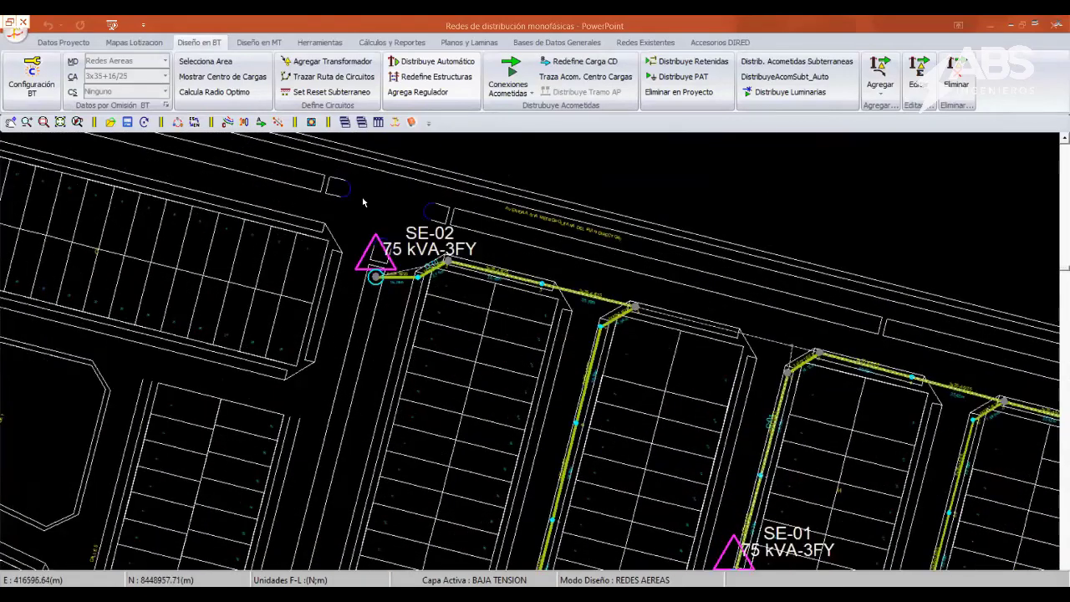
- Route circuit C-02 from SE-02 down the side street with poles at 30 m maximum span
left_click(377, 280)
left_click(339, 264)
middle_click_drag(367, 267, 373, 227)
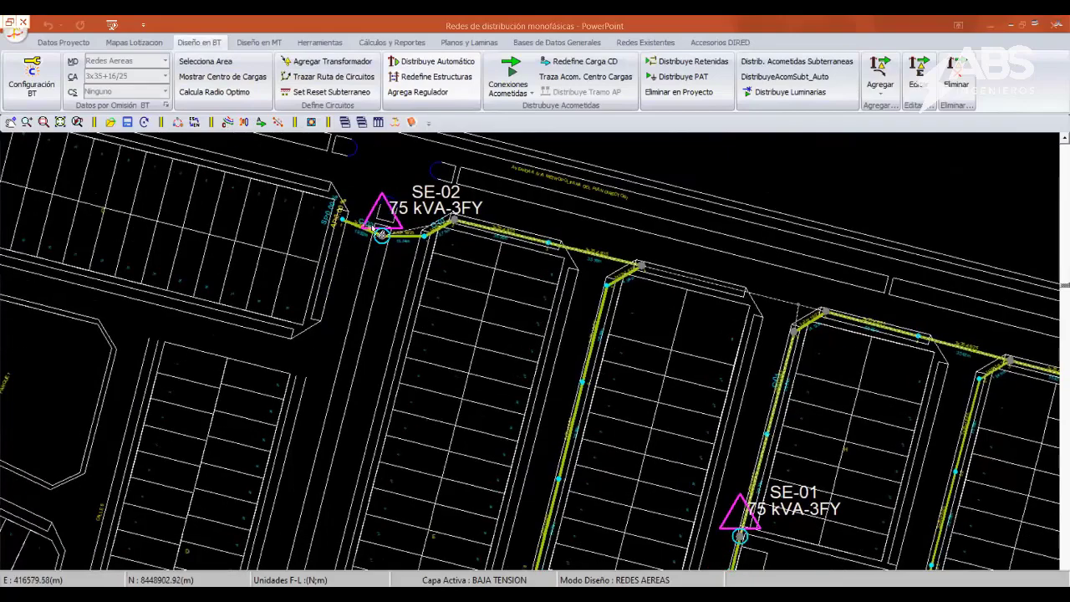
middle_click_drag(373, 502, 389, 376)
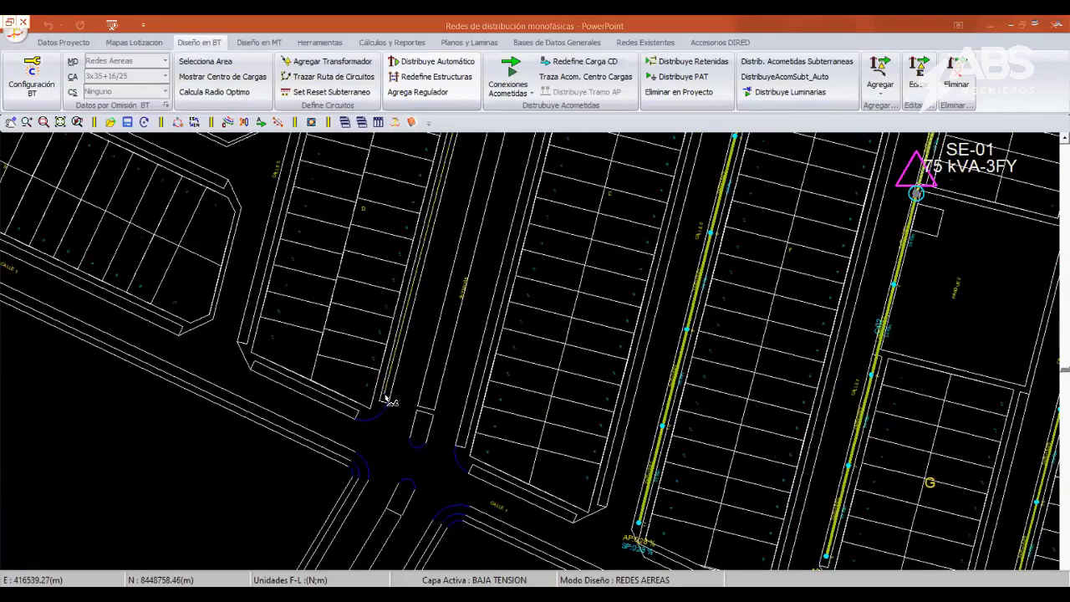
left_click(318, 123)
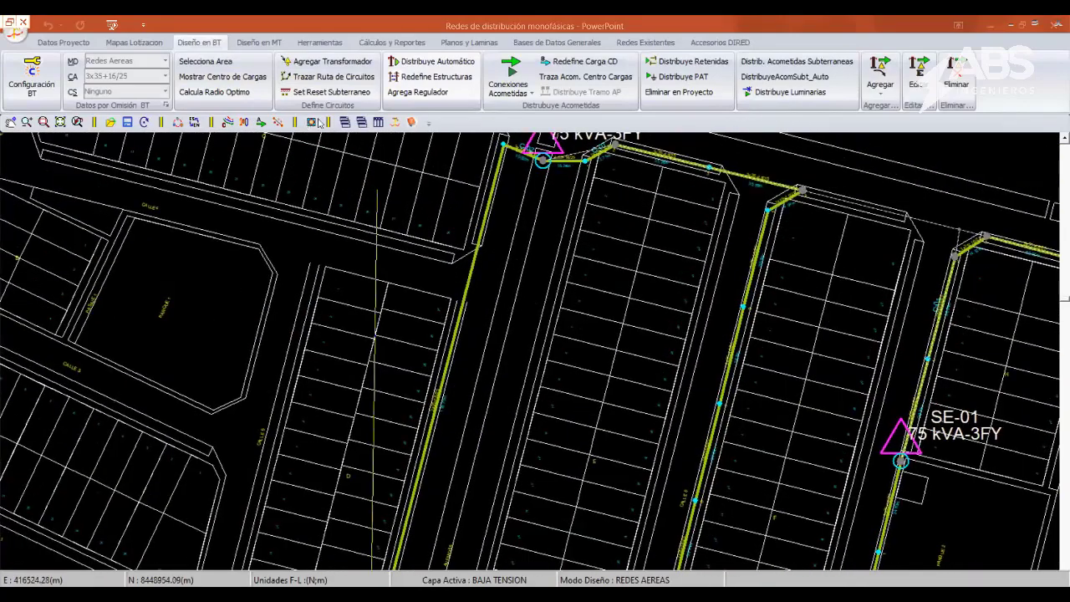
left_click(448, 284)
left_click(122, 153)
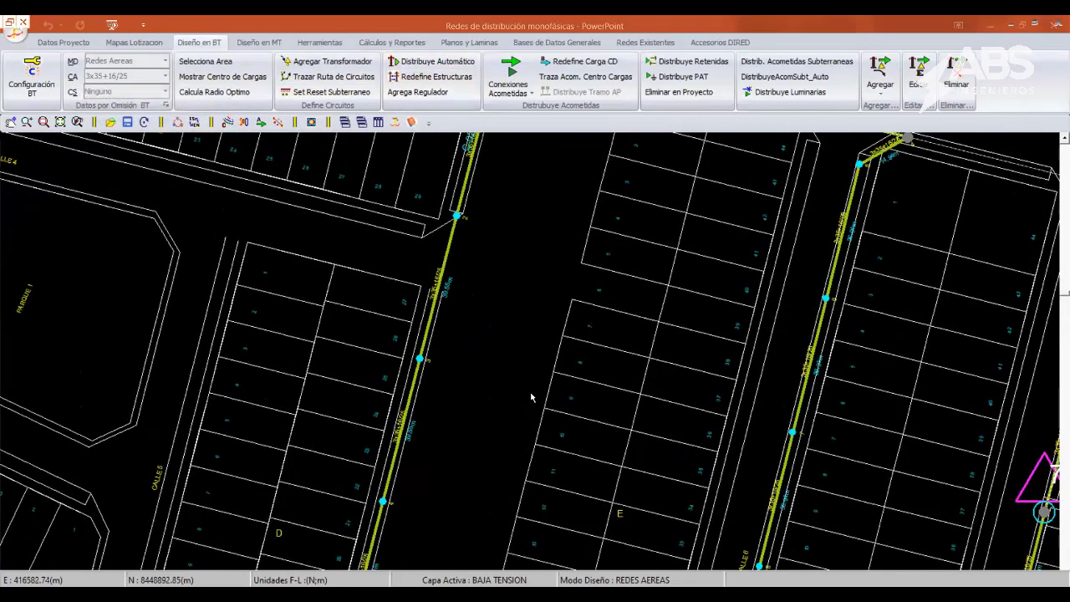
scroll(531, 398, "down", 3)
scroll(512, 307, "up", 4)
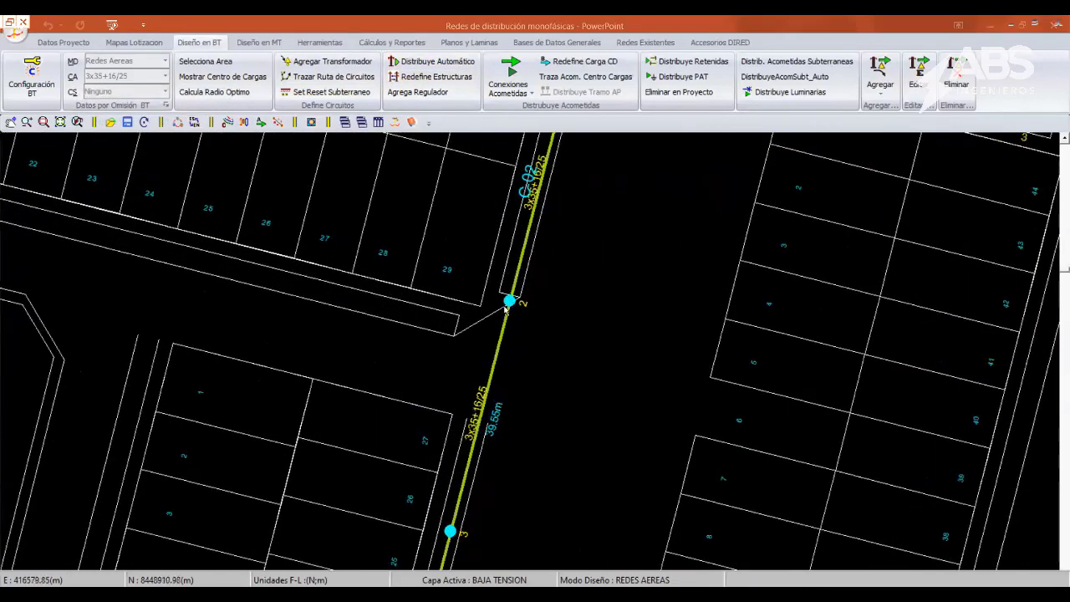
- Insert a node on C-02 below pole 2 and trace a route from it along Calle 4
left_click(879, 79)
left_click(903, 127)
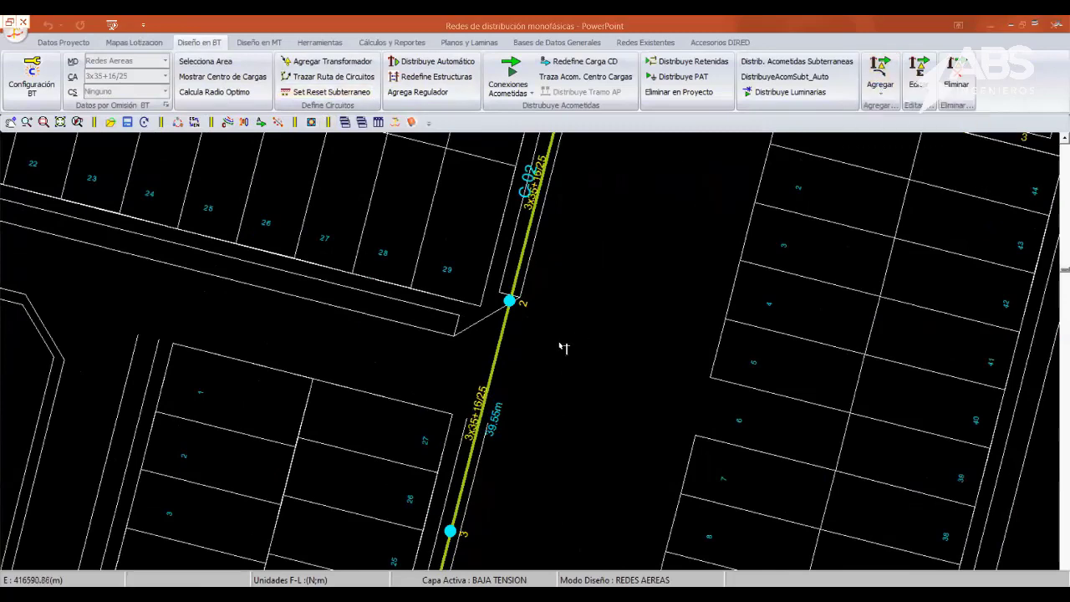
left_click(500, 338)
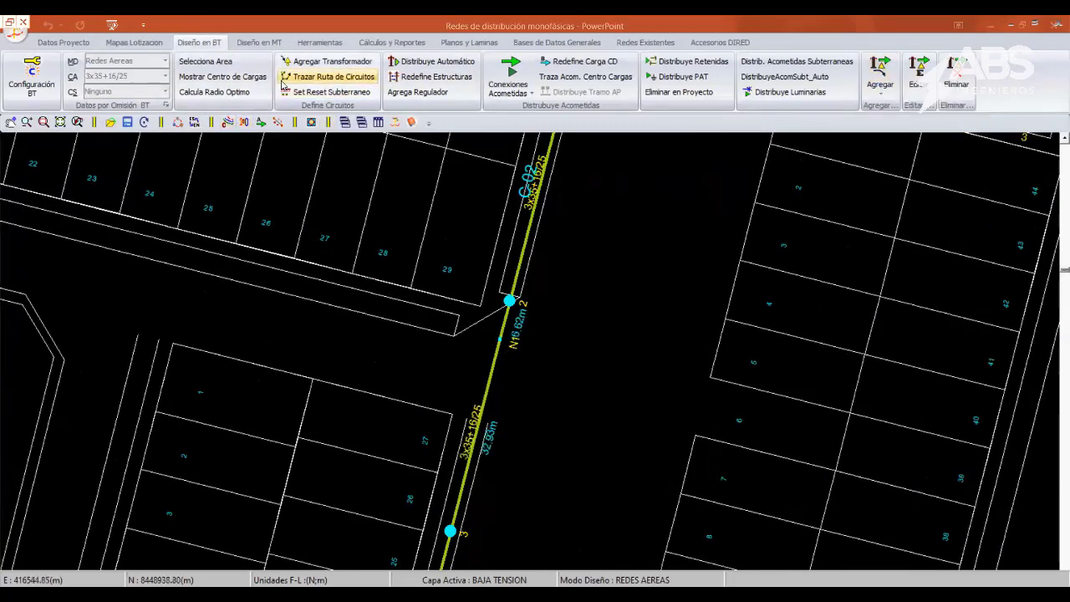
left_click(330, 76)
left_click(500, 339)
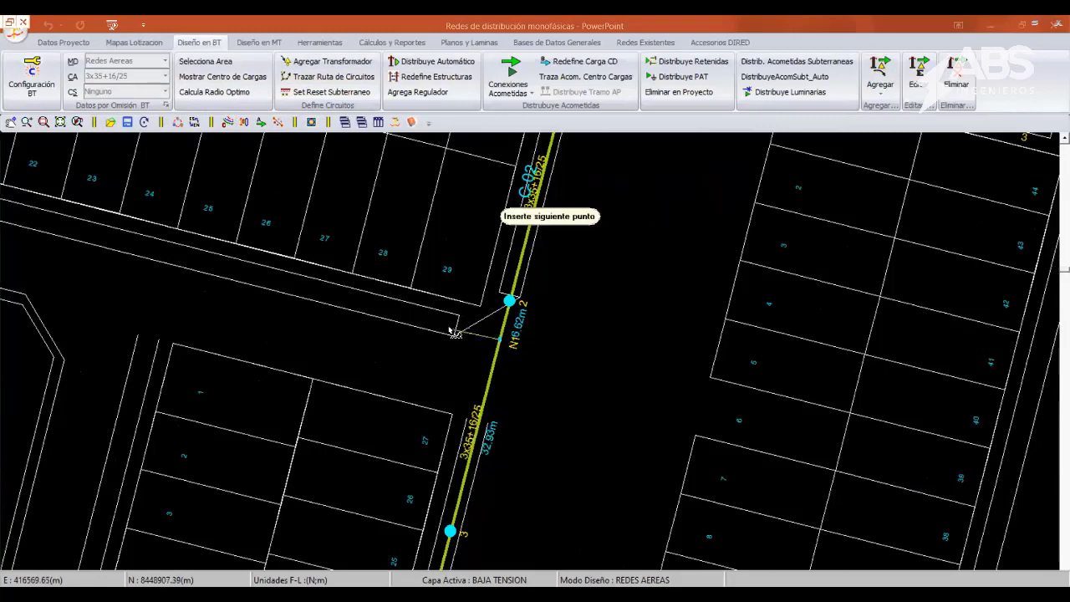
left_click(406, 318)
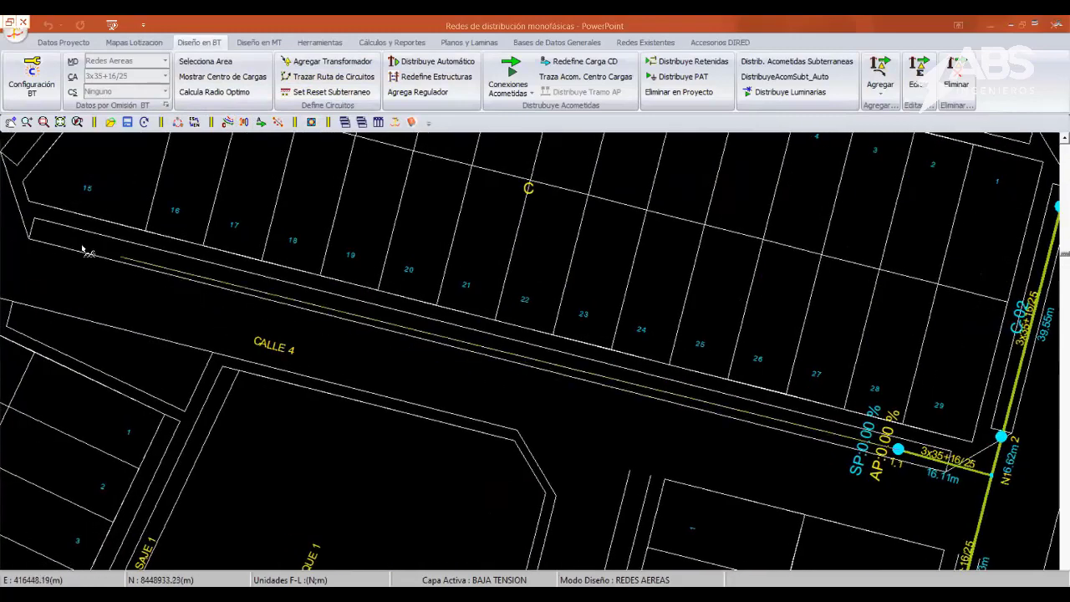
left_click(42, 231)
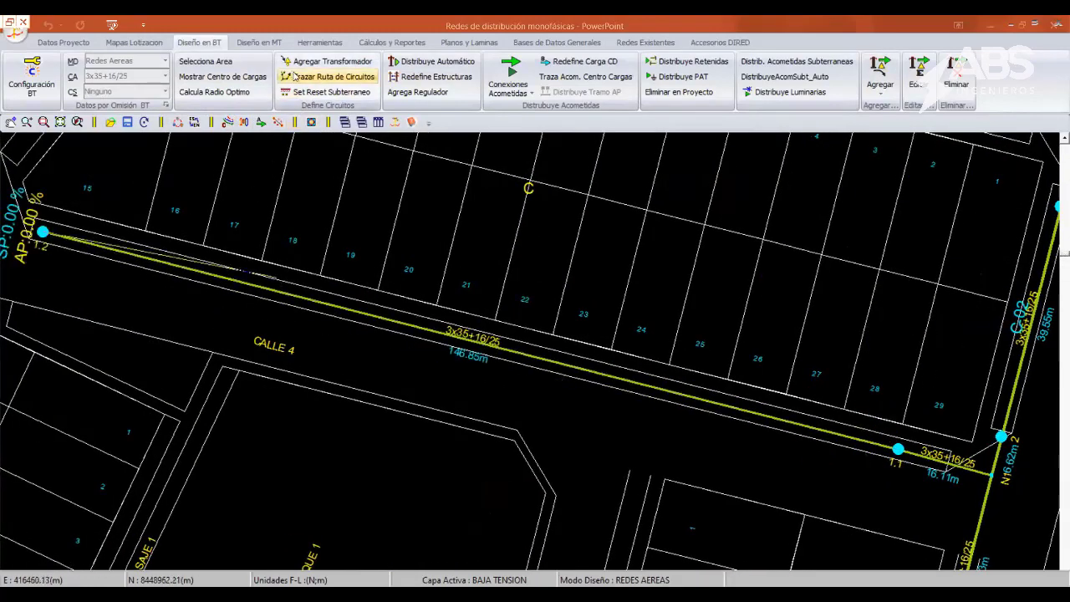
- Place poles along the Calle 4 line with a 40 m maximum span
left_click(416, 75)
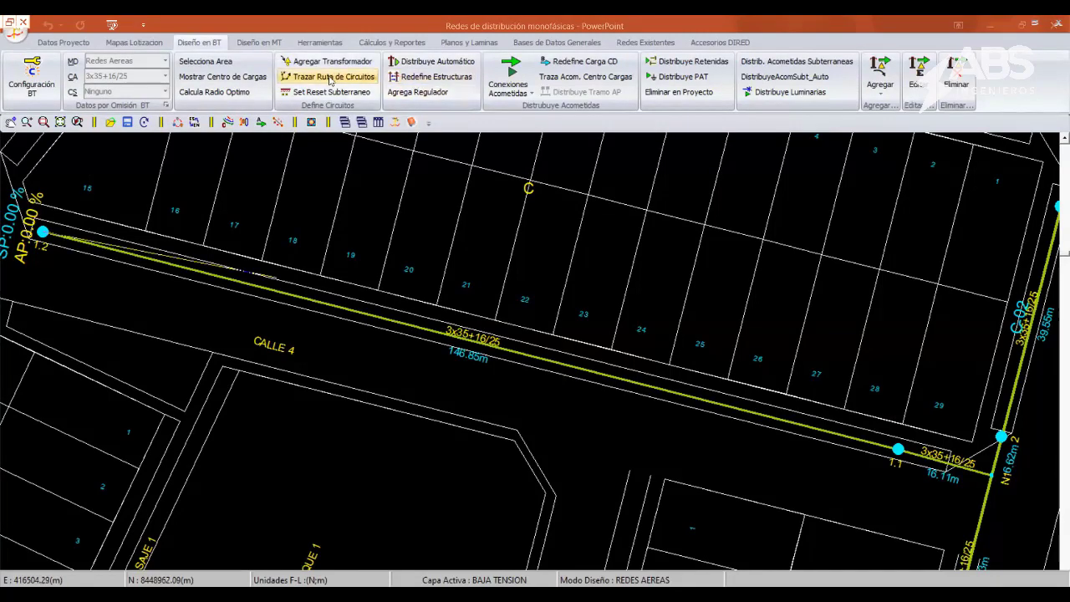
left_click(421, 331)
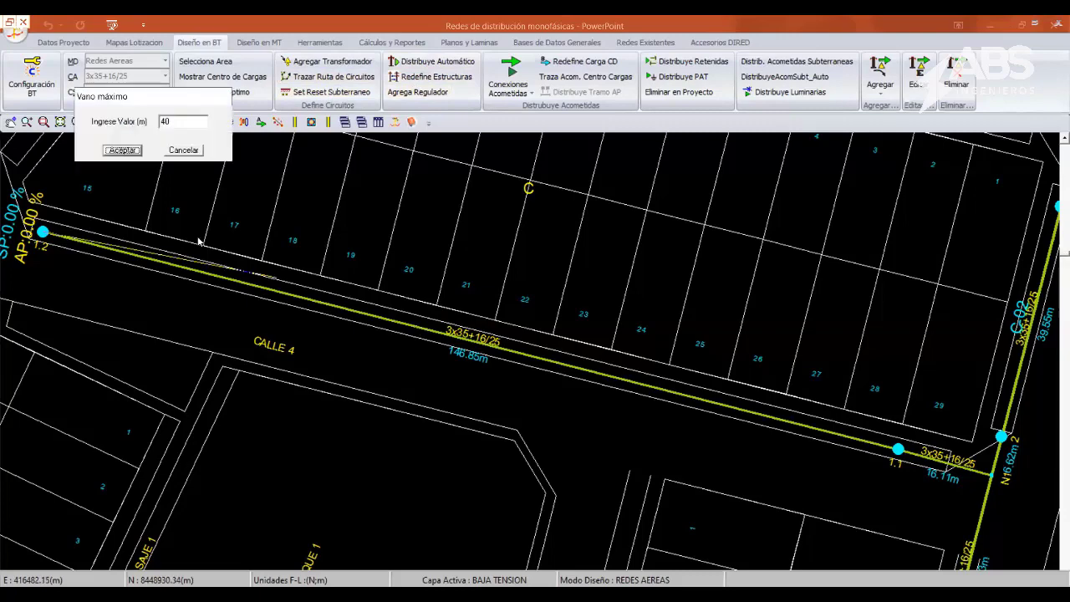
left_click(129, 151)
scroll(203, 142, "down", 3)
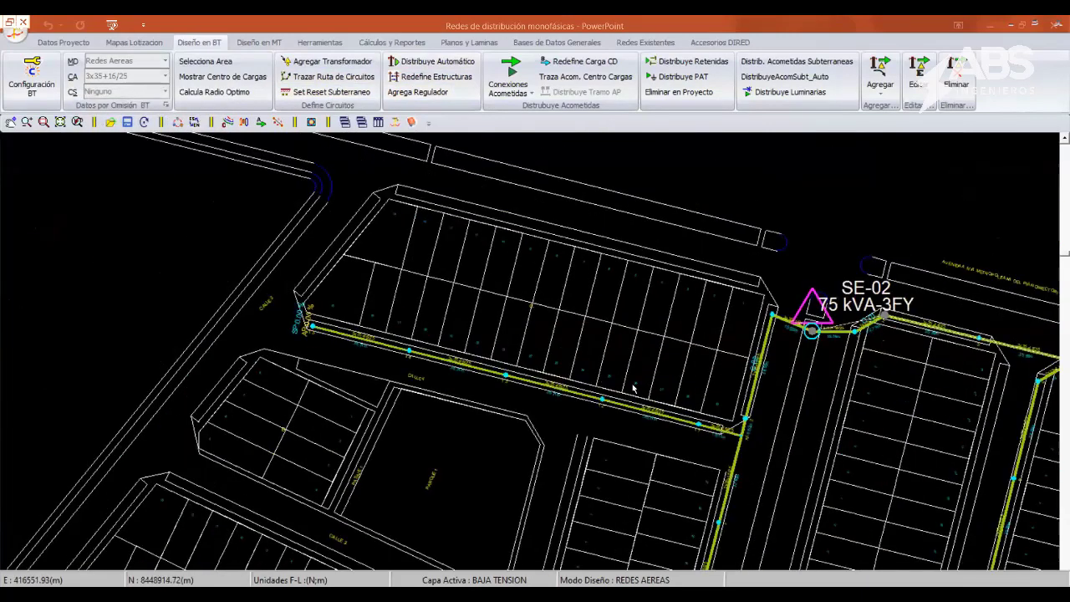
scroll(640, 391, "up", 3)
scroll(639, 390, "up", 1)
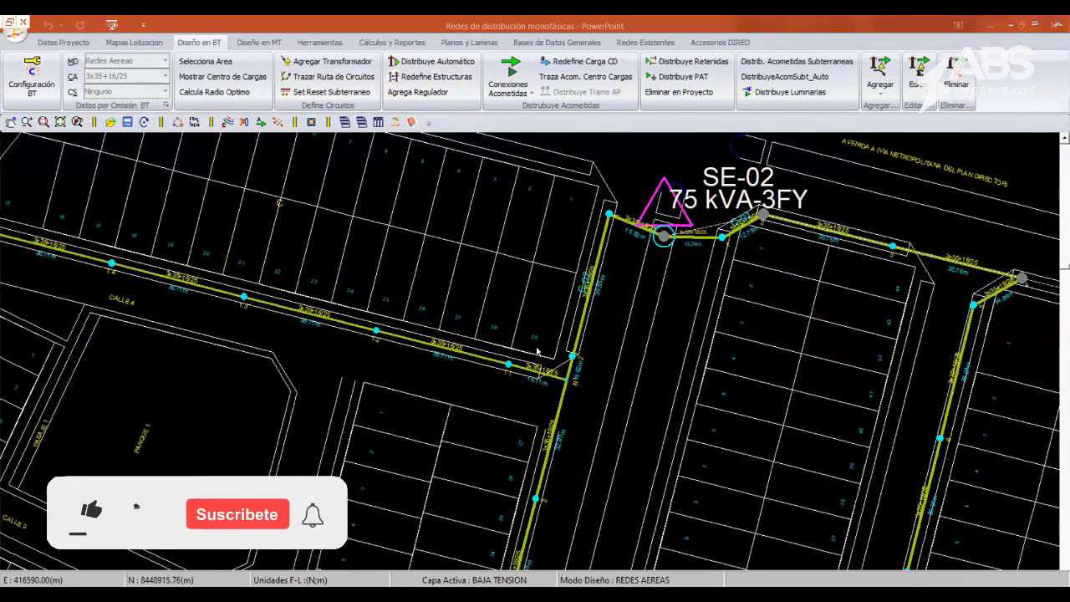
scroll(545, 369, "up", 1)
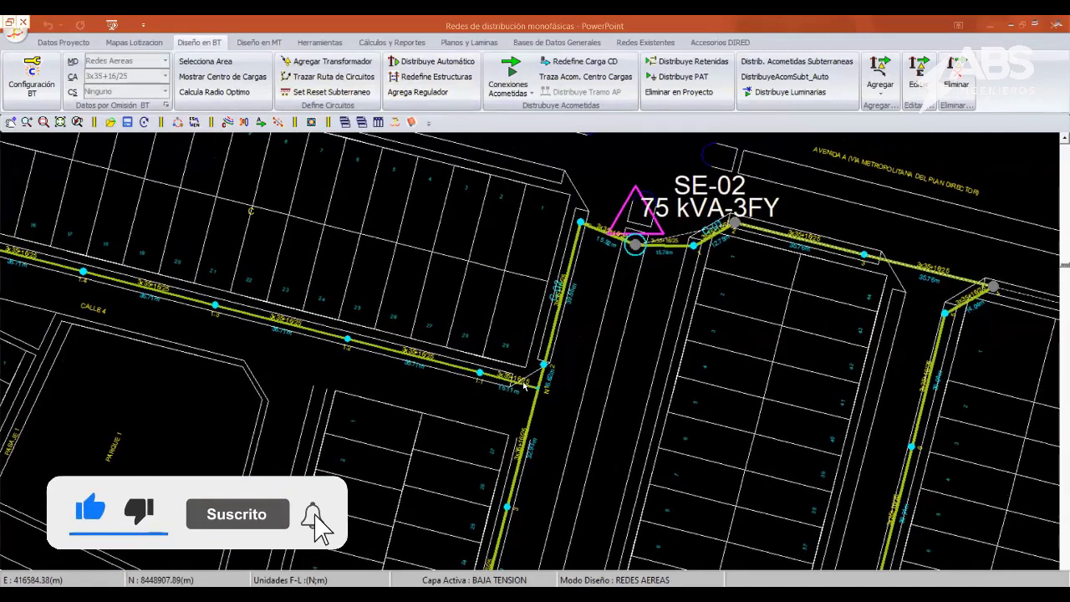
scroll(546, 374, "up", 1)
scroll(549, 378, "up", 2)
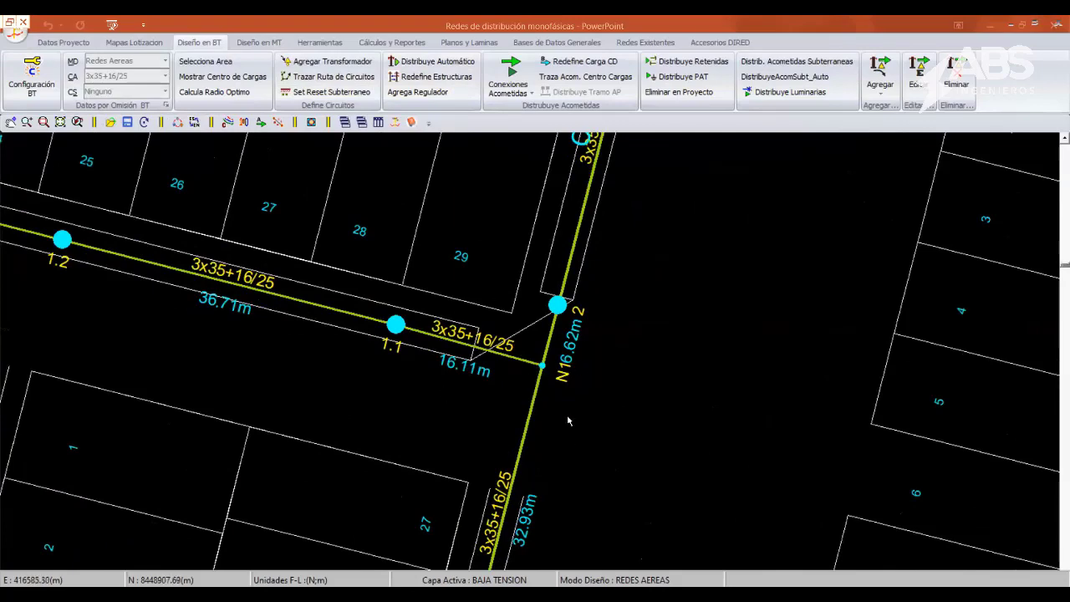
- Add service drops from pole 1.1 to lots 27–29
middle_click_drag(568, 420, 435, 382)
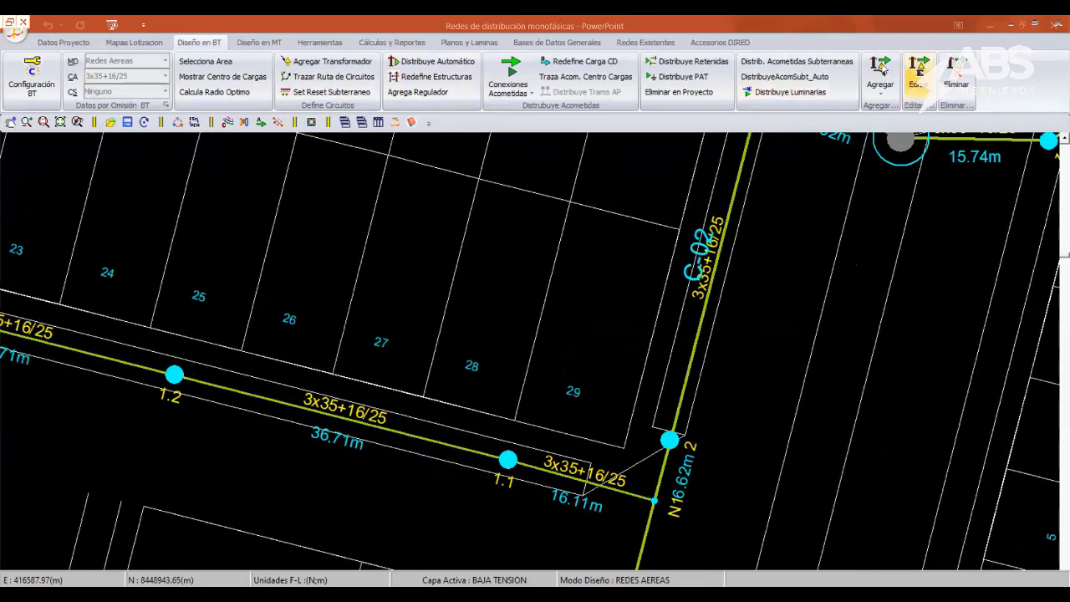
left_click(882, 75)
left_click(899, 141)
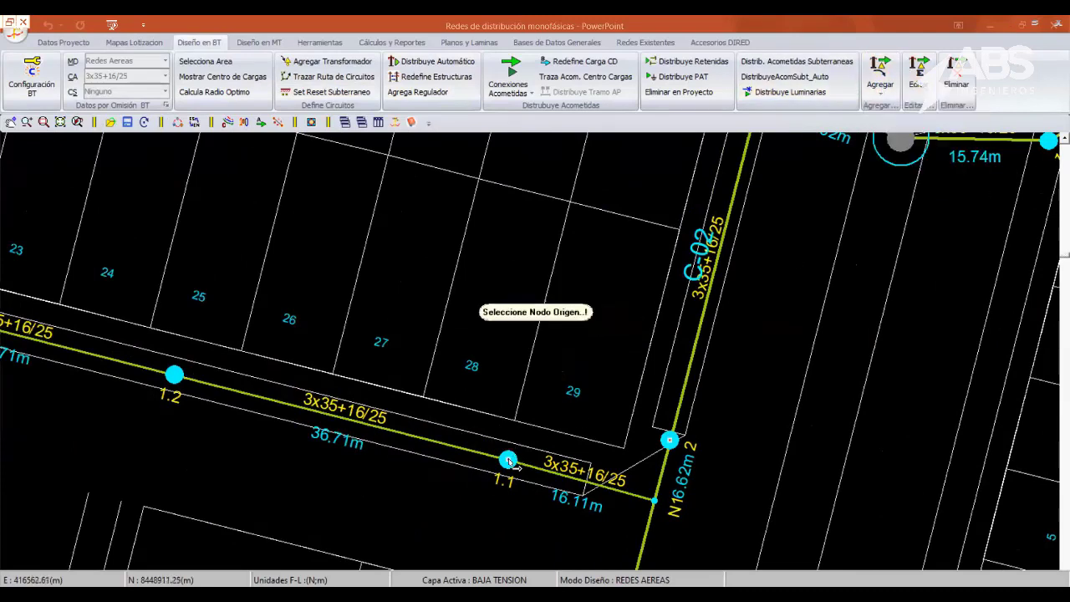
left_click(508, 460)
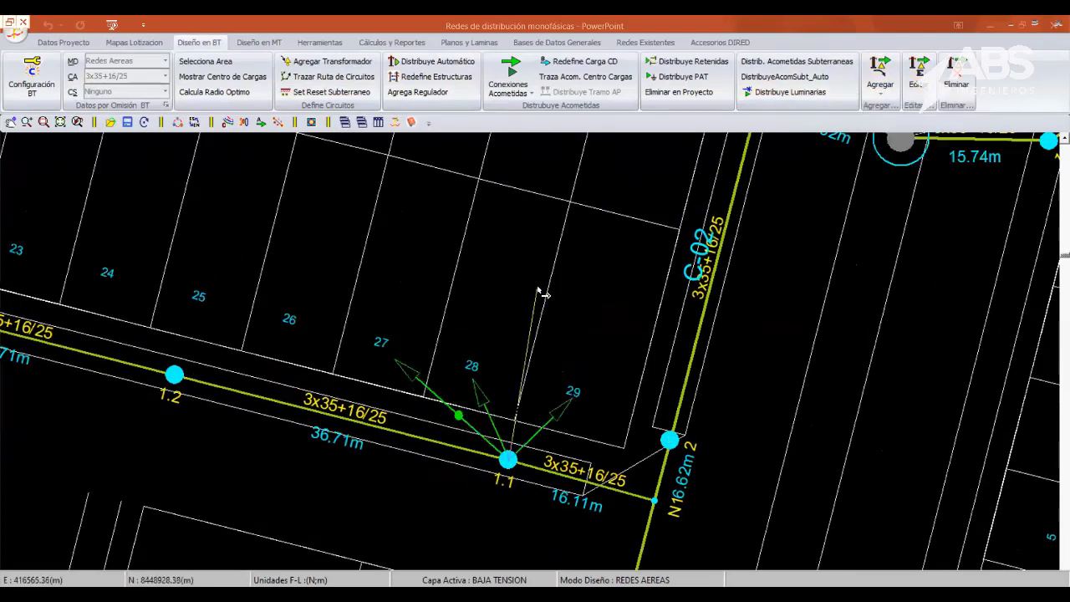
right_click(540, 293)
left_click(560, 295)
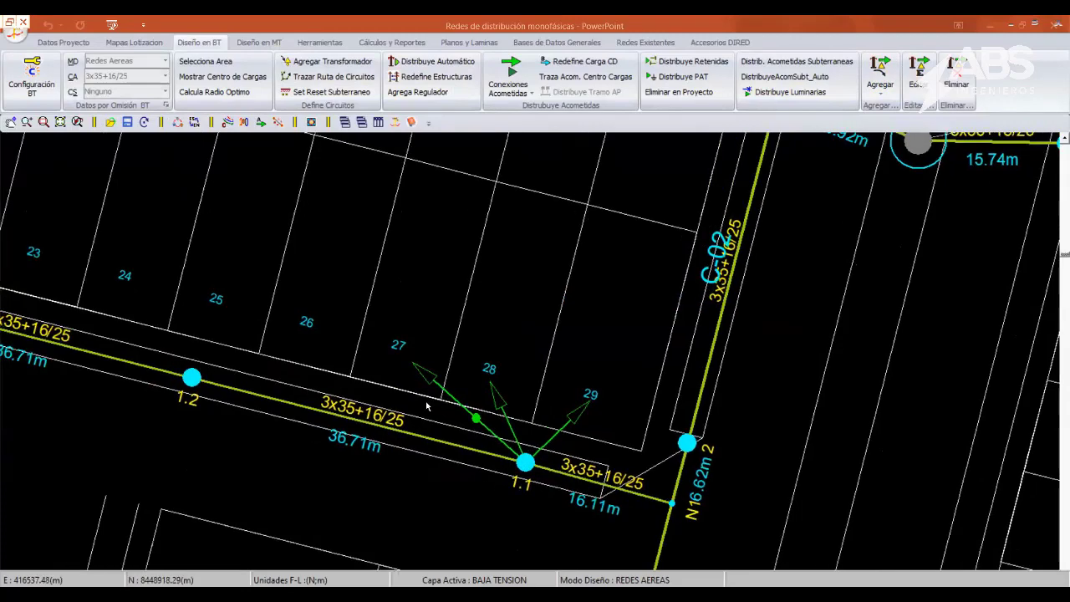
- Insert node N1.1 on the Calle 4 line and connect a service drop from it to lot 23
left_click(880, 84)
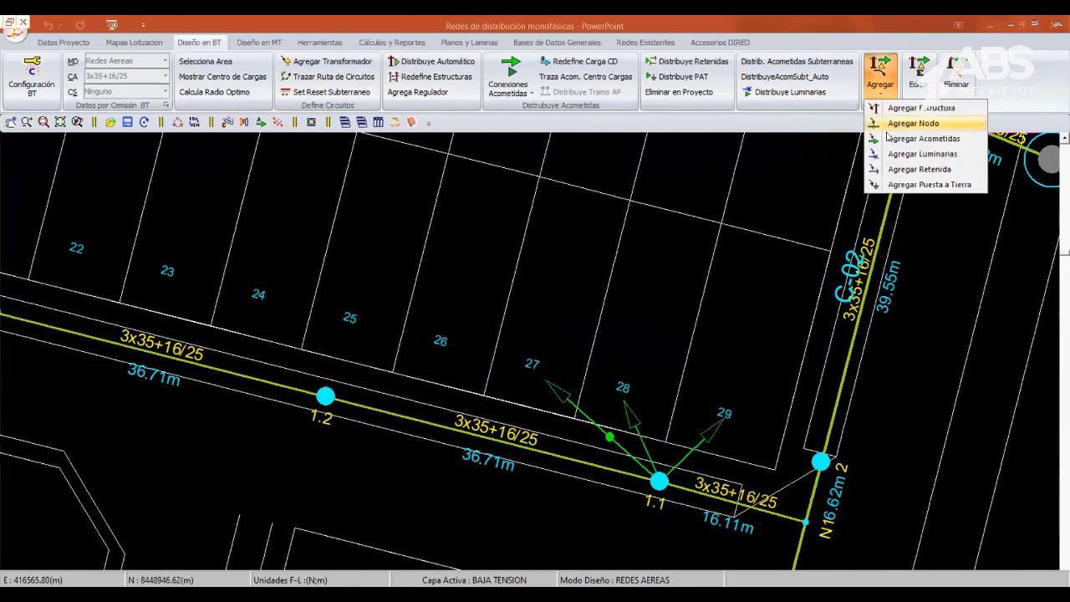
left_click(899, 123)
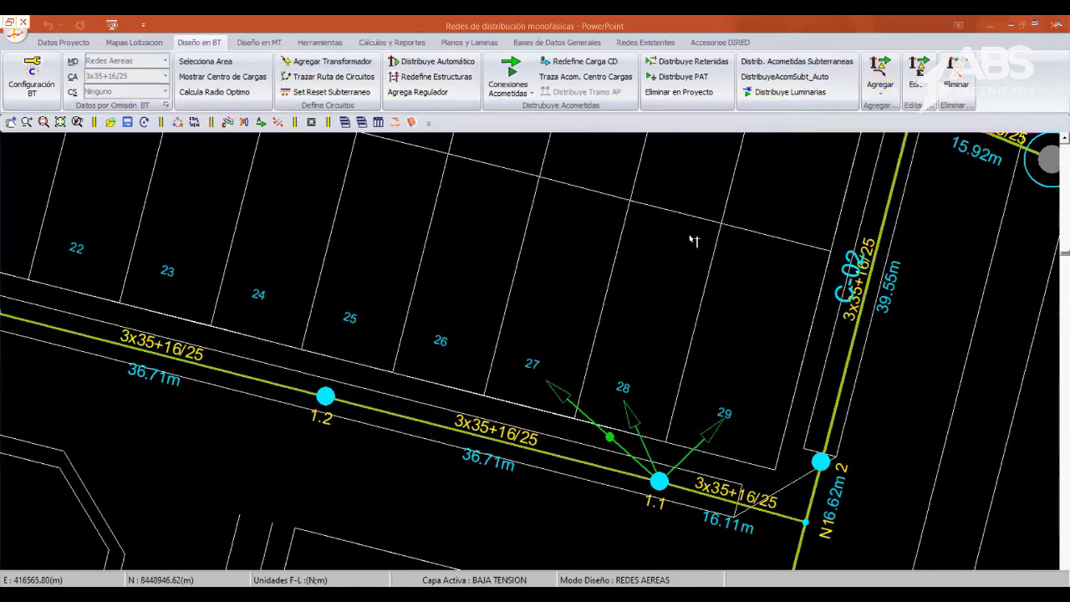
left_click(156, 353)
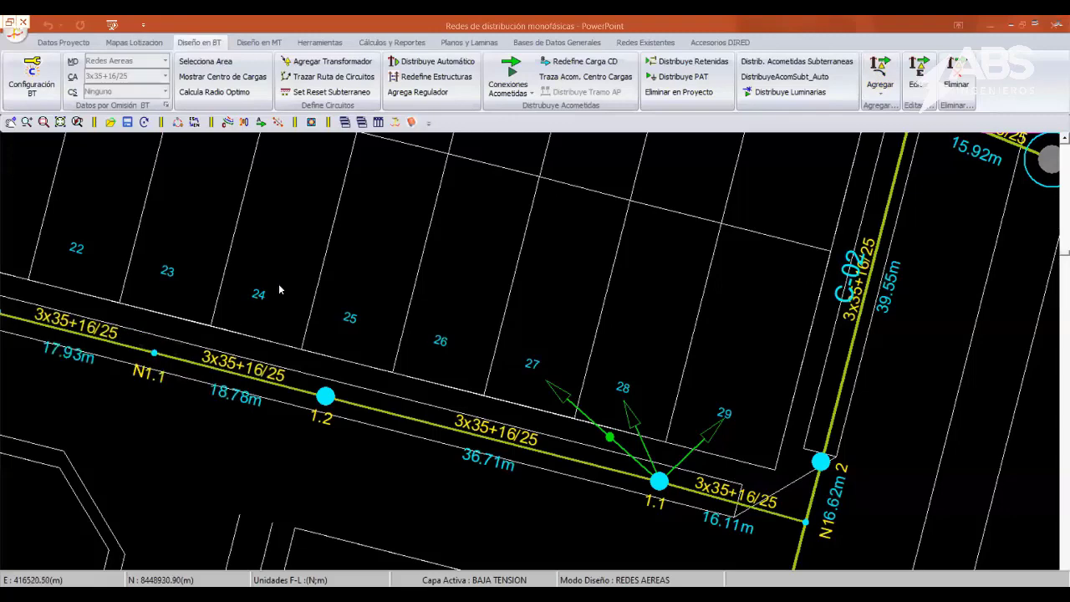
right_click(265, 284)
left_click(880, 86)
left_click(912, 144)
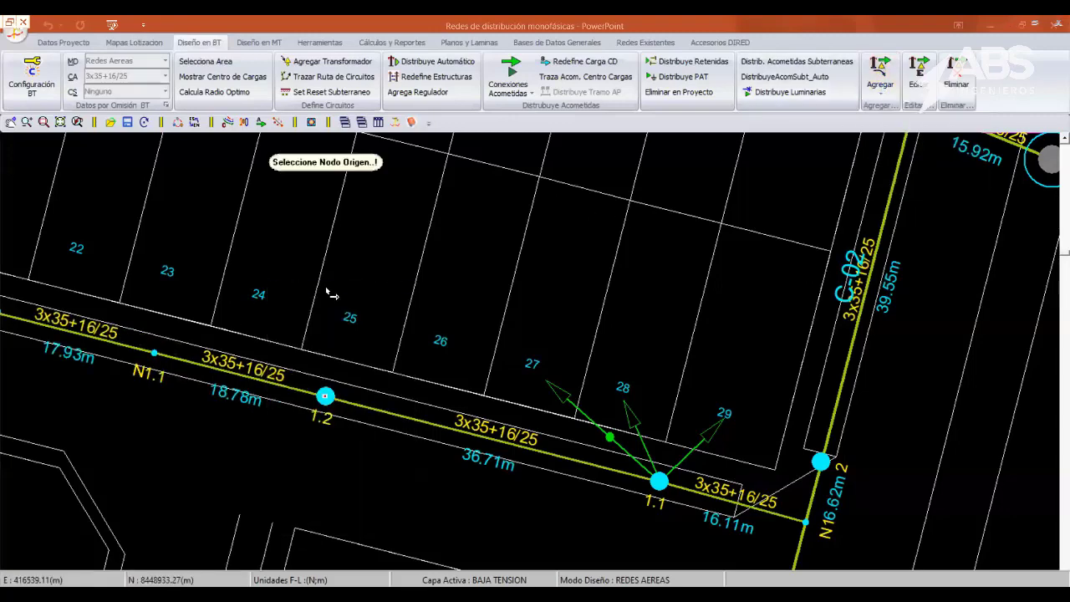
left_click(158, 355)
right_click(304, 249)
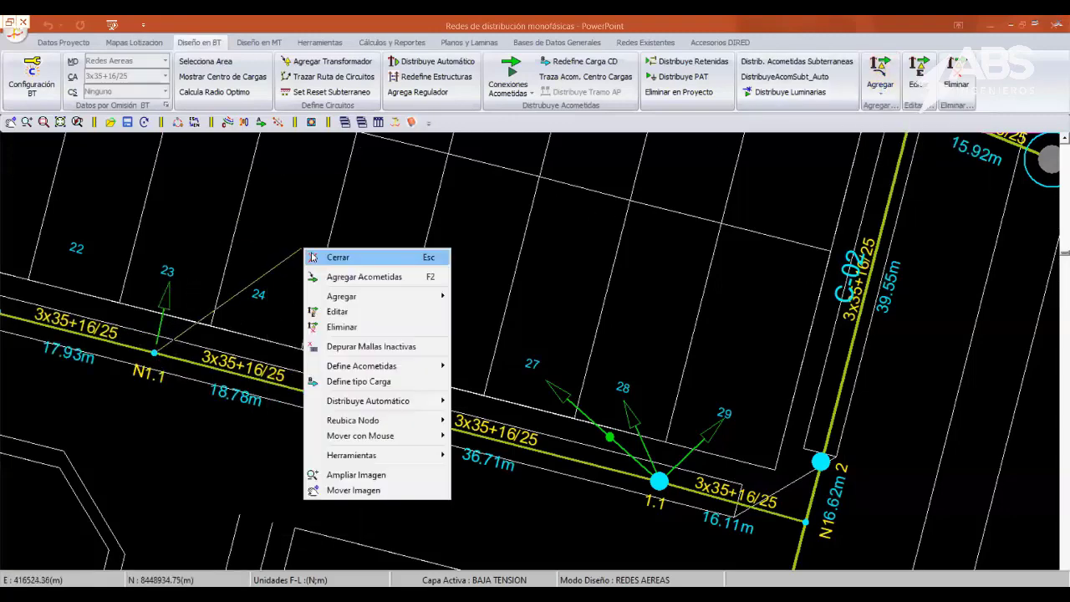
left_click(339, 258)
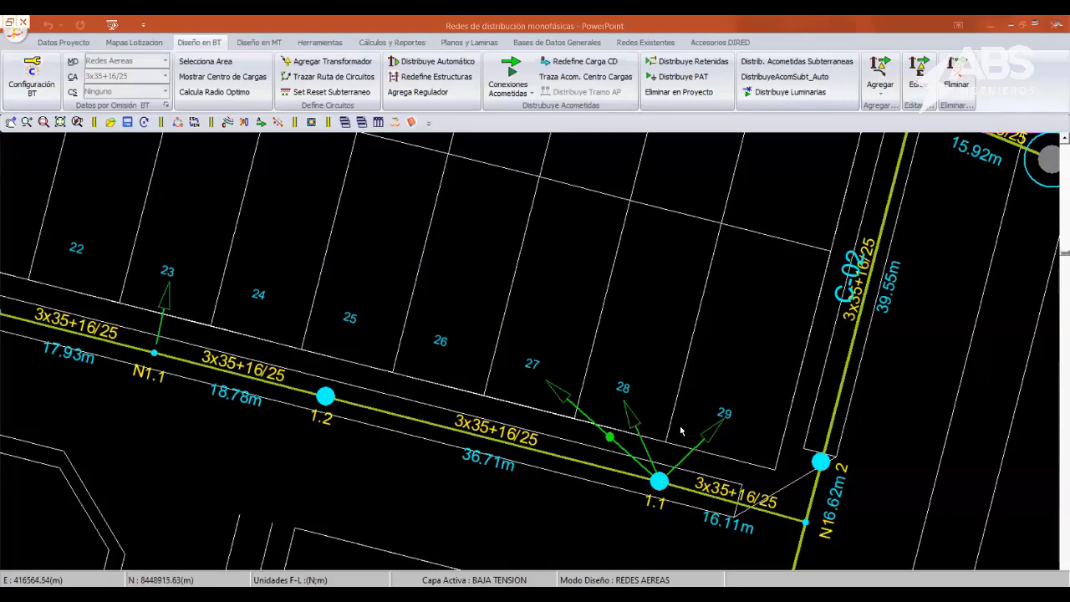
- Orbit into a perspective view of the network and bring up the Open dialog for .RDS project files
scroll(679, 415, "down", 1)
scroll(674, 406, "down", 1)
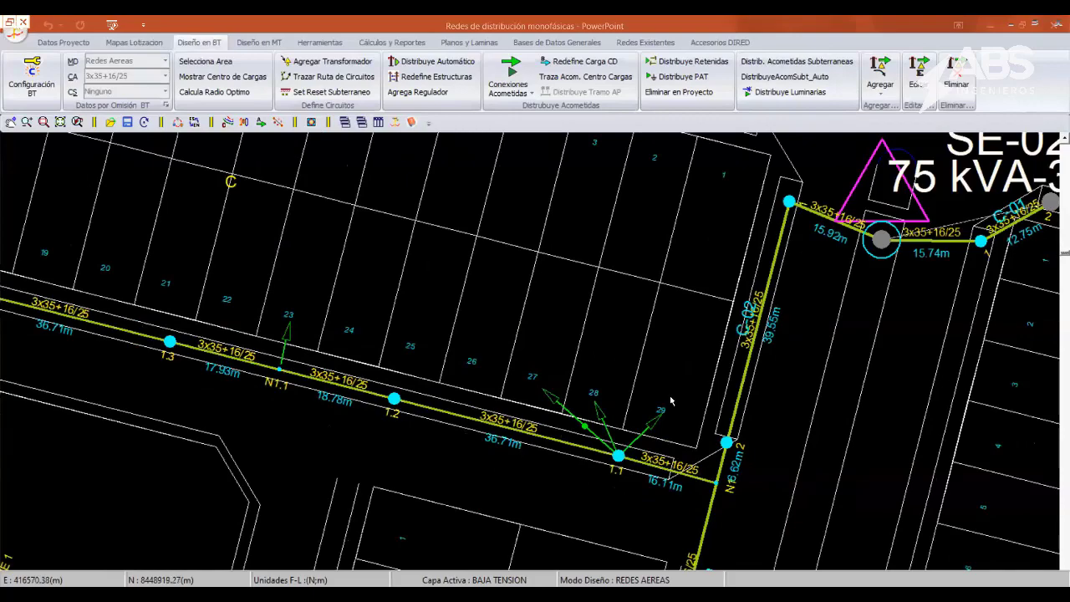
scroll(670, 402, "up", 1)
scroll(670, 402, "up", 1)
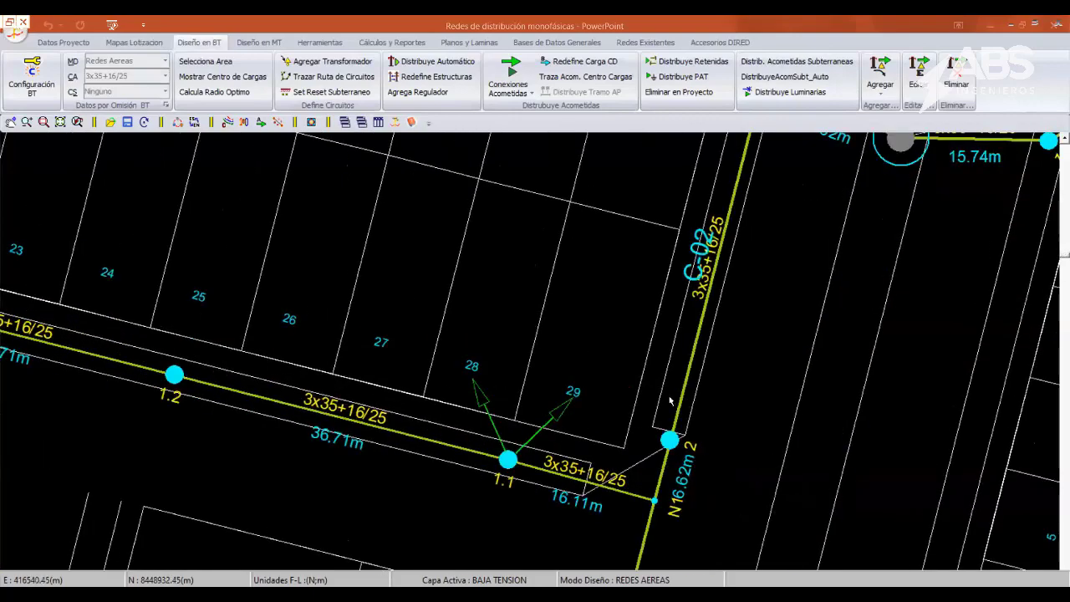
scroll(670, 402, "down", 1)
scroll(670, 401, "down", 1)
middle_click_drag(669, 402, 2, 93, "shift")
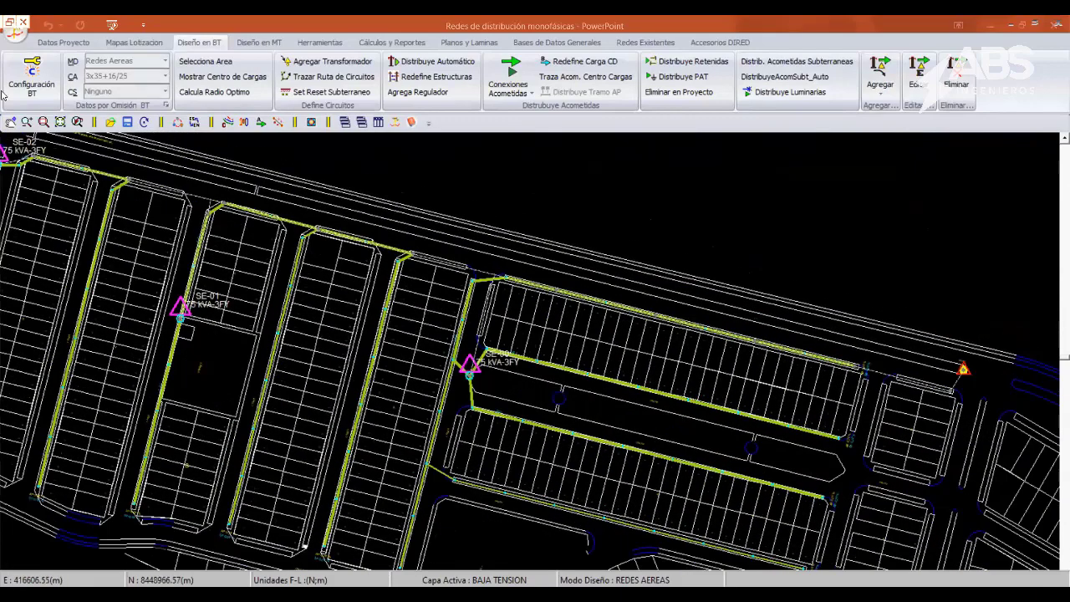
left_click(15, 37)
left_click(48, 67)
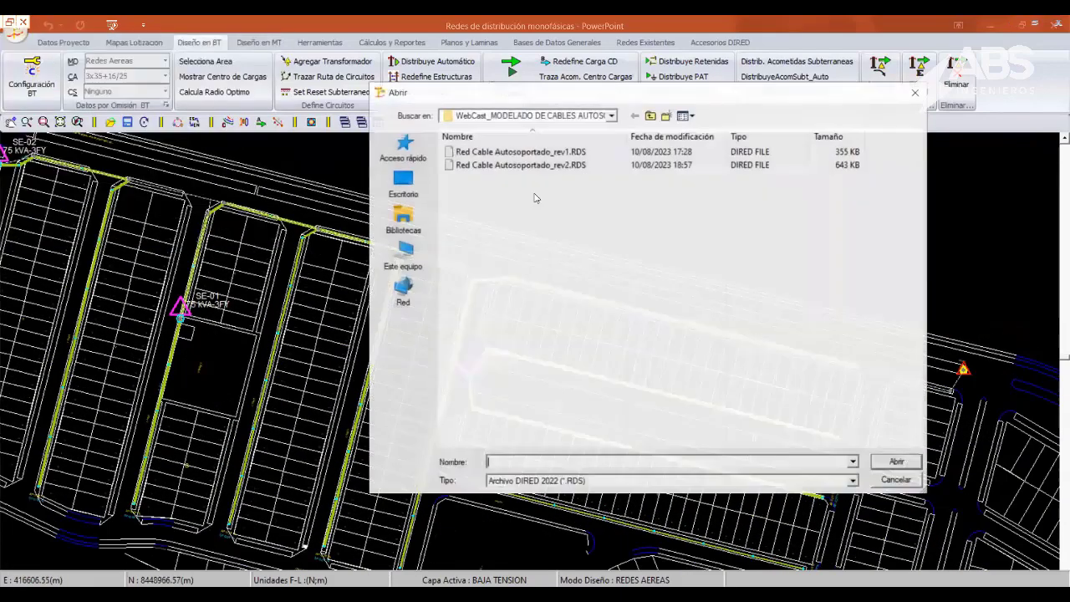
- Open Red Cable Autosoportado_rev2.RDS and zoom to frame the network
left_click(520, 165)
left_click(894, 462)
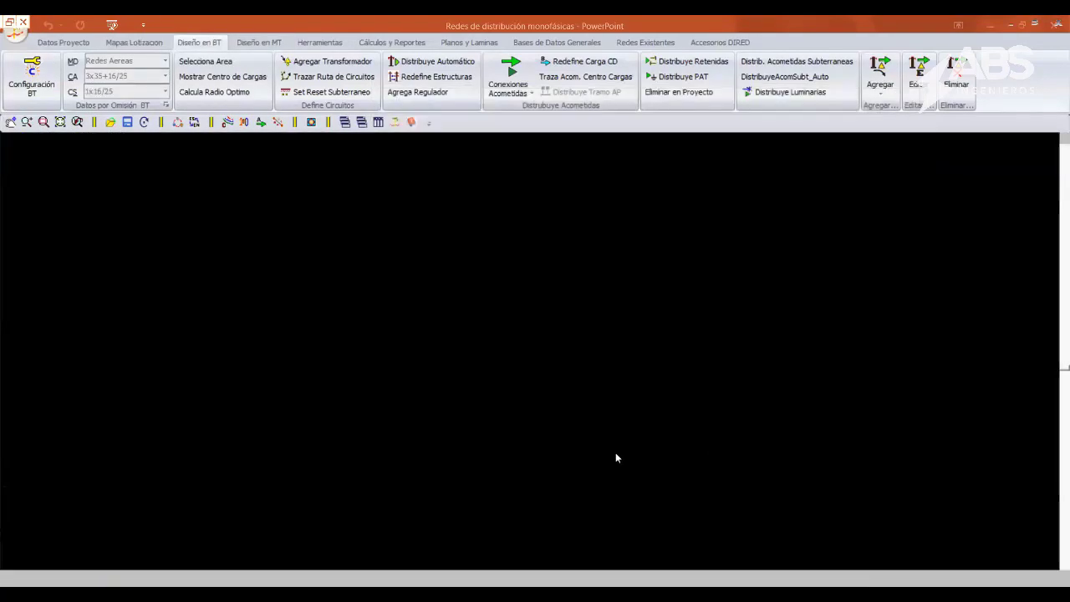
scroll(456, 384, "down", 1)
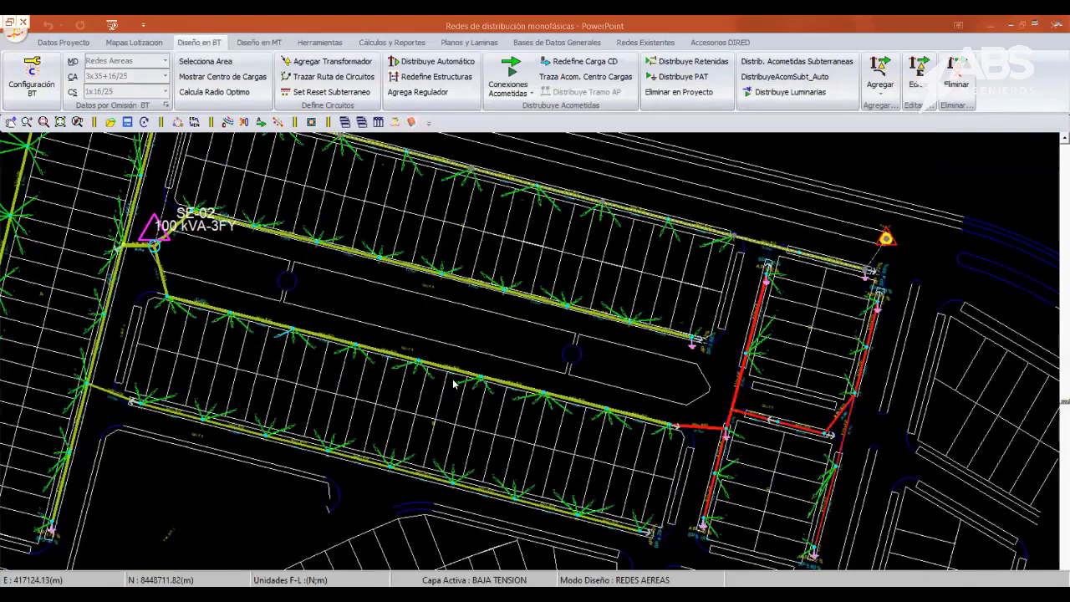
scroll(455, 384, "down", 1)
scroll(415, 350, "up", 1)
scroll(391, 375, "up", 1)
scroll(373, 369, "up", 1)
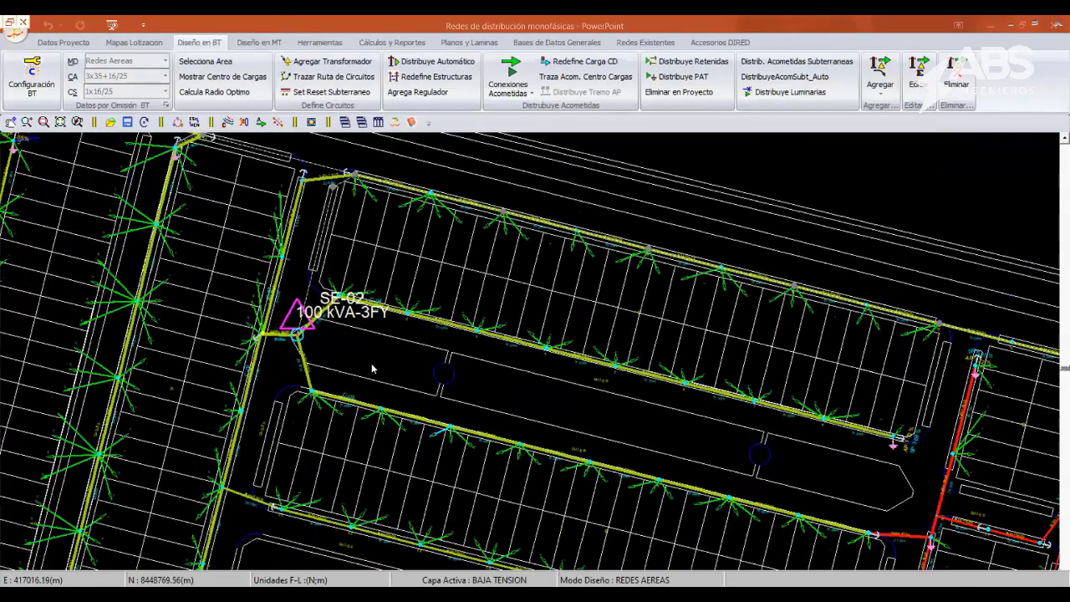
scroll(467, 403, "up", 1)
scroll(393, 343, "up", 1)
scroll(393, 355, "up", 1)
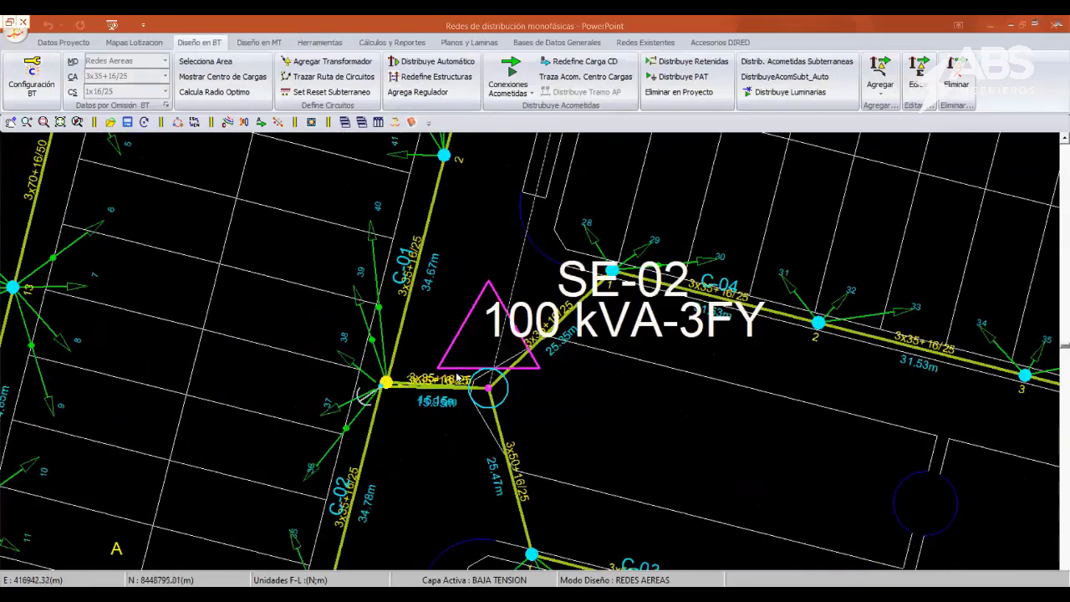
scroll(460, 372, "up", 1)
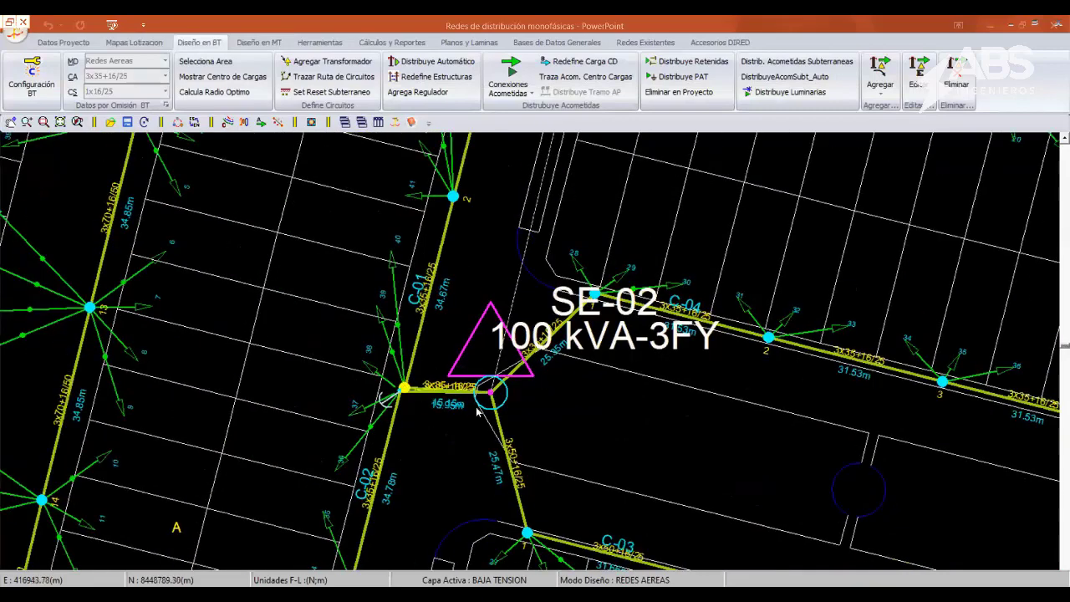
- Follow the C-03 line along CALLE B below SE-02 through nodes 3, 4 and 5
middle_click_drag(478, 410, 483, 300)
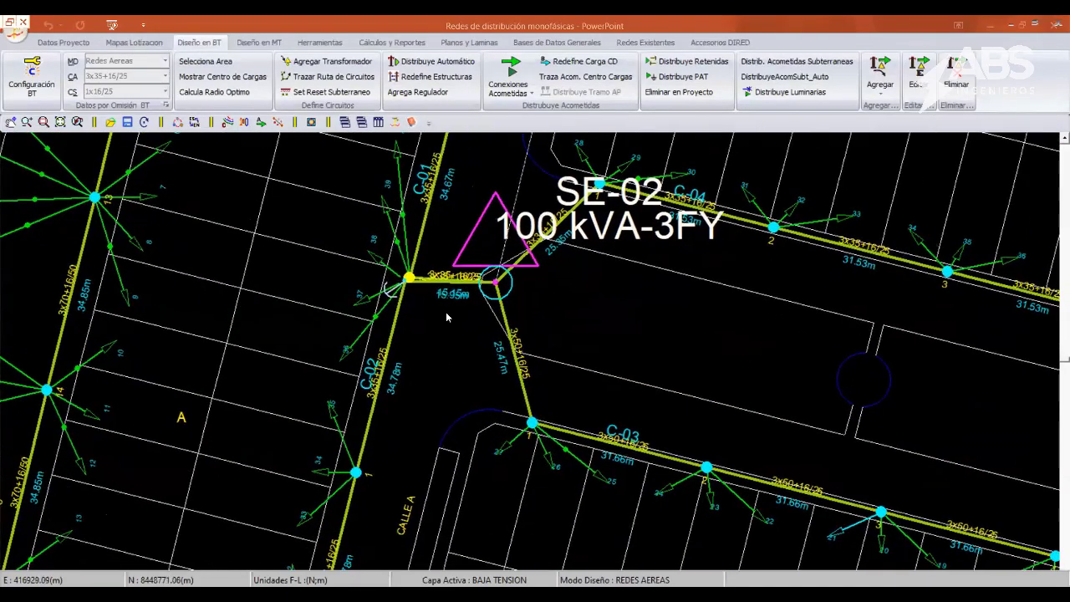
middle_click_drag(472, 381, 438, 322)
middle_click_drag(668, 488, 573, 434)
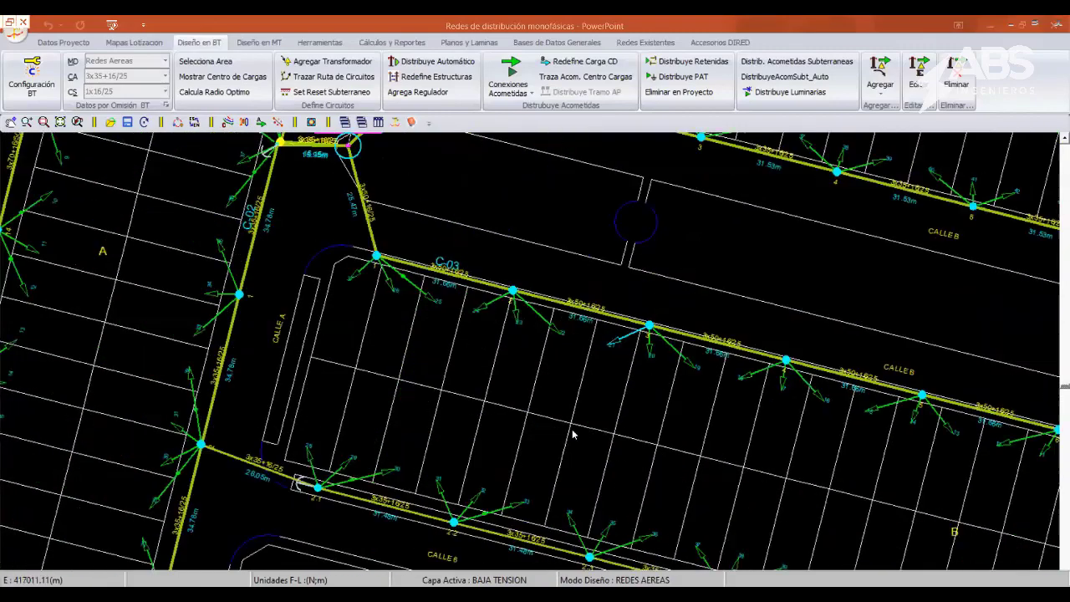
scroll(547, 384, "up", 1)
scroll(556, 359, "up", 1)
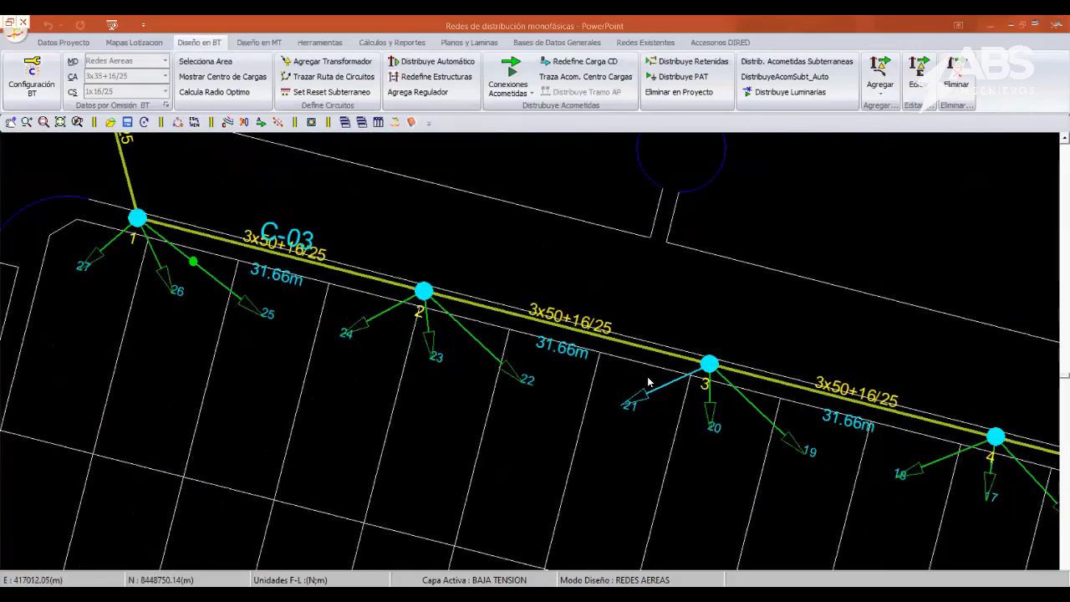
middle_click_drag(649, 382, 498, 386)
scroll(551, 401, "up", 1)
scroll(528, 387, "up", 1)
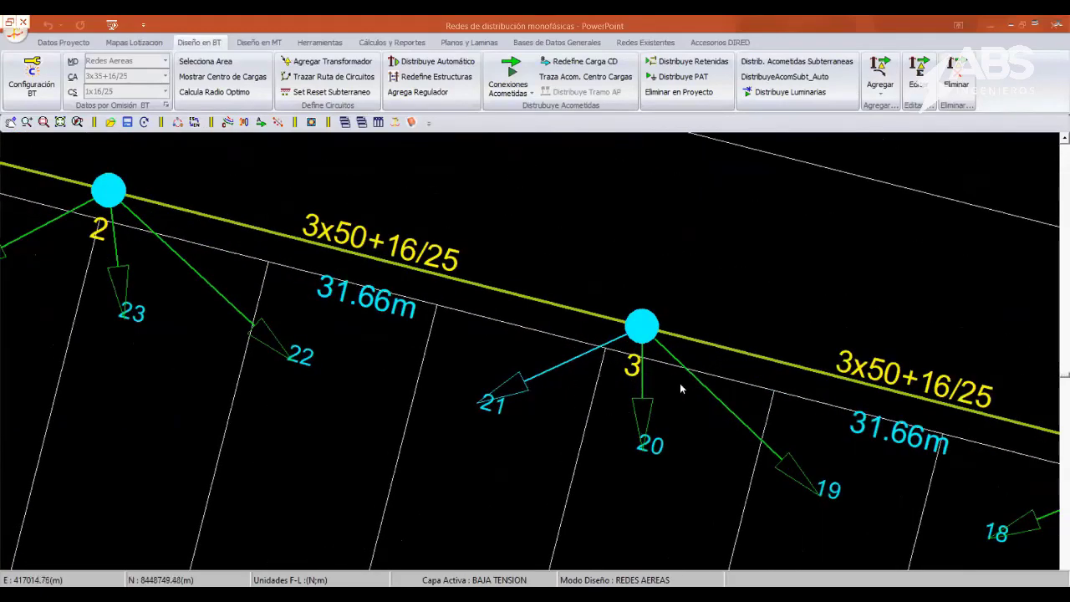
middle_click_drag(681, 388, 430, 354)
middle_click_drag(757, 430, 370, 369)
middle_click_drag(796, 441, 623, 400)
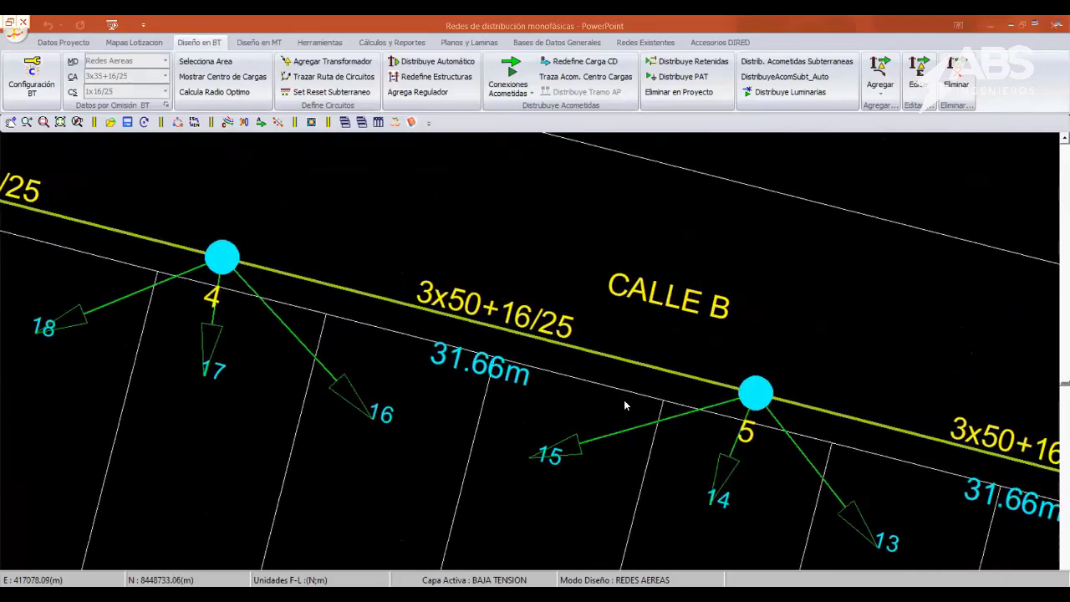
scroll(624, 400, "down", 1)
scroll(712, 419, "down", 1)
middle_click_drag(776, 427, 493, 493)
scroll(383, 397, "up", 1)
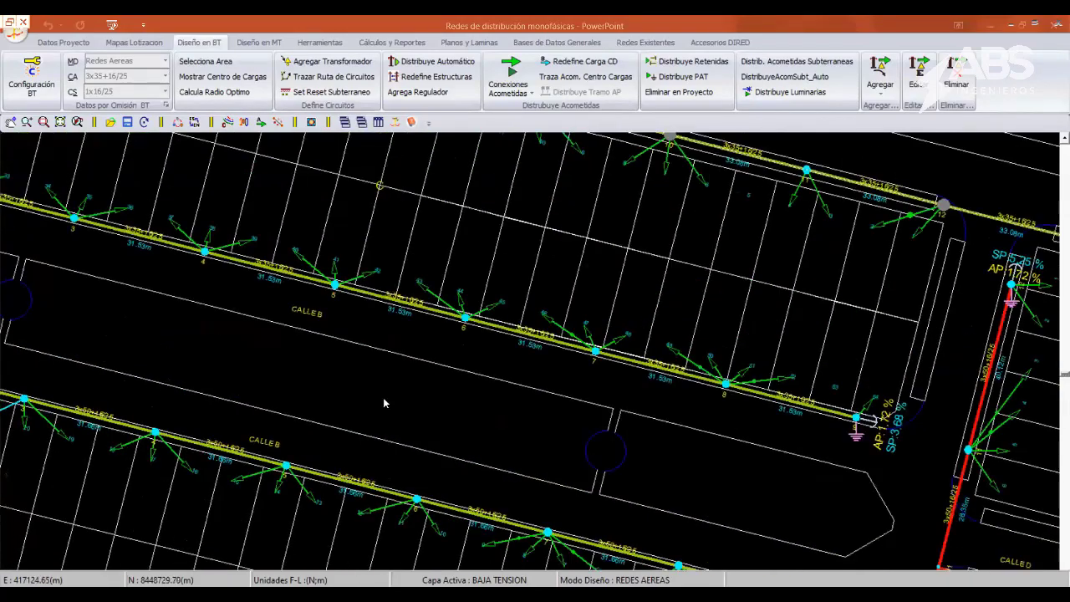
scroll(385, 404, "down", 2)
scroll(521, 363, "up", 1)
scroll(630, 434, "up", 1)
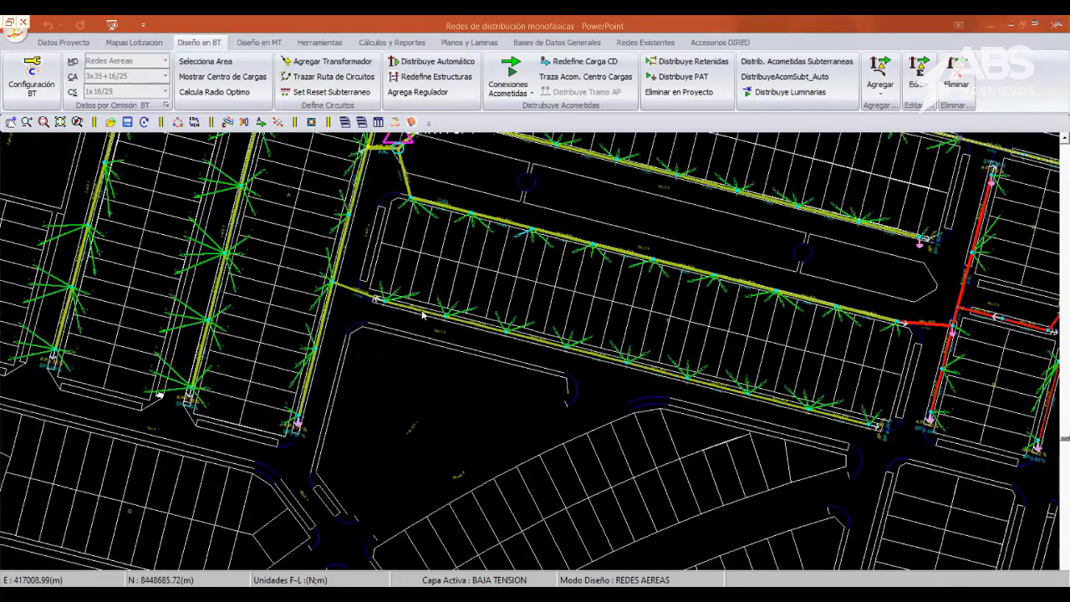
scroll(425, 316, "down", 1)
- Inspect SE-01 and SE-02 together, the lots, numbered nodes and the C.COMERCIAL load near node 4
middle_click_drag(331, 310, 364, 326)
middle_click_drag(433, 323, 443, 397)
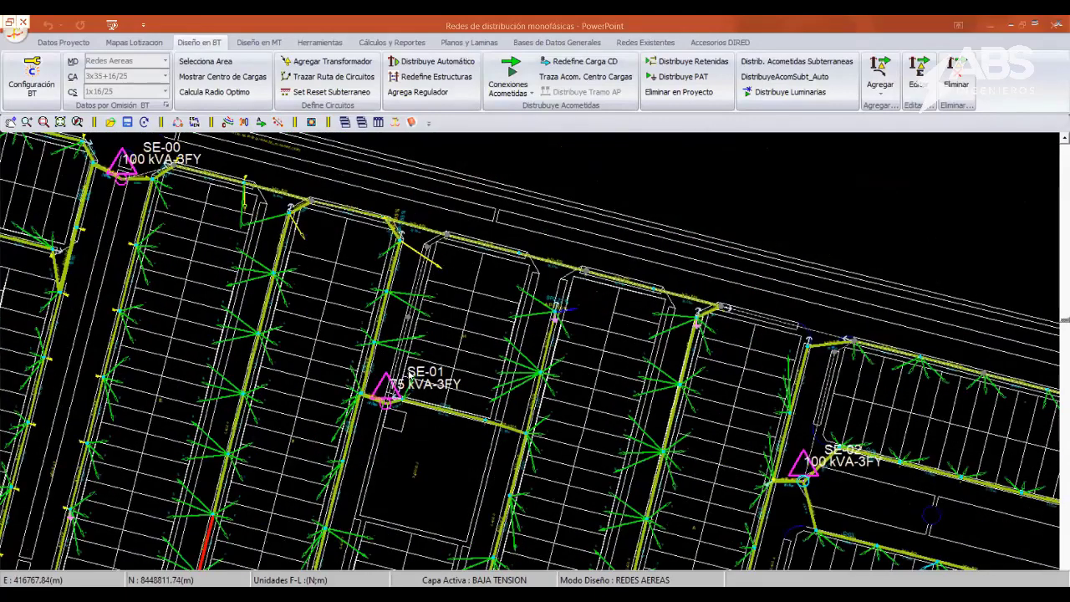
scroll(396, 360, "up", 1)
scroll(600, 507, "up", 1)
mouse_move(293, 334)
middle_mouse_down()
mouse_move(543, 502)
mouse_move(512, 423)
middle_mouse_up()
scroll(543, 502, "up", 2)
scroll(513, 425, "down", 1)
scroll(513, 425, "down", 2)
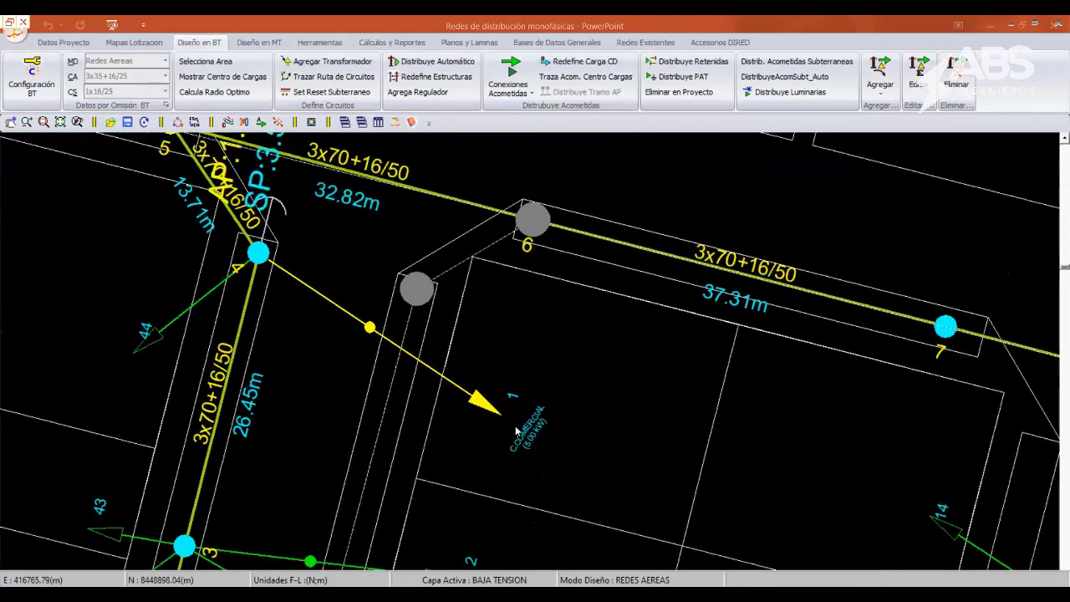
scroll(513, 426, "down", 1)
scroll(510, 418, "down", 2)
scroll(499, 368, "down", 1)
scroll(499, 369, "down", 1)
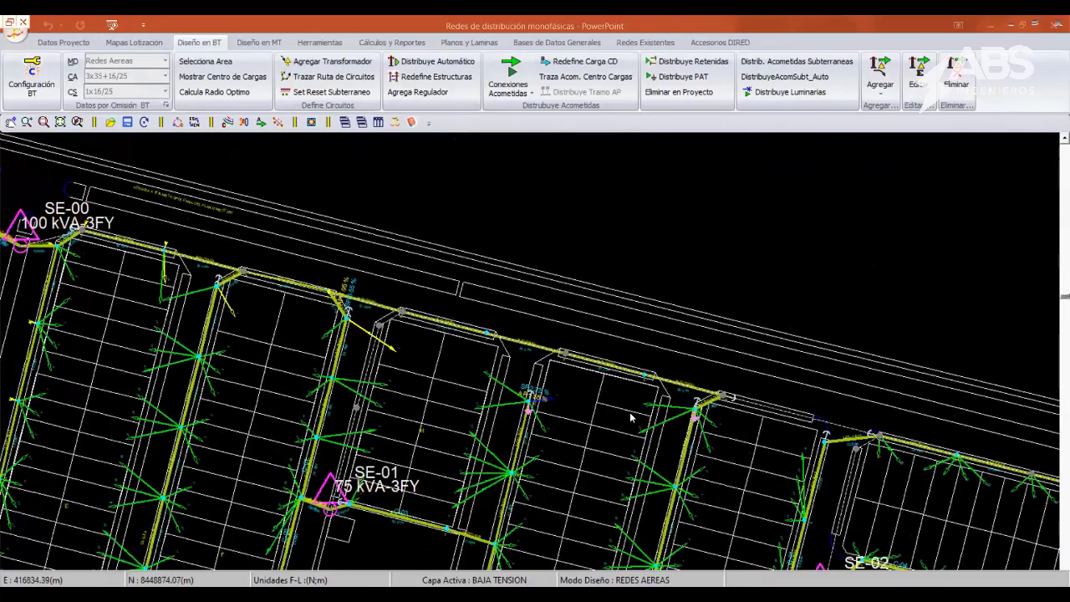
- Pan across the substations and zoom in on the red circuit near the transformer
middle_click_drag(378, 324, 226, 242)
middle_click_drag(1003, 468, 399, 364)
scroll(400, 337, "up", 1)
middle_click_drag(631, 433, 462, 388)
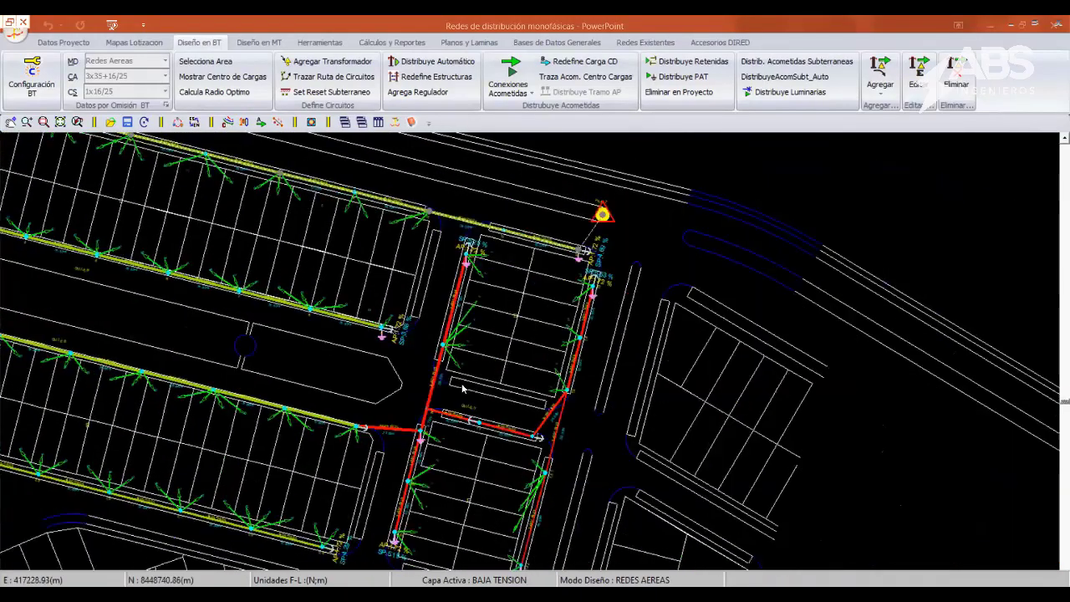
scroll(468, 261, "up", 1)
scroll(469, 261, "up", 1)
scroll(449, 249, "up", 1)
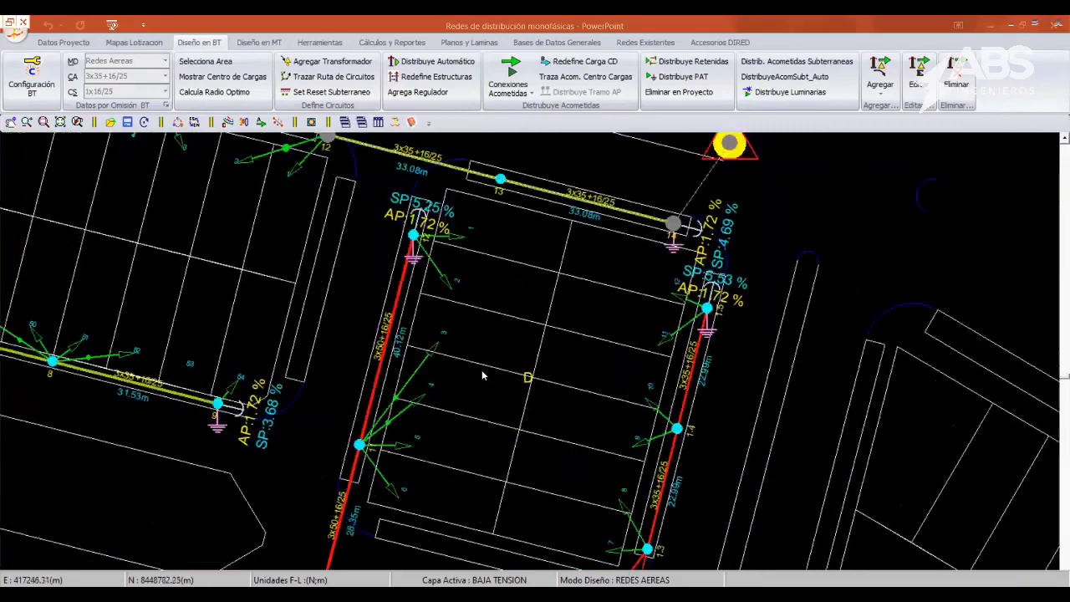
scroll(431, 259, "up", 1)
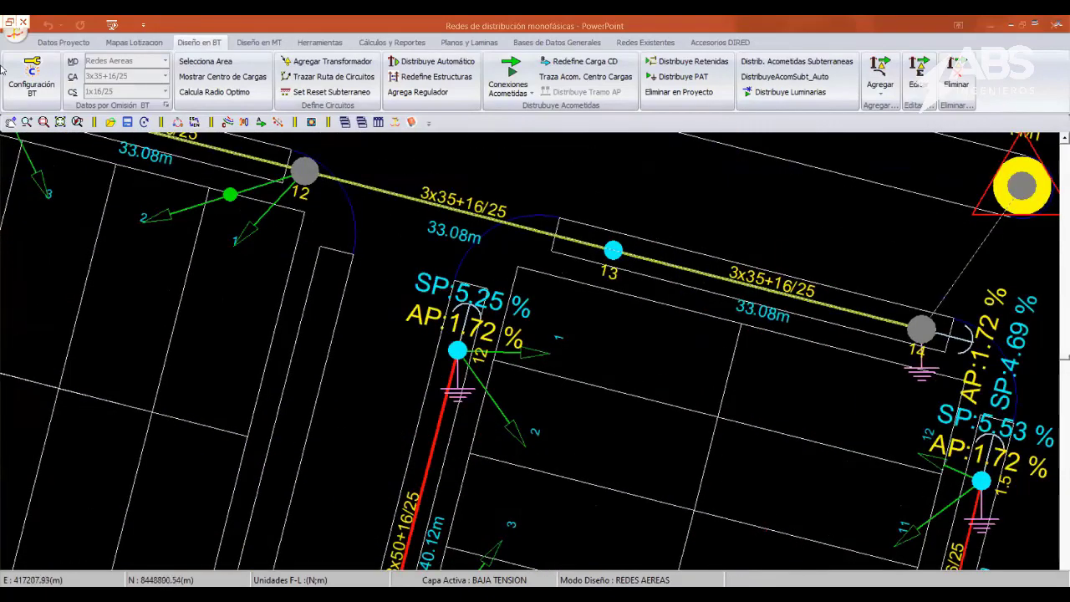
left_click(27, 83)
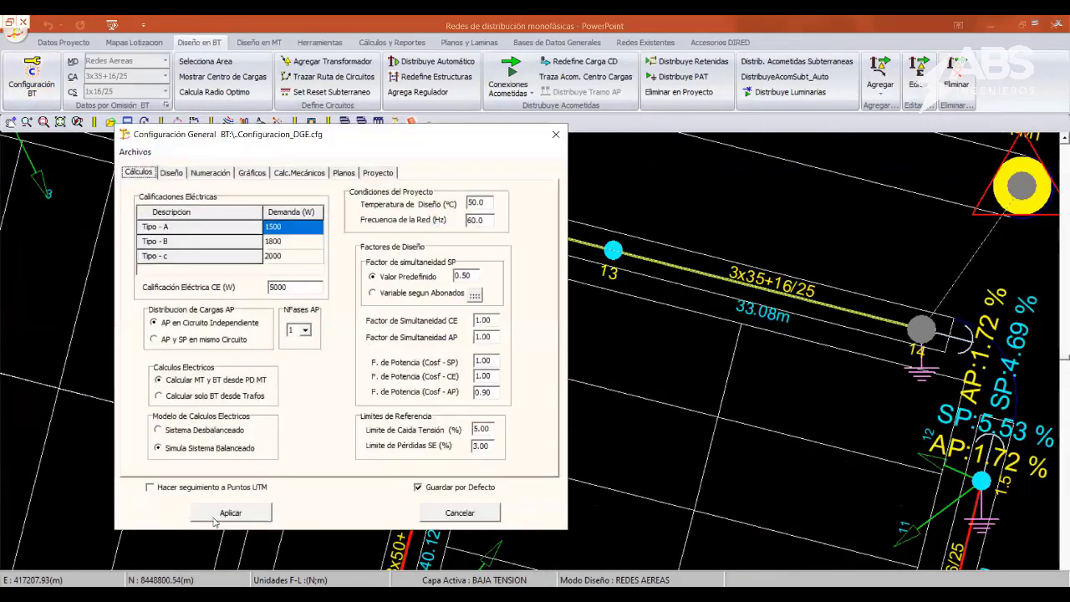
left_click(219, 516)
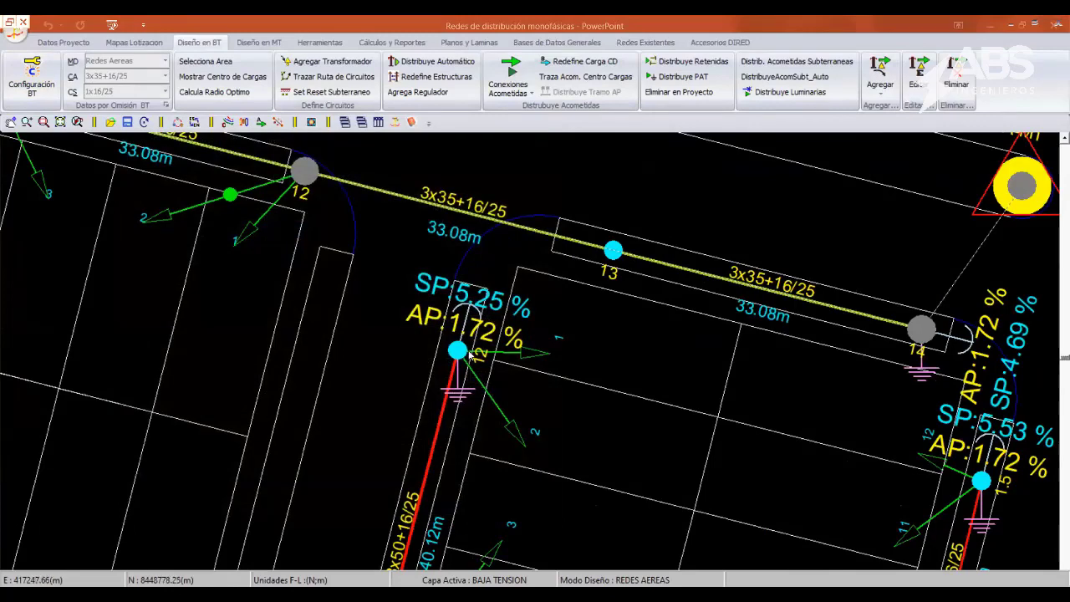
mouse_move(470, 355)
middle_mouse_down()
mouse_move(631, 248)
mouse_move(749, 42)
middle_mouse_up()
scroll(630, 248, "down", 2)
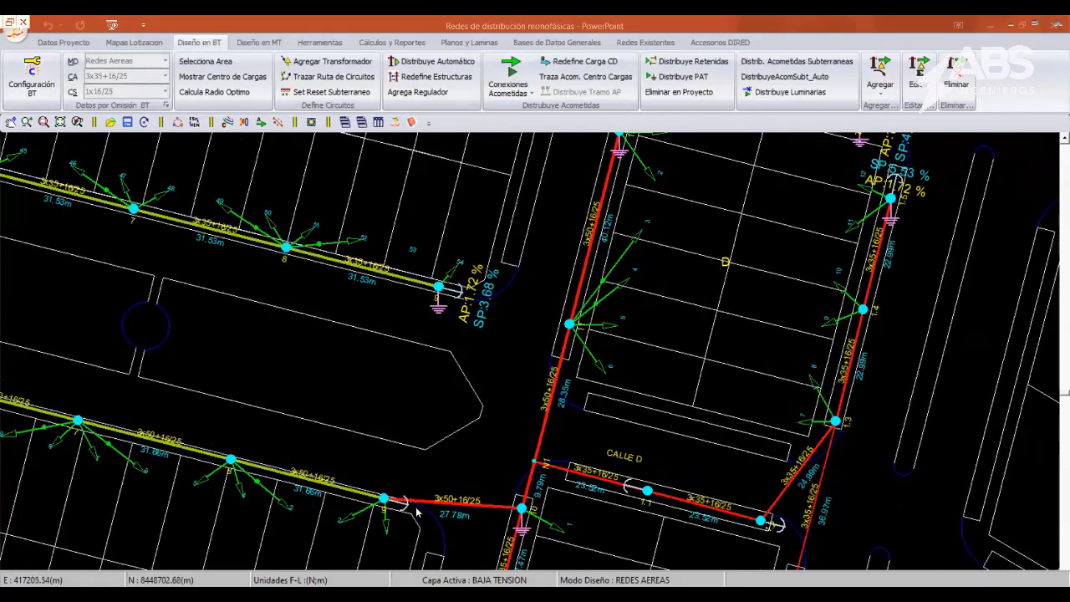
middle_click_drag(416, 511, 490, 363)
scroll(490, 363, "up", 3)
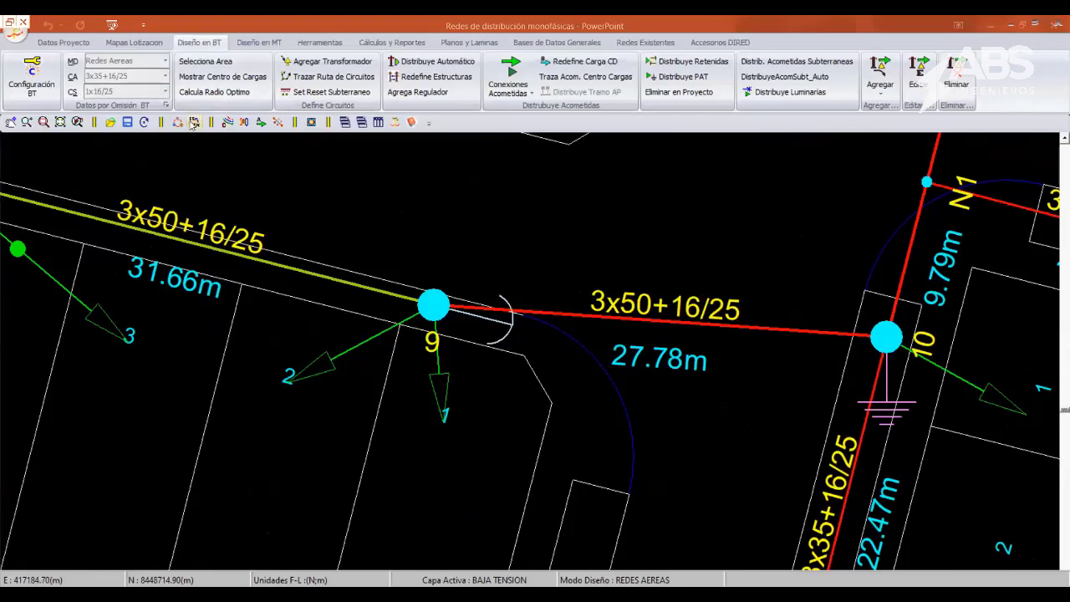
left_click(241, 123)
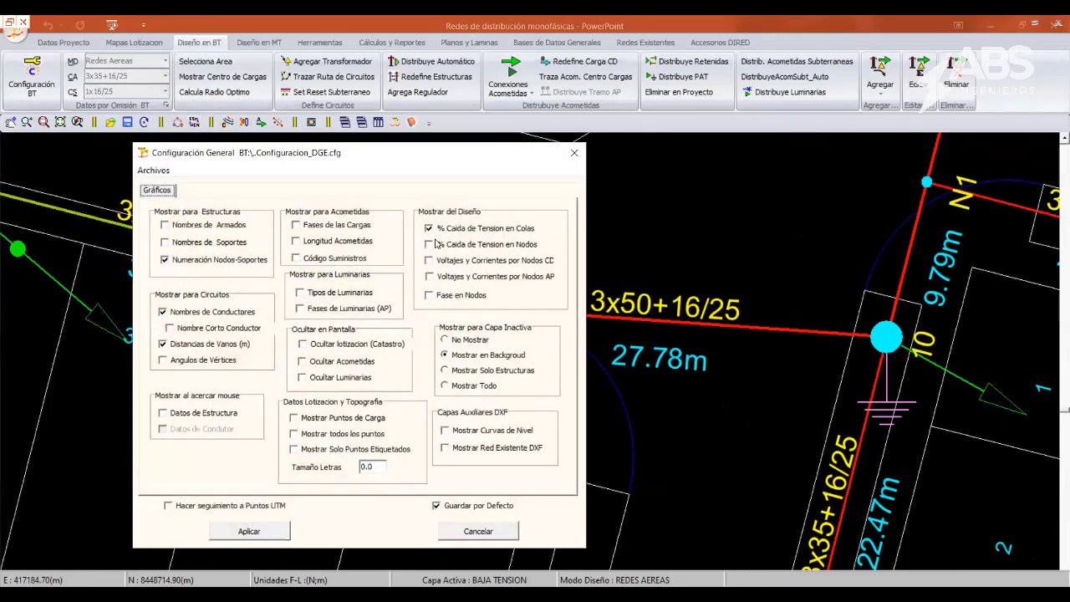
key("Escape")
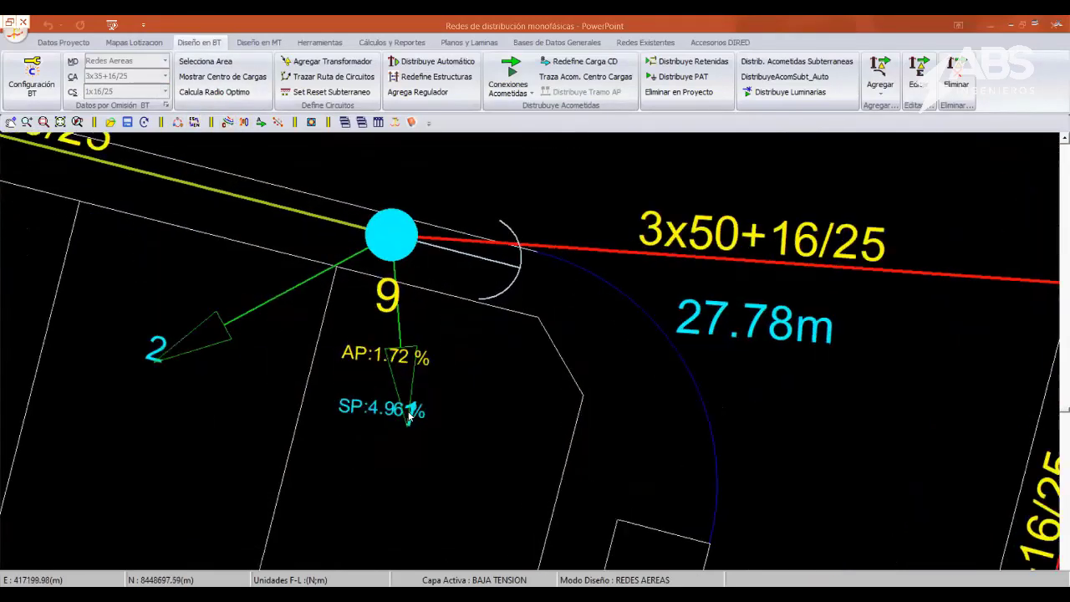
scroll(426, 416, "up", 2)
scroll(426, 416, "up", 1)
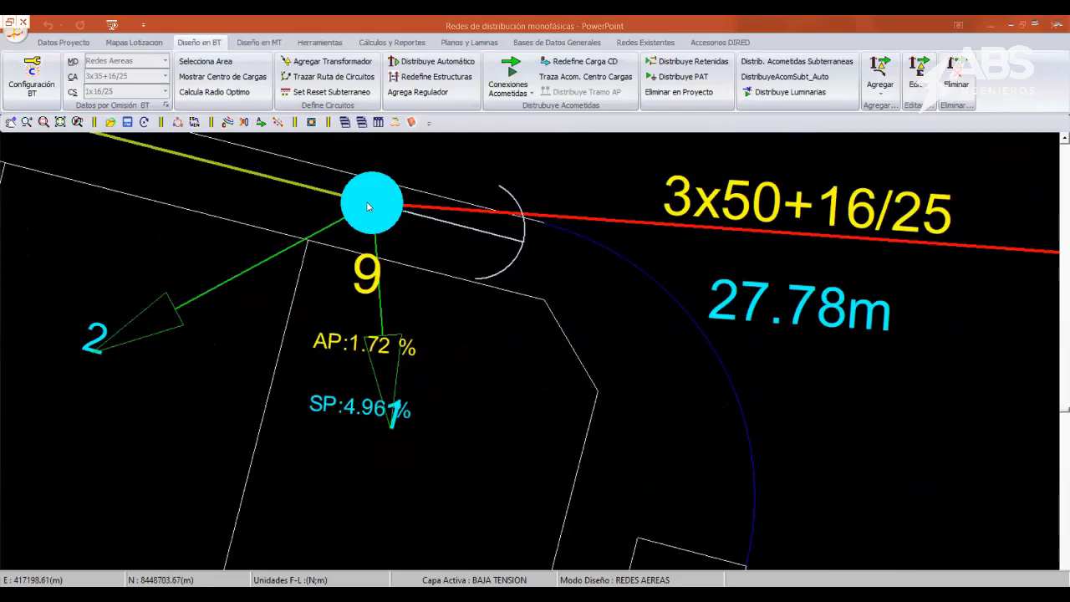
scroll(366, 225, "down", 1)
scroll(433, 239, "down", 1)
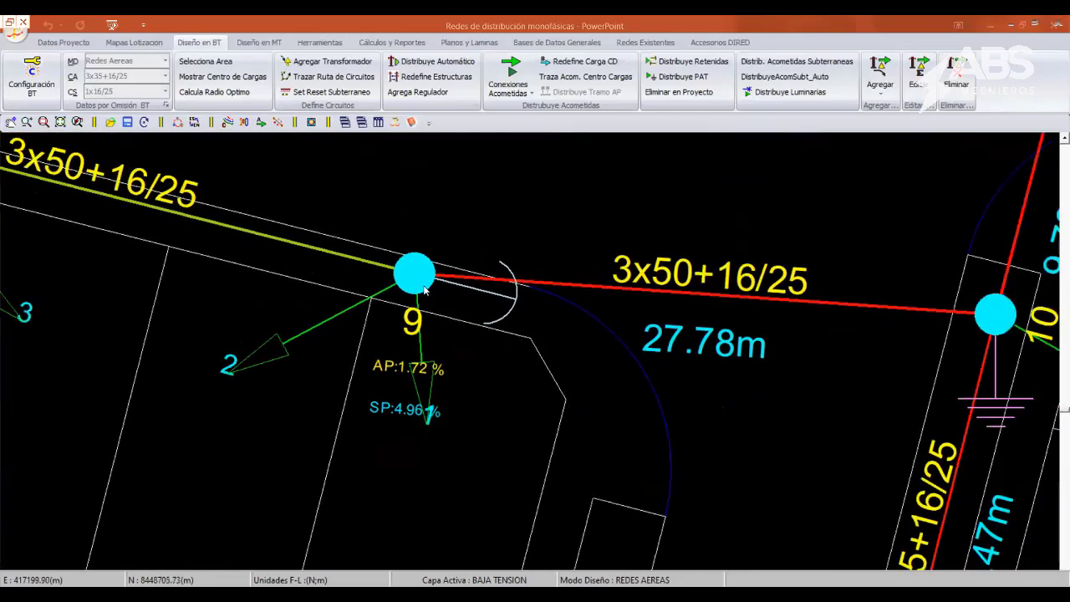
scroll(502, 301, "right", 3)
scroll(555, 310, "right", 3)
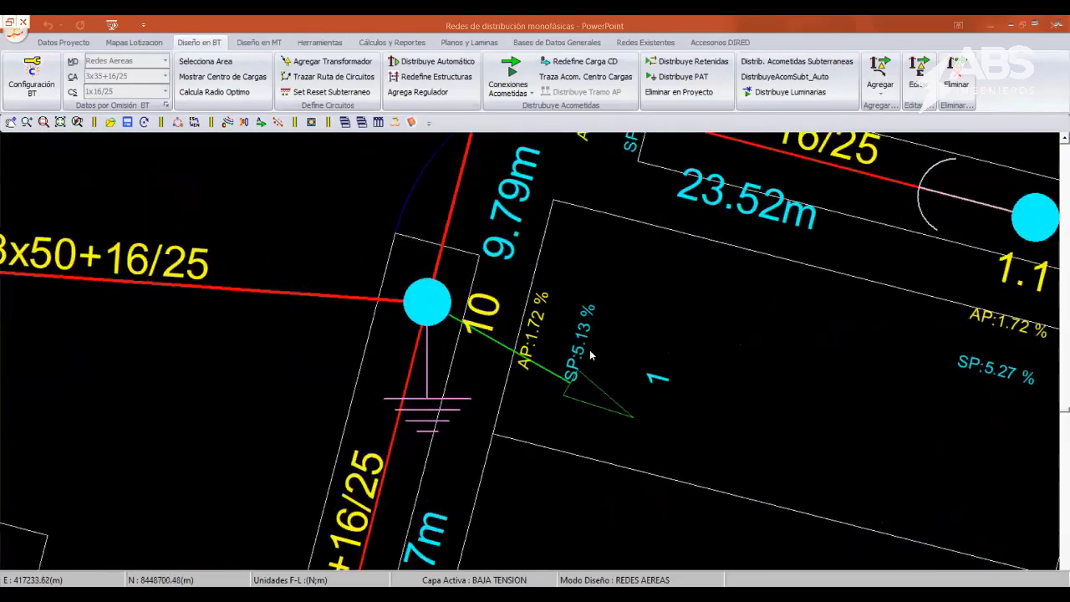
scroll(591, 355, "up", 1)
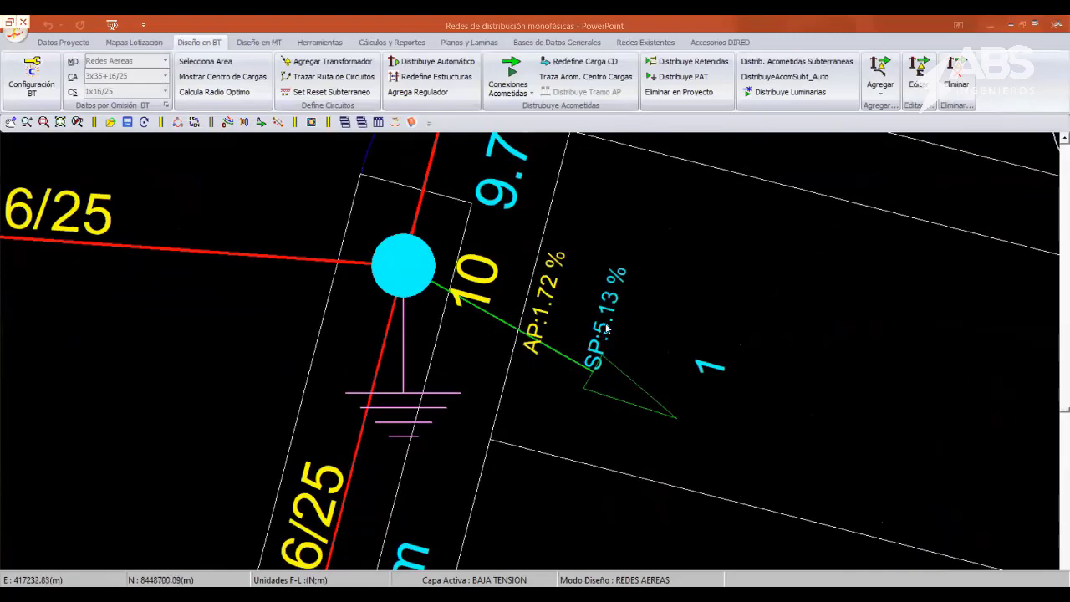
scroll(602, 335, "down", 1)
scroll(596, 351, "down", 1)
scroll(593, 359, "down", 1)
scroll(511, 364, "down", 1)
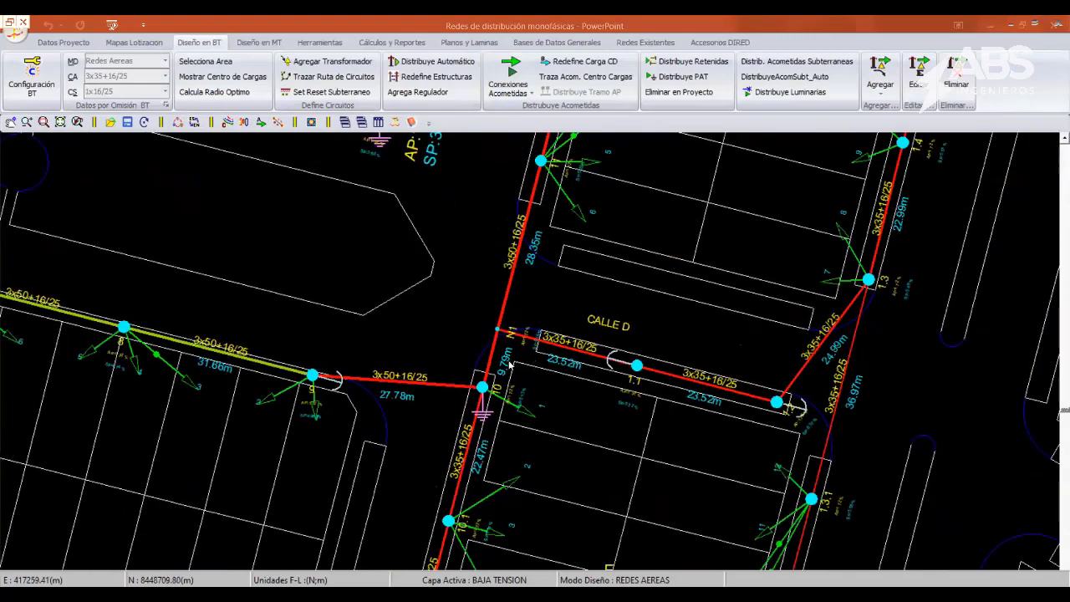
scroll(510, 364, "down", 2)
scroll(508, 334, "down", 1)
scroll(512, 295, "down", 1)
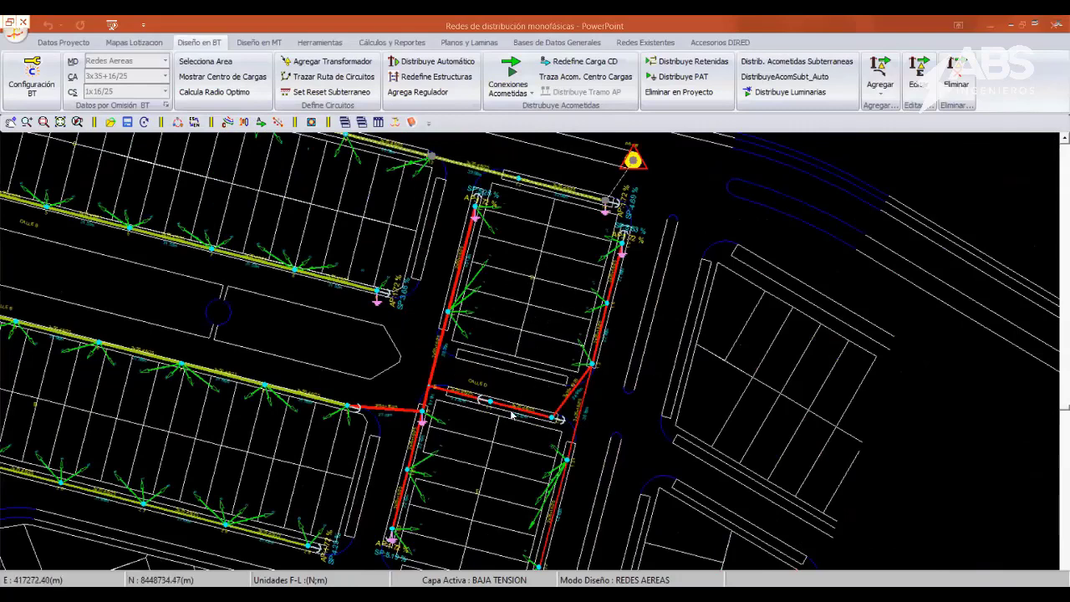
scroll(485, 382, "down", 1)
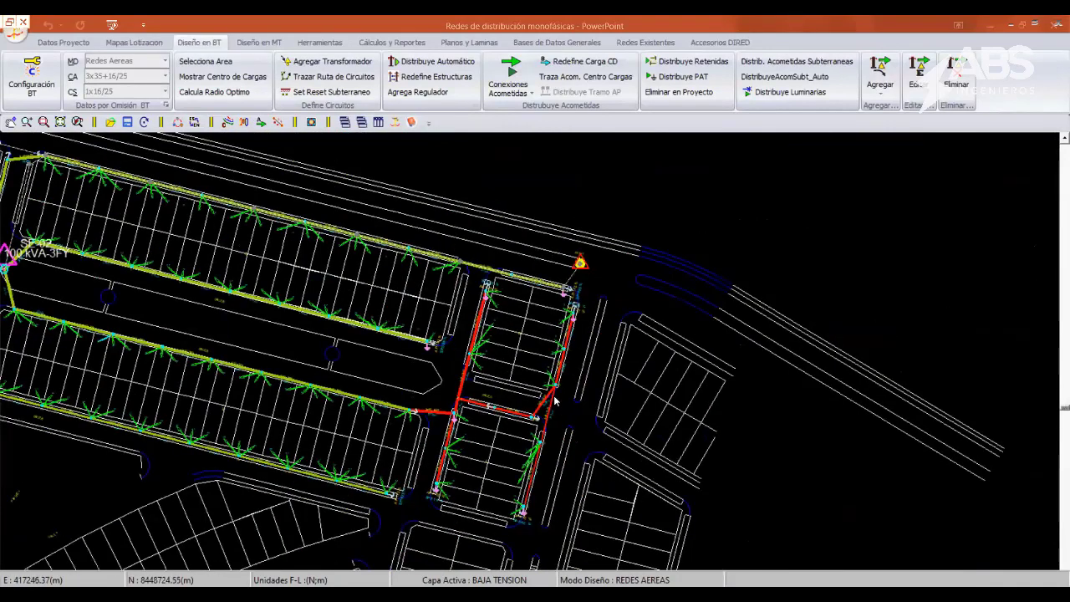
scroll(627, 415, "down", 1)
scroll(410, 389, "down", 1)
scroll(481, 427, "up", 1)
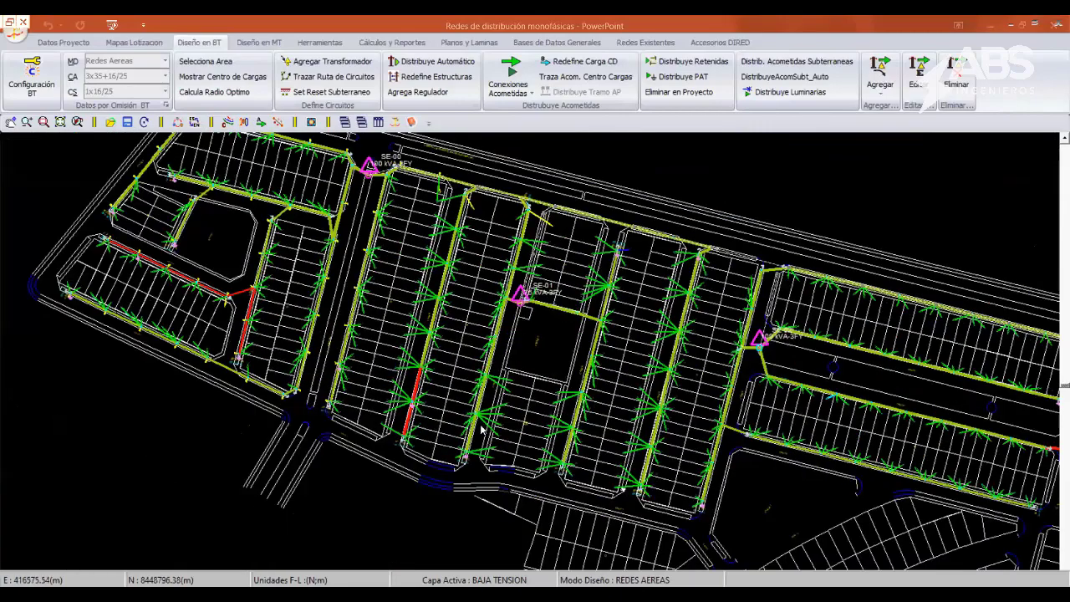
scroll(491, 421, "up", 1)
scroll(491, 421, "up", 1)
scroll(585, 424, "up", 1)
scroll(678, 423, "down", 2)
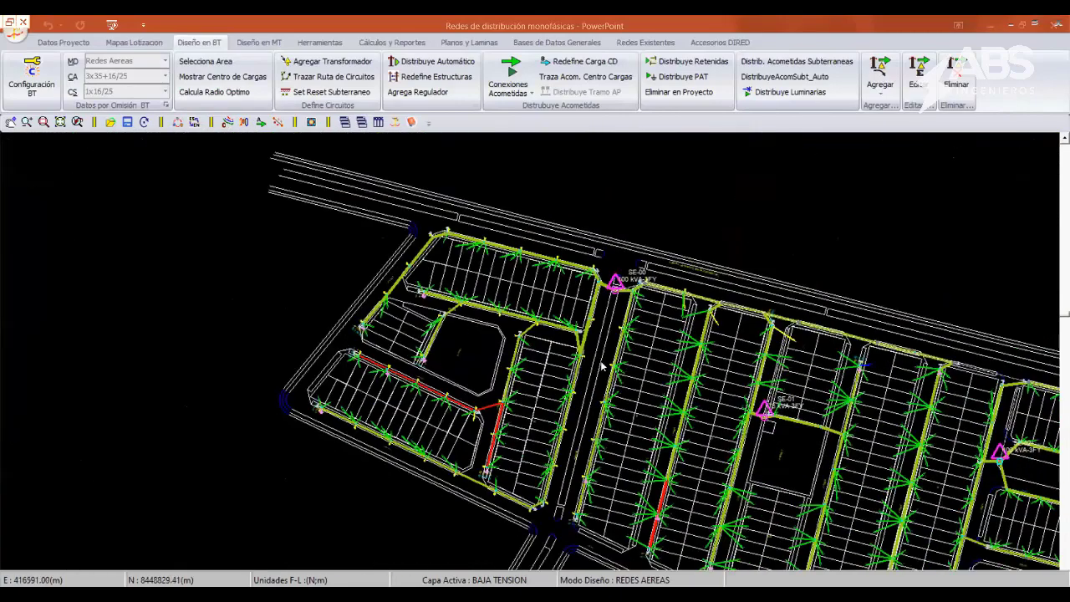
scroll(502, 292, "up", 2)
scroll(301, 157, "down", 1)
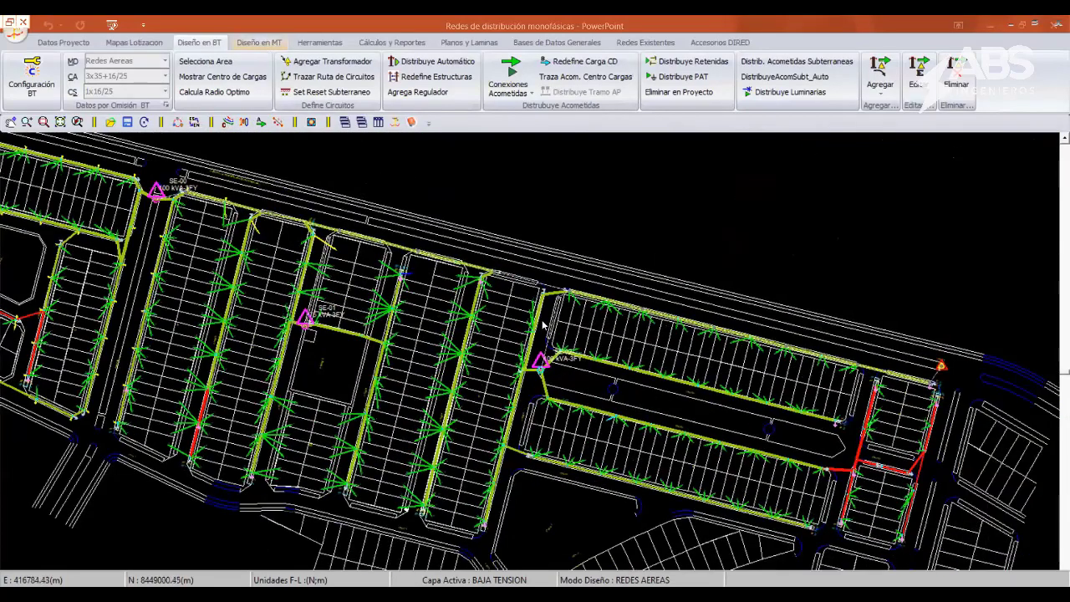
left_click(259, 41)
scroll(516, 331, "up", 1)
scroll(515, 328, "up", 1)
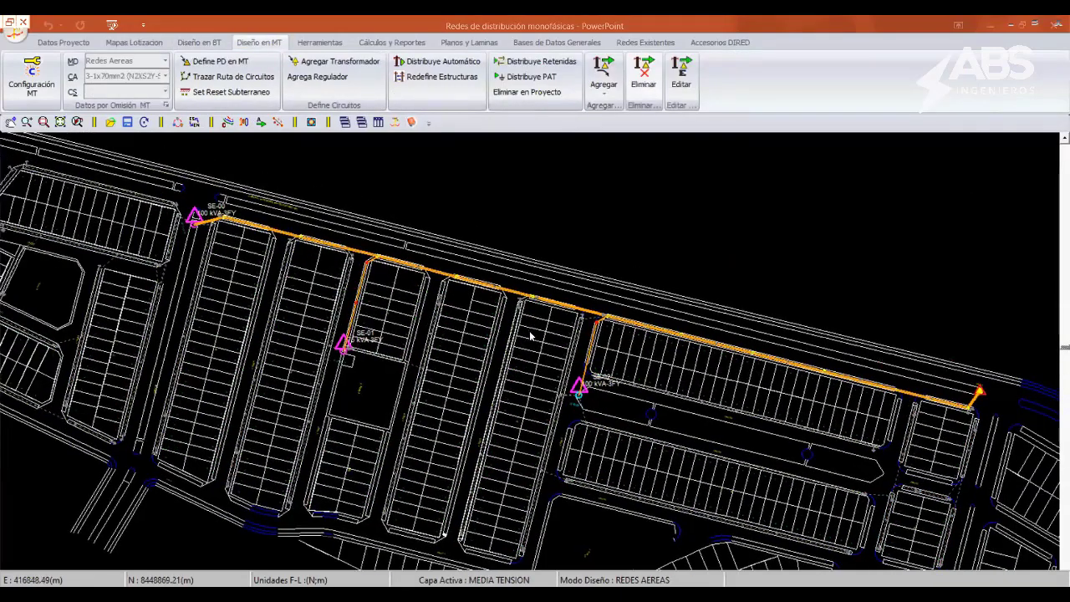
scroll(533, 335, "up", 1)
scroll(681, 335, "up", 1)
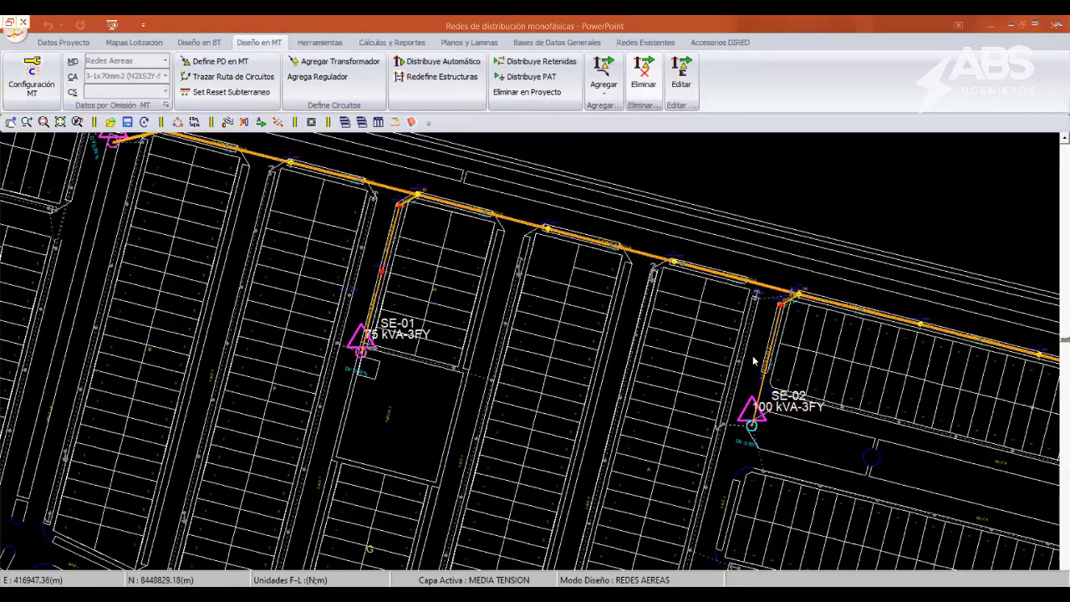
scroll(585, 379, "up", 1)
scroll(619, 383, "up", 1)
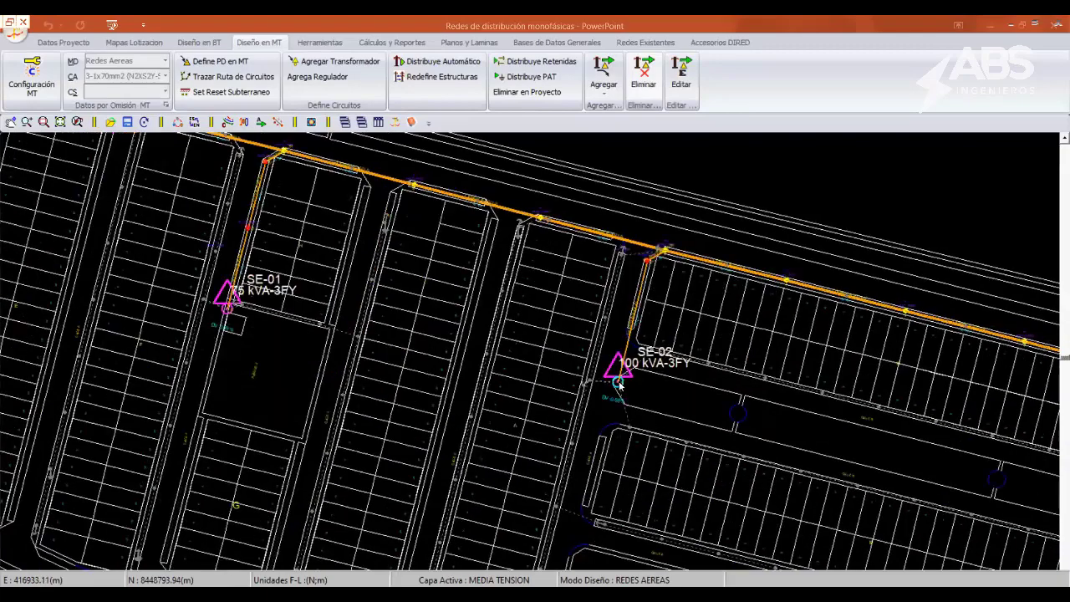
scroll(622, 387, "up", 1)
scroll(635, 402, "up", 2)
scroll(694, 368, "up", 2)
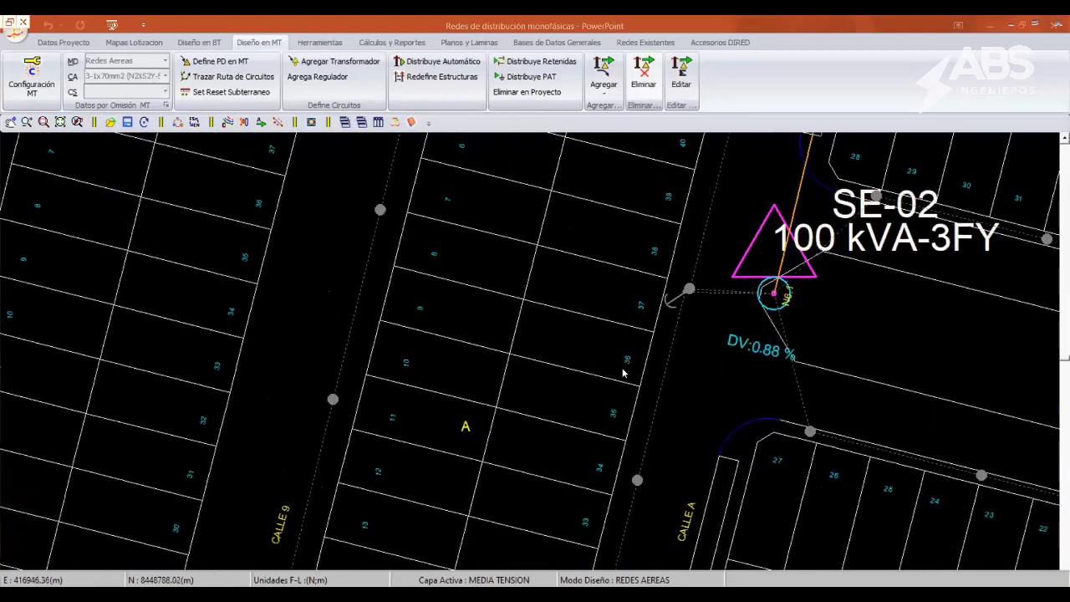
scroll(623, 367, "down", 1)
scroll(628, 351, "down", 1)
scroll(636, 330, "down", 1)
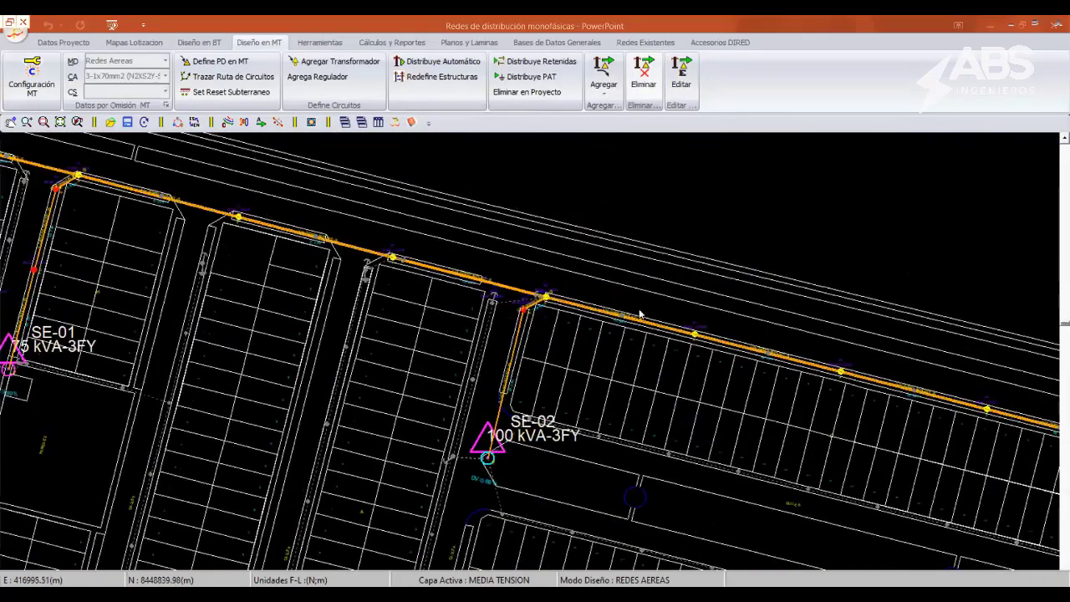
scroll(640, 334, "up", 1)
scroll(637, 376, "up", 1)
scroll(636, 418, "up", 1)
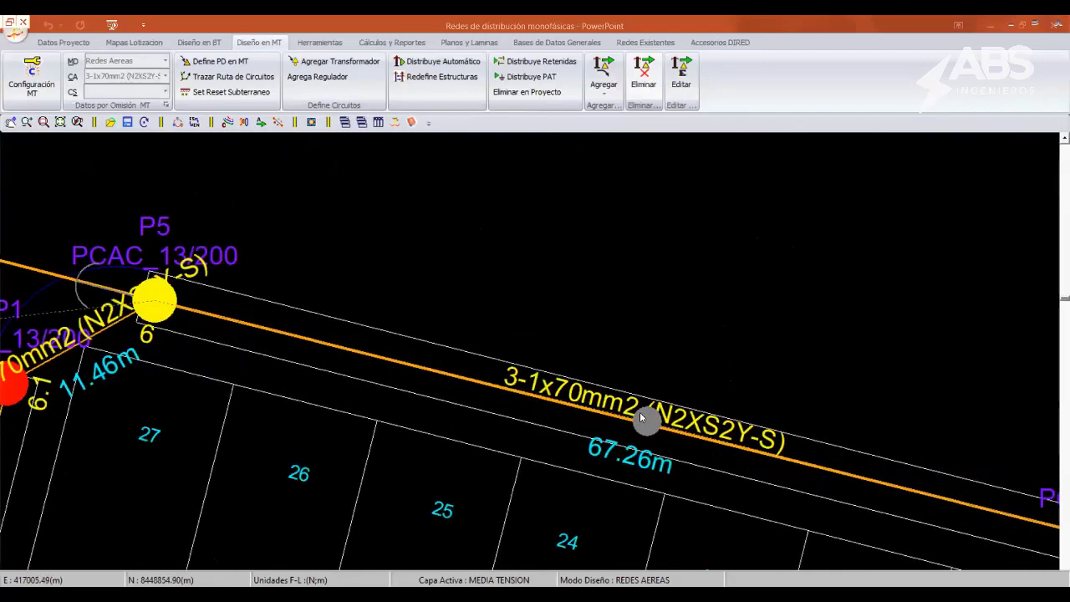
scroll(640, 412, "down", 2)
scroll(642, 401, "down", 2)
scroll(645, 389, "down", 2)
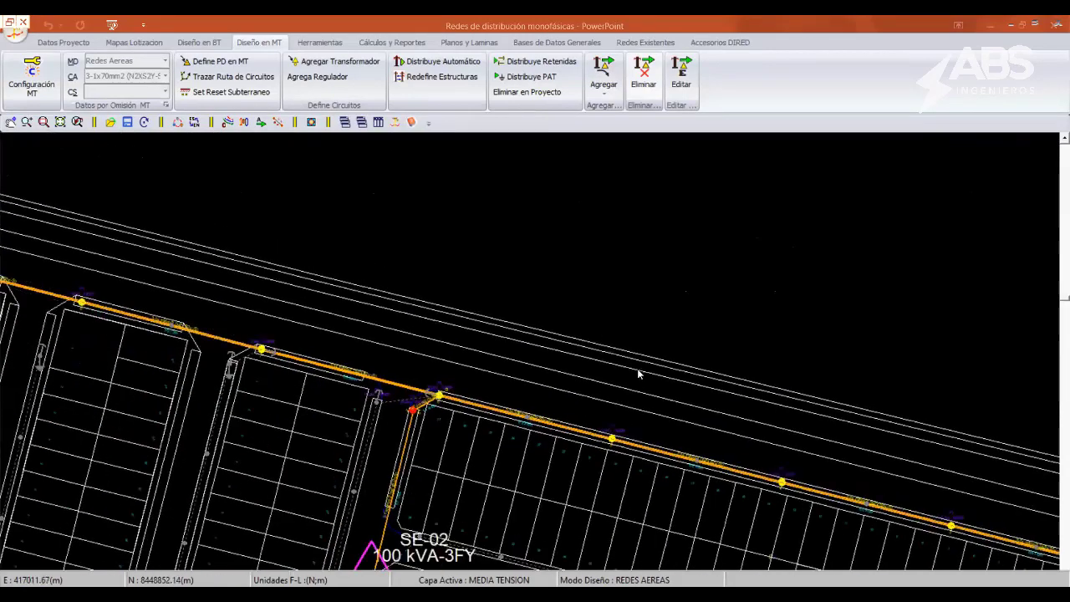
scroll(648, 377, "down", 2)
scroll(544, 382, "left", 5)
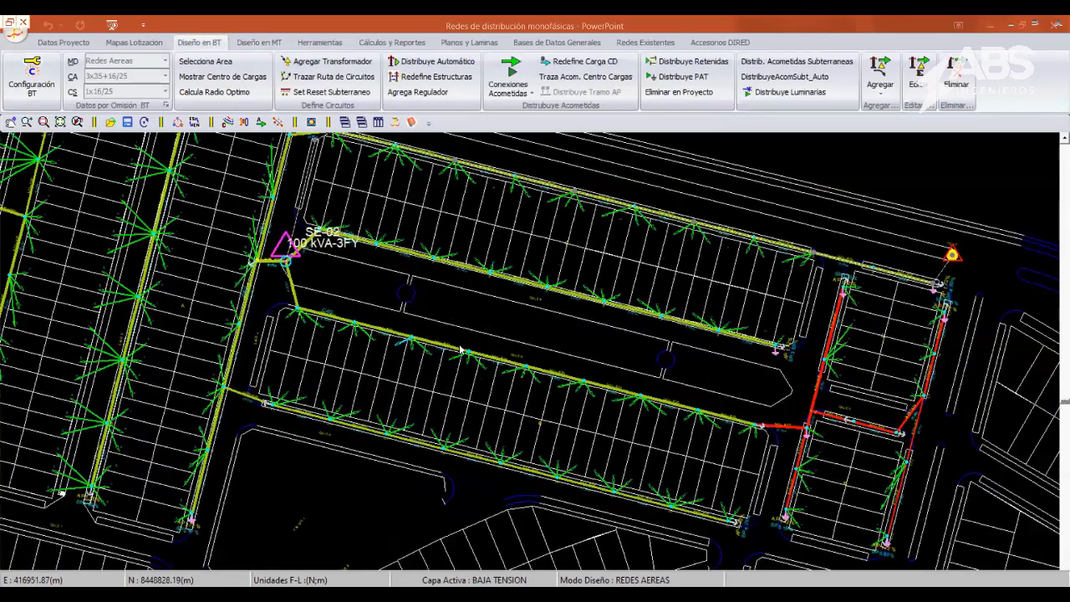
- Change the span's conductor to 3x70+16/50 in Edición de Circuito
scroll(543, 434, "up", 3)
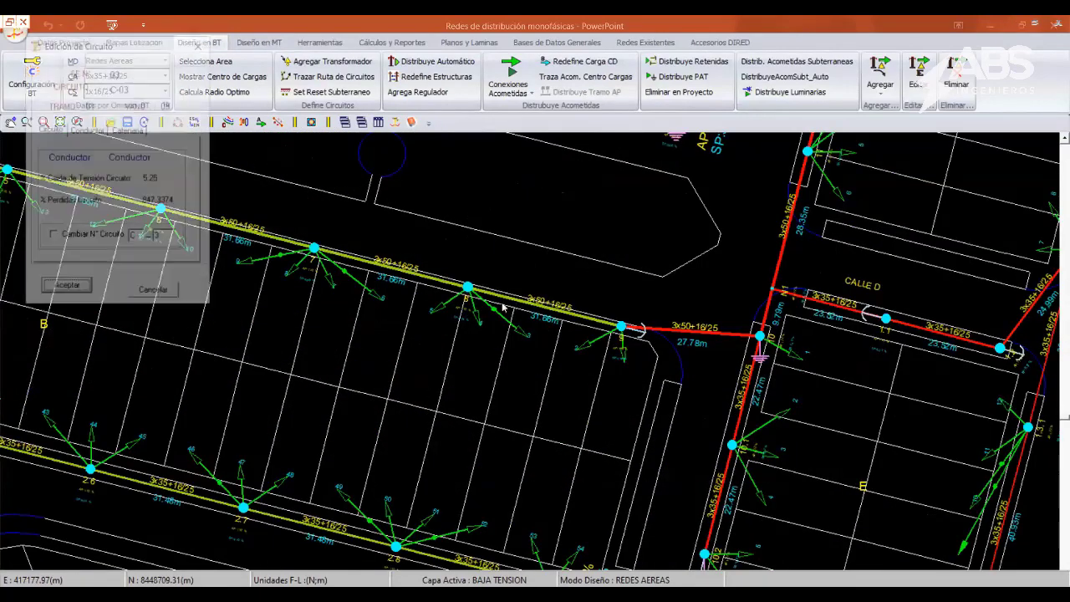
left_click(87, 130)
left_click(47, 148)
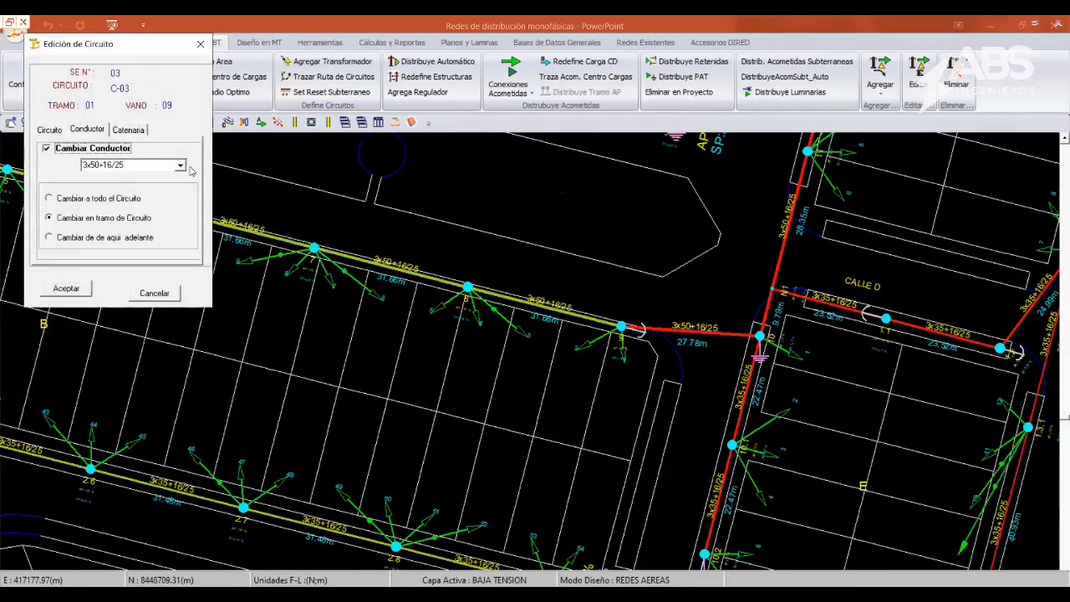
left_click(177, 167)
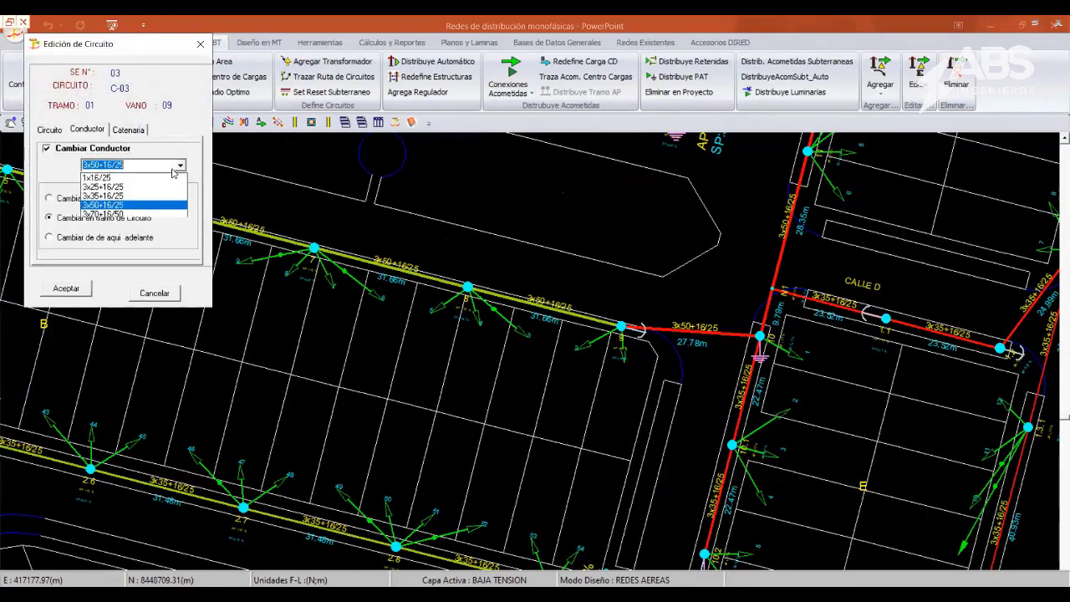
left_click(126, 211)
left_click(78, 290)
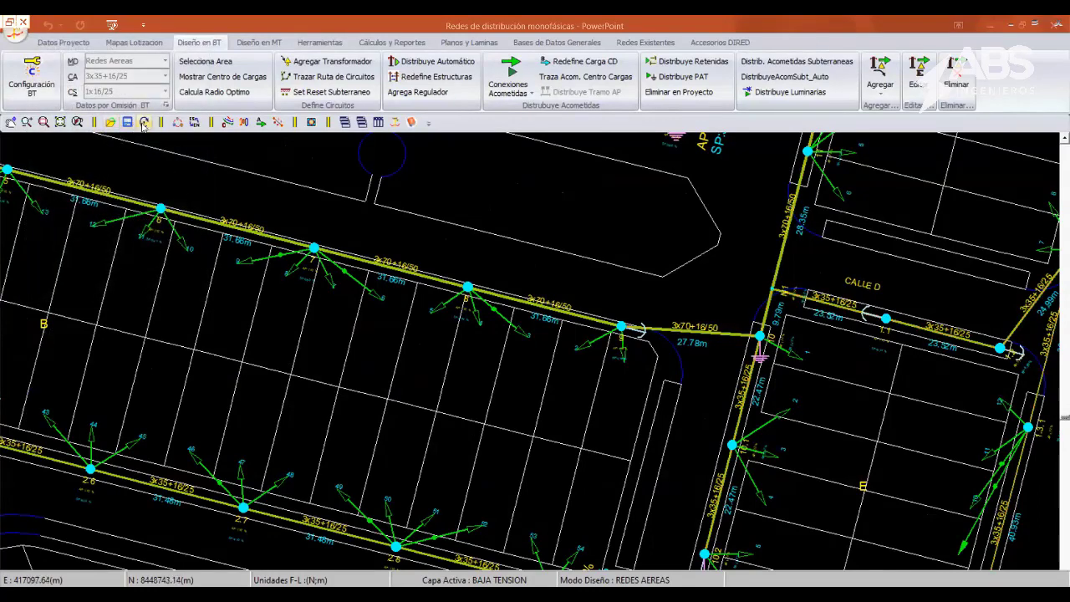
- Zoom out to view the whole network and bring up the Cálculos y Reportes tools
scroll(360, 334, "down", 5)
scroll(597, 338, "down", 2)
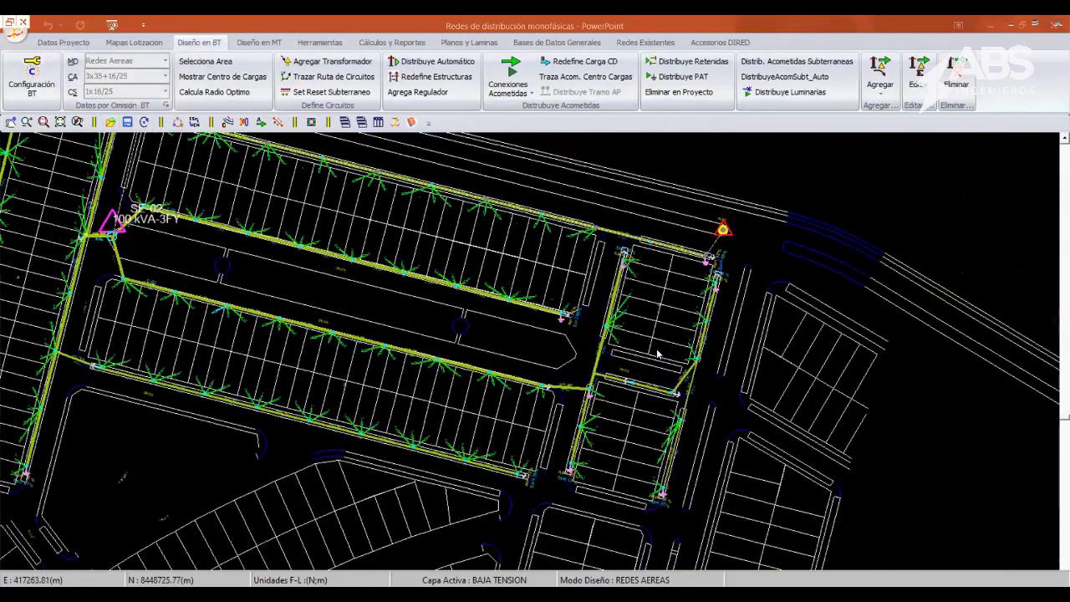
scroll(636, 367, "up", 1)
scroll(586, 377, "up", 2)
scroll(568, 378, "up", 1)
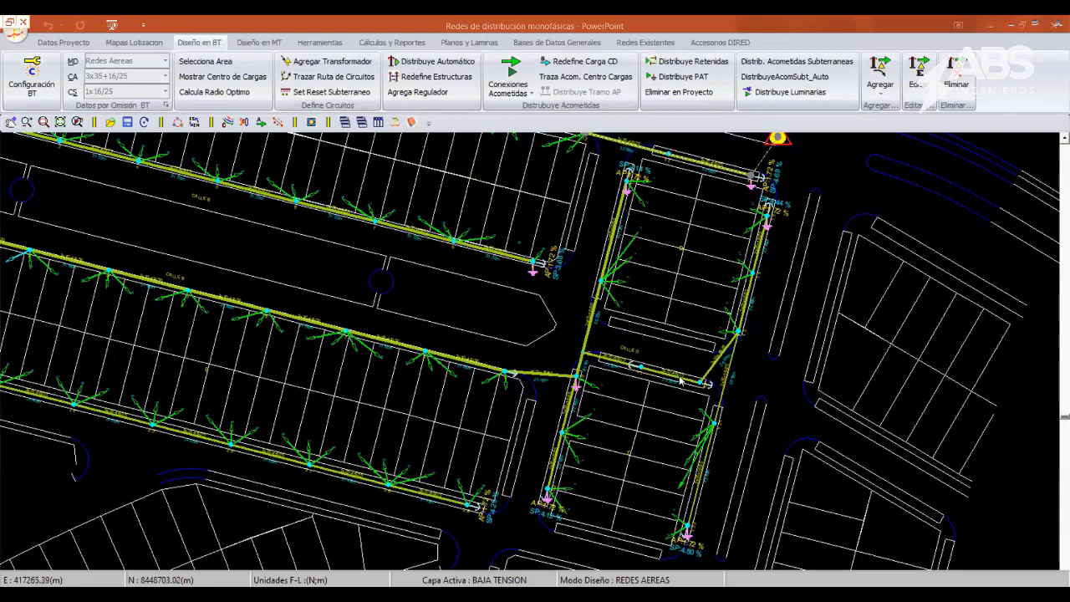
scroll(705, 383, "down", 2)
scroll(711, 389, "down", 1)
scroll(740, 401, "down", 1)
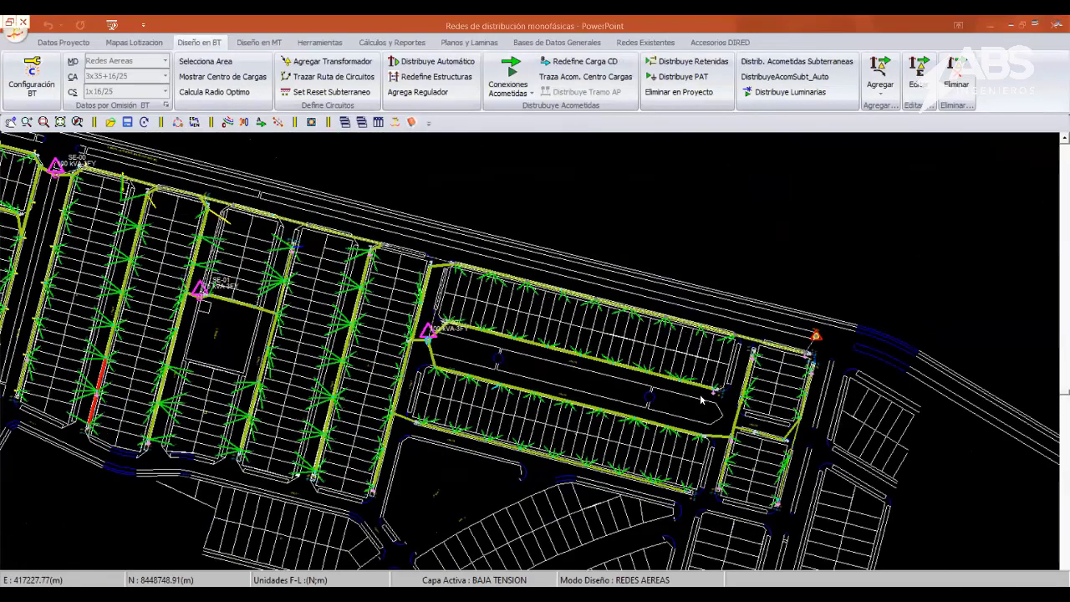
middle_click_drag(700, 397, 695, 391)
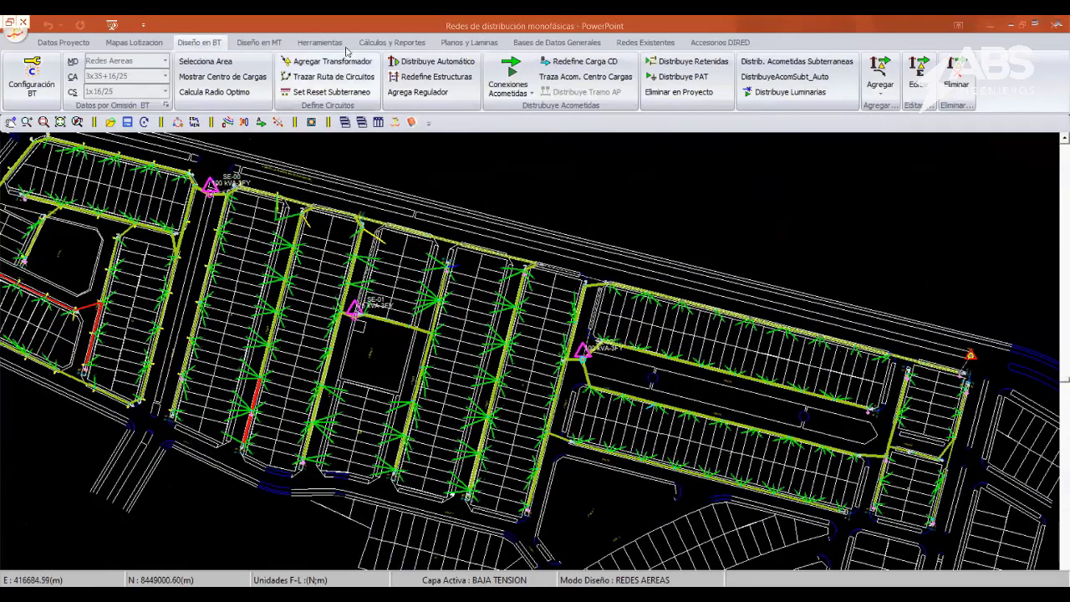
left_click(381, 44)
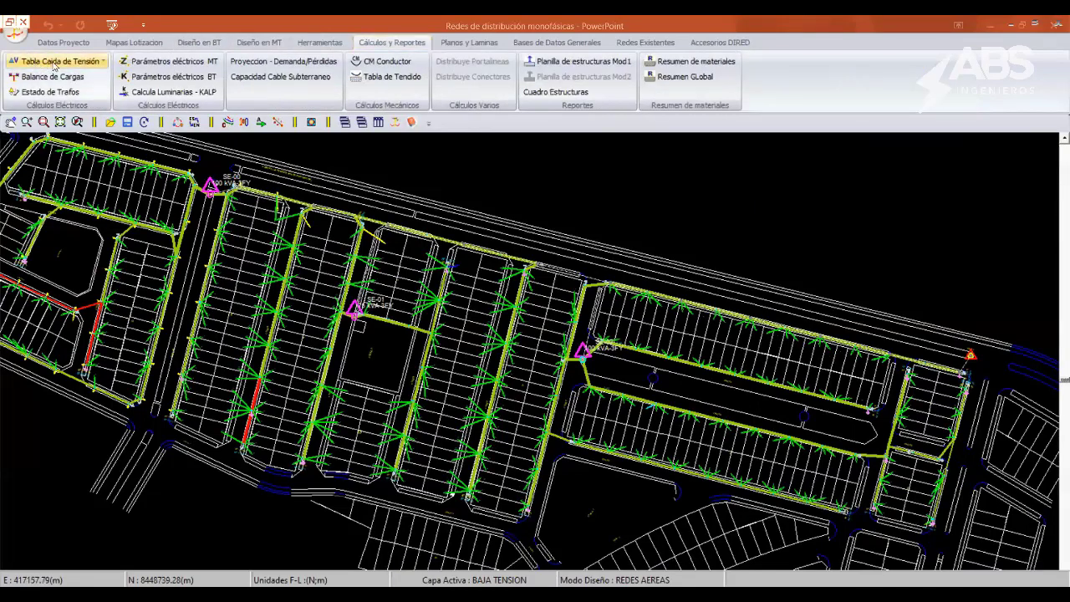
- Open the voltage-drop table (VF) for transformer SE-00
left_click(60, 62)
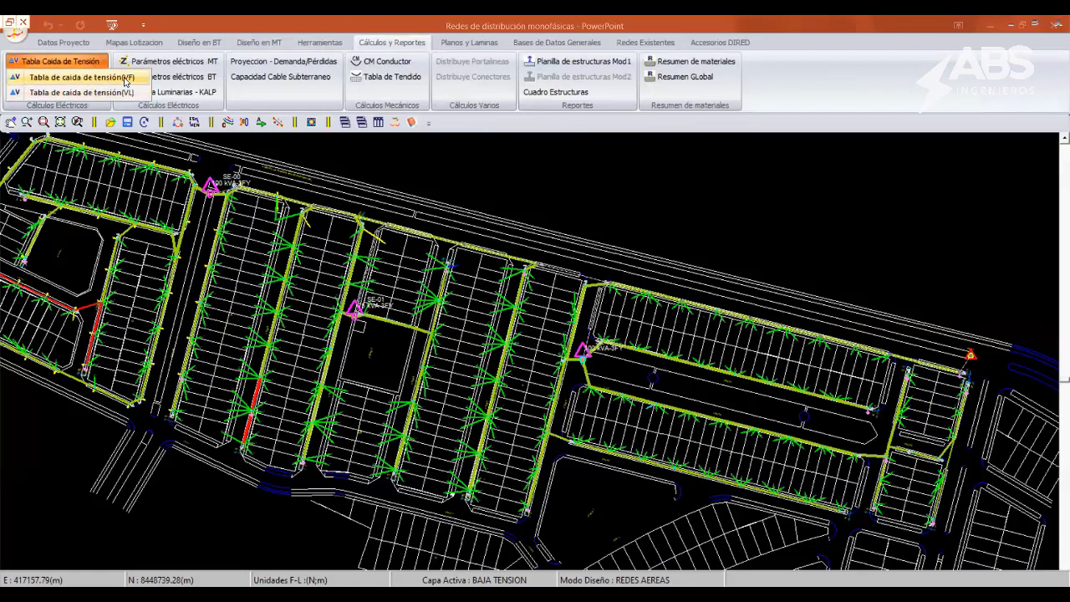
left_click(125, 78)
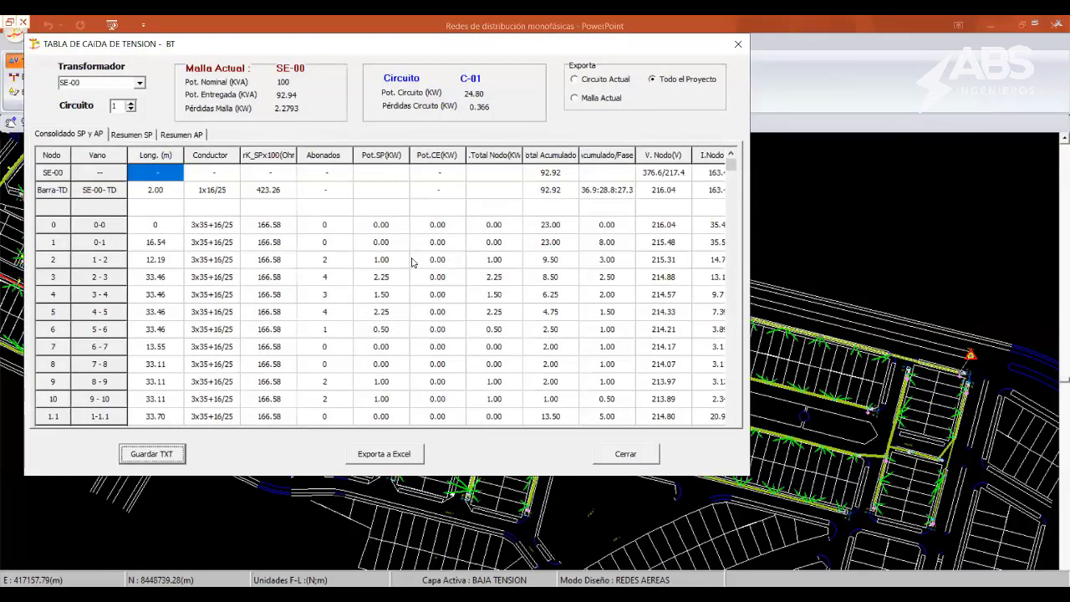
left_click(140, 83)
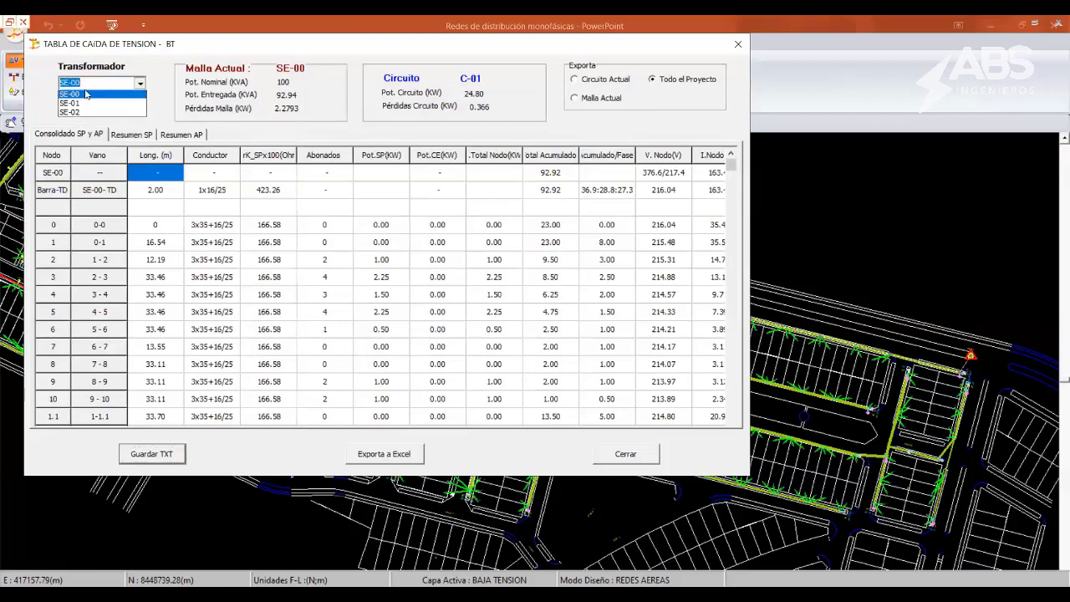
left_click(69, 95)
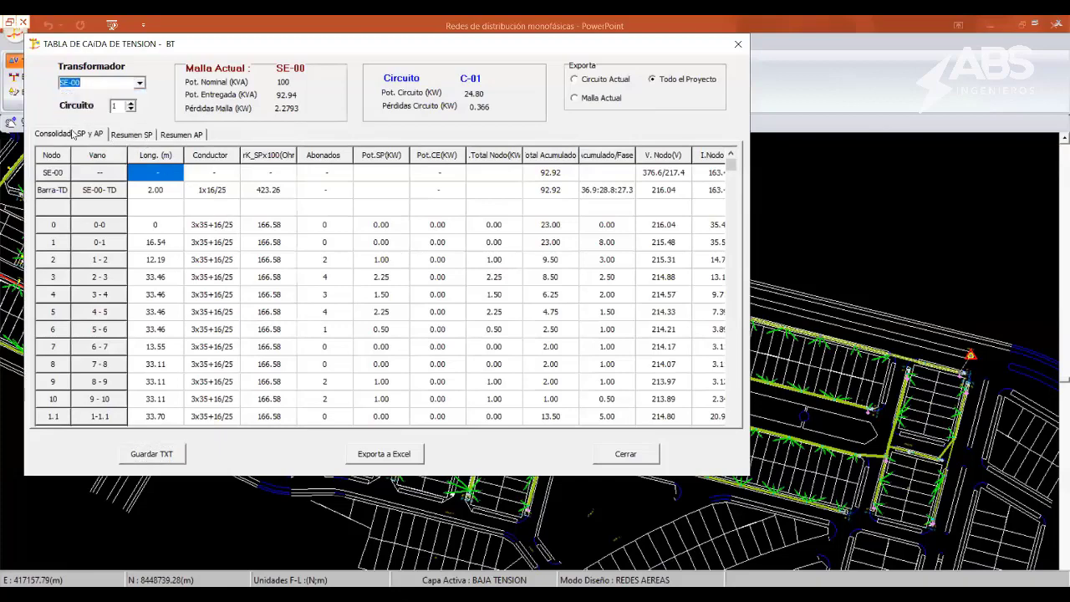
- Step back and forth through SE-00 circuits C-01, C-02 and C-03
left_click(129, 104)
left_click(129, 103)
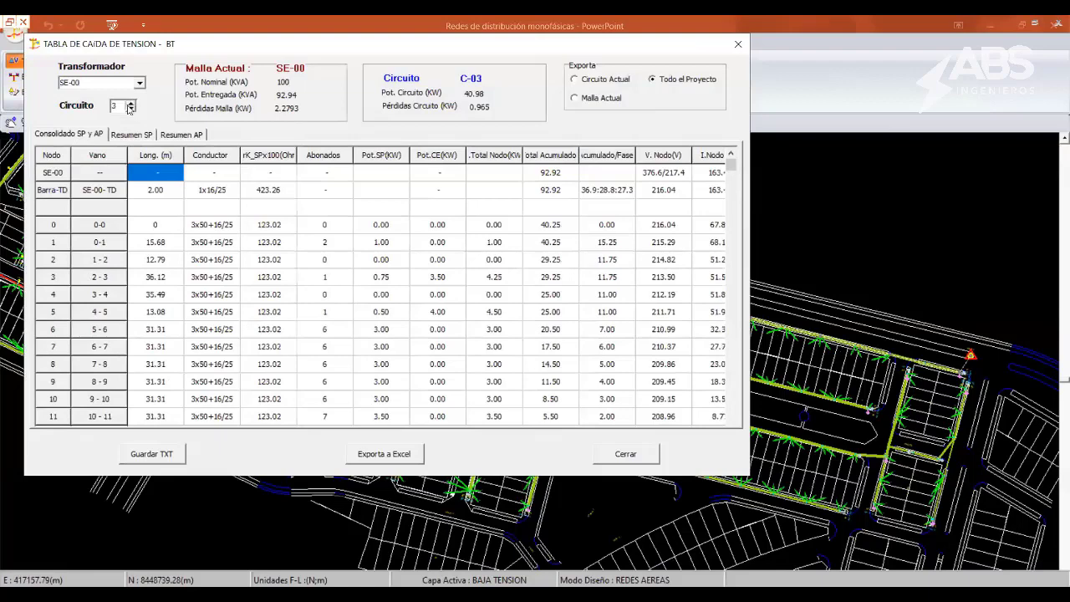
left_click(130, 110)
left_click(130, 110)
left_click(131, 103)
left_click(130, 103)
left_click(130, 109)
left_click(130, 109)
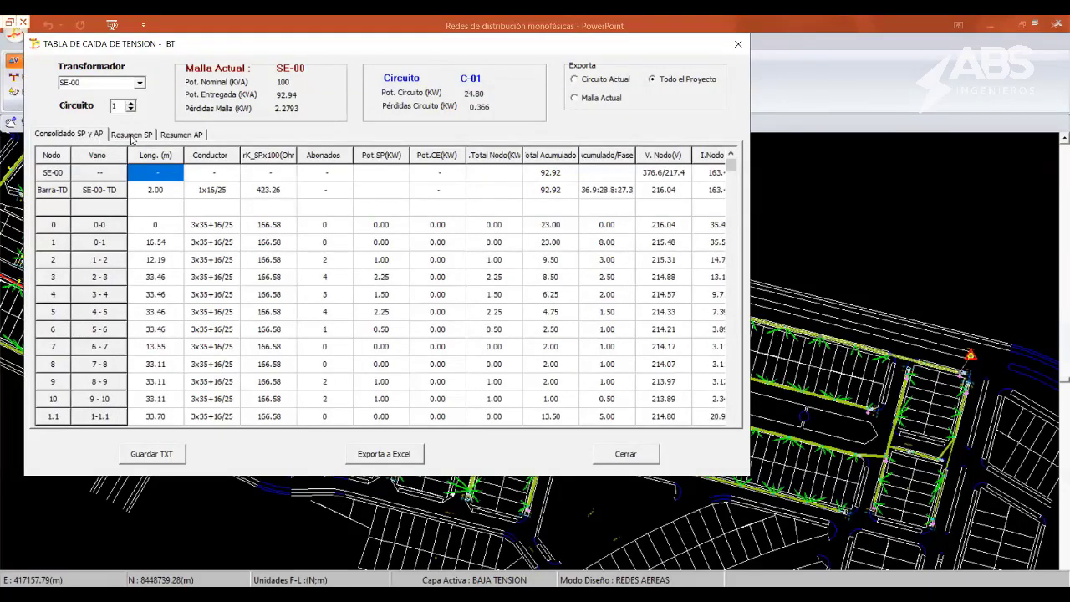
- Review the SP and AP summary results, then export the table to Excel
left_click(134, 136)
left_click(184, 136)
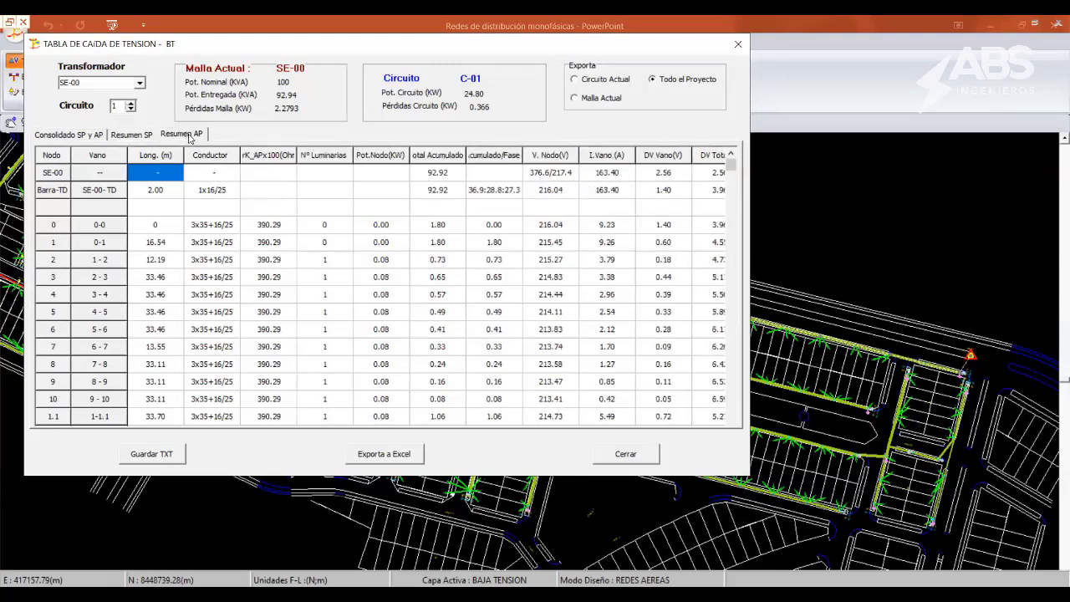
left_click(79, 136)
left_click(423, 300)
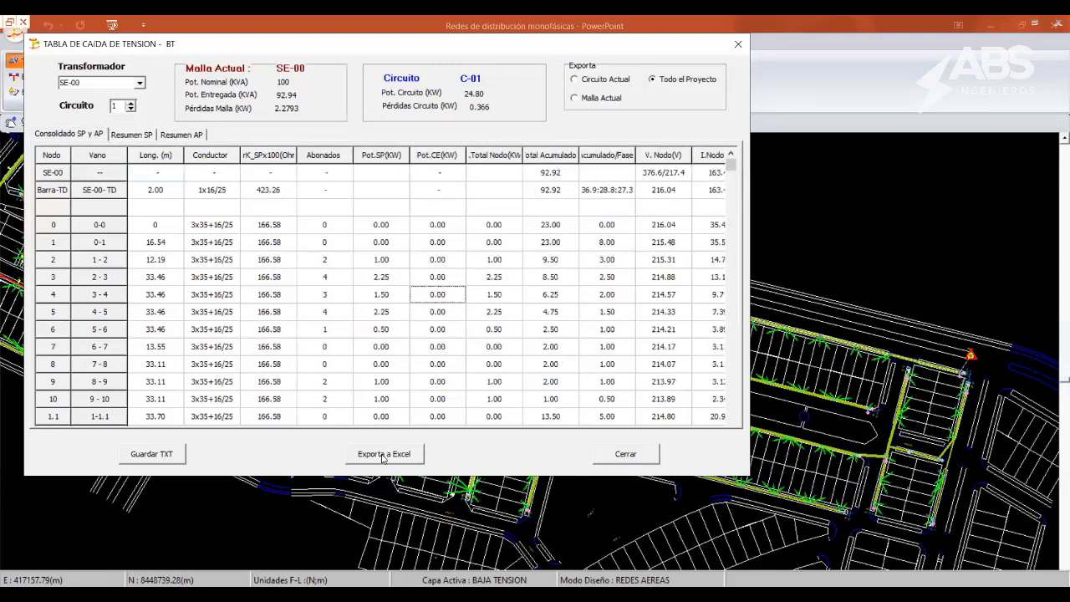
left_click(383, 454)
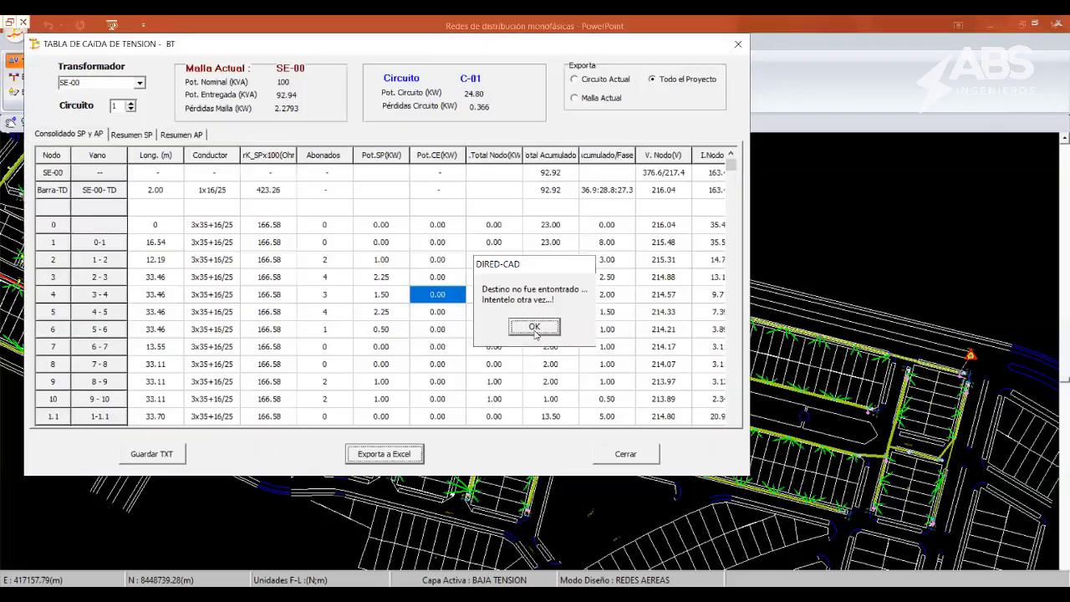
- Create a blank Excel workbook, clear the destination-not-found errors, and bring up the exported Libro1
left_click(536, 328)
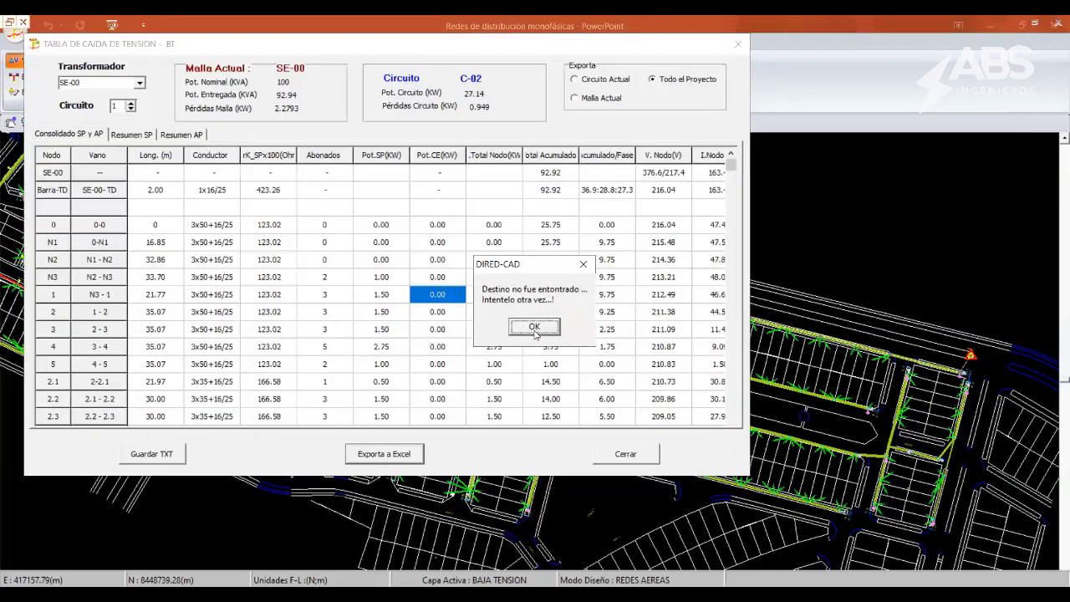
left_click(536, 328)
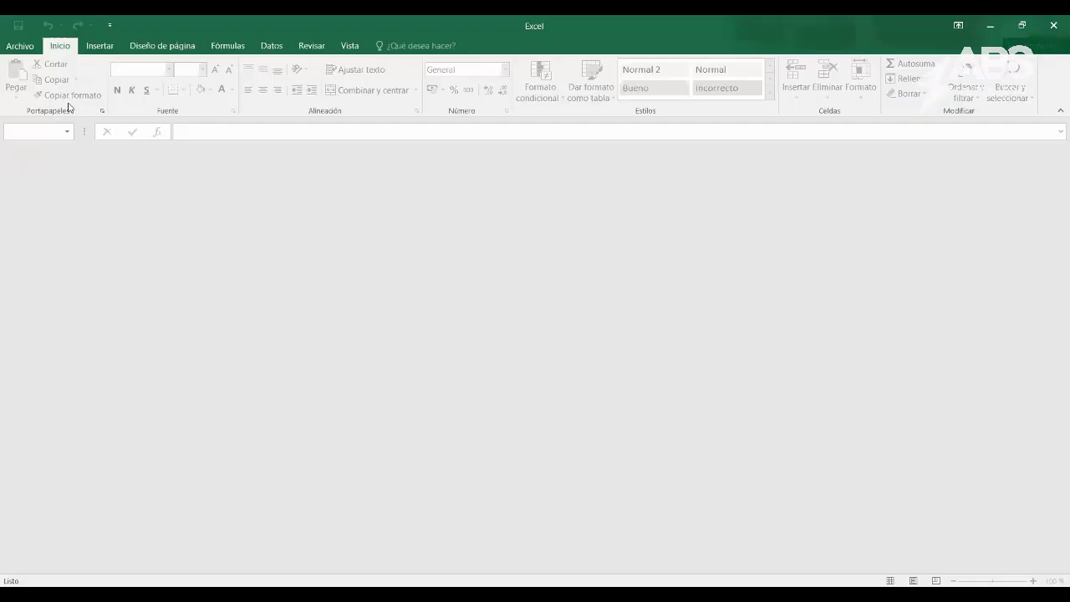
left_click(17, 43)
left_click(22, 100)
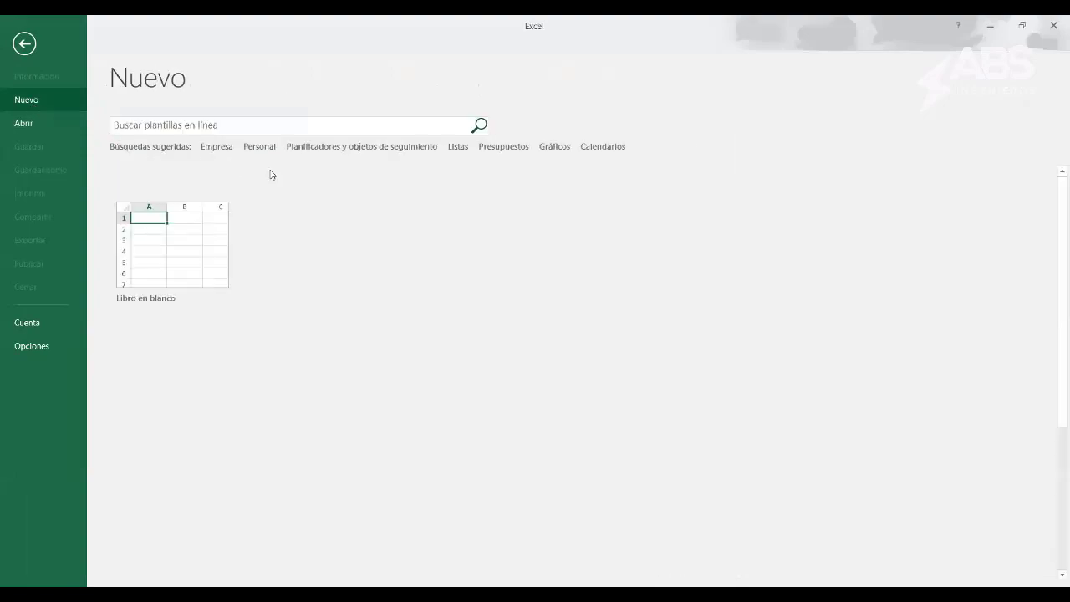
left_click(171, 242)
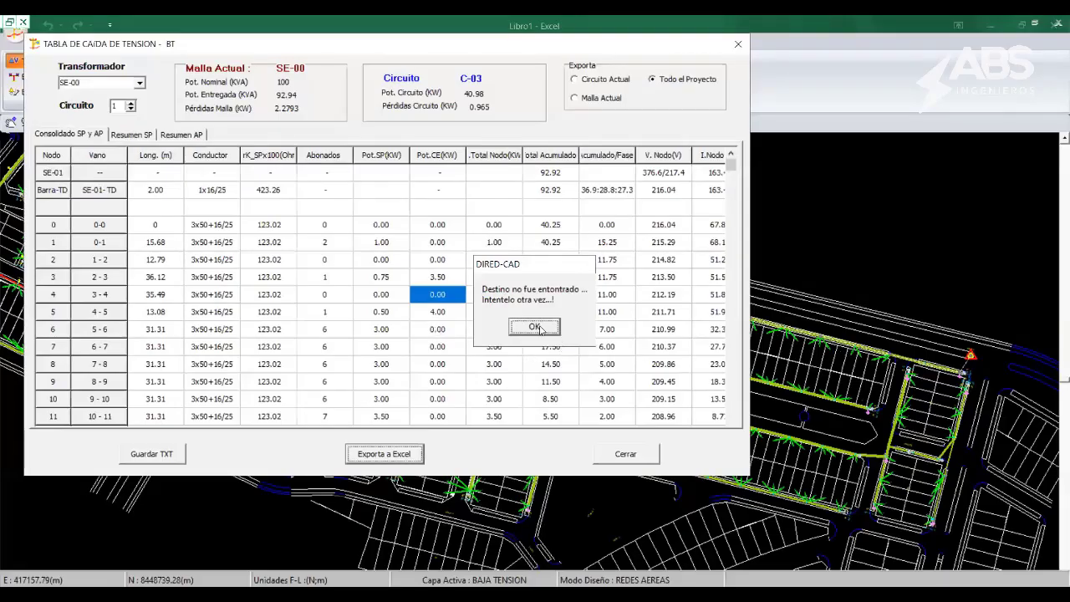
left_click(539, 328)
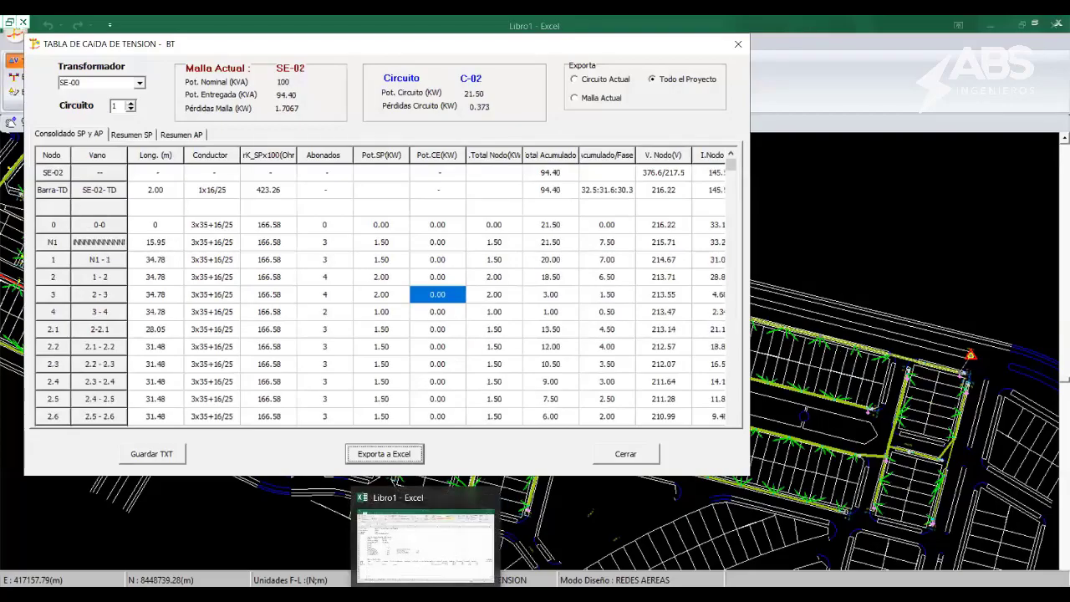
left_click(432, 585)
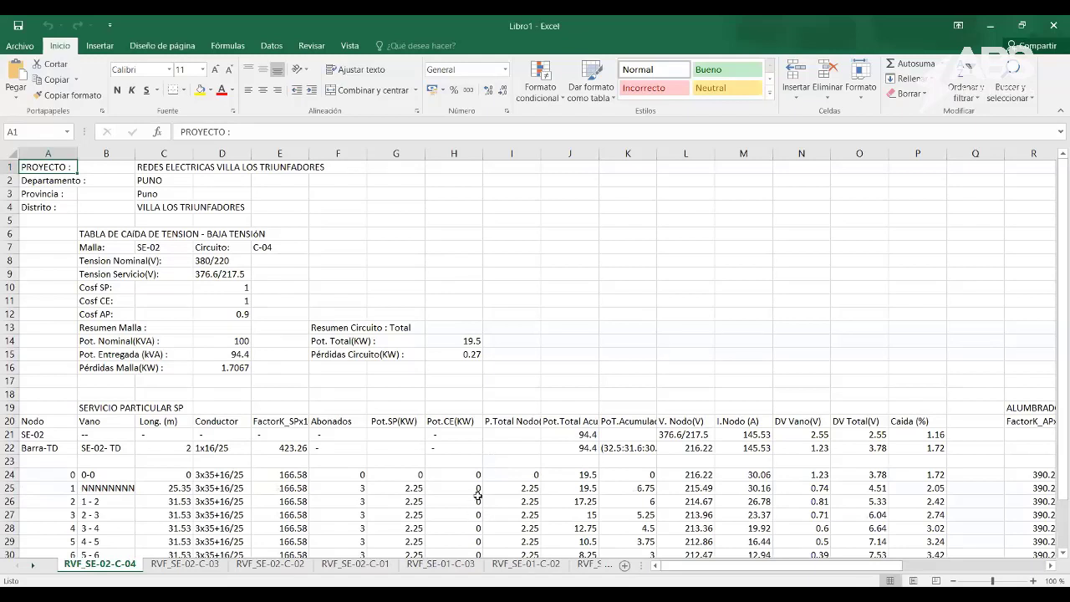
- Go to the RVF_SE-01-C-01 sheet
left_click(522, 565)
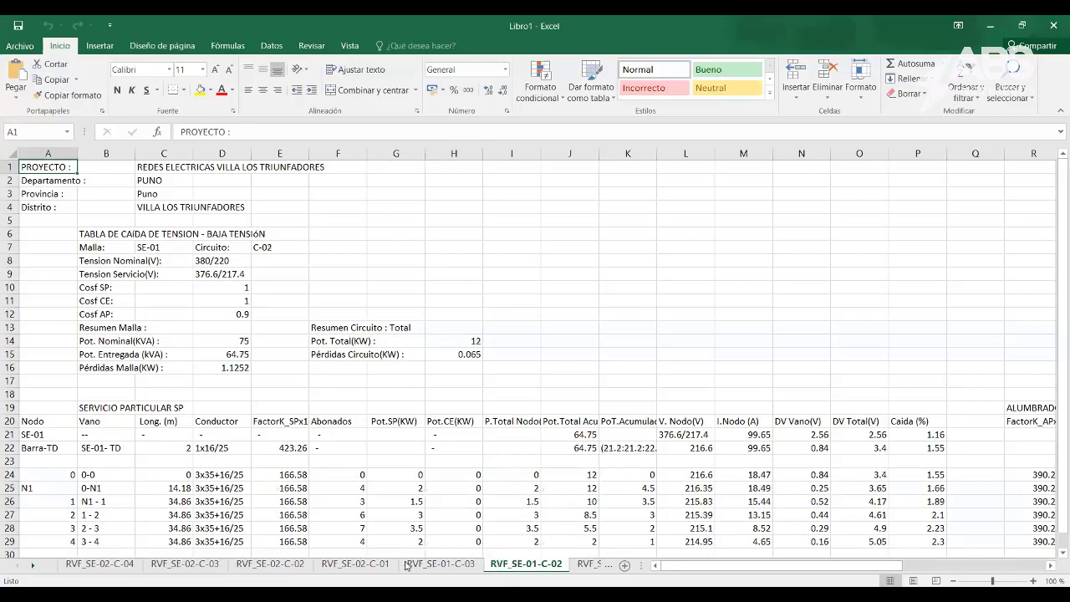
left_click(35, 569)
left_click(35, 570)
left_click(409, 565)
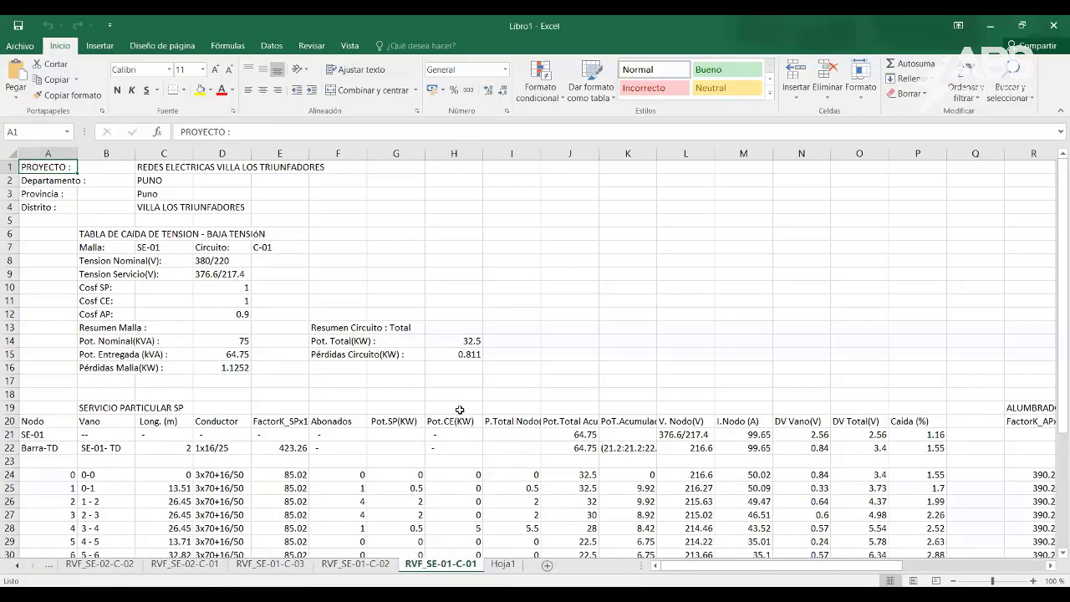
- Check the span labels, lengths and conductor types in columns B–D, then cells E24 and D25
scroll(460, 409, "down", 5)
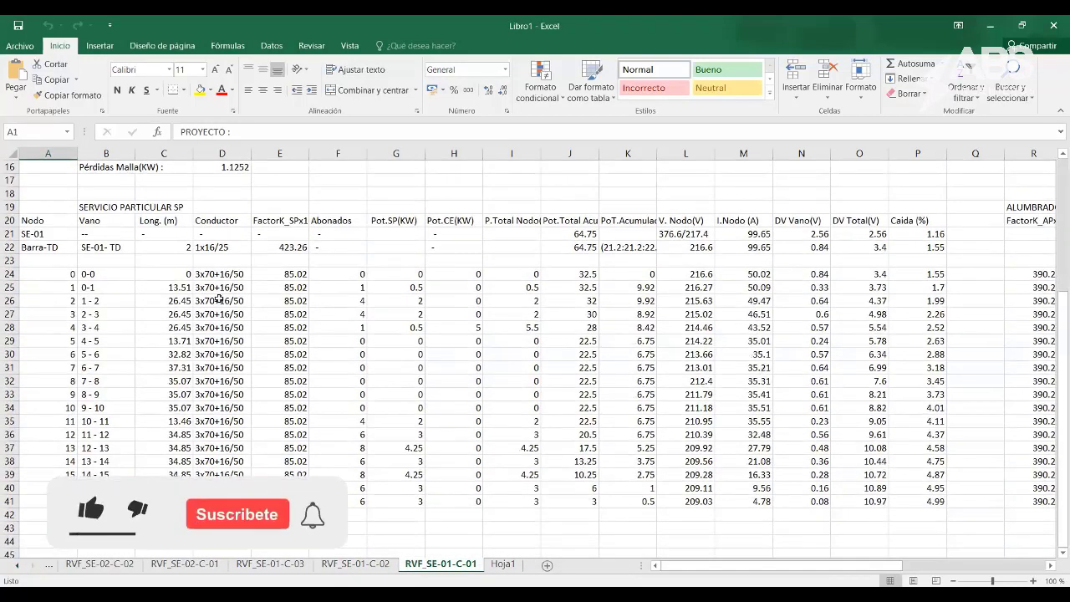
left_click_drag(163, 287, 157, 474)
left_click_drag(106, 287, 105, 487)
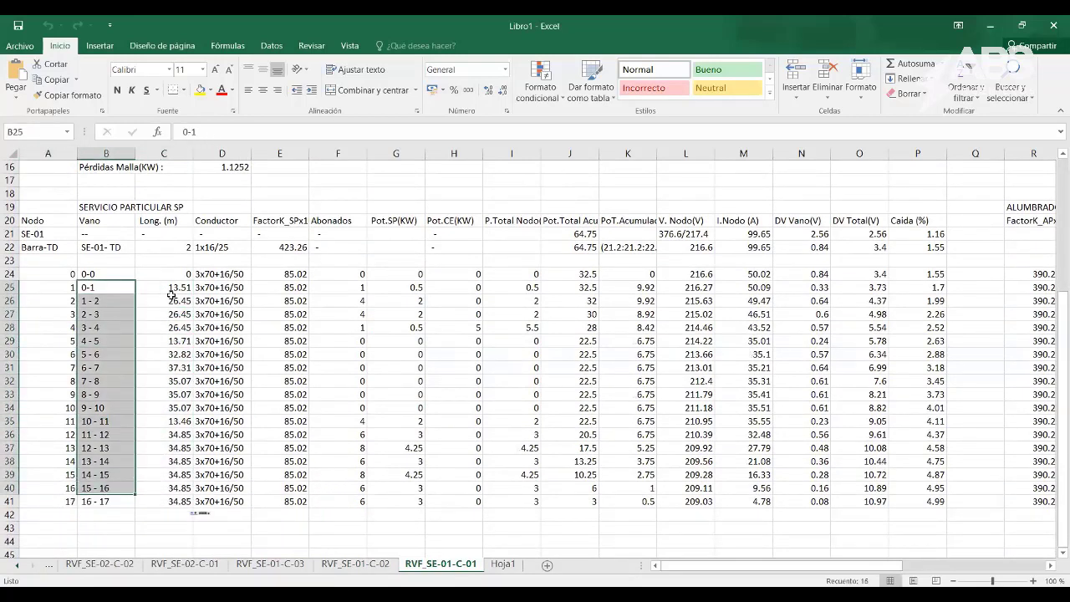
left_click_drag(163, 287, 163, 500)
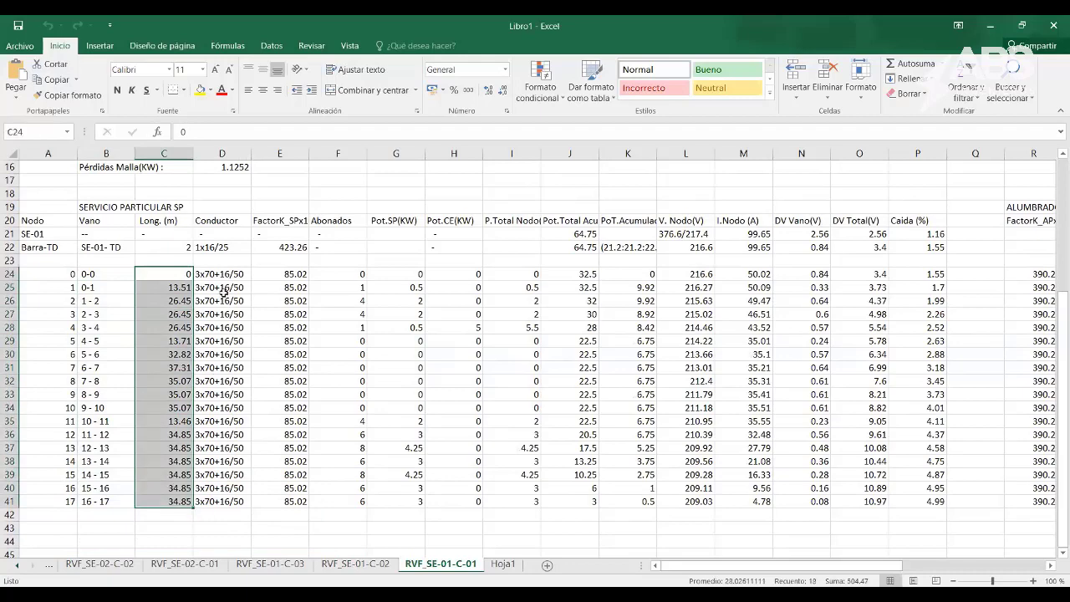
left_click_drag(221, 286, 222, 500)
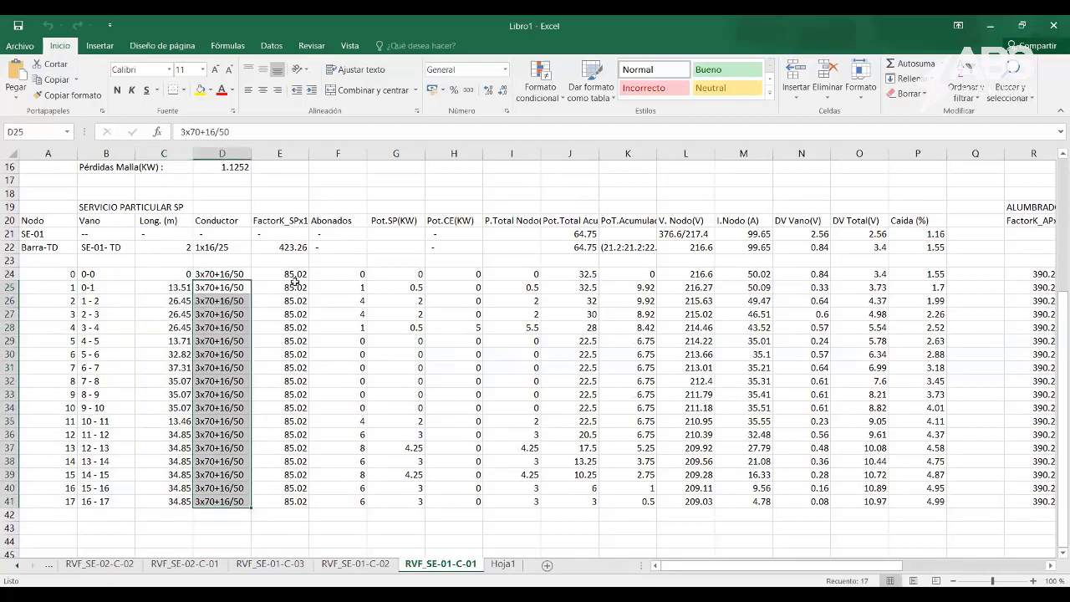
left_click(292, 266)
left_click(288, 272)
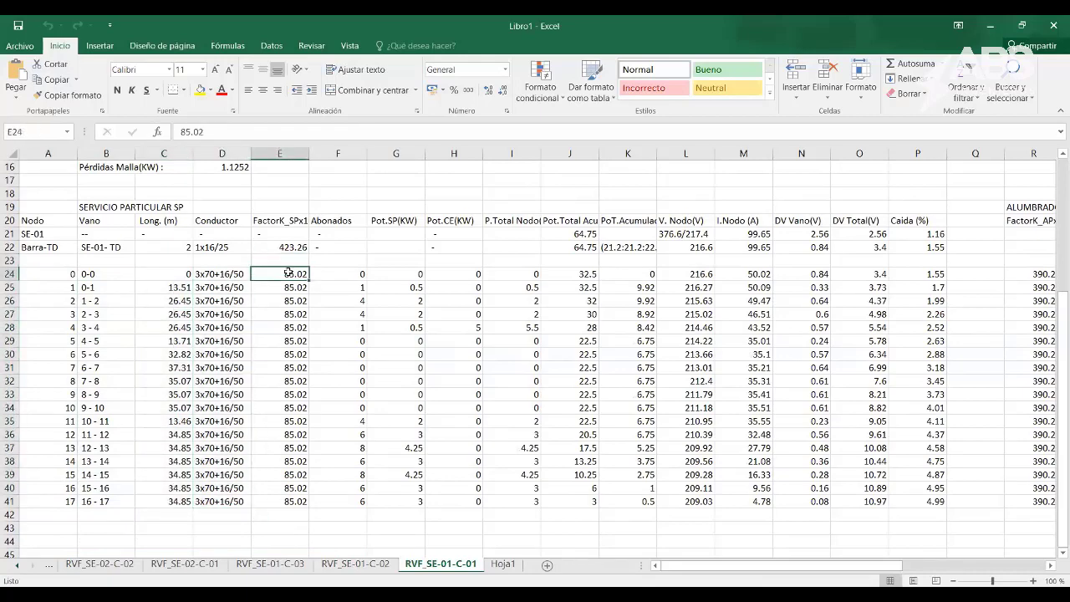
left_click(229, 288)
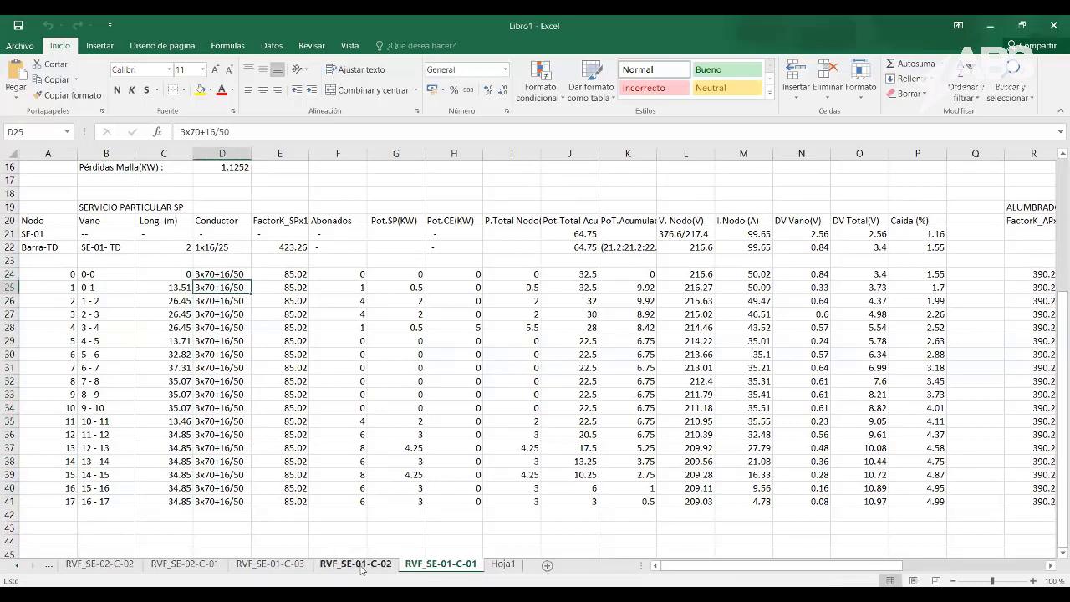
- Look through sheets RVF_SE-01-C-02, SE-01-C-03, SE-02-C-01 and SE-02-C-02, returning to RVF_SE-01-C-01
left_click(362, 563)
scroll(299, 434, "down", 4)
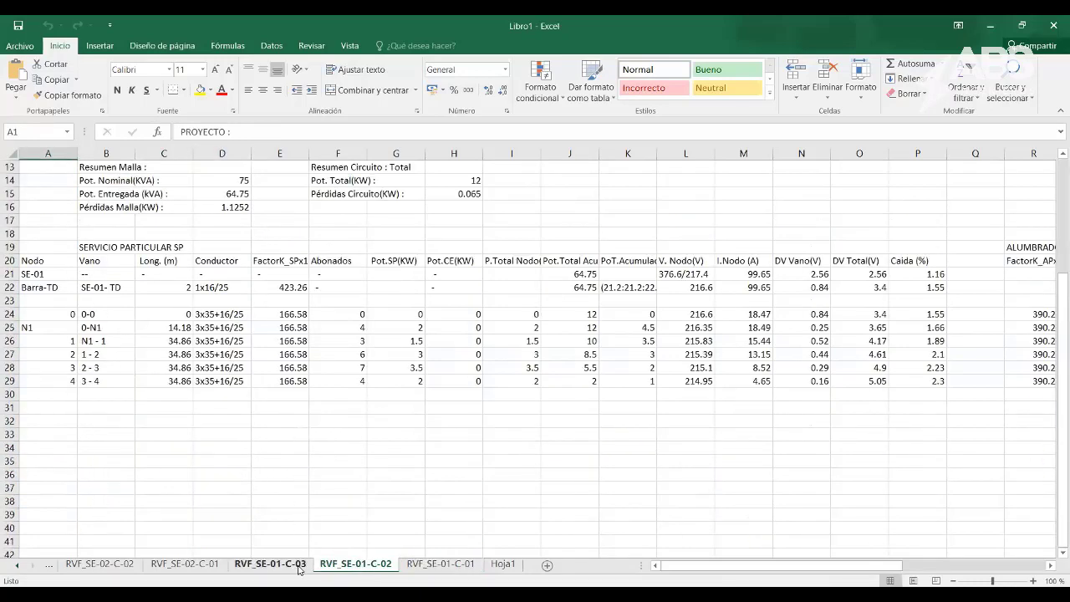
left_click(270, 564)
scroll(269, 468, "down", 3)
left_click(212, 565)
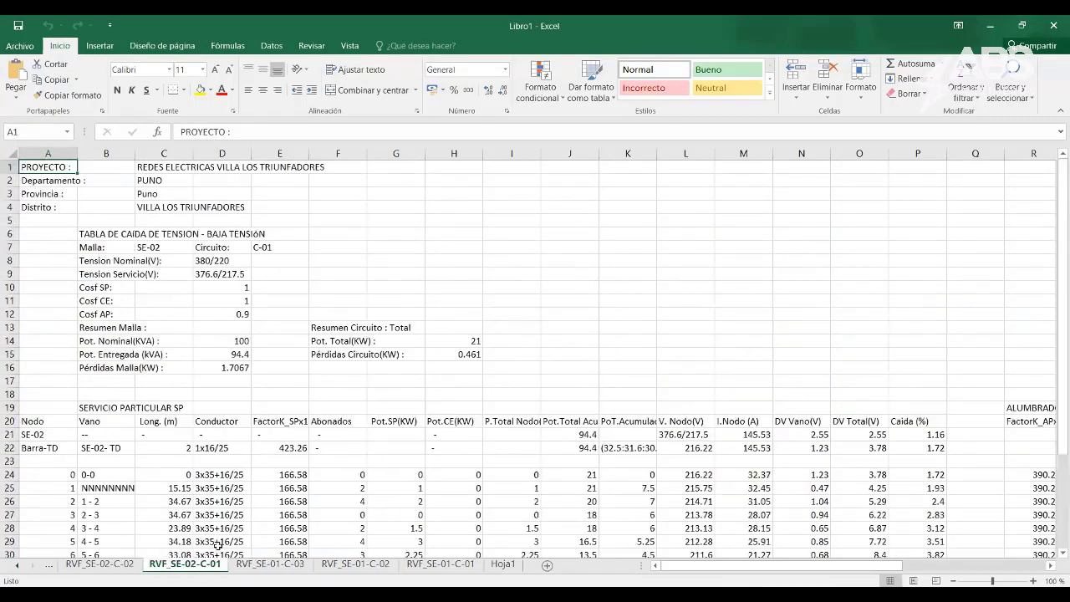
scroll(236, 481, "down", 5)
left_click(122, 565)
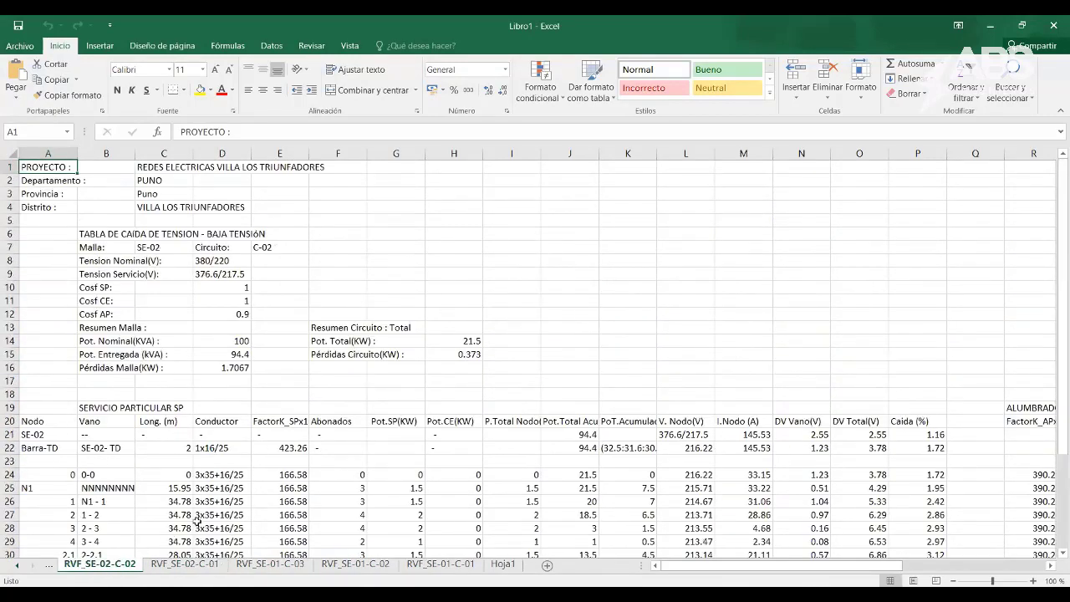
scroll(217, 502, "down", 4)
left_click(465, 565)
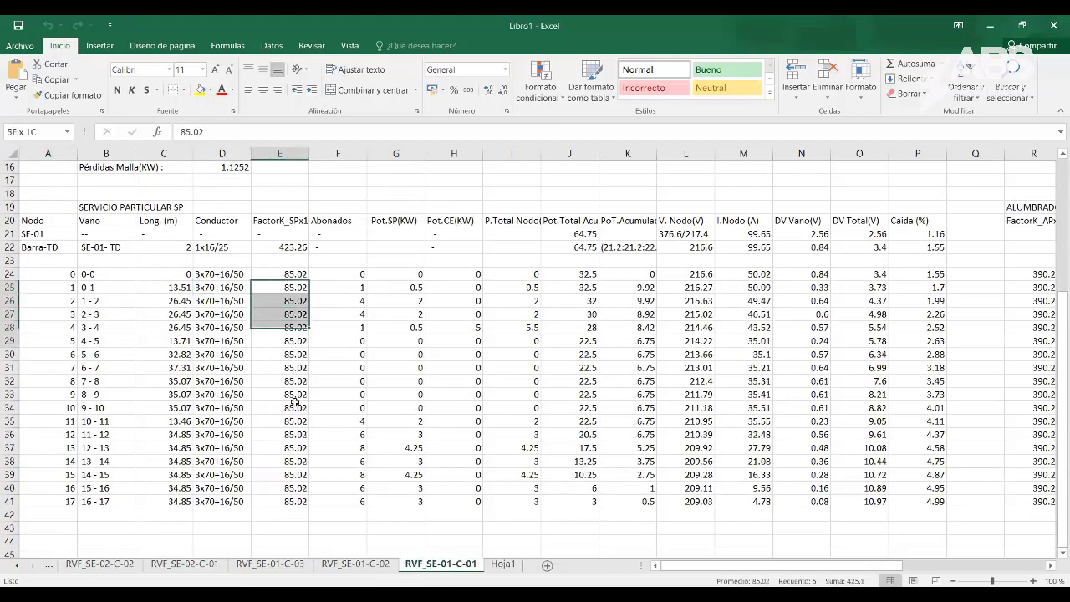
- Check the FactorK_SPx100 resistance factors, subscriber counts in column F and voltage drops in column P
left_click_drag(297, 289, 289, 502)
left_click_drag(296, 274, 281, 499)
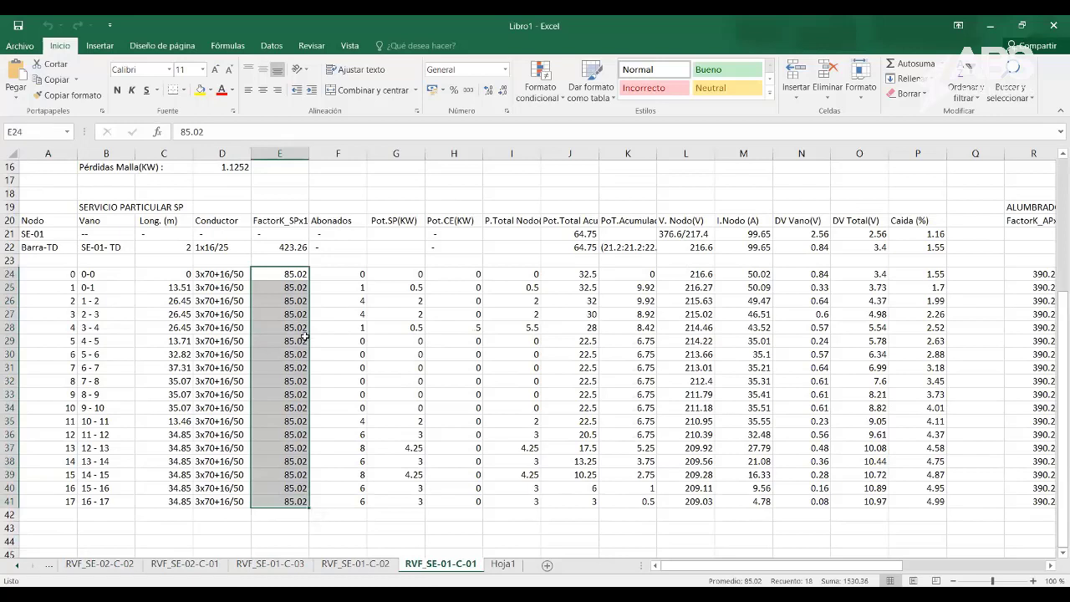
left_click(294, 221)
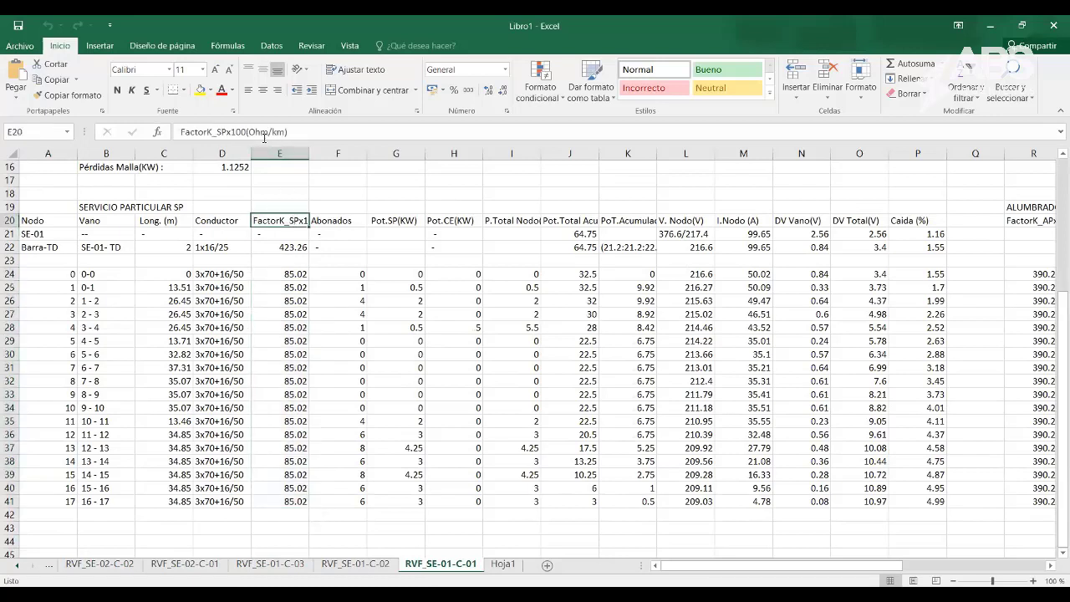
left_click_drag(288, 300, 288, 314)
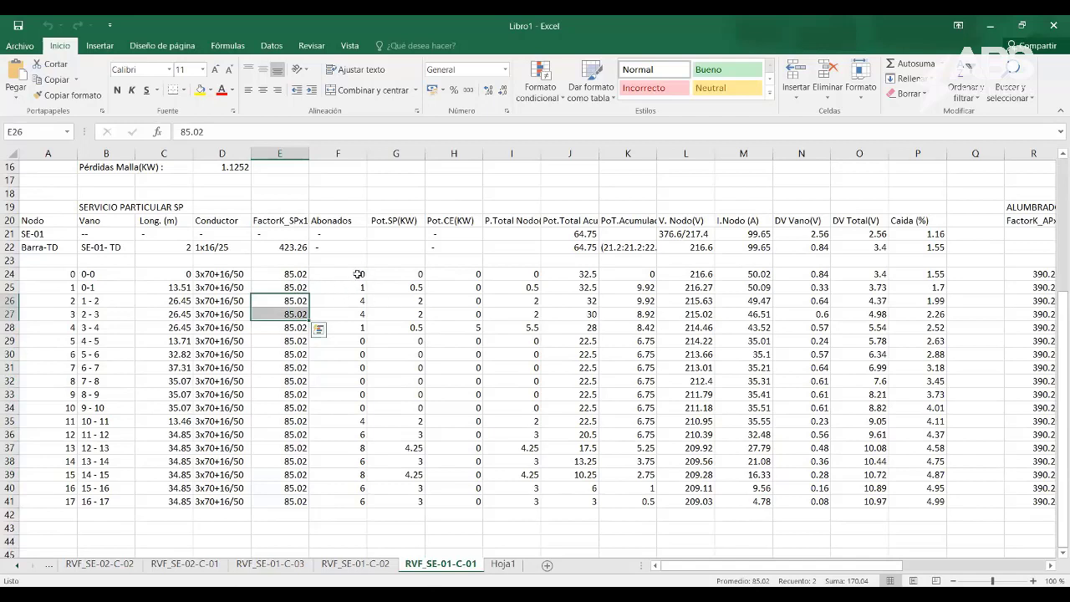
left_click_drag(361, 275, 361, 407)
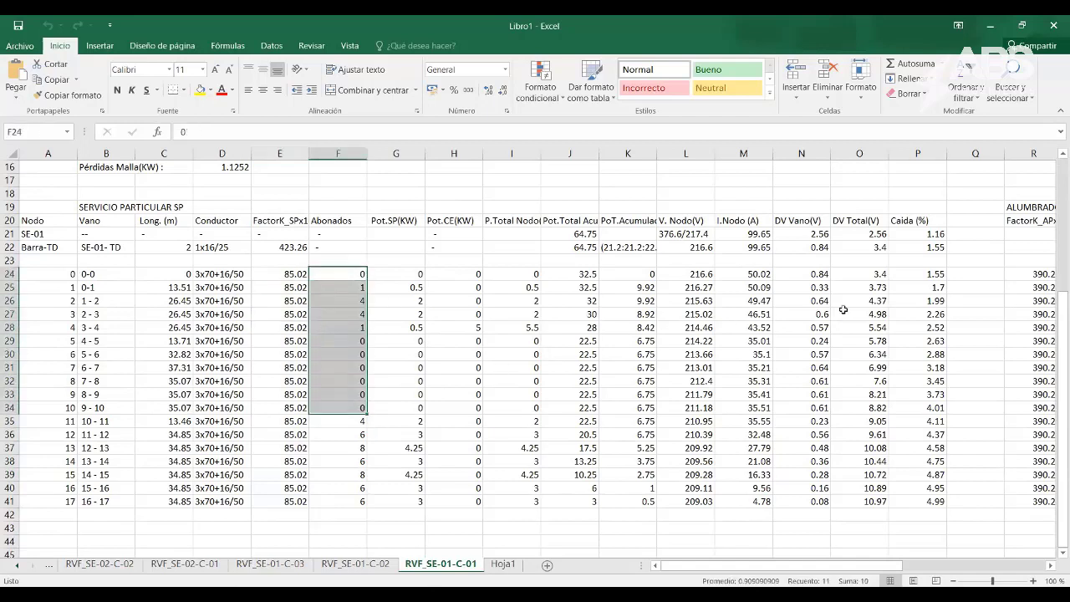
left_click_drag(938, 276, 912, 498)
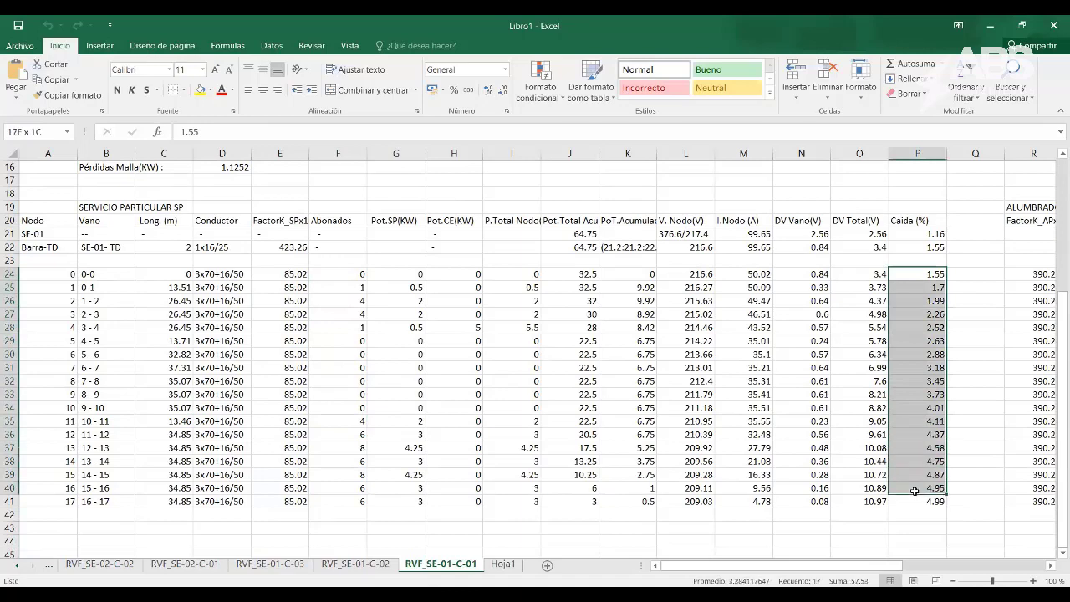
- Step along row 24 from P24 through the public lighting and span values
left_click(923, 272)
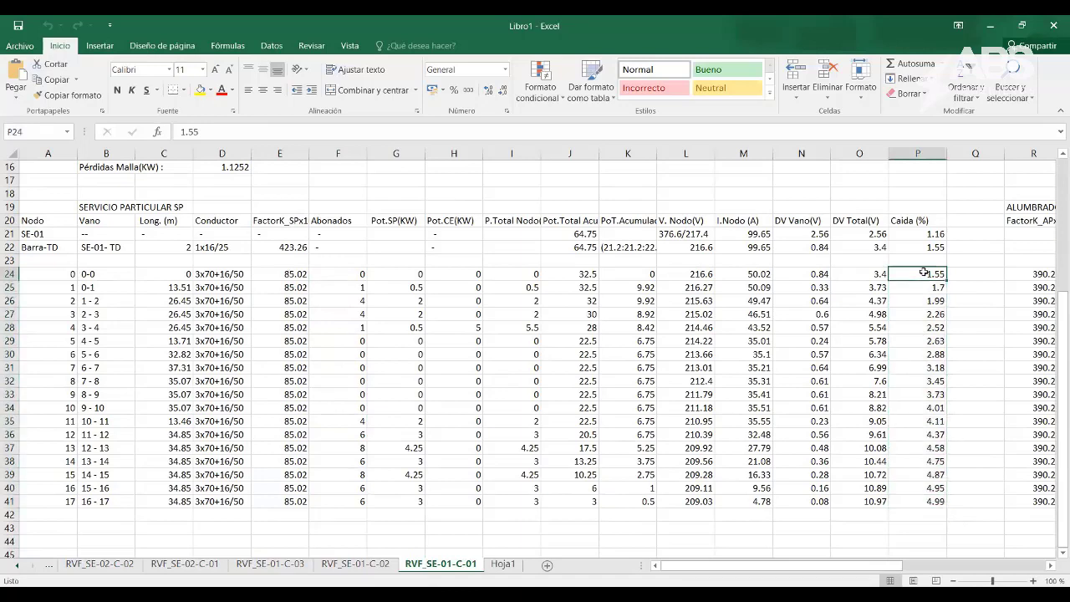
key("Right")
key("Right")
key("Right")
key("Right")
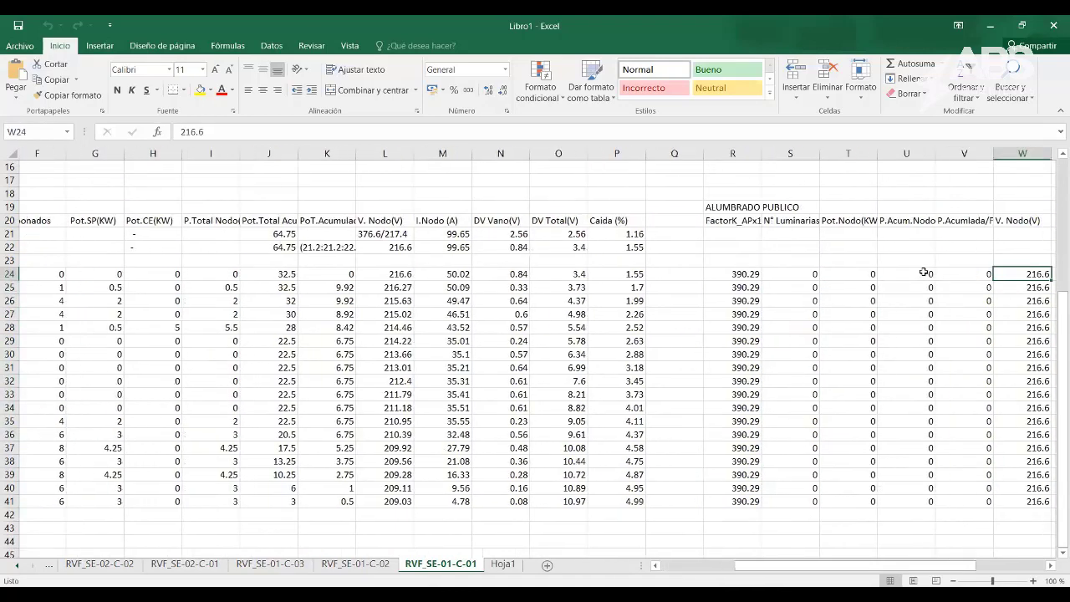
key("Right")
key("Right")
key("Right")
key("Right")
key("Right")
key("Right")
key("Left")
key("Left")
key("Left")
key("Left")
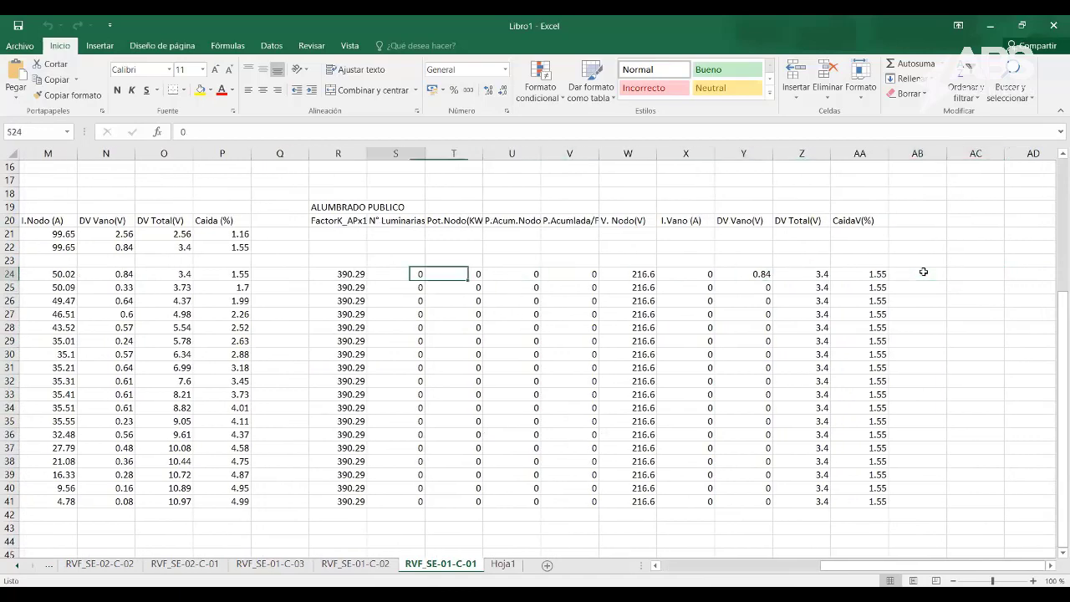
key("Left")
key("Left")
key("Left")
key("Left")
key("Left")
key("Right")
key("Right")
key("Right")
key("Right")
key("Right")
key("Right")
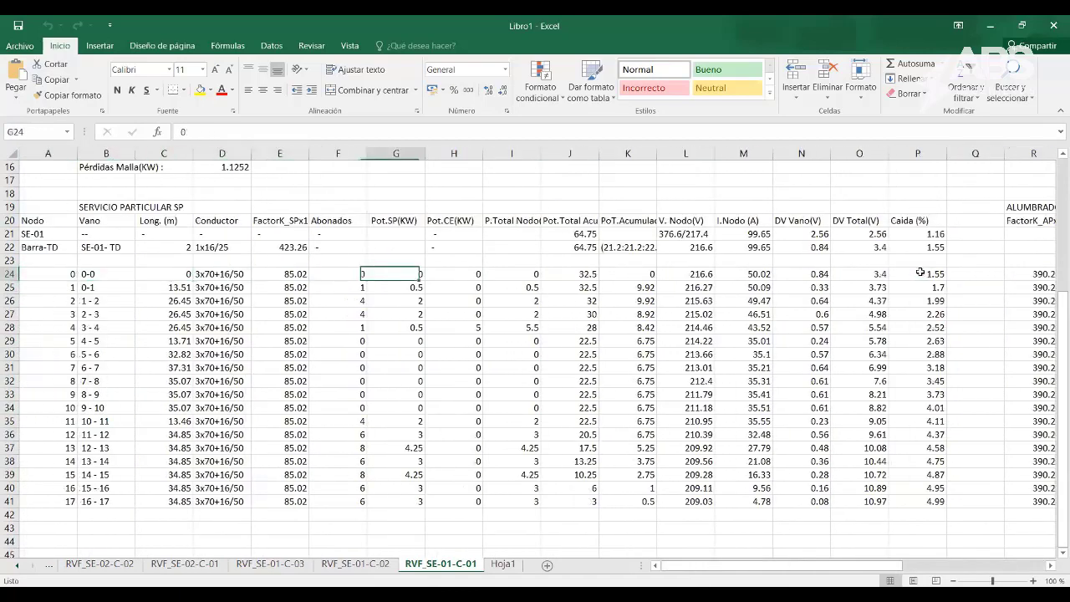
key("Right")
key("Right")
key("Right")
key("Right")
key("Right")
key("Right")
key("Right")
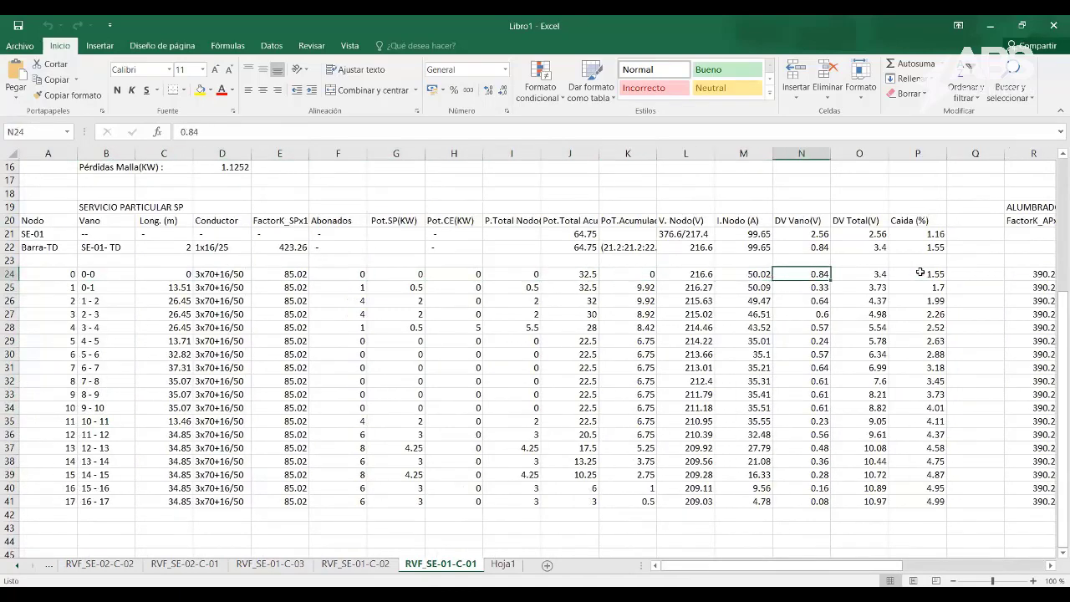
key("Right")
key("Right")
key("Right")
key("Left")
key("Left")
key("Left")
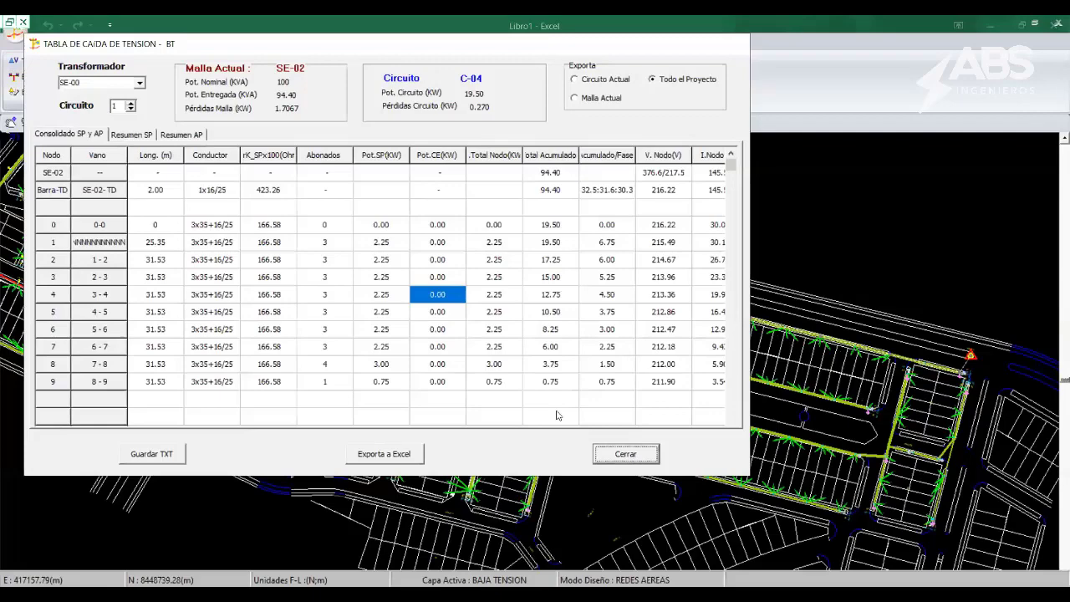
- Close the voltage-drop table, zoom in on SE-02, and open Configuración BT
key("Escape")
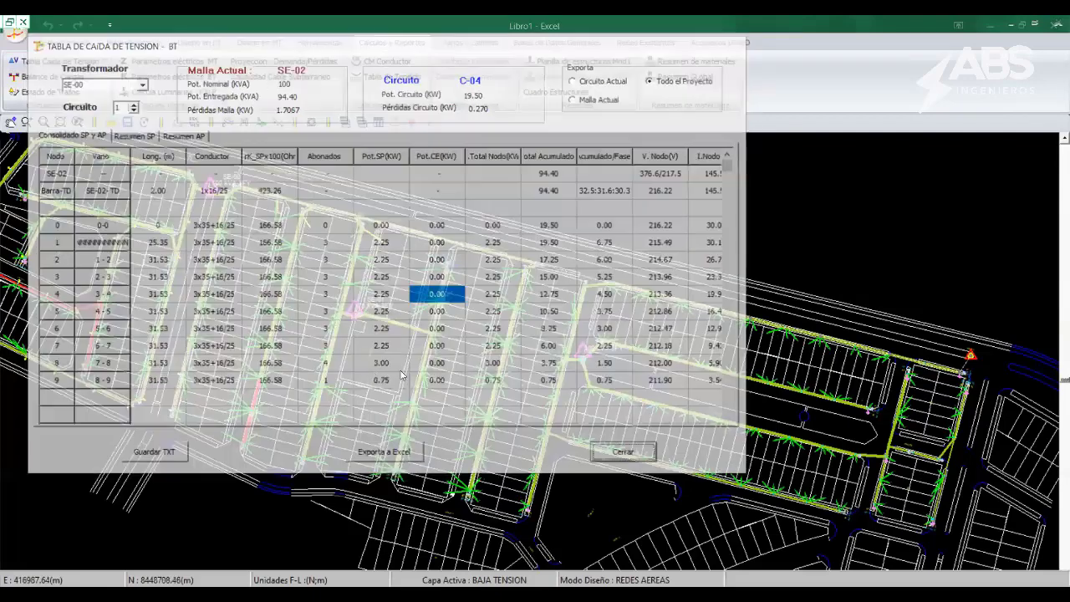
scroll(456, 341, "up", 1)
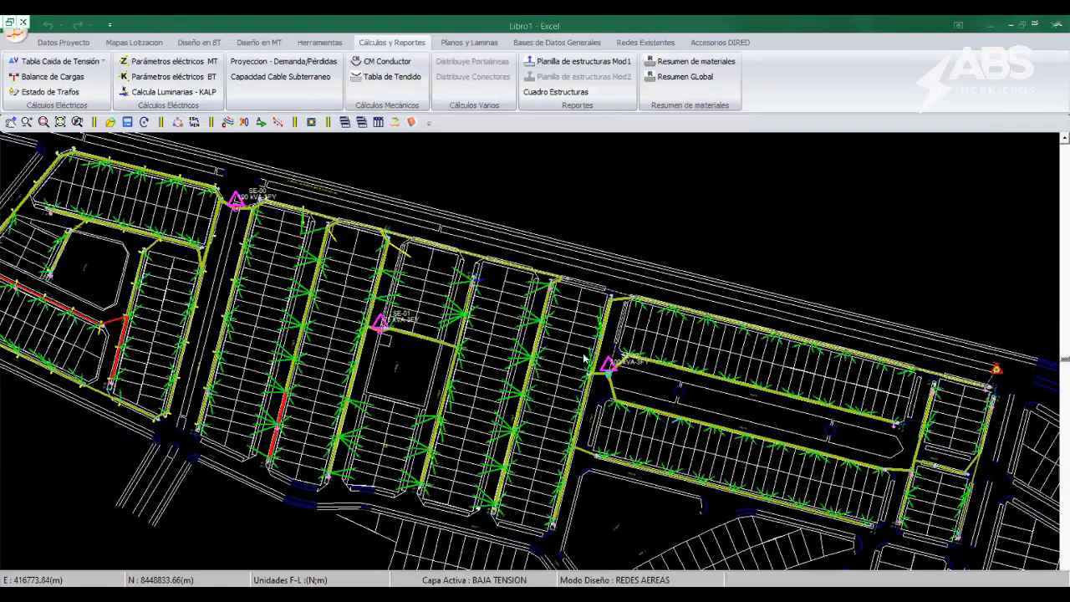
scroll(426, 368, "up", 1)
scroll(418, 382, "up", 1)
scroll(418, 382, "up", 1)
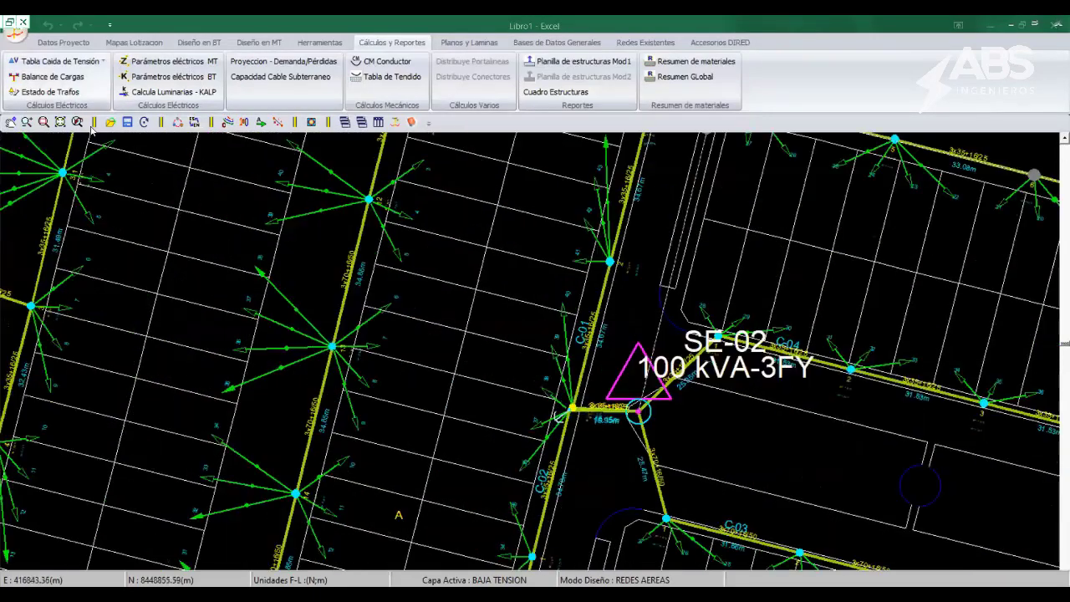
left_click(199, 41)
left_click(32, 77)
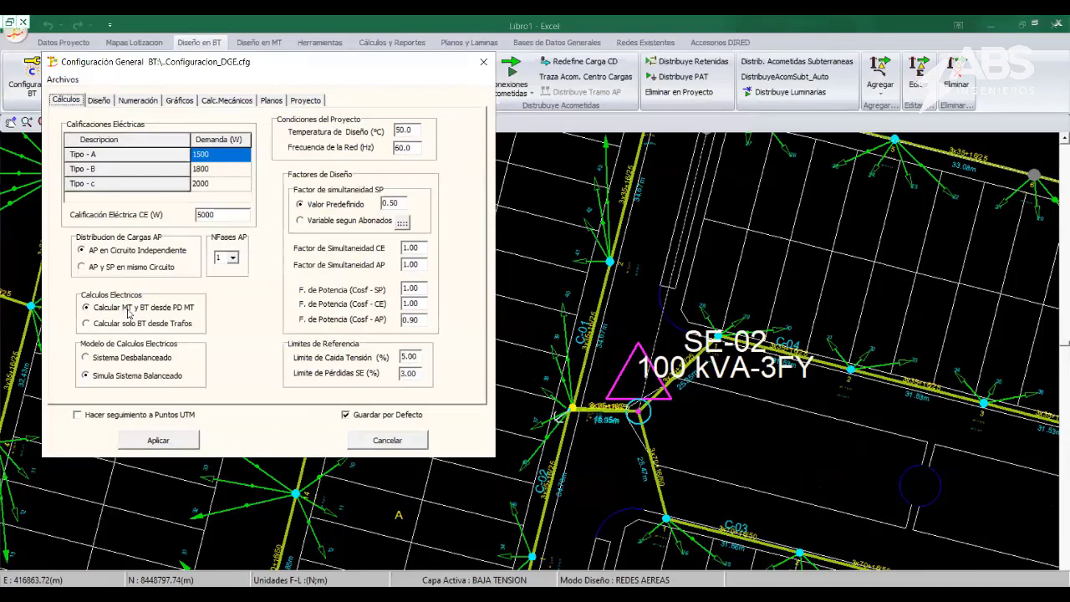
- Select 'Calcular solo BT desde Trafos' in Configuración General BT and apply it
left_click(158, 441)
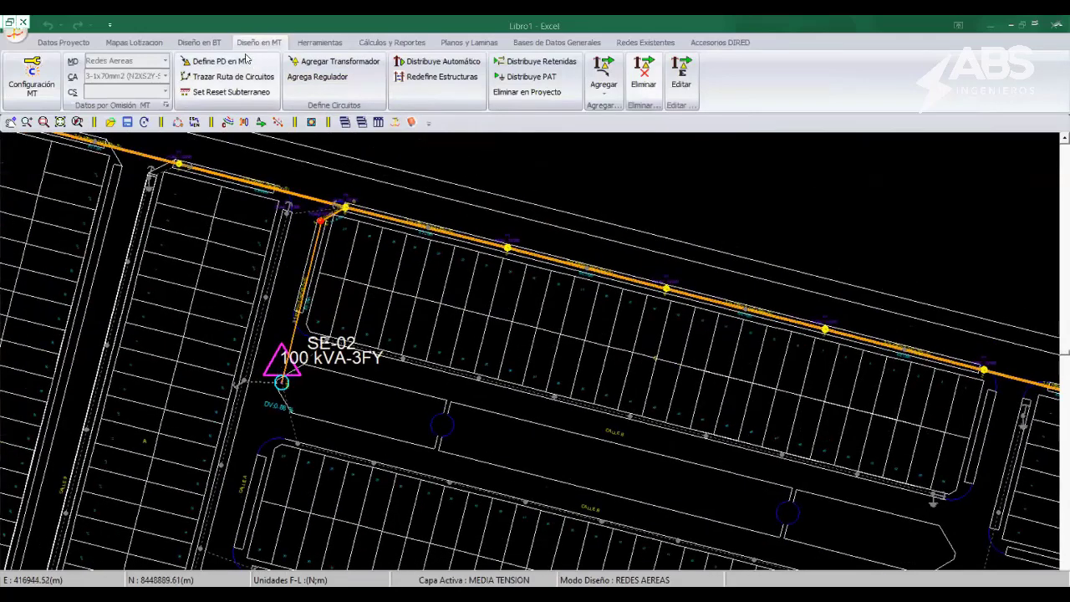
left_click(214, 42)
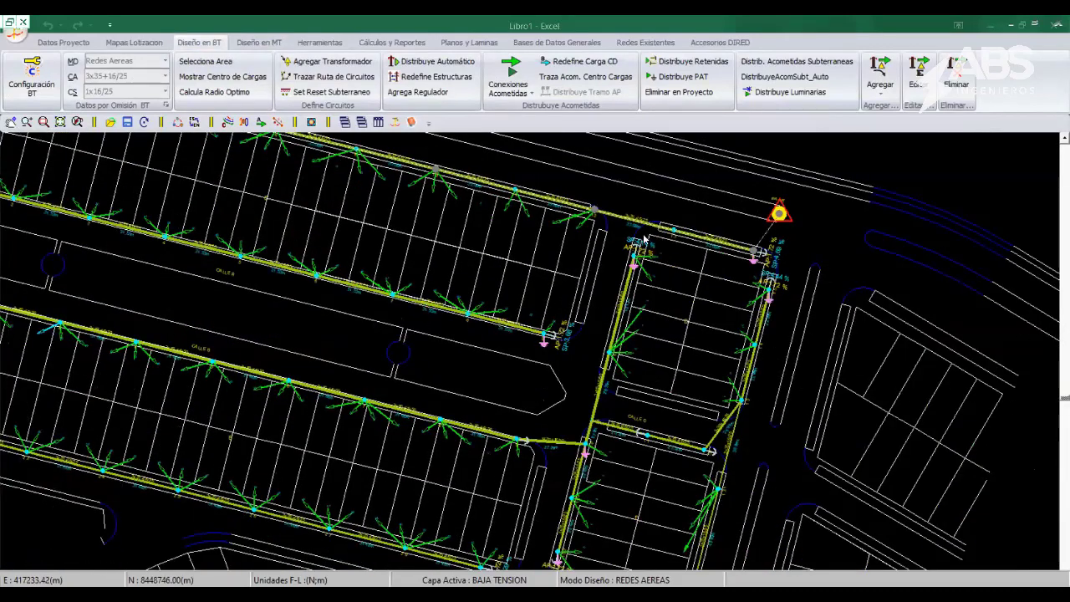
left_click(33, 99)
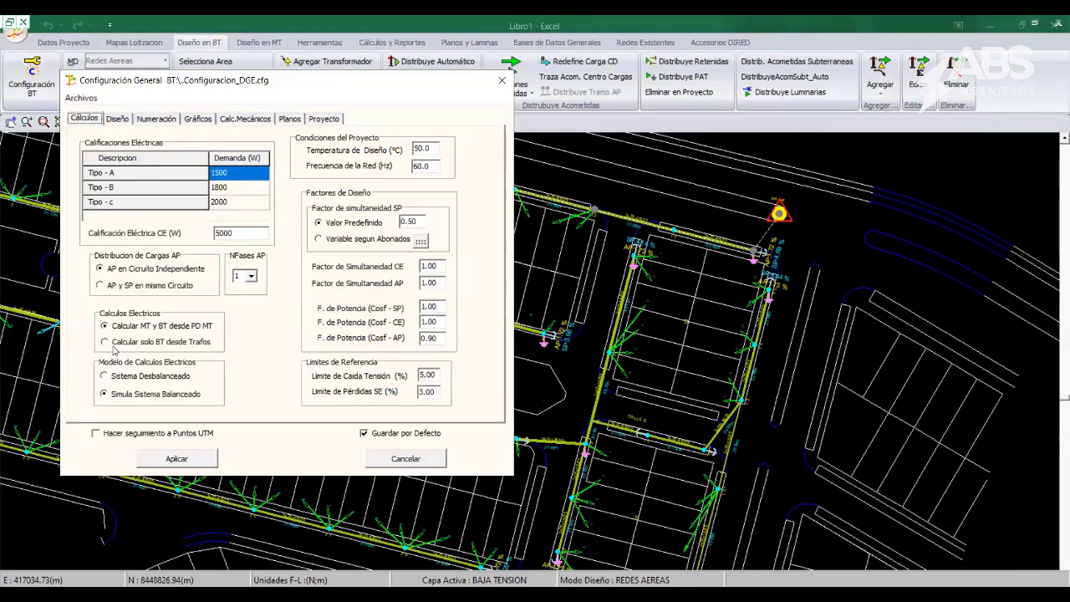
left_click(117, 345)
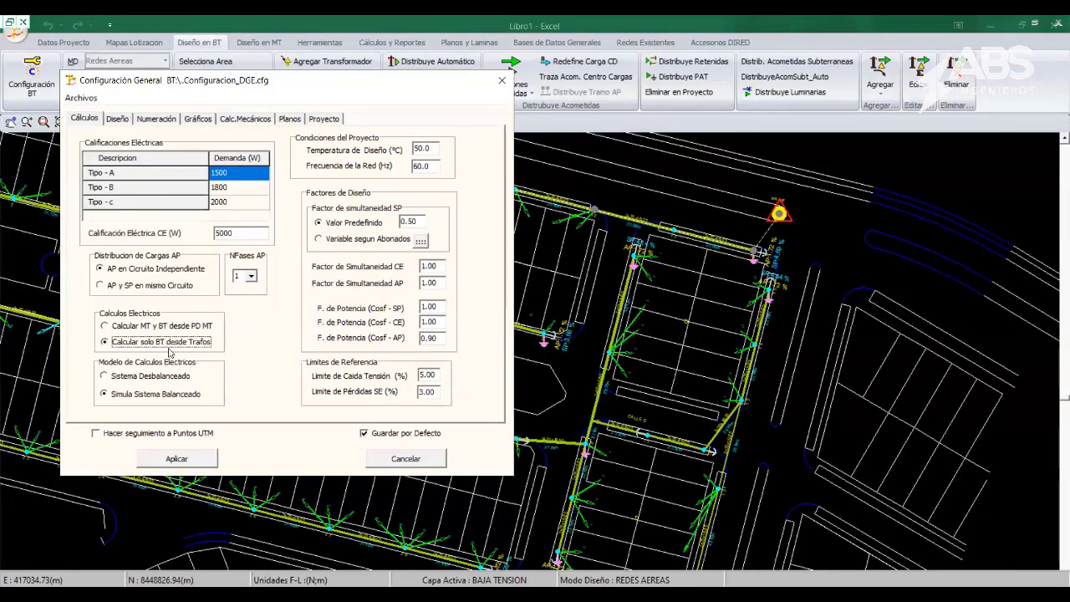
left_click(178, 459)
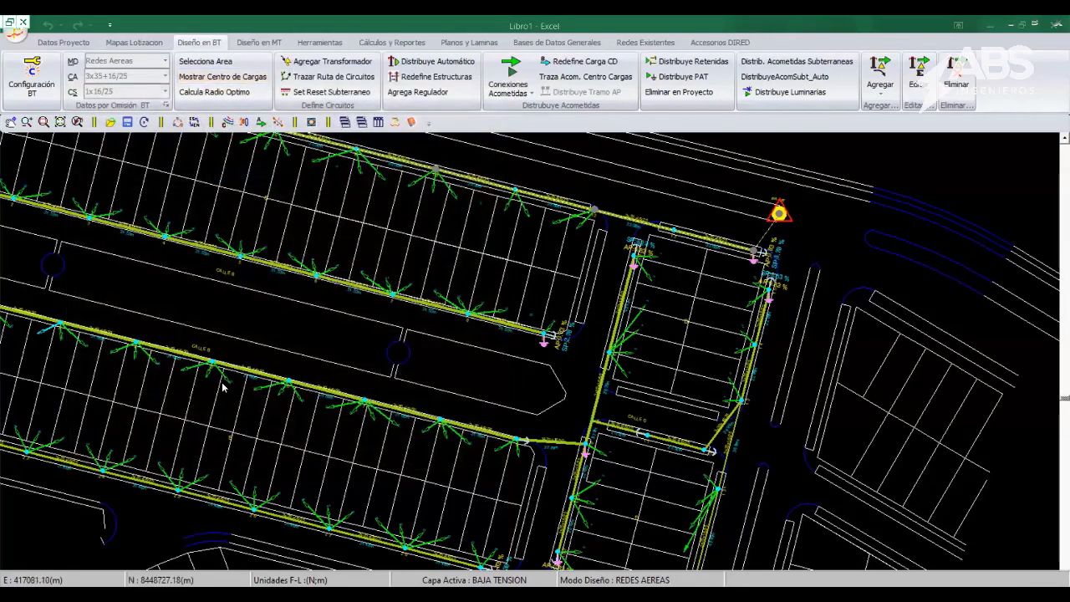
scroll(456, 391, "up", 3)
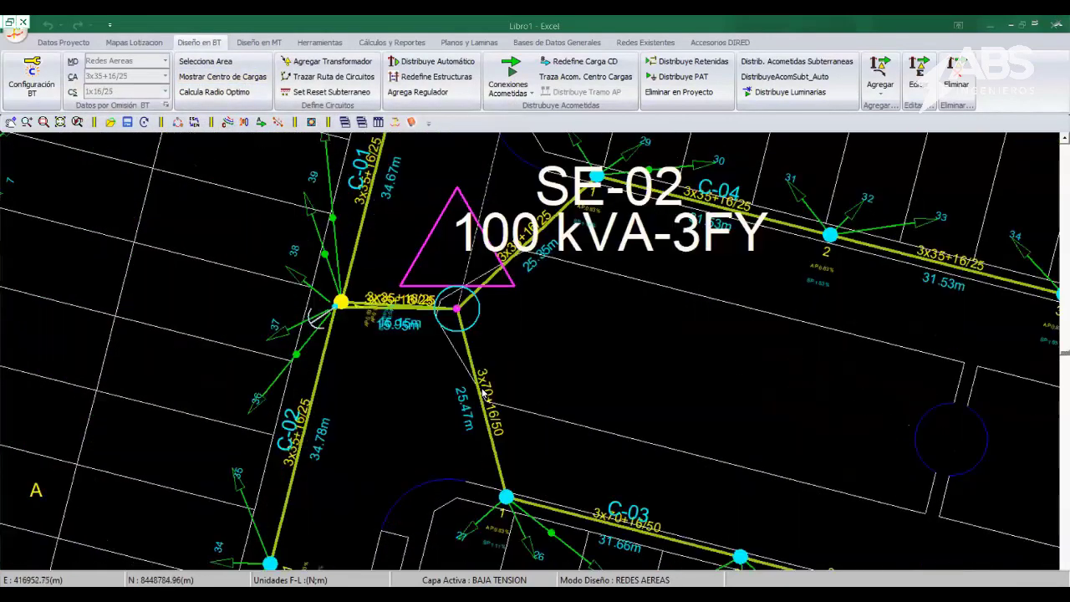
scroll(457, 391, "up", 2)
scroll(456, 392, "up", 1)
double_click(456, 391)
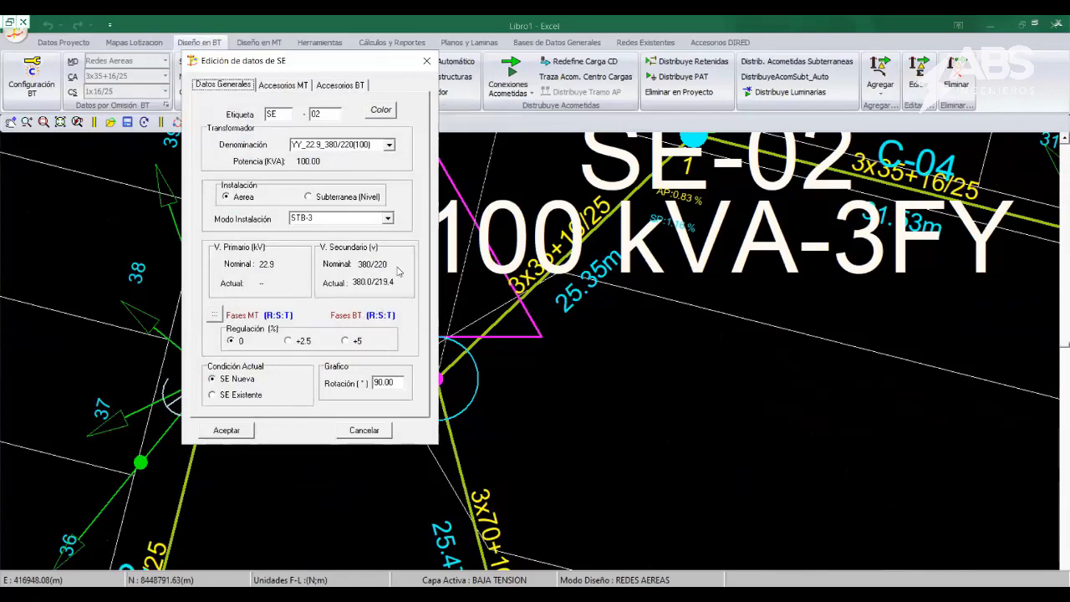
left_click(228, 430)
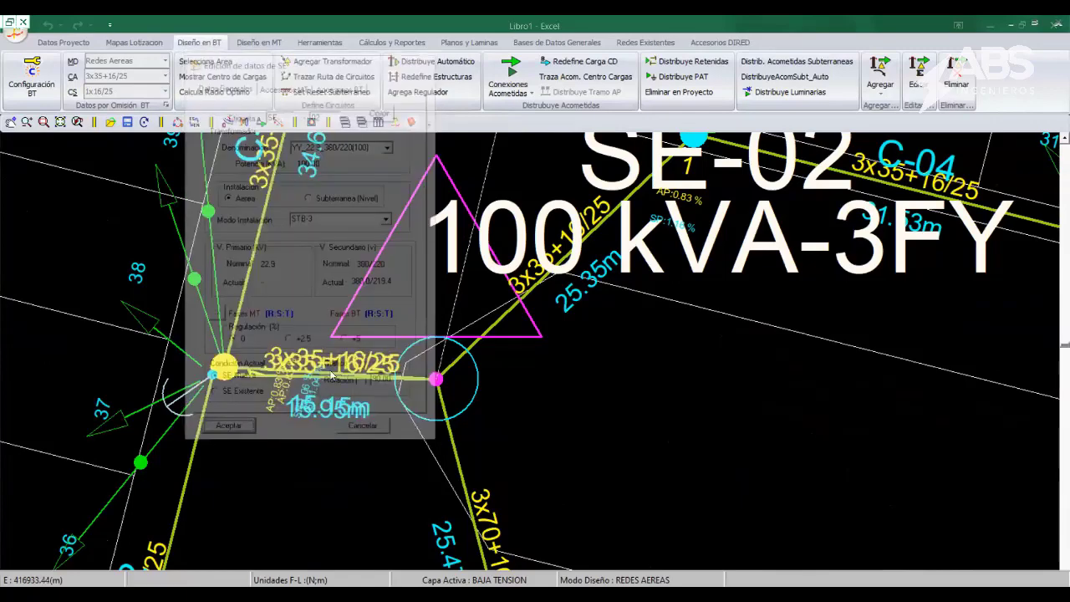
scroll(538, 372, "down", 5)
scroll(469, 333, "up", 5)
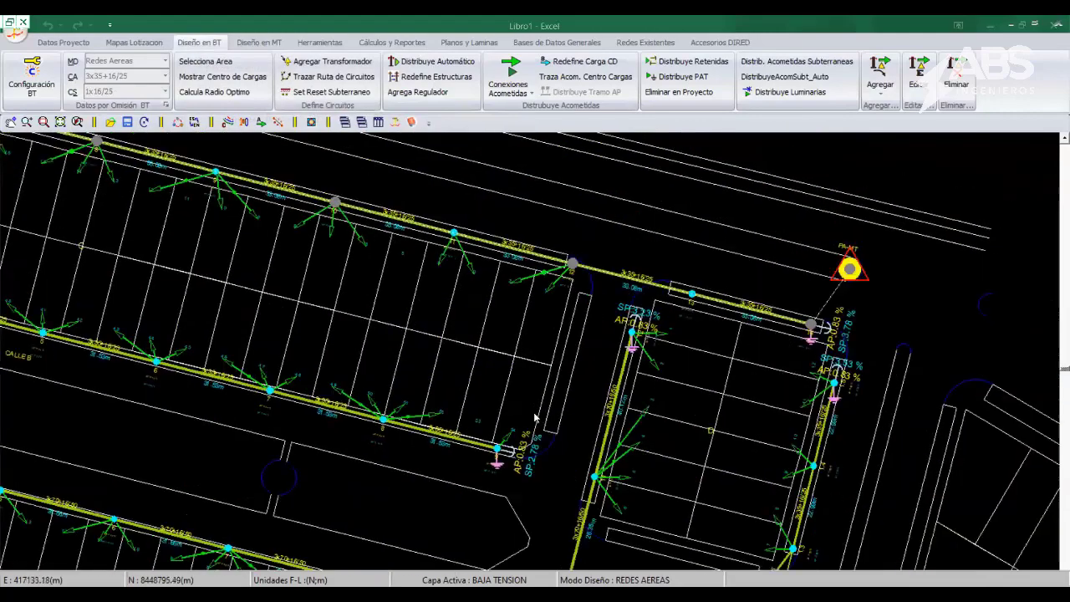
scroll(469, 333, "up", 2)
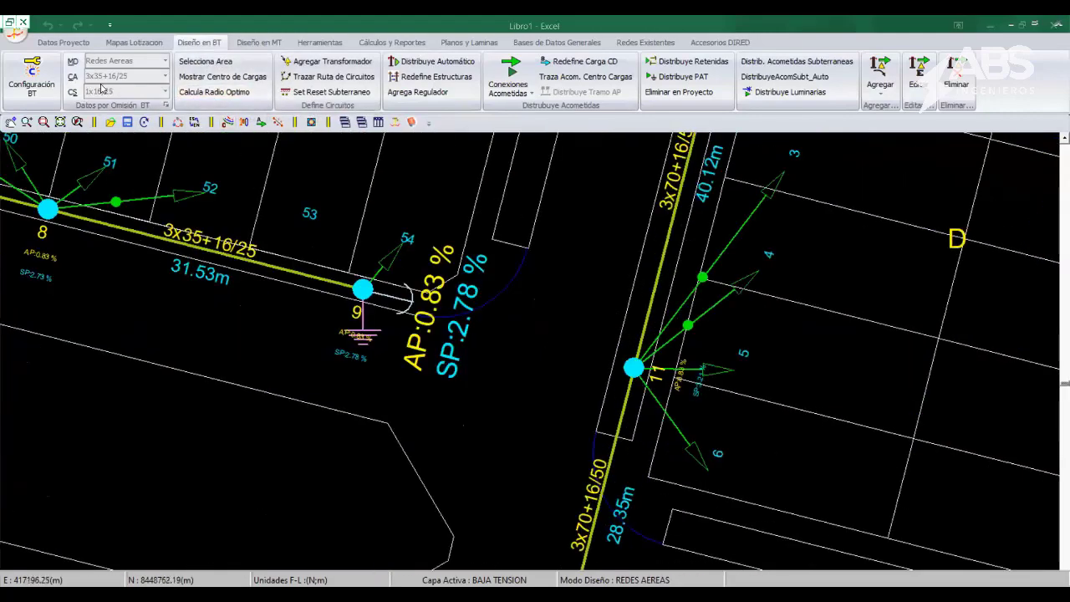
- Switch the BT calculation to 'Calcular MT y BT desde PD MT' and recalculate the network
left_click(47, 85)
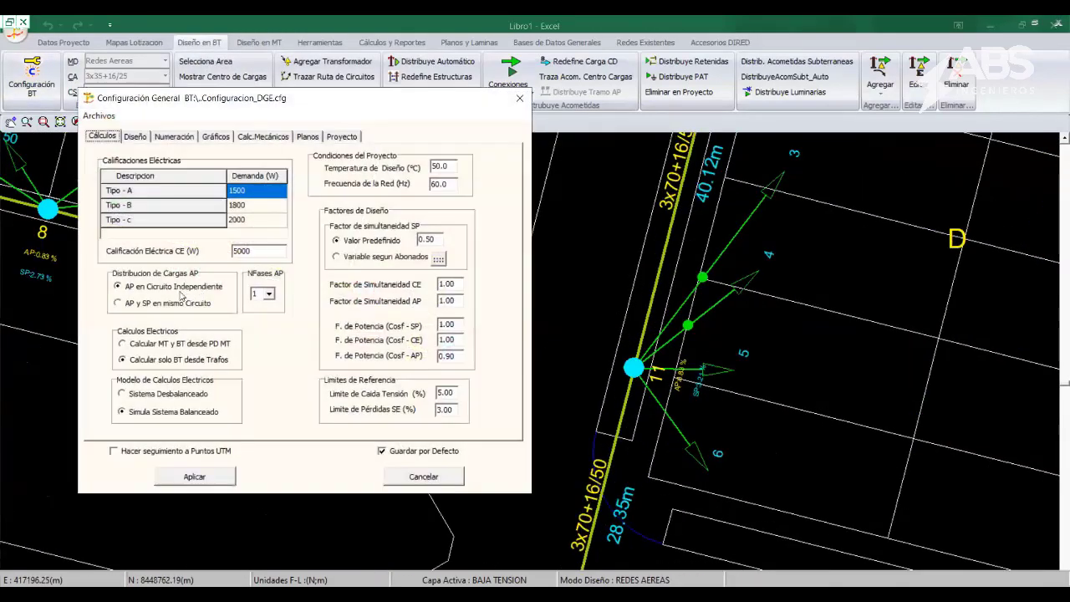
left_click(154, 346)
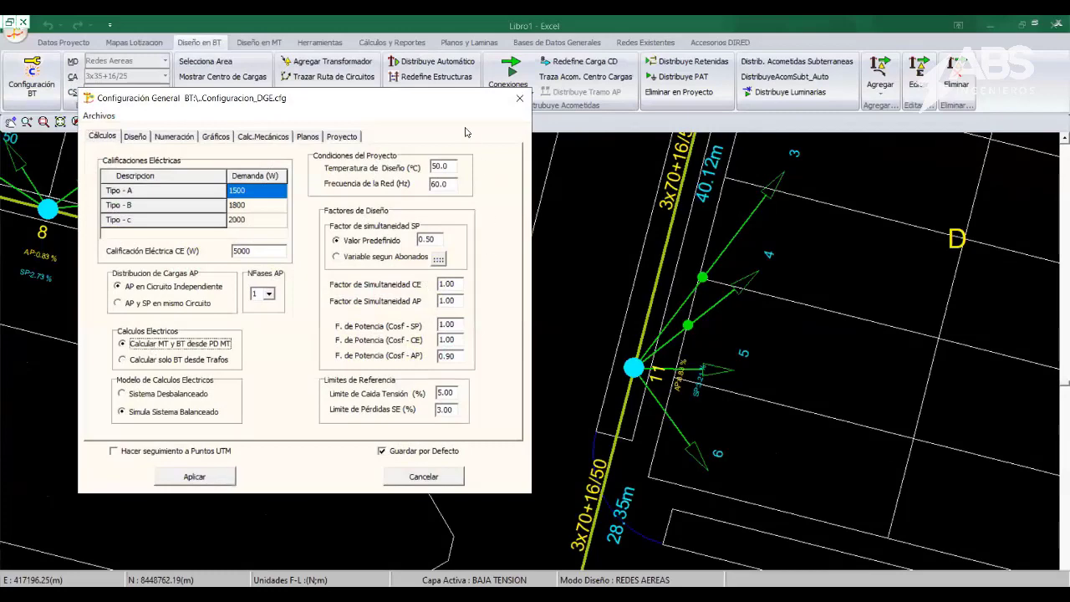
left_click_drag(450, 98, 914, 232)
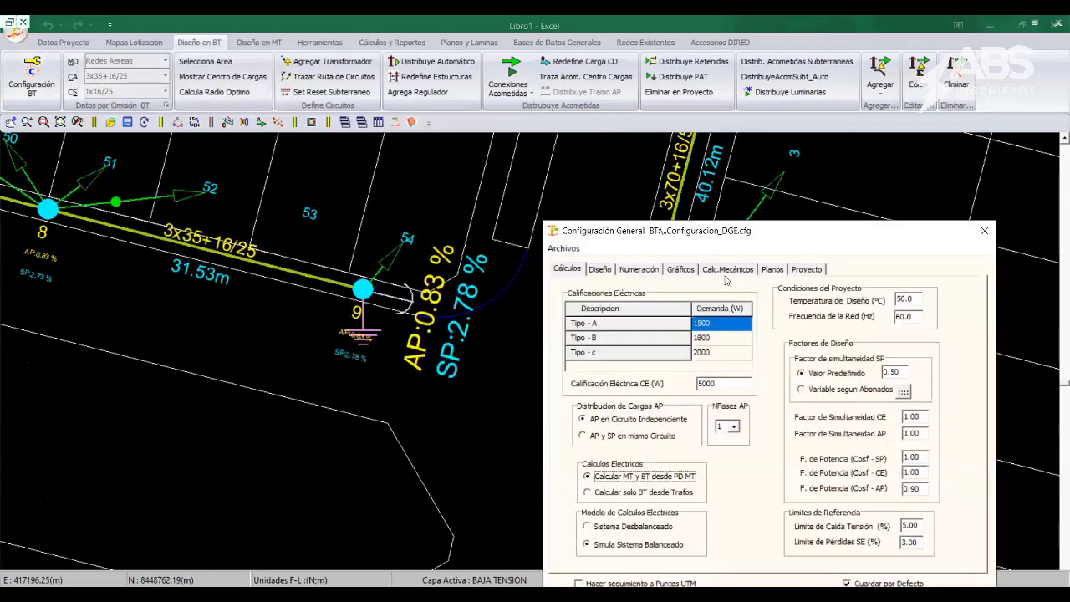
left_click_drag(717, 233, 744, 153)
left_click(683, 531)
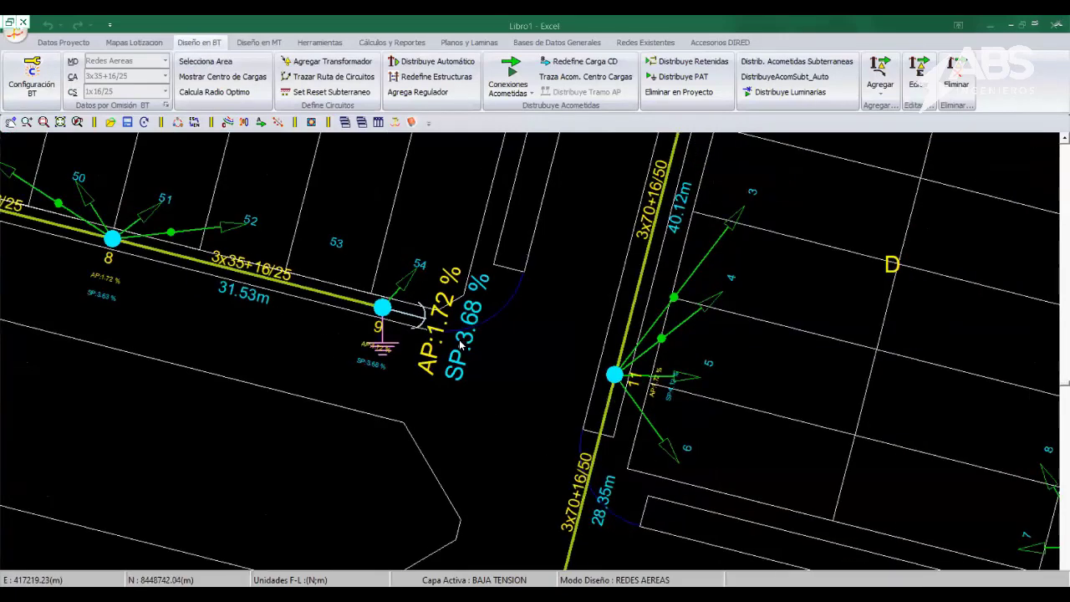
- Check substation SE-02's voltages (node 9: AP 1.72%, SP 3.68%) and reopen the BT configuration
scroll(460, 344, "down", 3)
mouse_move(468, 352)
middle_mouse_down()
mouse_move(527, 418)
mouse_move(786, 410)
middle_mouse_up()
scroll(532, 422, "up", 3)
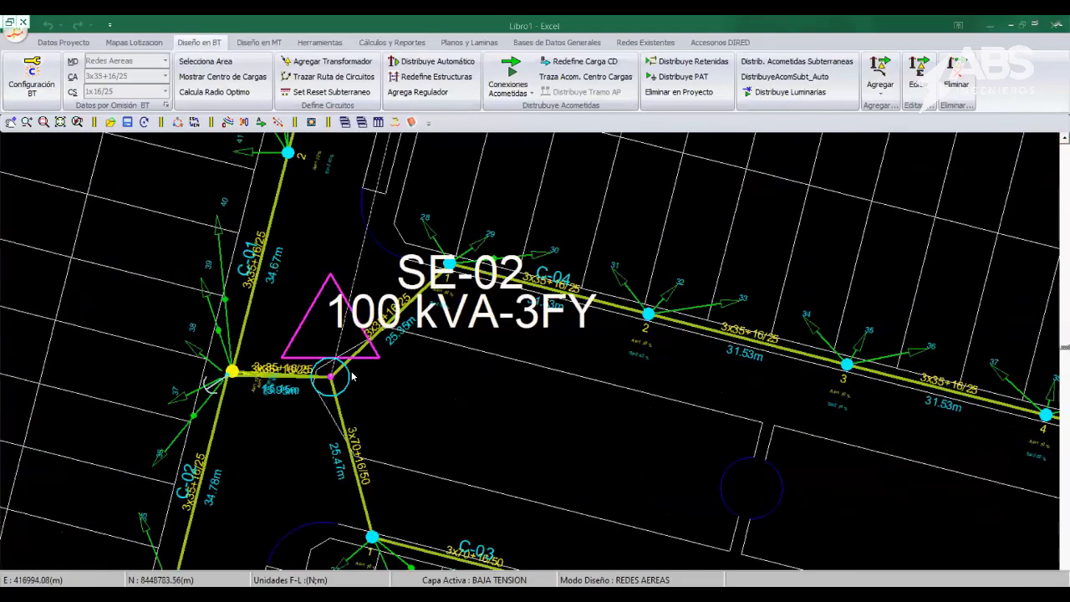
scroll(209, 343, "up", 3)
double_click(209, 342)
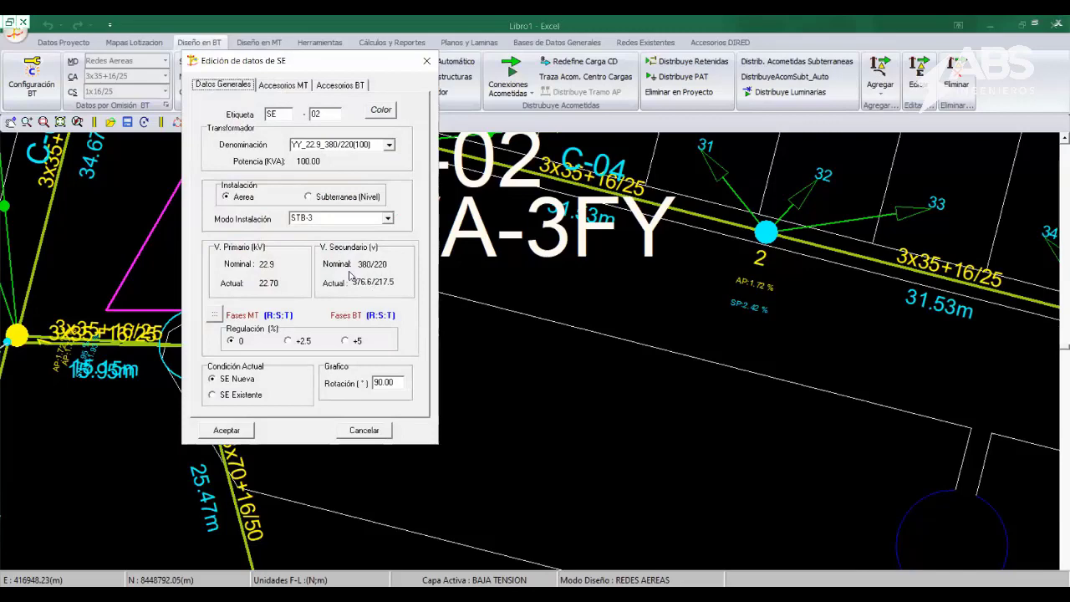
left_click(229, 438)
left_click(44, 94)
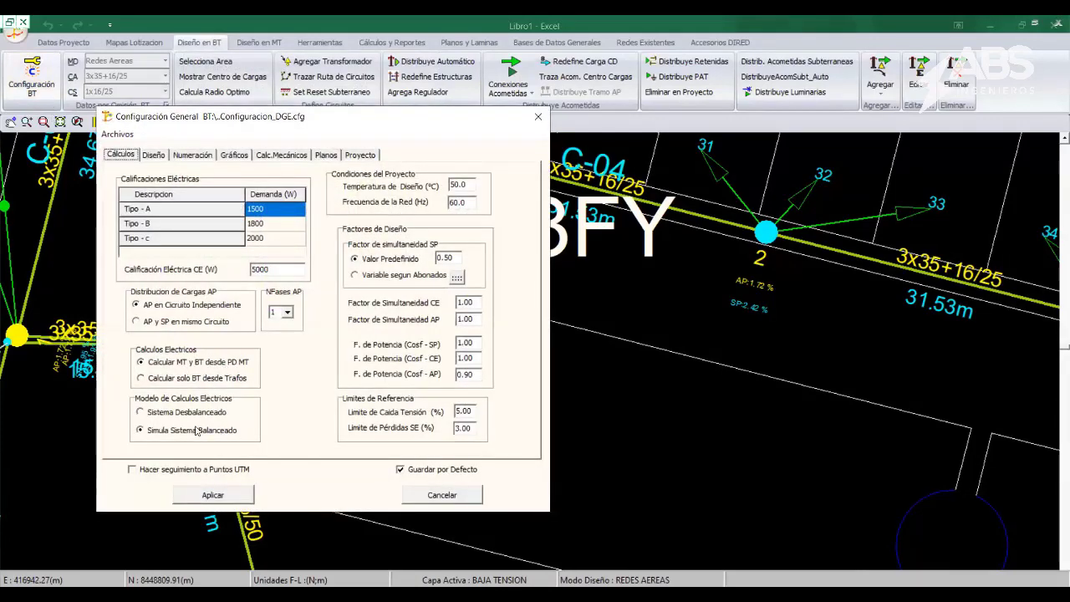
- Recalculate with the 'Sistema Desbalanceado' model, giving node 9 AP 1.70% and SP 3.83%
left_click(170, 422)
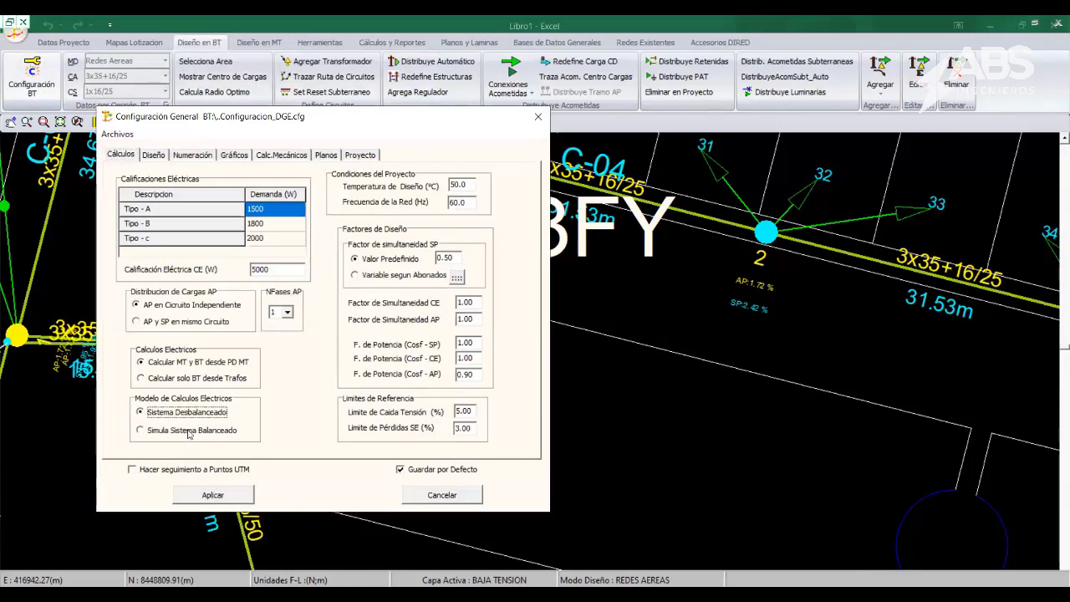
left_click(214, 495)
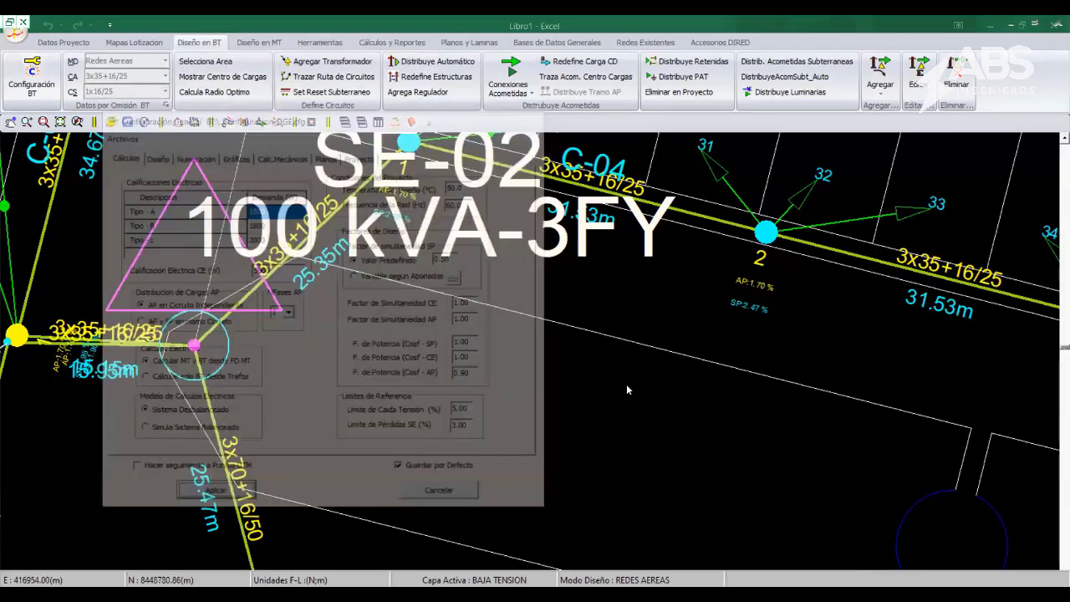
scroll(516, 393, "down", 2)
scroll(334, 316, "down", 2)
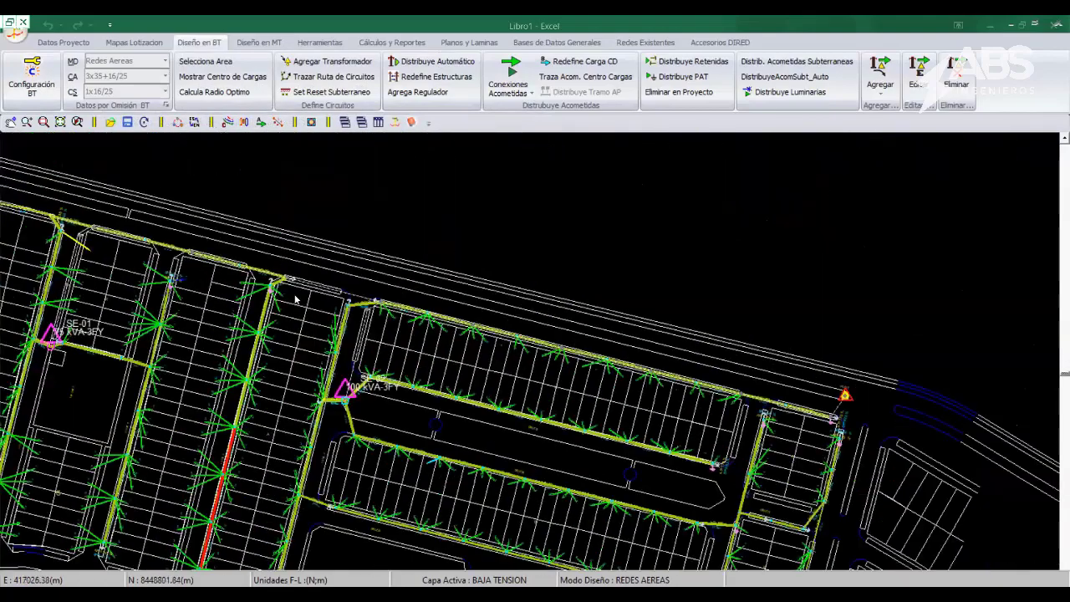
scroll(339, 311, "up", 2)
scroll(339, 311, "up", 2)
scroll(340, 311, "up", 1)
scroll(339, 311, "up", 3)
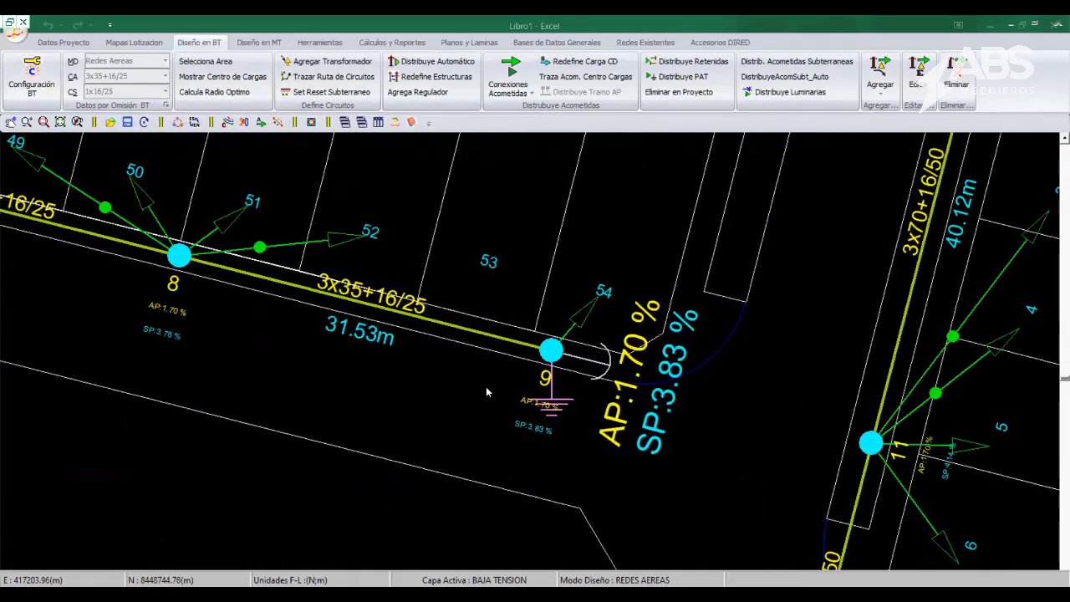
- Turn on 'Fases de las Cargas' to show each load's R/S/T phase around node 9
middle_click_drag(408, 346, 570, 434)
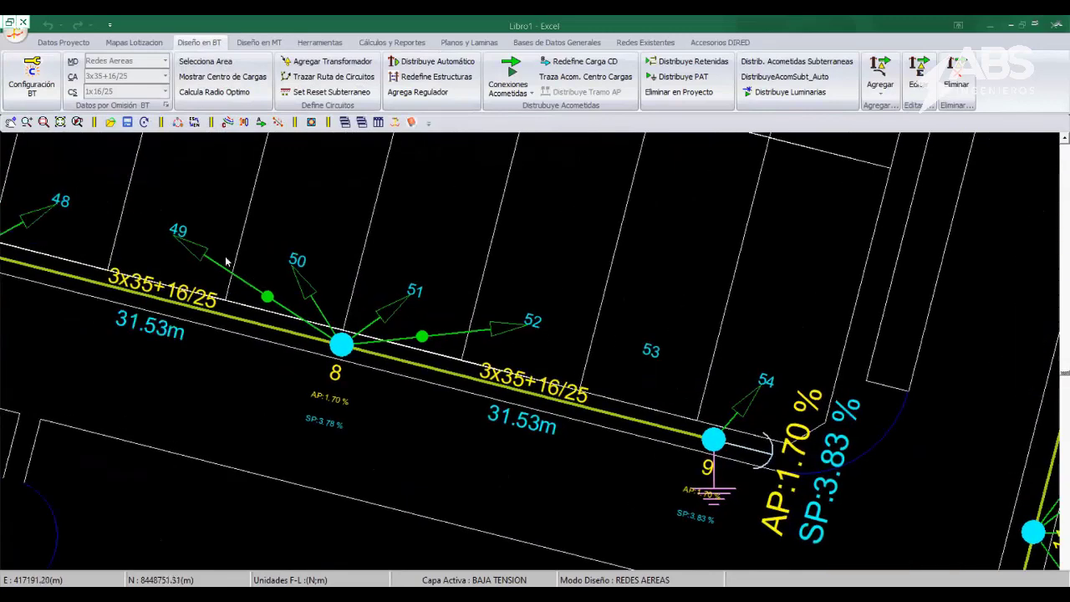
left_click(224, 122)
left_click(294, 208)
left_click(239, 511)
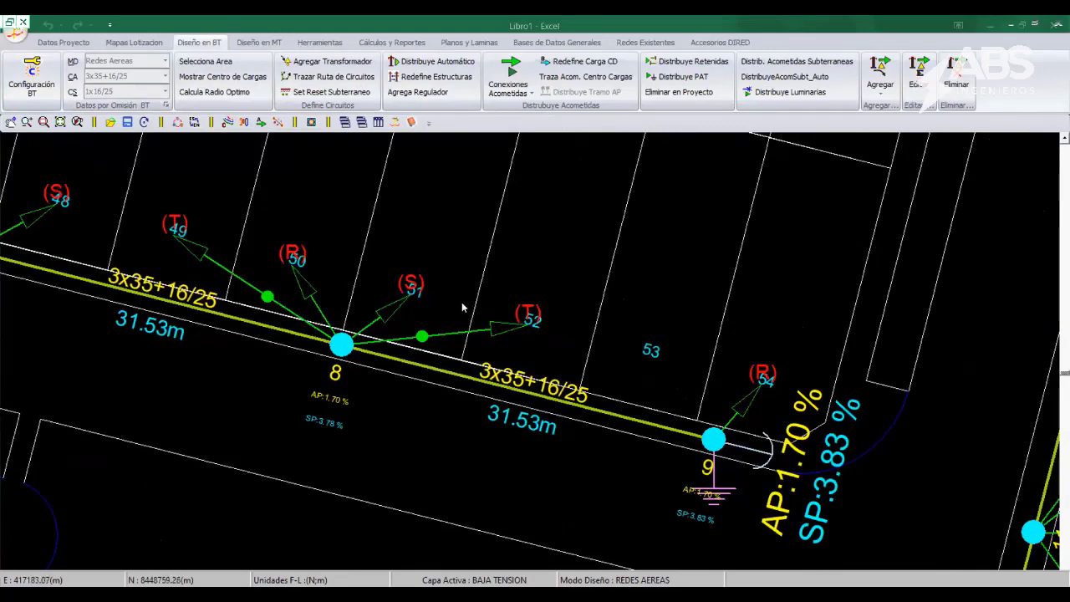
middle_click_drag(637, 327, 572, 289)
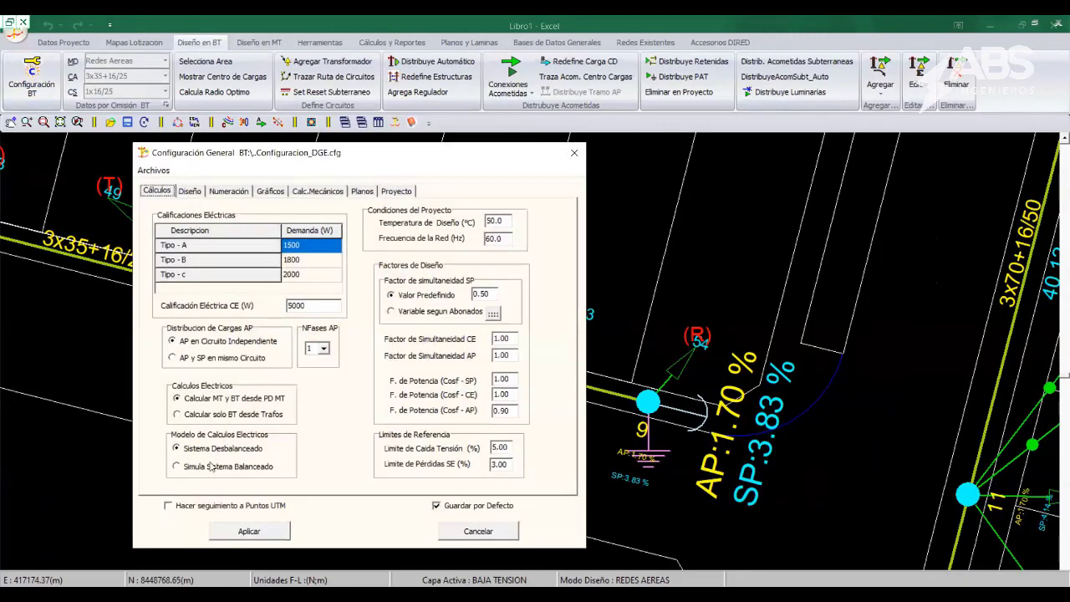
left_click(213, 466)
left_click(249, 532)
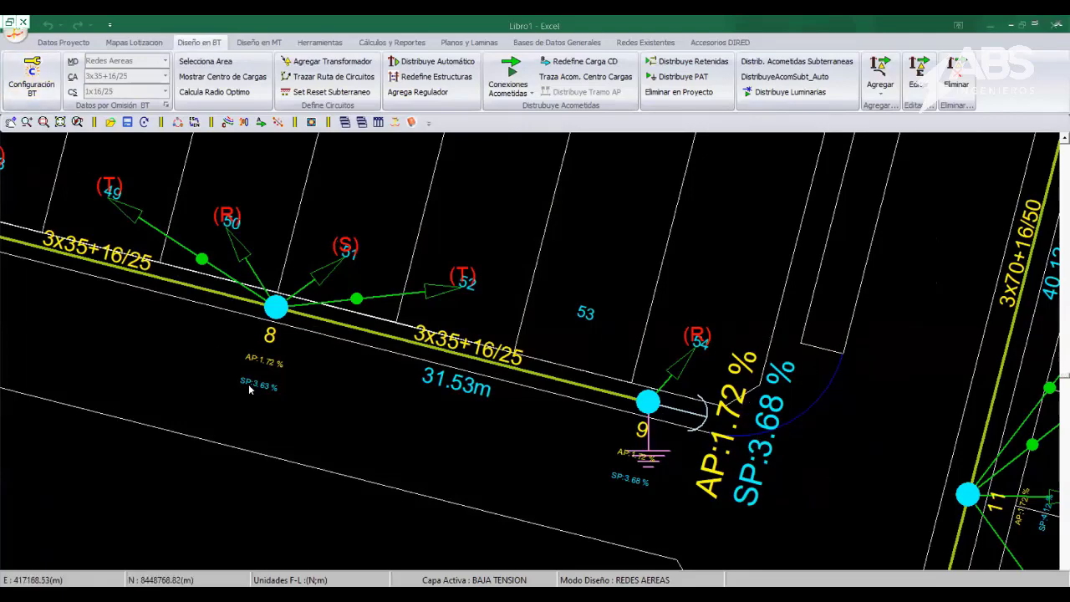
left_click(31, 73)
left_click(140, 422)
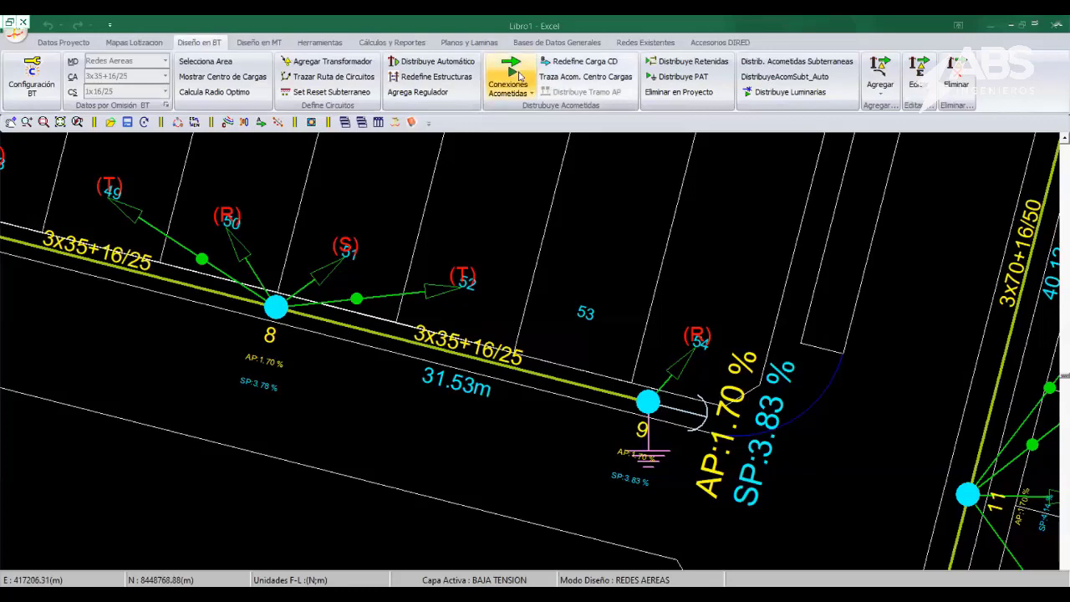
left_click(520, 76)
scroll(512, 445, "down", 2)
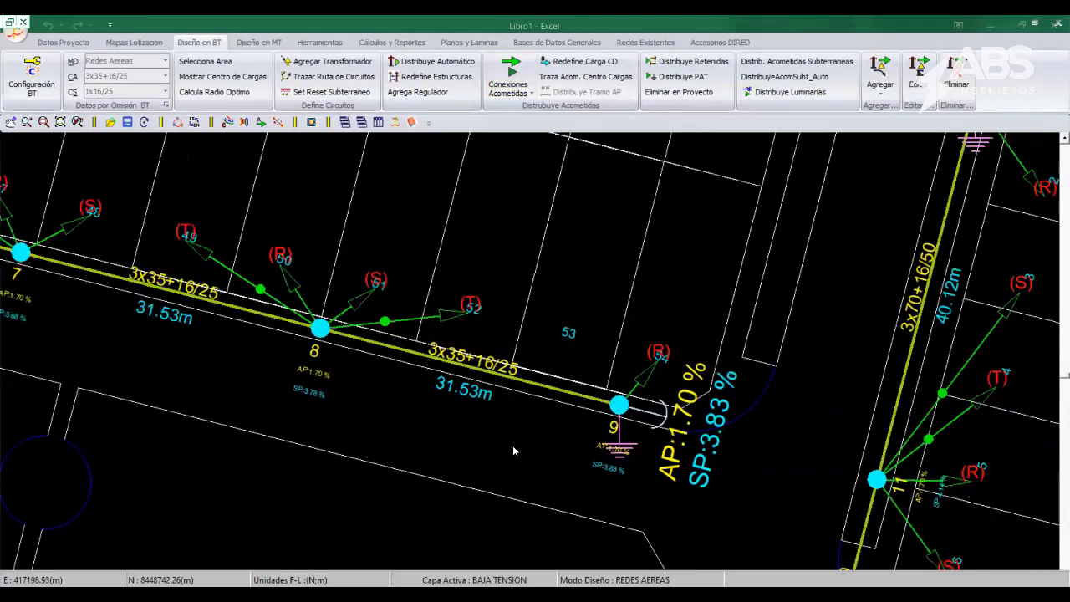
scroll(513, 445, "down", 2)
scroll(510, 439, "down", 2)
scroll(439, 423, "up", 2)
scroll(305, 373, "up", 2)
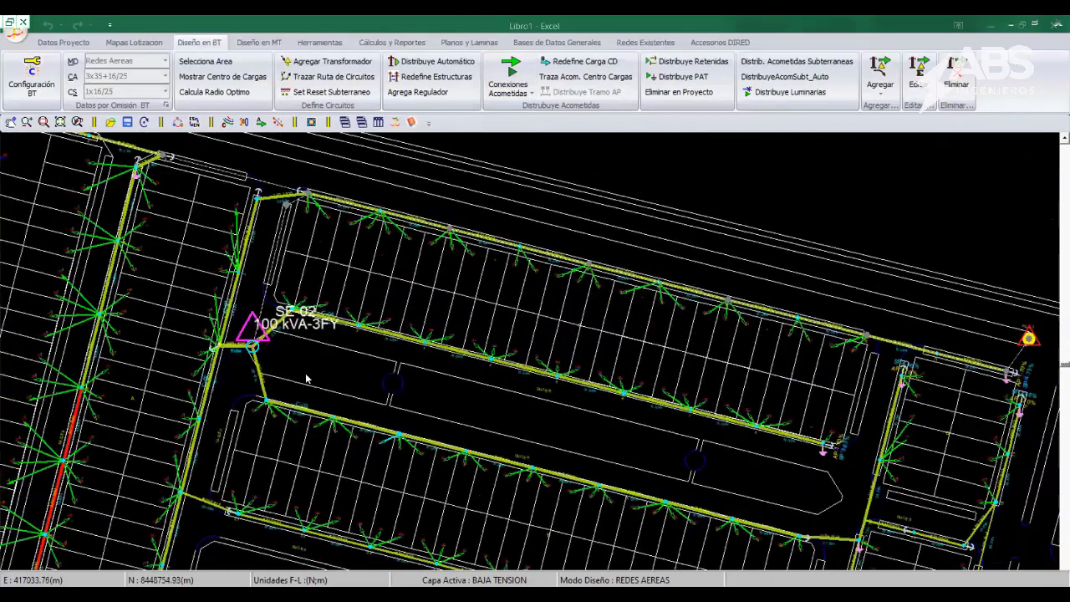
scroll(305, 373, "down", 1)
scroll(305, 373, "up", 1)
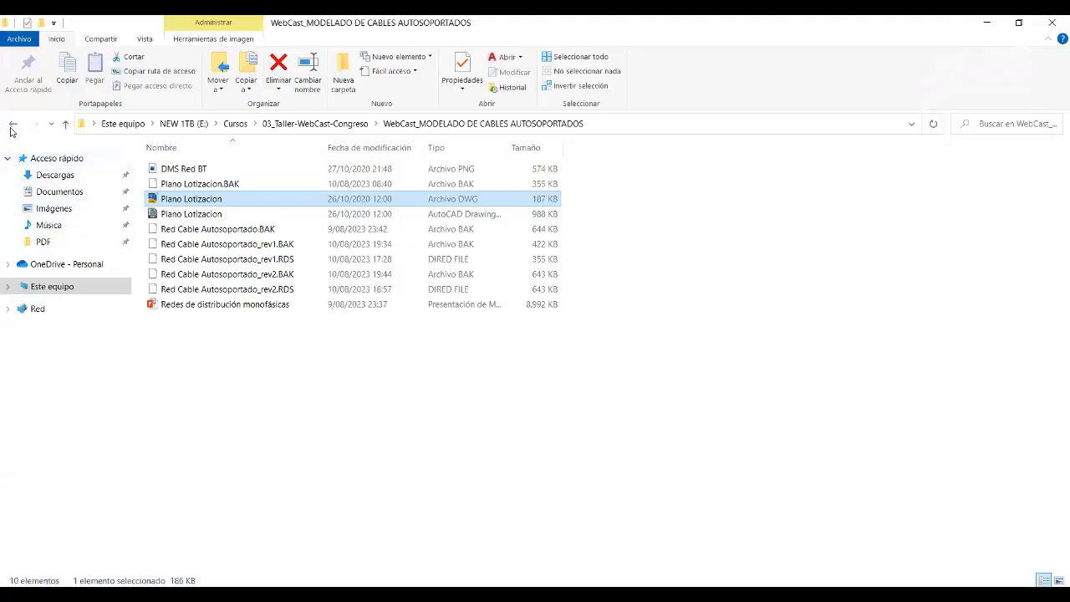
- From Cursos, go into 02_Curso OnLine DIRED > 01_DiredCad 2022_OnLine and open the MDM001 PDF
left_click(13, 124)
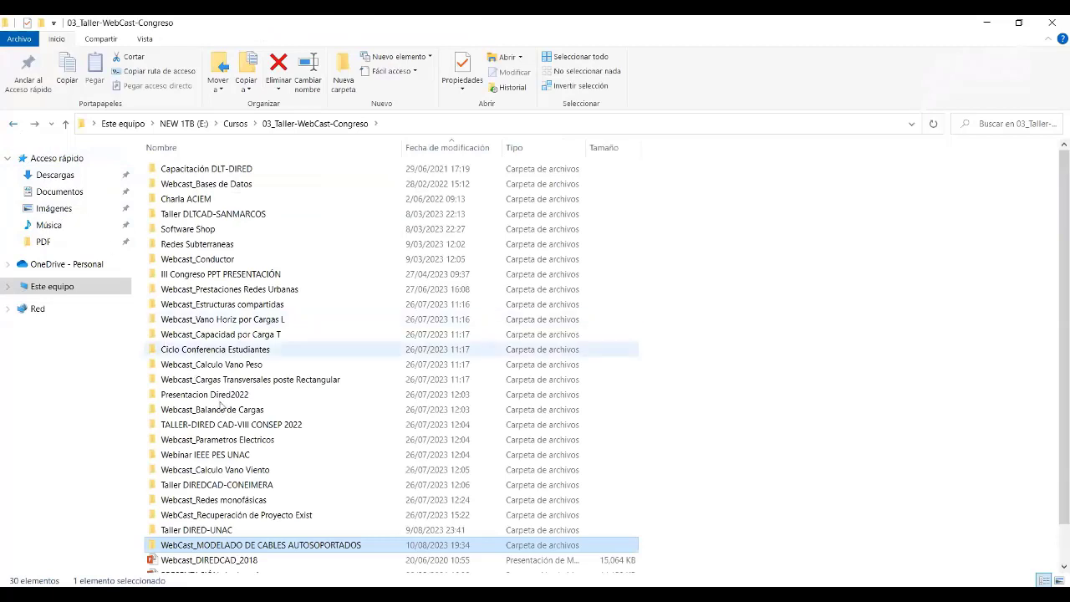
left_click(12, 124)
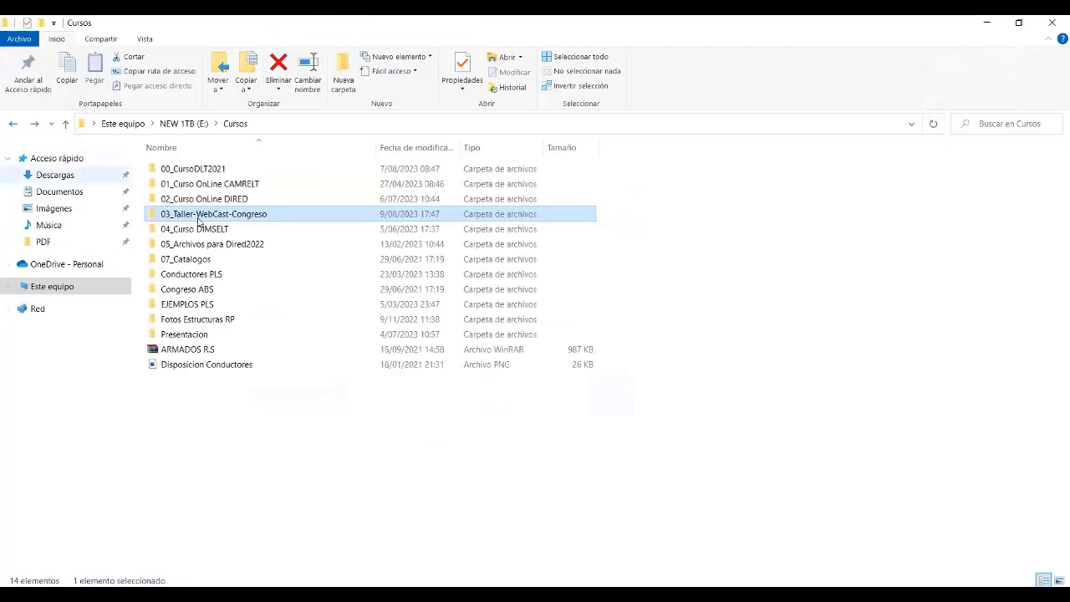
left_click(234, 200)
double_click(234, 201)
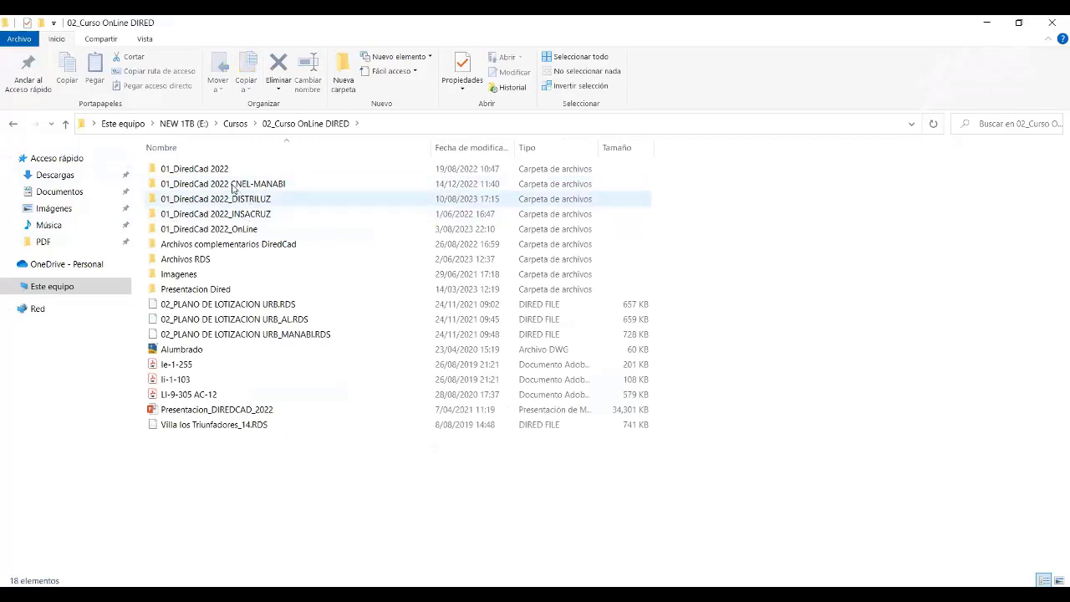
double_click(241, 229)
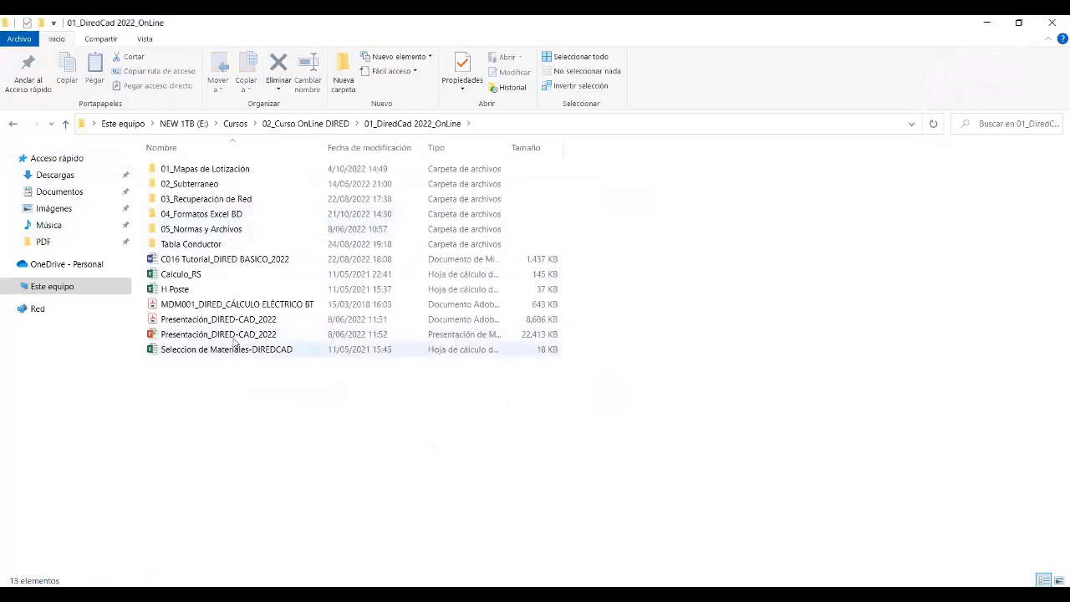
double_click(224, 304)
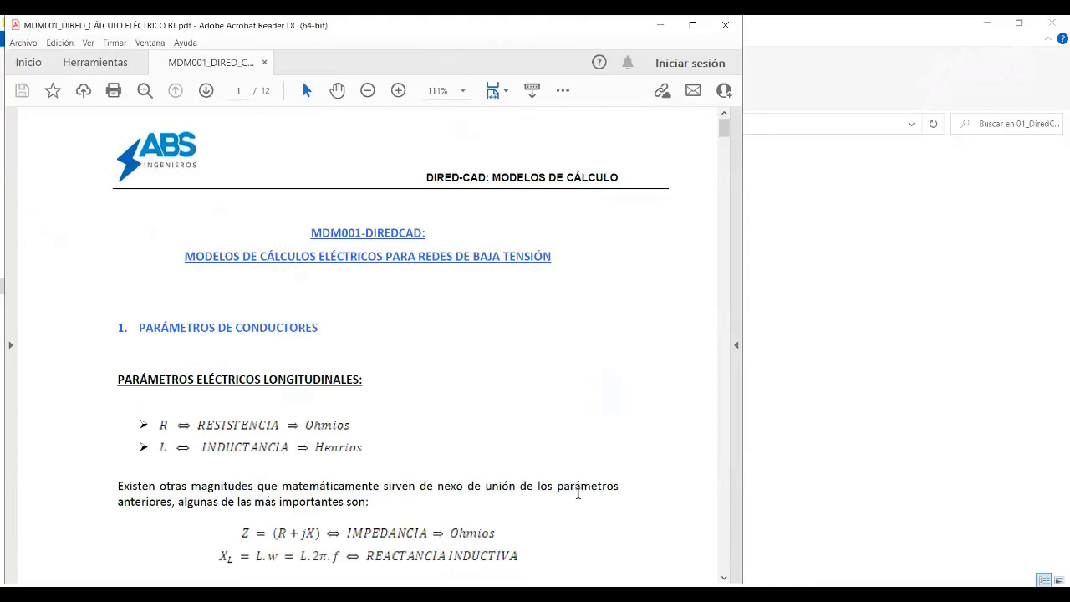
- Read through the PDF from the conductor parameters to the CPI conductor layout figure on page 7
scroll(430, 405, "down", 1, "ctrl")
scroll(431, 404, "down", 2)
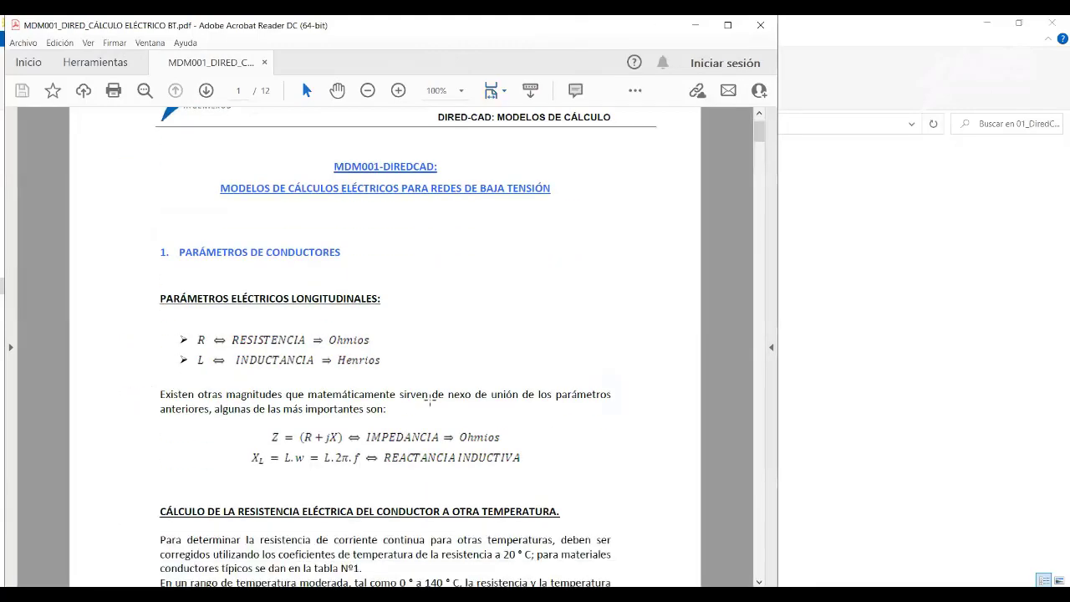
scroll(433, 402, "down", 3)
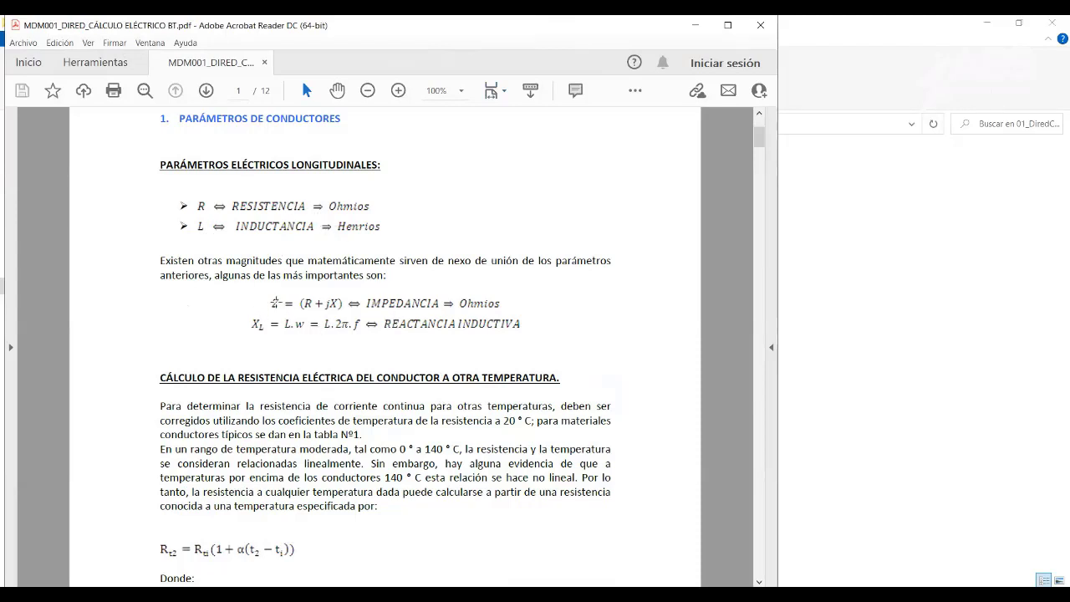
scroll(460, 370, "down", 3)
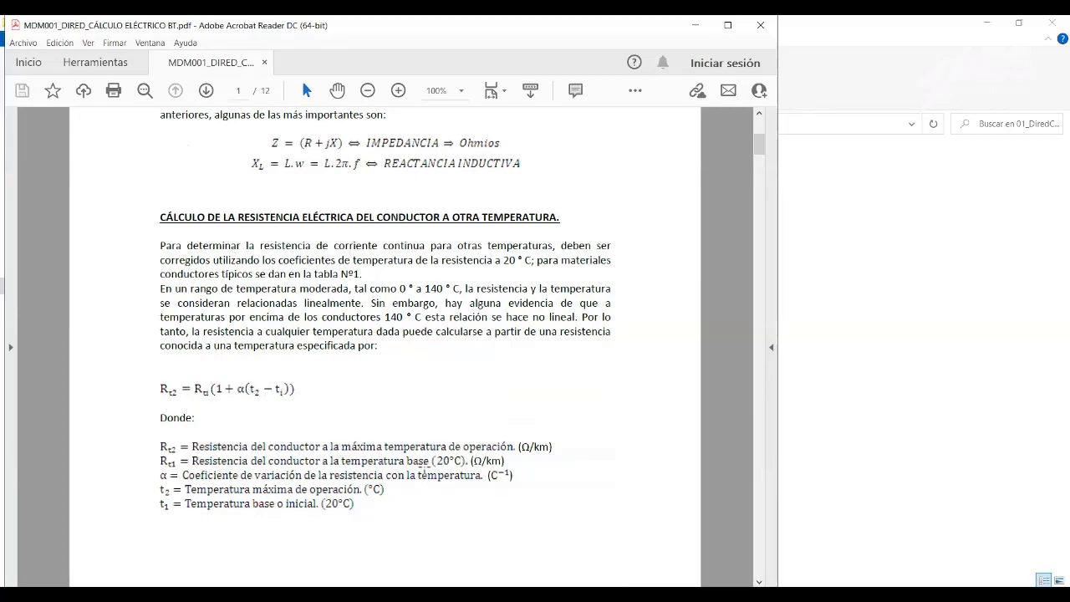
scroll(457, 448, "down", 2)
scroll(457, 448, "down", 2)
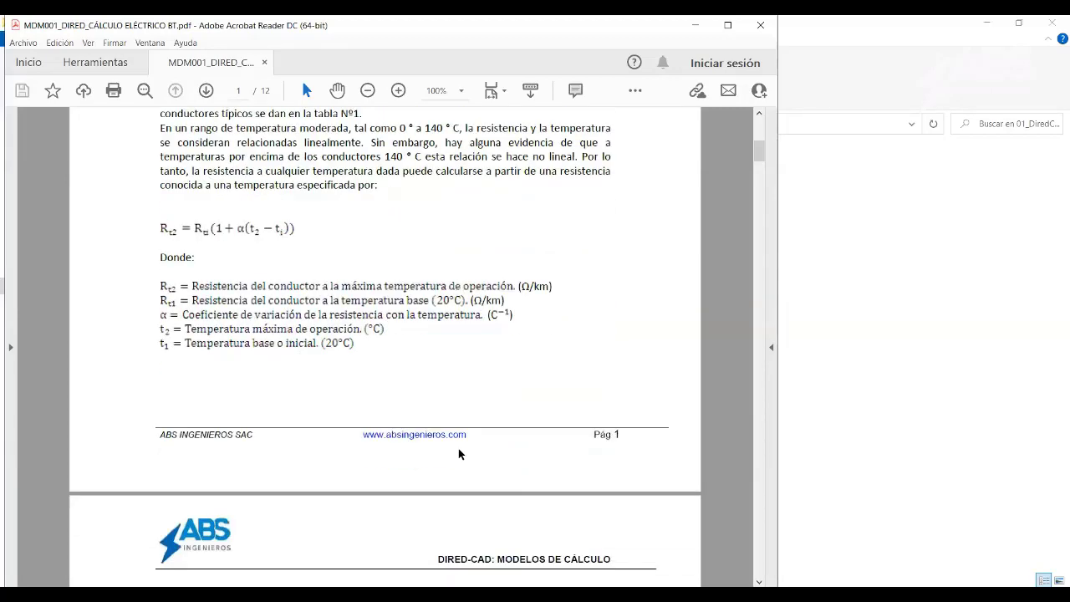
scroll(457, 448, "down", 5)
scroll(457, 448, "down", 5)
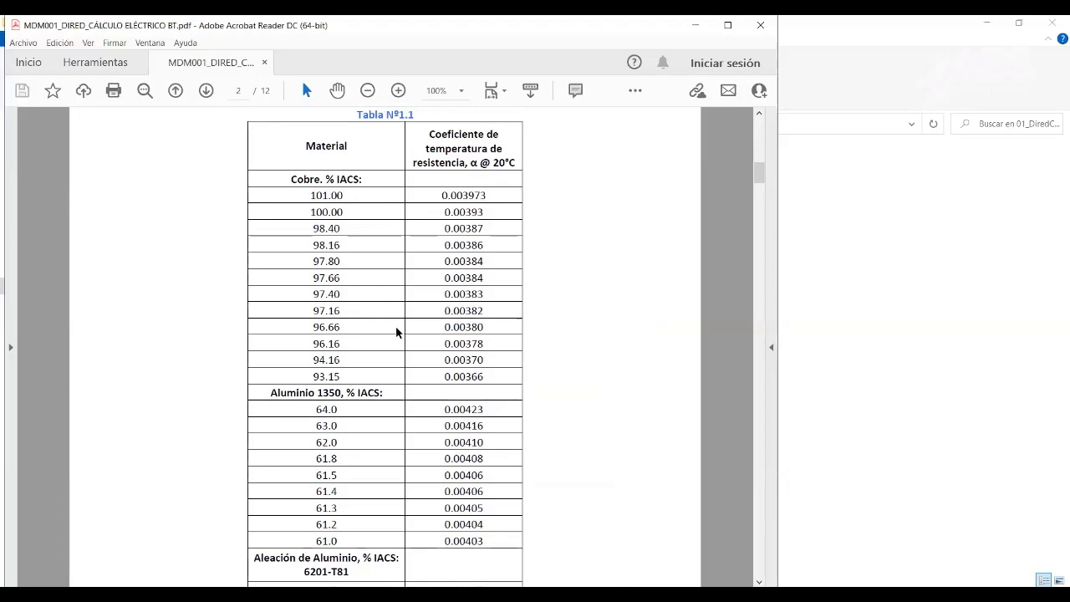
scroll(396, 332, "down", 1)
scroll(397, 332, "down", 2)
scroll(396, 332, "down", 1)
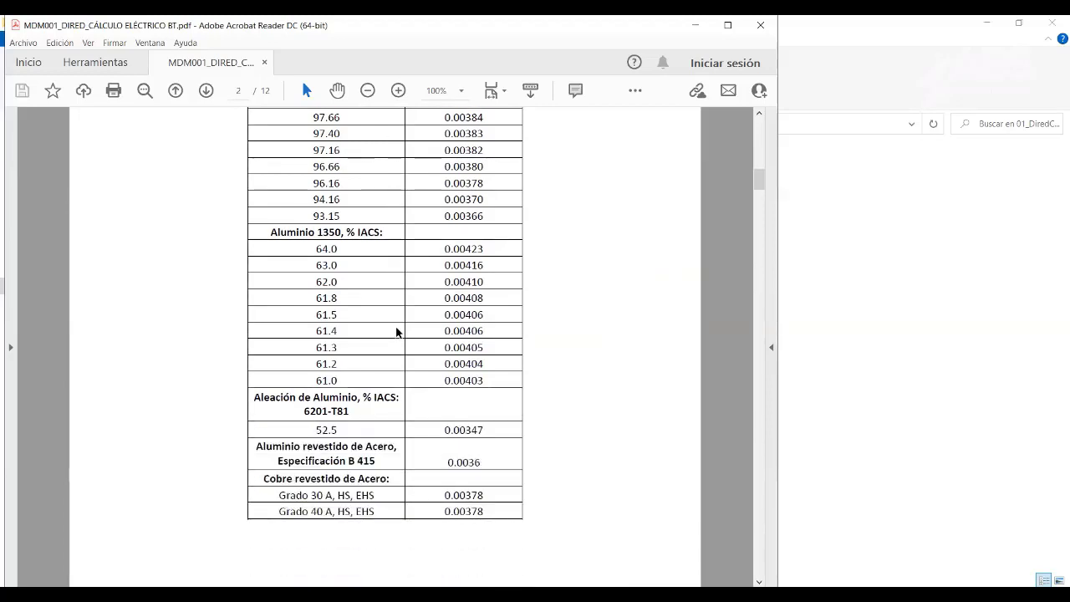
scroll(396, 332, "down", 1)
scroll(397, 332, "down", 2)
scroll(396, 332, "down", 2)
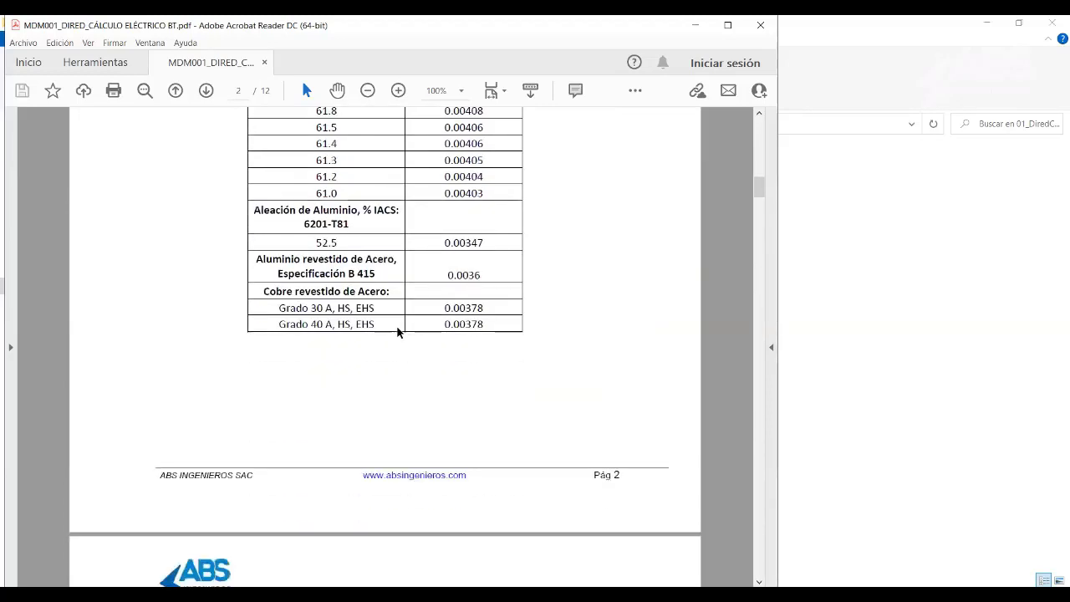
scroll(396, 332, "down", 5)
scroll(397, 331, "down", 3)
scroll(397, 331, "down", 5)
scroll(397, 331, "down", 6)
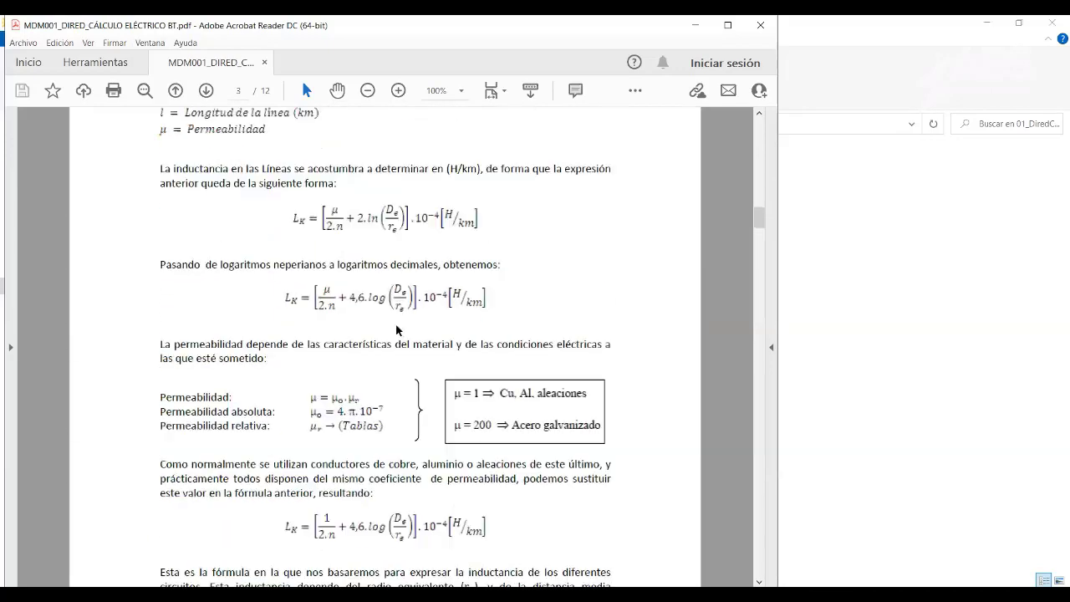
scroll(397, 330, "down", 3)
scroll(397, 331, "down", 2)
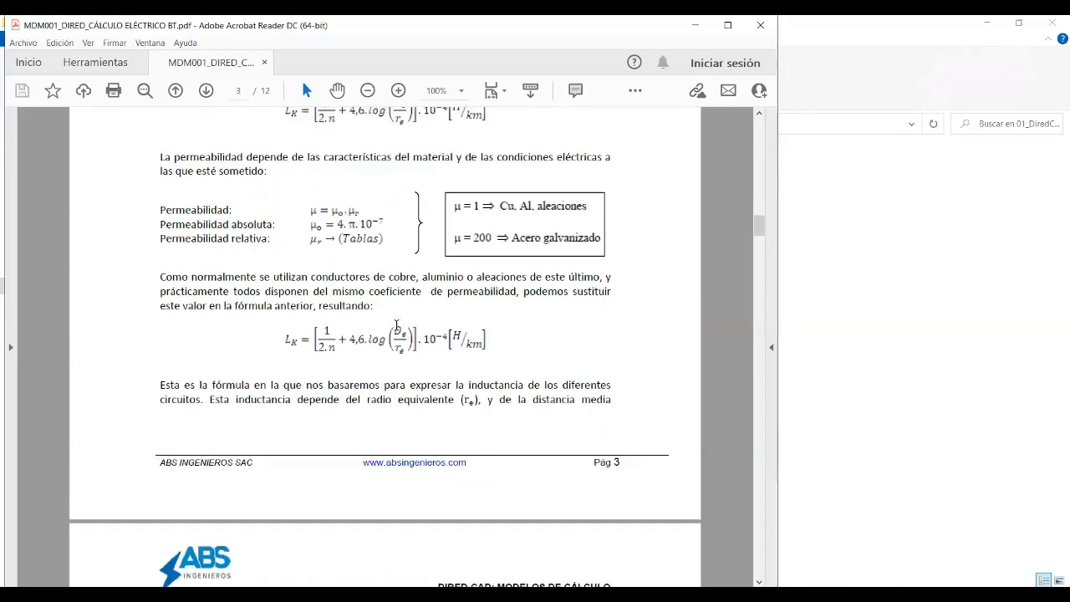
scroll(396, 331, "down", 2)
scroll(396, 330, "down", 3)
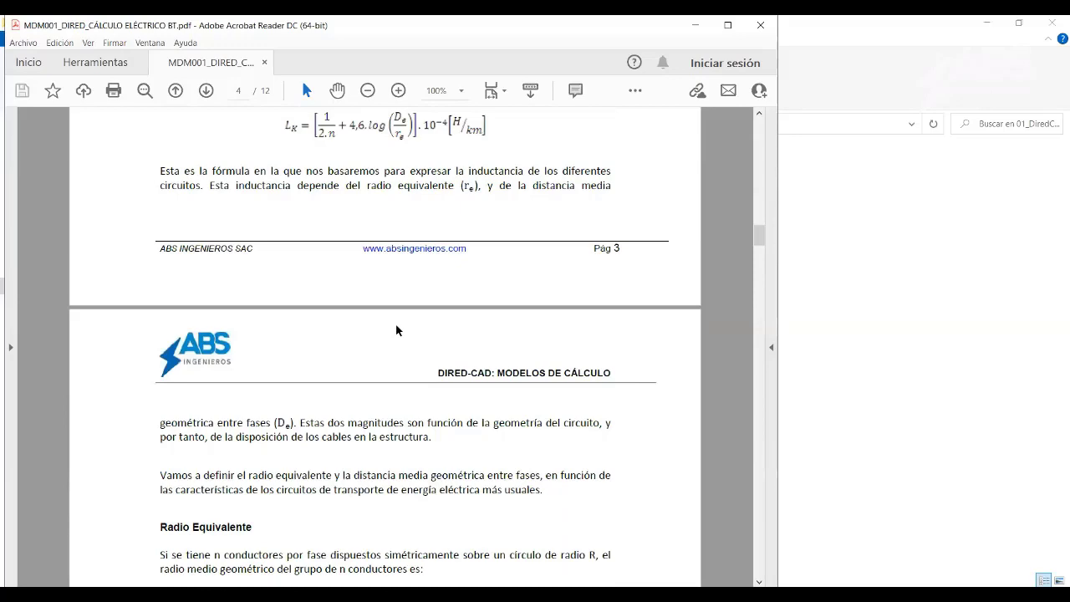
scroll(397, 330, "up", 2)
scroll(406, 451, "up", 7)
scroll(406, 452, "up", 8)
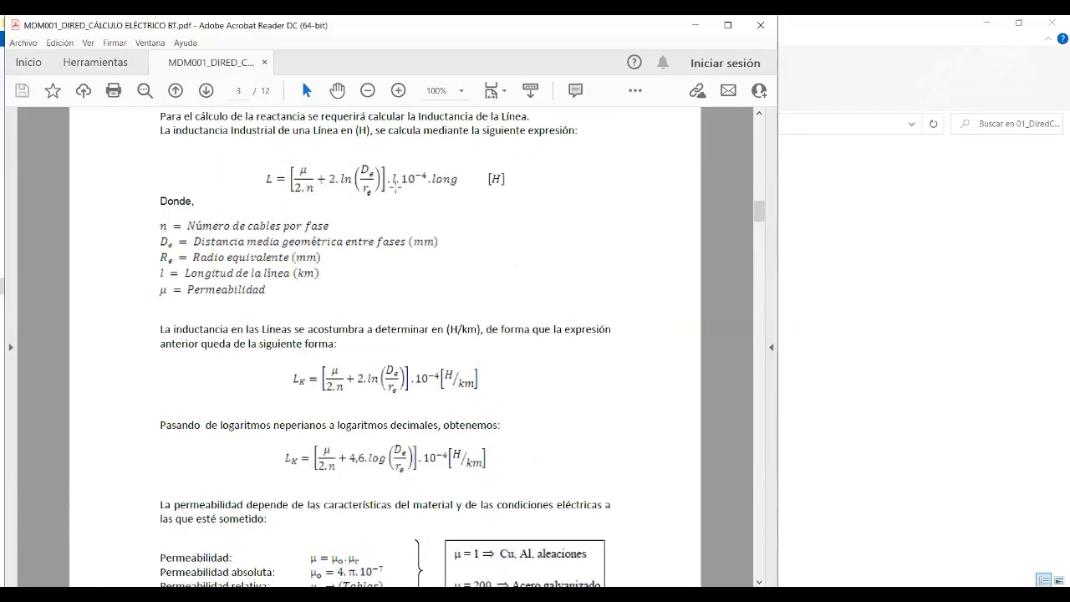
scroll(389, 260, "down", 2)
scroll(389, 303, "down", 4)
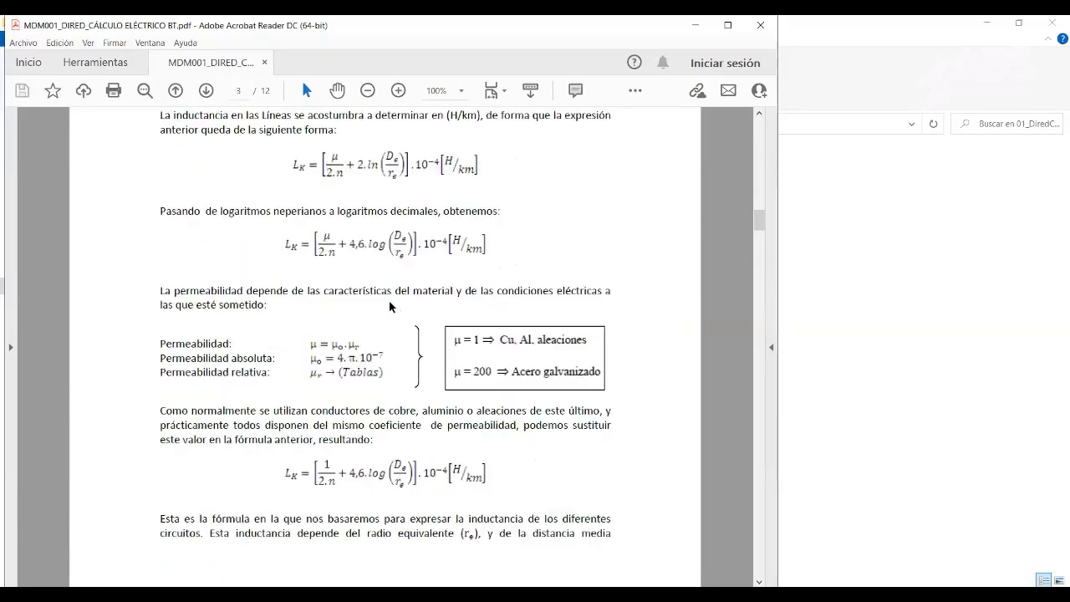
scroll(390, 304, "down", 4)
scroll(390, 306, "down", 5)
scroll(390, 307, "down", 9)
scroll(390, 307, "down", 2)
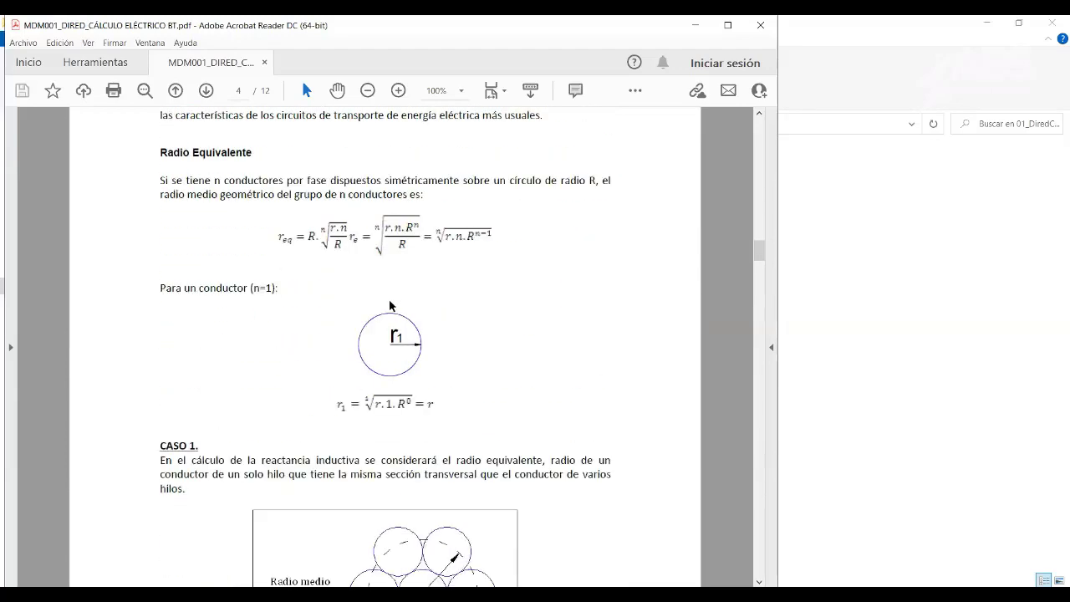
scroll(388, 301, "up", 9)
scroll(388, 298, "up", 3)
scroll(386, 286, "up", 3)
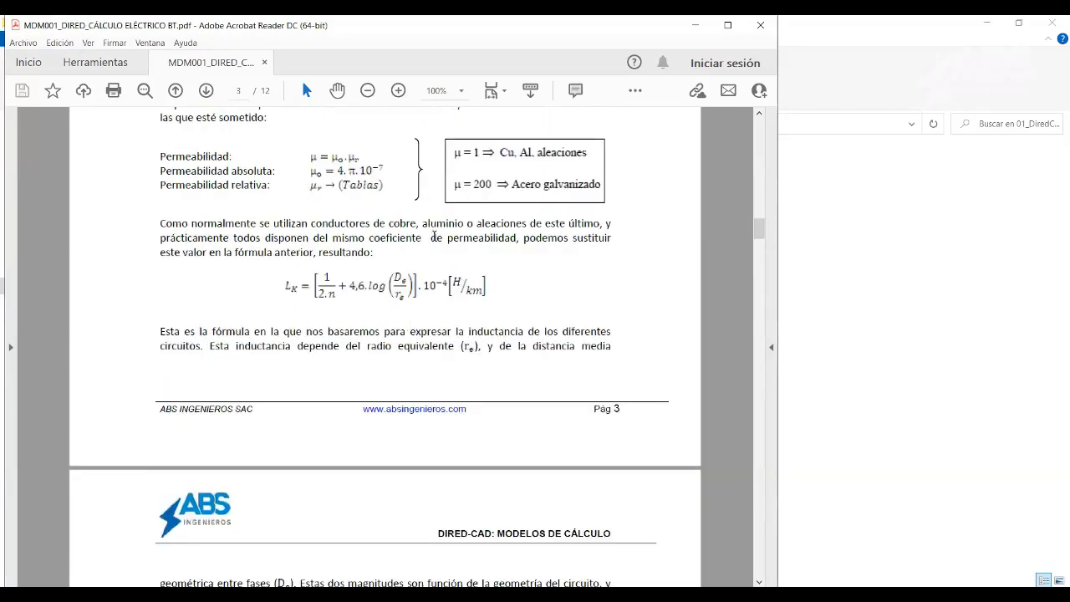
scroll(376, 343, "down", 8)
scroll(402, 358, "down", 6)
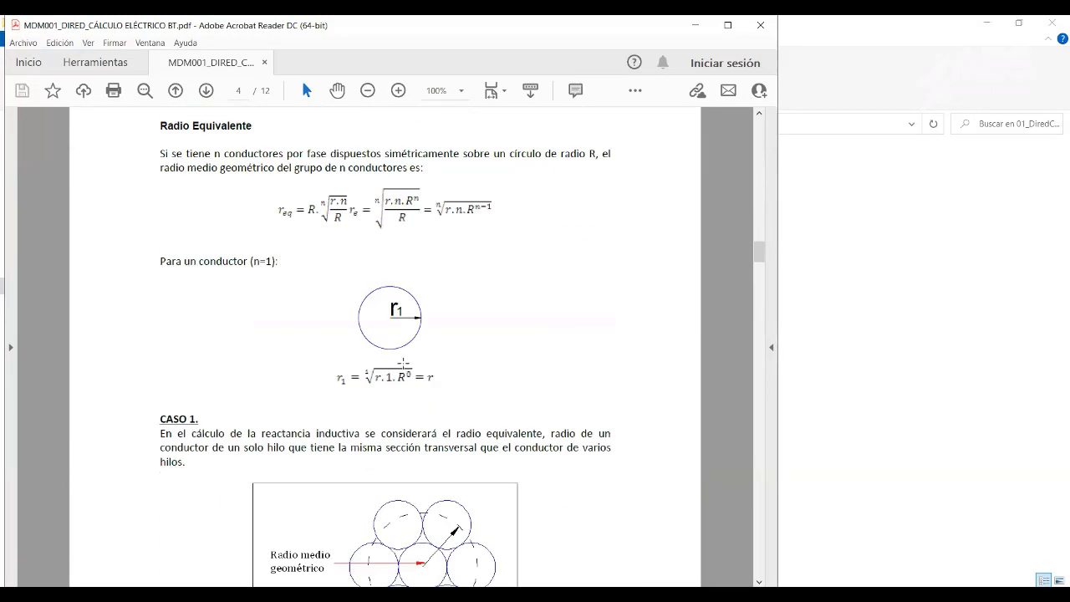
scroll(402, 358, "down", 9)
scroll(403, 355, "down", 7)
scroll(402, 355, "down", 10)
scroll(402, 355, "down", 2)
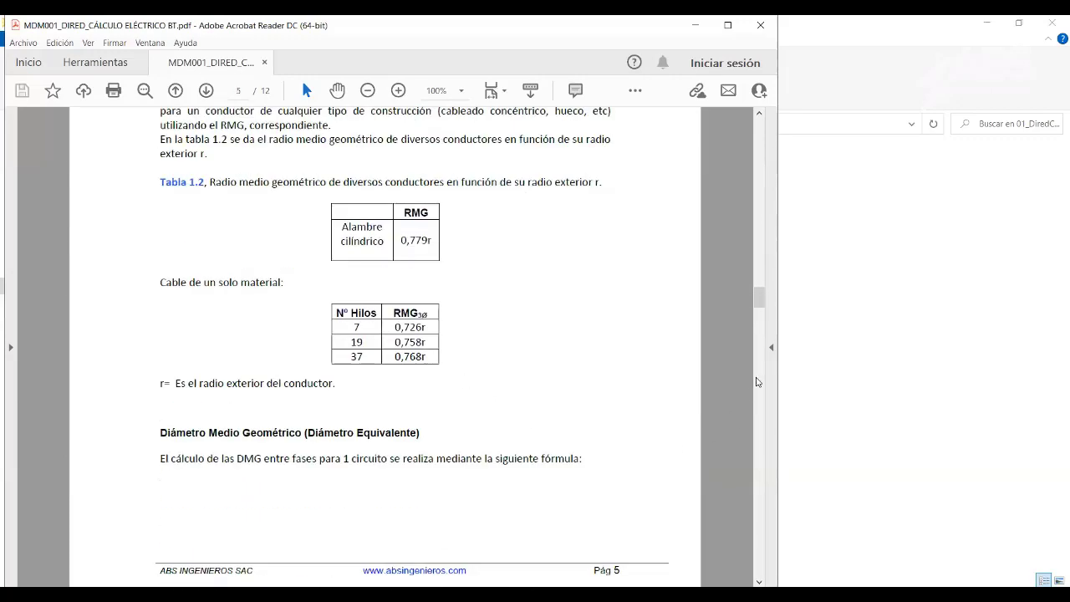
scroll(761, 326, "down", 8)
scroll(762, 326, "down", 9)
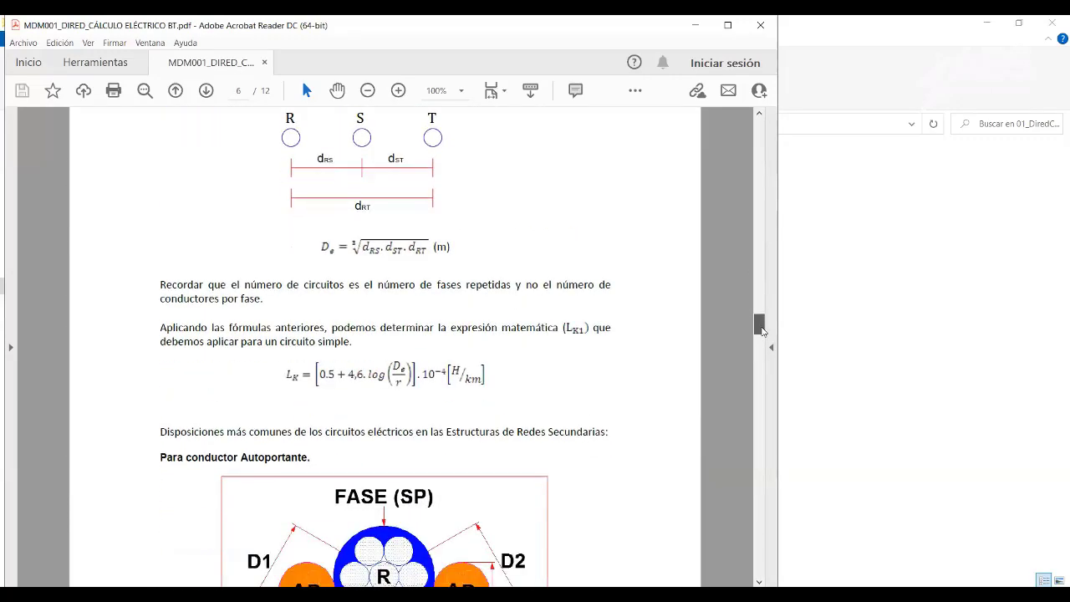
scroll(762, 332, "down", 2)
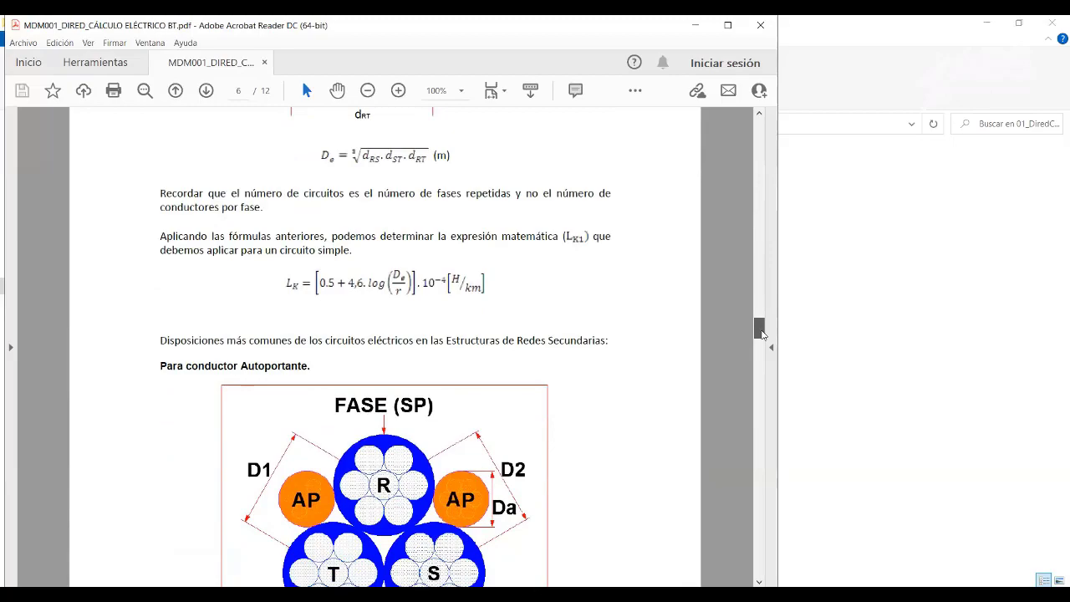
left_click_drag(760, 329, 757, 227)
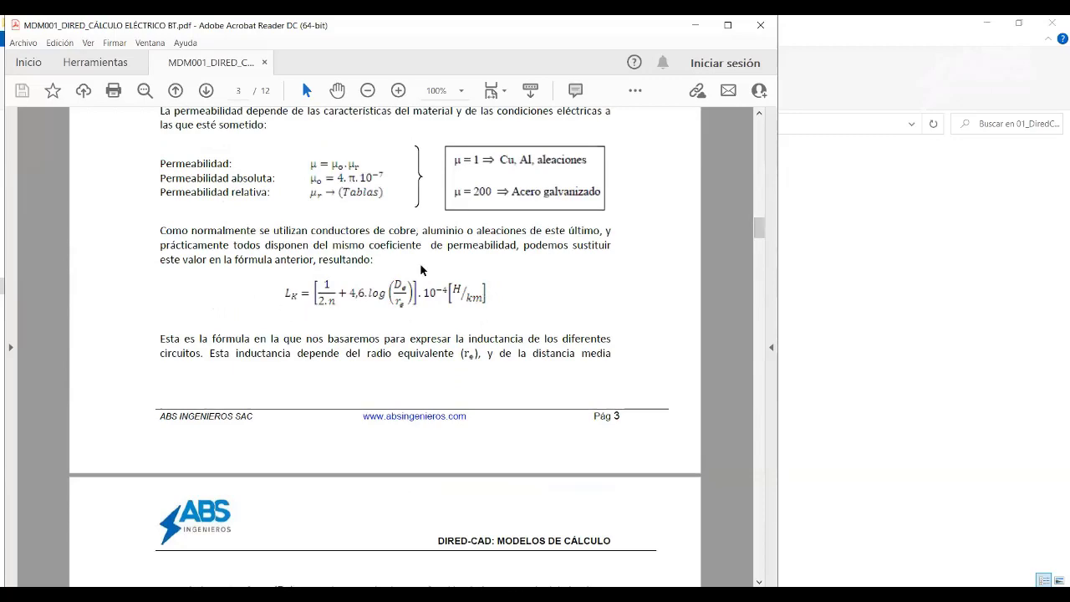
scroll(431, 416, "down", 5)
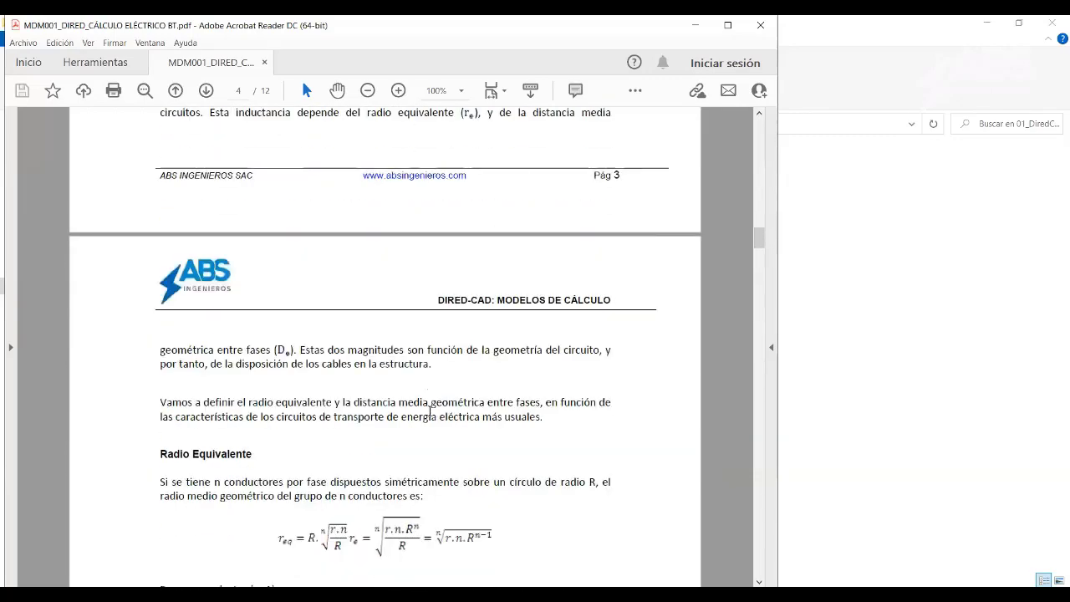
scroll(430, 414, "down", 4)
scroll(429, 414, "down", 4)
scroll(428, 413, "down", 4)
scroll(426, 412, "down", 3)
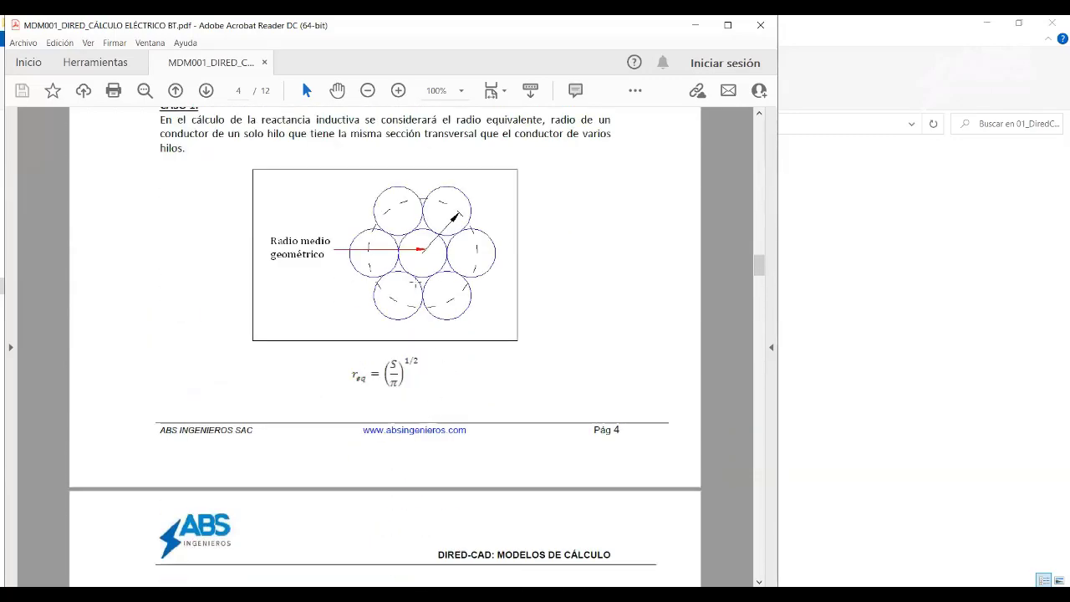
scroll(410, 278, "down", 3)
scroll(414, 280, "down", 4)
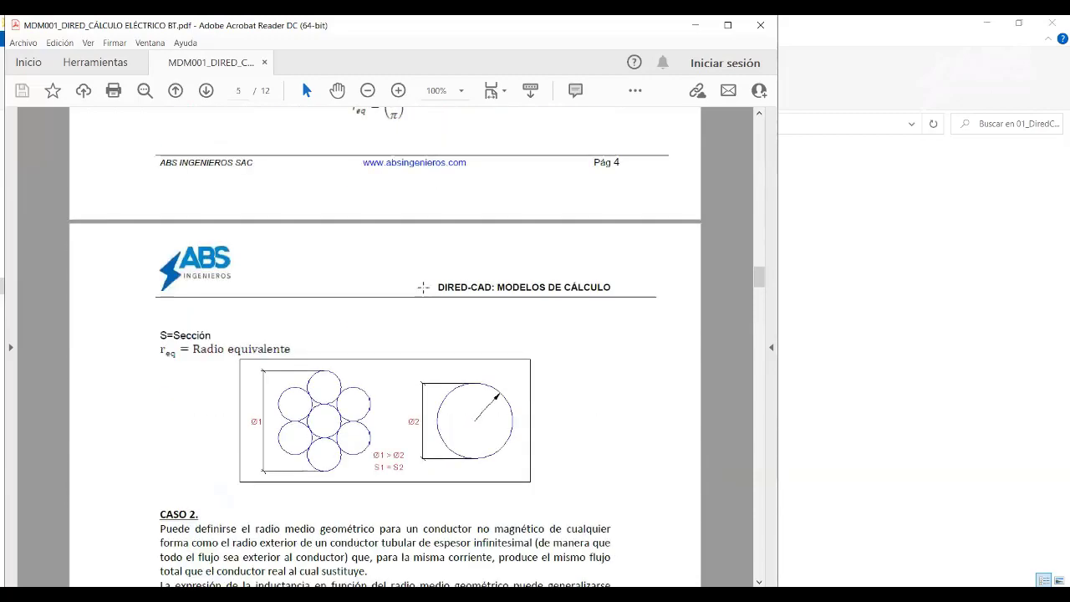
scroll(422, 285, "down", 10)
scroll(424, 286, "down", 4)
scroll(424, 288, "down", 8)
scroll(418, 276, "down", 5)
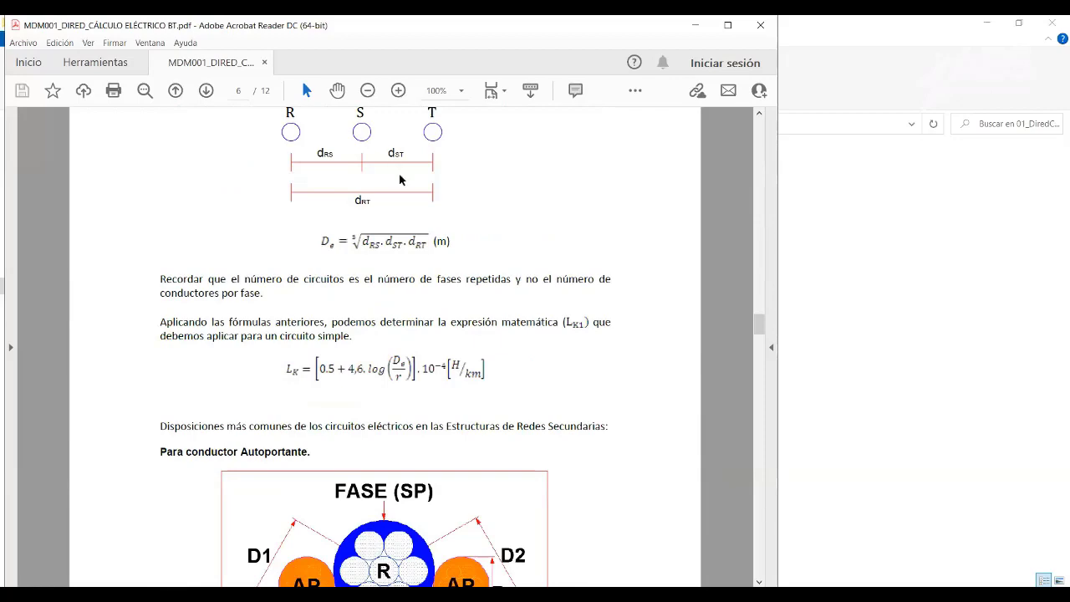
scroll(406, 219, "down", 3)
scroll(406, 224, "down", 3)
scroll(374, 356, "down", 1)
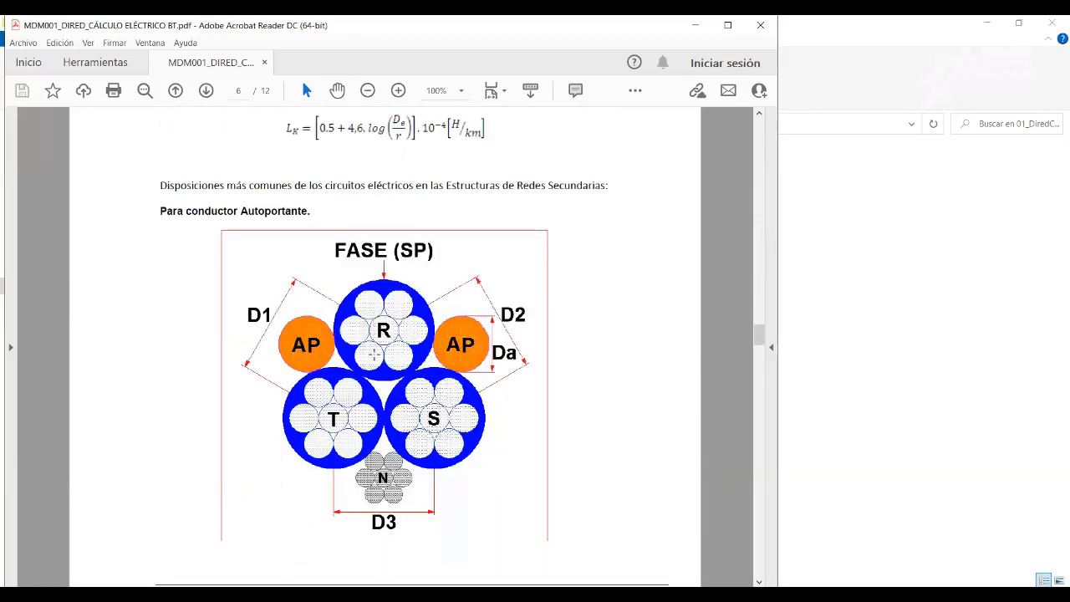
scroll(459, 377, "down", 2)
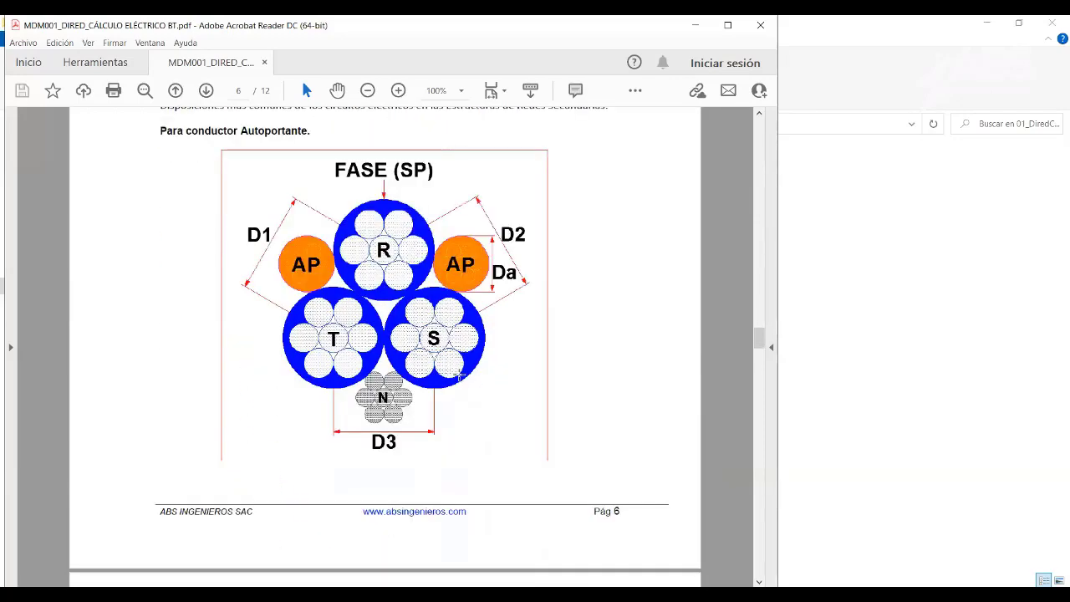
scroll(459, 380, "down", 5)
scroll(459, 380, "down", 2)
scroll(459, 380, "down", 2)
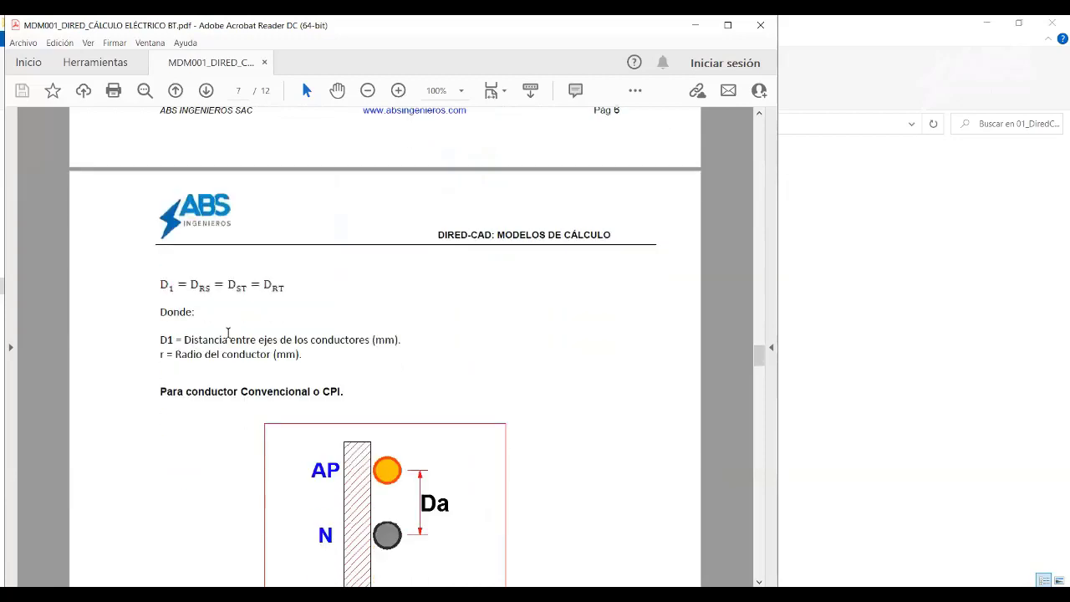
scroll(301, 306, "up", 3)
scroll(327, 320, "up", 6)
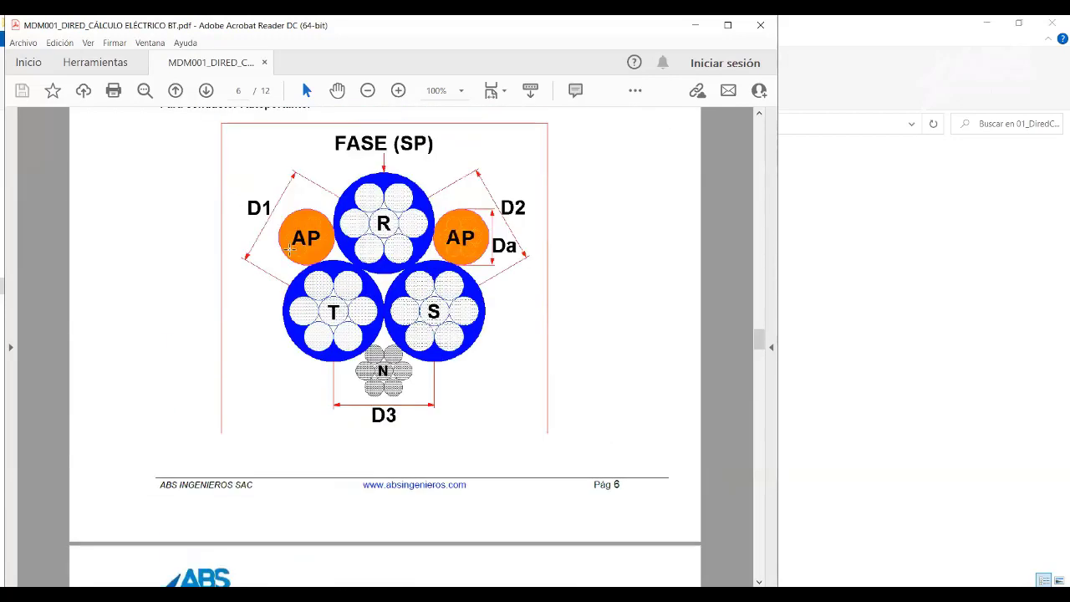
scroll(443, 349, "down", 3)
scroll(452, 358, "down", 4)
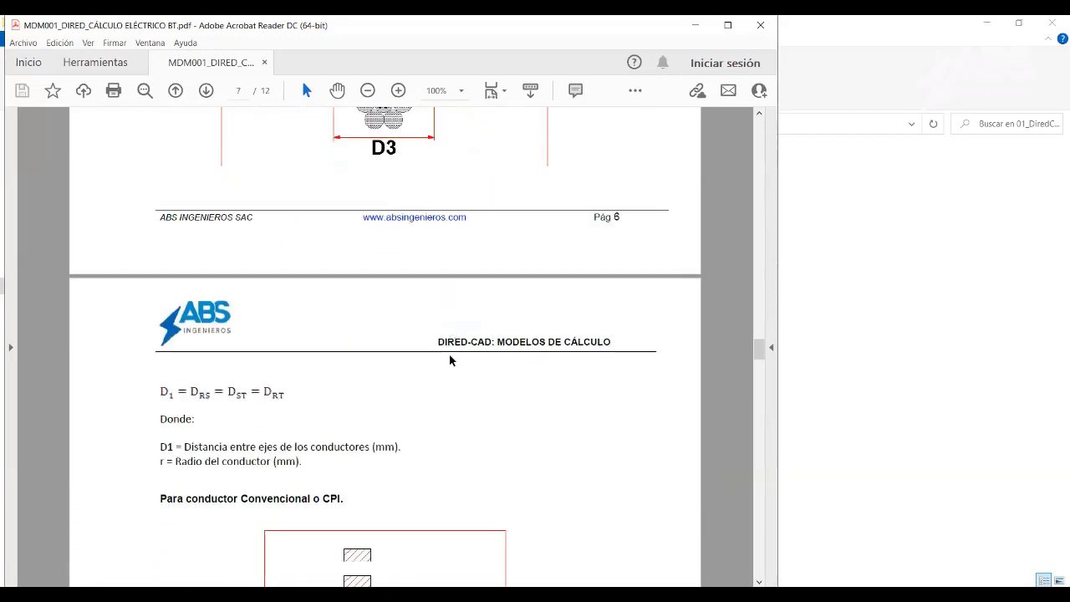
scroll(258, 332, "down", 2)
scroll(350, 359, "down", 3)
scroll(349, 358, "down", 1)
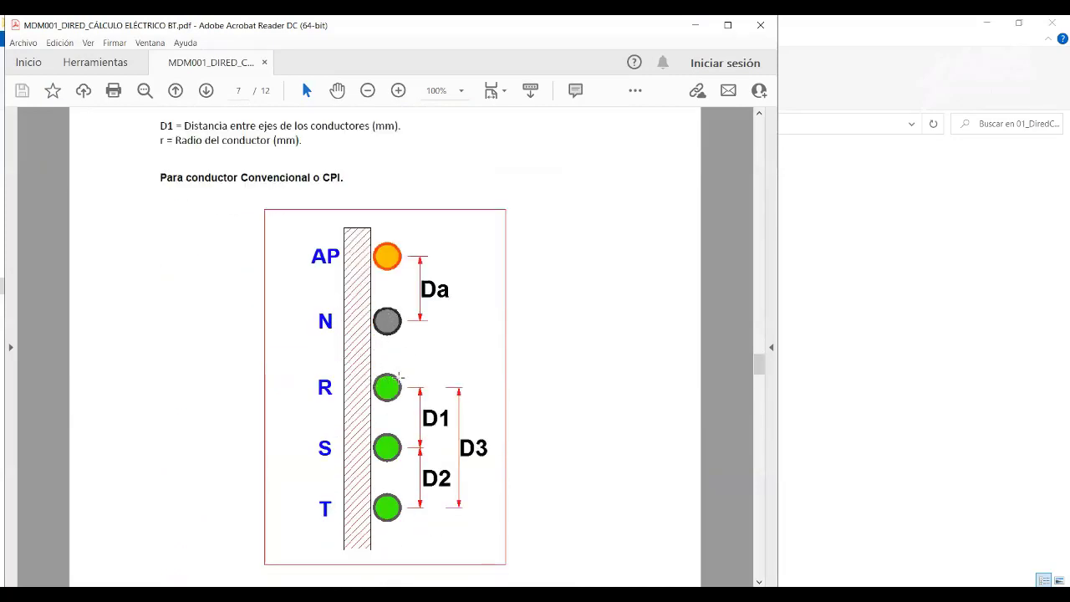
- Scroll past pages 7 and 8 to the ΔV voltage-drop formulas at the top of page 9
scroll(402, 368, "down", 1)
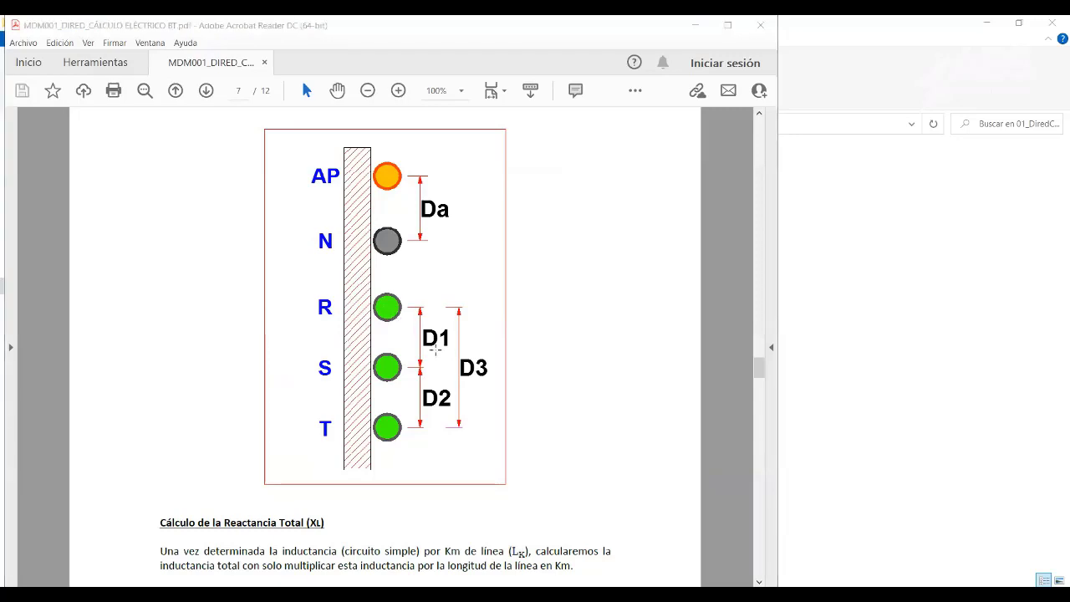
scroll(434, 349, "down", 2)
scroll(430, 316, "down", 1)
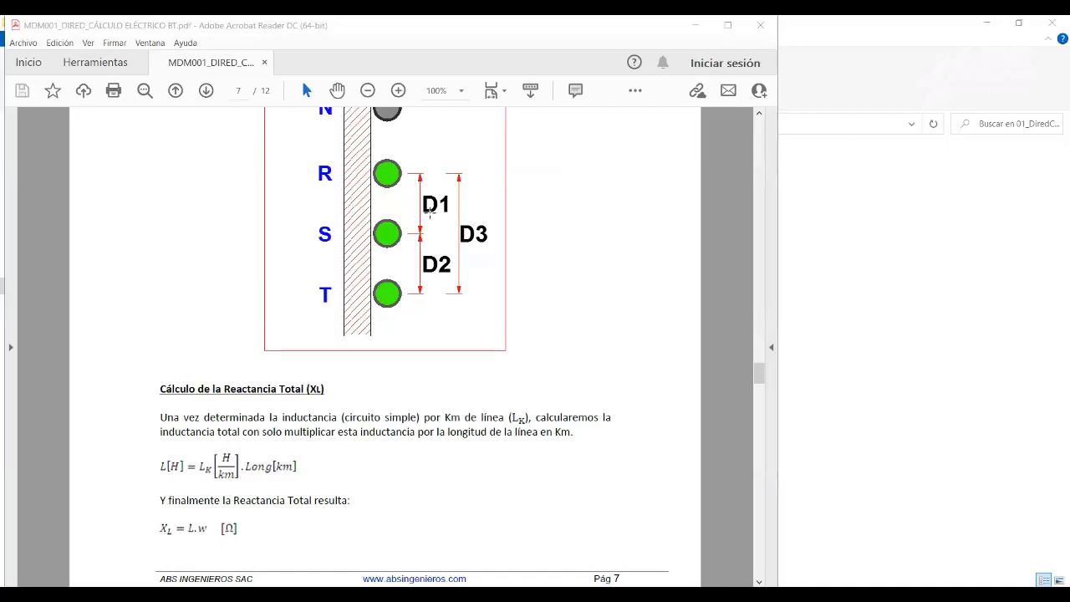
scroll(413, 264, "down", 2)
scroll(413, 266, "down", 5)
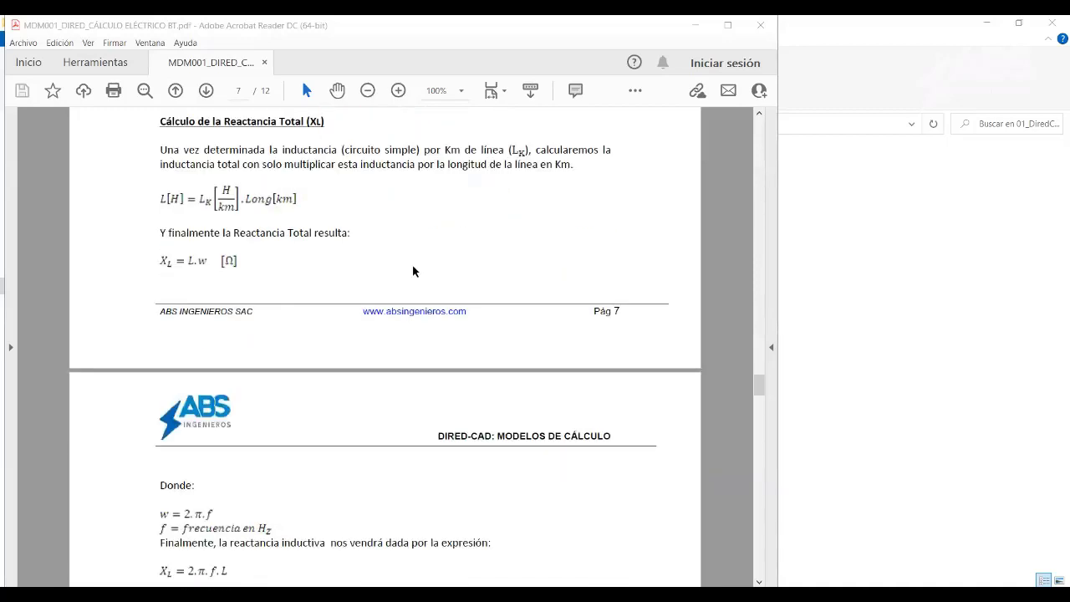
scroll(413, 269, "down", 4)
scroll(413, 269, "down", 3)
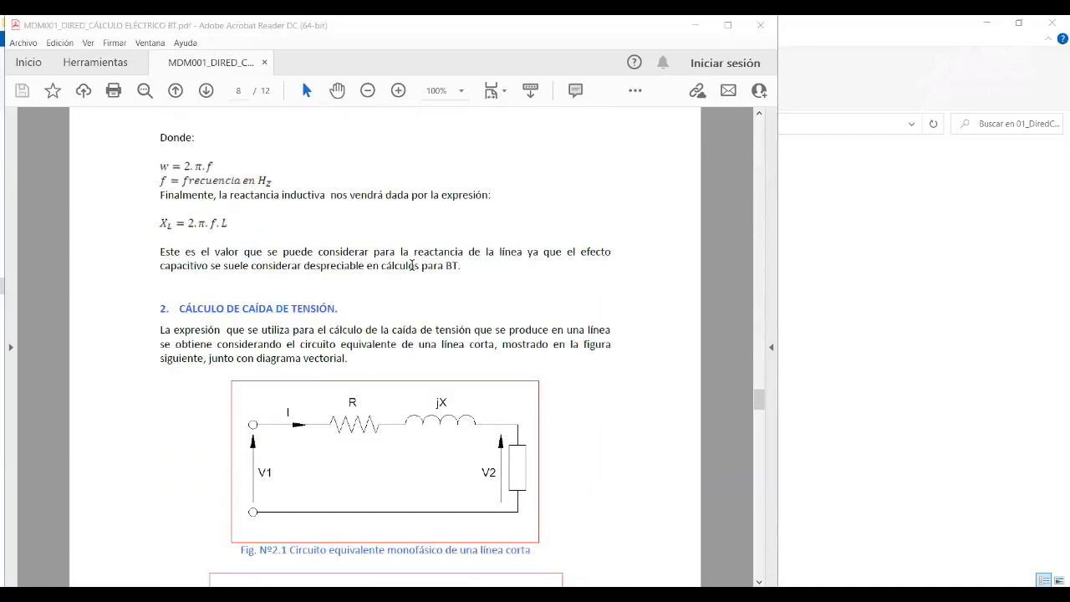
scroll(412, 265, "down", 3)
scroll(368, 255, "up", 3)
scroll(195, 201, "up", 6)
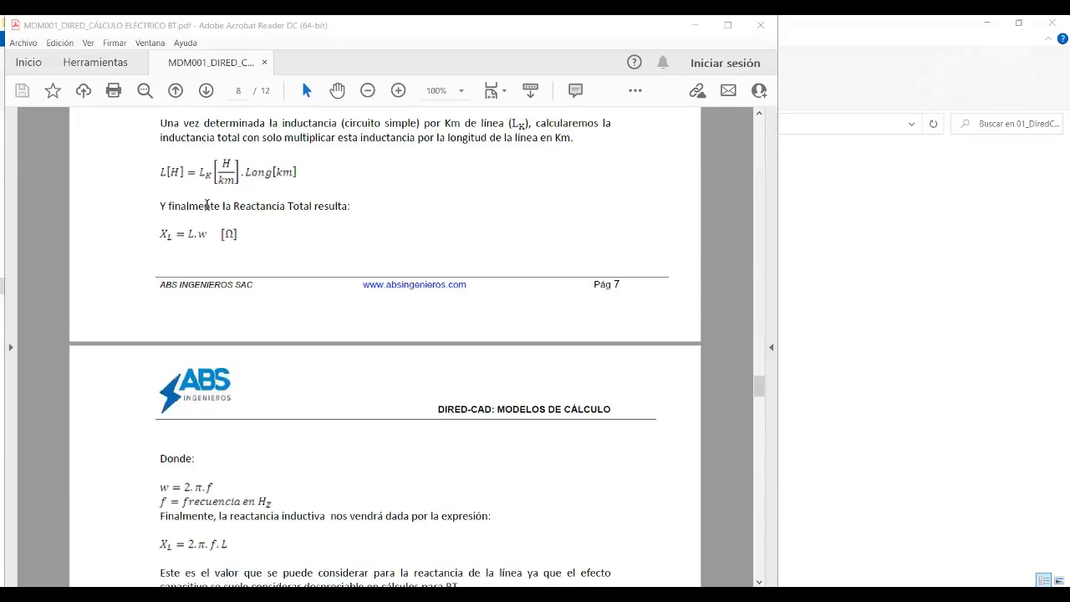
scroll(212, 211, "up", 3)
scroll(253, 419, "down", 3)
scroll(222, 333, "down", 3)
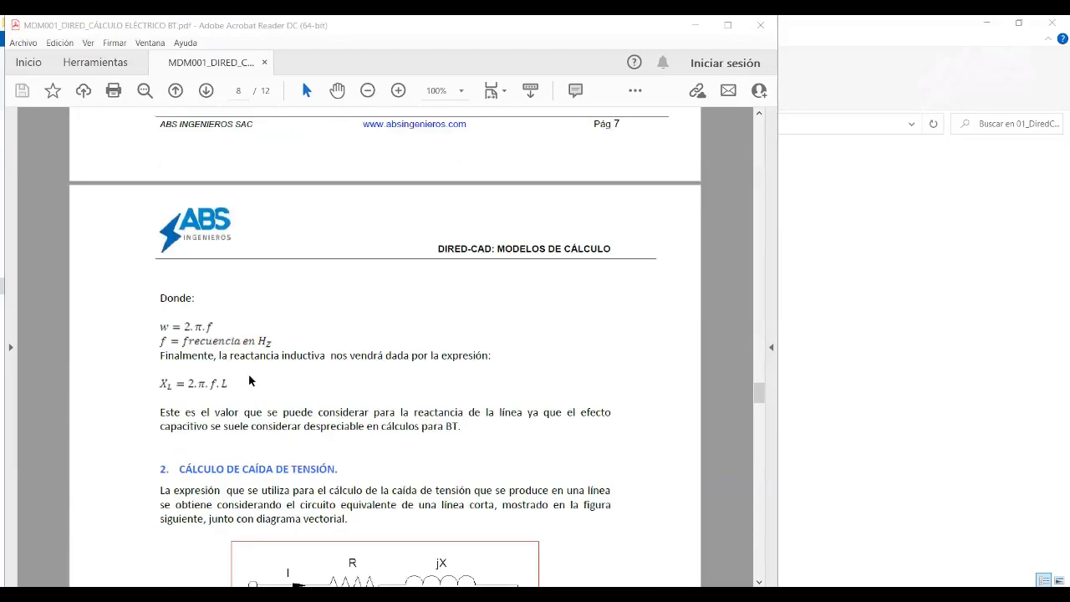
scroll(221, 332, "down", 6)
scroll(393, 390, "down", 7)
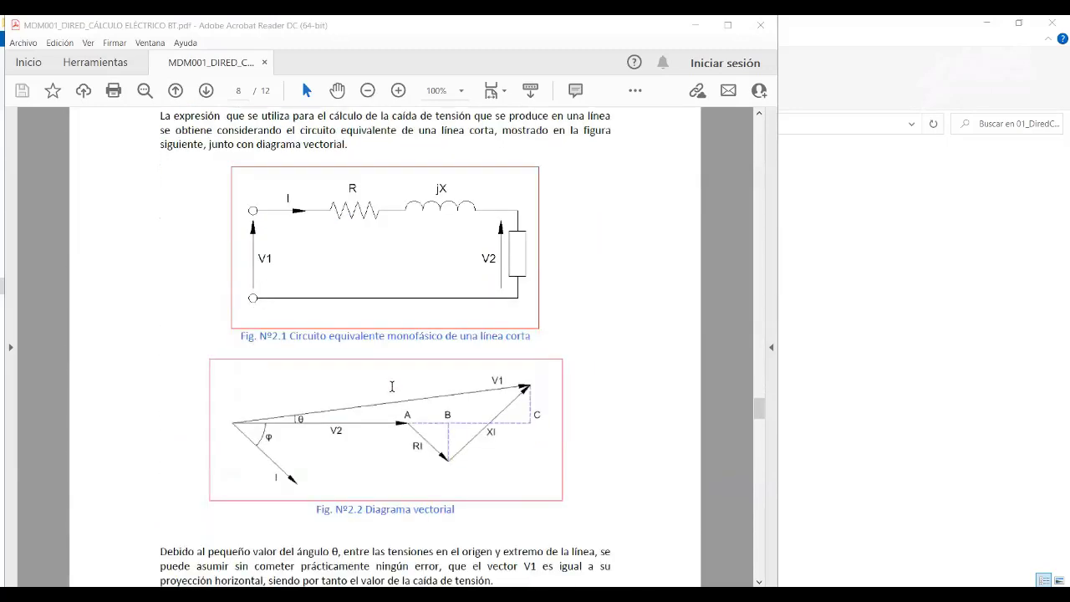
scroll(393, 390, "down", 6)
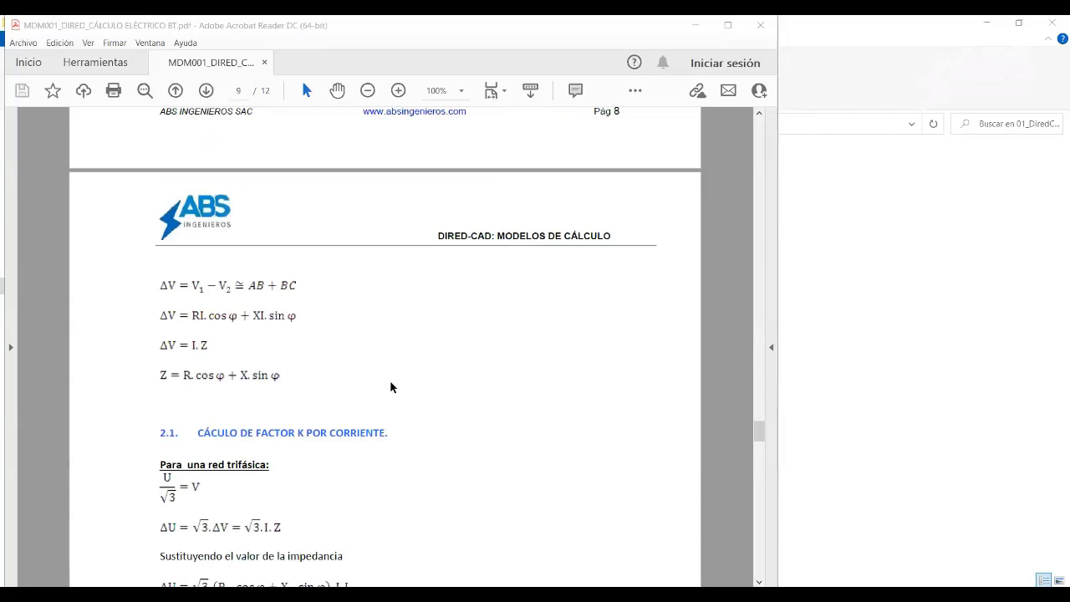
- Move to the factor K derivations on page 10 and highlight the single-phase factor K expression
scroll(390, 387, "down", 1)
scroll(368, 384, "down", 2)
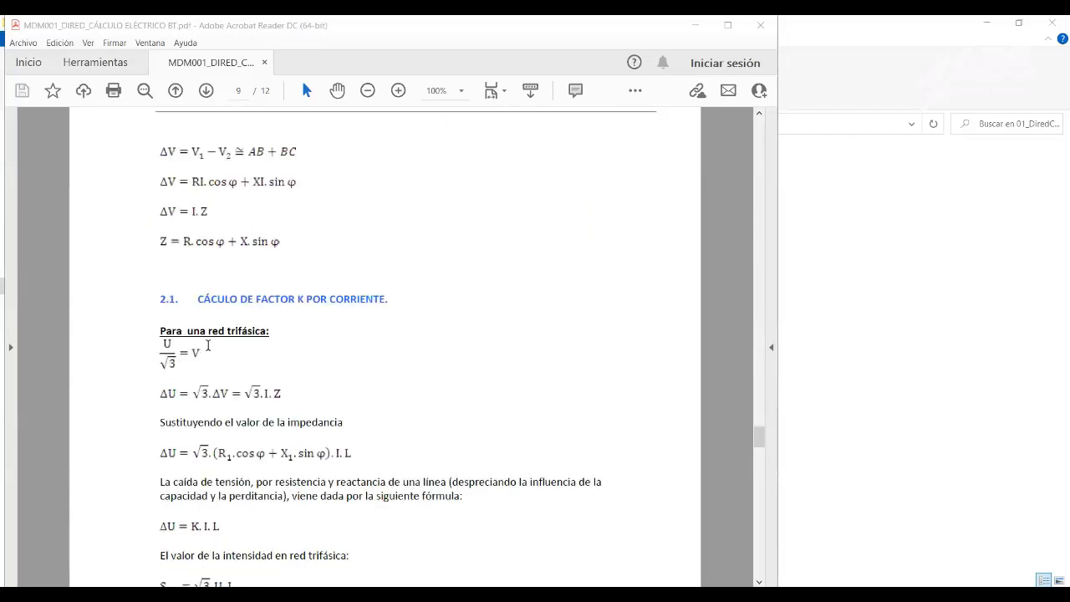
scroll(227, 354, "down", 4)
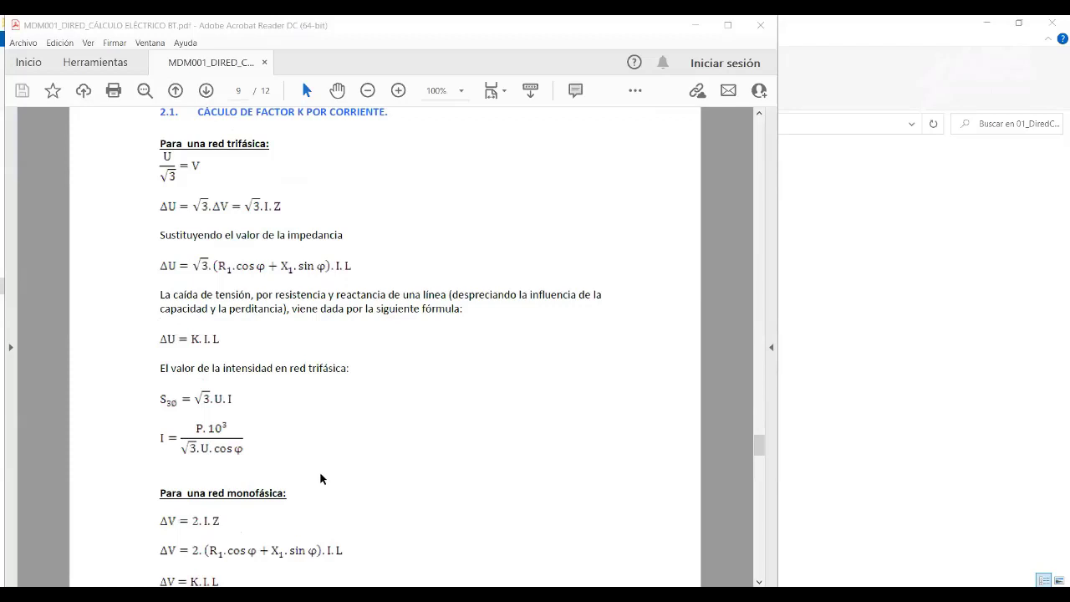
scroll(313, 475, "down", 1)
scroll(308, 473, "down", 1)
scroll(276, 377, "up", 2)
scroll(256, 242, "up", 3)
scroll(256, 242, "up", 3)
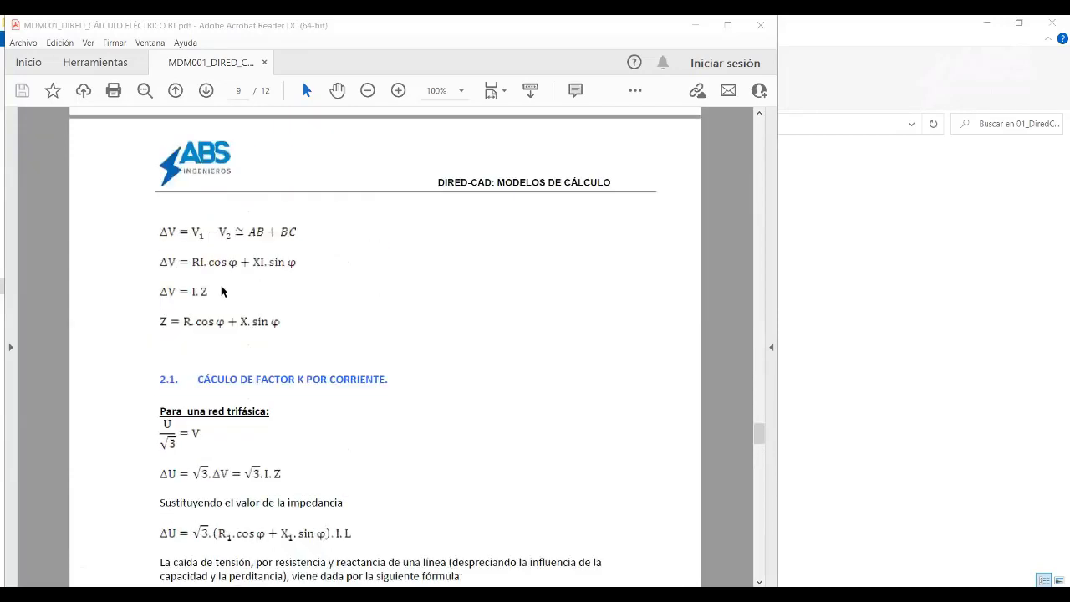
scroll(222, 289, "down", 5)
scroll(241, 305, "down", 5)
scroll(242, 308, "down", 3)
scroll(243, 310, "down", 5)
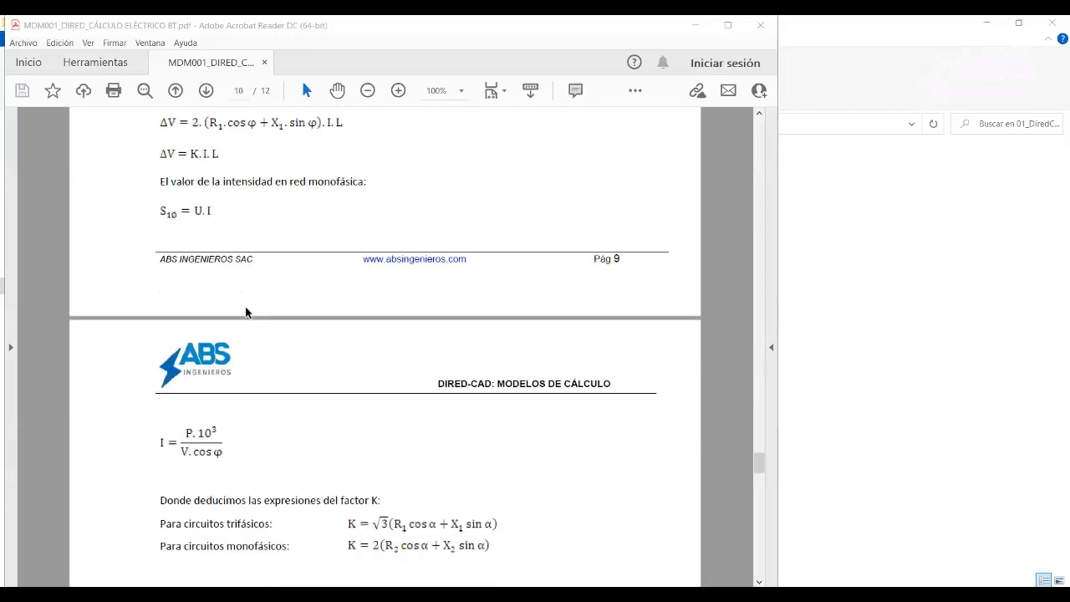
scroll(246, 311, "down", 3)
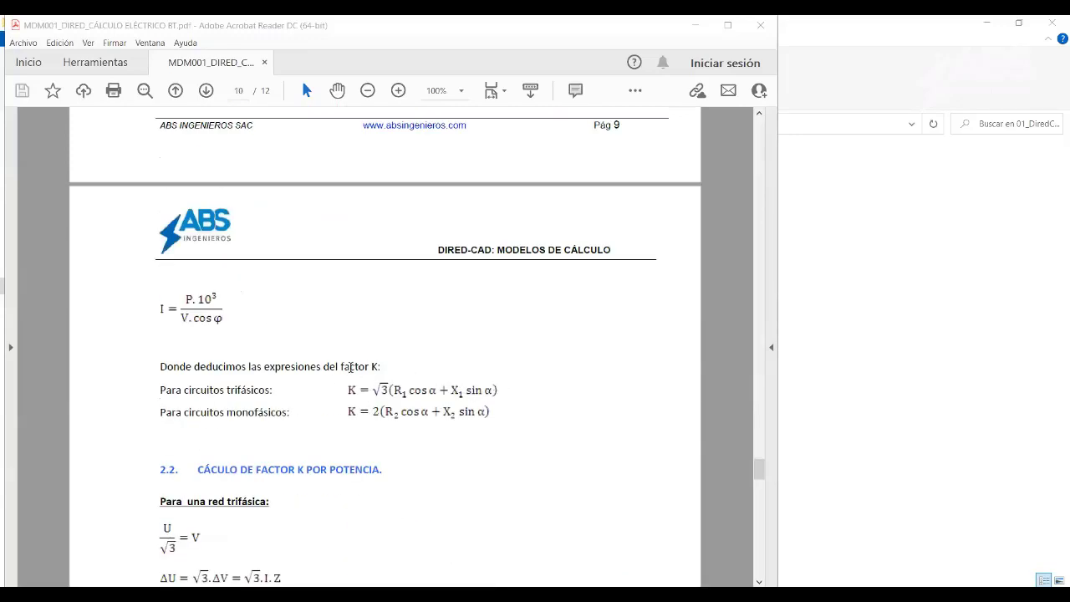
left_click_drag(351, 366, 481, 391)
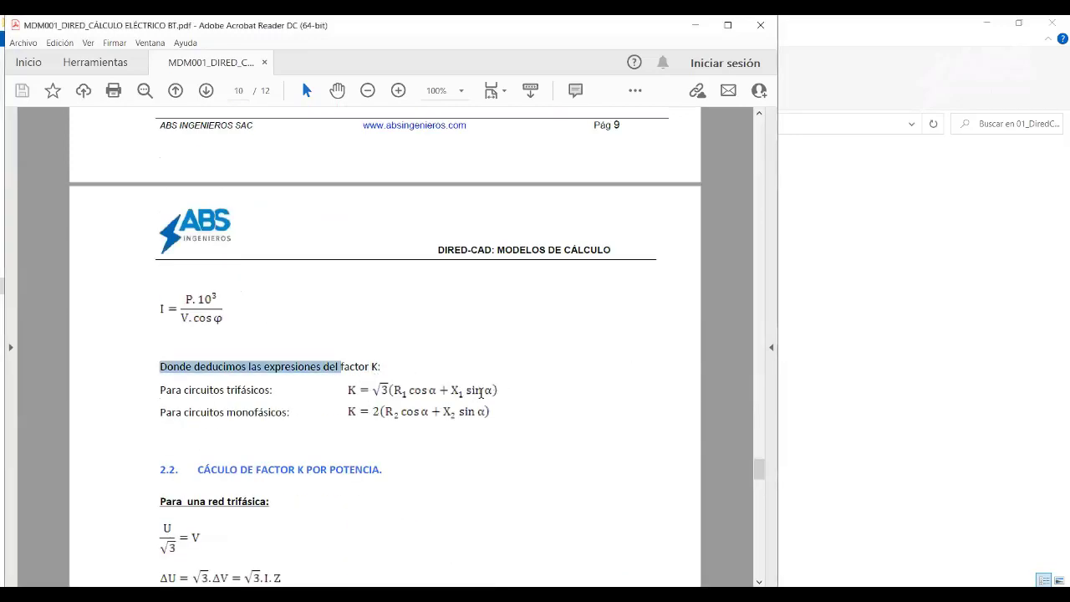
left_click_drag(354, 412, 484, 414)
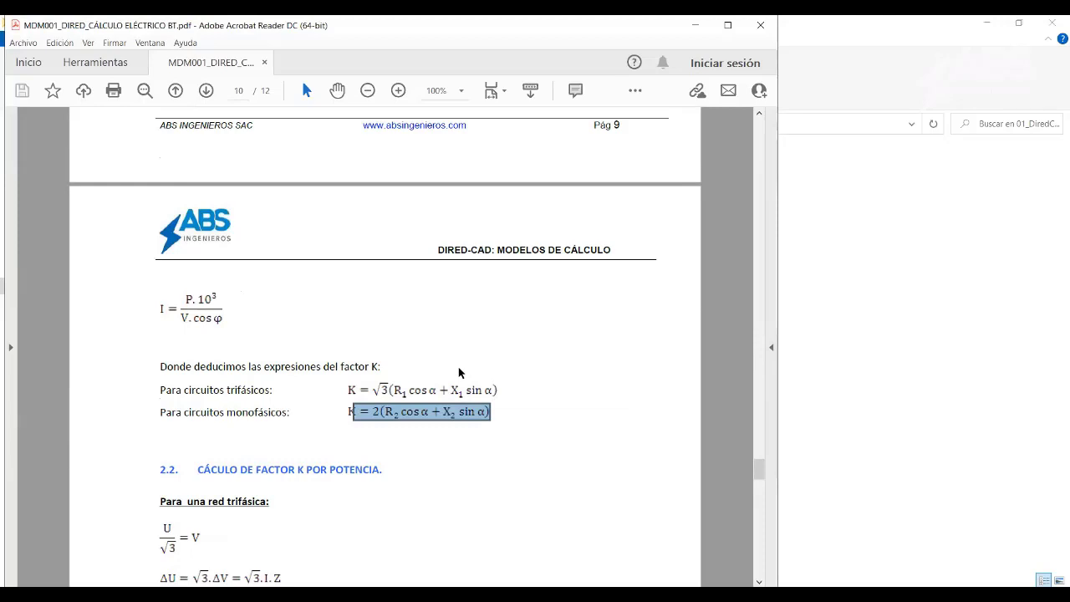
- Return to section 2.1, factor K by current, on page 9
scroll(284, 286, "up", 3)
scroll(288, 285, "up", 2)
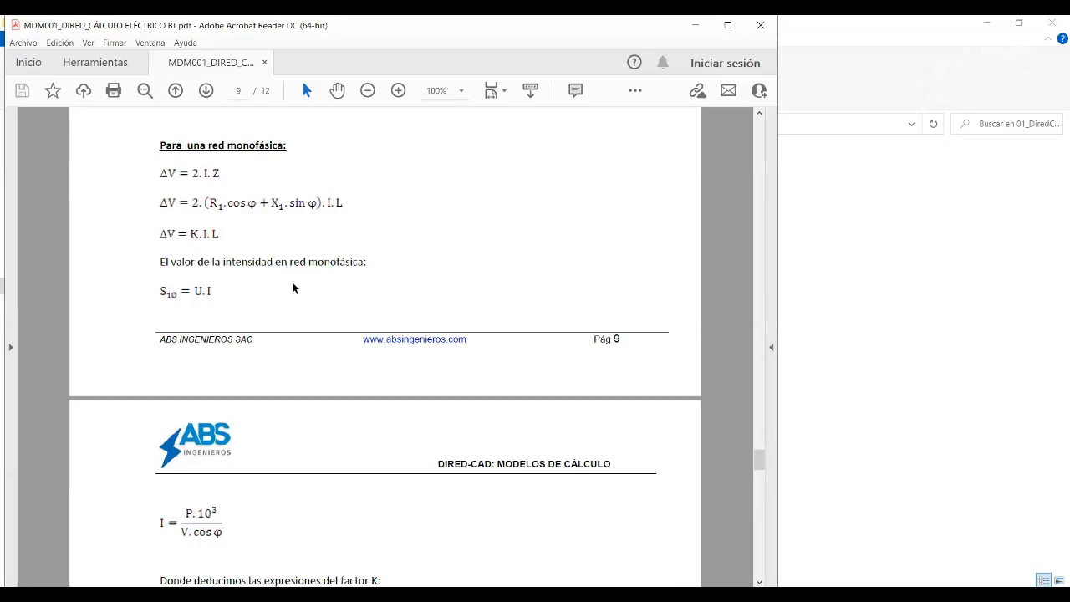
scroll(317, 280, "down", 1)
scroll(317, 279, "up", 3)
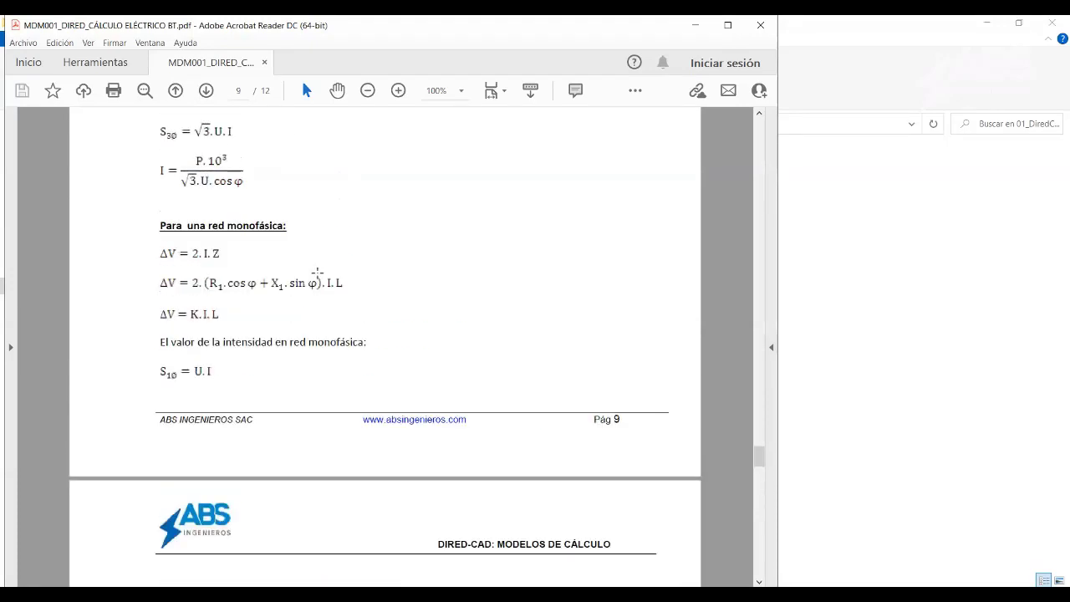
scroll(318, 279, "up", 2)
scroll(317, 280, "up", 1)
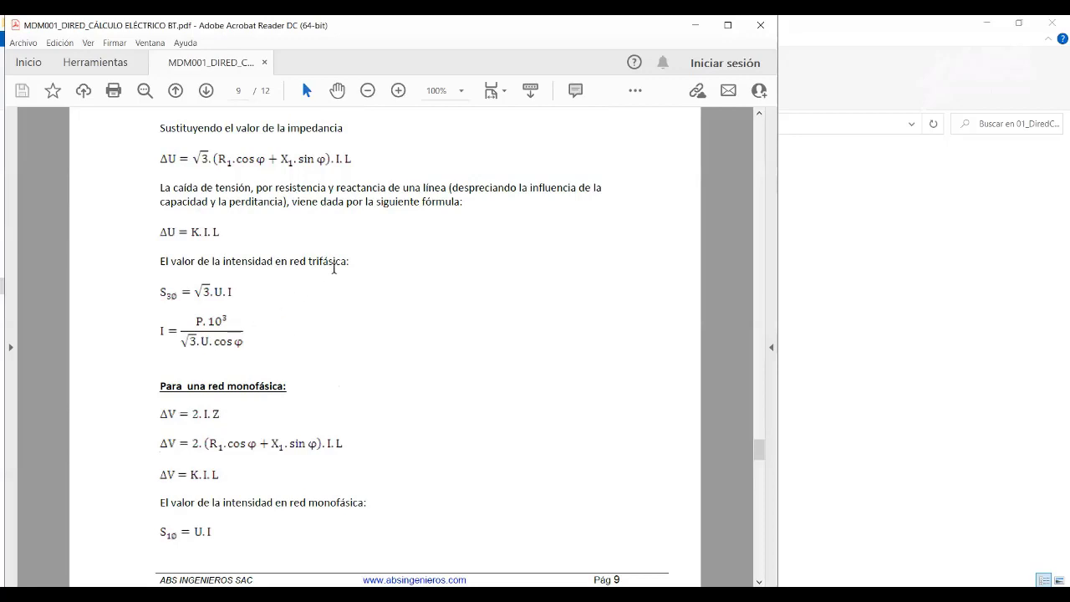
scroll(315, 310, "up", 2)
scroll(318, 301, "up", 3)
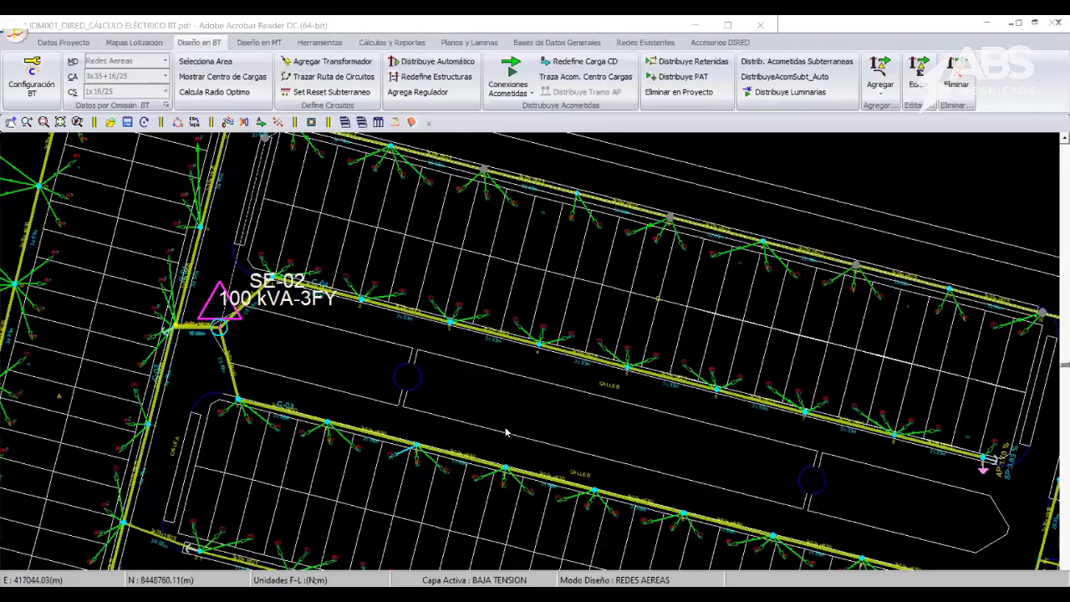
scroll(505, 432, "down", 1)
- Zoom out and back in around substation SE-02, then show the Cálculos y Reportes ribbon commands
scroll(505, 432, "down", 1)
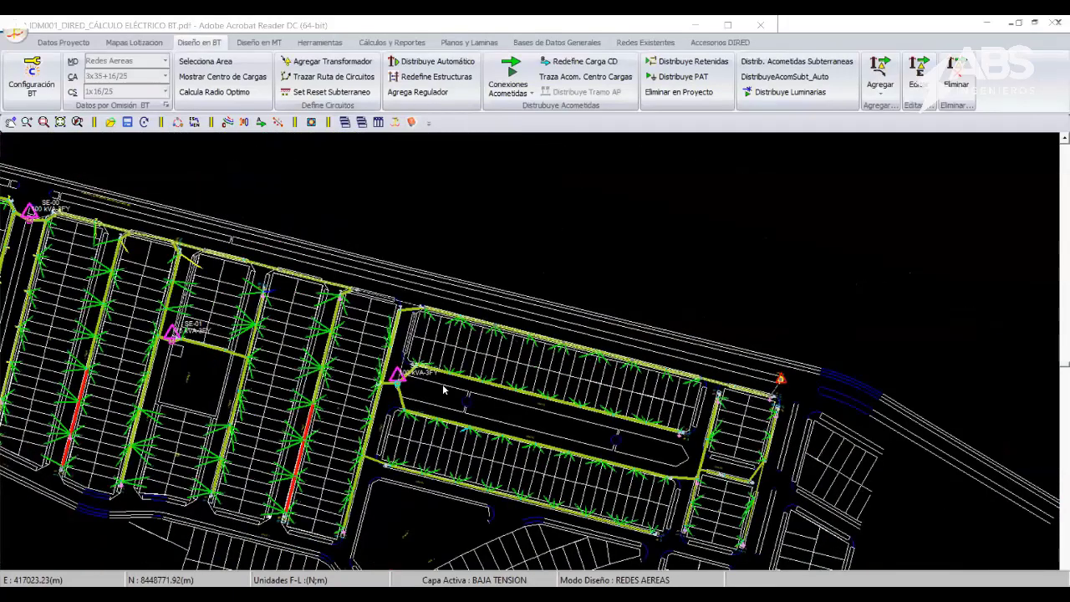
scroll(505, 432, "down", 1)
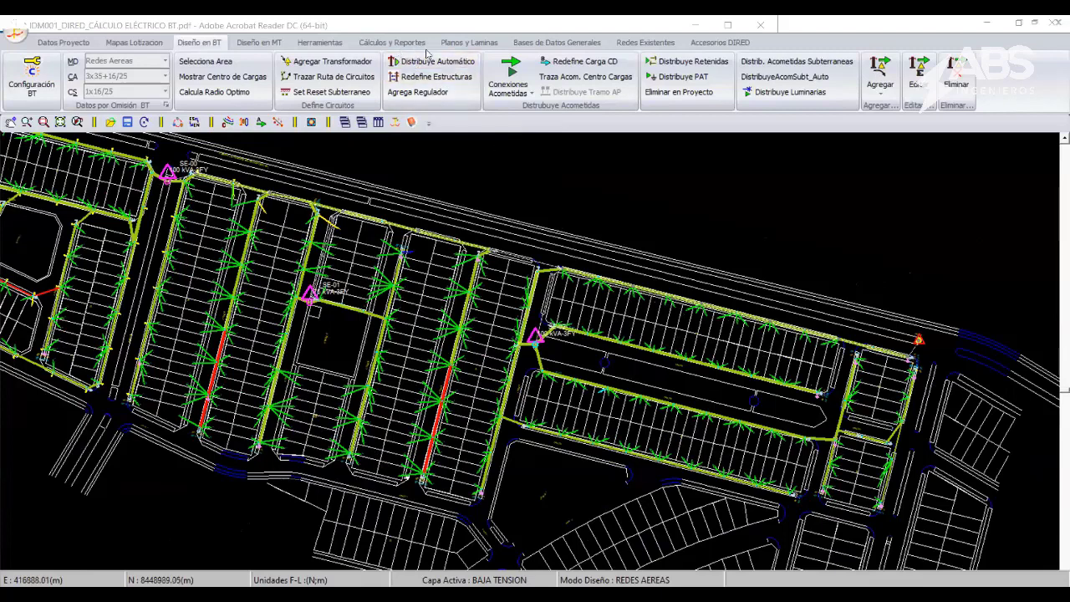
scroll(628, 385, "up", 1)
scroll(629, 385, "up", 1)
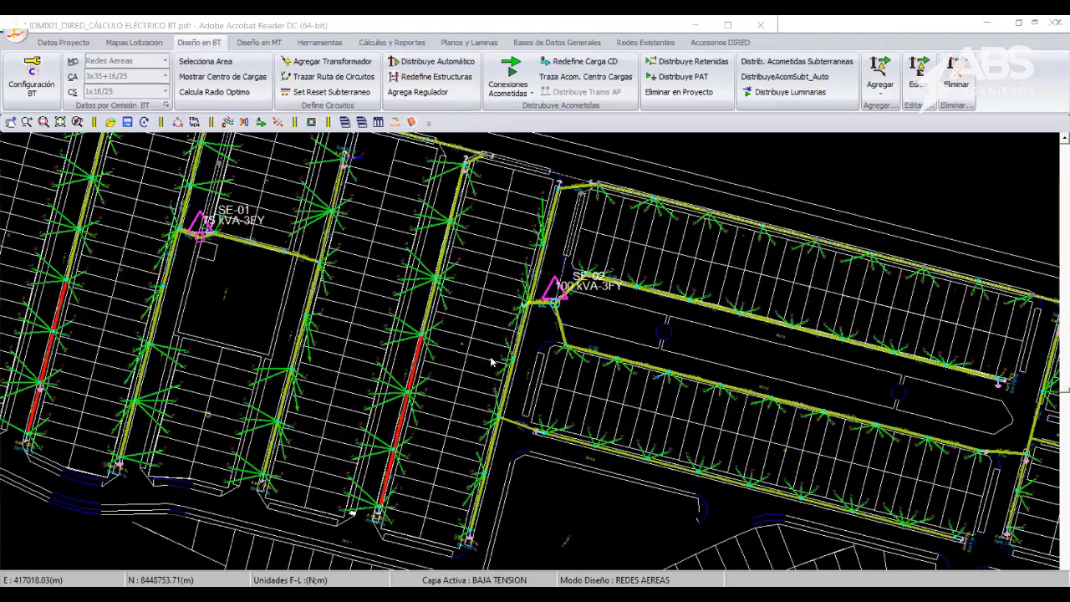
scroll(629, 385, "up", 2)
left_click(390, 43)
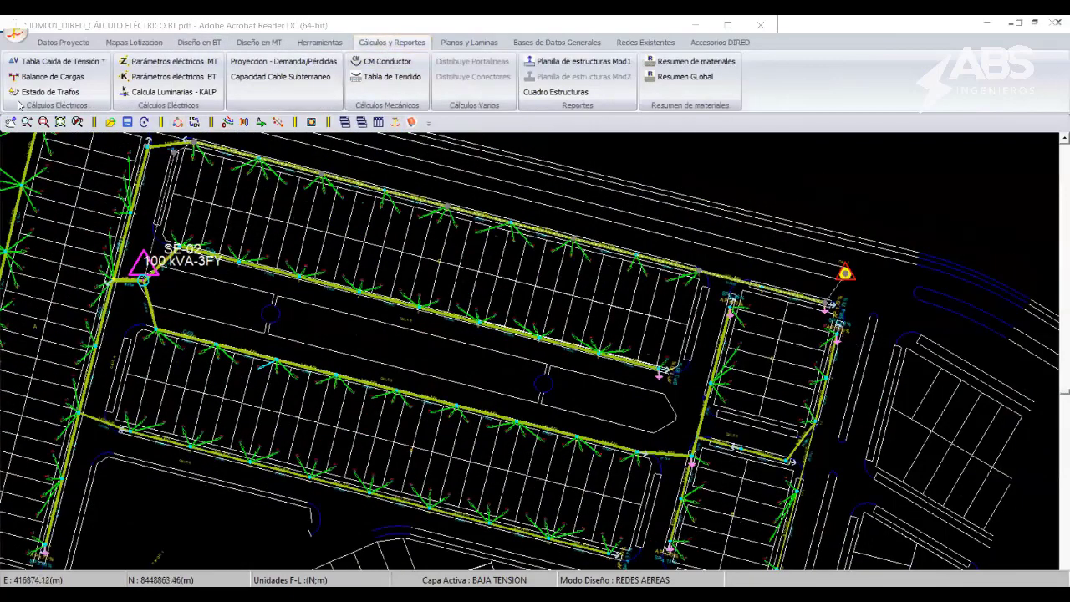
- Open Balance de Cargas and switch the Malla substation from SE-00 to SE-01 and back to SE-00
left_click(59, 80)
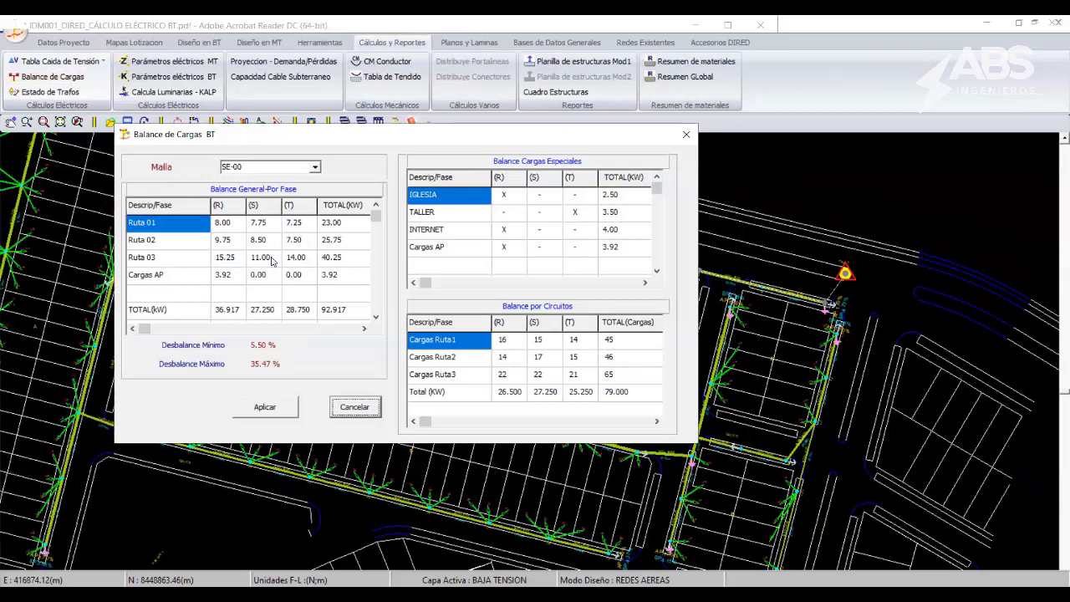
left_click(315, 168)
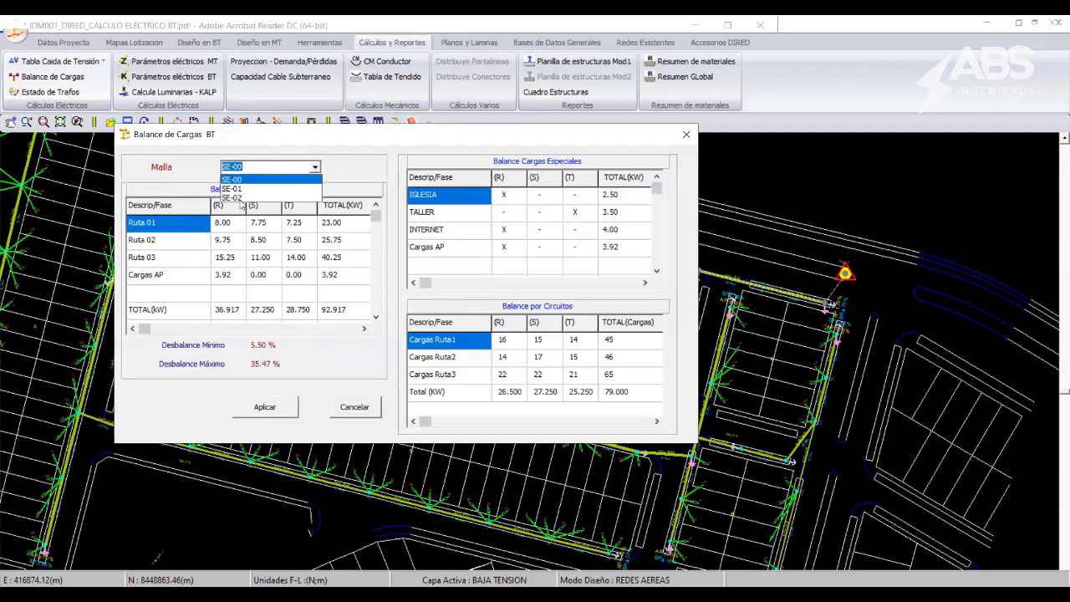
left_click(231, 179)
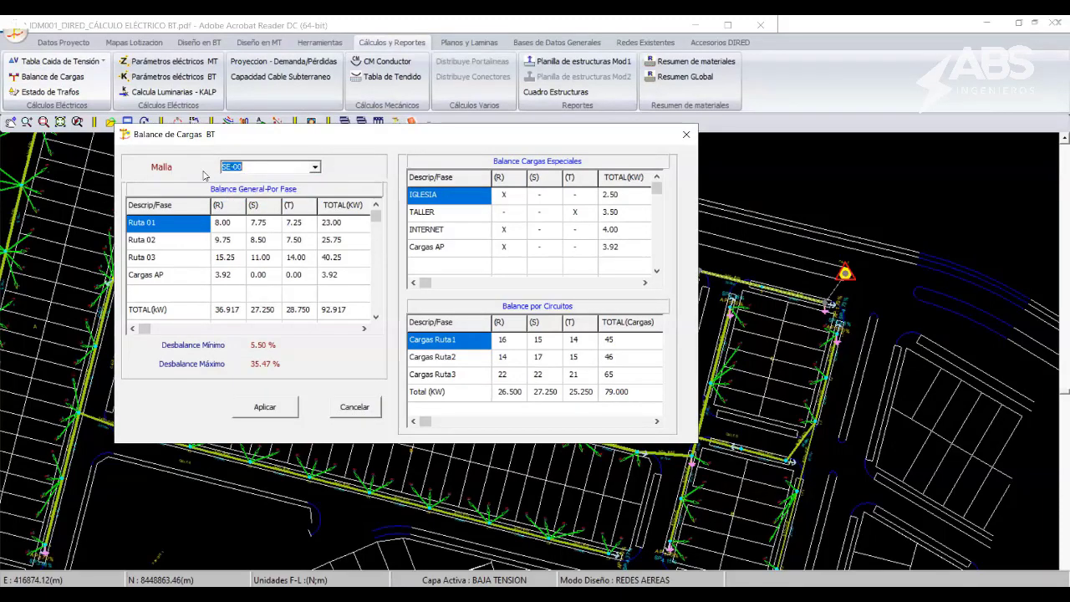
left_click(315, 169)
left_click(267, 188)
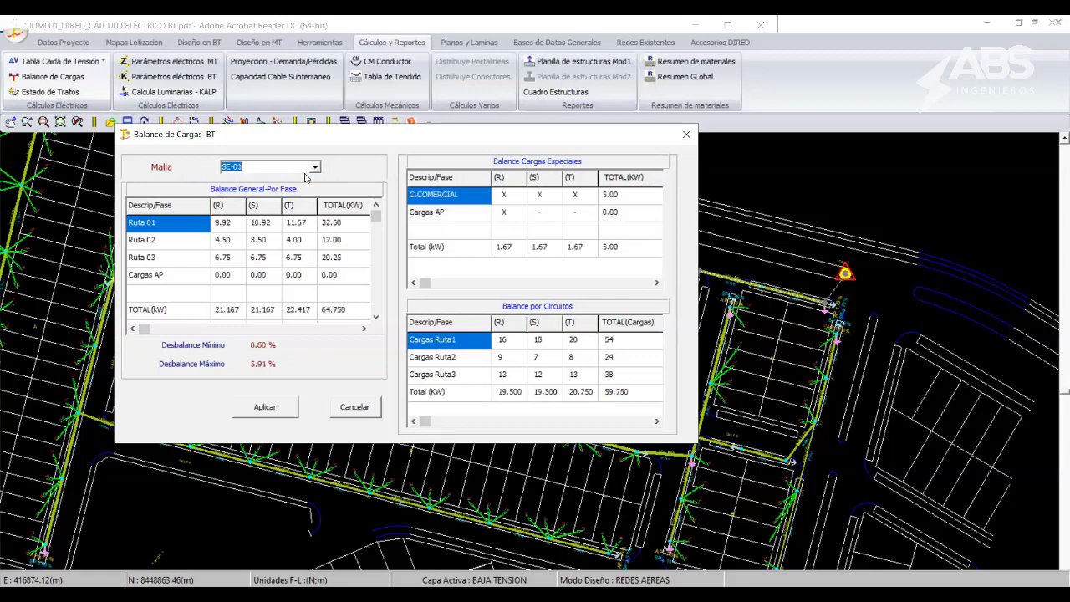
left_click(316, 167)
left_click(276, 179)
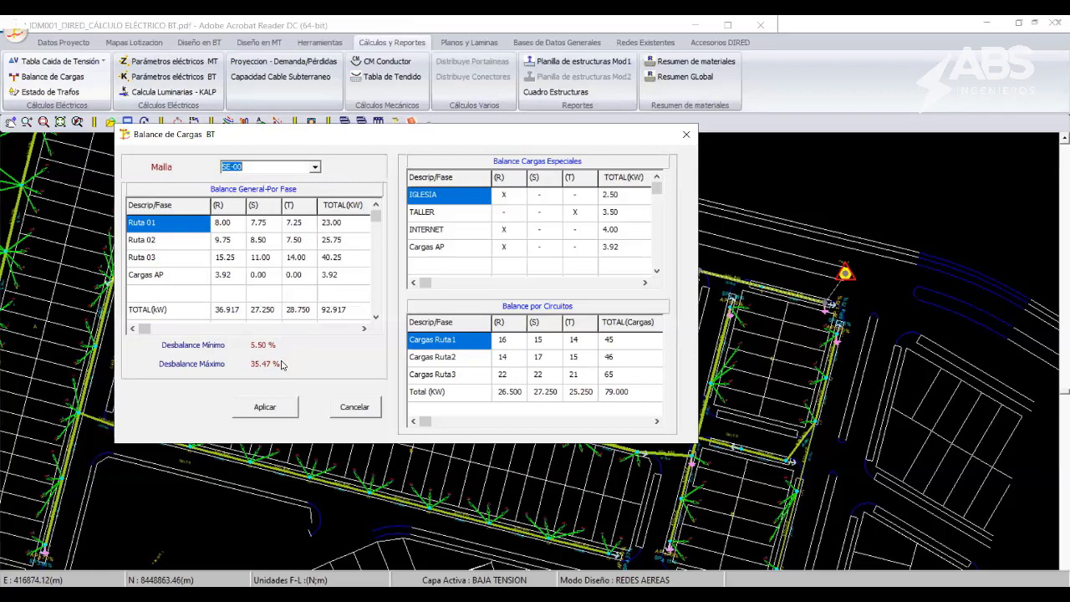
- Inspect the SE-00 phase totals (R 36.917 kW, T 28.750 kW) and move the dialog down-right
left_click(227, 313)
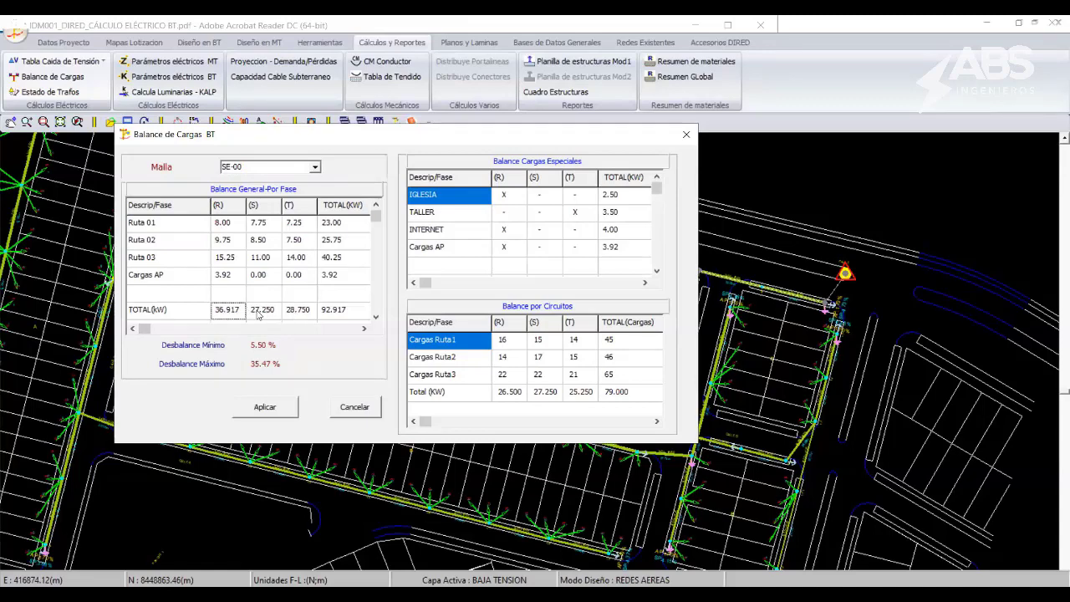
left_click(300, 315)
left_click_drag(458, 147, 524, 168)
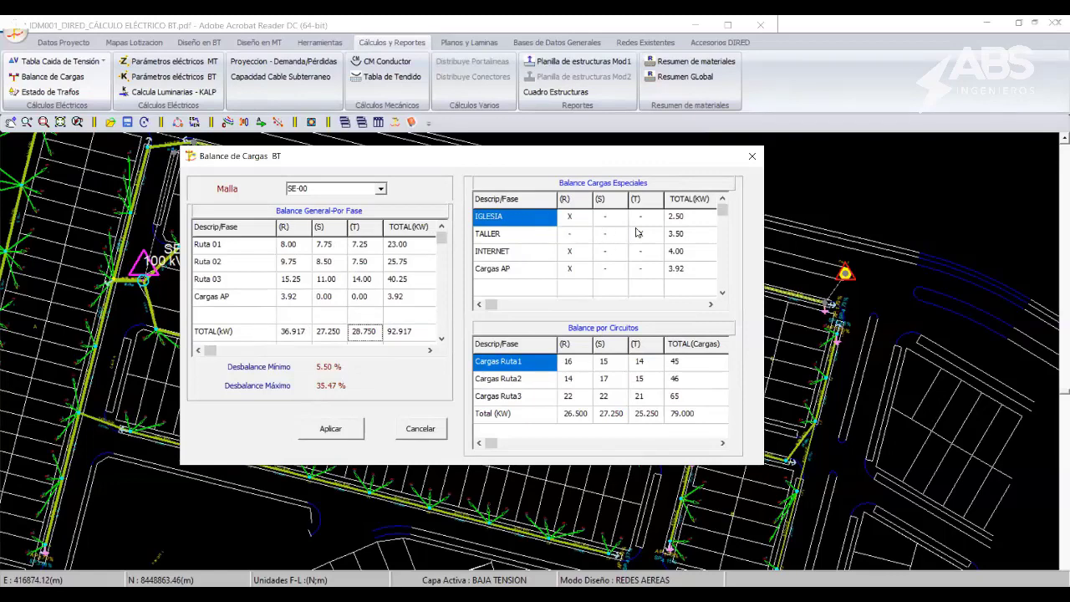
- Move IGLESIA to phase S and Cargas AP to phase T, then open Cargas Ruta3's per-phase load count
left_click(611, 219)
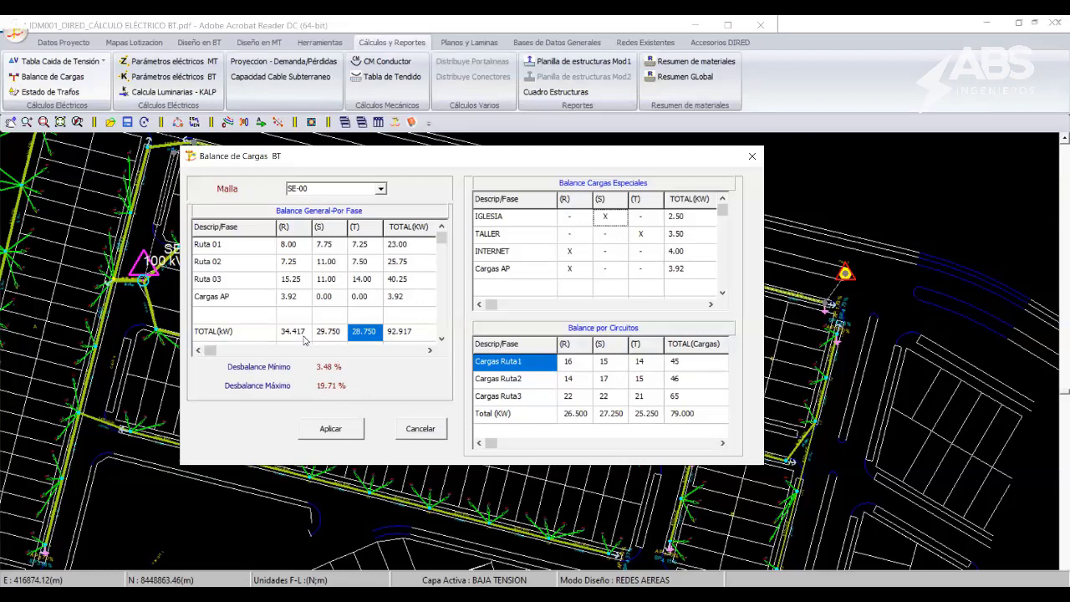
left_click(640, 271)
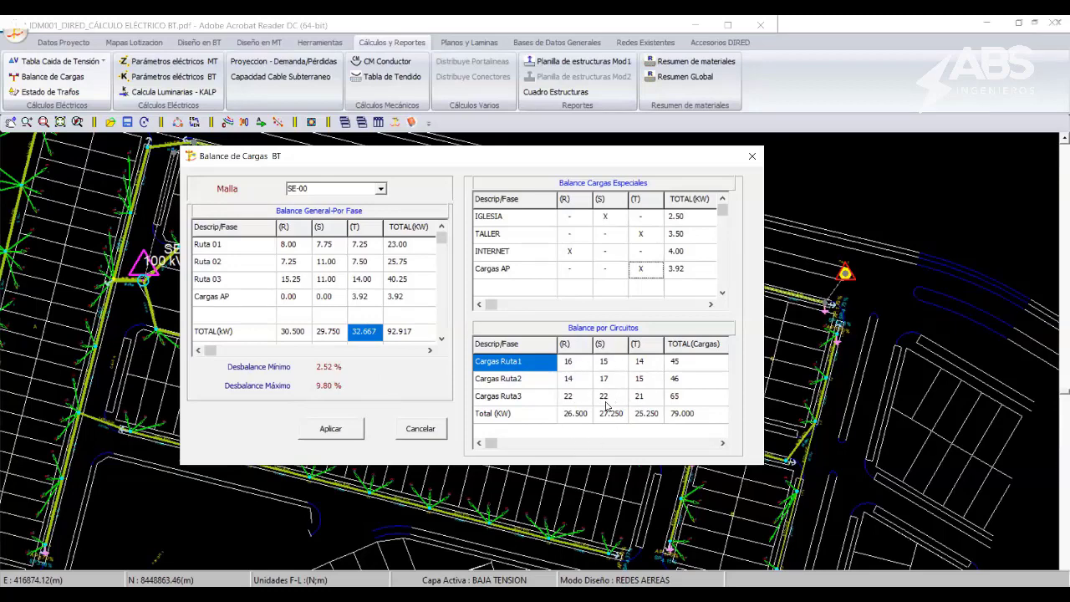
double_click(606, 398)
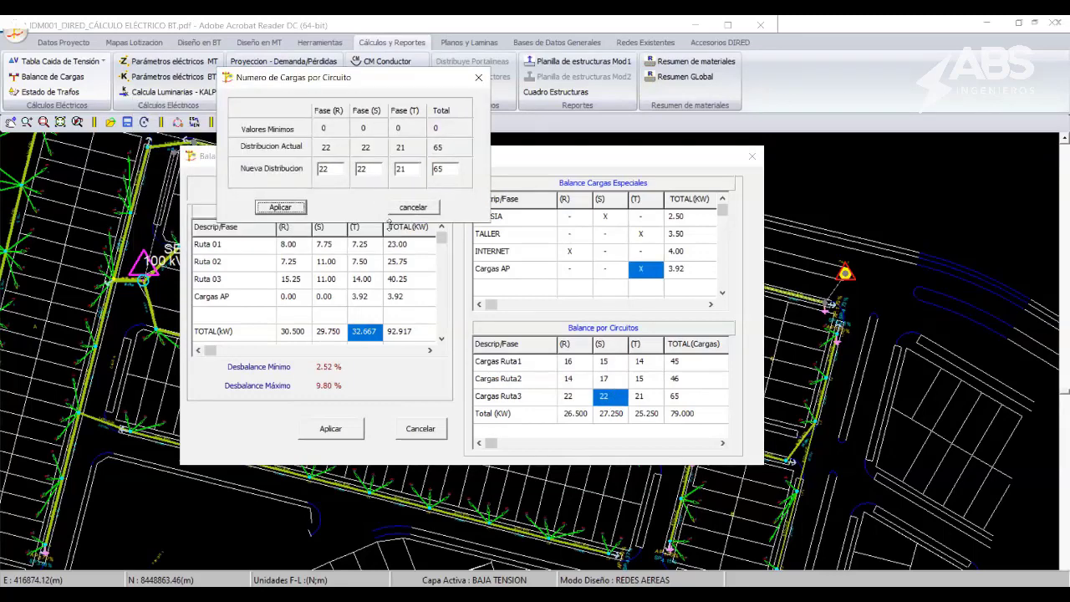
- Set Cargas Ruta3's phase T count to 20 for a 22/23/20 distribution and apply it
double_click(402, 170)
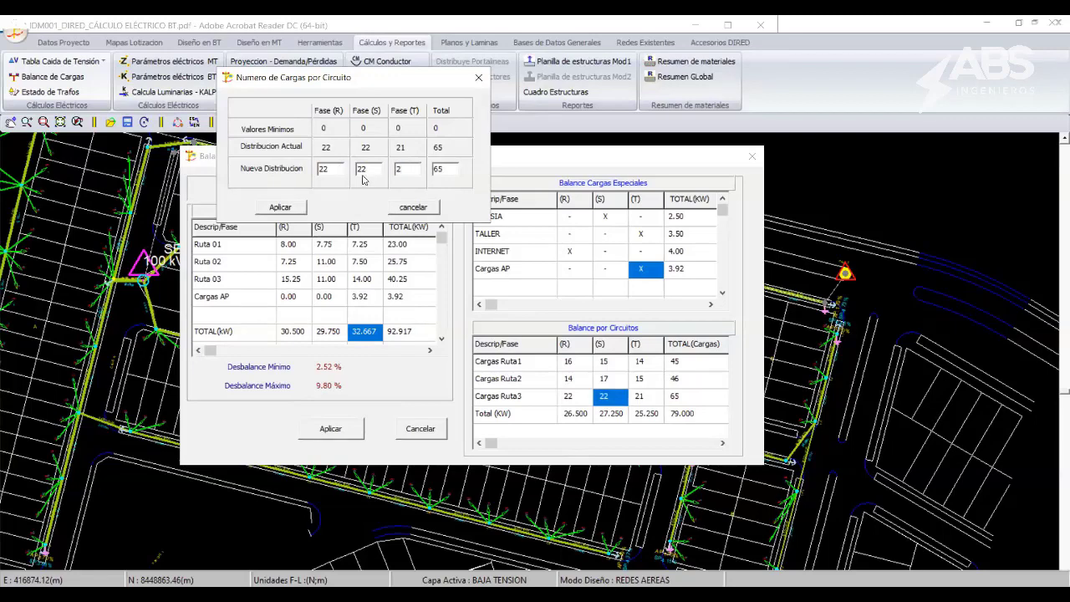
type("0")
left_click(413, 207)
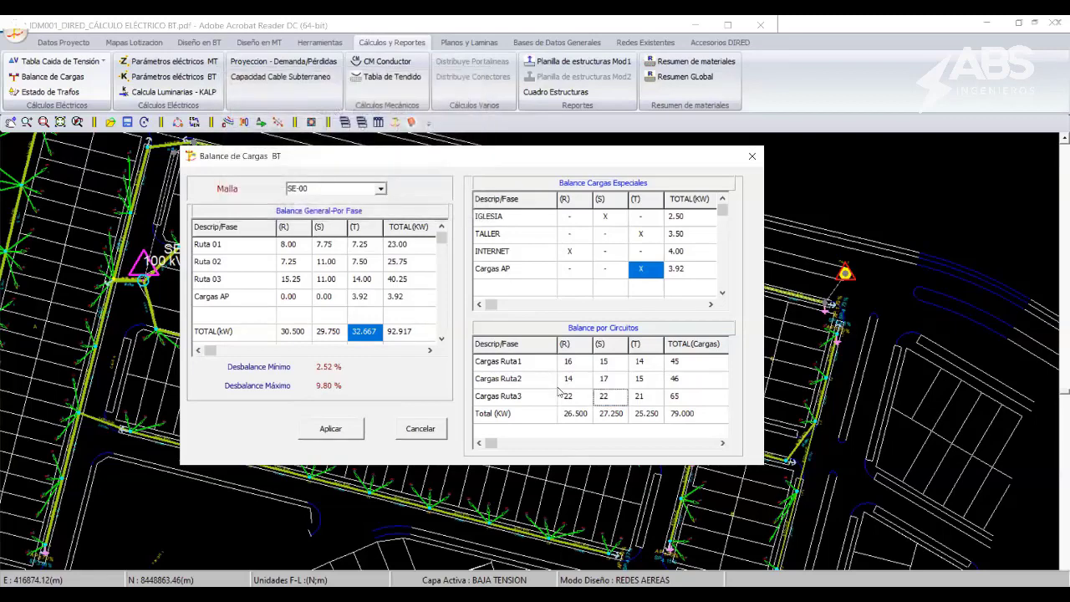
double_click(617, 399)
double_click(325, 196)
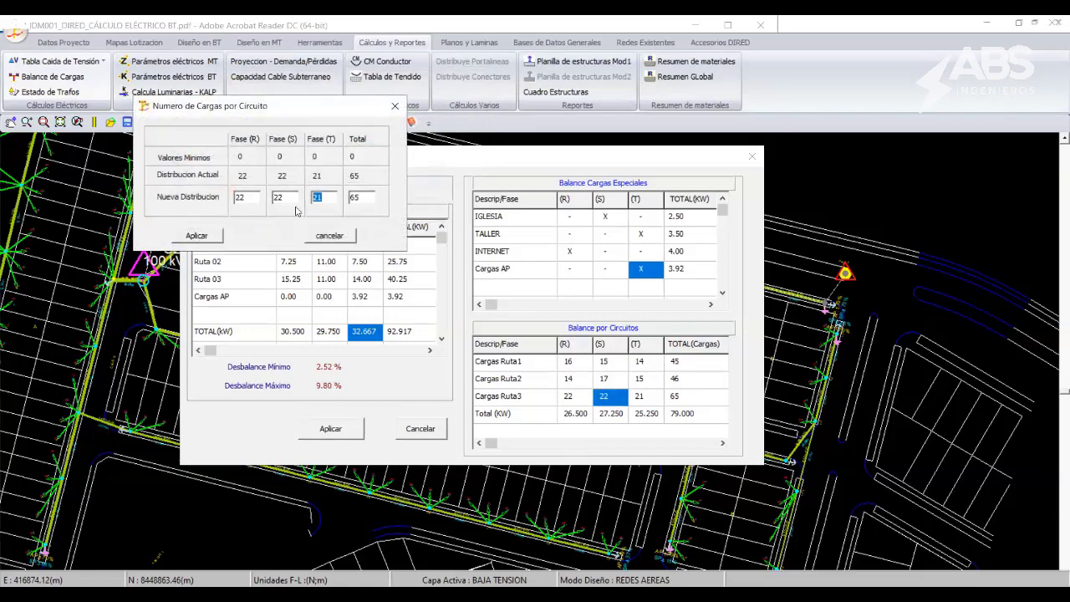
type("20")
left_click(198, 236)
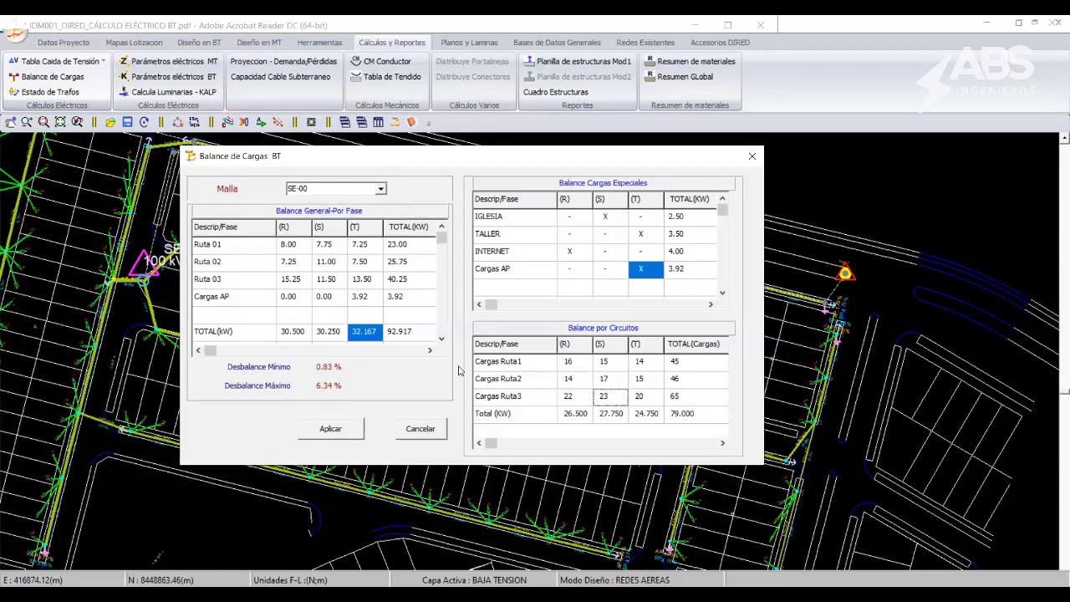
- Apply the rebalanced SE-00 phase loads and close Balance de Cargas BT
left_click(332, 429)
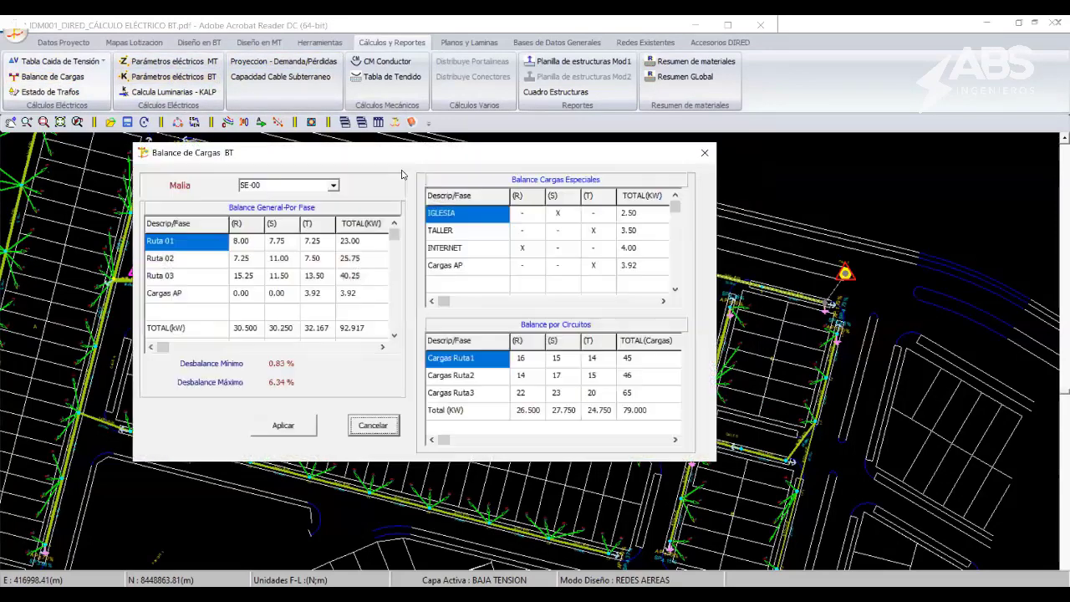
left_click_drag(390, 163, 458, 161)
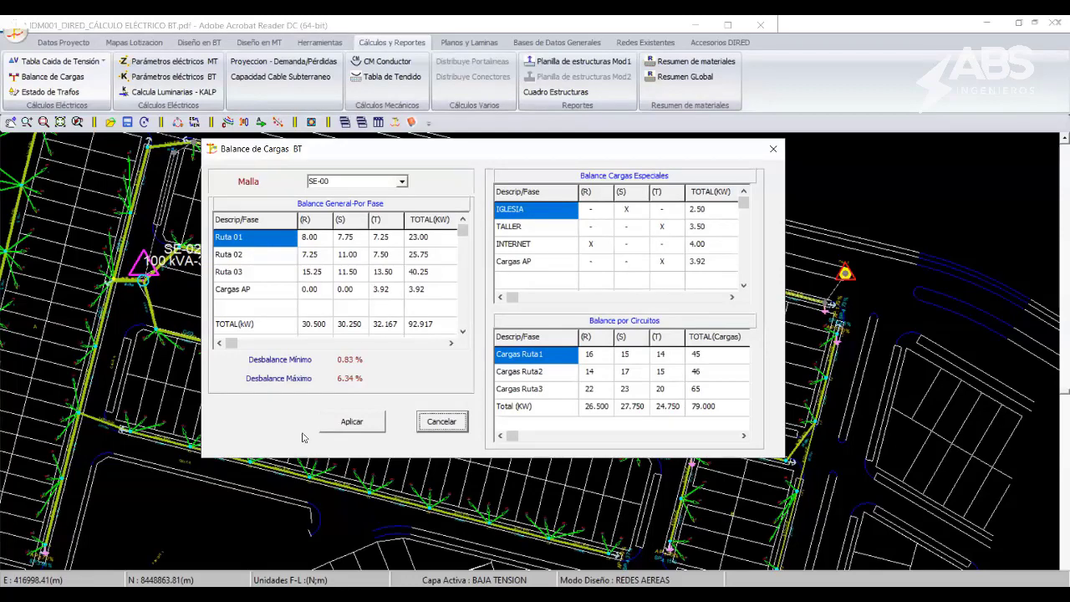
left_click(353, 425)
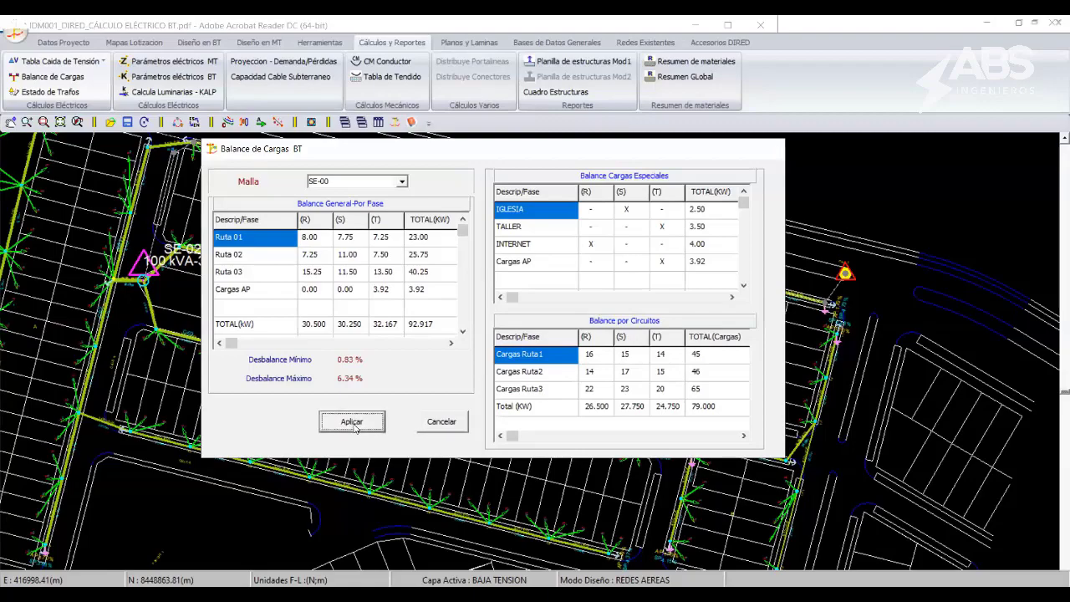
mouse_move(378, 394)
middle_mouse_down()
mouse_move(685, 383)
mouse_move(473, 363)
middle_mouse_up()
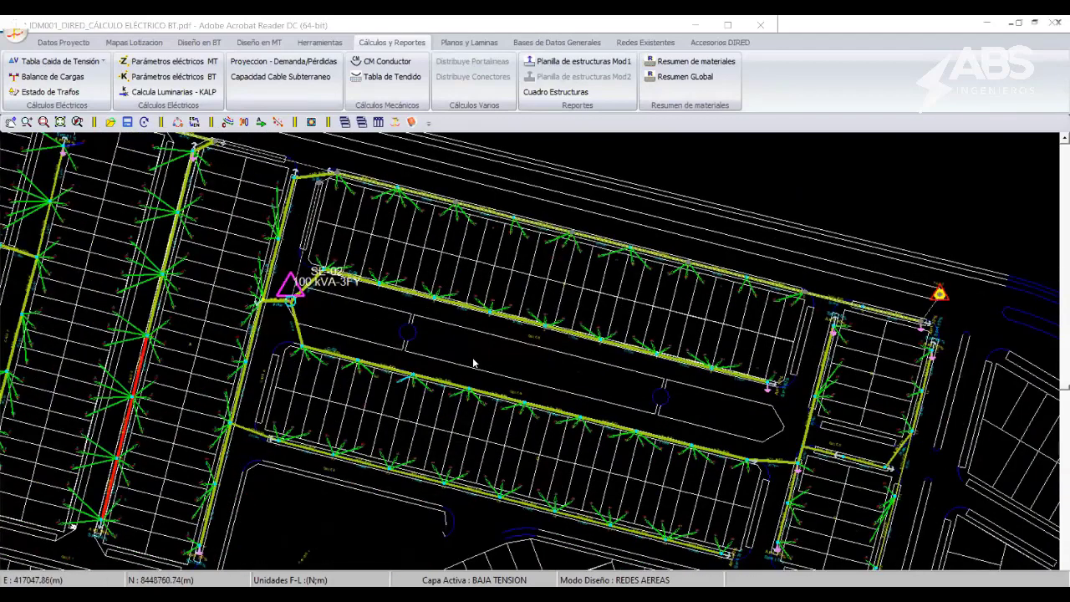
- Pan and zoom around SE-02 and PA-MT to read the span conductor and % drop labels
scroll(512, 306, "up", 2)
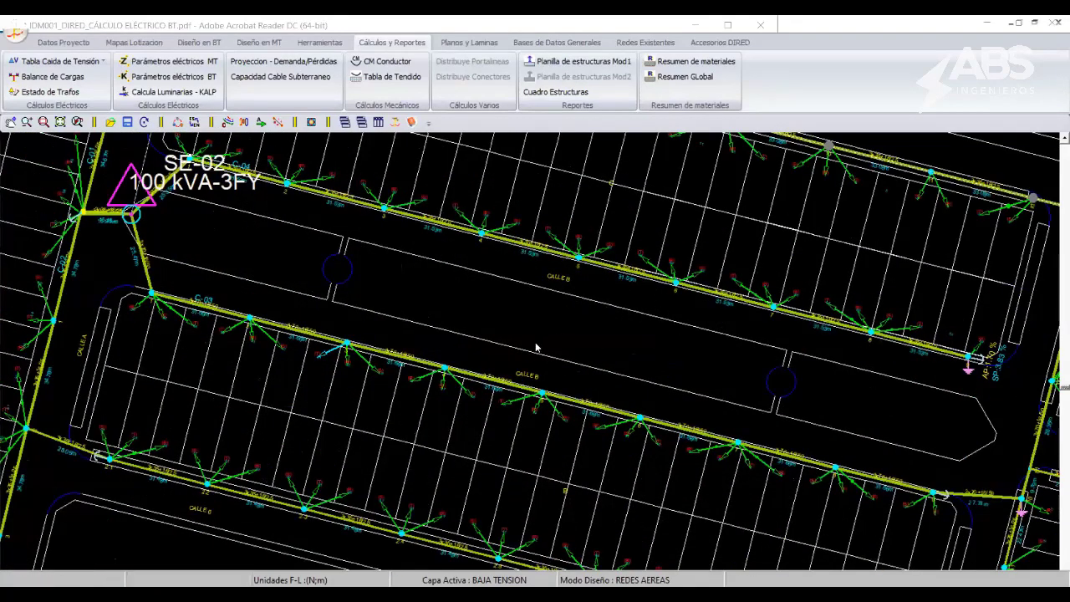
middle_click_drag(512, 306, 464, 322)
middle_click_drag(826, 442, 621, 355)
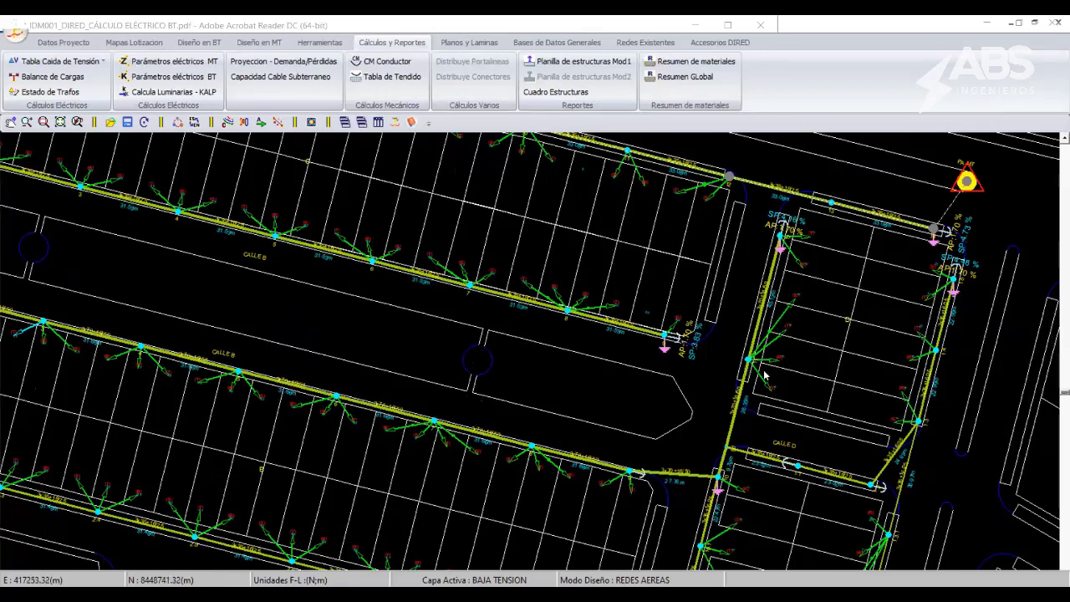
middle_click_drag(638, 364, 635, 365)
scroll(635, 365, "up", 1)
scroll(619, 368, "up", 1)
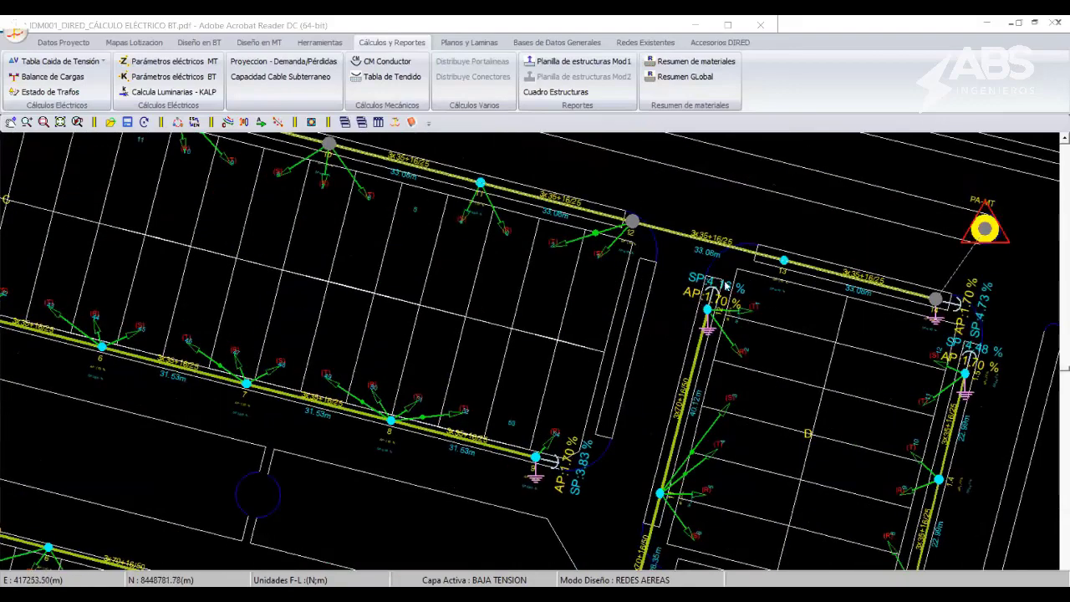
scroll(587, 372, "up", 1)
scroll(586, 371, "down", 2)
scroll(629, 346, "up", 2)
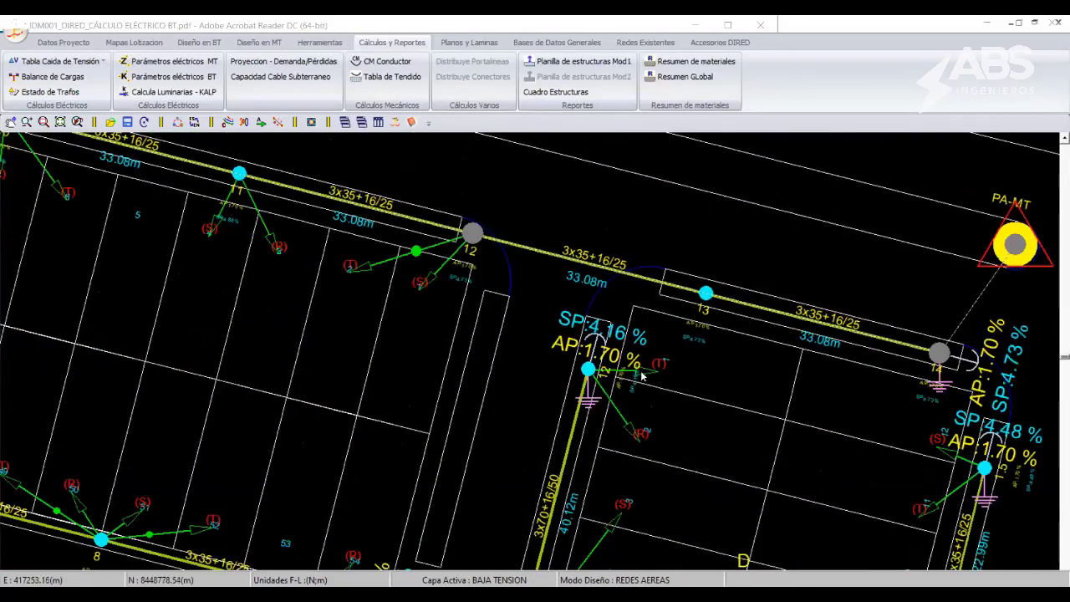
scroll(605, 388, "down", 1)
scroll(605, 388, "down", 1)
mouse_move(477, 552)
middle_mouse_down()
mouse_move(510, 426)
mouse_move(585, 422)
middle_mouse_up()
middle_click_drag(150, 410, 368, 409)
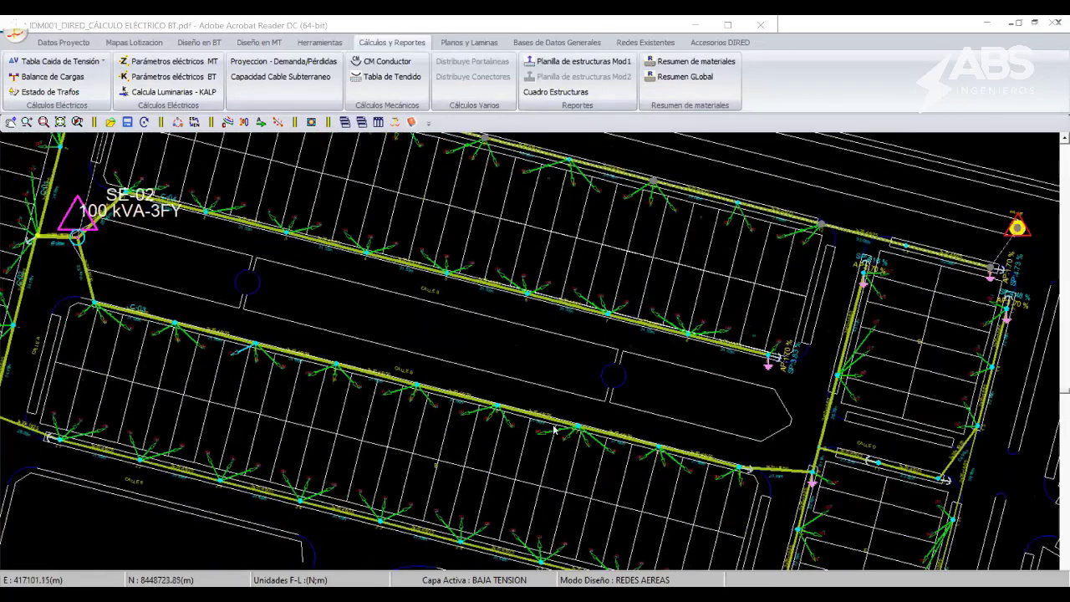
middle_click_drag(401, 378, 772, 441)
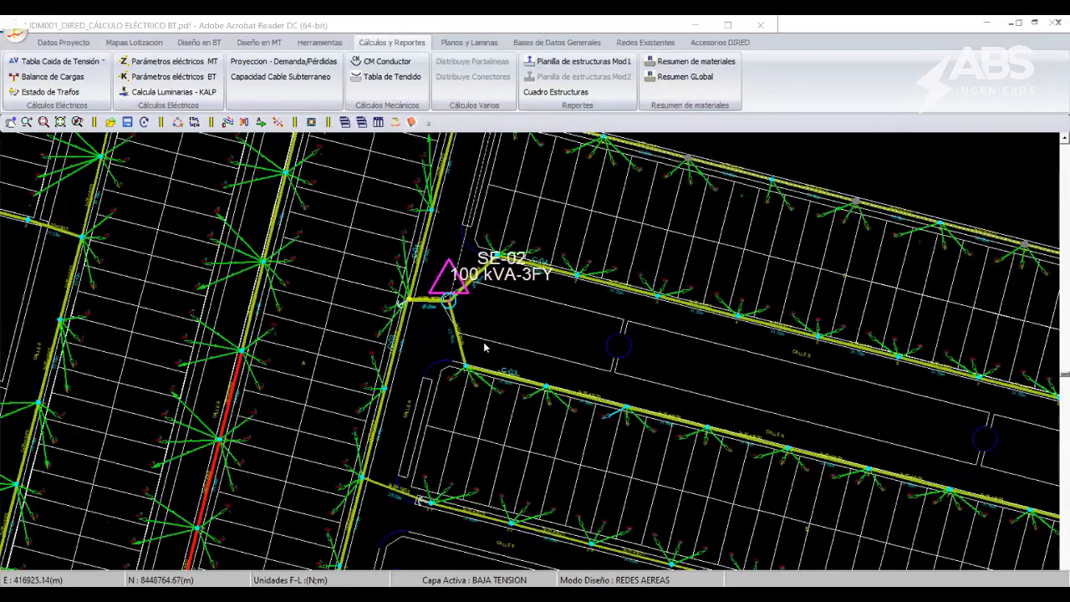
middle_click_drag(462, 309, 478, 224)
- Inspect the red span's circuit conductor settings in Edición de Circuito, then close it
left_click(481, 224)
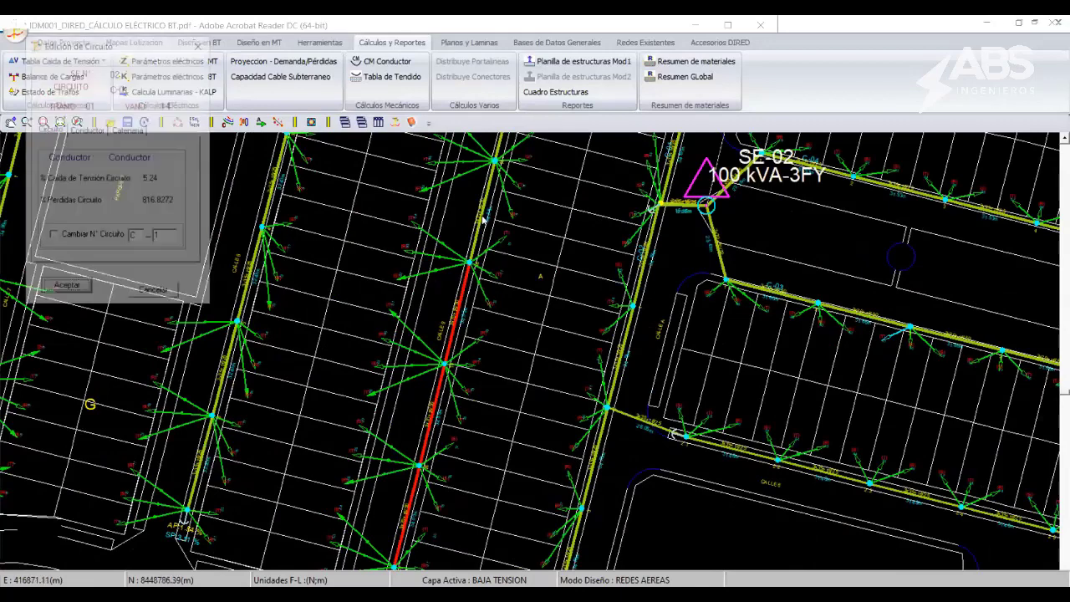
left_click(87, 130)
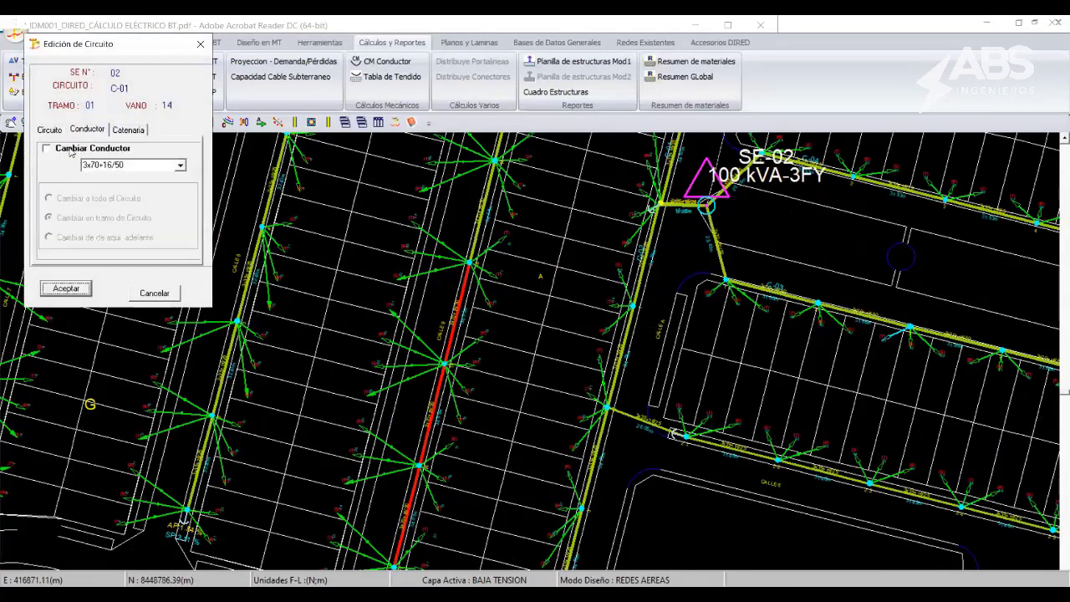
left_click(72, 151)
left_click(154, 294)
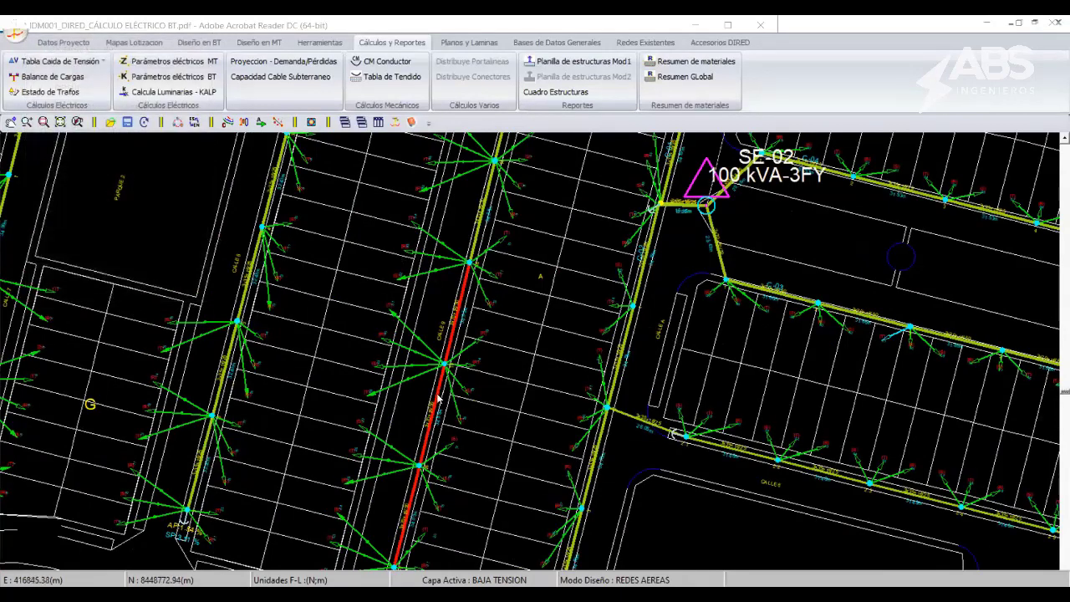
- Pan around SE-01, SE-02 and the pole junction, then bring up the Diseño en BT tools
middle_click_drag(364, 133, 564, 514)
middle_click_drag(434, 402, 452, 212)
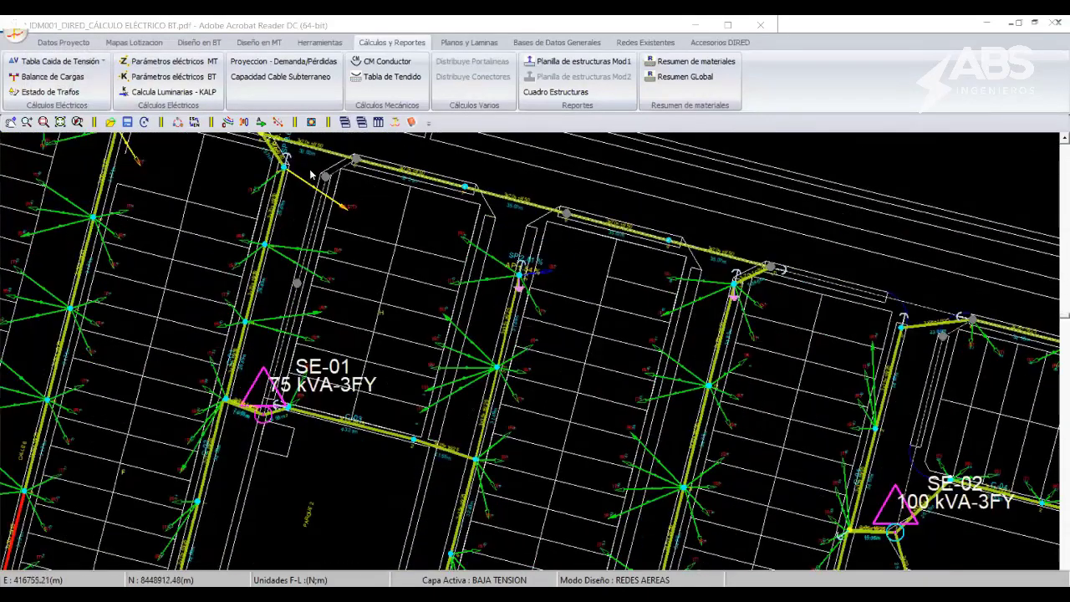
middle_click_drag(616, 239, 635, 168)
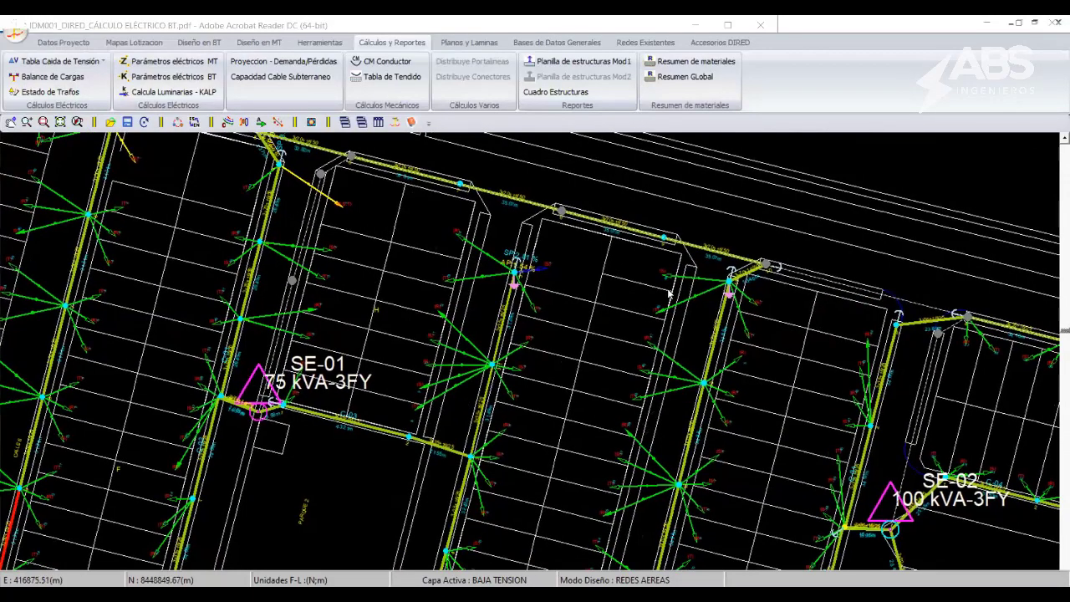
middle_click_drag(652, 401, 586, 318)
middle_click_drag(661, 435, 661, 285)
middle_click_drag(659, 413, 644, 468)
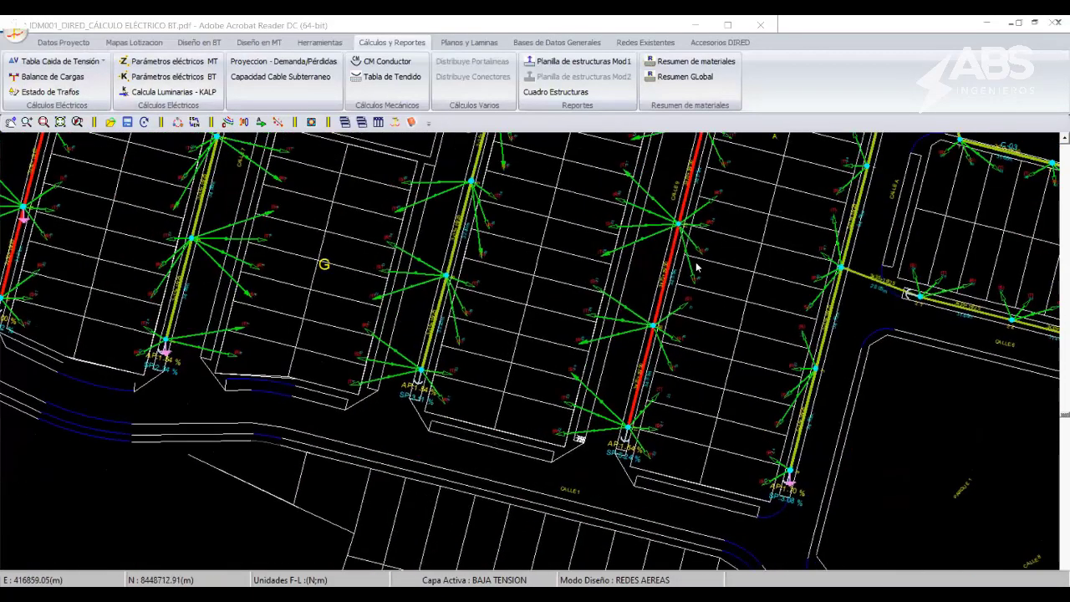
middle_click_drag(644, 251, 631, 310)
middle_click_drag(636, 213, 609, 309)
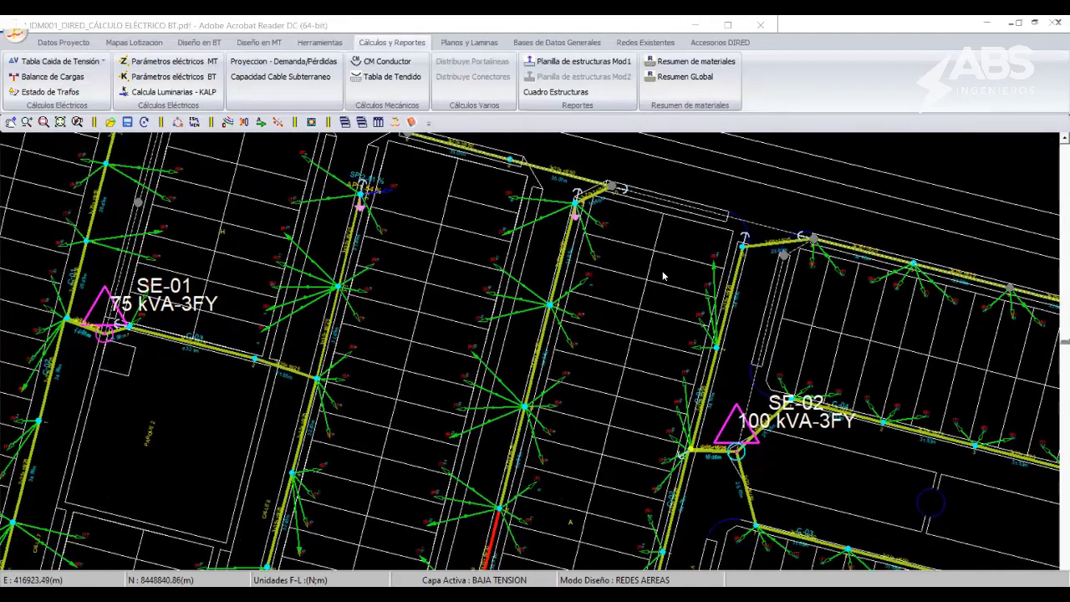
middle_click_drag(663, 282, 657, 223)
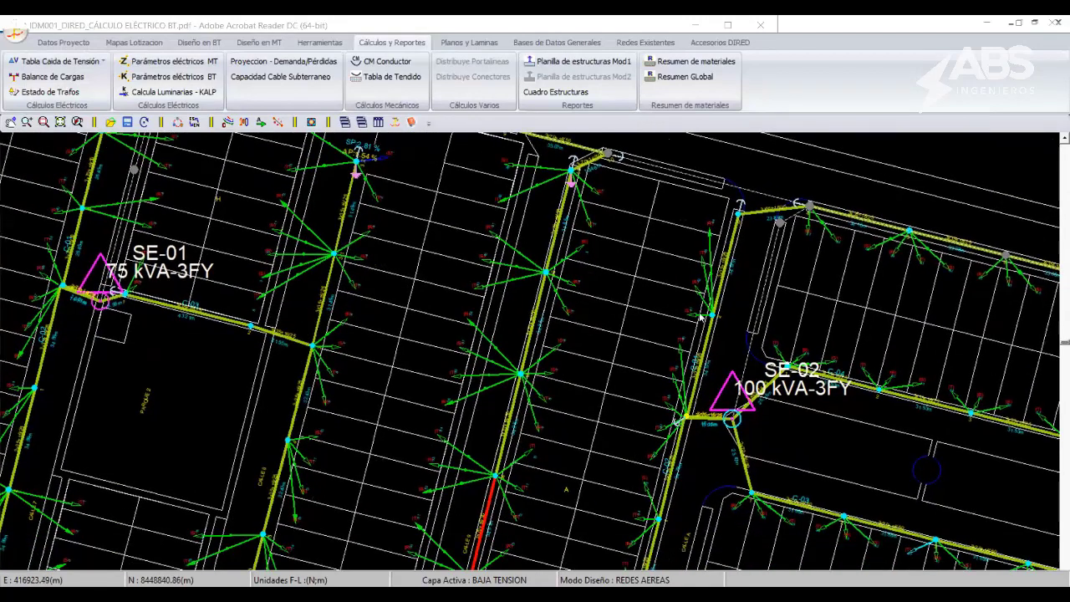
middle_click_drag(700, 316, 111, 318)
middle_click_drag(168, 209, 465, 293)
middle_click_drag(295, 264, 494, 255)
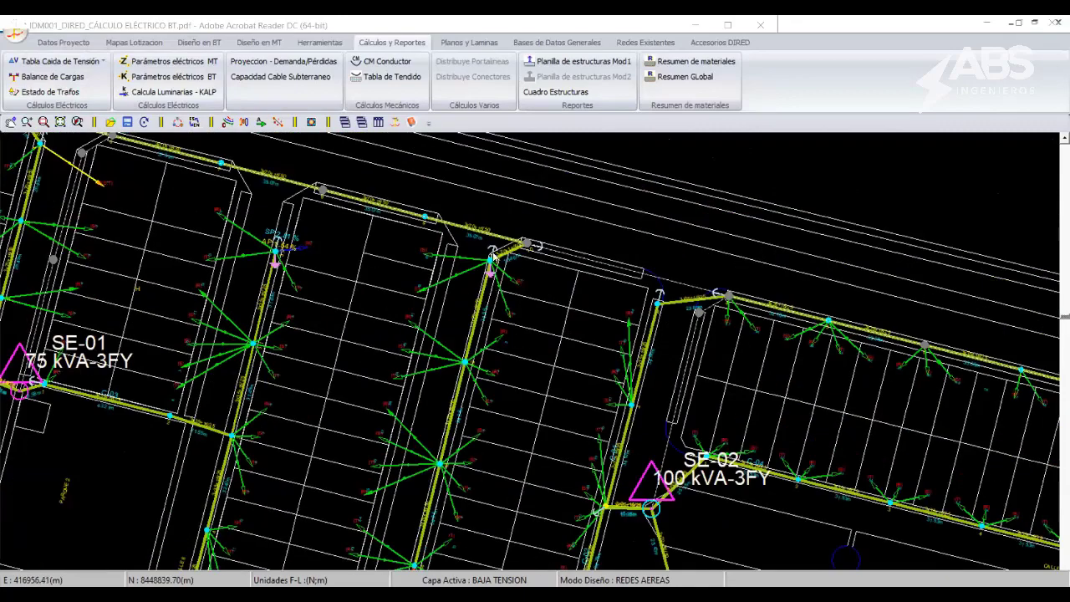
scroll(493, 255, "up", 2)
scroll(482, 290, "up", 1)
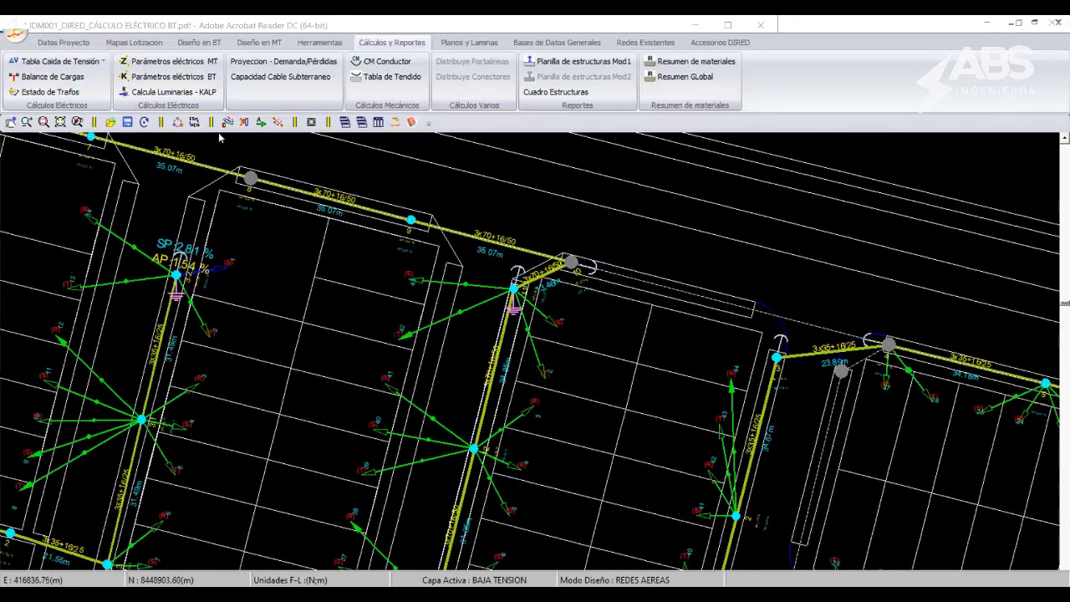
middle_click_drag(644, 307, 637, 358)
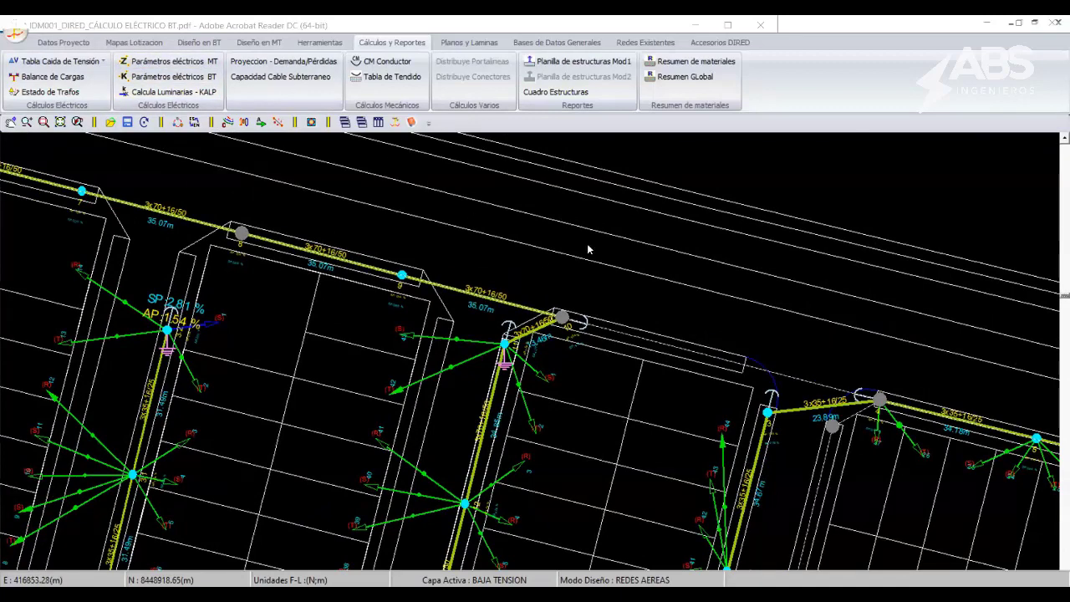
left_click(203, 43)
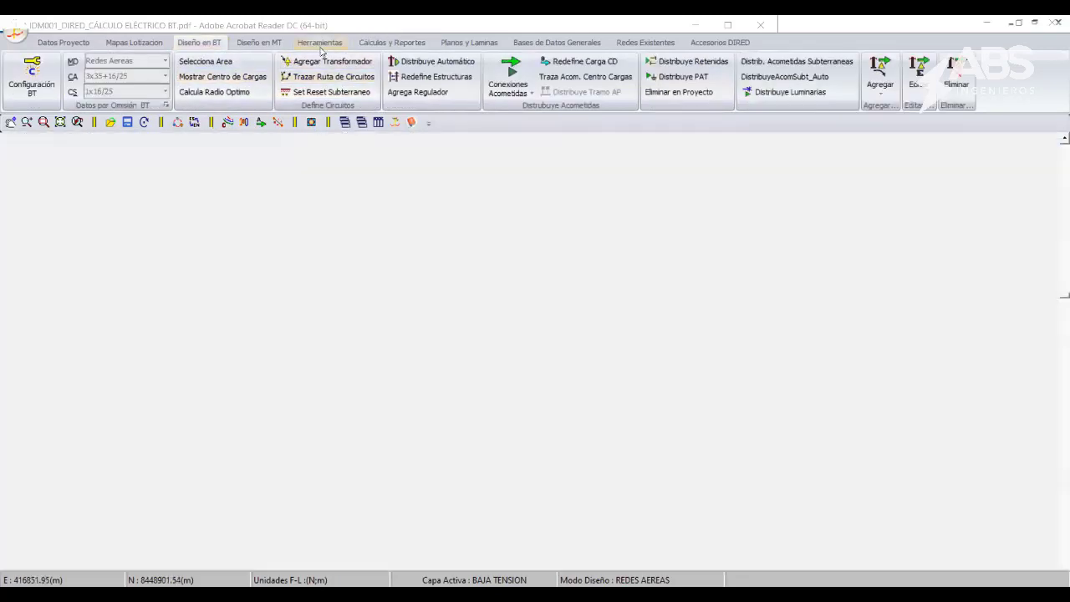
- Trace a short new route from the corner node to a new node up the street
left_click(319, 42)
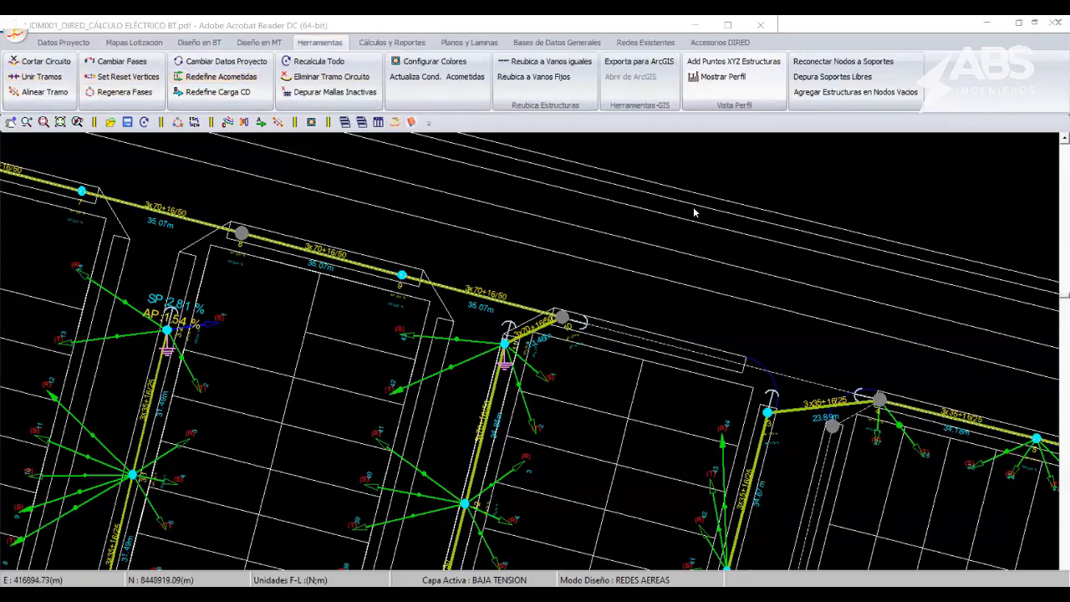
left_click(213, 47)
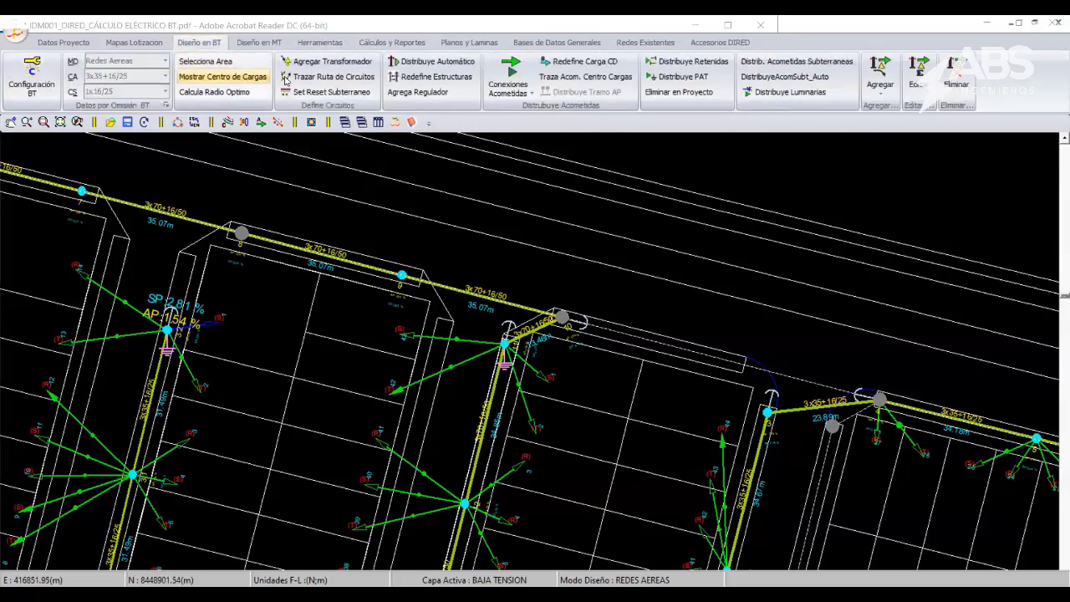
left_click(767, 411)
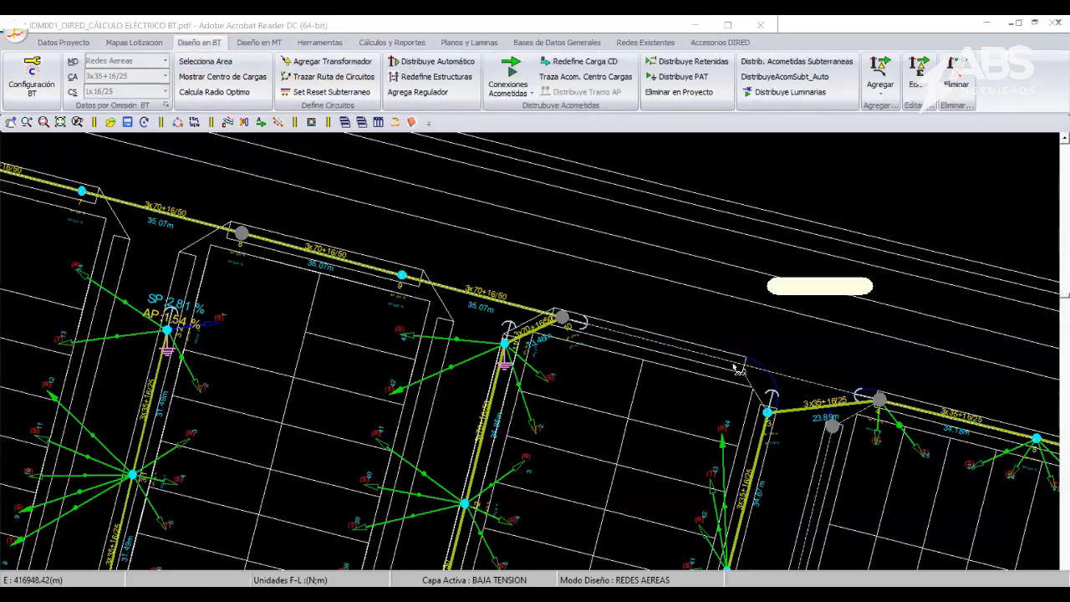
left_click(738, 363)
right_click(719, 273)
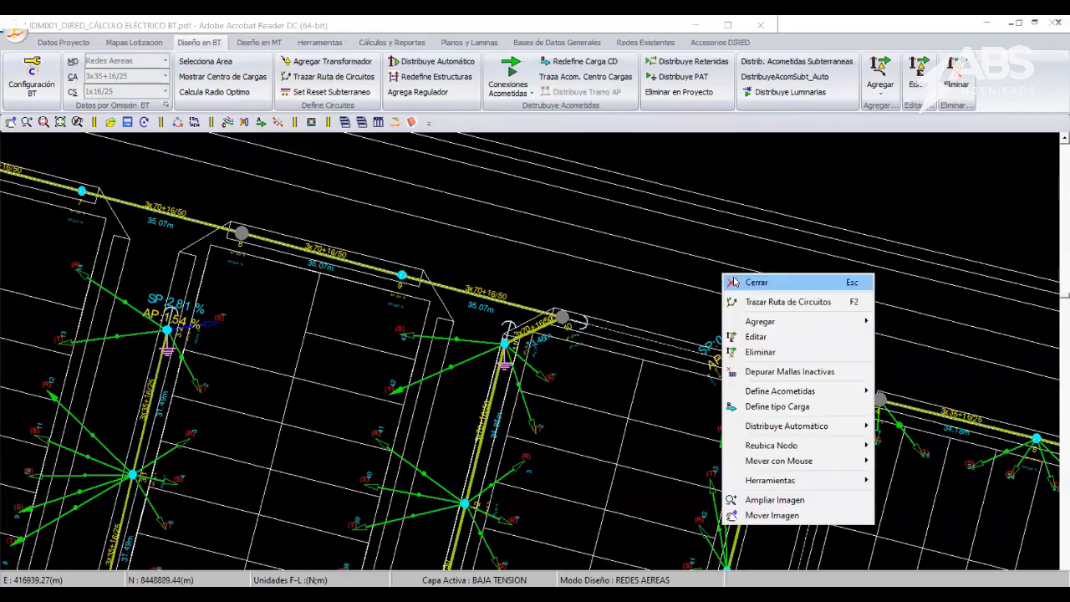
left_click(734, 282)
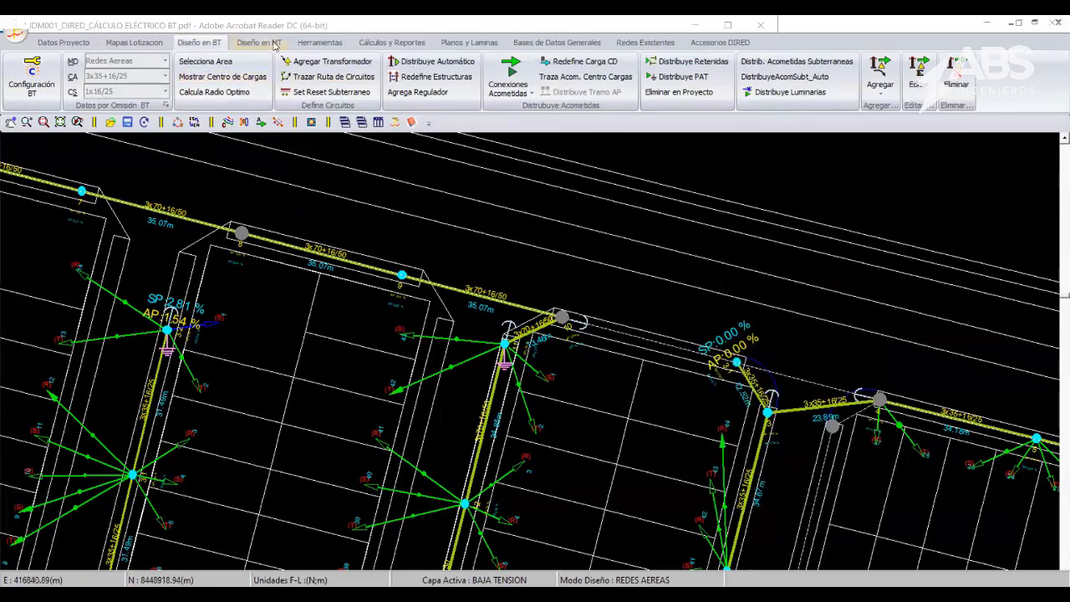
left_click(319, 42)
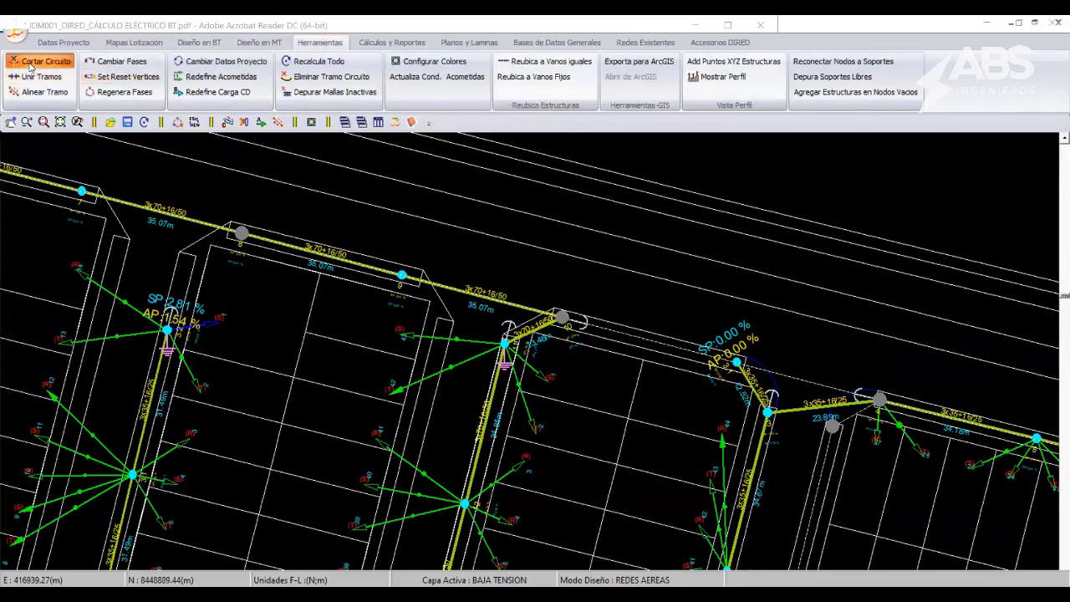
- Cut the old span and connect the new node to C-01 with a 3x70+16/50 span
left_click(448, 290)
right_click(510, 249)
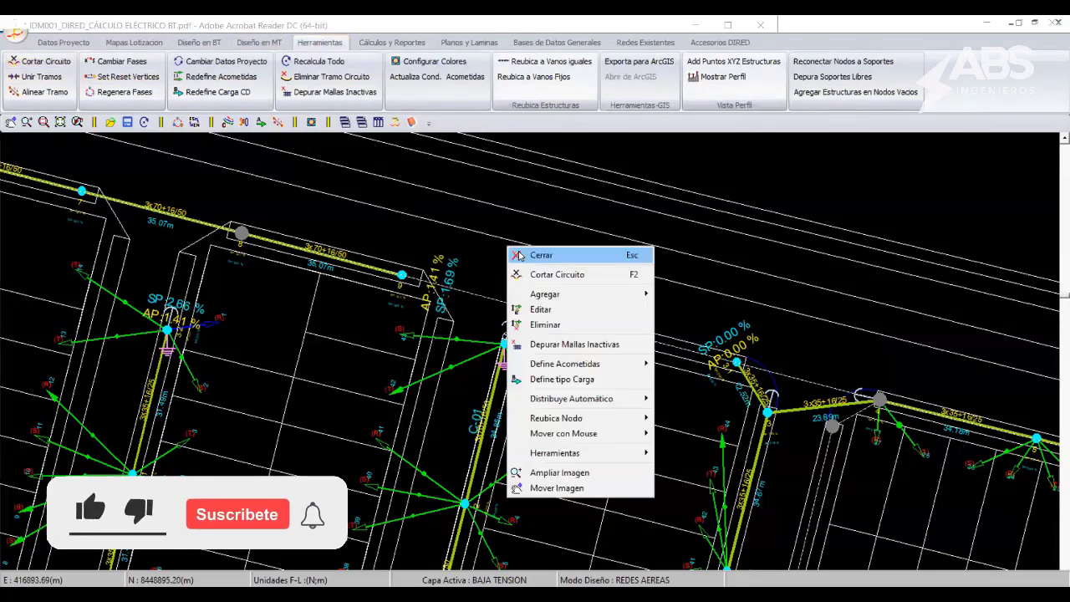
key("Escape")
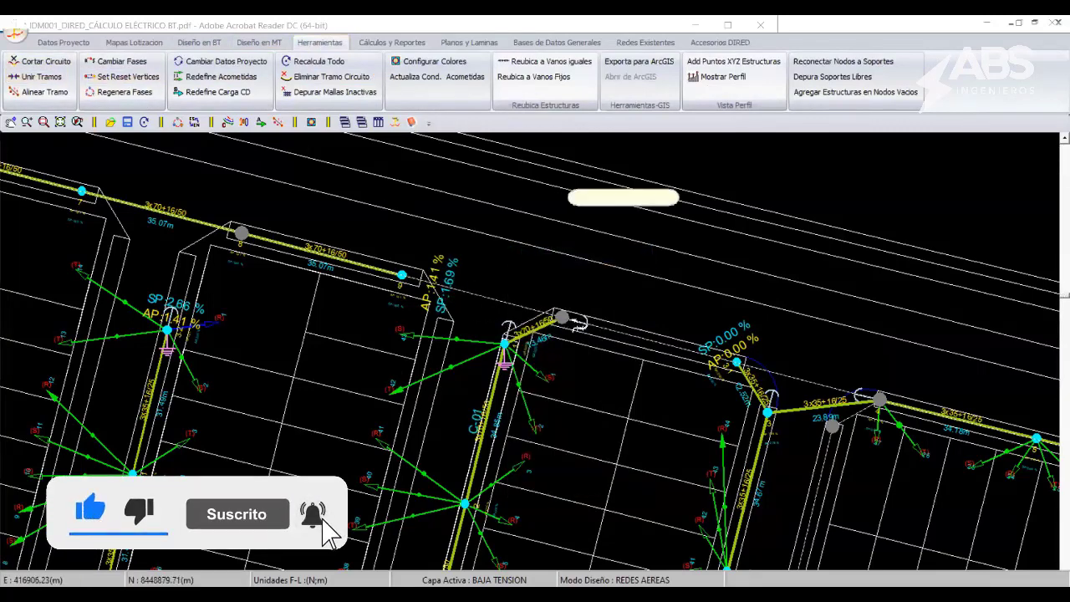
left_click(736, 362)
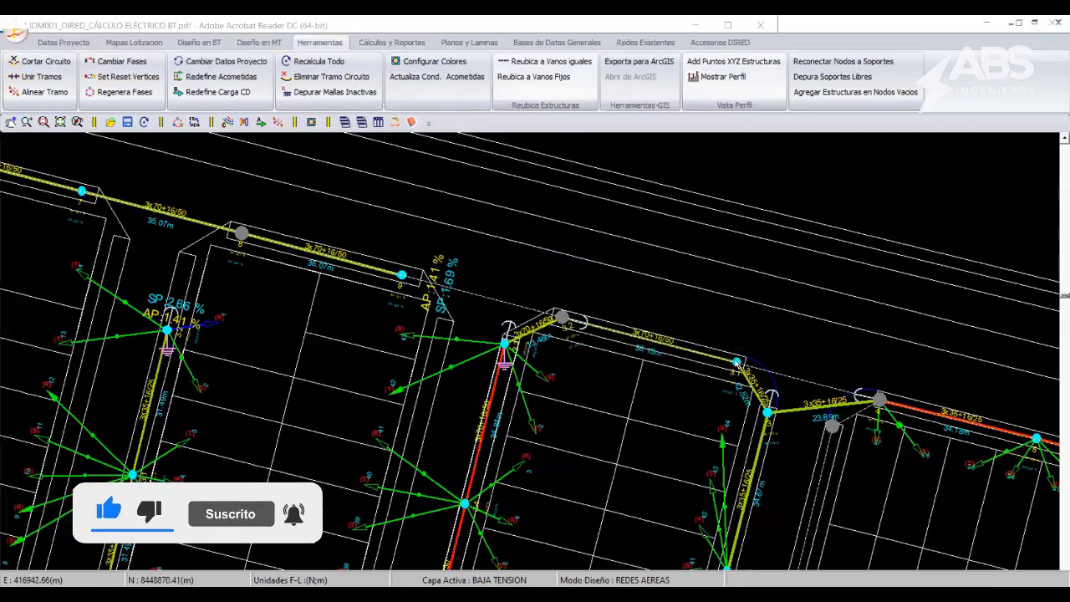
right_click(662, 293)
key("Escape")
- Zoom out to SE-01 and SE-02 and open a C-01 span's conductor settings
left_click(143, 123)
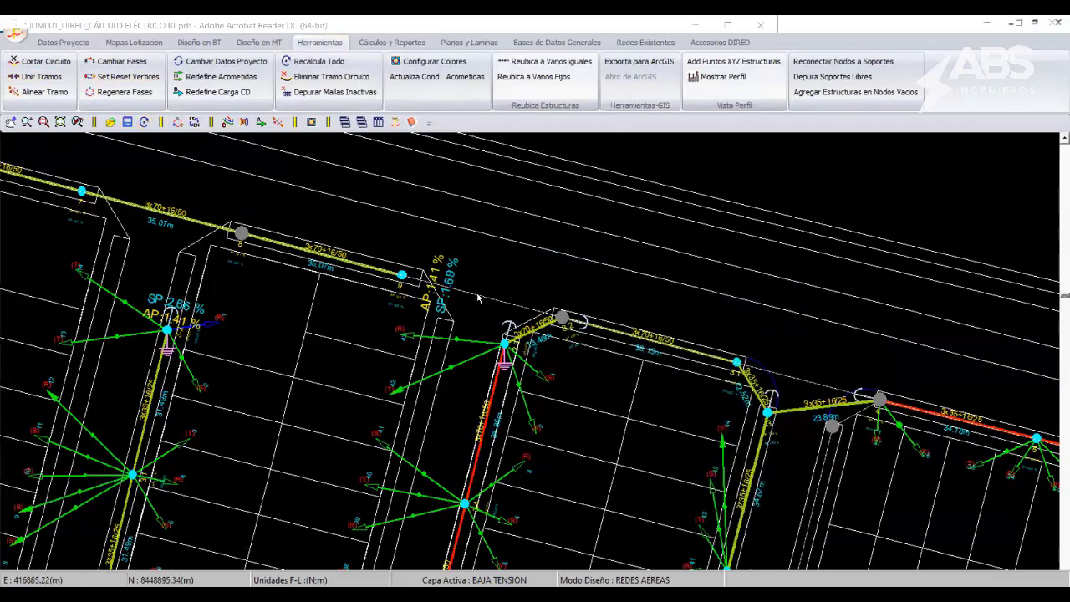
scroll(546, 255, "down", 3)
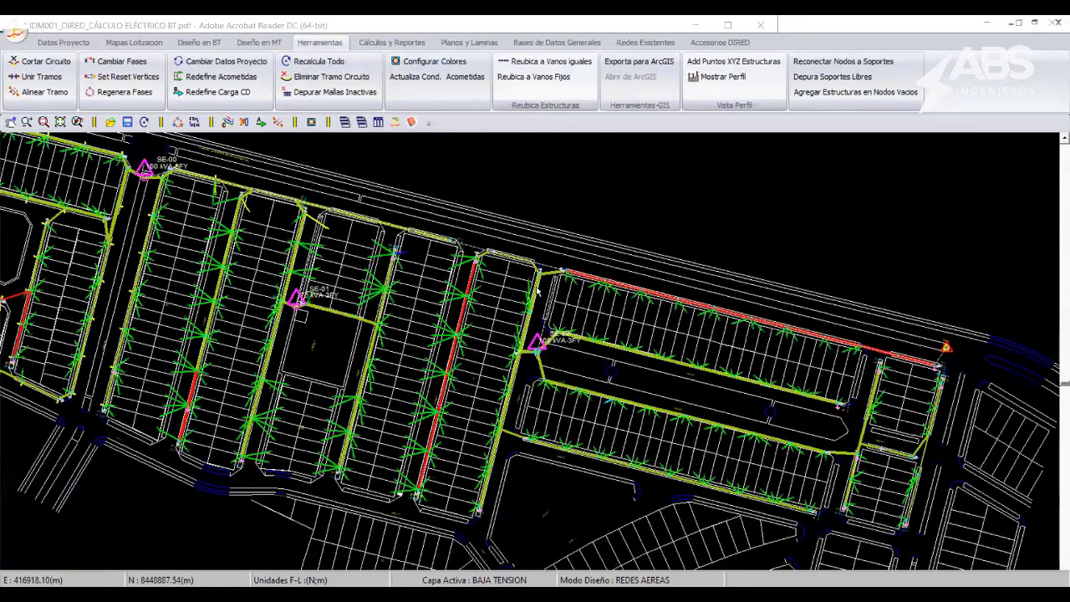
scroll(497, 316, "up", 3)
scroll(470, 356, "up", 1)
scroll(502, 301, "up", 3)
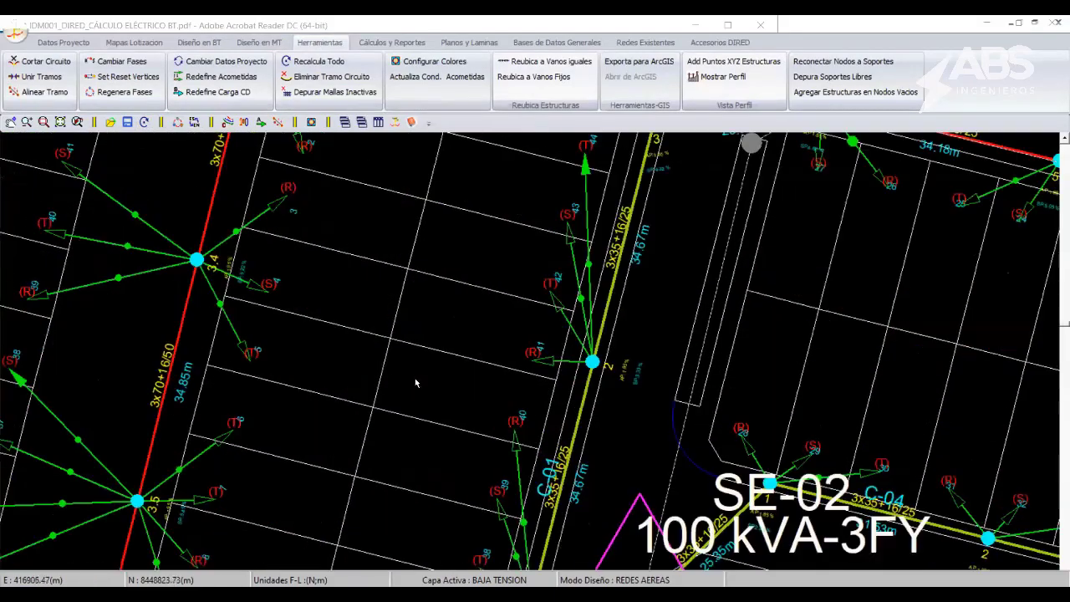
scroll(616, 286, "up", 1)
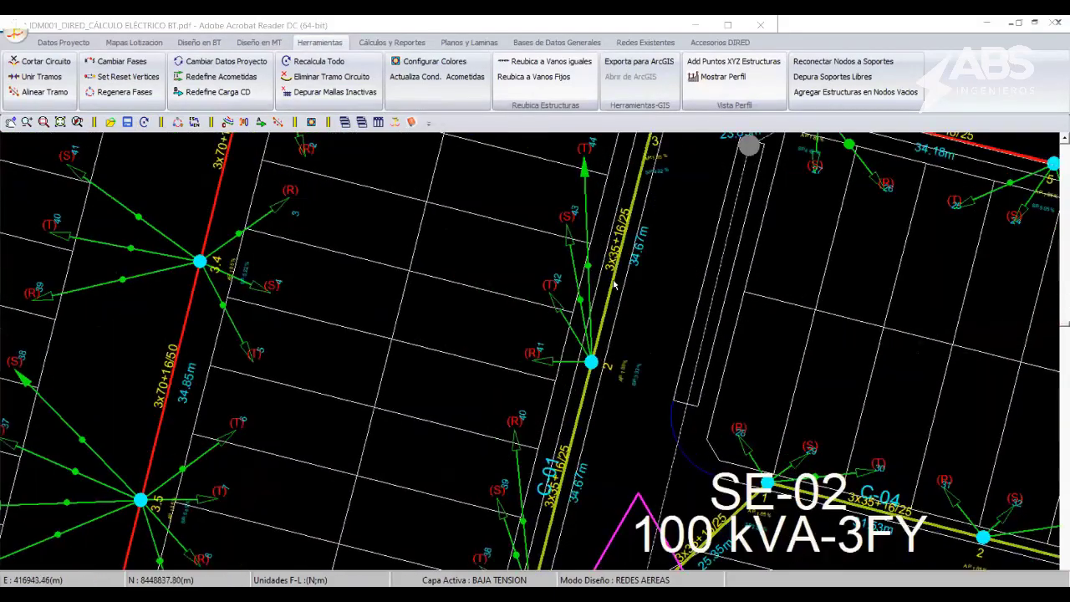
left_click(616, 287)
left_click(87, 130)
- Change the C-01 span's conductor from 3x35+16/25 to 3x70+16/50 and accept
left_click(90, 148)
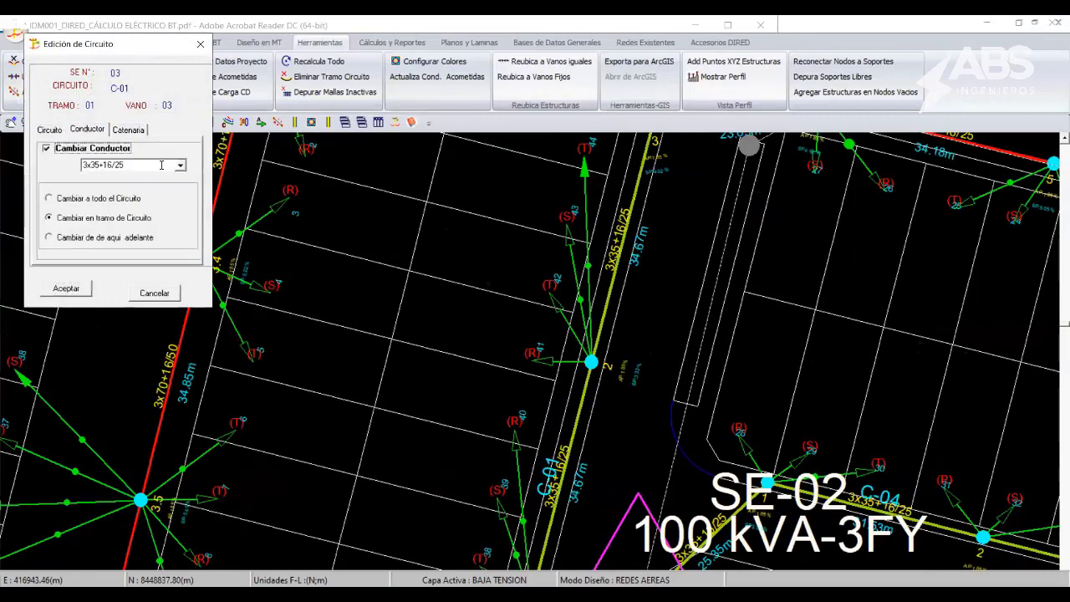
left_click(180, 165)
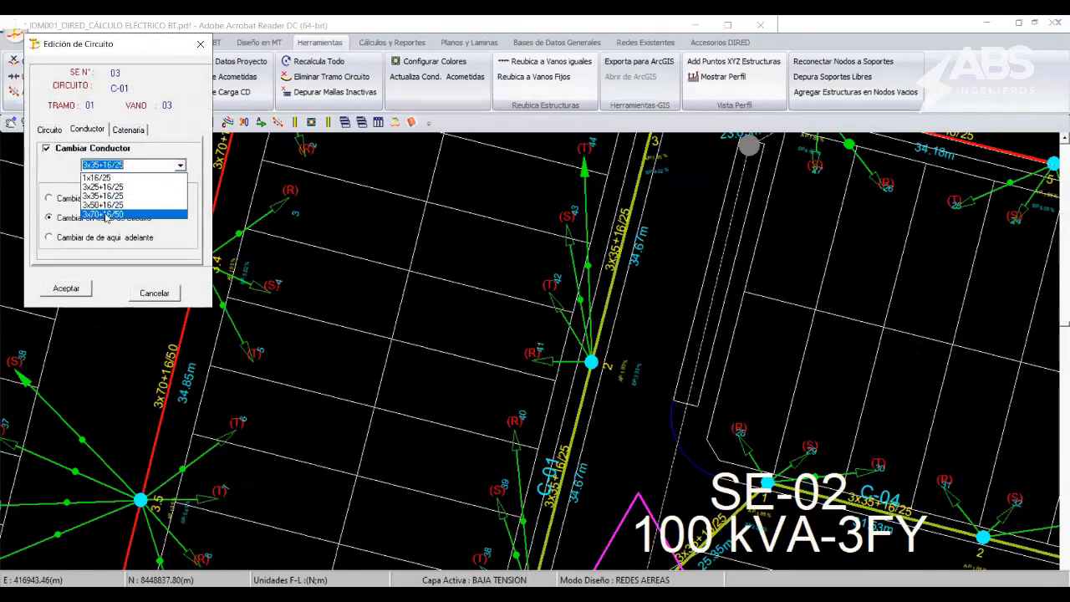
left_click(103, 214)
left_click(129, 292)
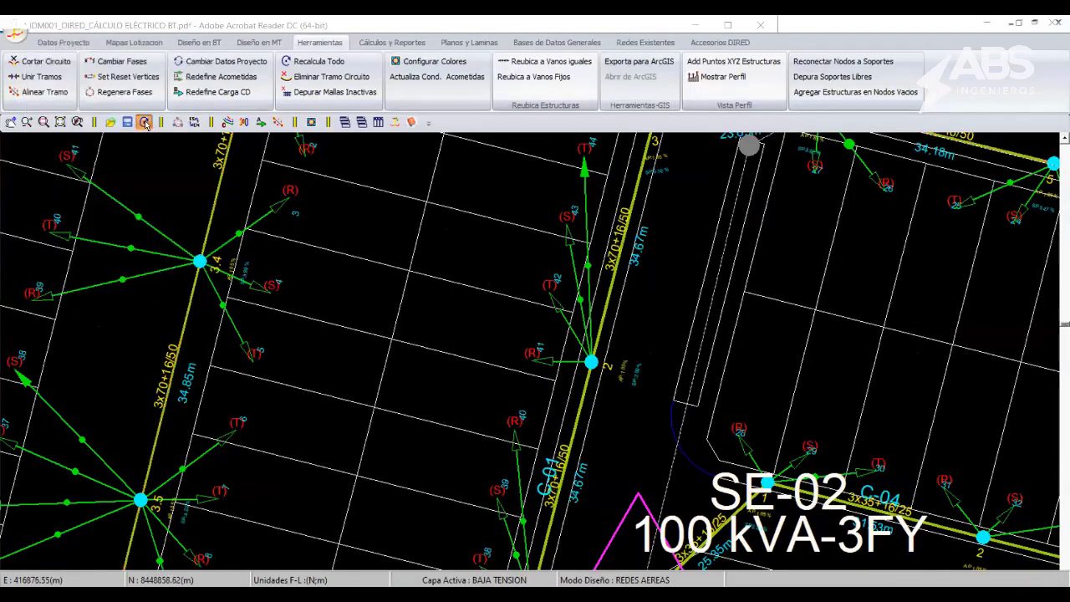
- Zoom and pan over the network to review the area around SE-01 and SE-02
scroll(437, 394, "down", 1)
scroll(436, 393, "down", 1)
scroll(456, 260, "down", 1)
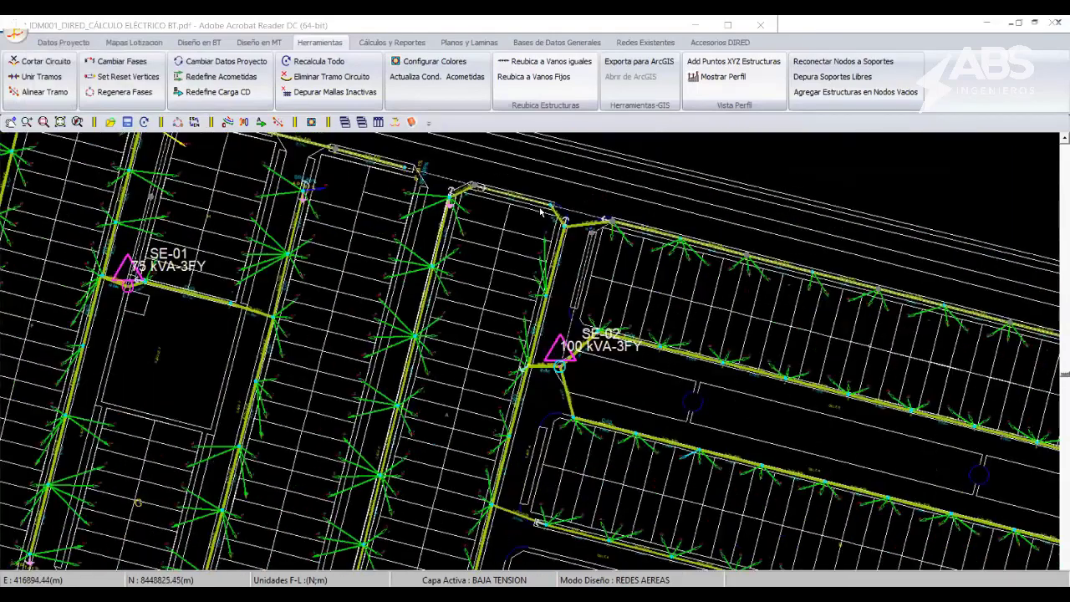
scroll(449, 291, "down", 1)
scroll(562, 356, "up", 2)
scroll(537, 312, "up", 1)
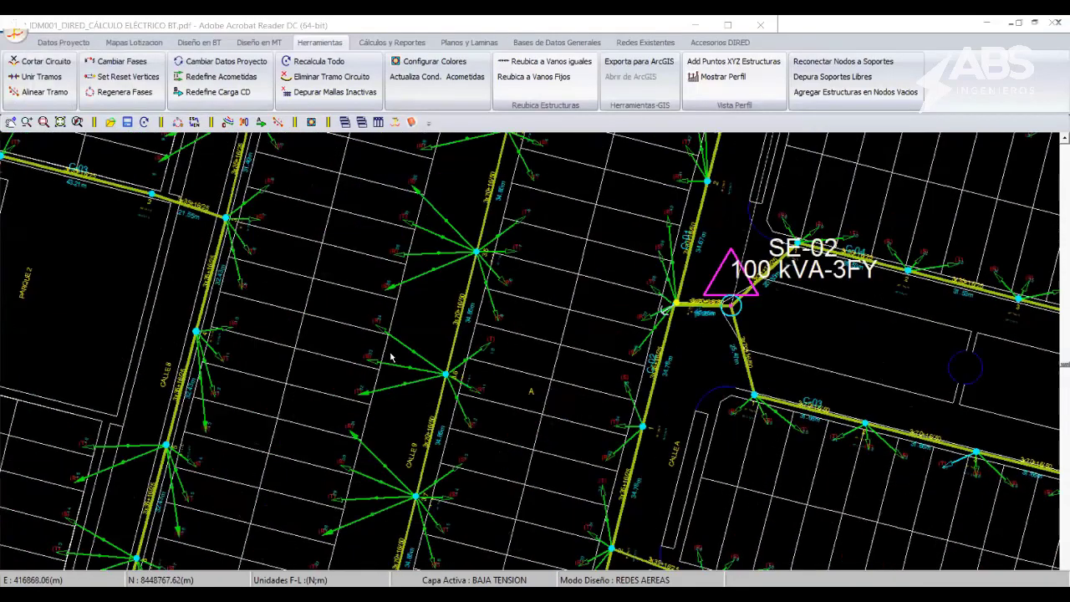
scroll(537, 312, "up", 2)
middle_click_drag(538, 311, 540, 331)
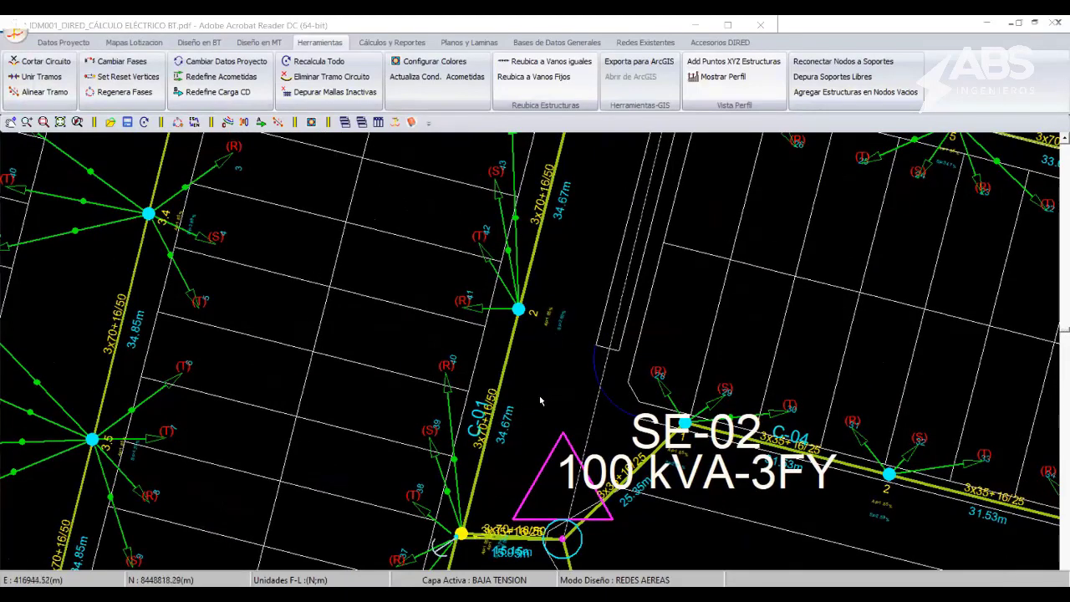
scroll(536, 440, "down", 1)
scroll(468, 393, "down", 1)
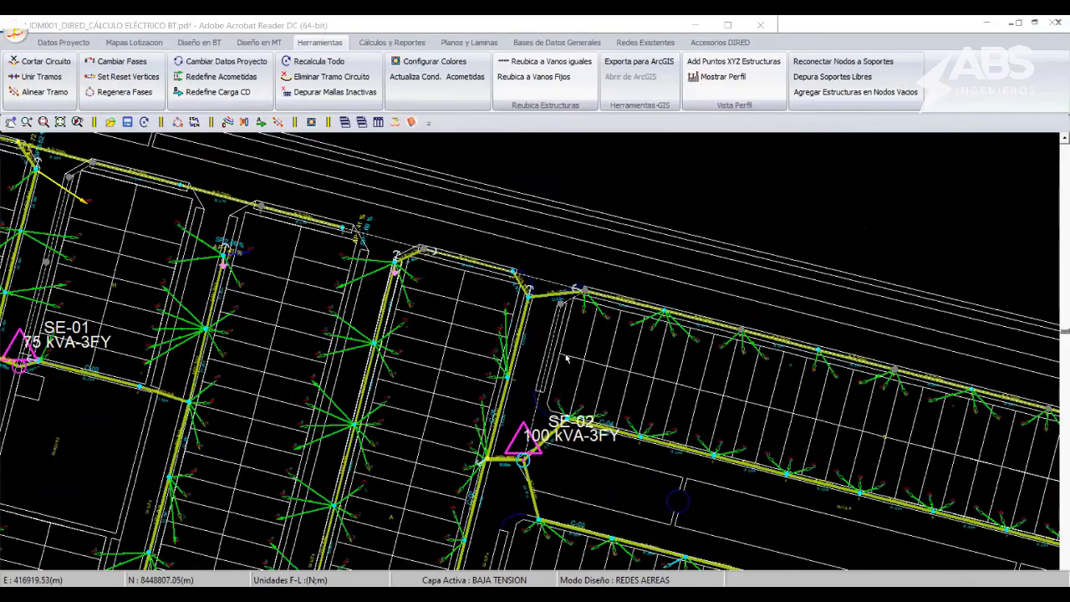
middle_click_drag(499, 471, 576, 360)
scroll(535, 351, "up", 1)
scroll(526, 347, "up", 1)
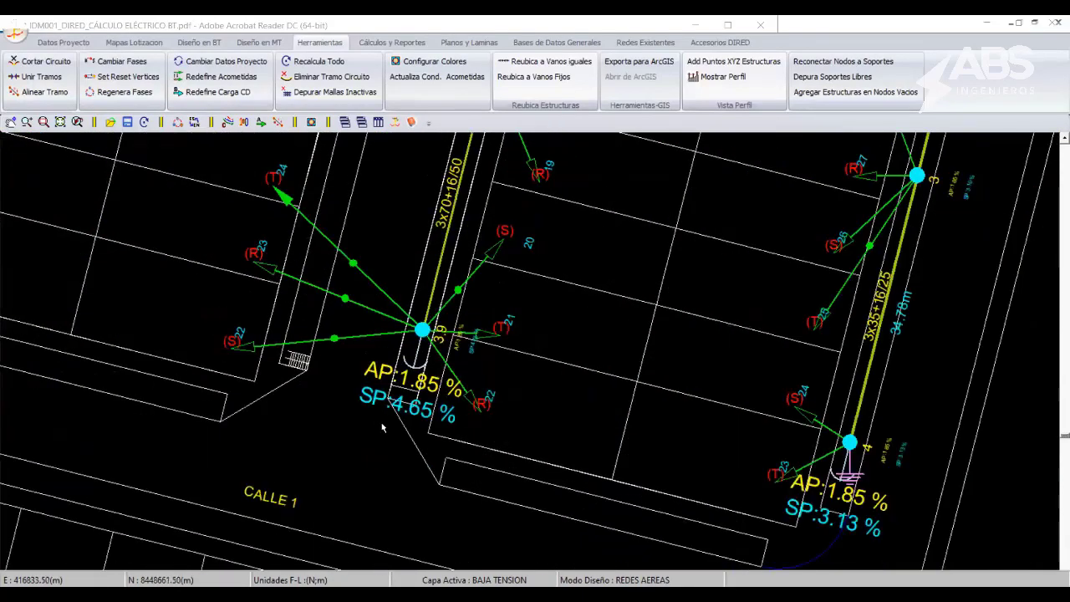
scroll(511, 346, "down", 1)
scroll(512, 346, "down", 1)
middle_click_drag(510, 376, 508, 467)
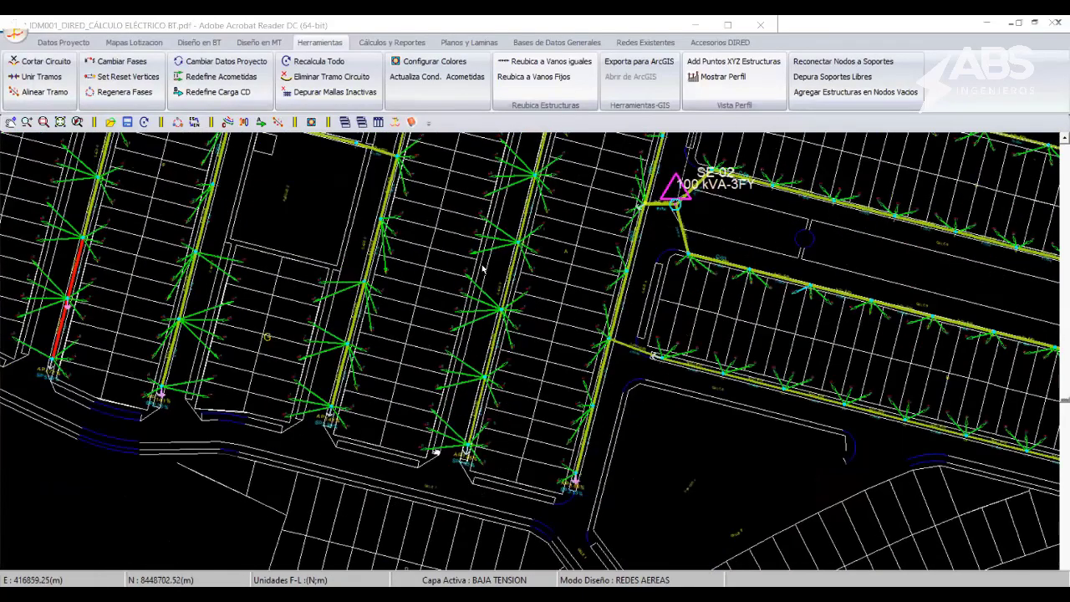
middle_click_drag(483, 267, 491, 293)
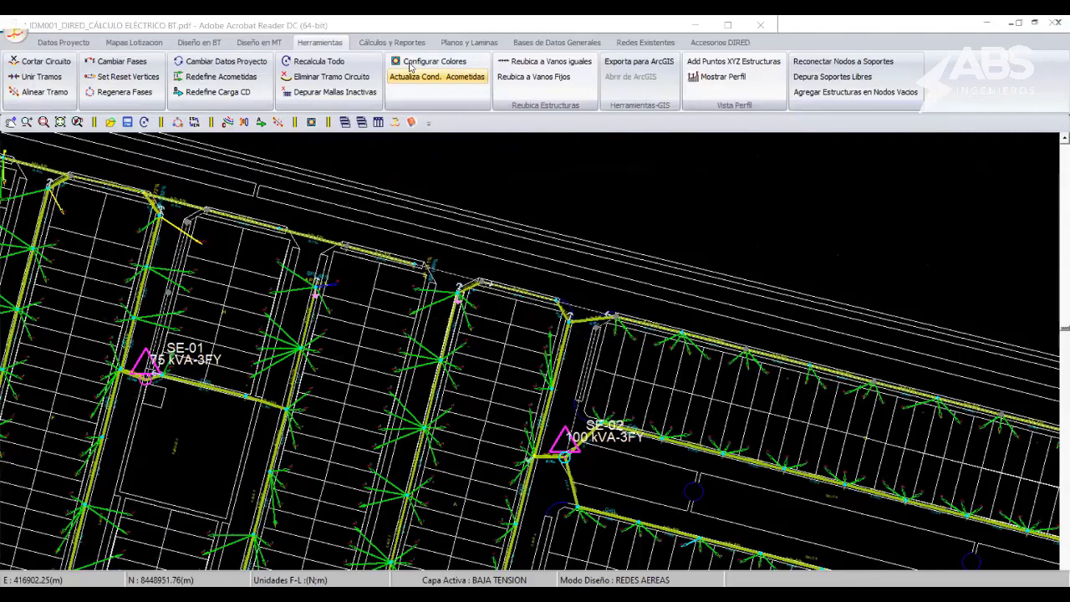
- Open the low-voltage conductor database and view the 2x25/25 entry without changing it
left_click(410, 67)
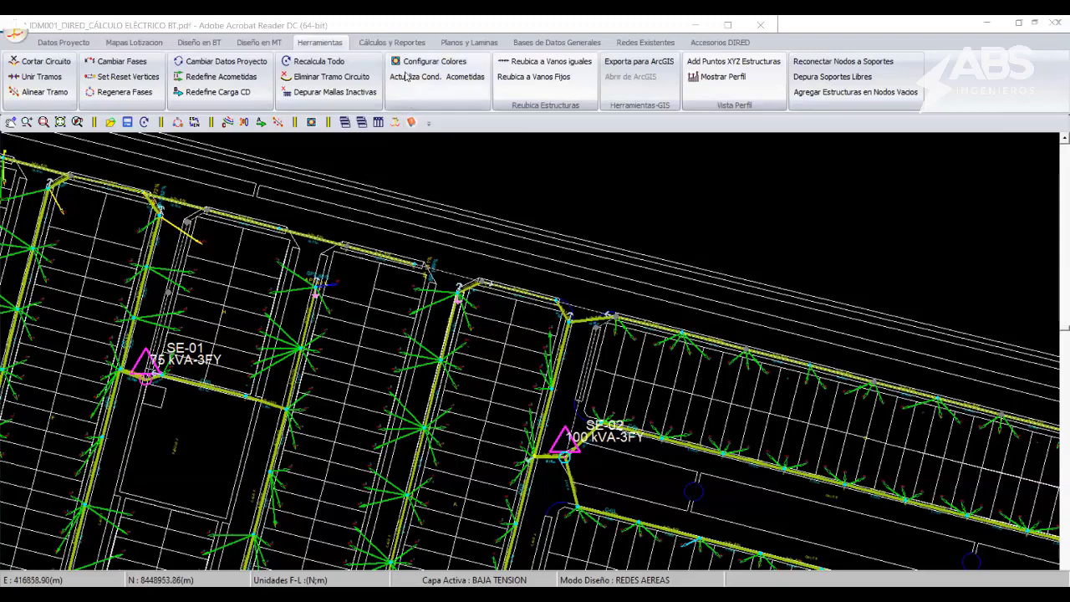
left_click(560, 43)
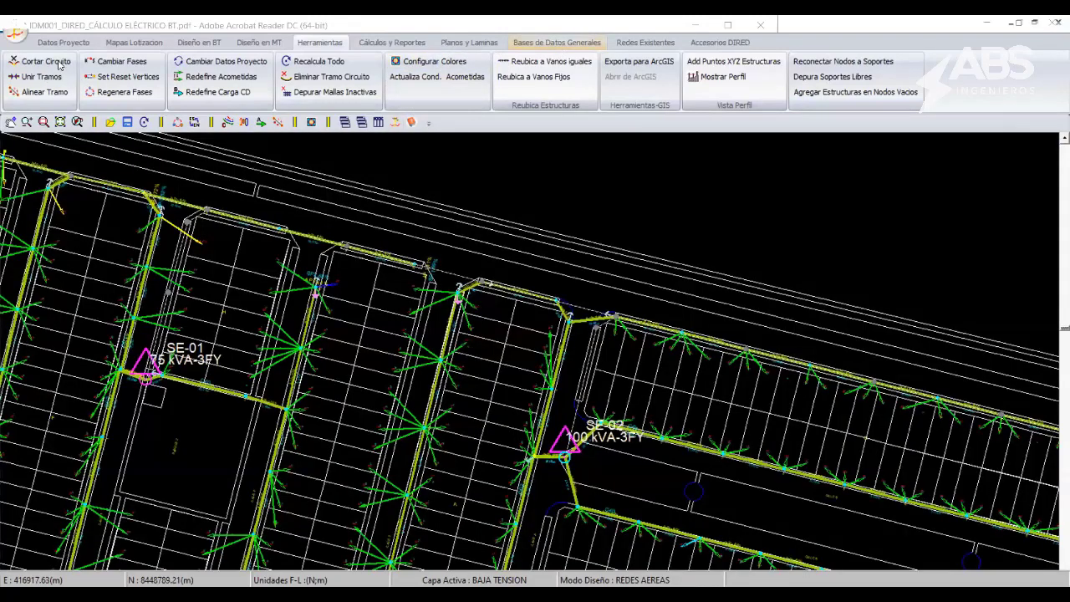
left_click(251, 76)
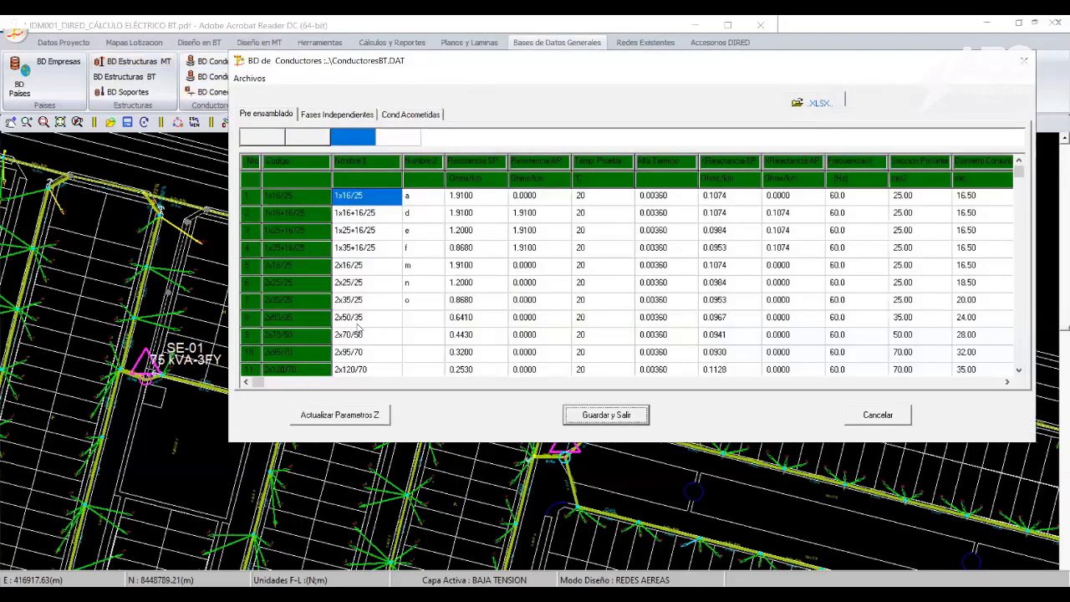
left_click(356, 285)
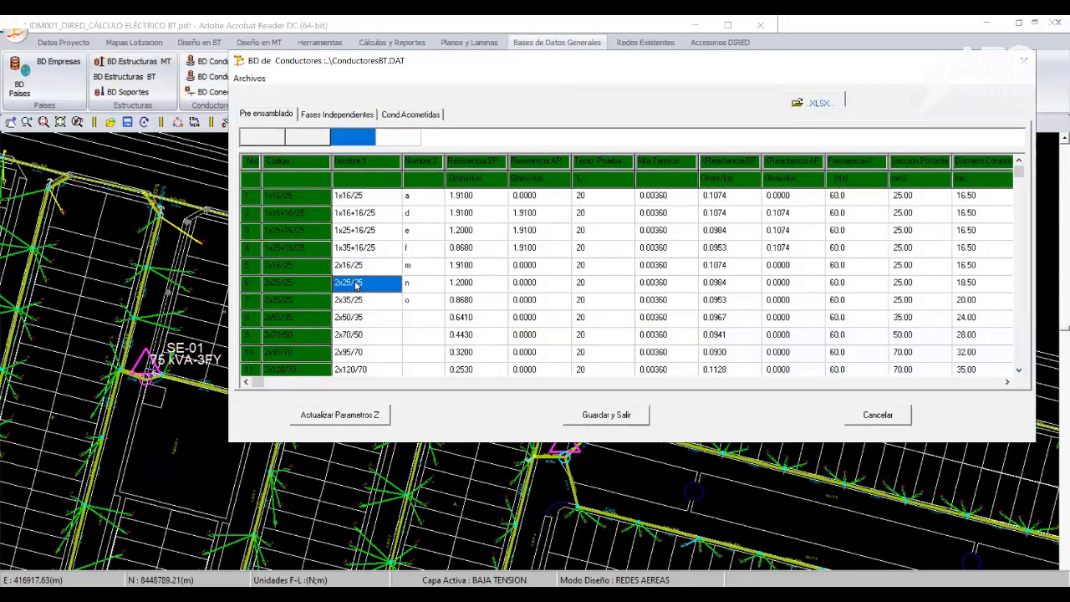
double_click(356, 285)
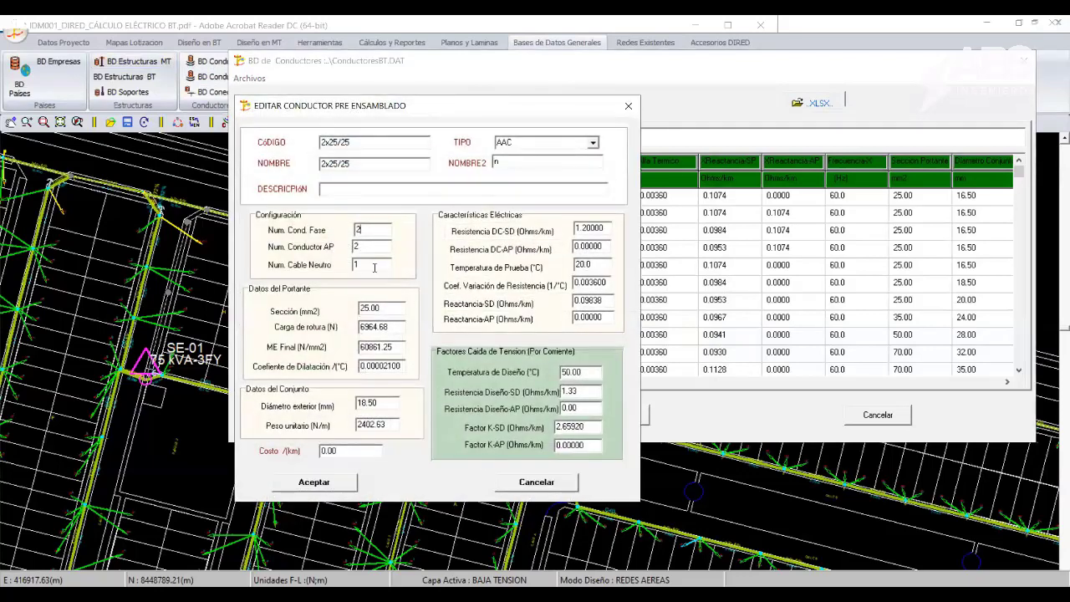
left_click(562, 485)
left_click(561, 484)
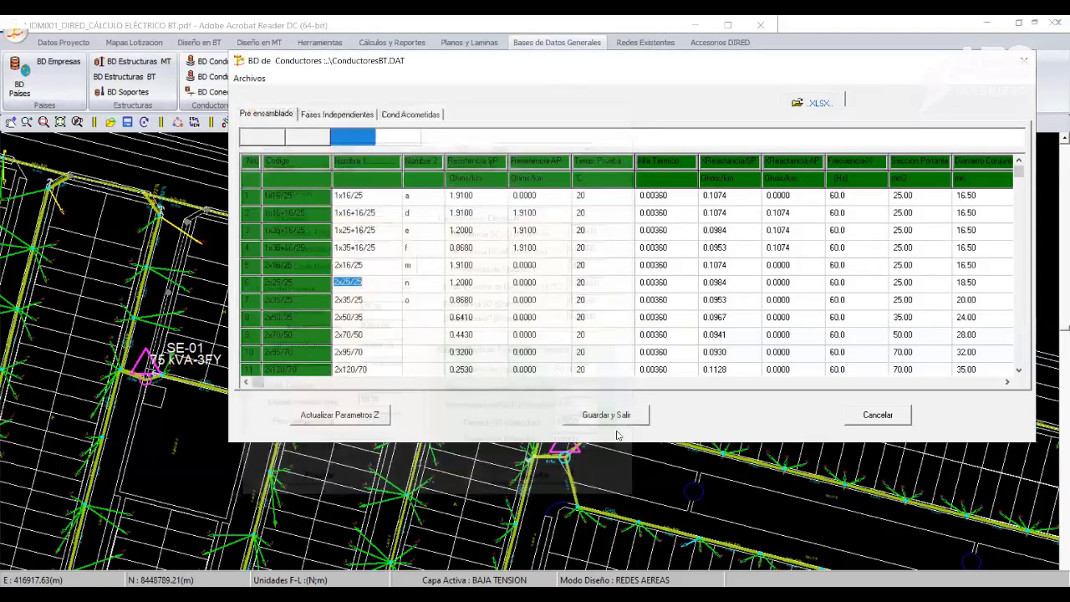
- Set the 2x35/25 conductor's AP conductor count to 0 and save the database
left_click(356, 302)
double_click(354, 304)
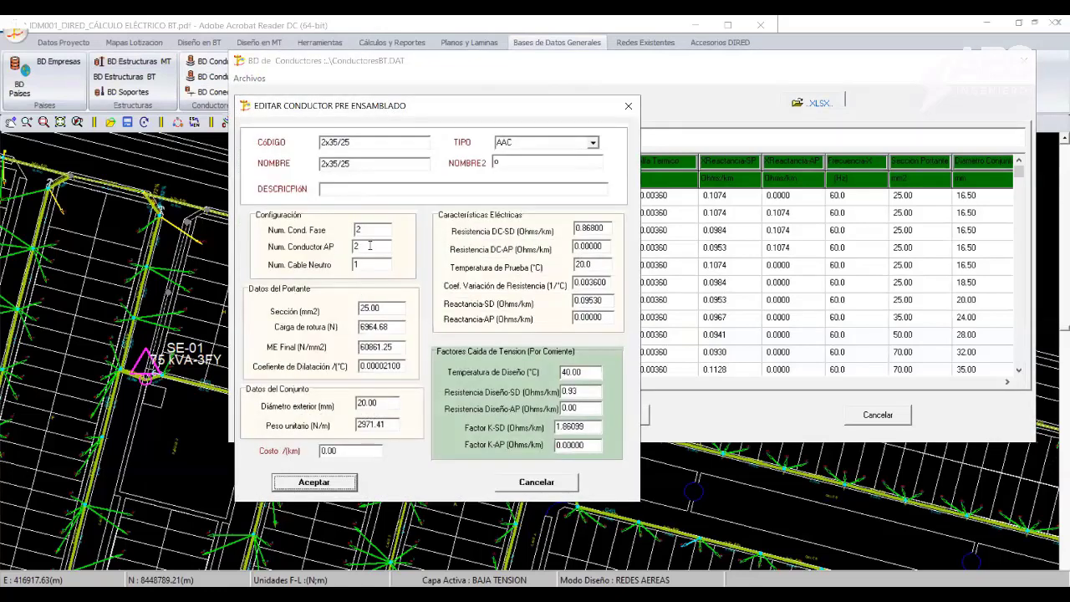
double_click(370, 245)
type("0")
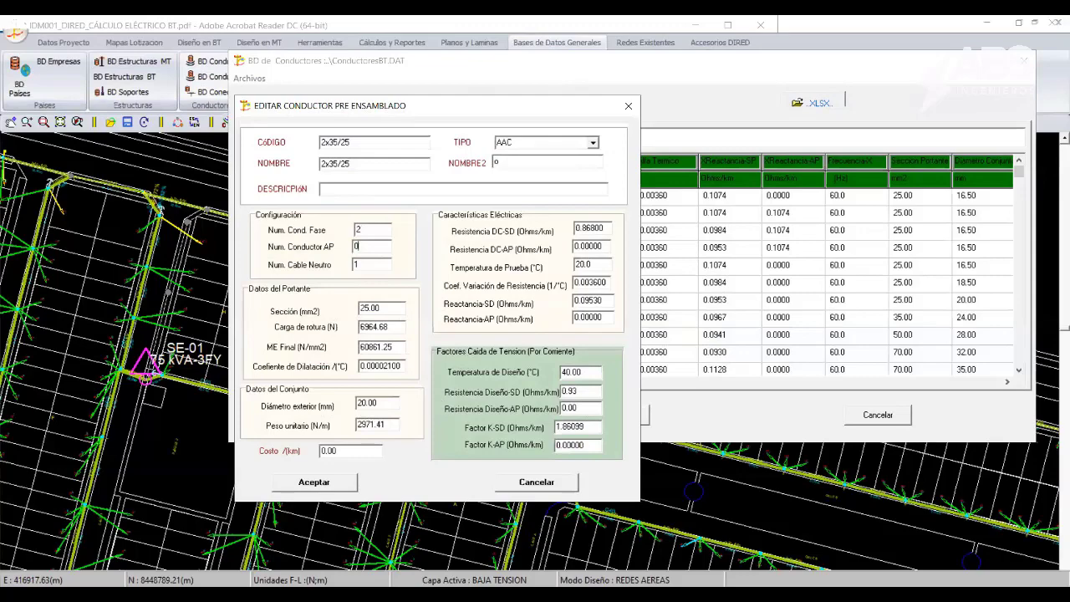
left_click(355, 482)
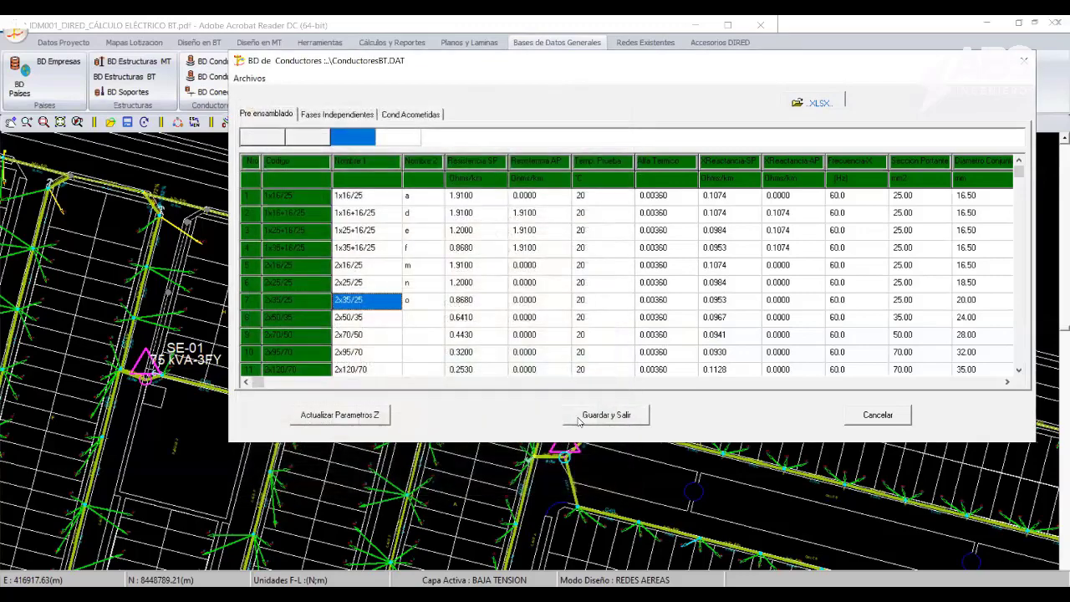
left_click(607, 413)
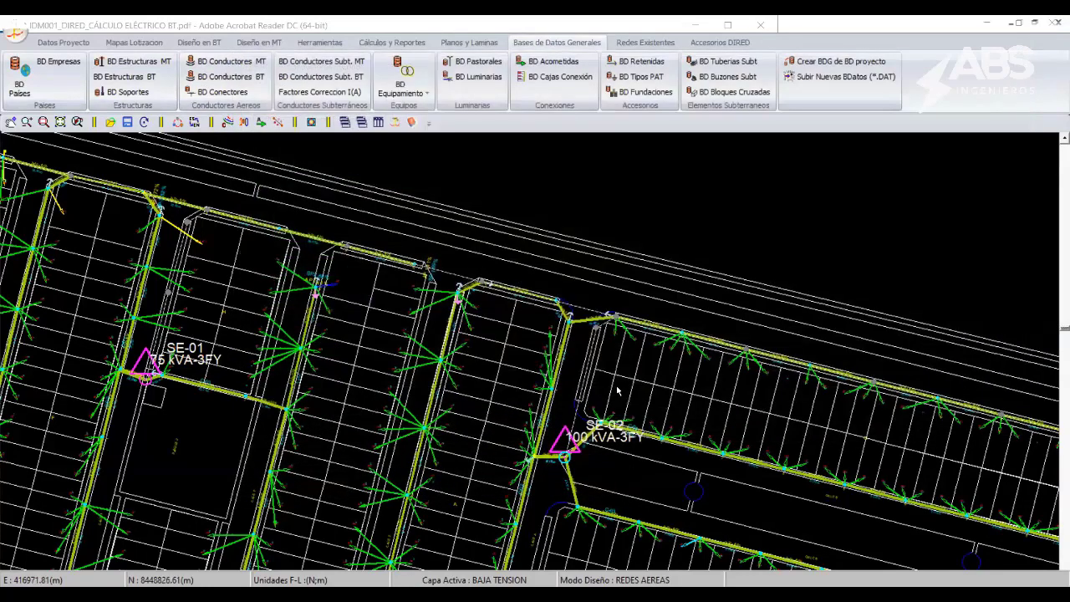
- Browse E:\Cursos\02_Curso OnLine DIRED\Presentacion Dired\04_Catastro ENEE and select 3Lotizacion FN.RDS
scroll(505, 402, "up", 2)
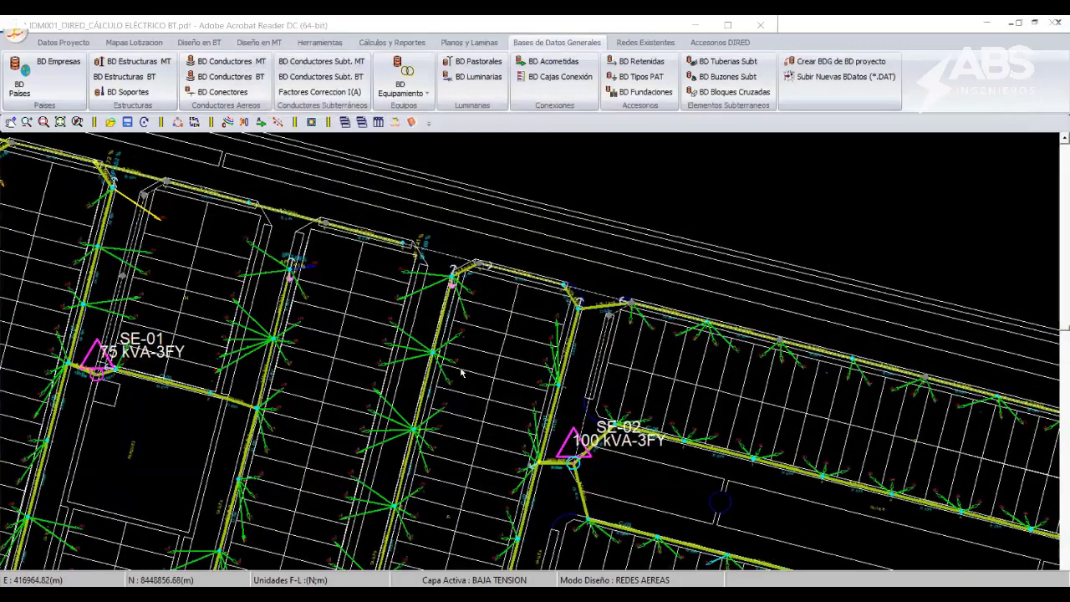
scroll(510, 301, "up", 1)
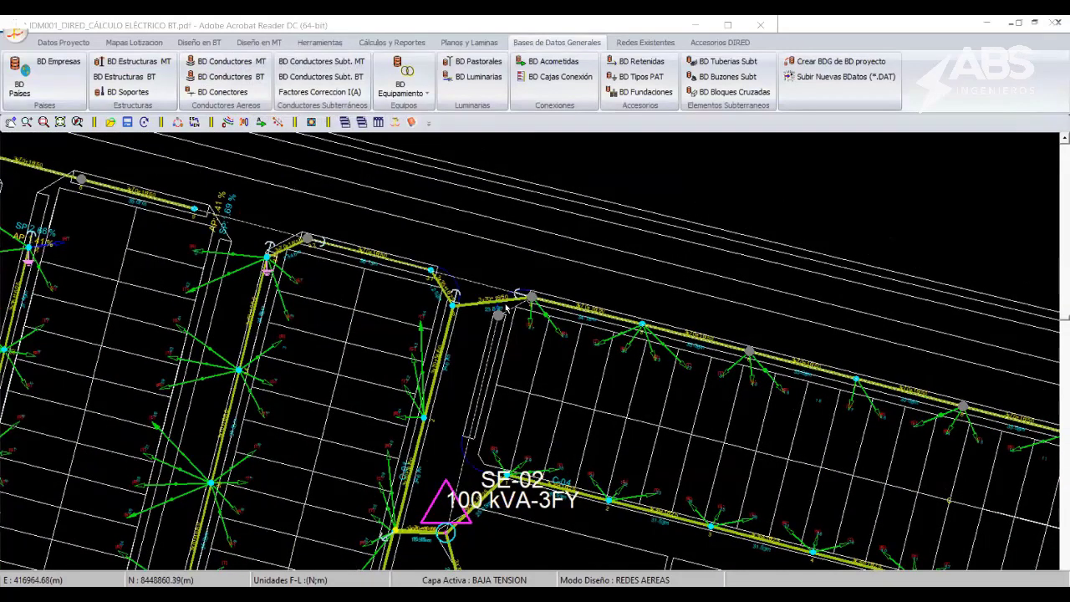
scroll(507, 294, "up", 2)
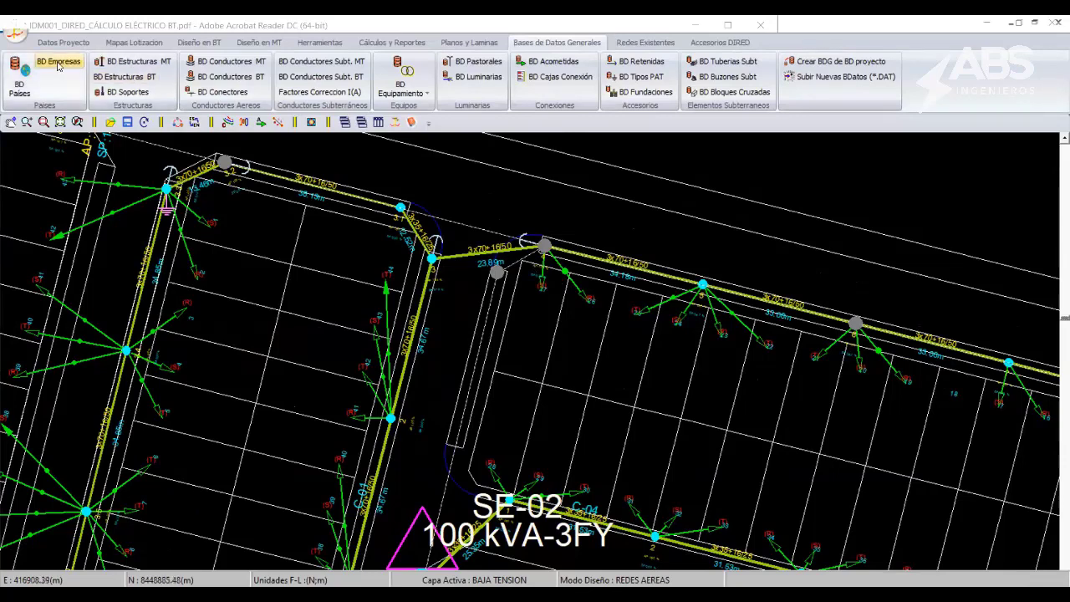
left_click(15, 34)
left_click(72, 89)
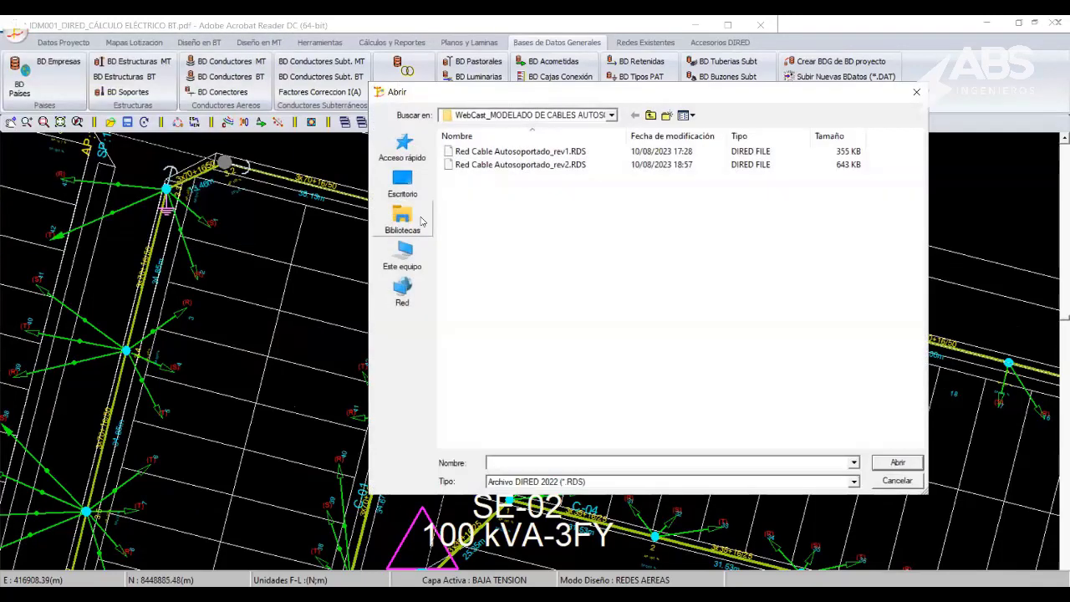
left_click(406, 255)
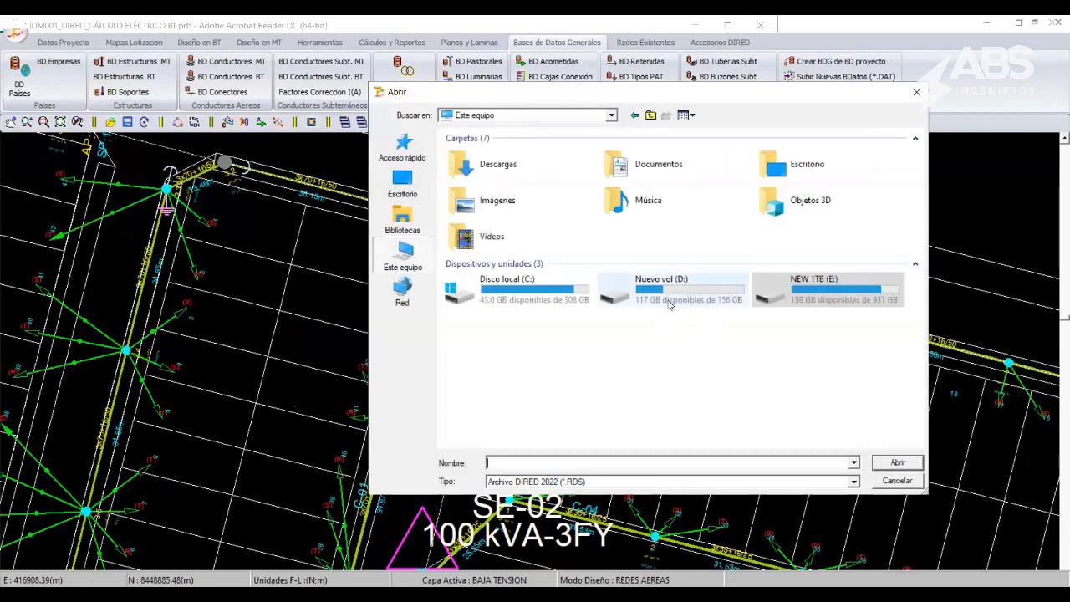
double_click(803, 289)
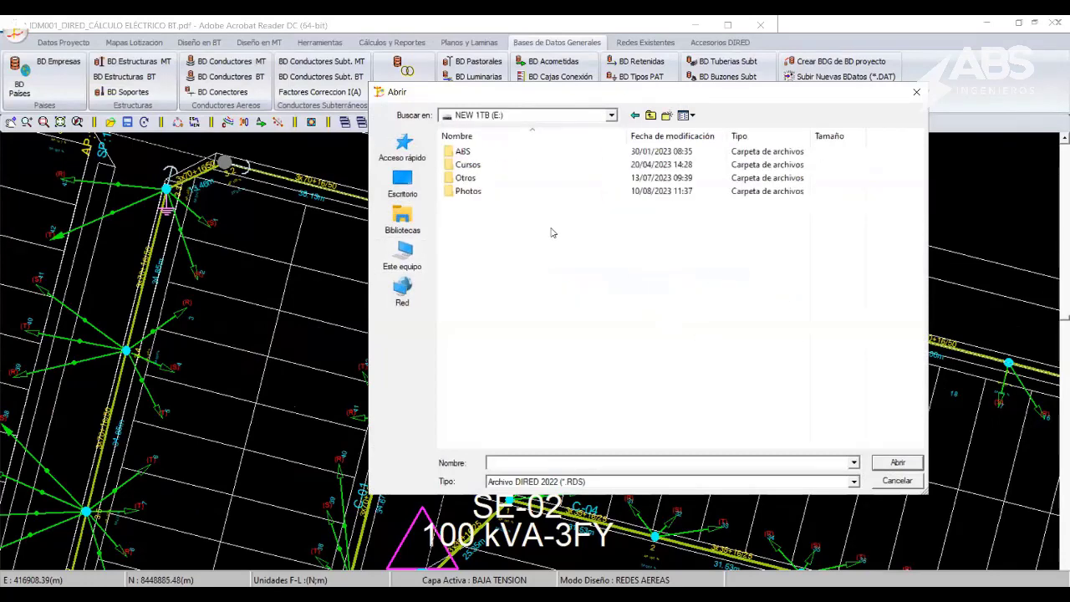
double_click(467, 165)
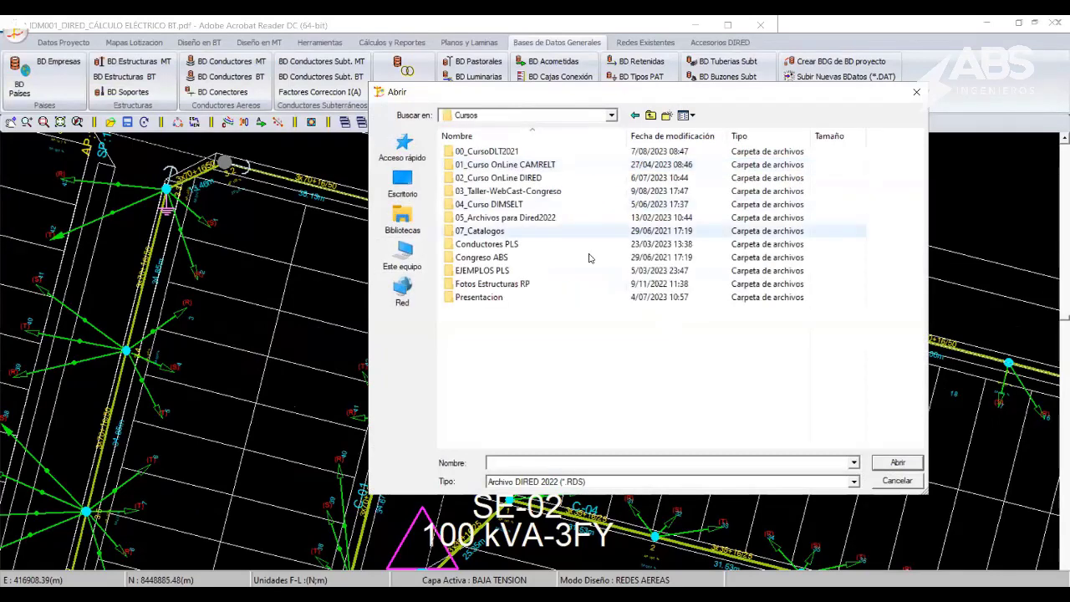
double_click(543, 177)
double_click(495, 258)
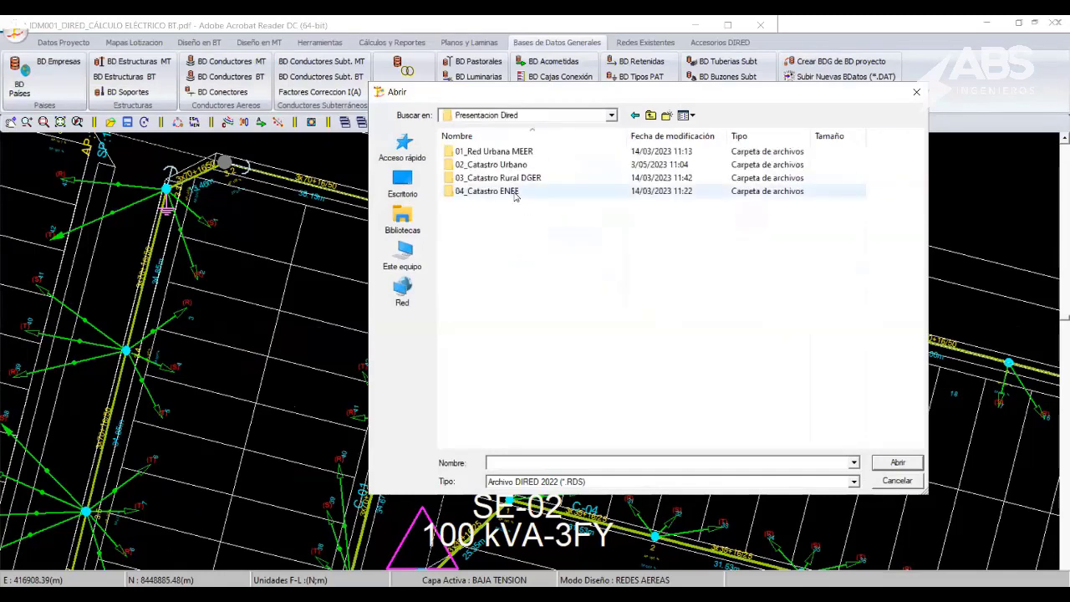
double_click(510, 192)
left_click(496, 153)
- Open the 3Lotizacion FN.RDS project and zoom in on transformer TR-02
double_click(496, 153)
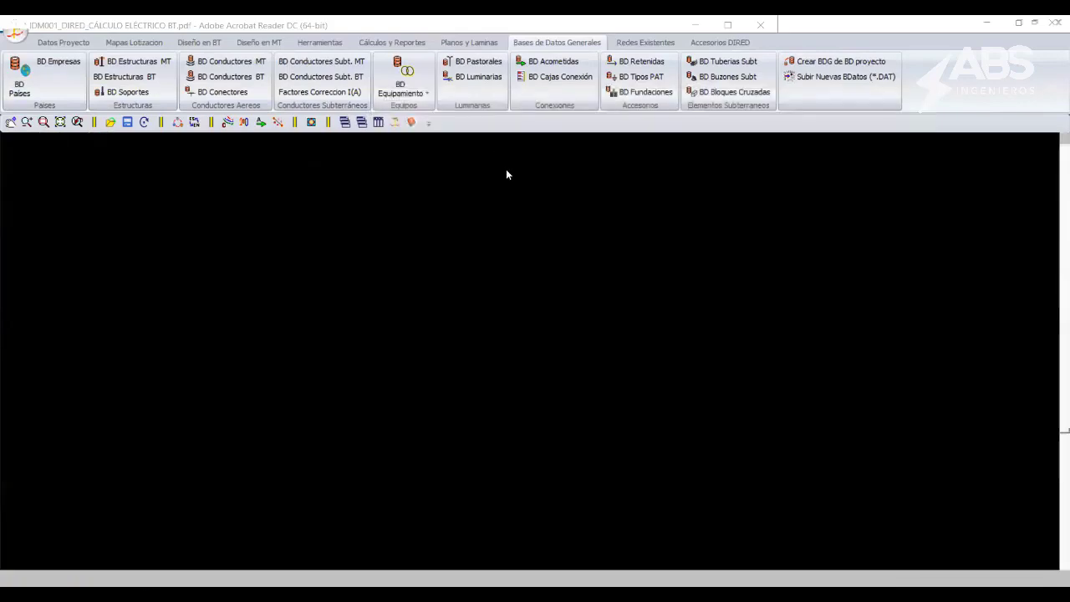
scroll(594, 238, "down", 1)
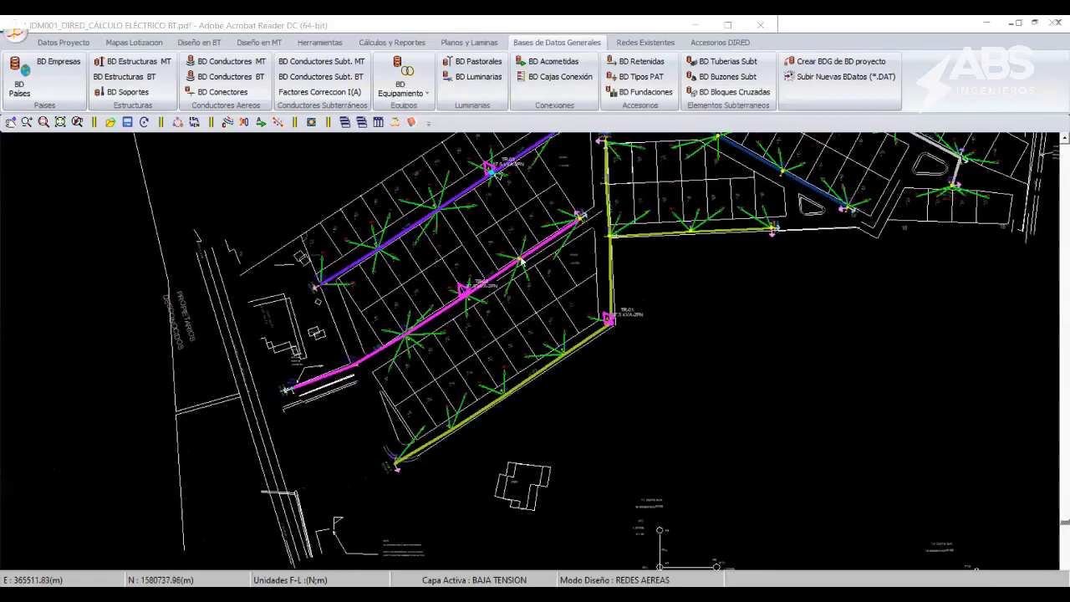
scroll(560, 285, "down", 1)
scroll(540, 315, "down", 1)
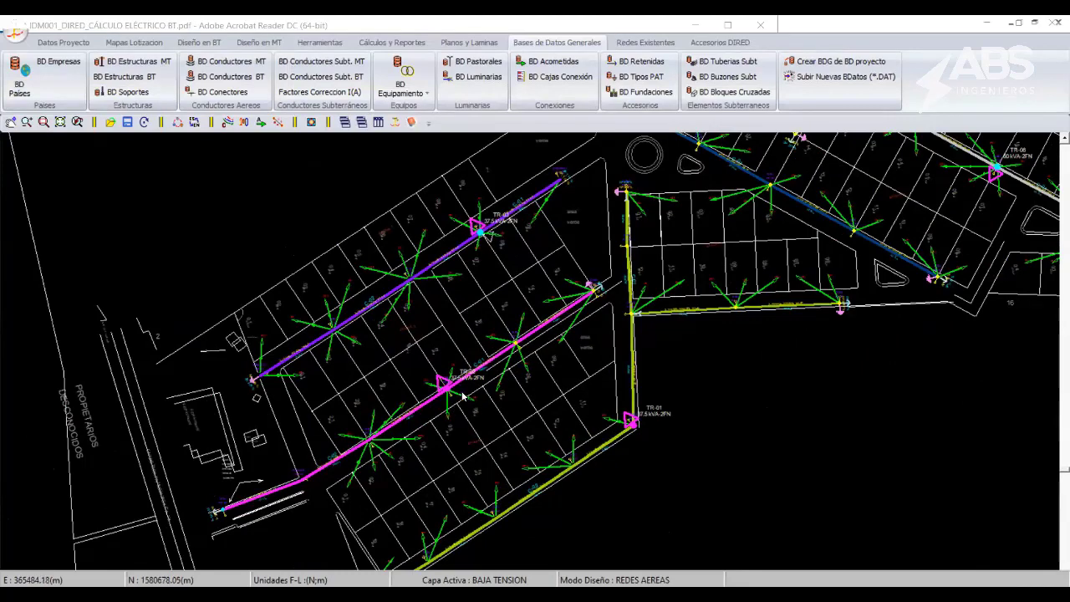
scroll(464, 398, "up", 1)
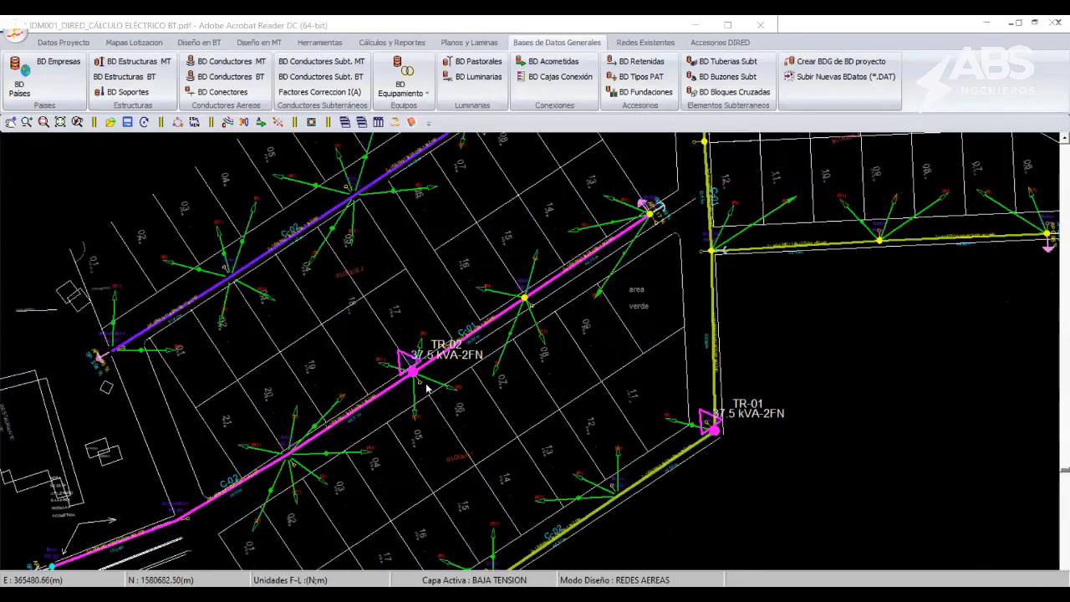
scroll(416, 383, "up", 1)
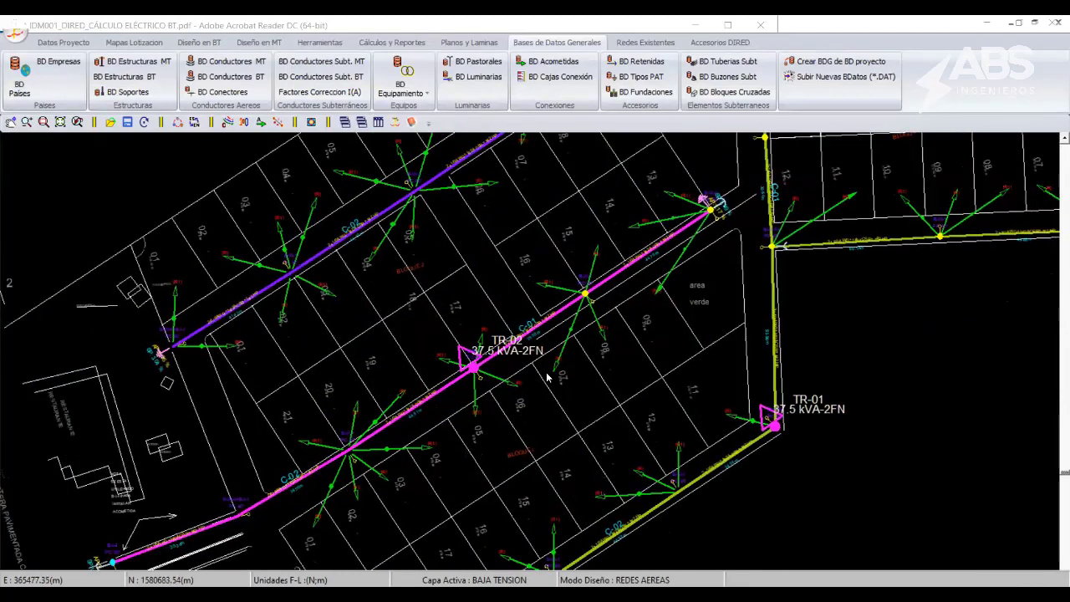
scroll(448, 383, "up", 1)
scroll(478, 382, "up", 1)
scroll(539, 381, "up", 2)
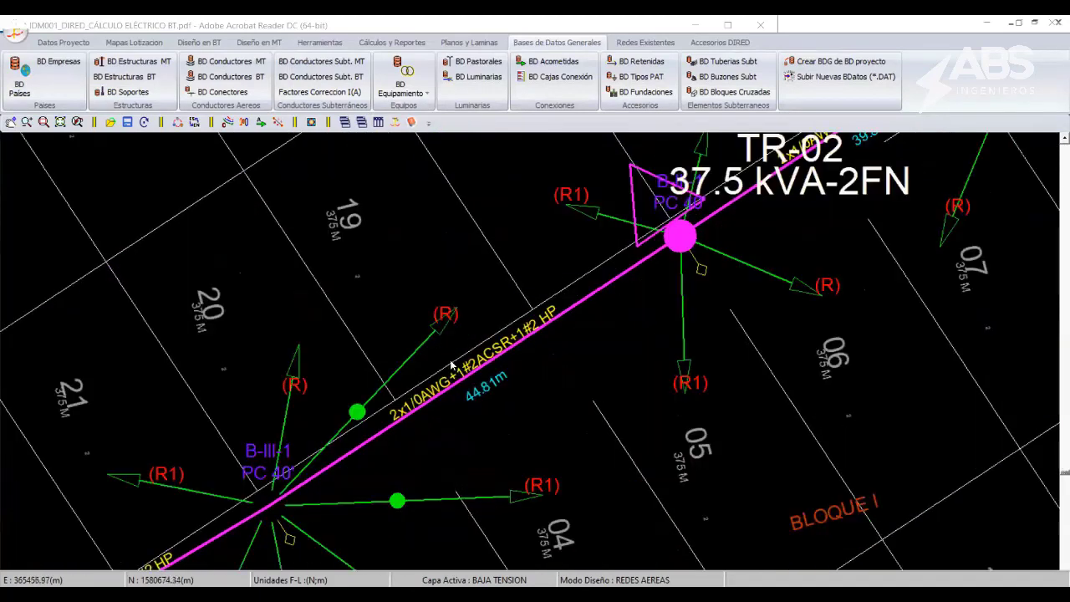
- Check circuit C-02's conductor, then open TR-02's data (37.5 kVA, 240/120 V)
left_click(506, 366)
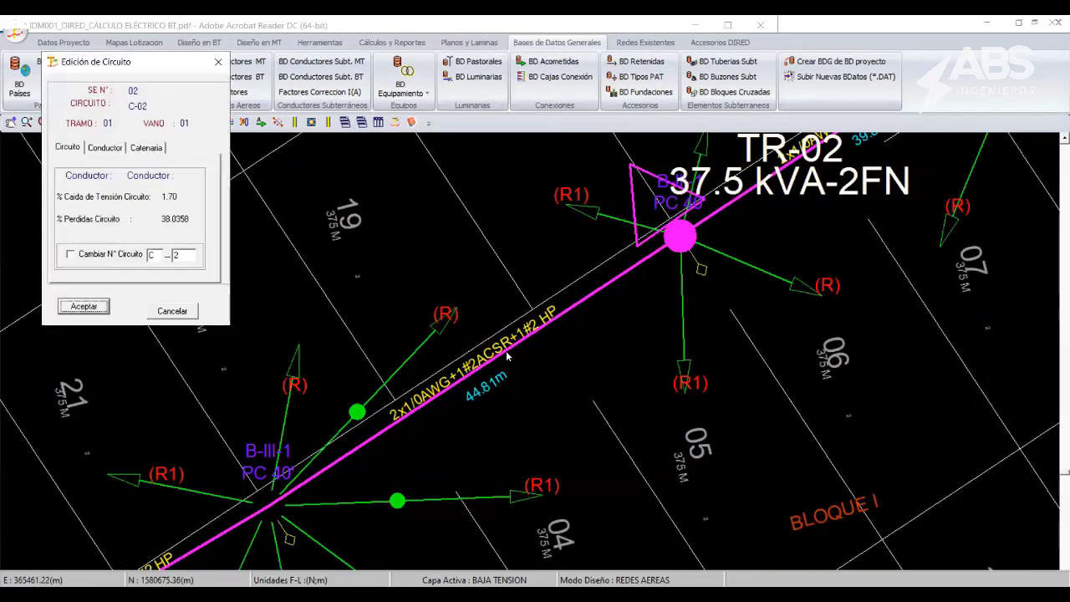
left_click(106, 148)
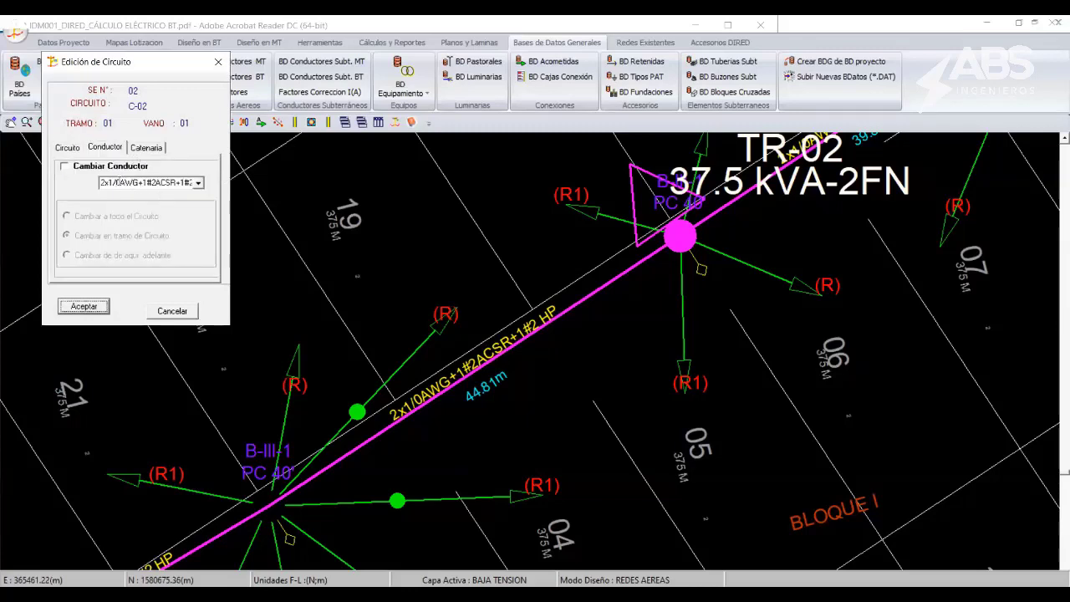
left_click(171, 310)
mouse_move(614, 315)
middle_mouse_down()
mouse_move(572, 348)
mouse_move(420, 405)
middle_mouse_up()
double_click(554, 331)
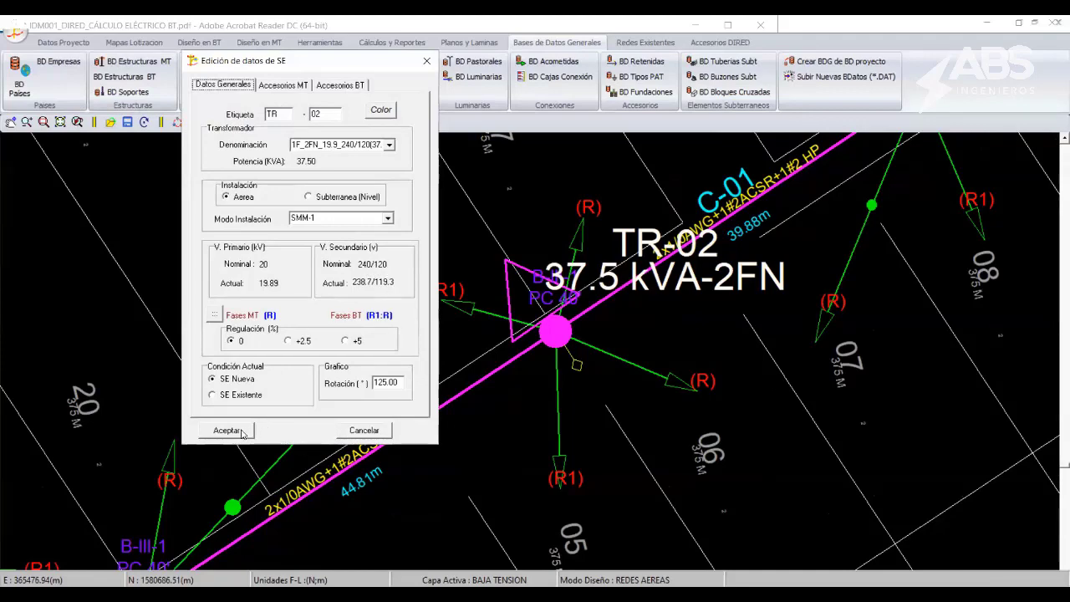
- Accept the TR-02 substation data and open the TRANSFORMADORES equipment database table
left_click(226, 430)
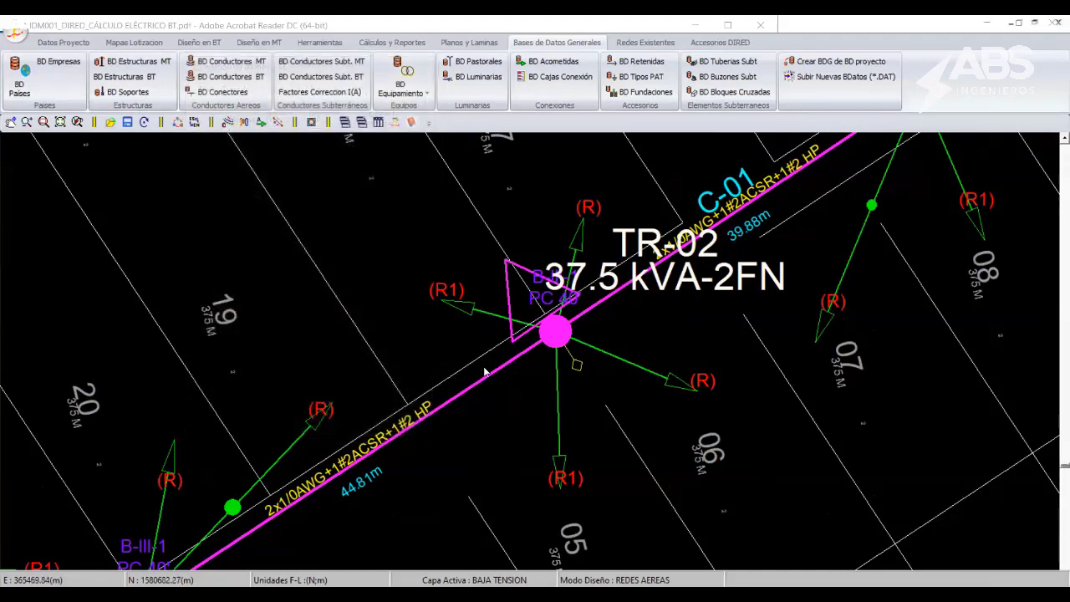
left_click(468, 42)
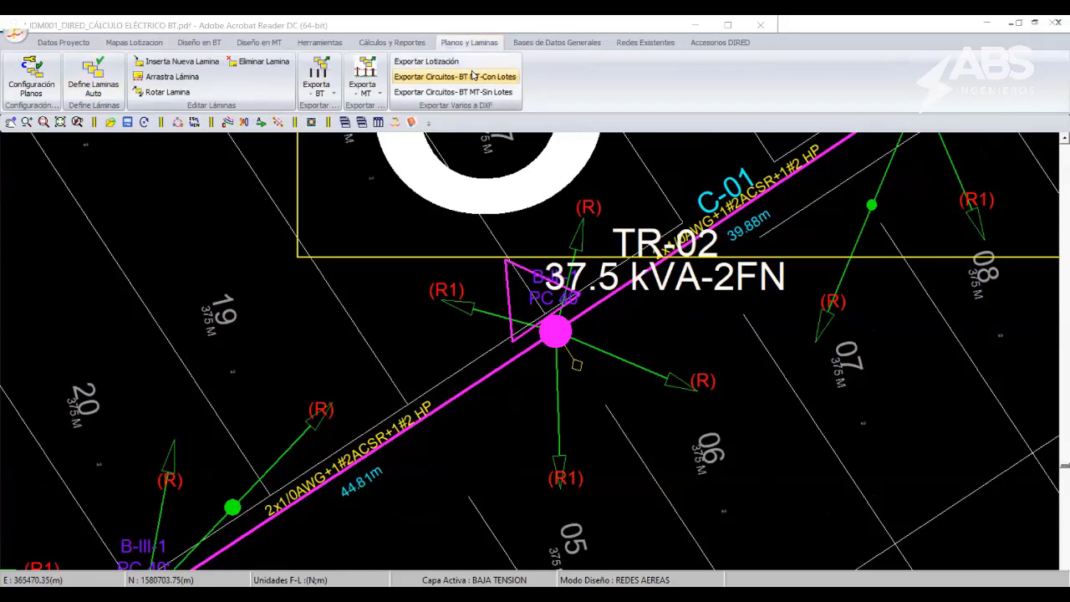
scroll(472, 75, "down", 1)
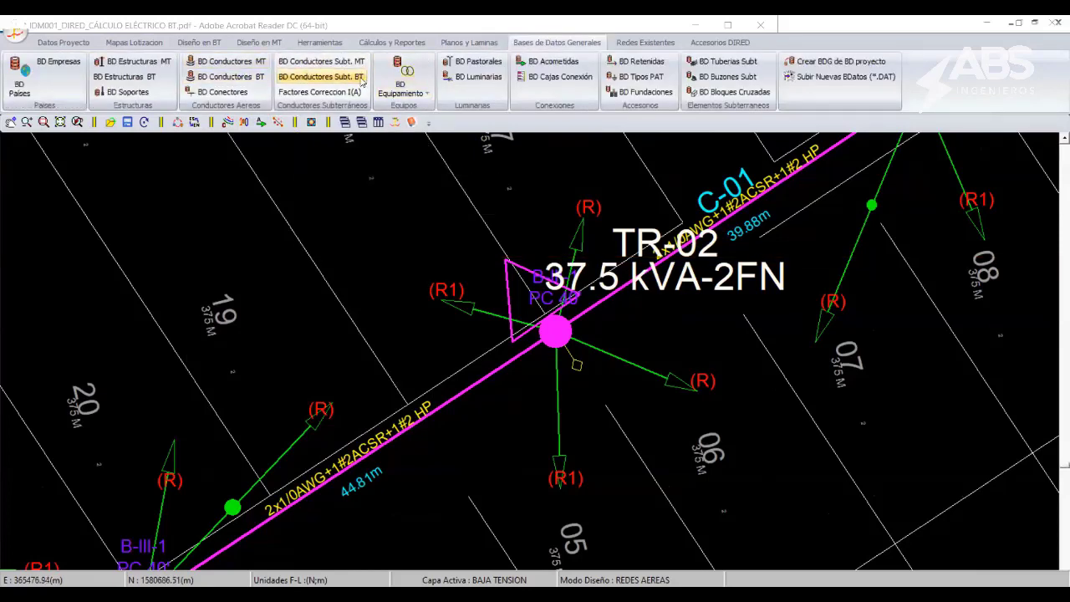
left_click(401, 84)
left_click(417, 123)
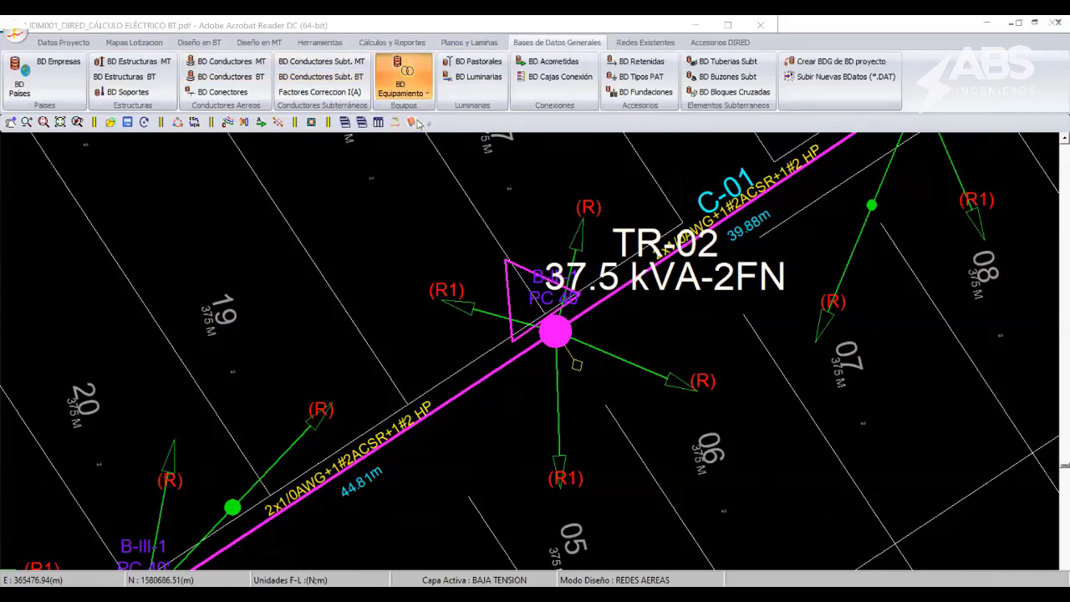
left_click(573, 83)
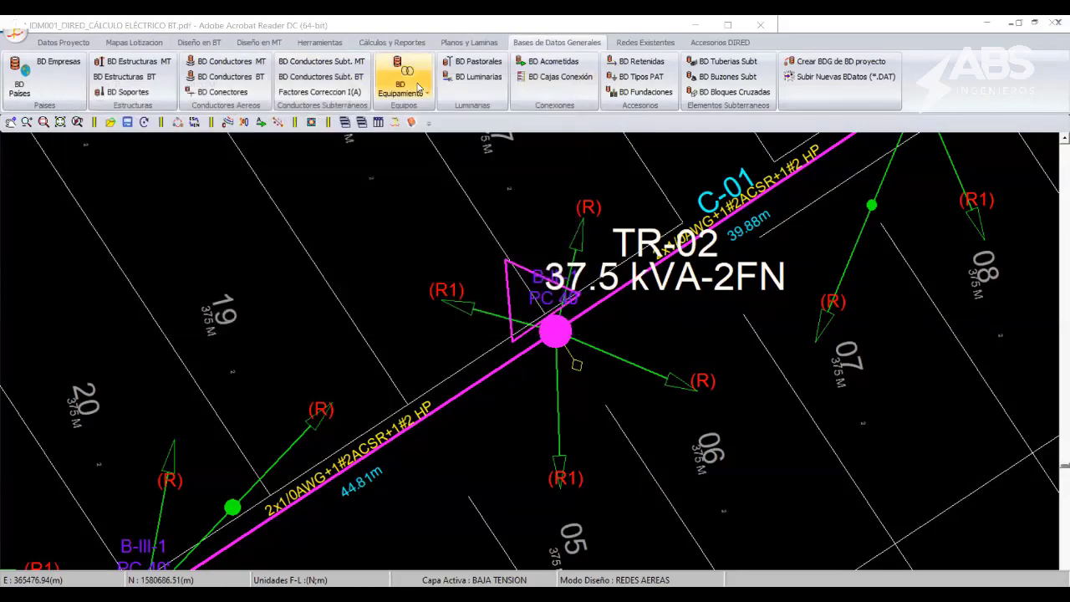
left_click(423, 88)
left_click(433, 114)
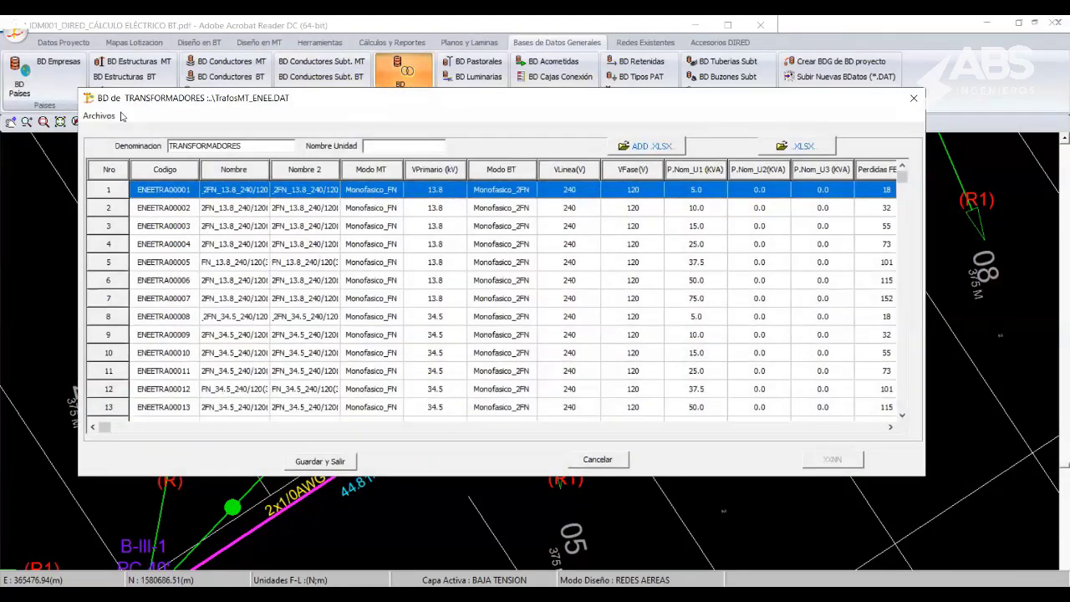
- Load the TrafosMT_DGE.DAT transformer table and move down to its last rows
left_click(99, 116)
left_click(113, 130)
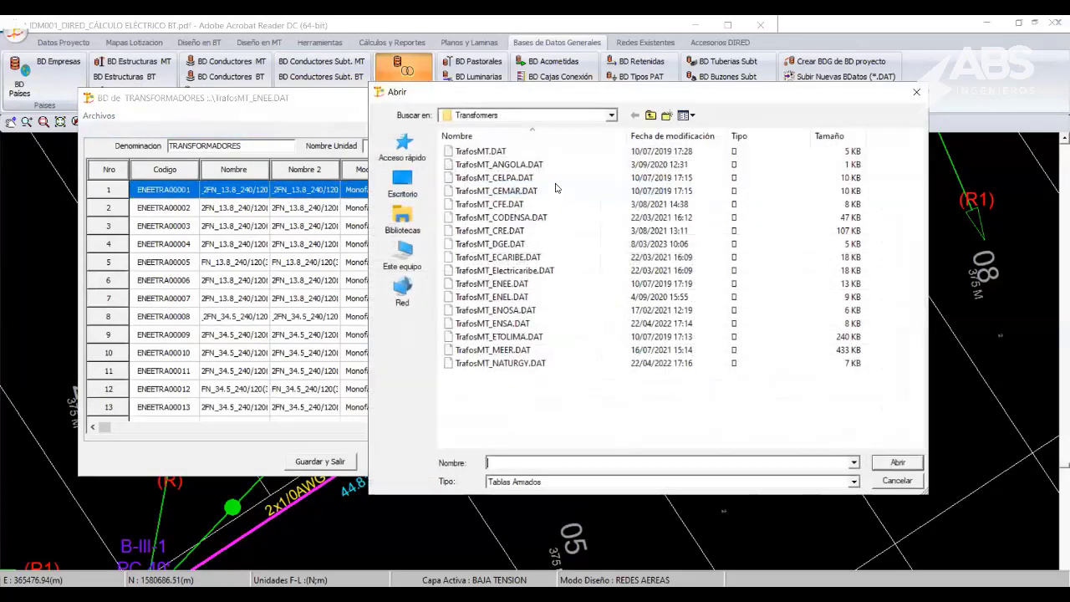
double_click(511, 244)
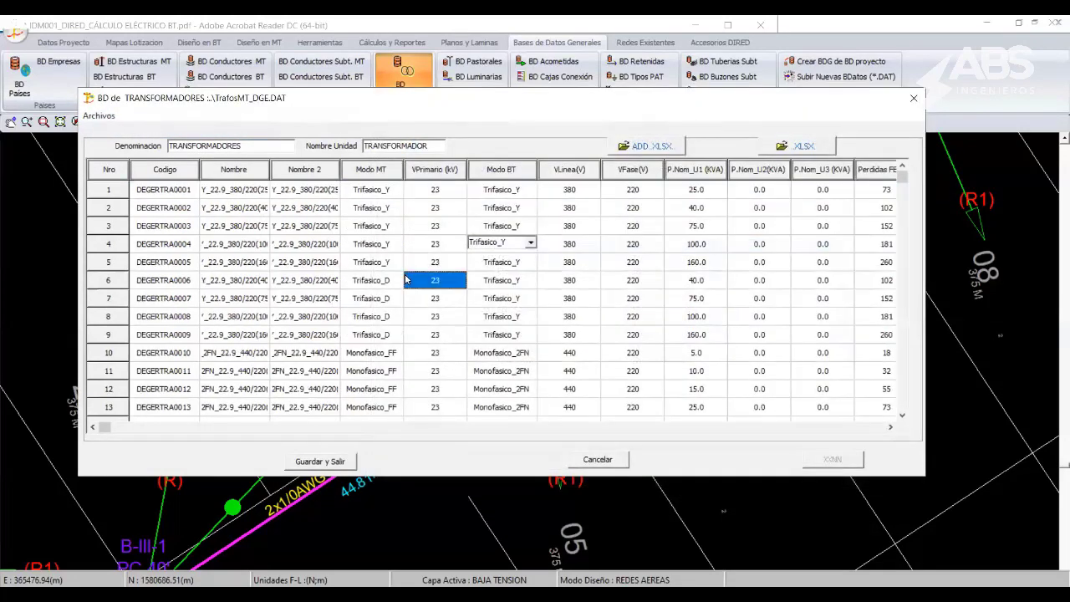
key("Down")
key("Down")
key("Down")
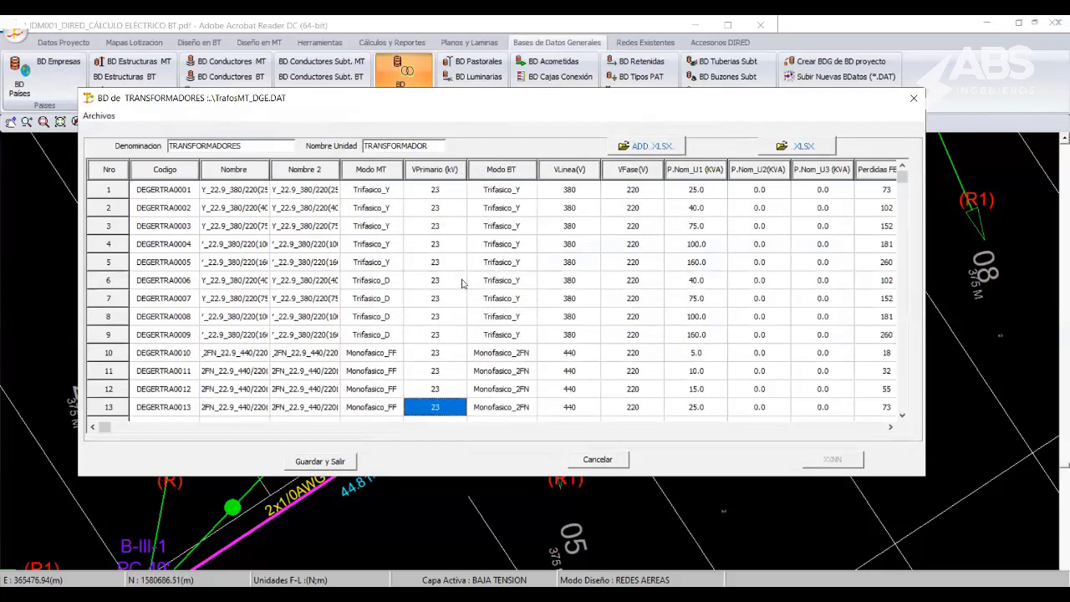
key("Down")
key("Down")
key("Down")
key("Down")
key("Down")
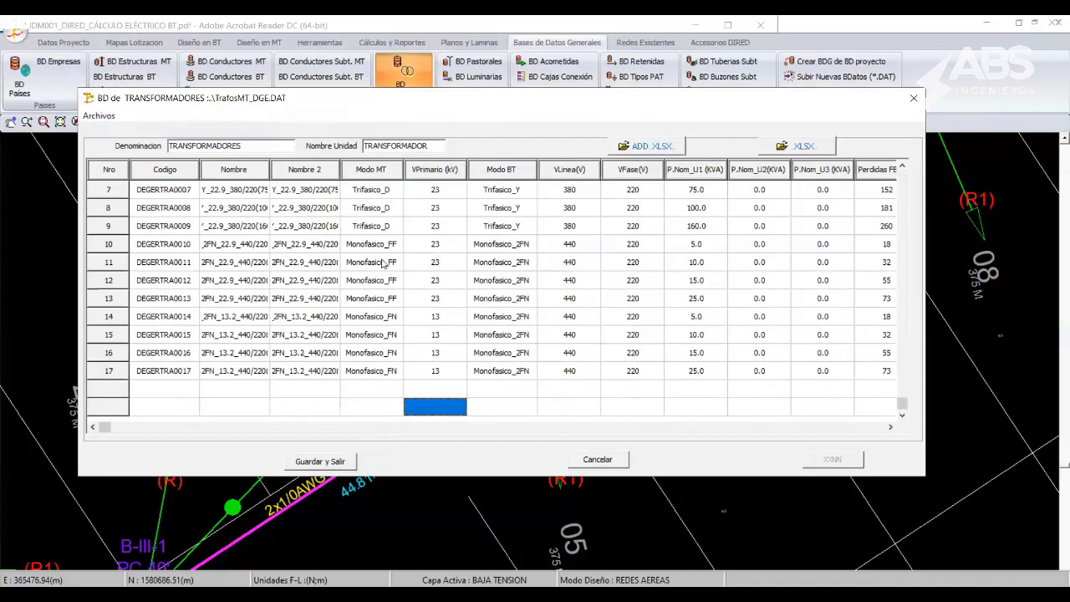
- Inspect row 10's connection modes and voltages, then cancel without saving the database
left_click(380, 244)
left_click(504, 244)
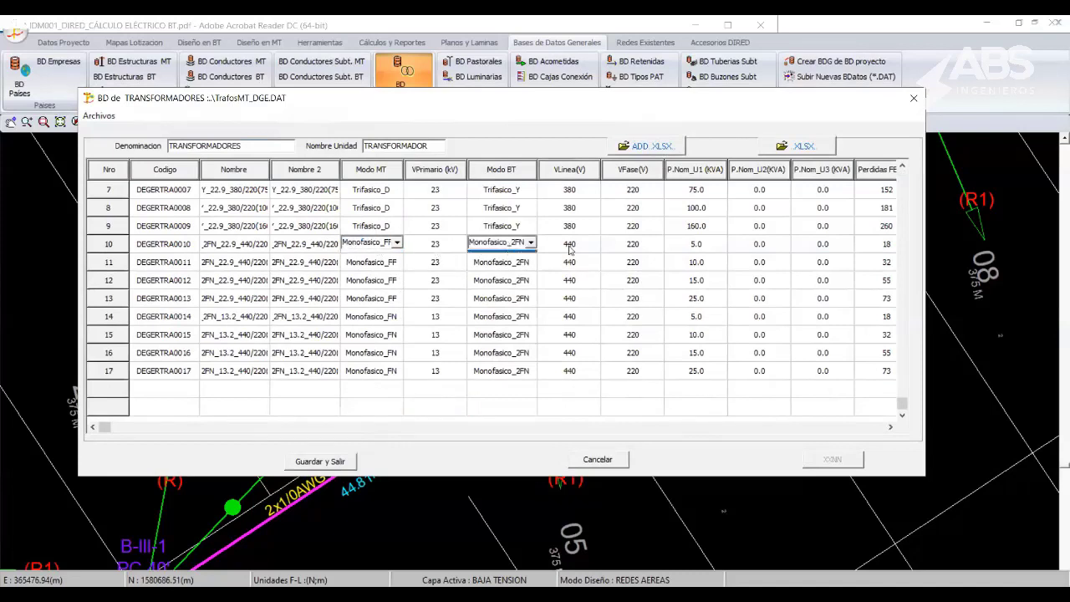
left_click(569, 245)
left_click(633, 244)
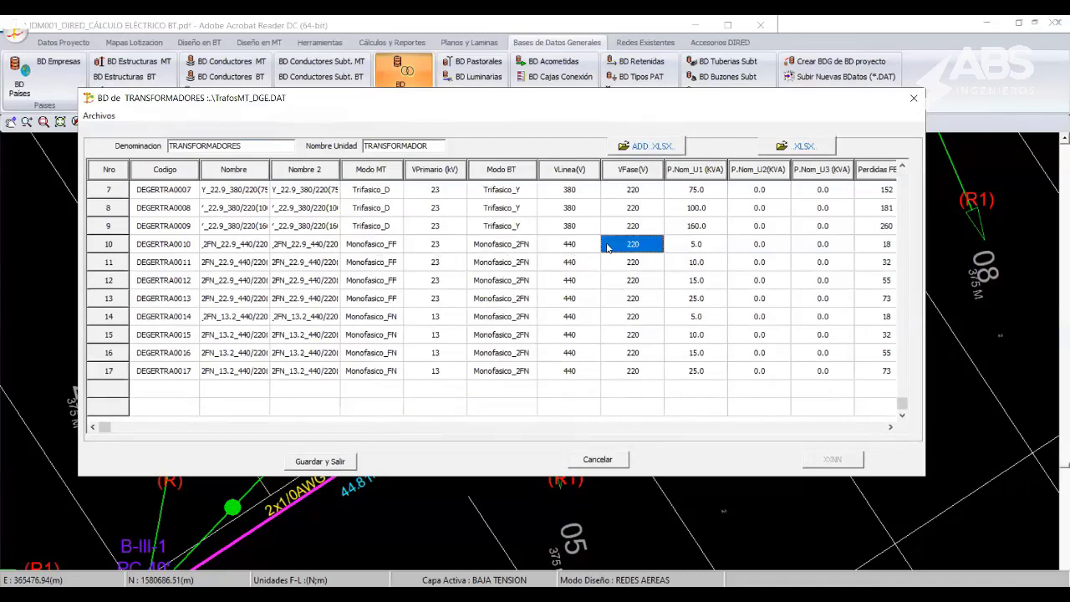
key("Left")
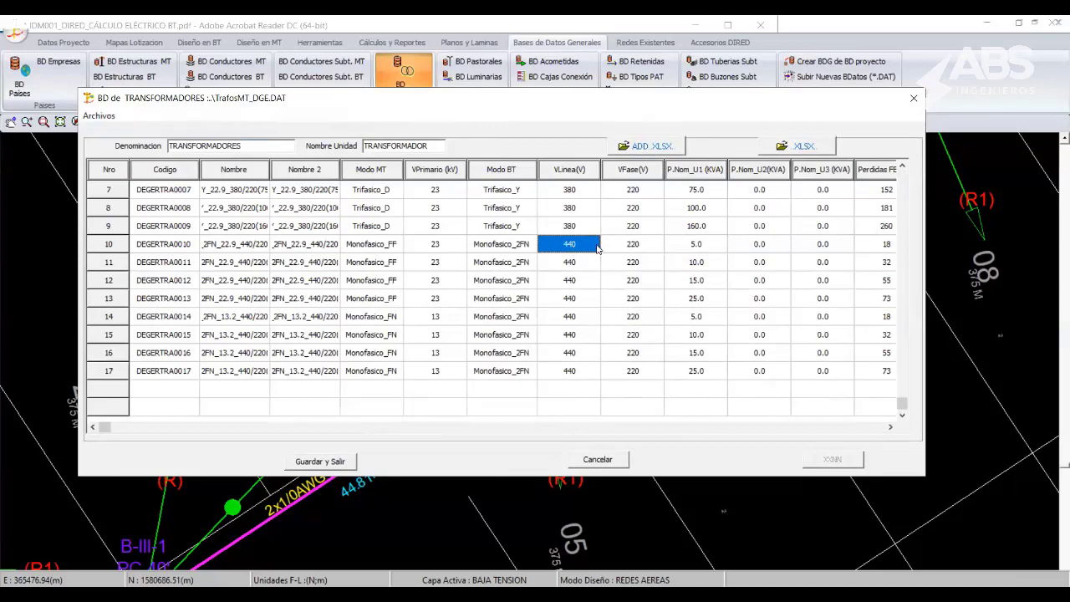
key("Left")
key("Left")
key("Right")
key("Right")
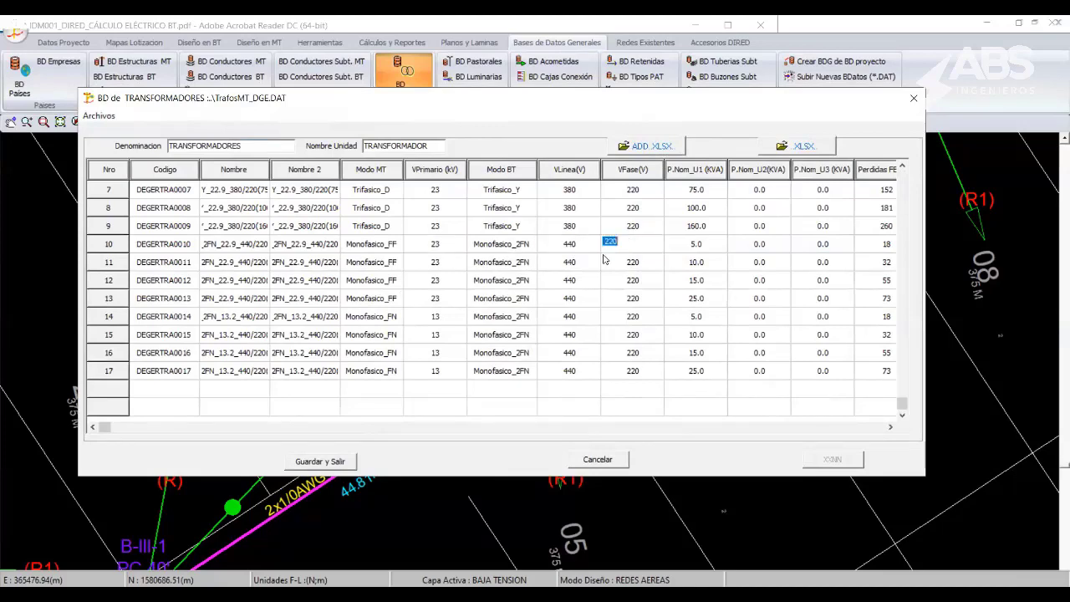
key("Down")
left_click(598, 459)
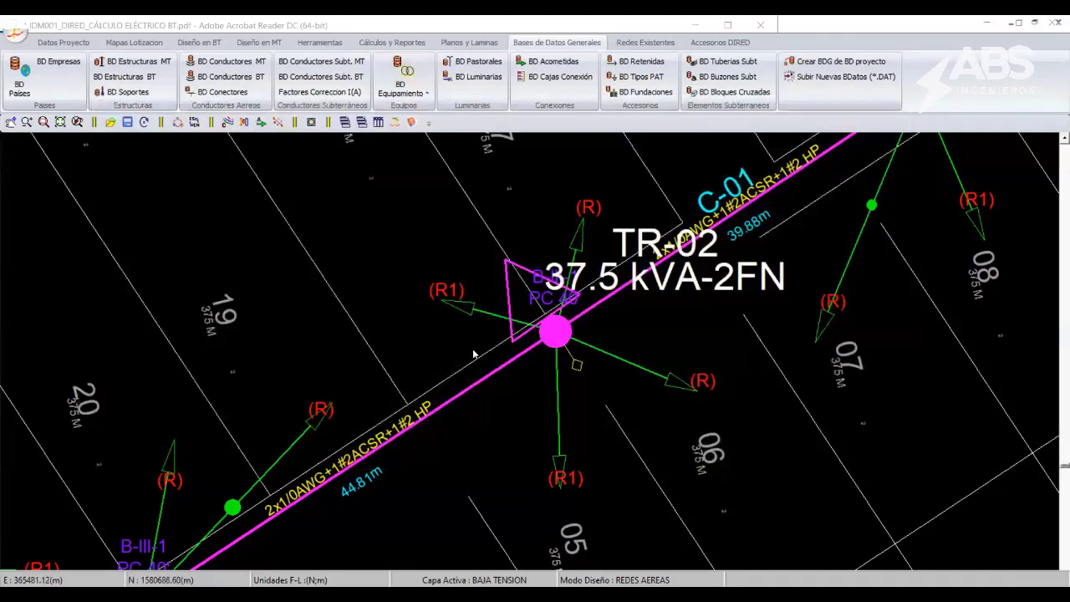
- Zoom in and out over the overhead network's lines, poles and transformers TR-00 to TR-04
scroll(525, 376, "down", 1)
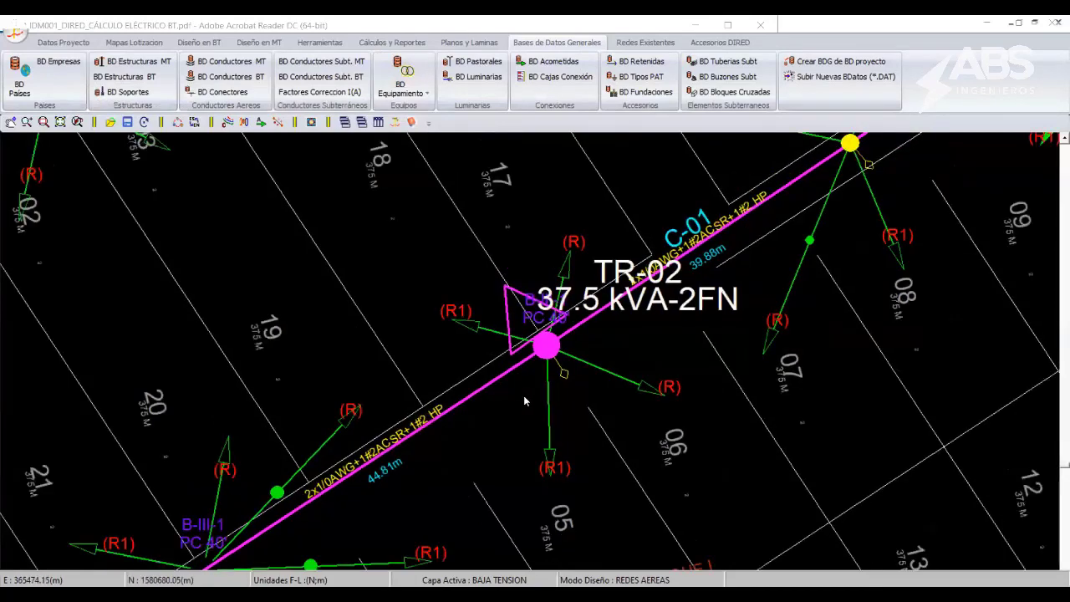
scroll(525, 384, "down", 1)
scroll(584, 393, "down", 3)
scroll(599, 416, "up", 2)
scroll(606, 376, "up", 2)
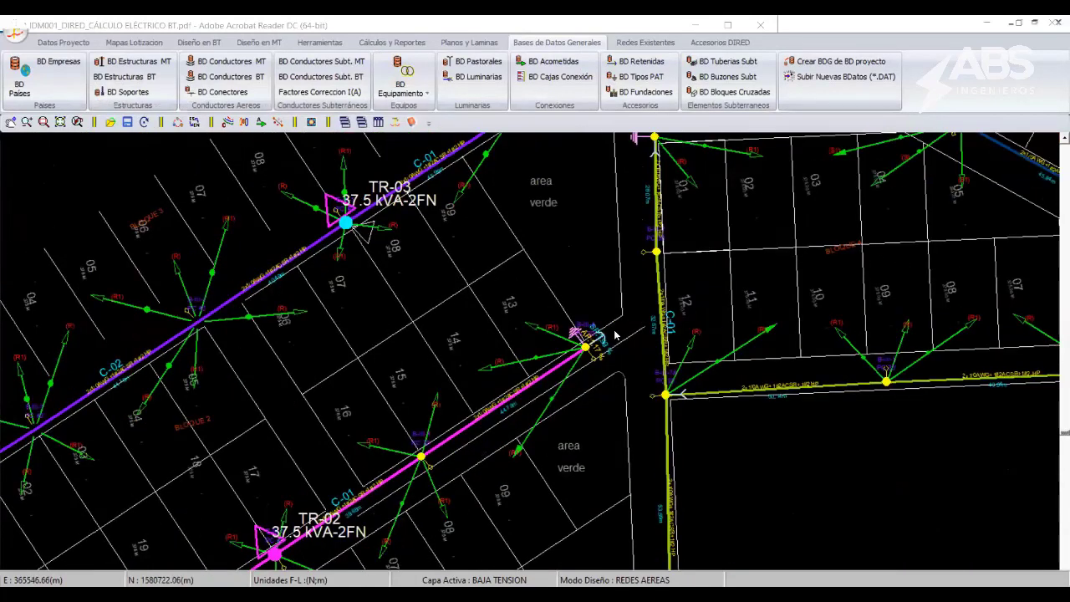
scroll(610, 351, "up", 1)
scroll(610, 331, "up", 2)
scroll(611, 330, "down", 2)
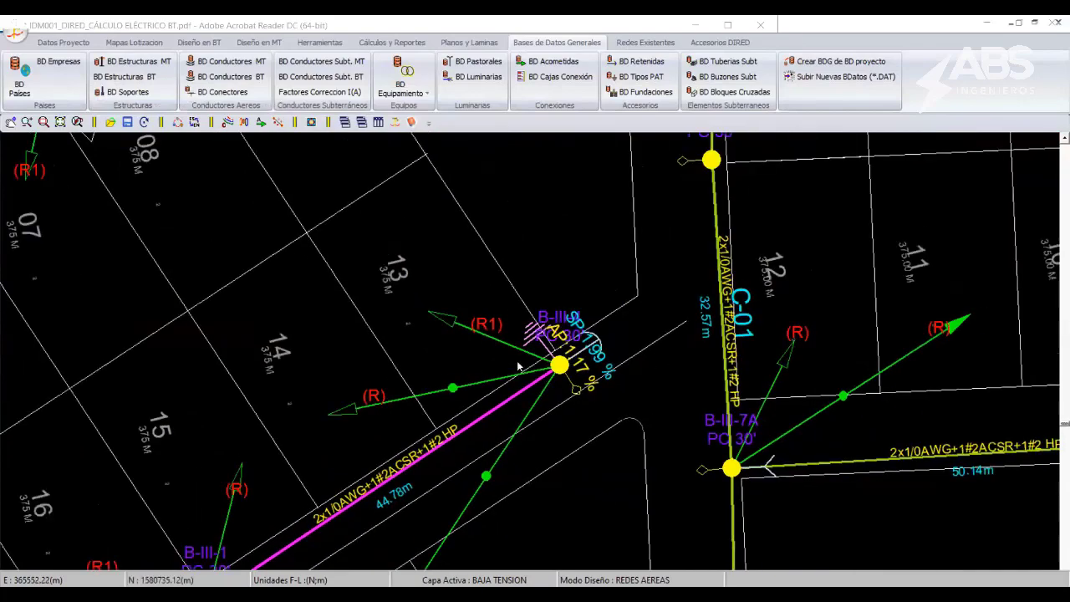
scroll(517, 361, "down", 2)
scroll(523, 403, "up", 2)
scroll(523, 403, "down", 2)
scroll(523, 403, "down", 1)
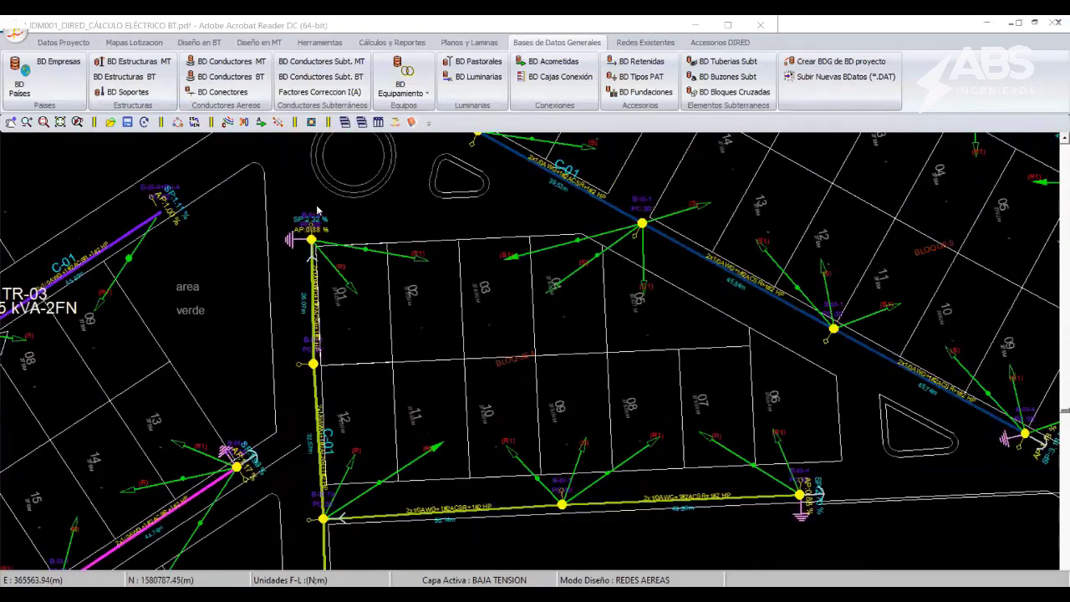
scroll(623, 417, "up", 2)
scroll(530, 383, "up", 2)
scroll(530, 383, "down", 2)
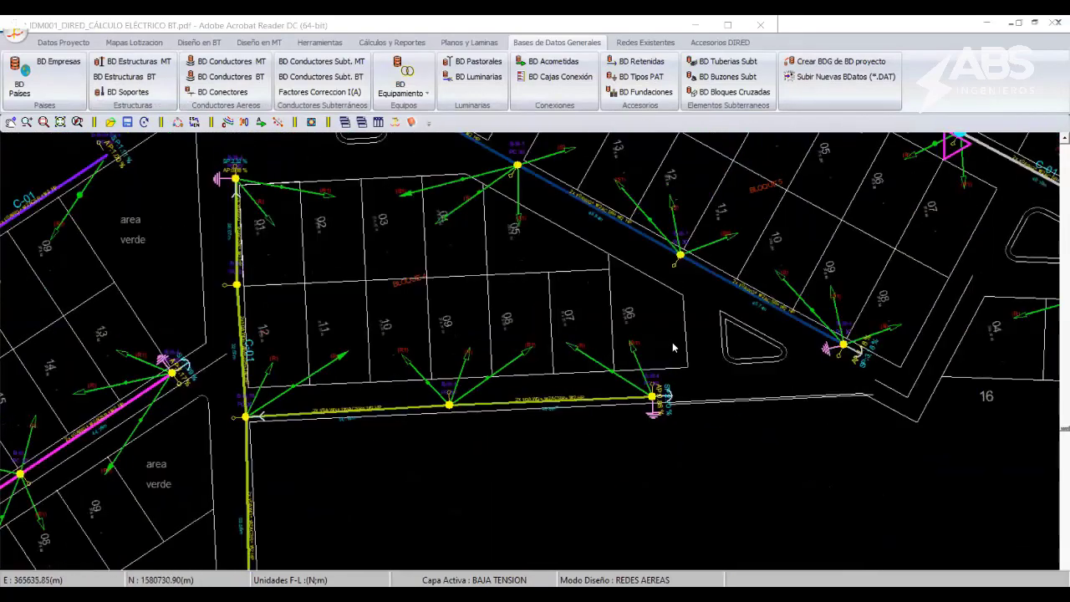
scroll(583, 383, "down", 2)
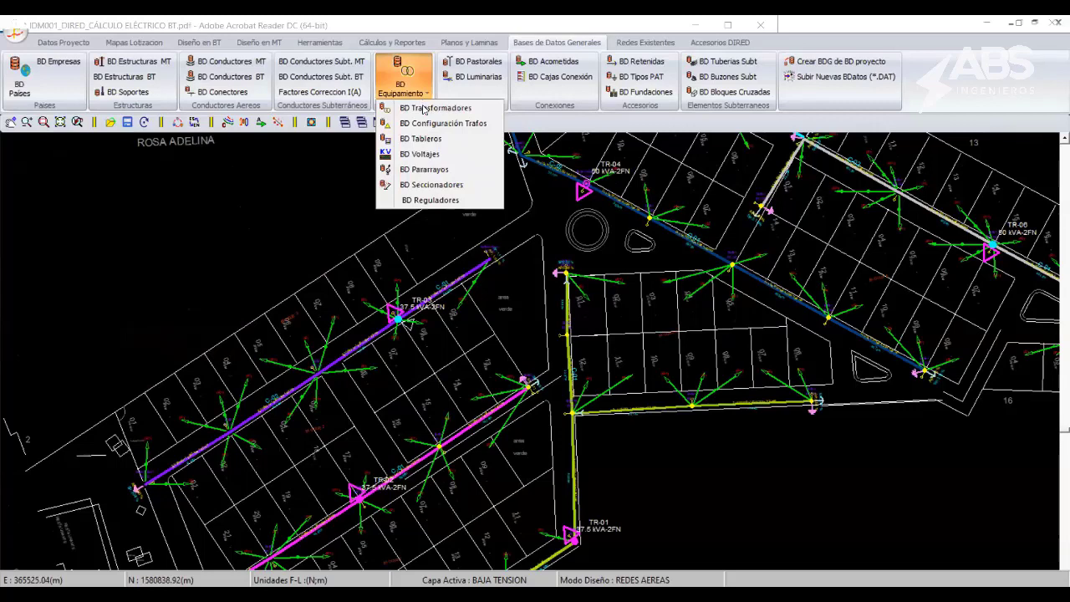
left_click(425, 108)
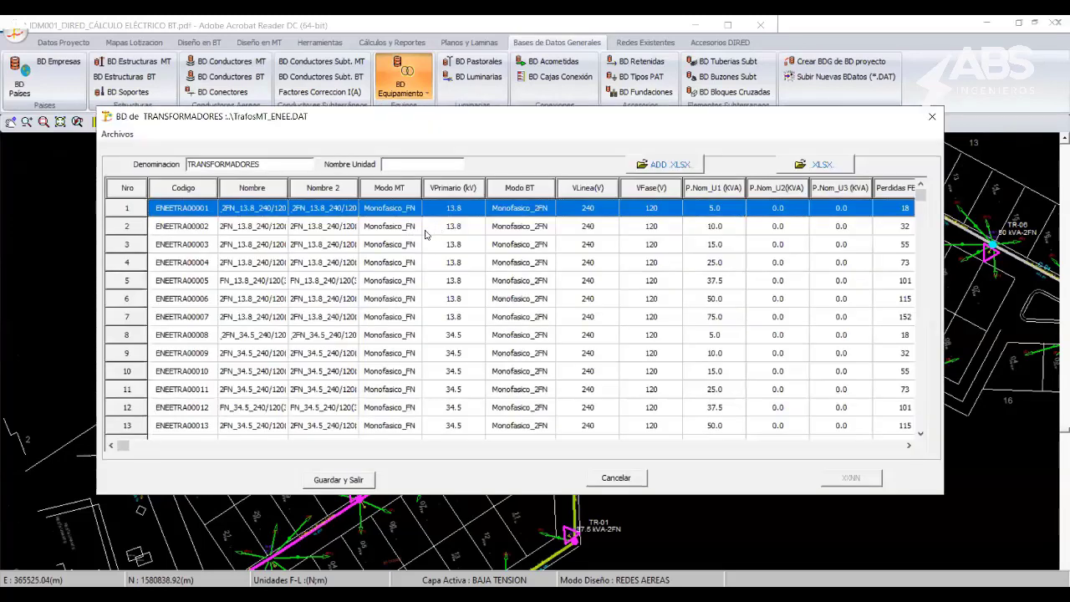
left_click(400, 214)
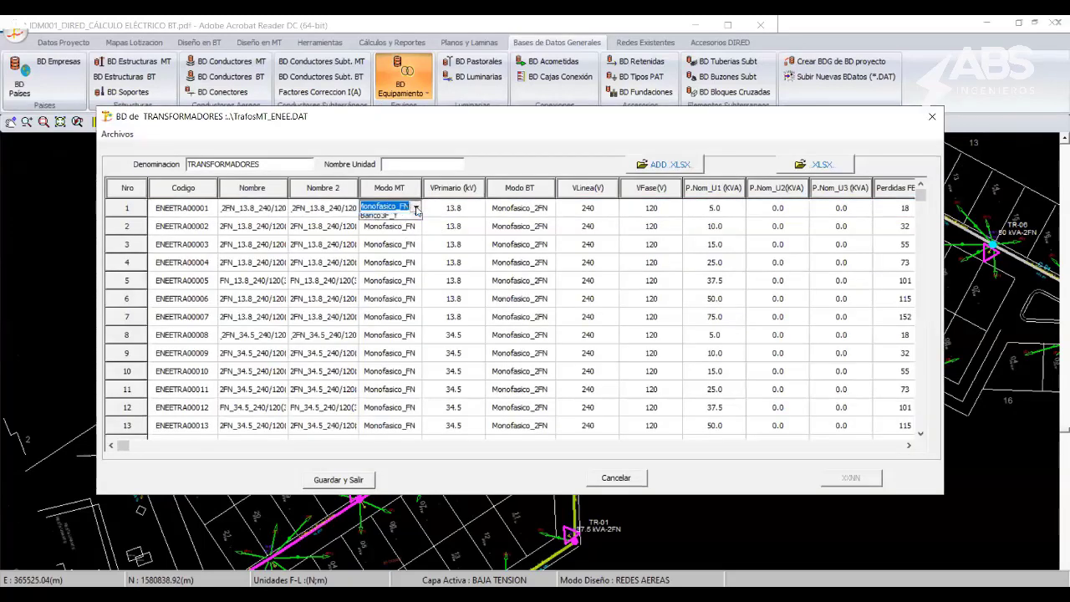
left_click(415, 207)
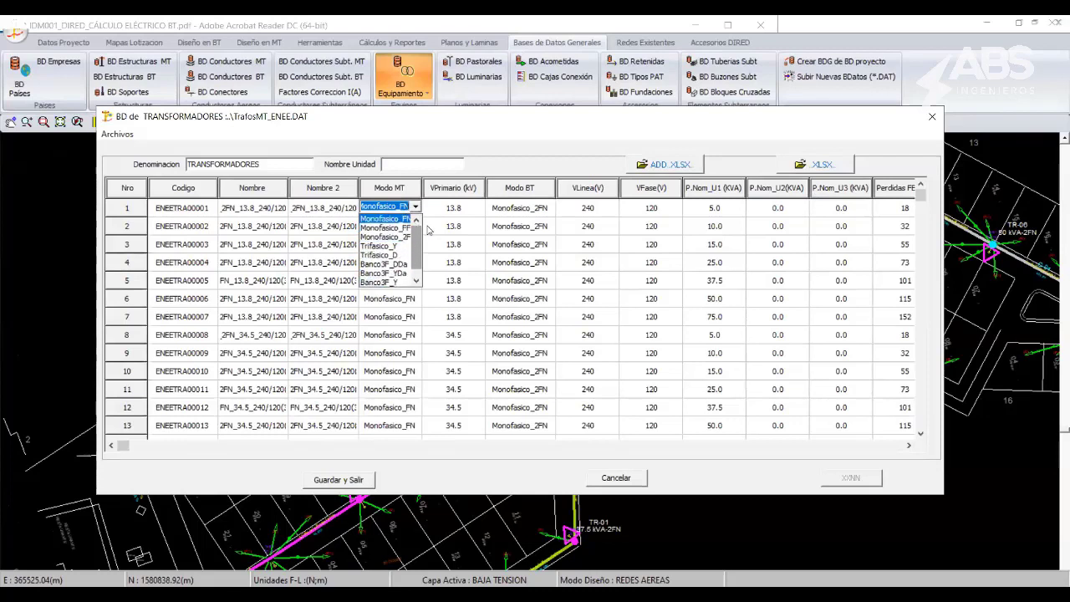
left_click(546, 231)
left_click(548, 224)
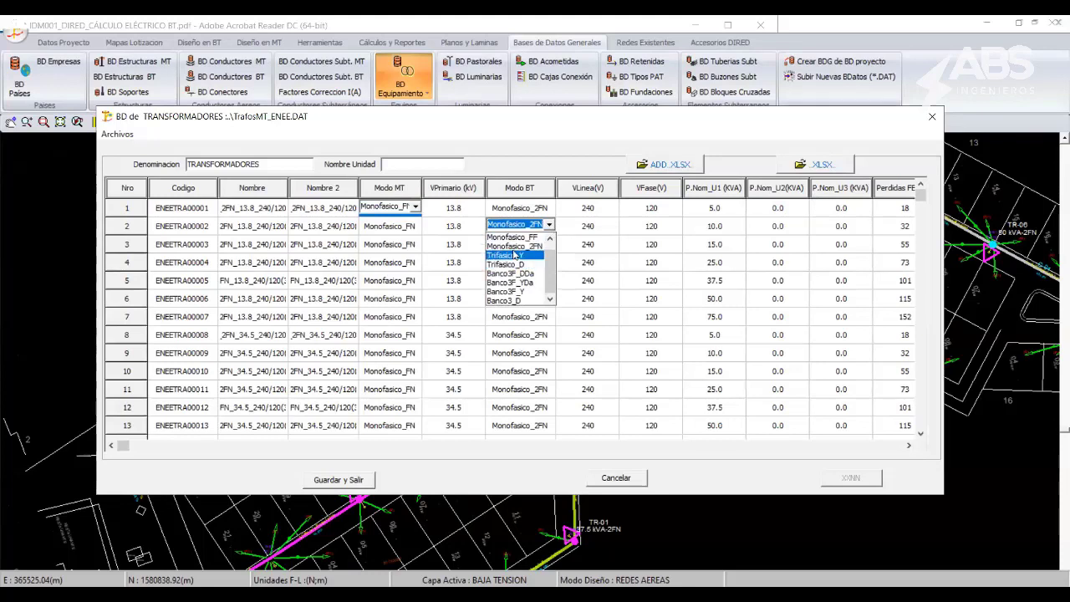
left_click(609, 240)
left_click(605, 231)
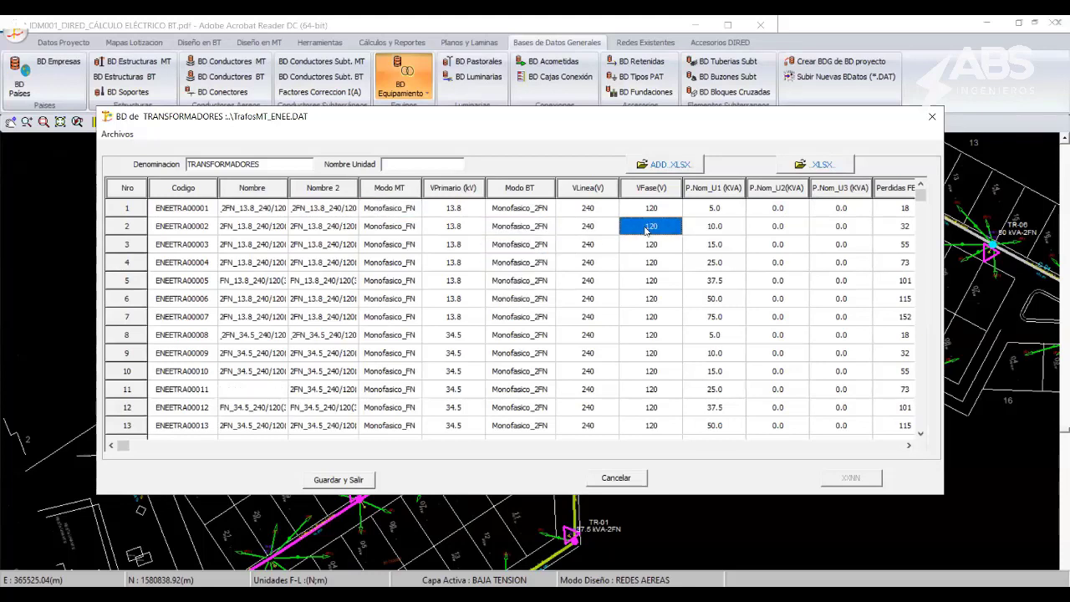
left_click(602, 244)
left_click(649, 248)
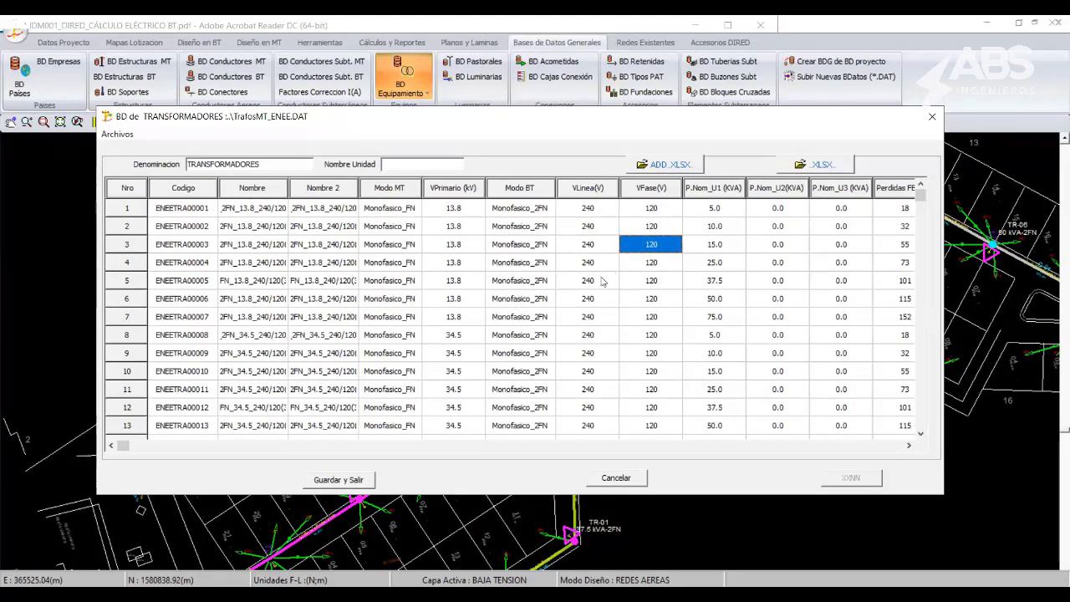
left_click(592, 282)
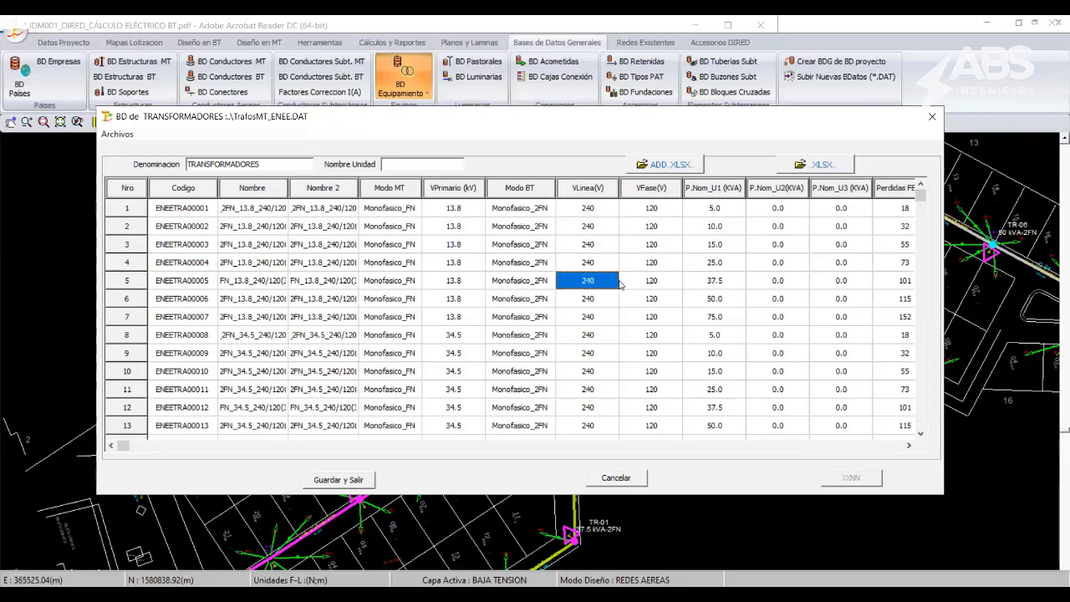
left_click(652, 264)
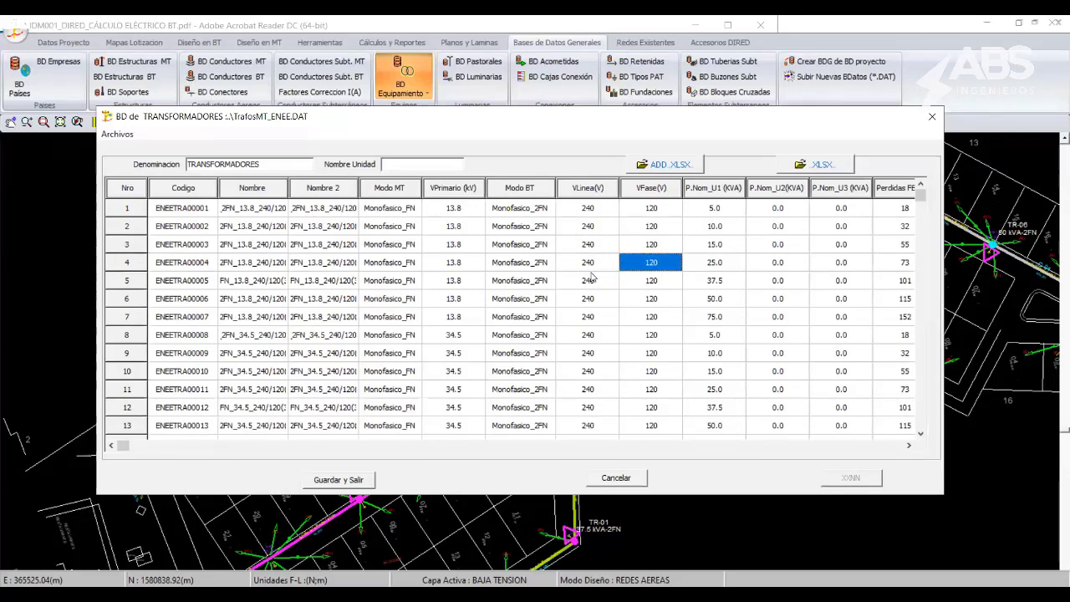
left_click(588, 263)
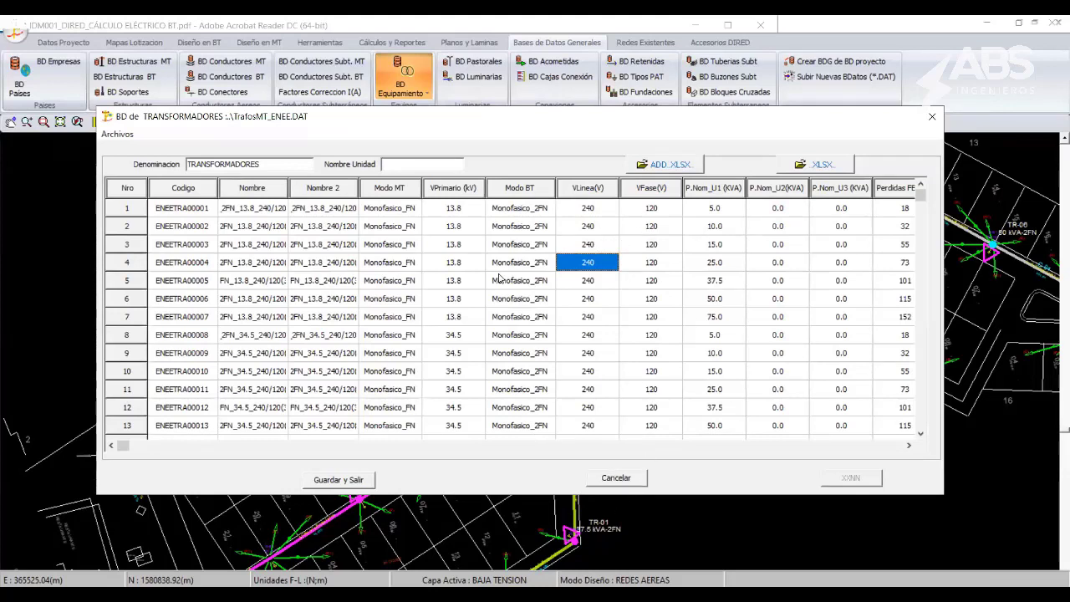
left_click(617, 479)
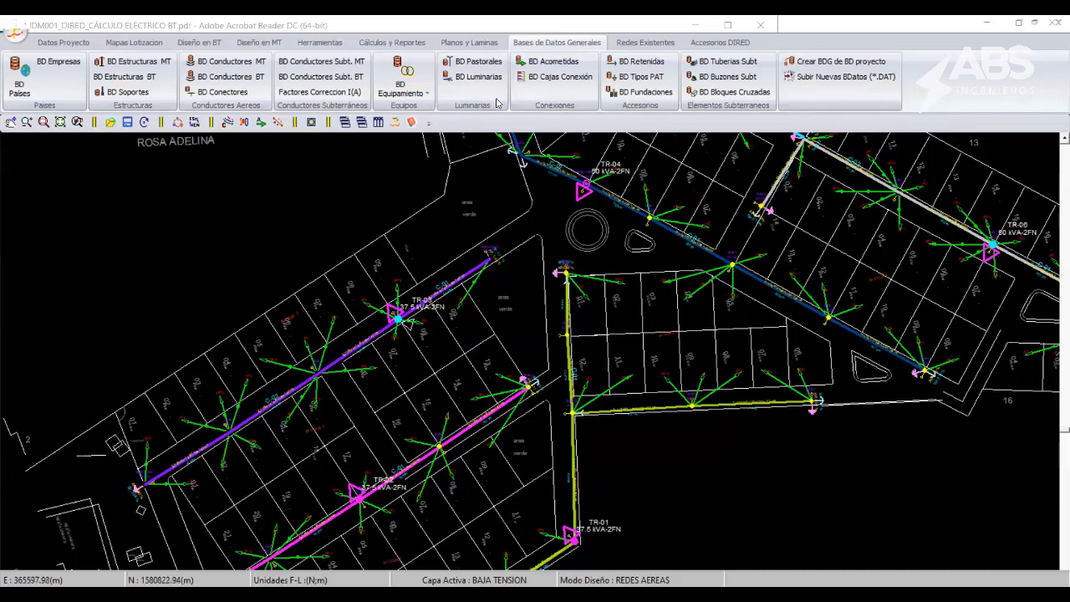
scroll(575, 391, "down", 2)
scroll(584, 358, "down", 2)
scroll(585, 358, "up", 1)
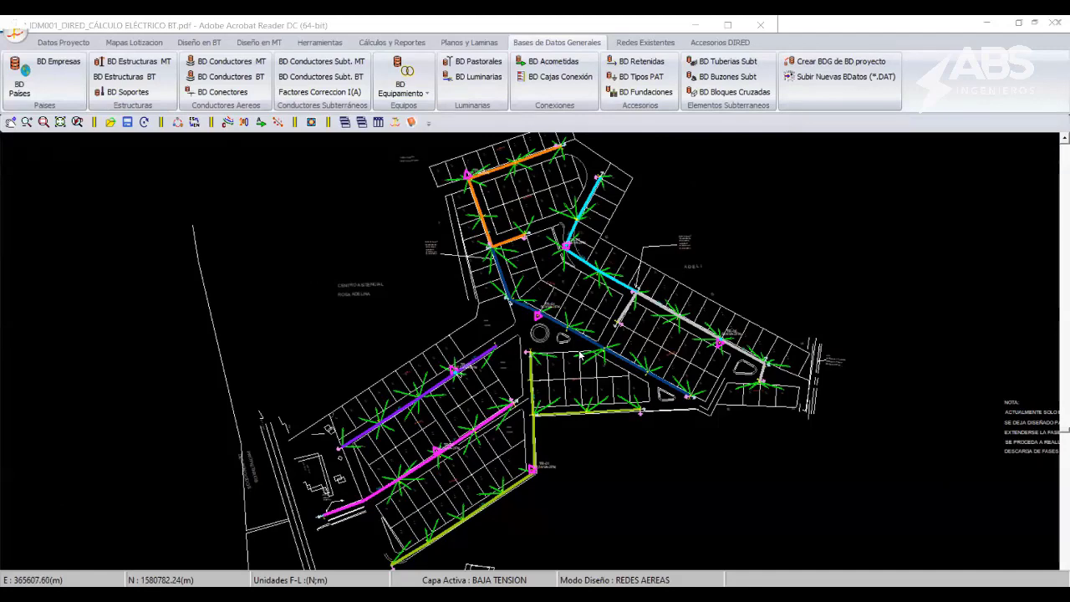
scroll(502, 416, "up", 2)
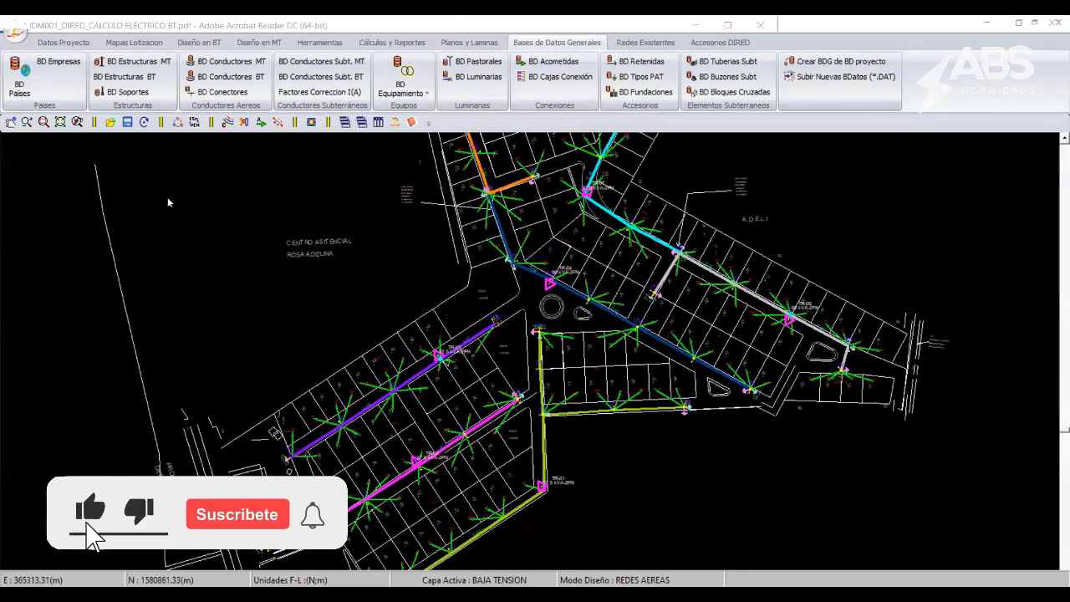
- Open 02_PLANO DE LOTIZACION URB_rev3.RDS from 02_Curso OnLine DIRED > Presentacion Dired > 02_Catastro Urbano
left_click(15, 35)
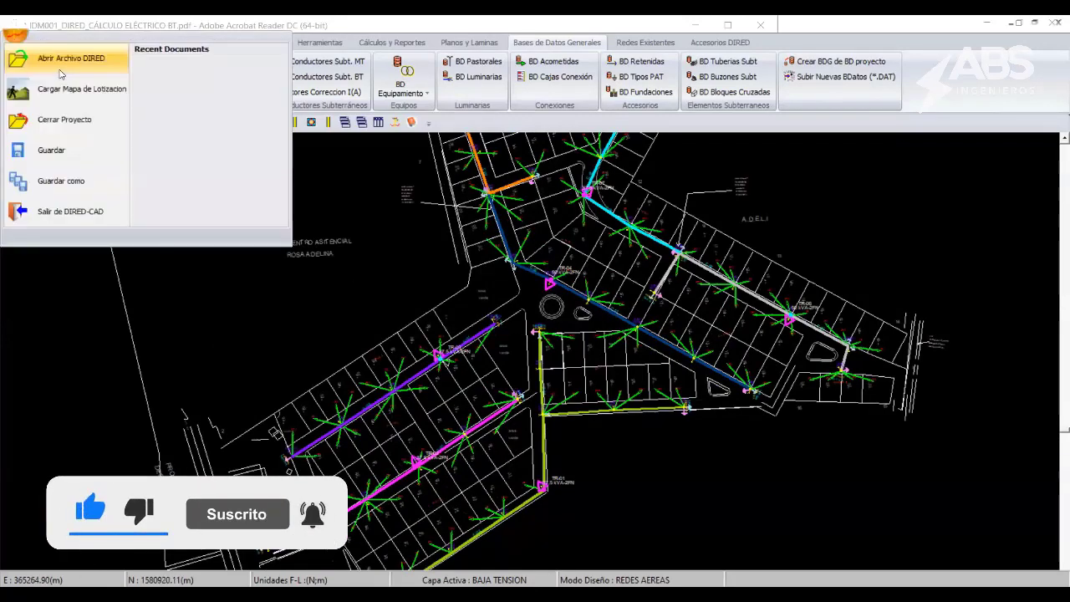
left_click(63, 62)
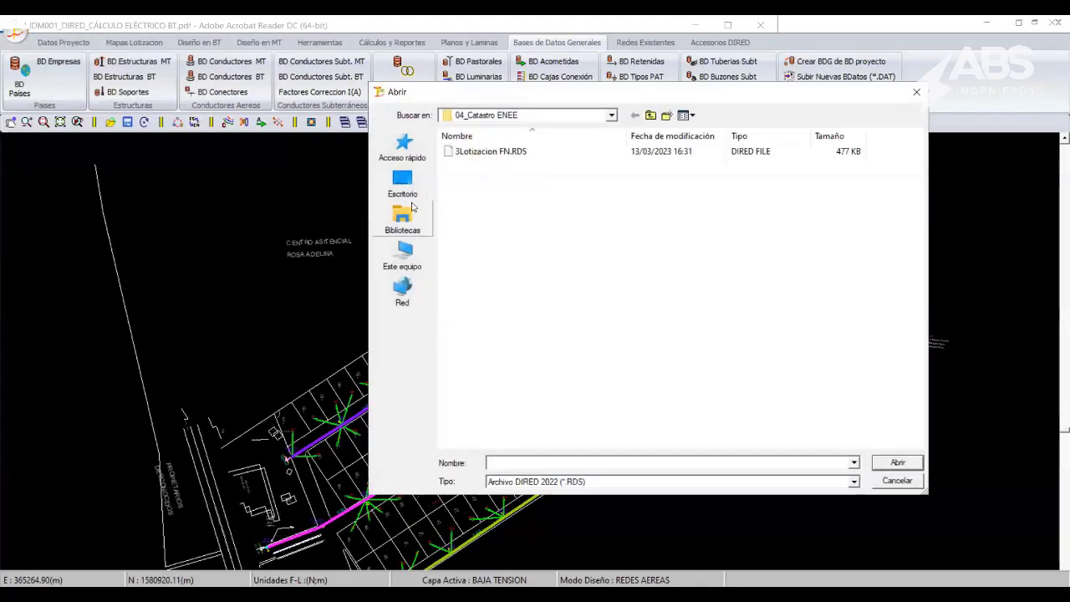
left_click(611, 114)
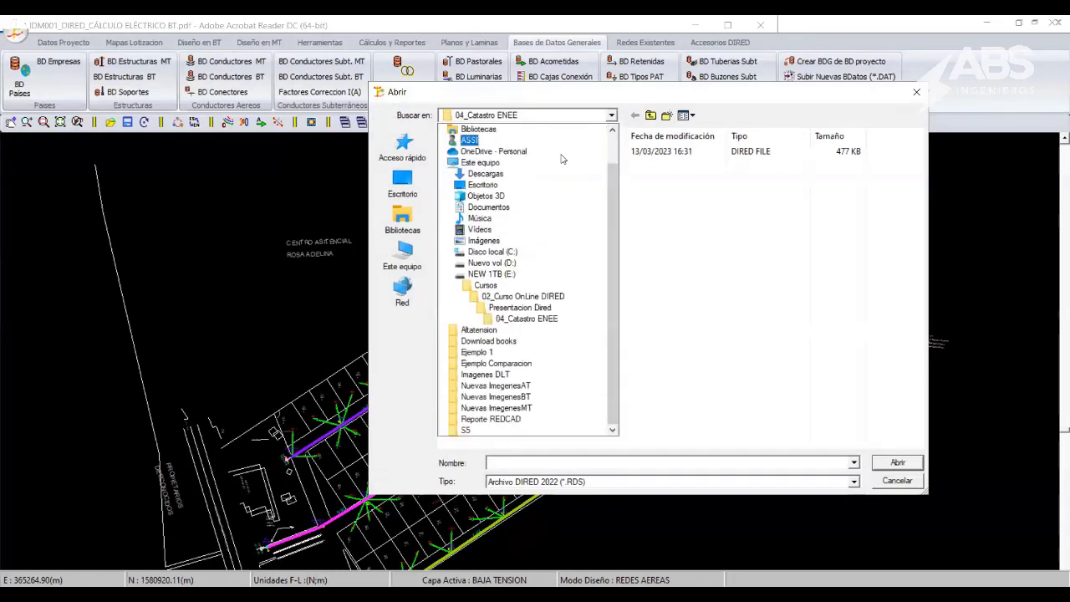
left_click(554, 301)
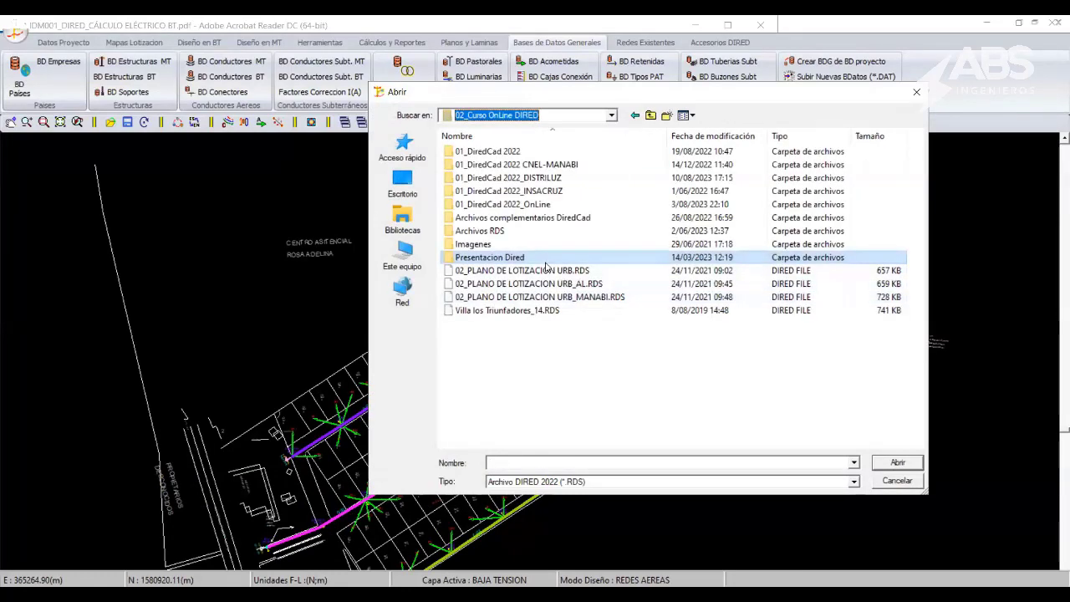
double_click(500, 258)
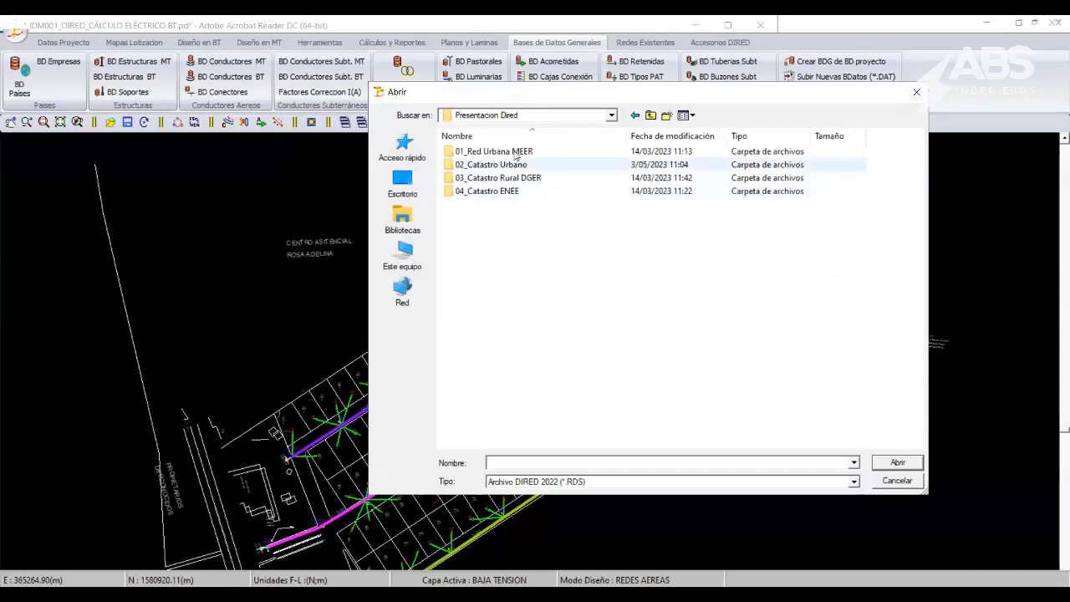
double_click(520, 167)
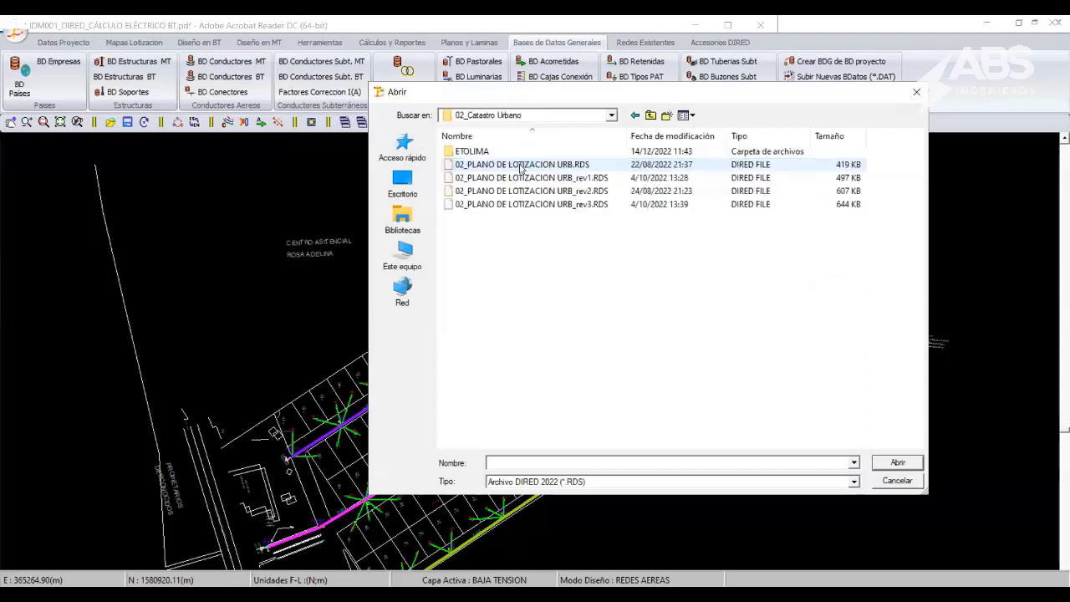
double_click(552, 206)
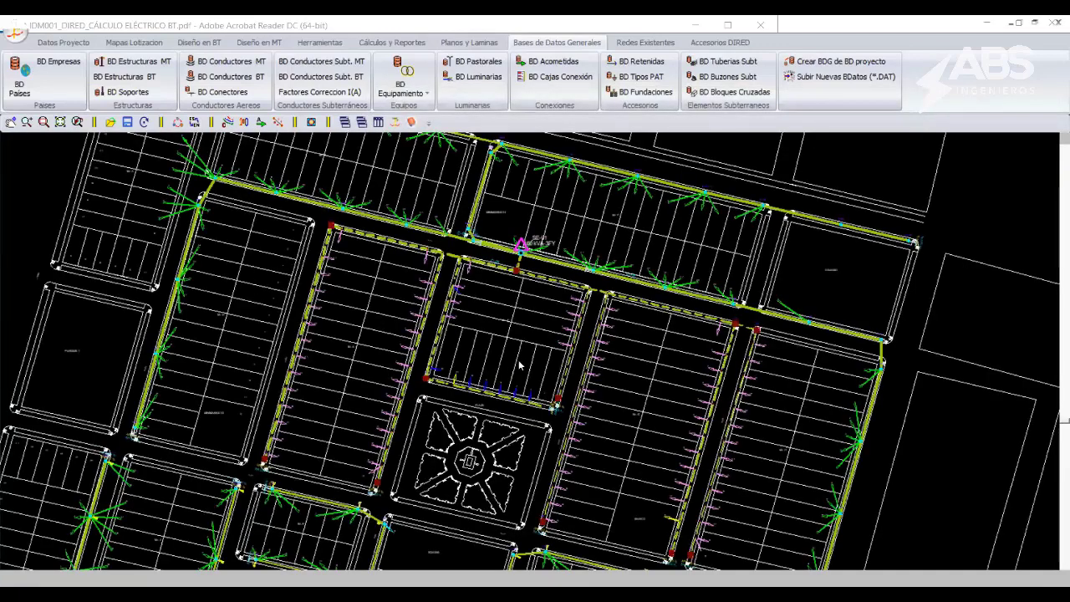
- Zoom in and pan around SE-01, block Mz. F and circuit C-04
scroll(518, 348, "up", 1)
scroll(519, 288, "up", 1)
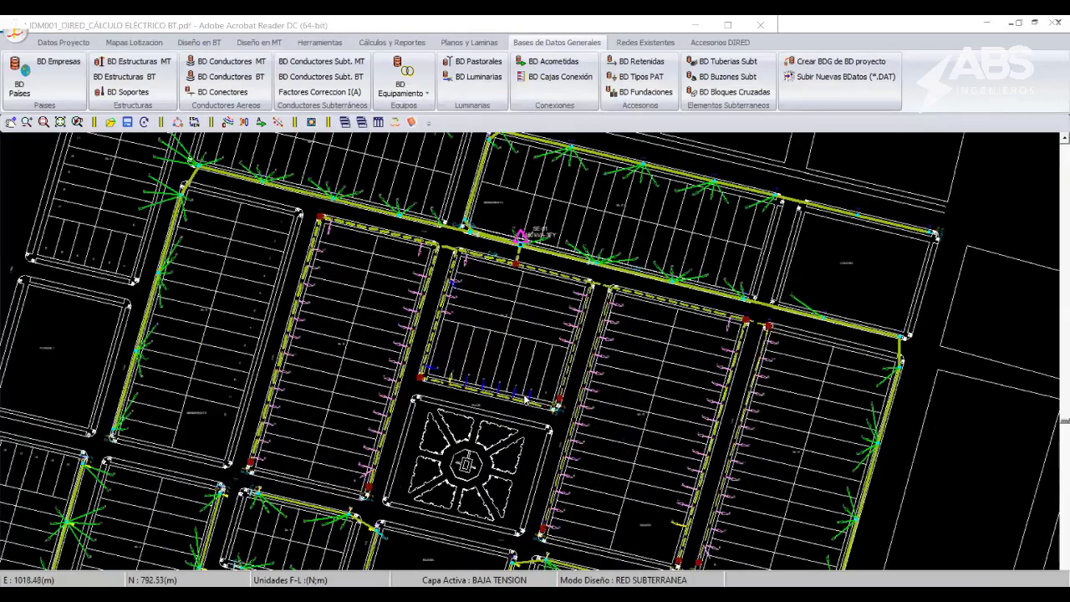
scroll(533, 393, "up", 1)
scroll(563, 339, "up", 1)
scroll(552, 360, "up", 1)
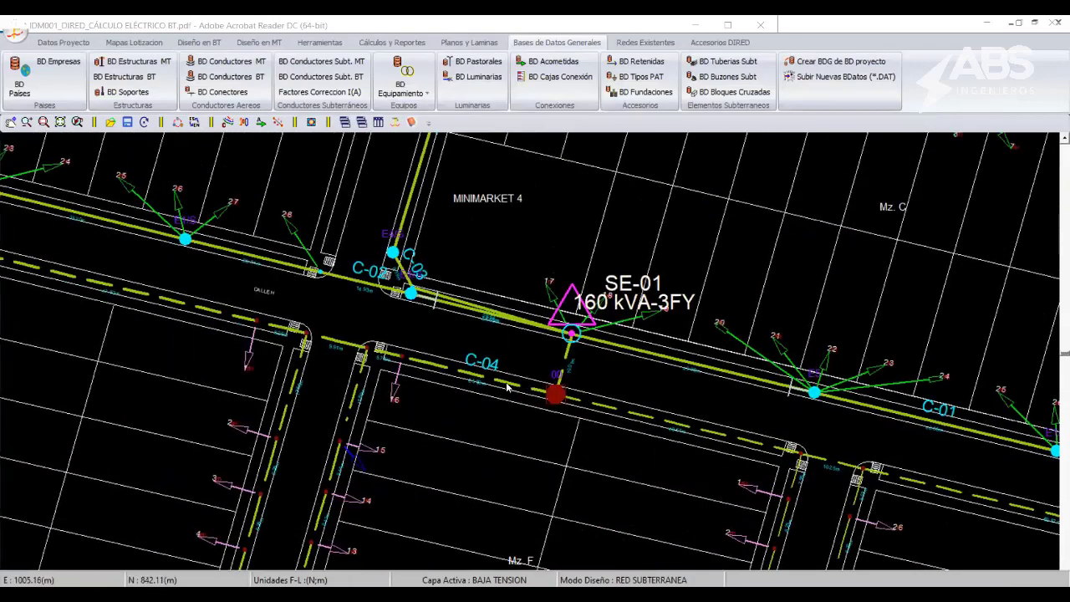
middle_click_drag(441, 142, 443, 320)
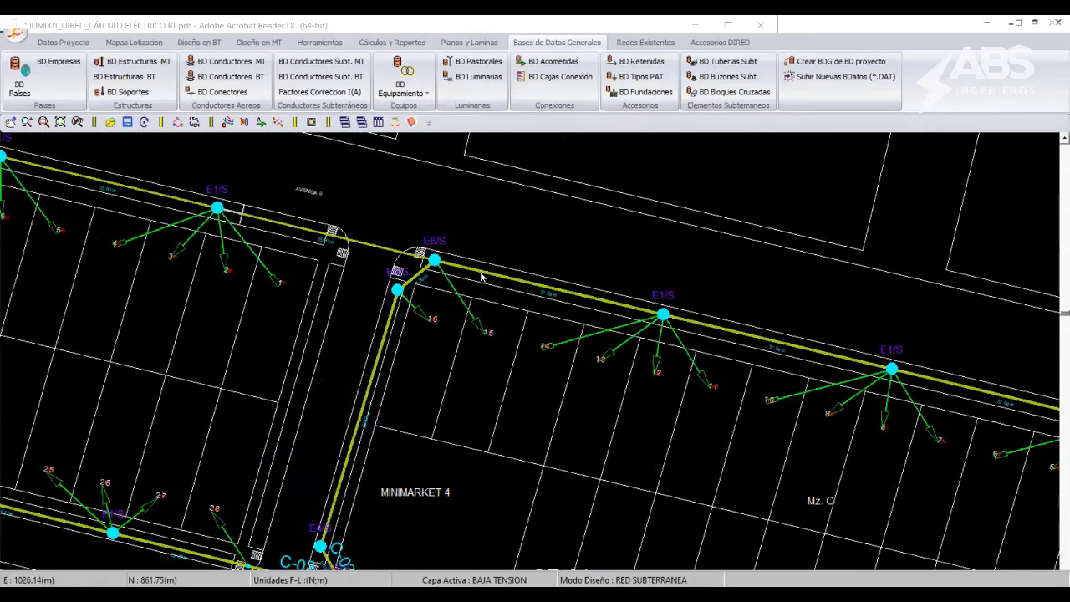
middle_click_drag(484, 276, 416, 279)
middle_click_drag(556, 293, 571, 233)
middle_click_drag(638, 477, 659, 351)
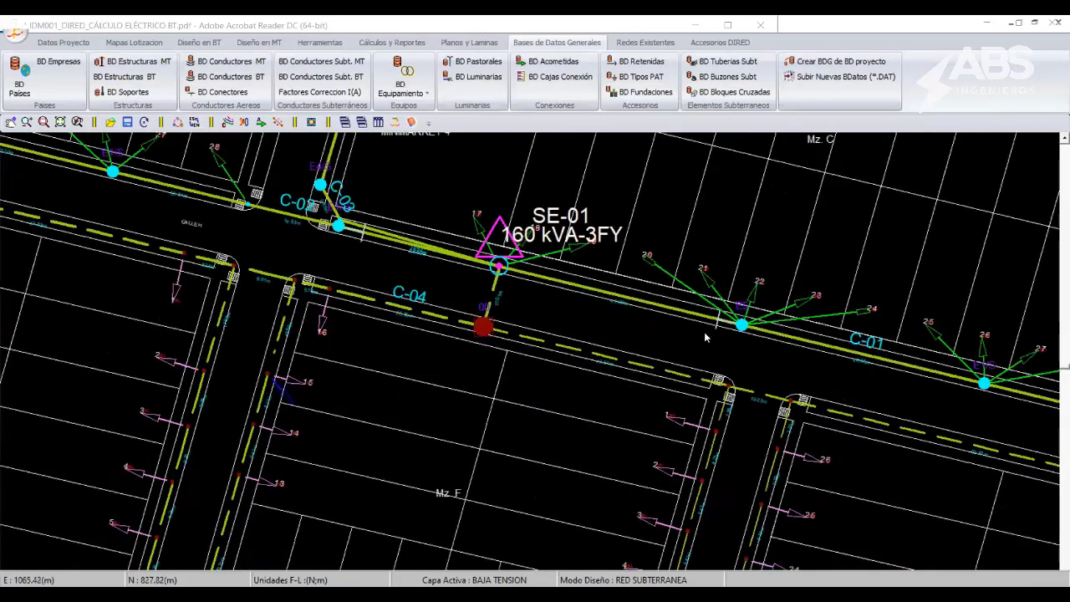
middle_click_drag(497, 281, 552, 240)
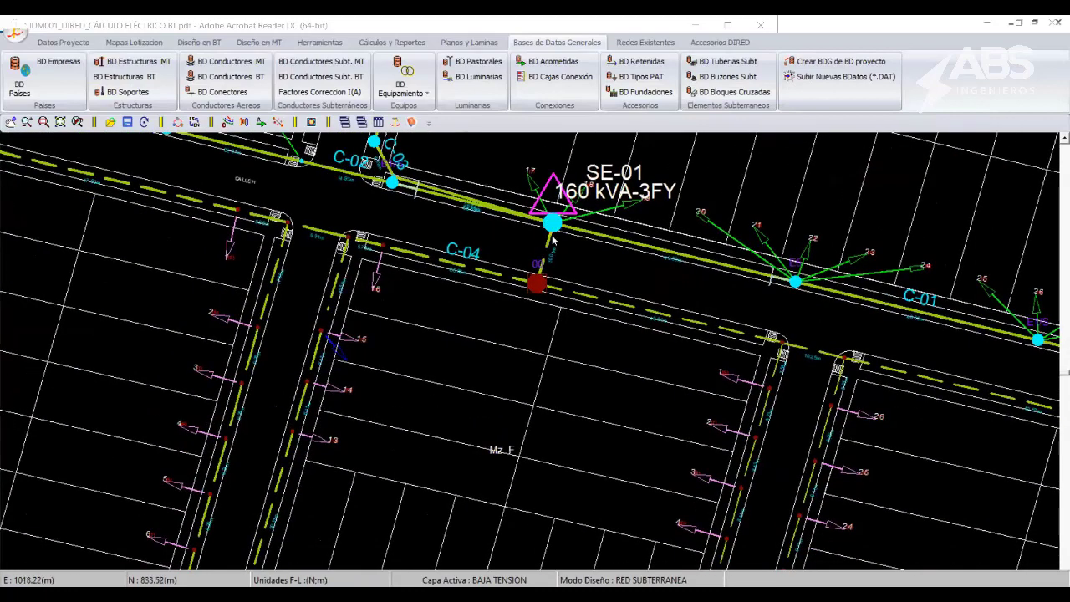
- Follow circuit C-01 east of SE-01, then pan to the blocks south of it
scroll(577, 322, "down", 2)
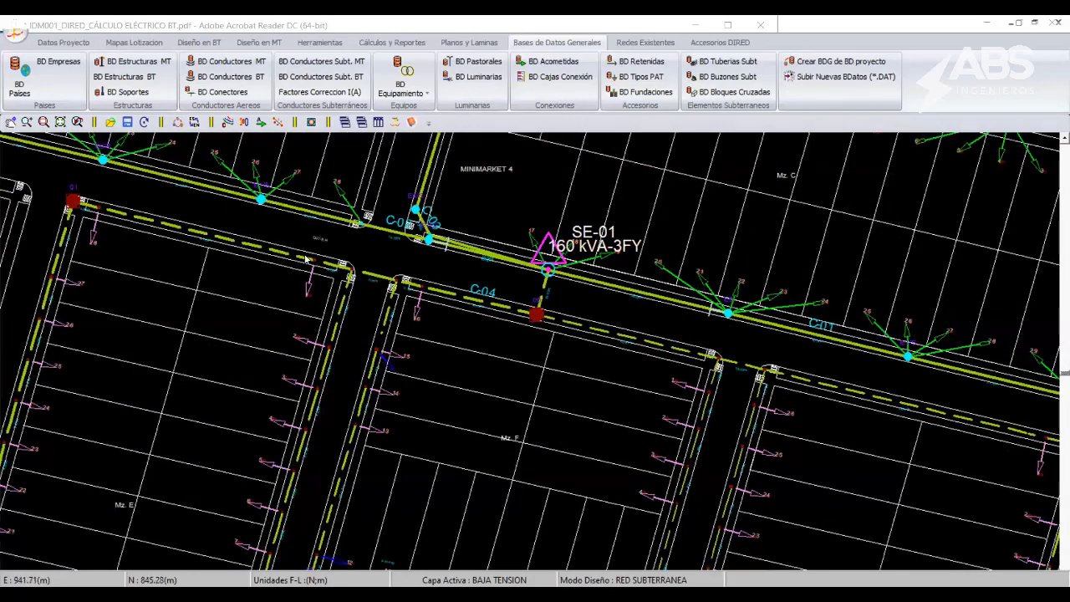
middle_click_drag(545, 351, 513, 292)
middle_click_drag(669, 318, 537, 371)
middle_click_drag(710, 376, 622, 364)
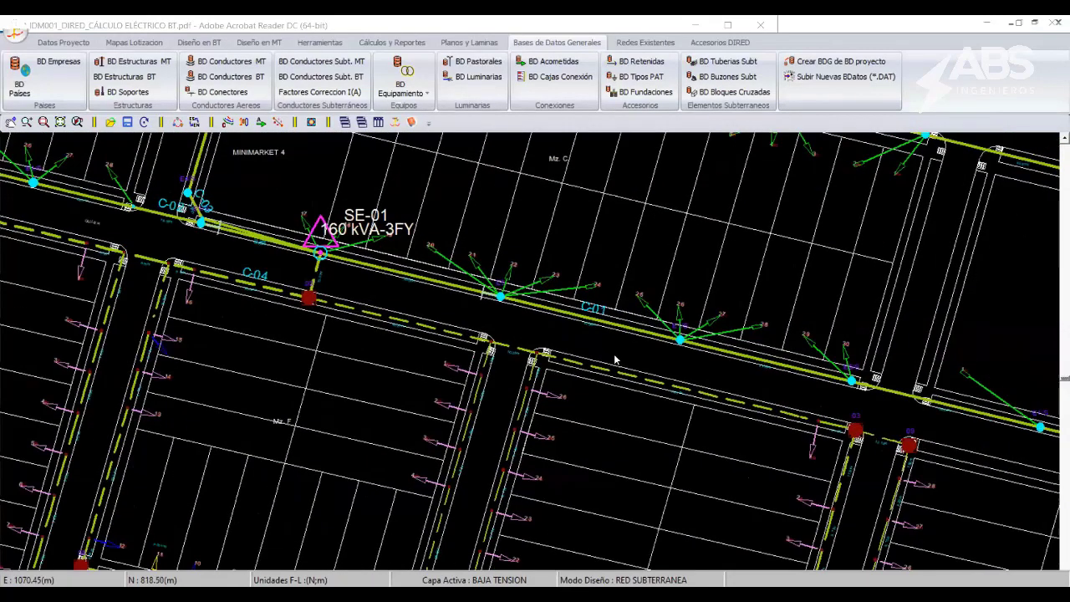
middle_click_drag(747, 409, 684, 379)
middle_click_drag(702, 283, 635, 276)
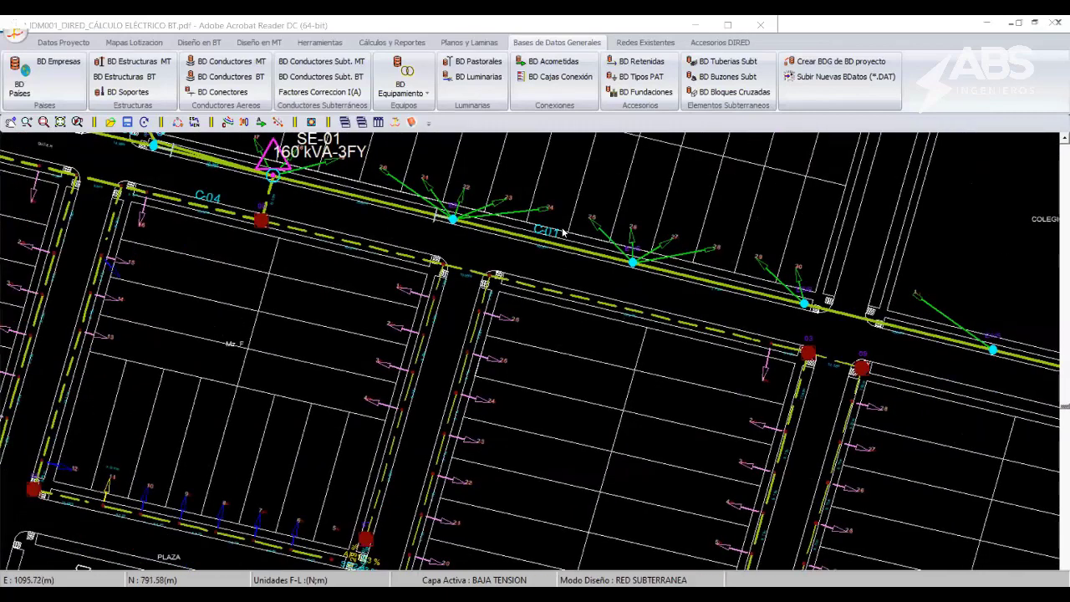
middle_click_drag(561, 233, 544, 167)
mouse_move(549, 456)
middle_mouse_down()
mouse_move(490, 276)
mouse_move(527, 359)
middle_mouse_up()
mouse_move(510, 317)
middle_mouse_down()
mouse_move(540, 346)
mouse_move(507, 337)
middle_mouse_up()
middle_click_drag(586, 376, 568, 355)
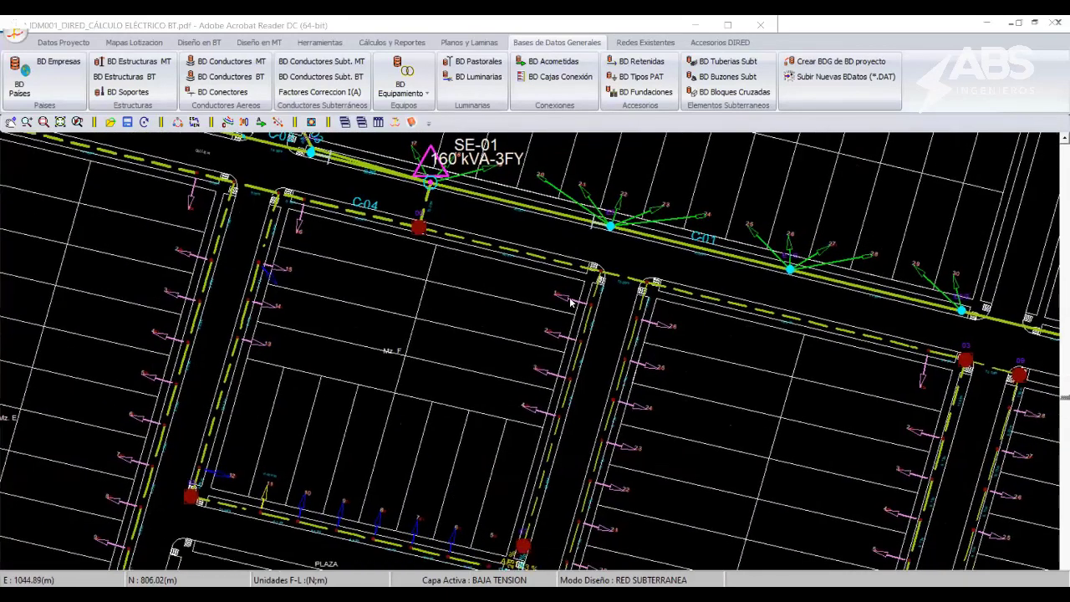
mouse_move(719, 525)
middle_mouse_down()
mouse_move(644, 451)
mouse_move(636, 159)
middle_mouse_up()
- Zoom to show blocks Mz. G and Mz. H, then bring up Cálculos y Reportes
scroll(644, 452, "down", 5)
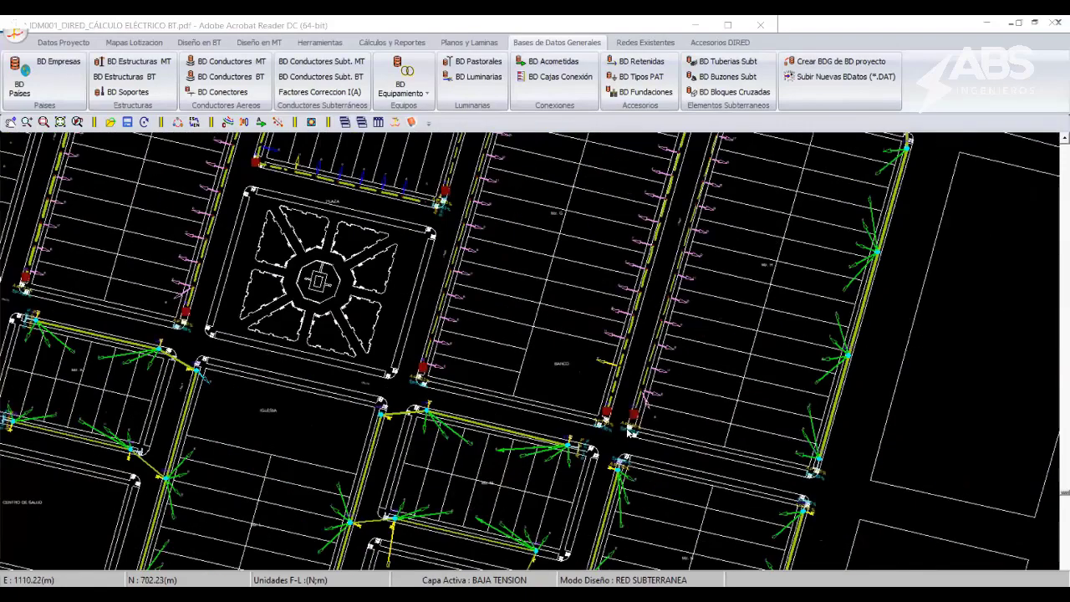
scroll(369, 296, "up", 5)
scroll(553, 430, "up", 3)
scroll(553, 430, "up", 2)
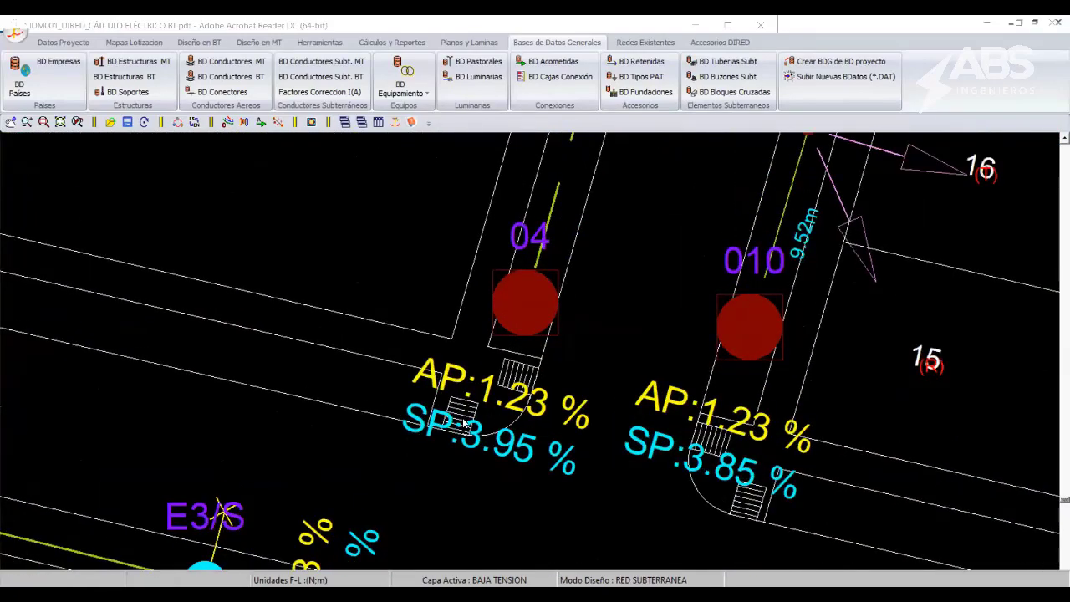
scroll(516, 404, "down", 3)
scroll(516, 404, "down", 3)
scroll(501, 376, "up", 1)
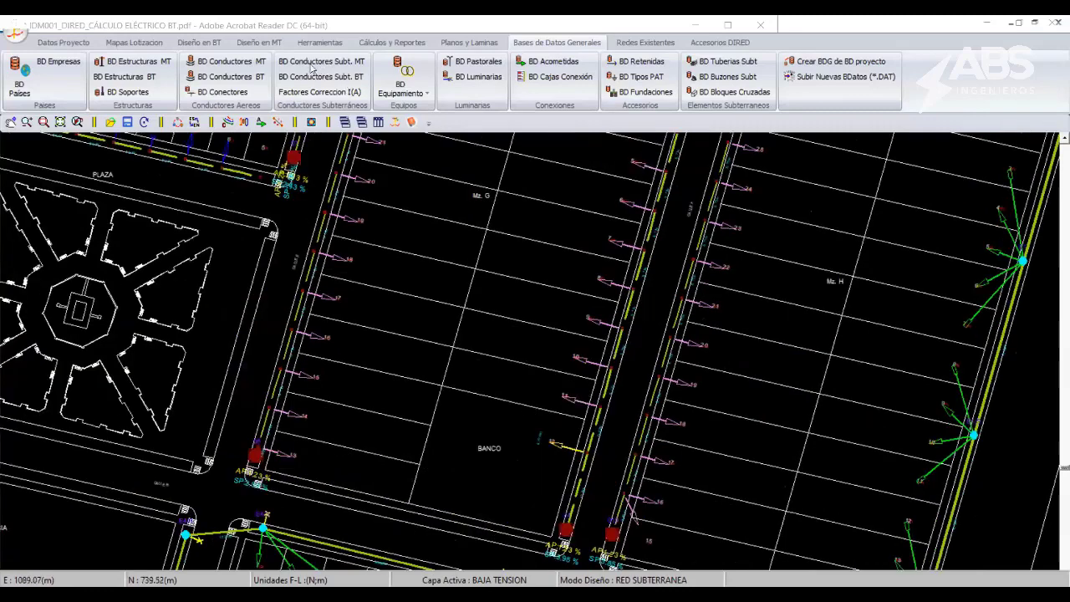
middle_click_drag(459, 251, 460, 418)
left_click(379, 43)
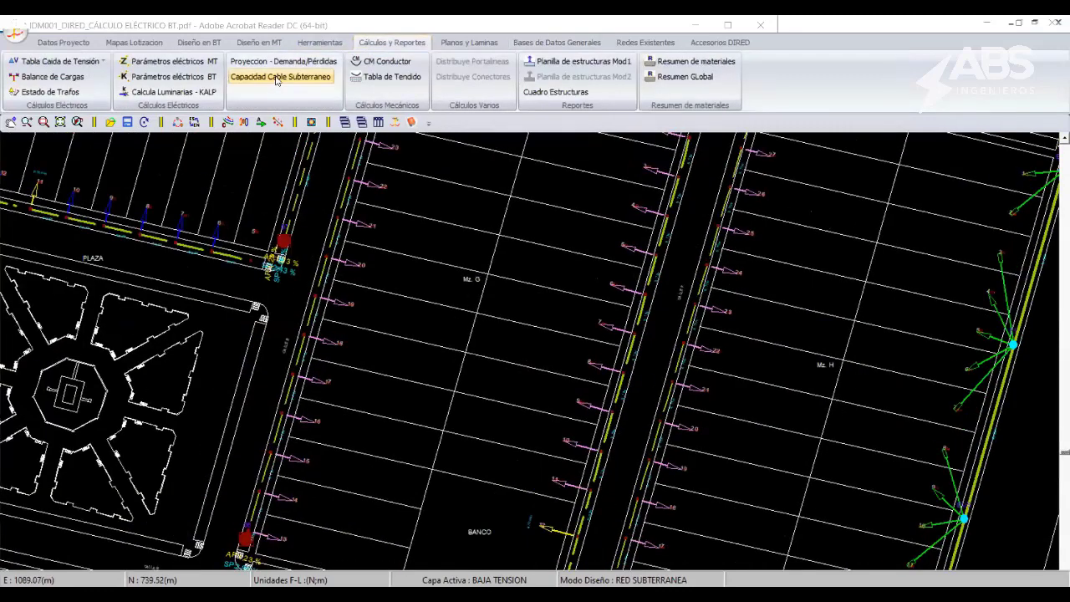
- Run the underground cable capacity calculation for station SE-01, branch 4
left_click(281, 76)
left_click(322, 178)
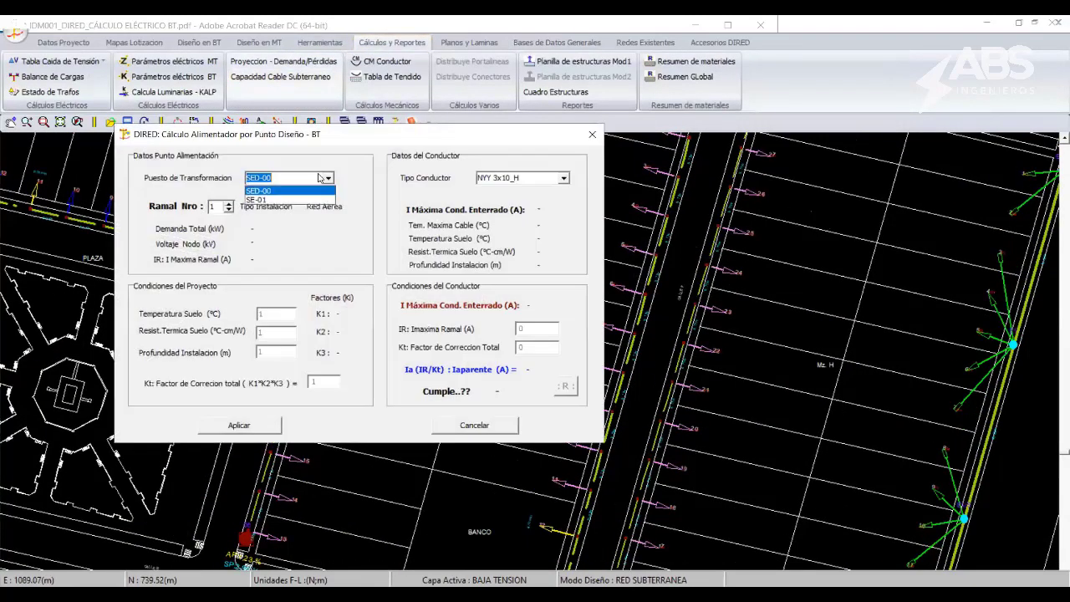
left_click(271, 200)
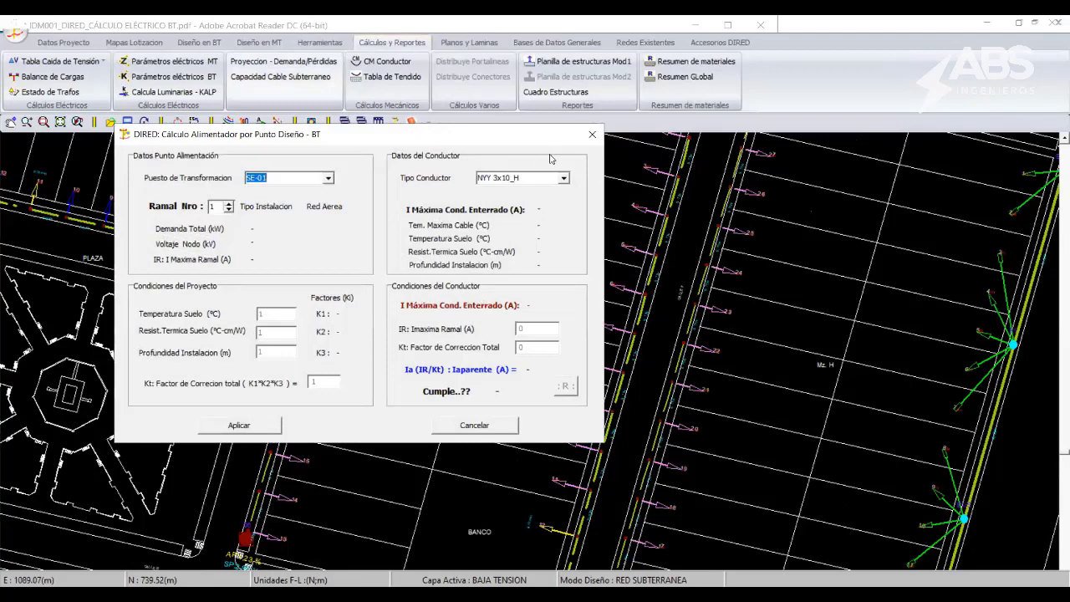
left_click(592, 134)
scroll(457, 303, "up", 3)
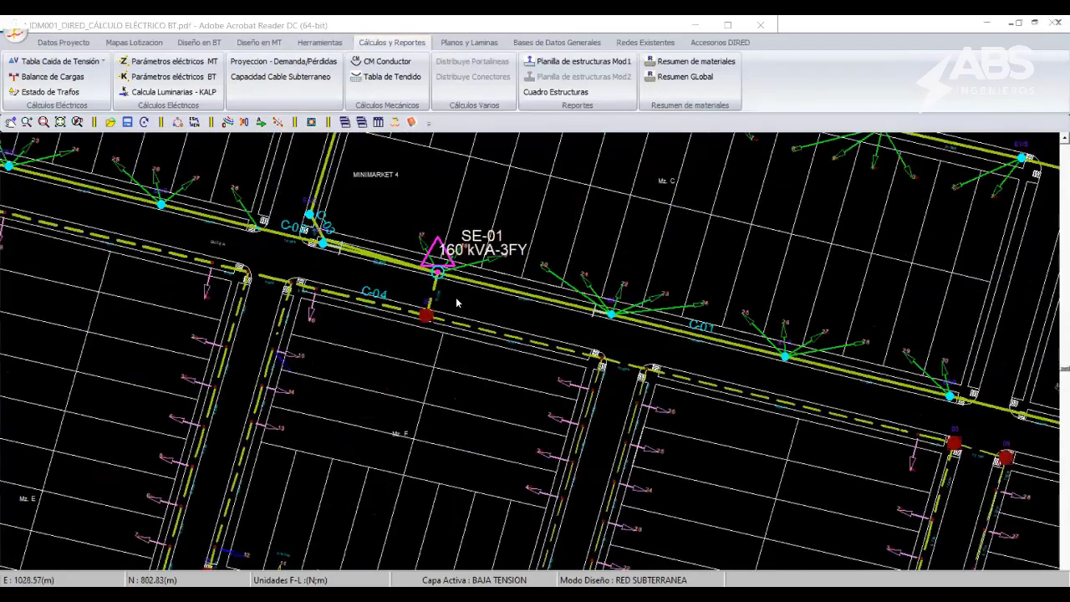
left_click(280, 76)
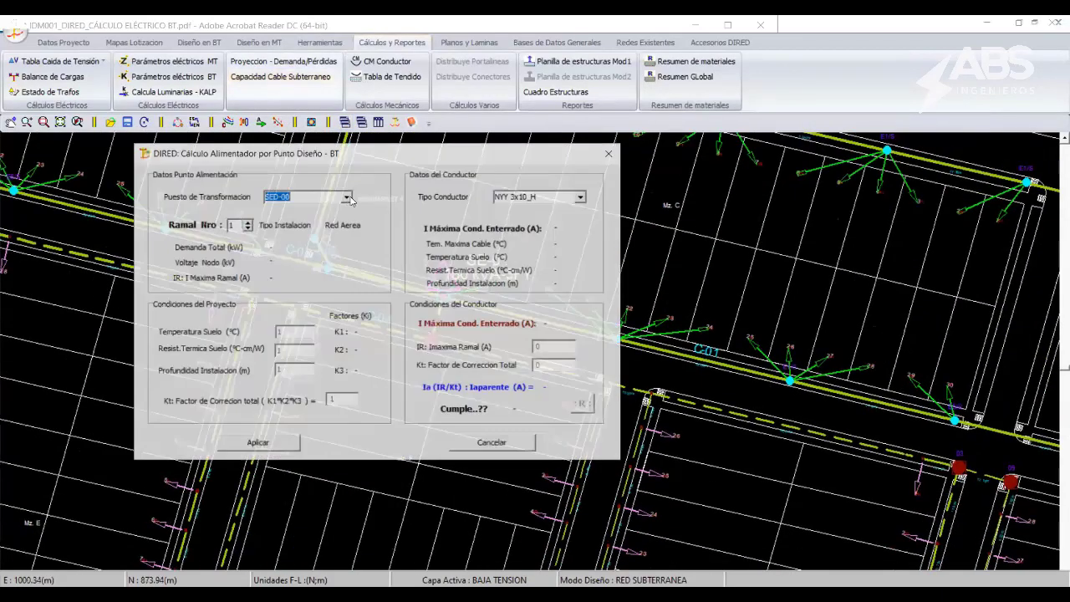
left_click(346, 197)
left_click(292, 219)
left_click(247, 222)
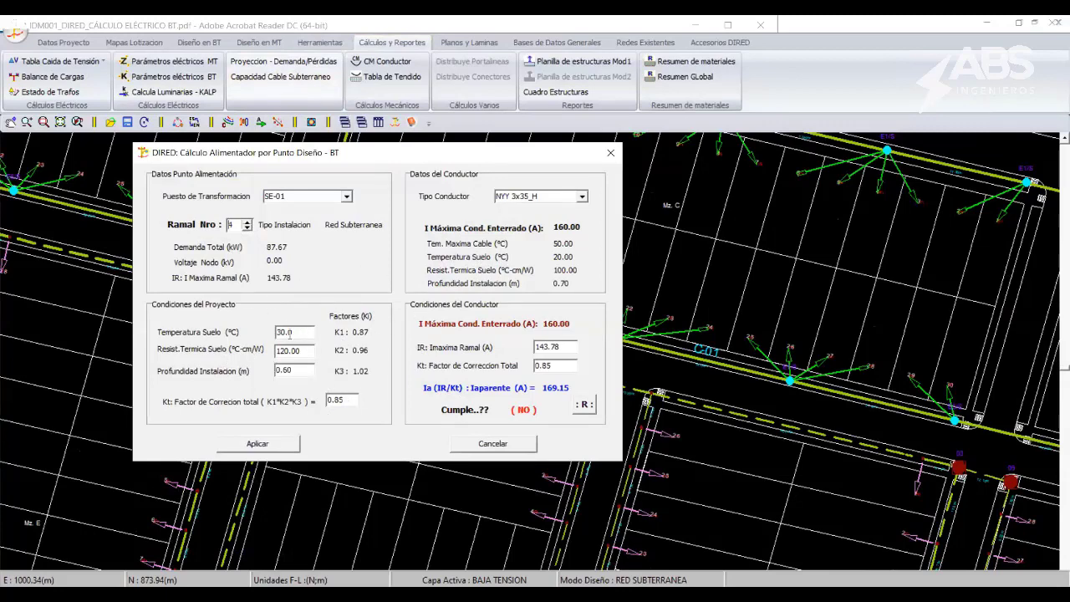
key("Tab")
key("Tab")
key("Tab")
left_click(583, 406)
- Check the 143.78 maximum current, switch to NYY 3x50_H, recalculate and close
left_click_drag(560, 351, 496, 345)
left_click(582, 196)
left_click(530, 227)
left_click(585, 404)
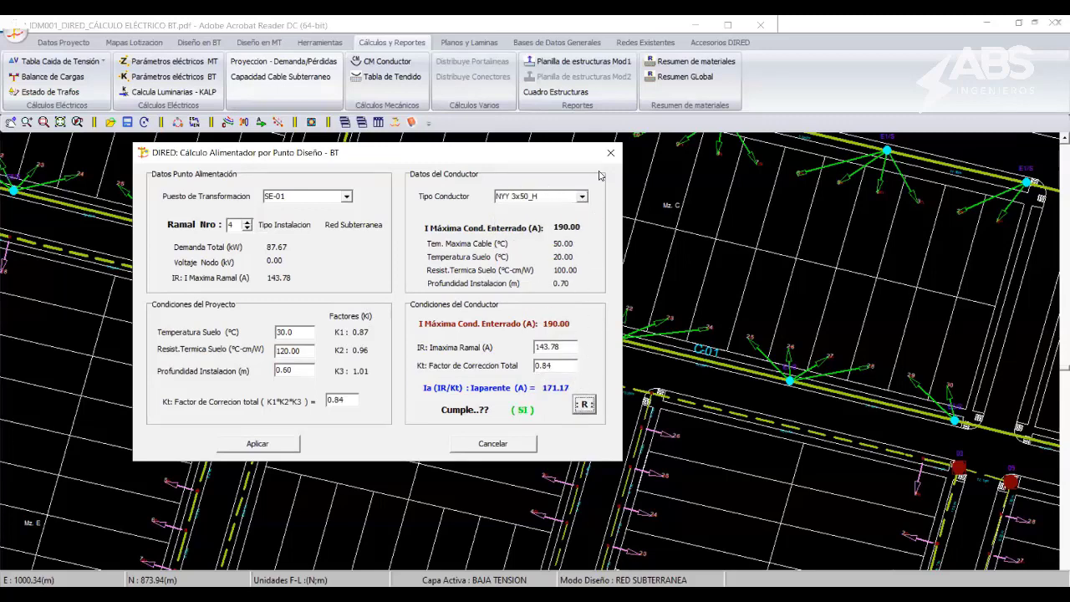
left_click(610, 153)
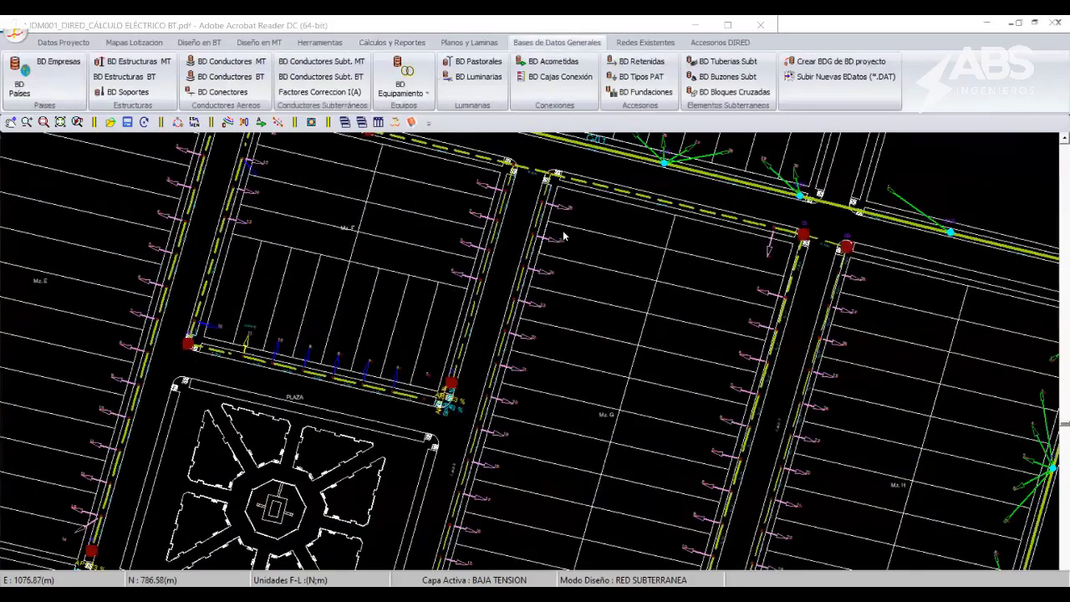
- Show the low-voltage design tools and centre the plan on the SE-01 160 kVA-3FY transformer
left_click(210, 43)
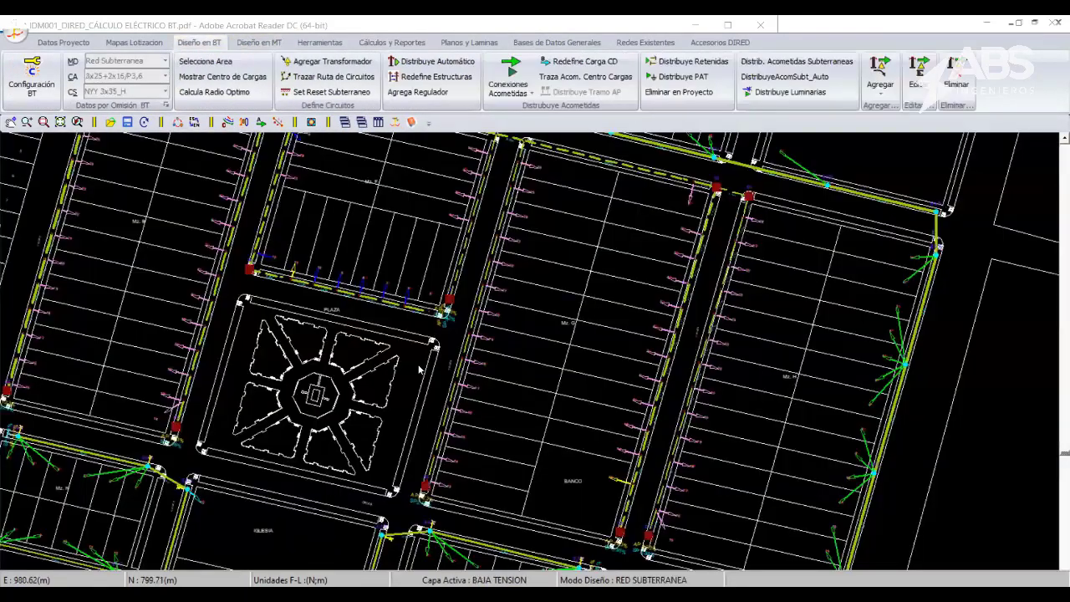
middle_click_drag(647, 424, 634, 374)
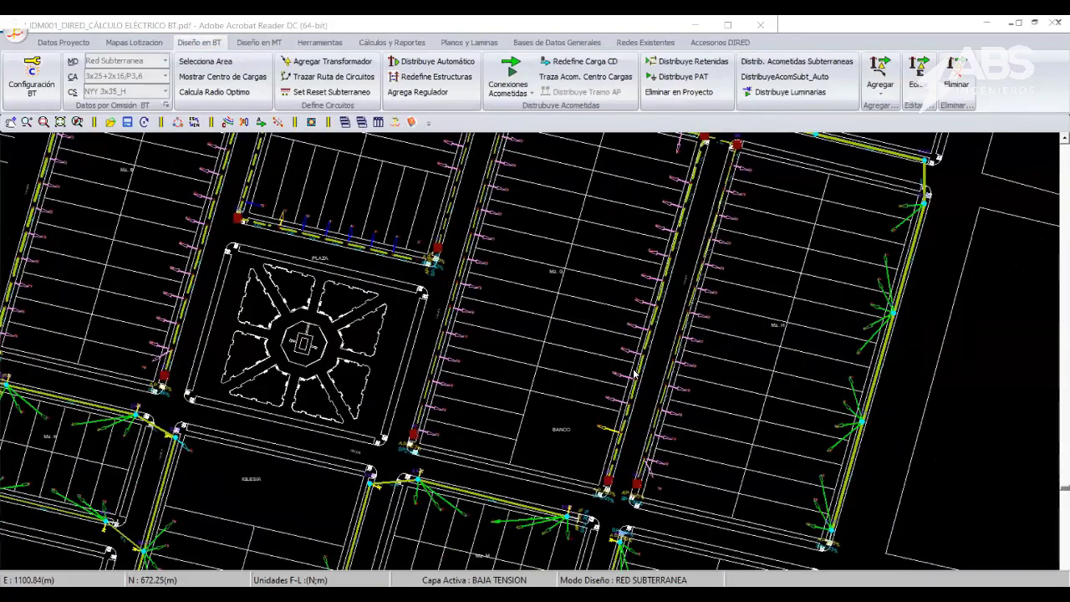
scroll(634, 374, "up", 5)
mouse_move(601, 166)
middle_mouse_down()
mouse_move(592, 350)
mouse_move(689, 358)
middle_mouse_up()
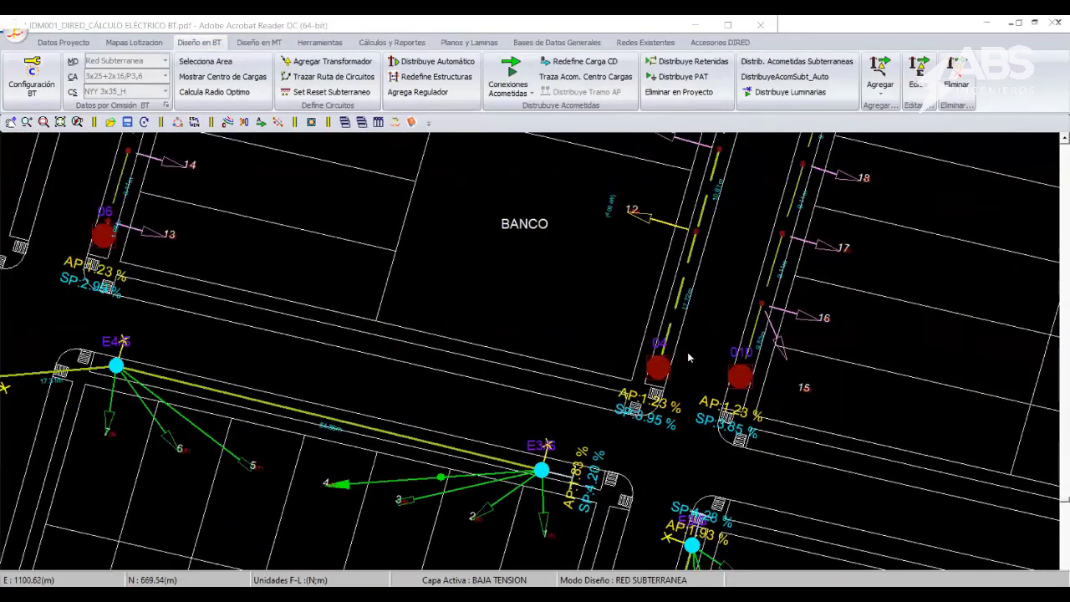
scroll(689, 357, "down", 1)
scroll(689, 358, "down", 1)
scroll(667, 366, "down", 1)
scroll(669, 408, "down", 1)
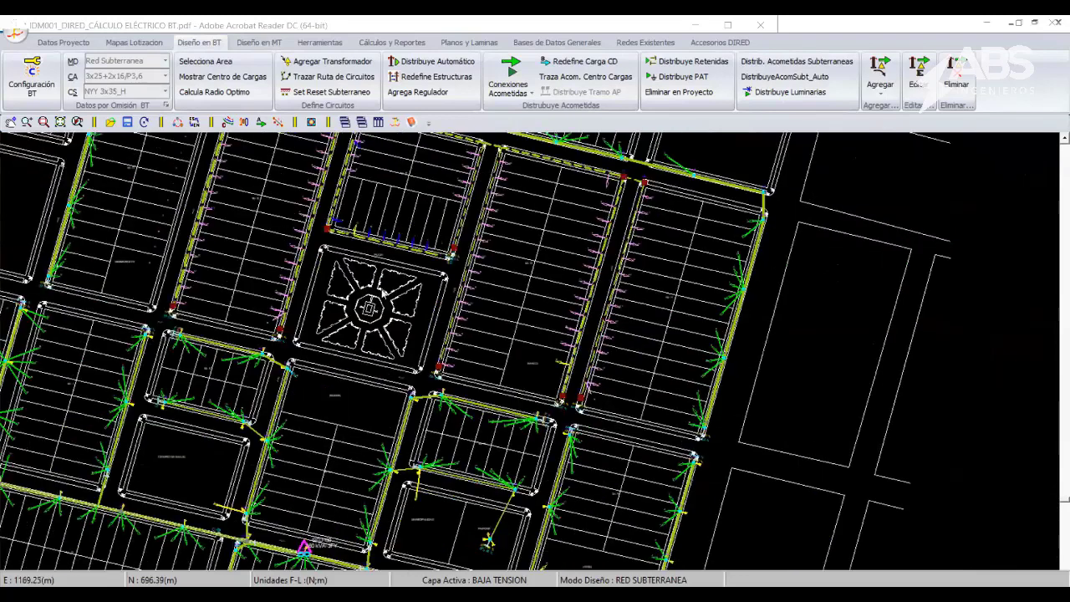
scroll(382, 292, "up", 1)
middle_click_drag(383, 293, 415, 409)
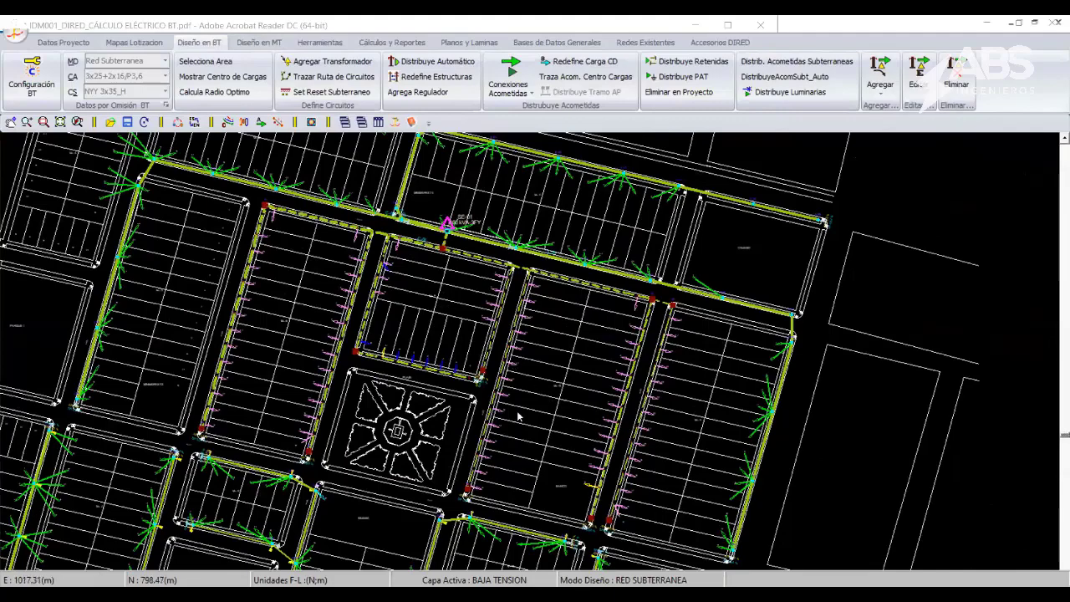
middle_click_drag(448, 225, 532, 351)
- Set transformer SE-01's circuit colour to orange in its SE data
scroll(532, 351, "up", 4)
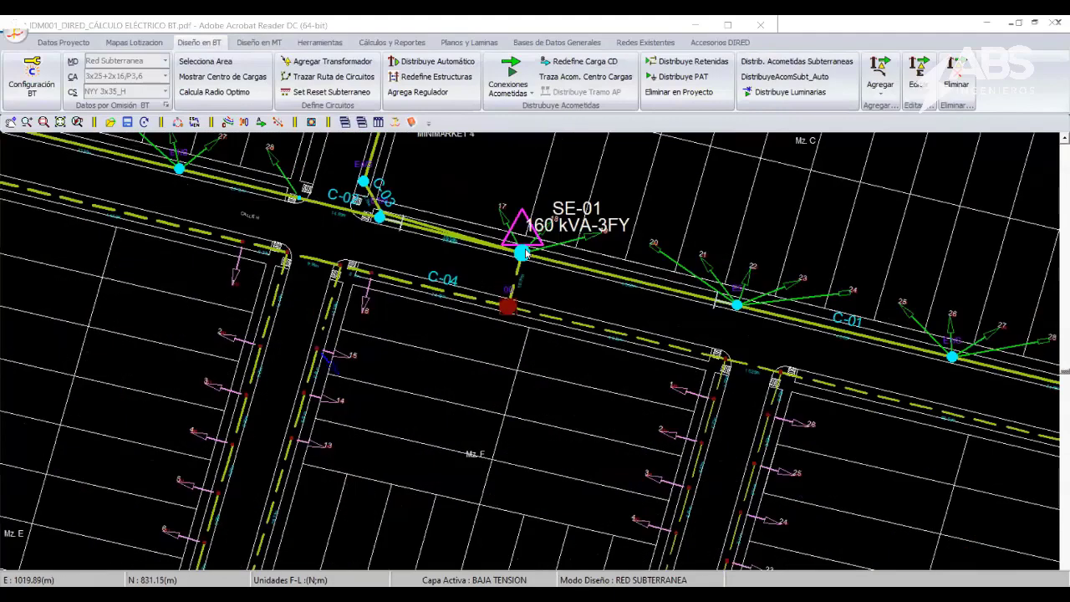
double_click(518, 235)
left_click(381, 111)
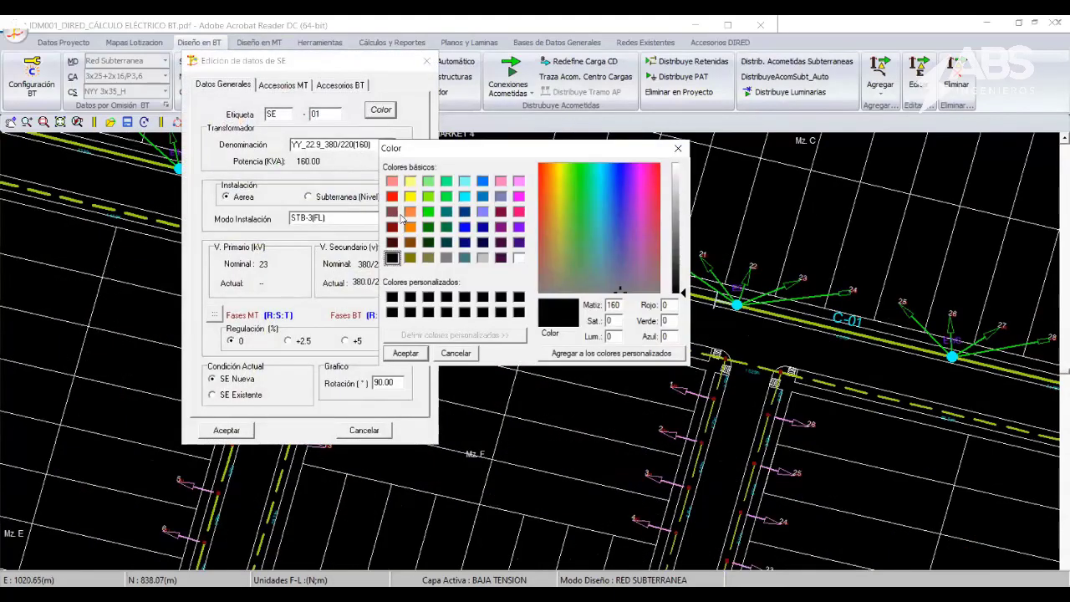
left_click(410, 211)
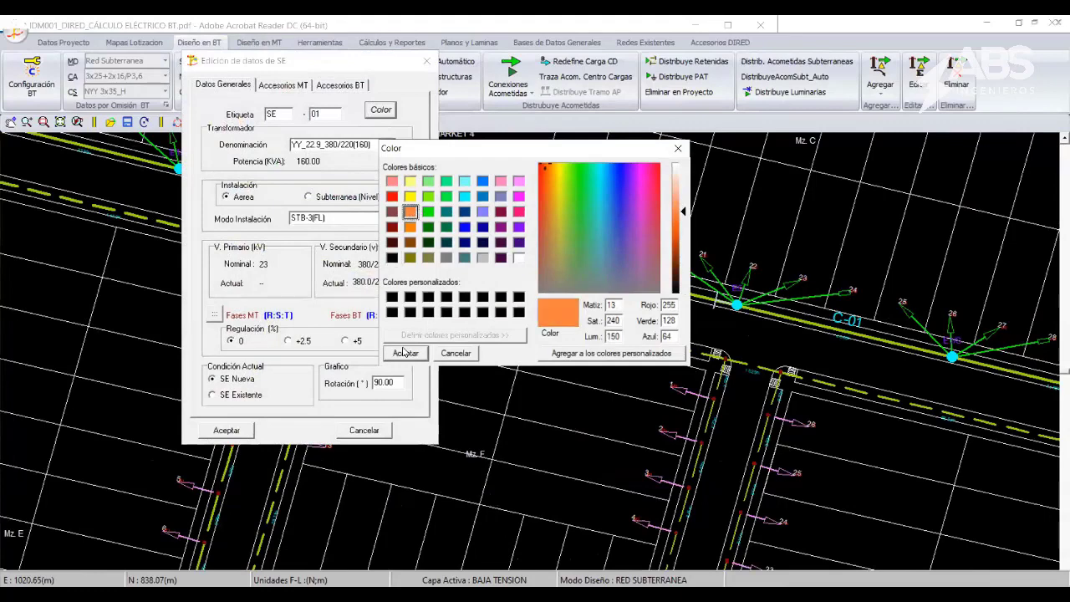
left_click(405, 352)
left_click(226, 430)
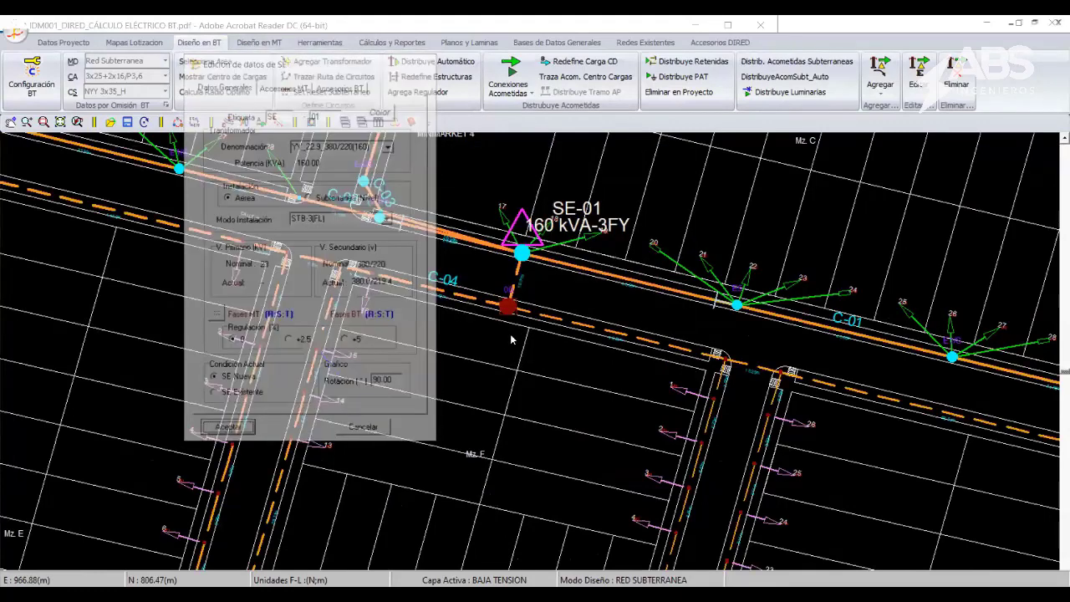
- Zoom out and pan to reveal the blocks above the plaza
scroll(513, 338, "down", 1)
scroll(527, 301, "down", 1)
scroll(536, 266, "down", 1)
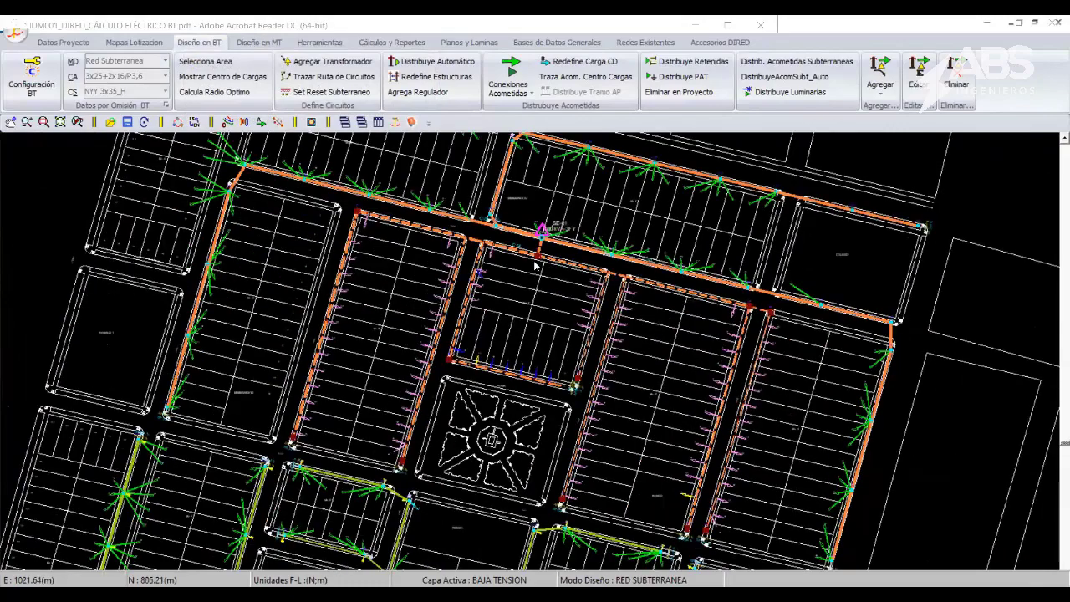
scroll(550, 343, "down", 1)
scroll(562, 315, "down", 1)
scroll(419, 281, "down", 1)
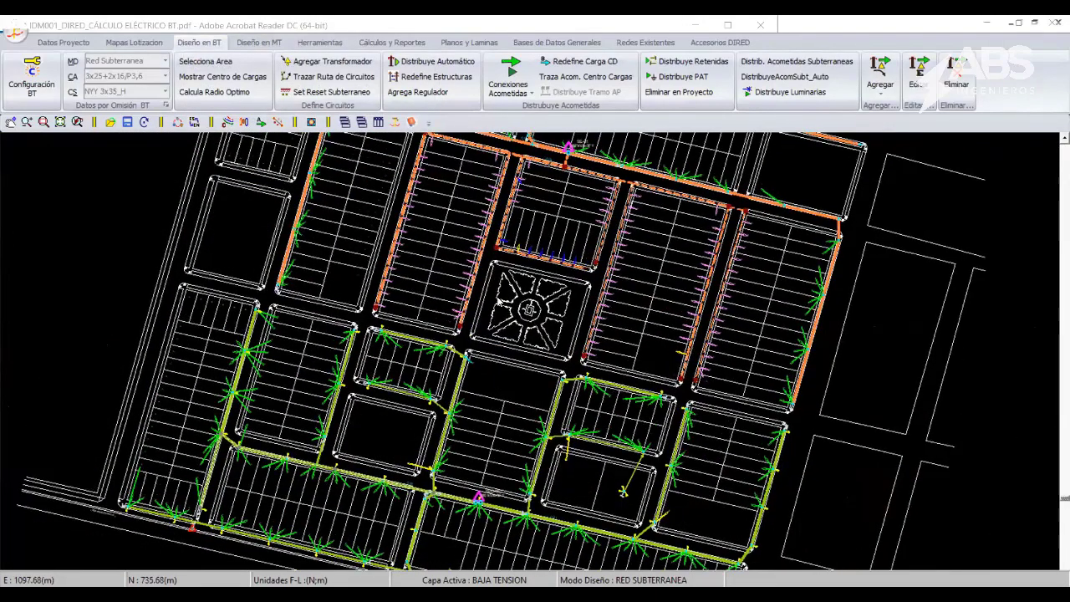
middle_click_drag(526, 209, 472, 300)
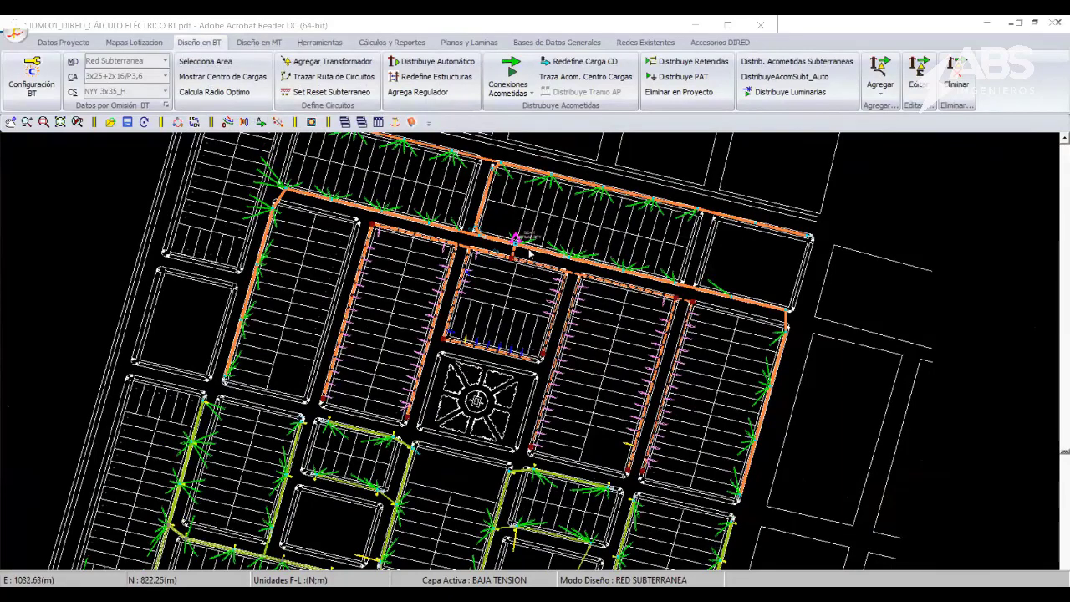
middle_click_drag(521, 465, 661, 358)
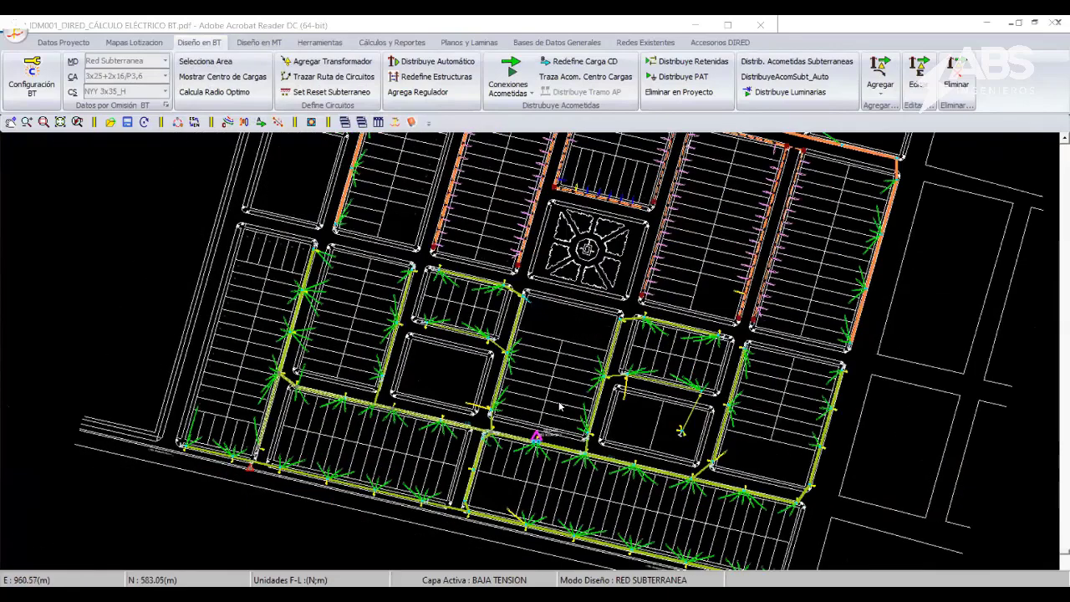
- Zoom in and out across the plan to review the orange SE-01 circuits
scroll(661, 357, "up", 1)
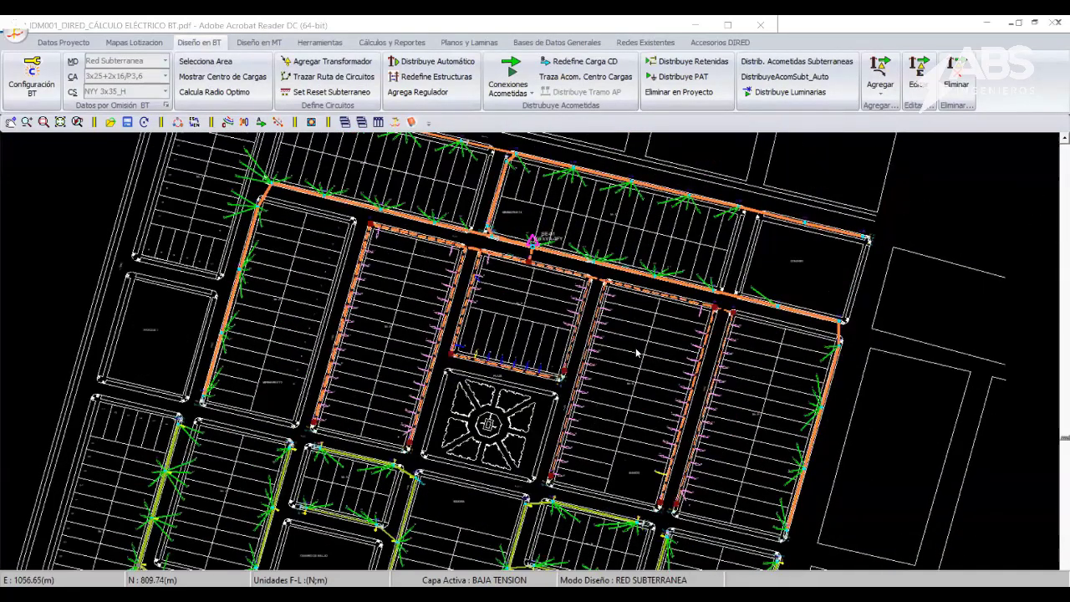
scroll(619, 360, "up", 1)
scroll(627, 365, "up", 1)
scroll(632, 337, "up", 1)
scroll(631, 337, "down", 3)
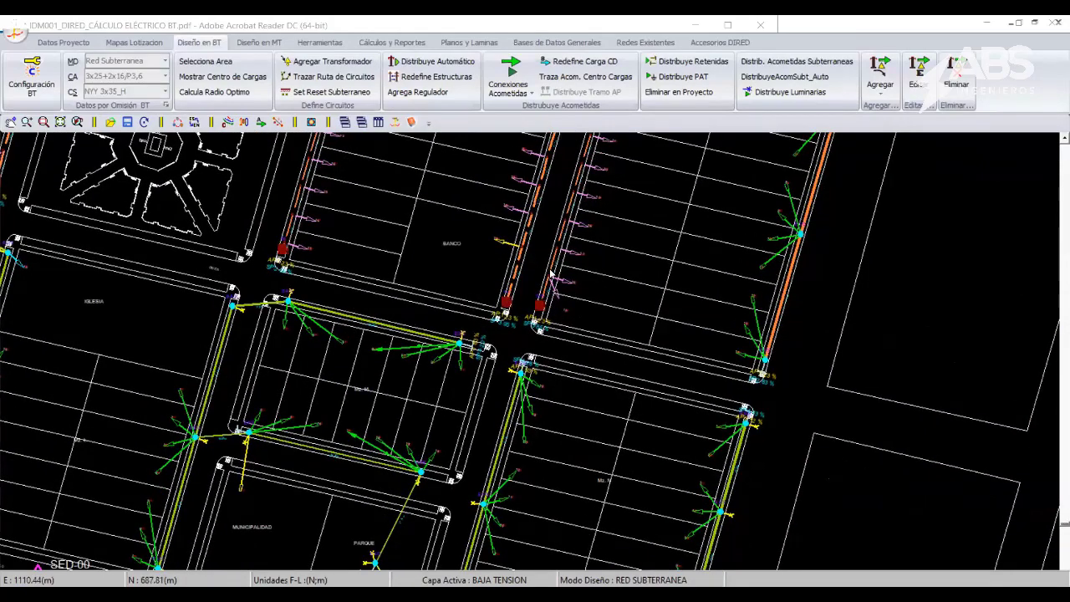
scroll(556, 301, "up", 2)
scroll(569, 335, "up", 2)
scroll(585, 376, "up", 3)
scroll(516, 285, "down", 1)
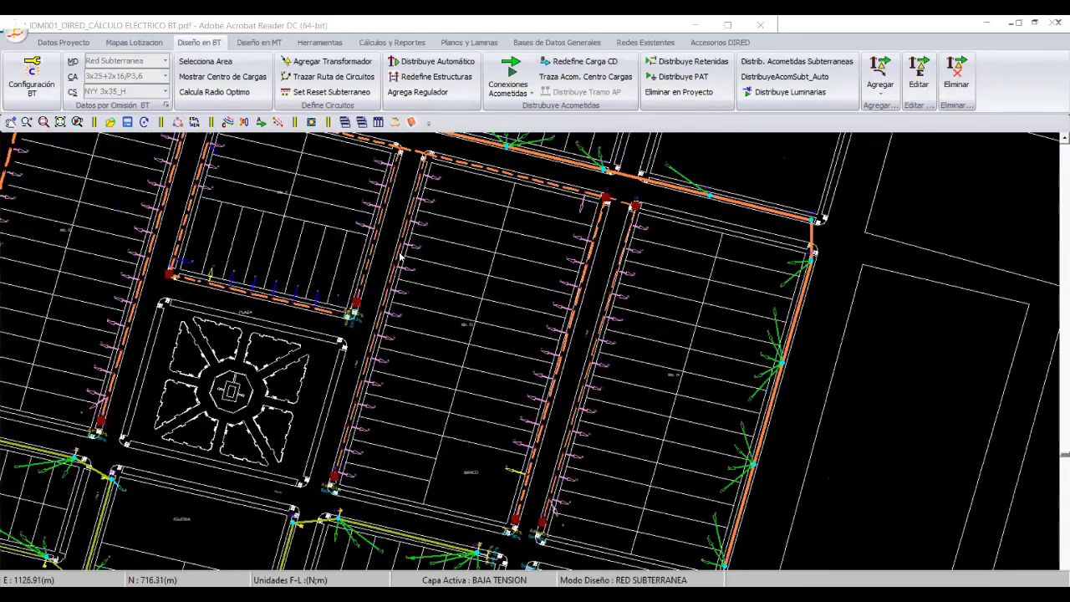
scroll(401, 256, "down", 1)
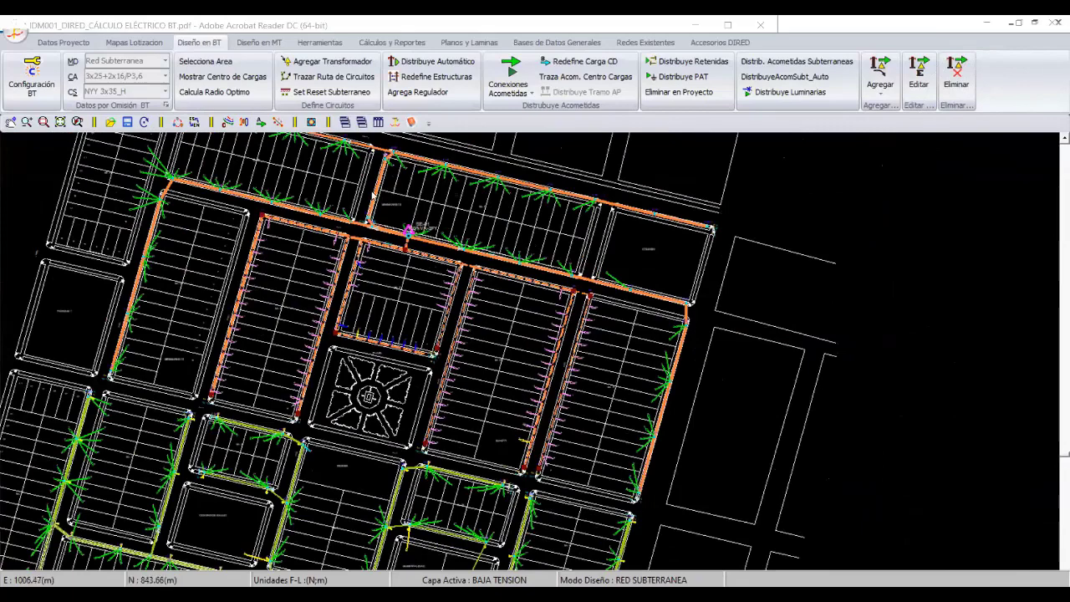
scroll(478, 266, "down", 1)
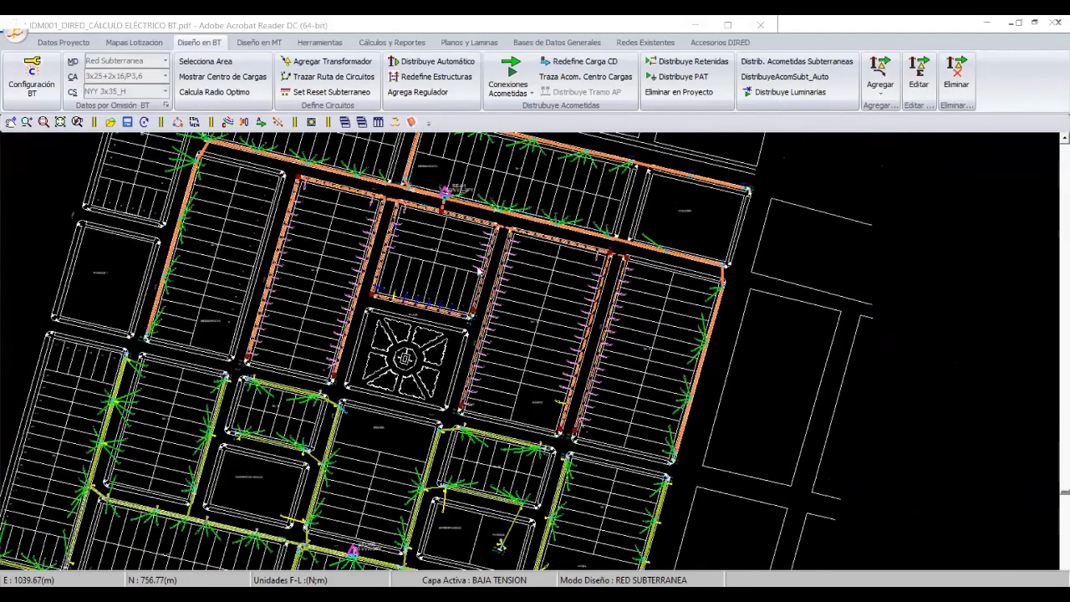
scroll(502, 334, "down", 1)
scroll(559, 355, "down", 1)
scroll(561, 338, "down", 1)
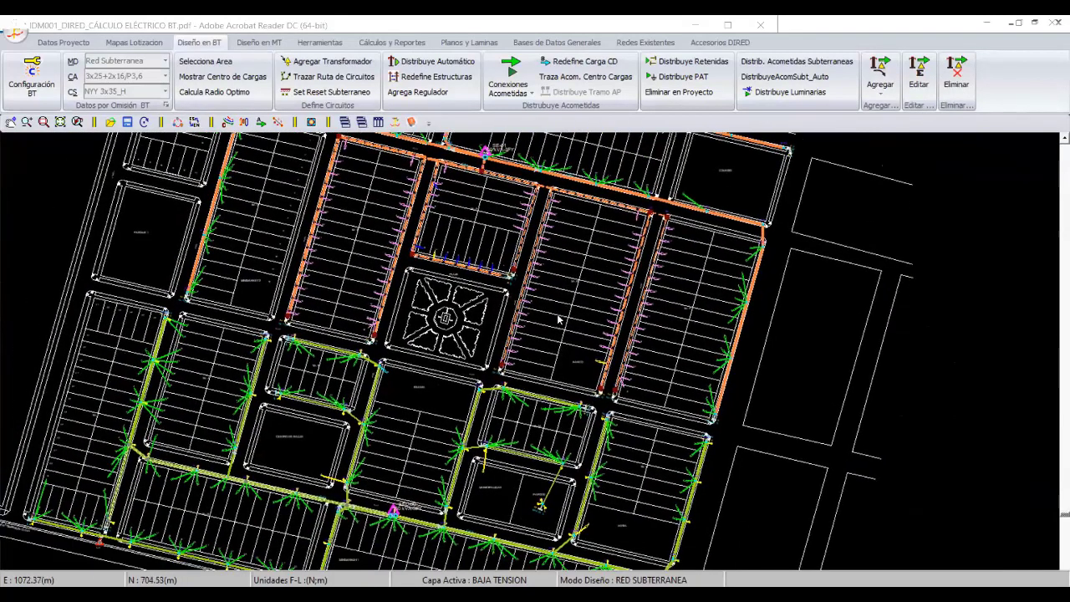
scroll(558, 316, "down", 1)
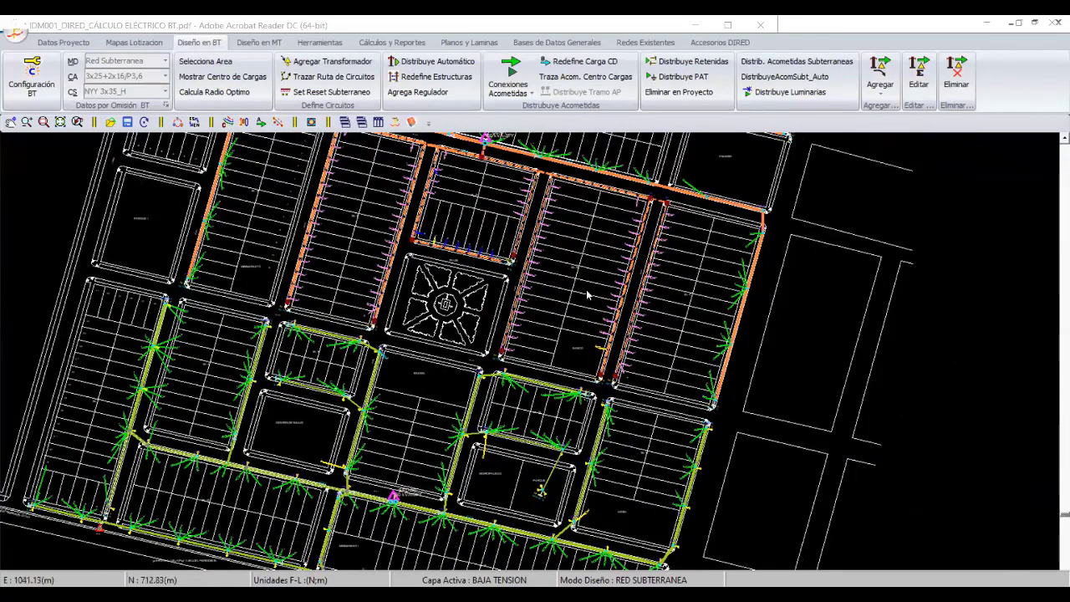
scroll(523, 328, "up", 1)
scroll(523, 313, "up", 1)
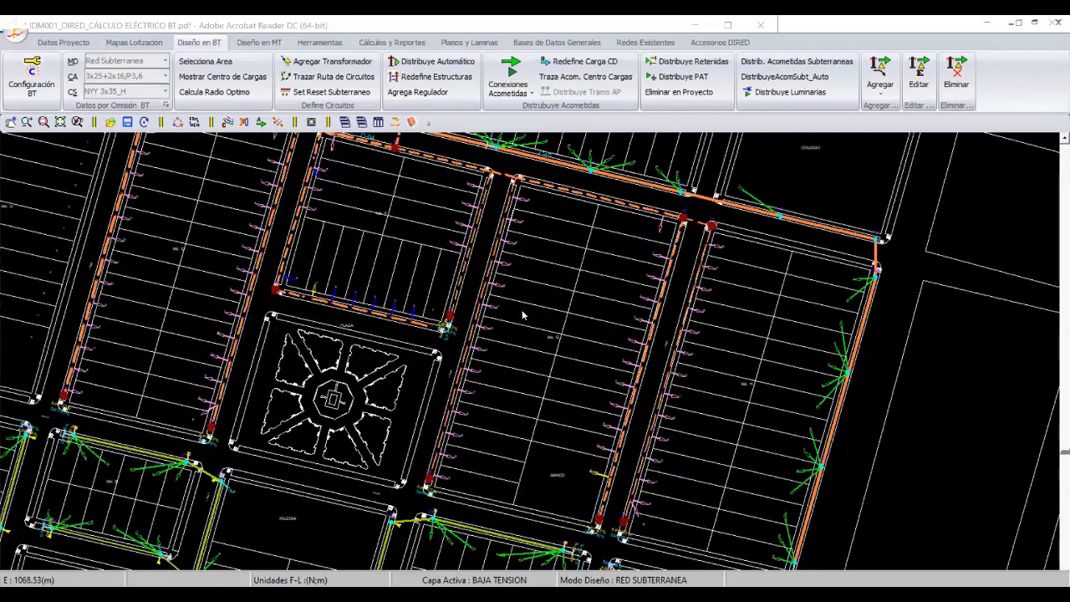
scroll(525, 308, "up", 1)
scroll(527, 302, "up", 2)
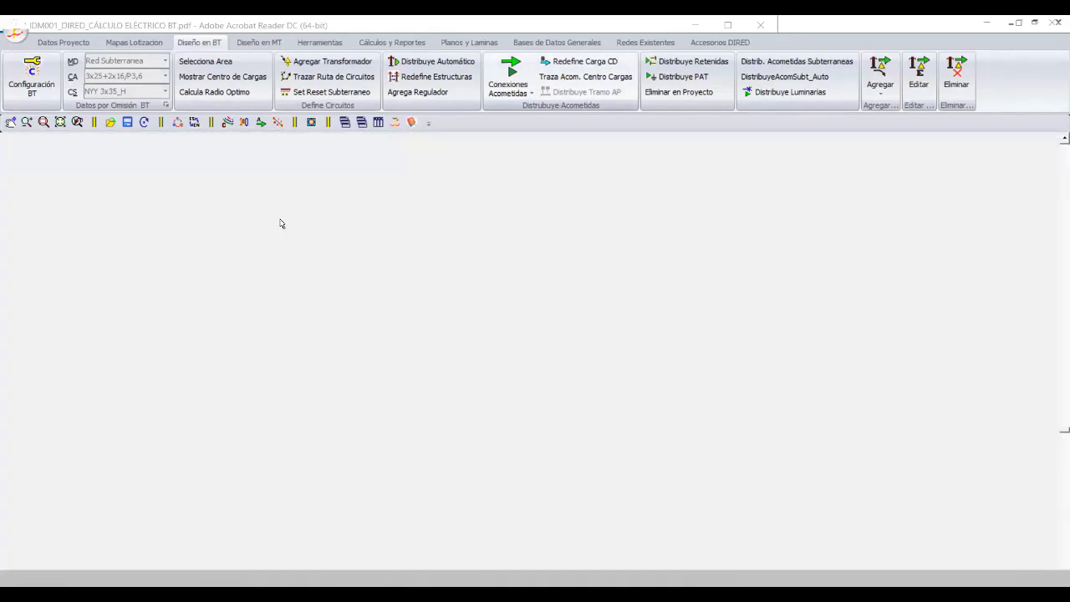
- Zoom and pan the overhead-network plan to view transformers SE-01 (75 kVA-3FY) and SE-02 (100 kVA-3FY)
scroll(510, 331, "down", 2)
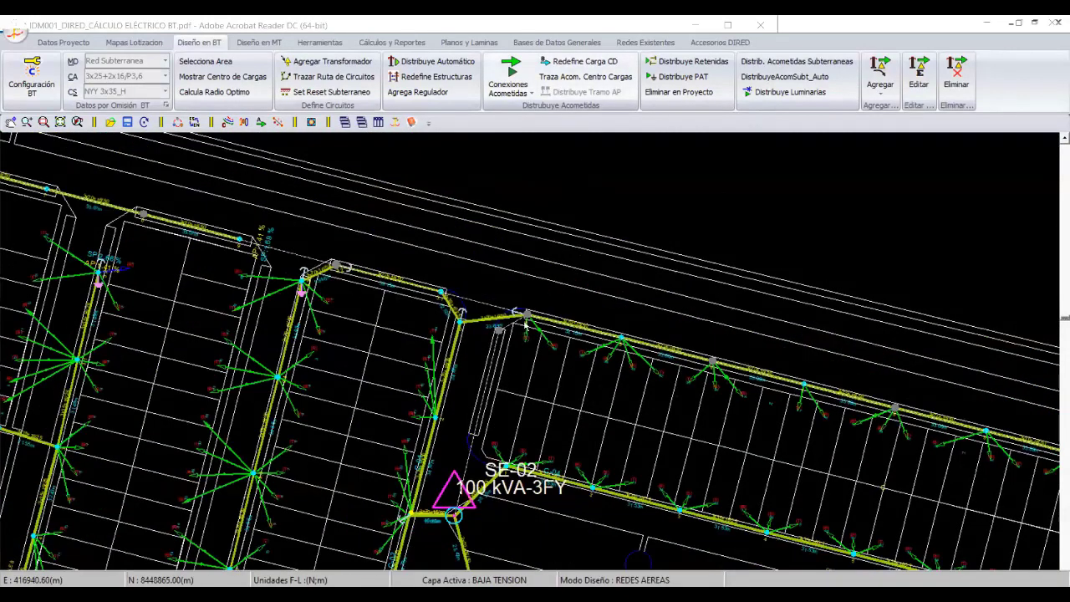
scroll(540, 329, "down", 1)
scroll(554, 330, "down", 1)
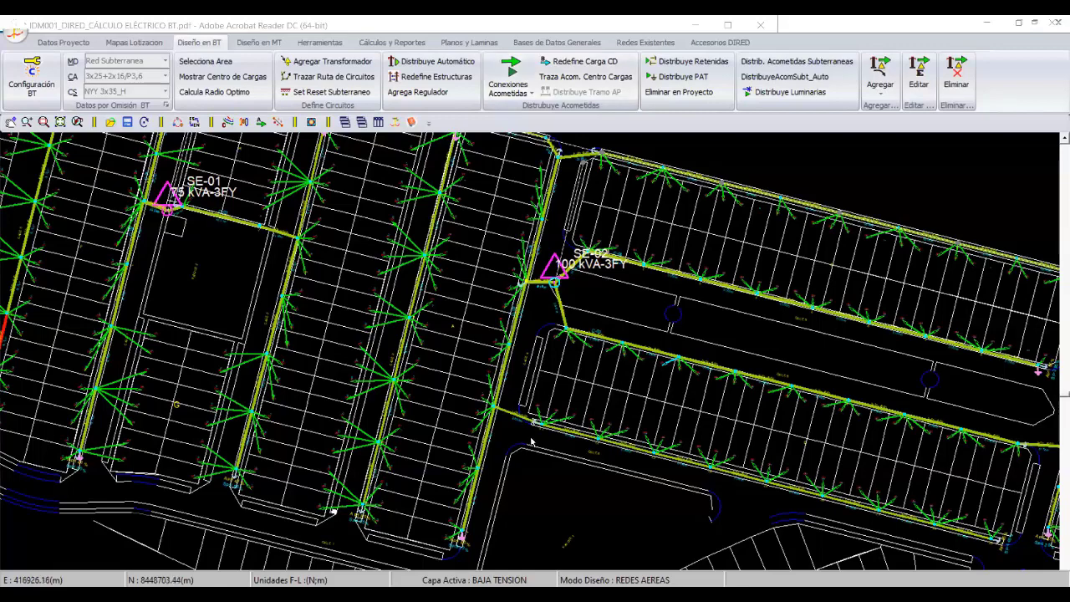
scroll(532, 443, "down", 1)
scroll(531, 443, "down", 1)
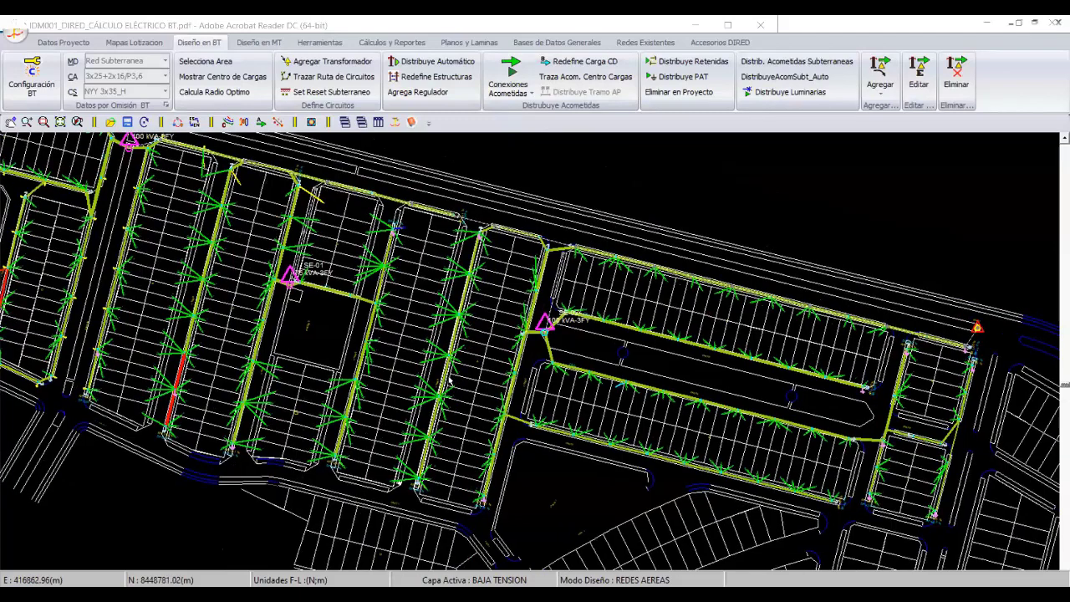
middle_click_drag(361, 337, 452, 381)
scroll(455, 378, "up", 1)
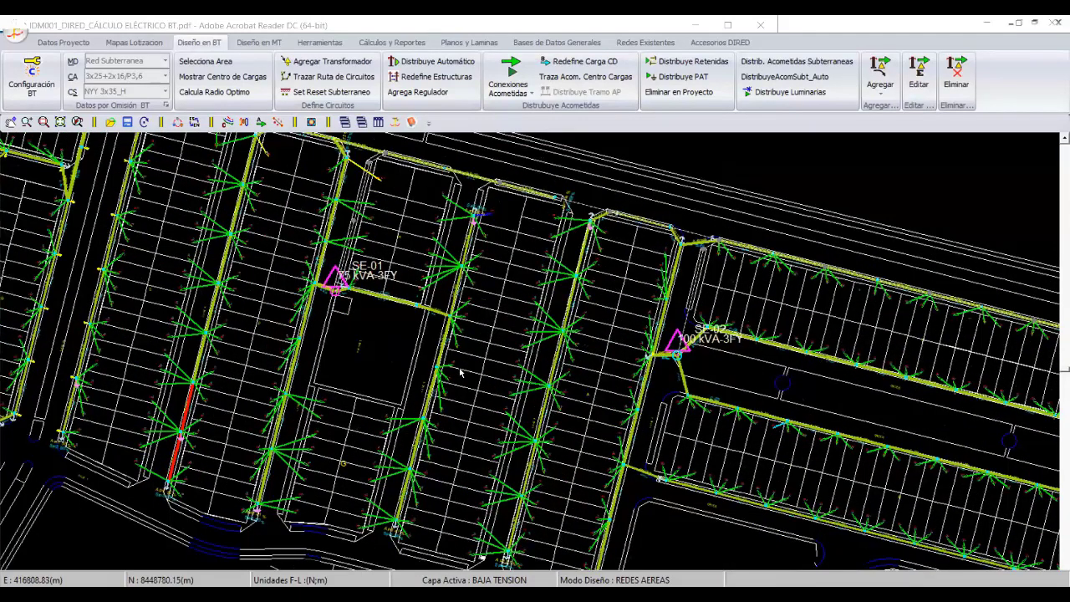